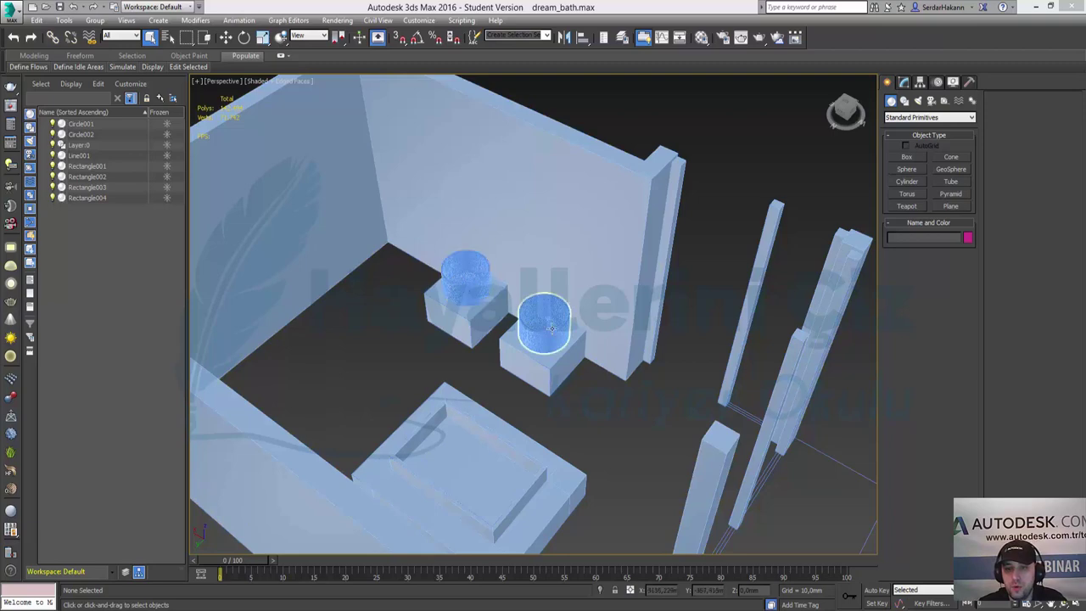
Select the left cabinet box Rectangle004 and frame a low, level close-up of its front.
left_click(458, 329)
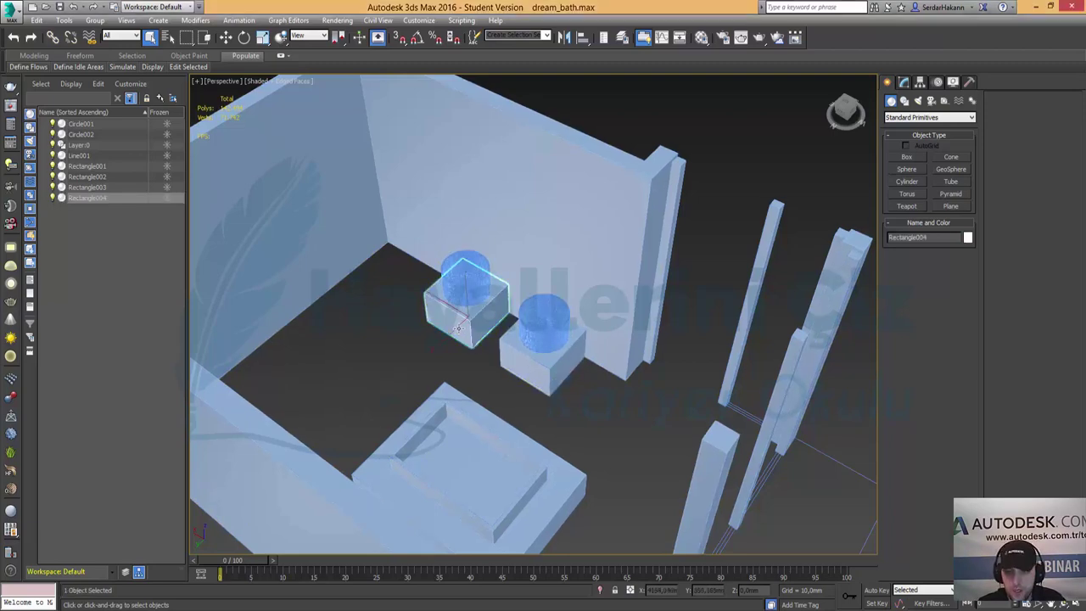
key("z")
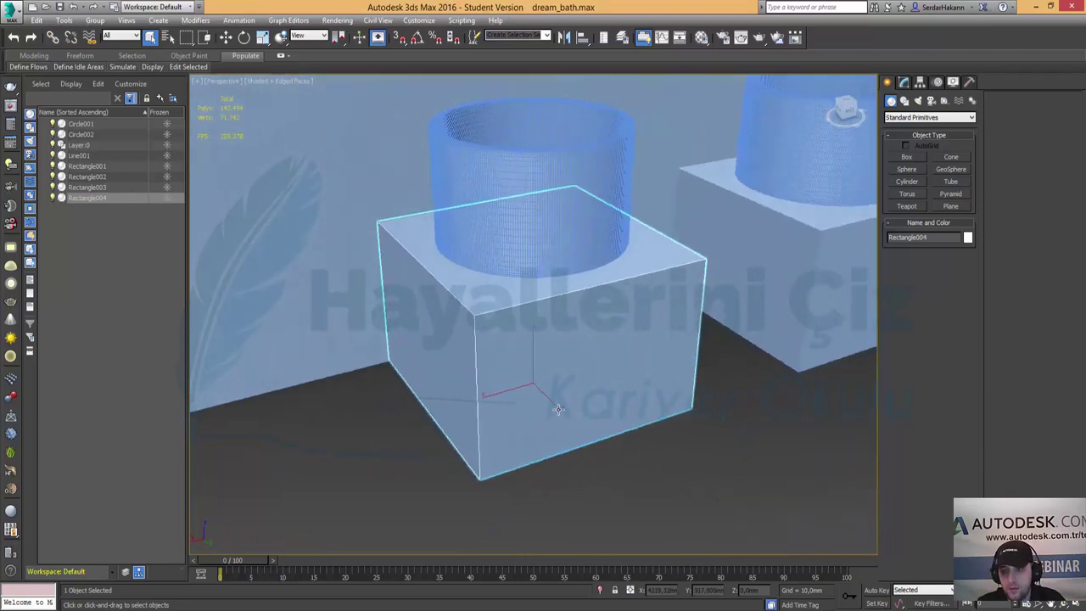
mouse_move(557, 409)
middle_mouse_down("alt")
mouse_move(574, 334)
mouse_move(517, 375)
mouse_move(415, 378)
middle_mouse_up("alt")
mouse_move(594, 371)
middle_mouse_down()
mouse_move(504, 376)
mouse_move(640, 366)
mouse_move(533, 370)
mouse_move(548, 364)
middle_mouse_up()
scroll(494, 380, "up", 3)
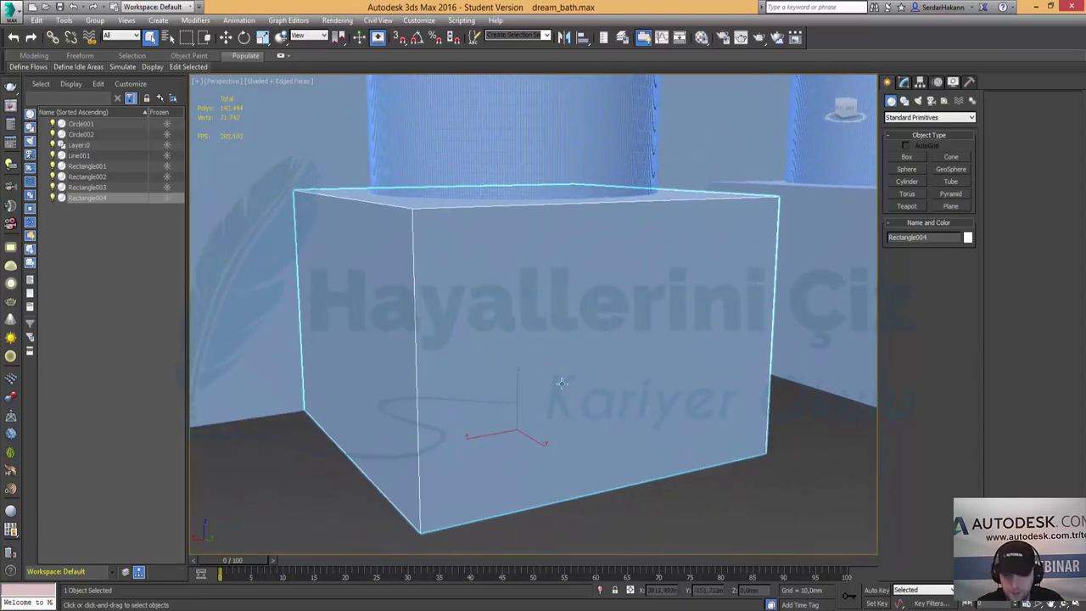
Convert Rectangle004 to an editable poly.
key("w")
right_click(552, 372)
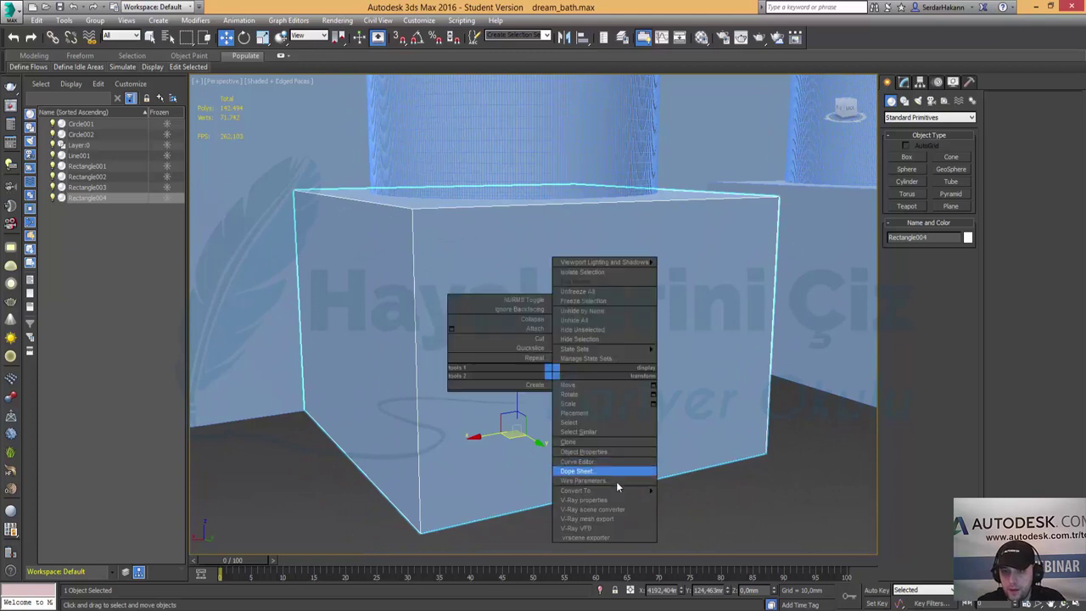
left_click(683, 502)
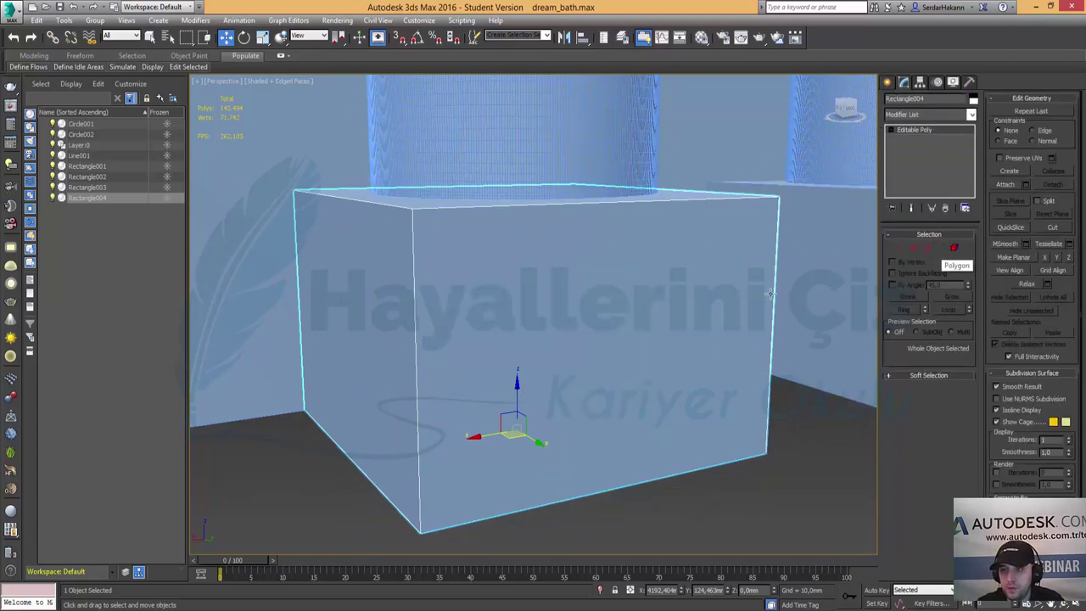
Select the box's front polygon and inset it by 20 mm.
left_click(940, 247)
left_click(574, 329)
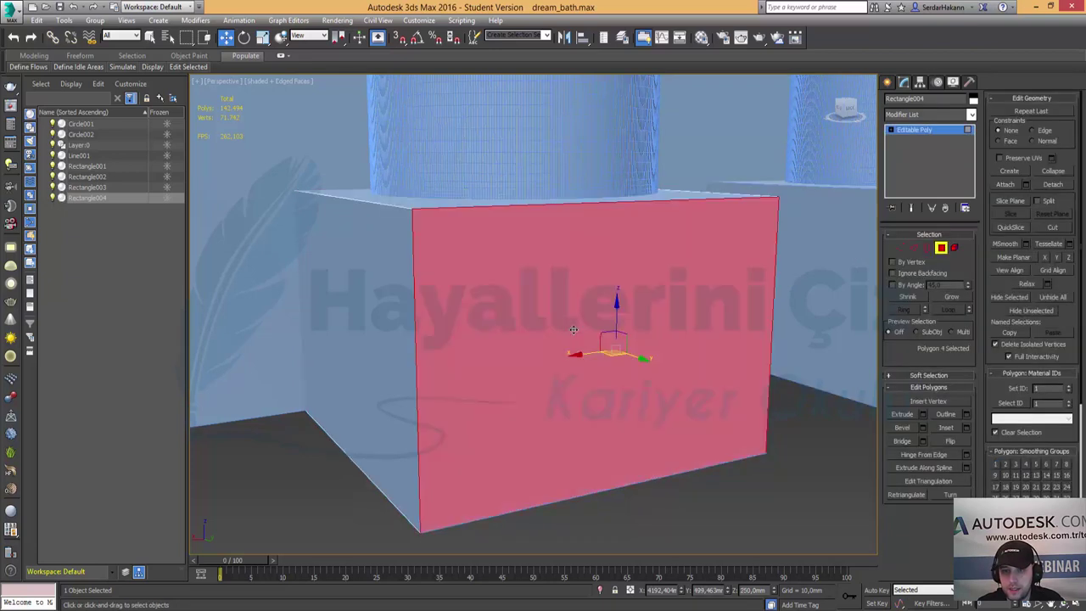
left_click(966, 428)
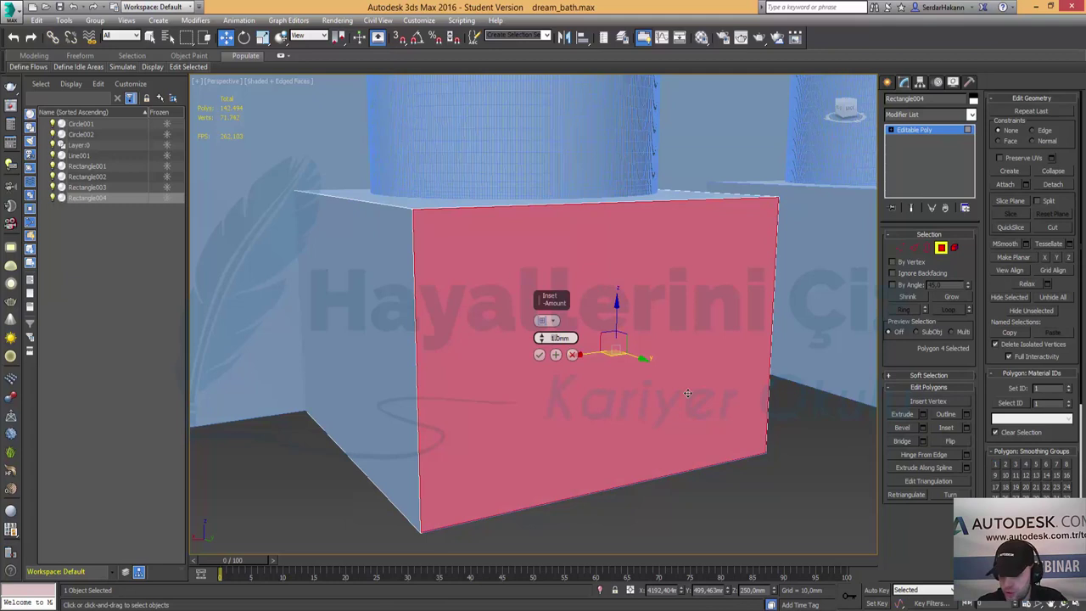
type("200")
key("Return")
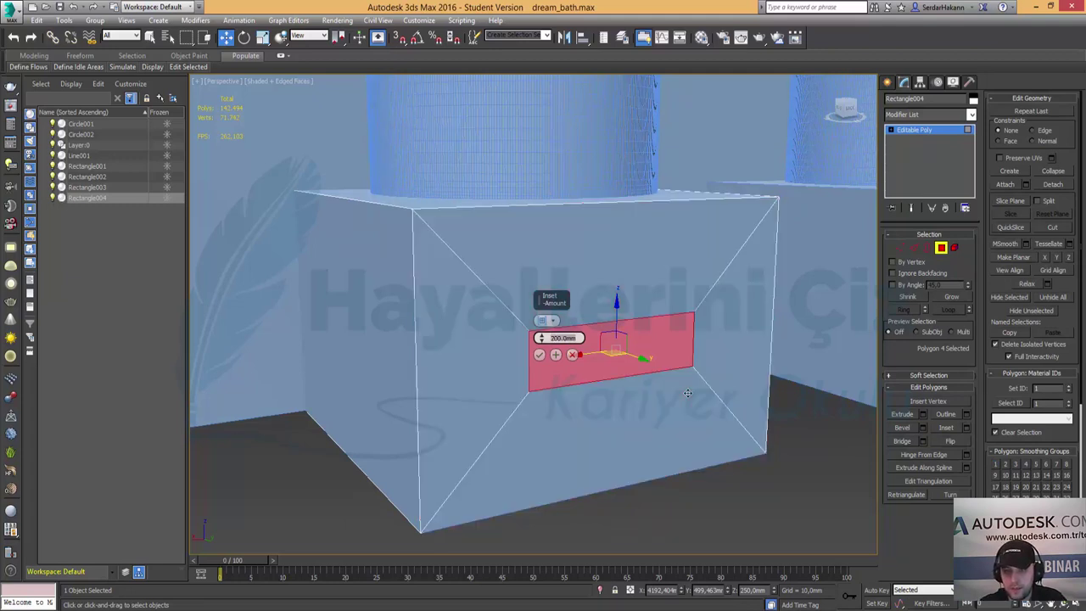
type("20")
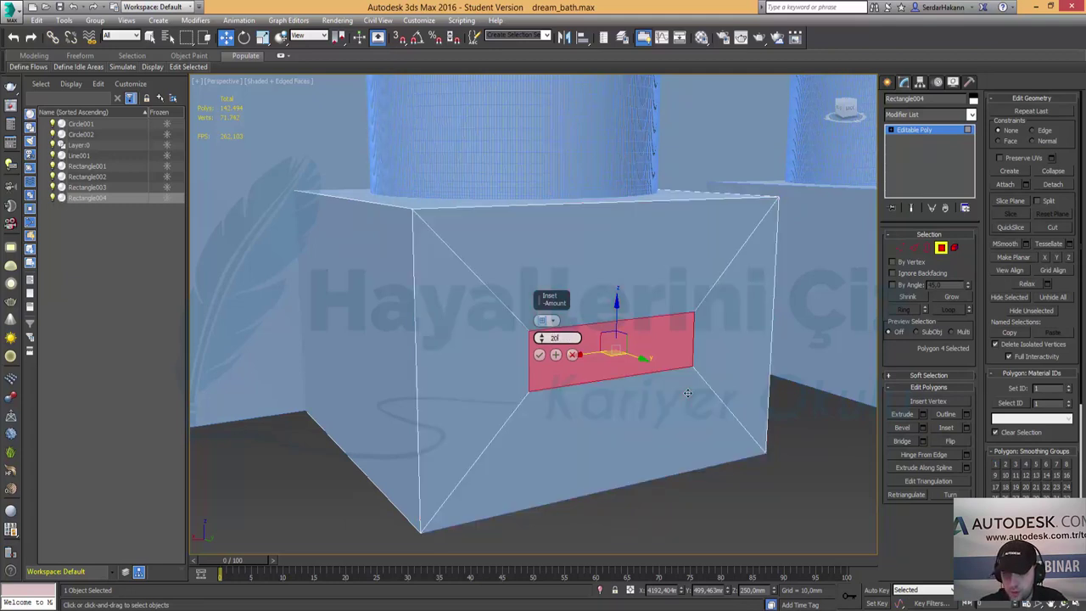
key("Return")
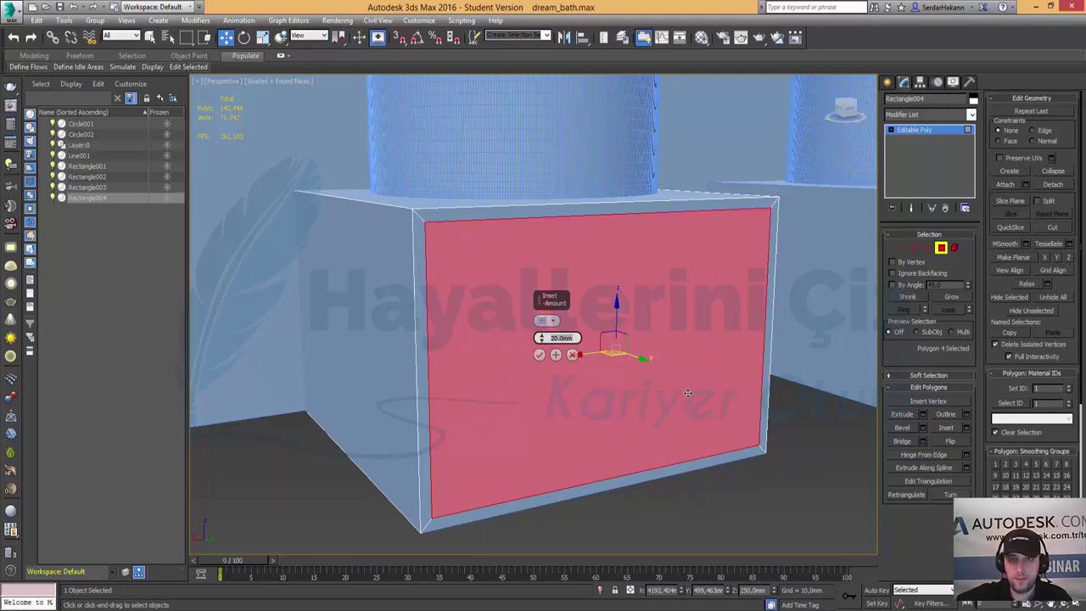
left_click(537, 355)
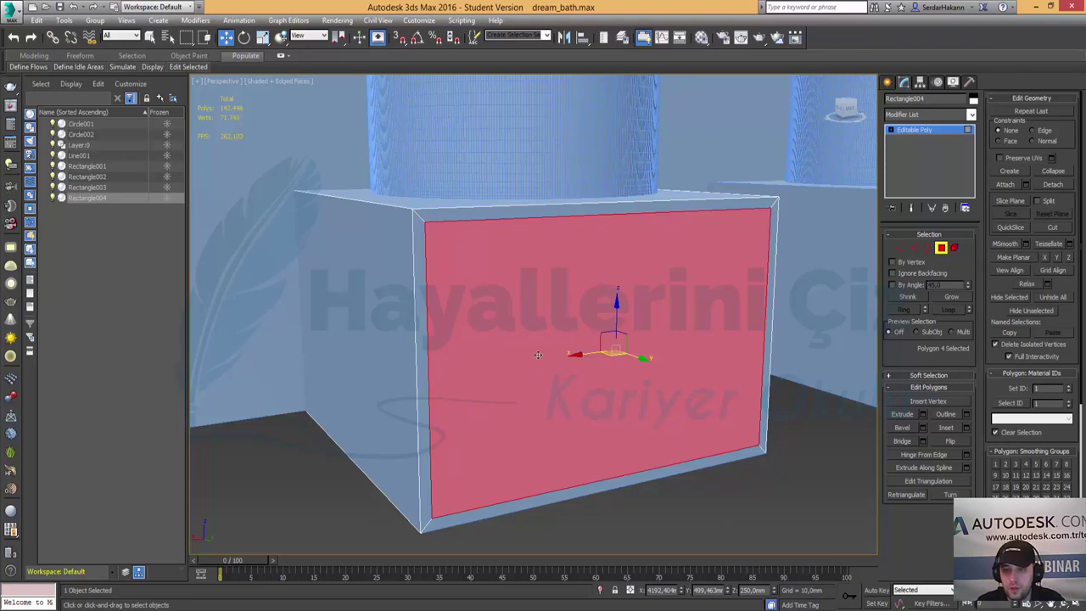
Extrude the inset front face about -742 mm into the box, then exit Polygon mode.
left_click(922, 414)
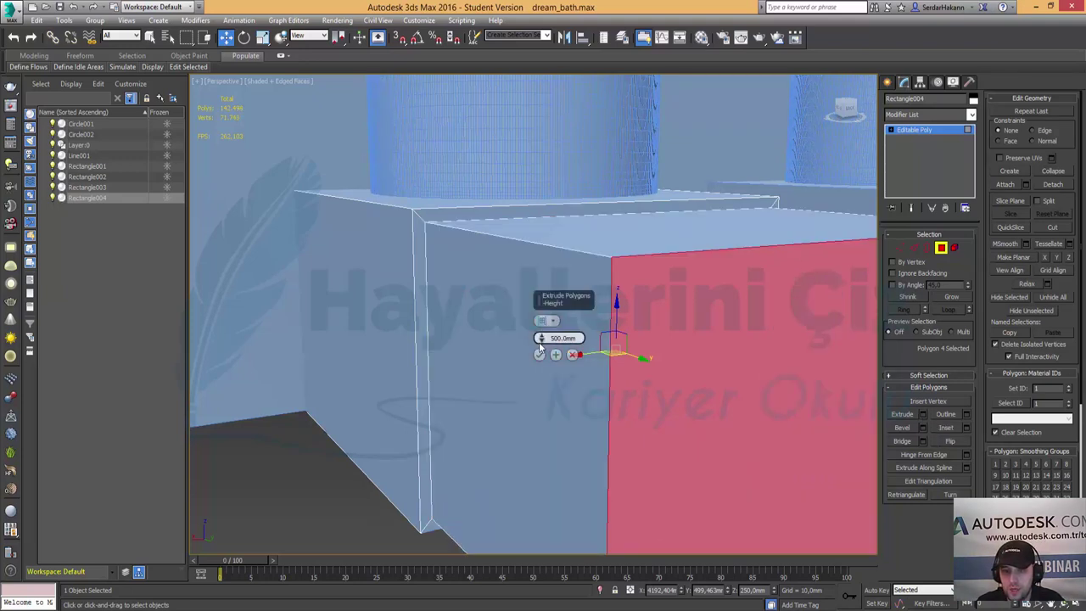
mouse_move(539, 344)
left_mouse_down()
mouse_move(945, 56)
mouse_move(860, 117)
mouse_move(619, 7)
mouse_move(498, 382)
mouse_move(734, 7)
left_mouse_up()
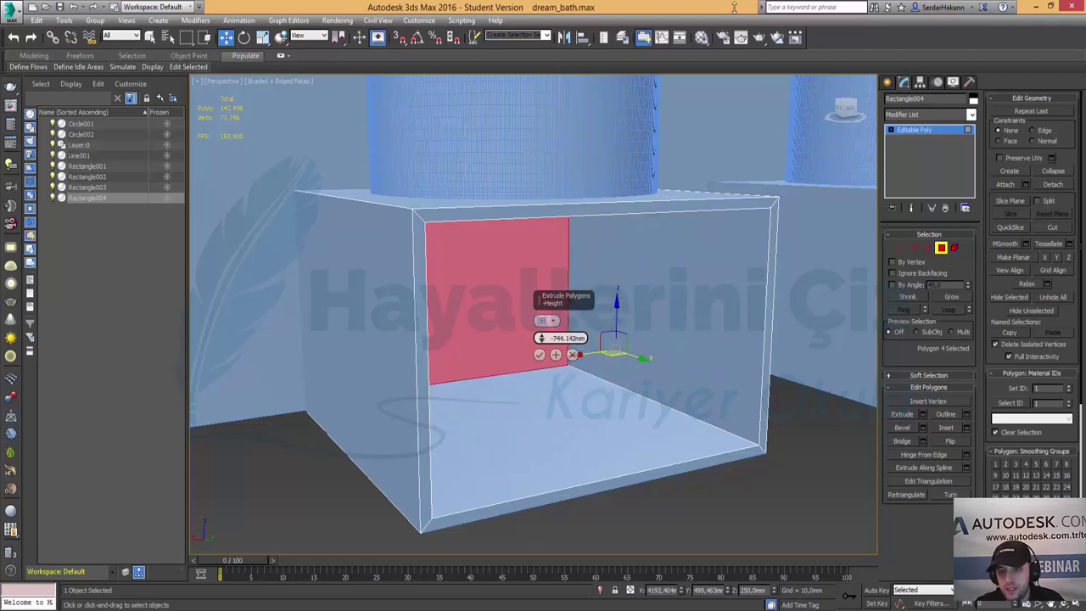
left_click_drag(735, 7, 564, 438)
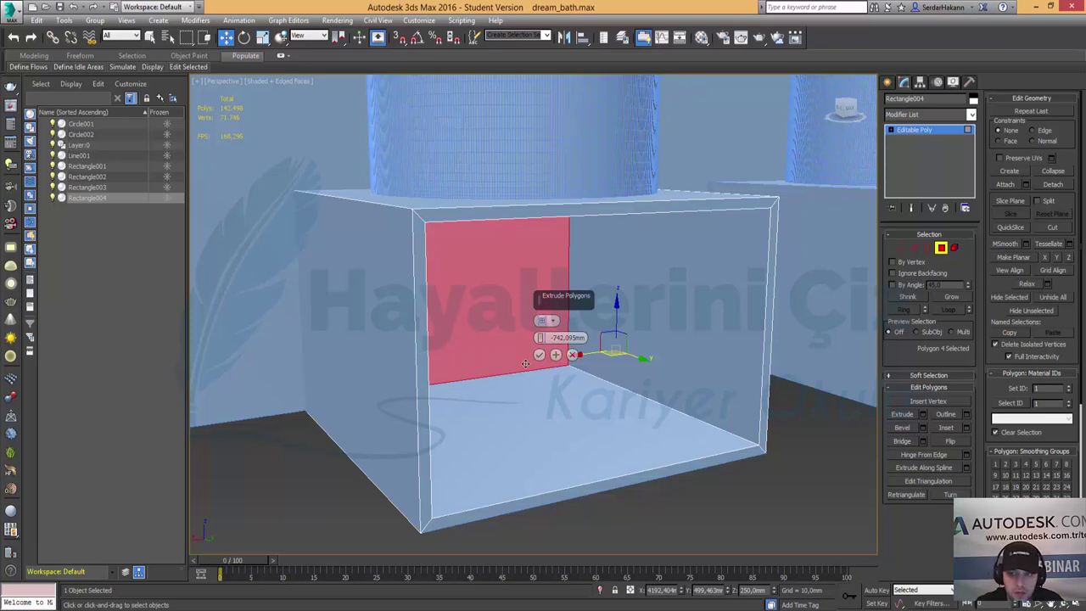
left_click(538, 355)
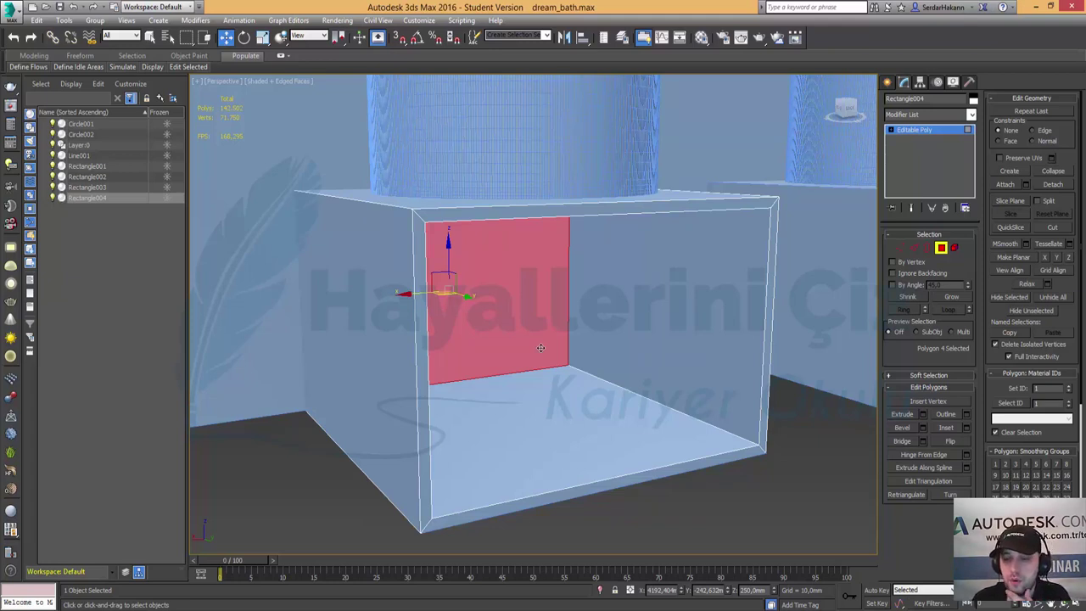
key("XF86AudioRaiseVolume")
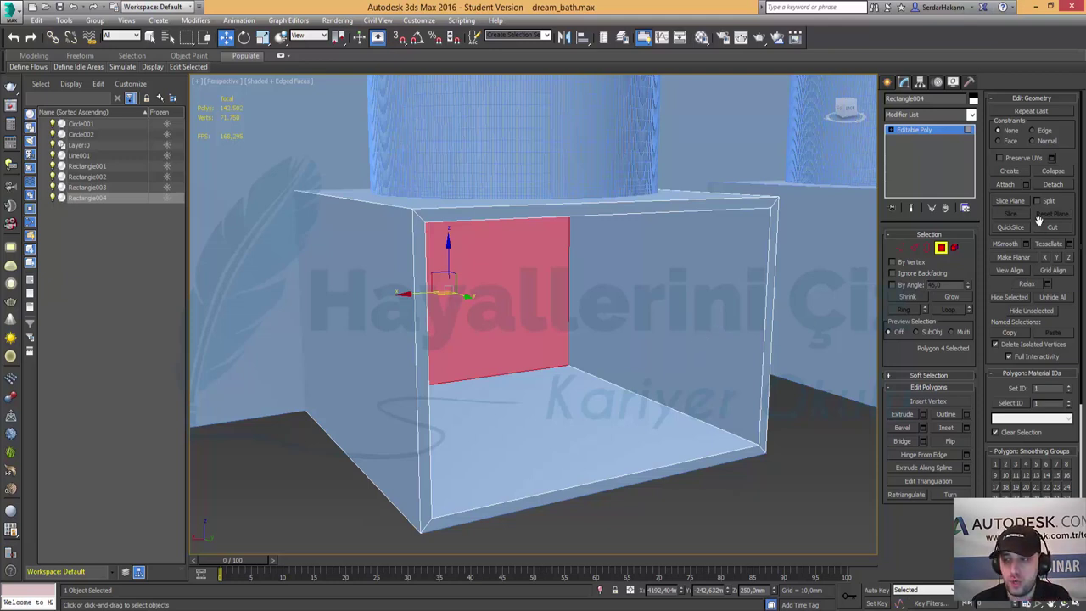
left_click(940, 247)
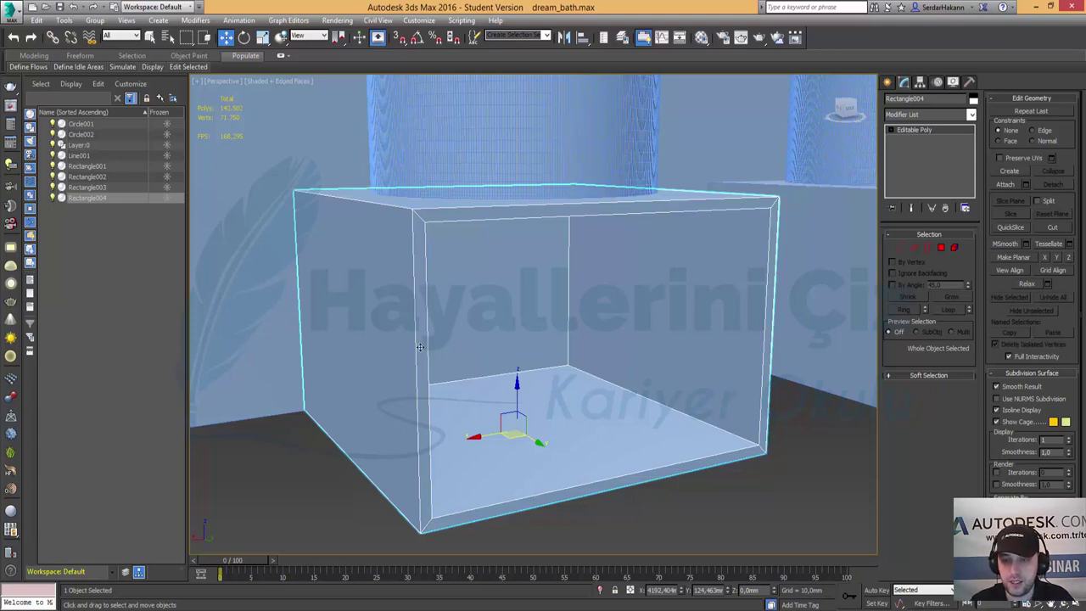
Connect the vertical edge ring with 2 segments pinched to -82, then select the wall polygons.
left_click(913, 248)
left_click(768, 352)
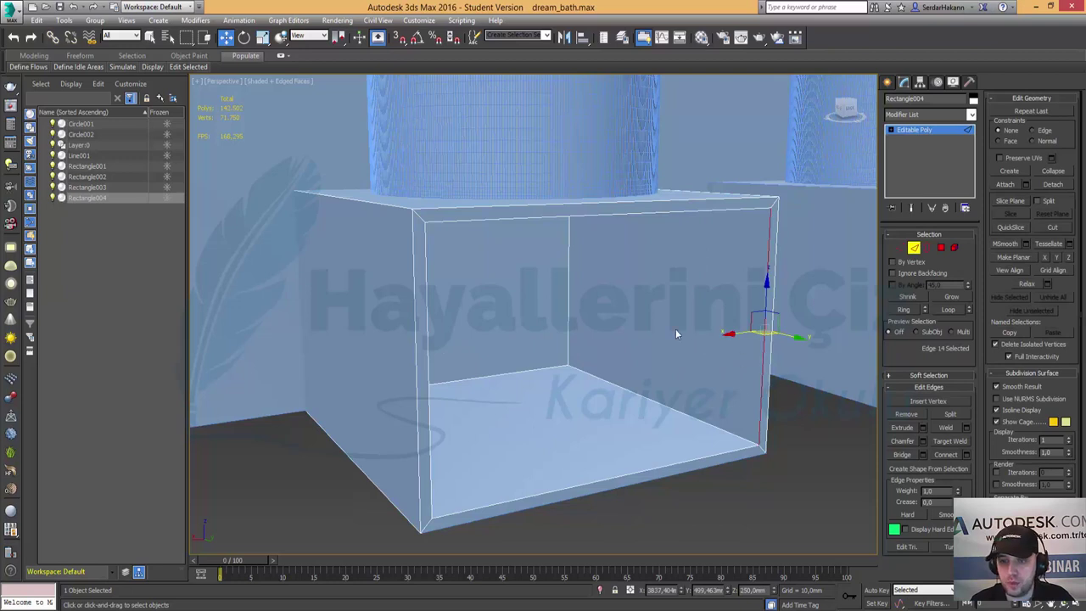
left_click(903, 309)
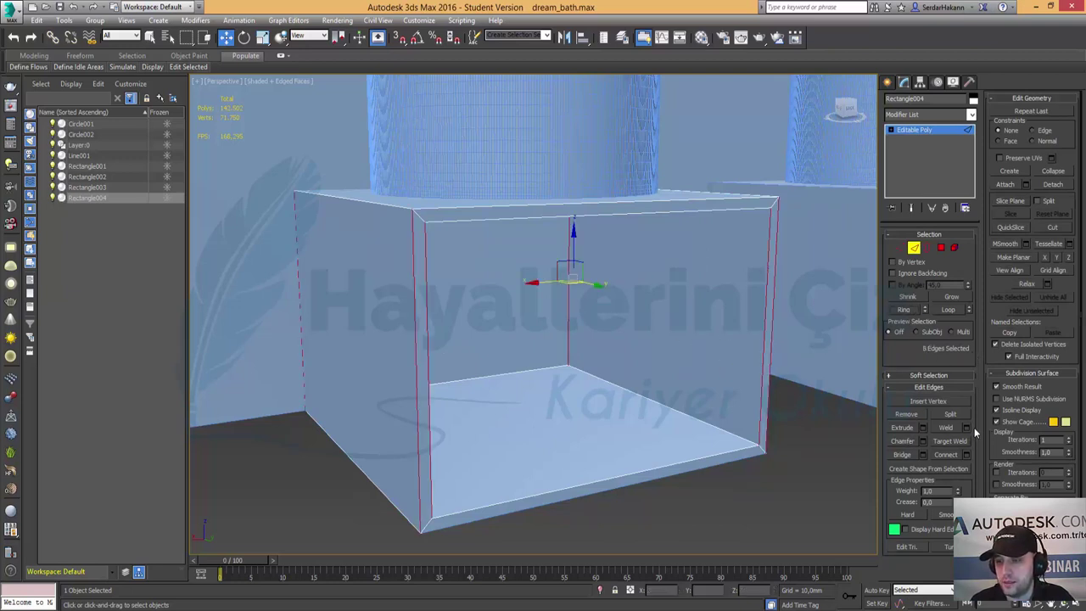
left_click(967, 456)
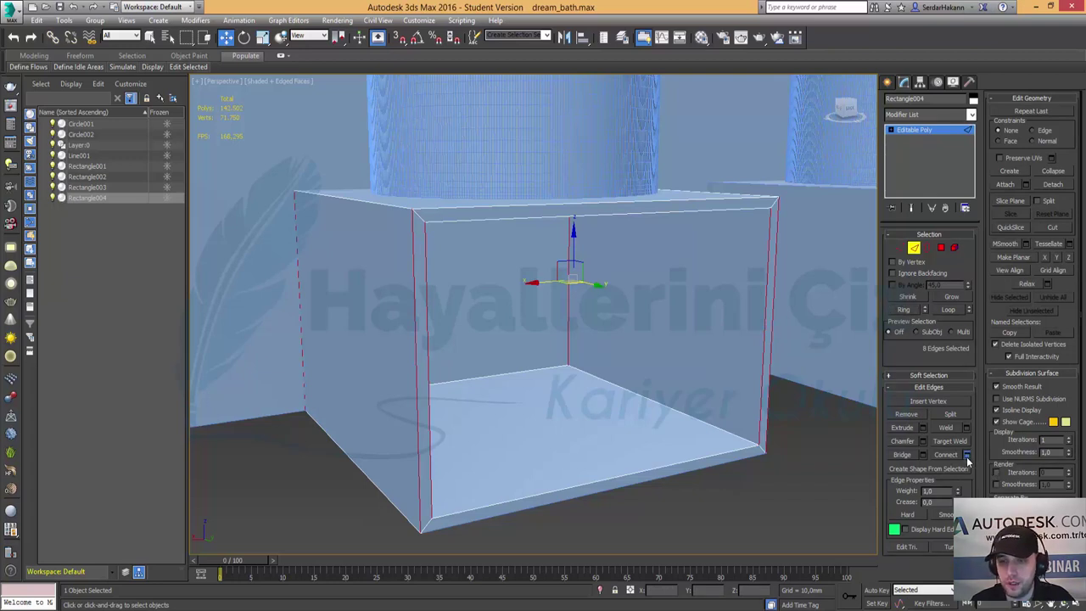
left_click(543, 322)
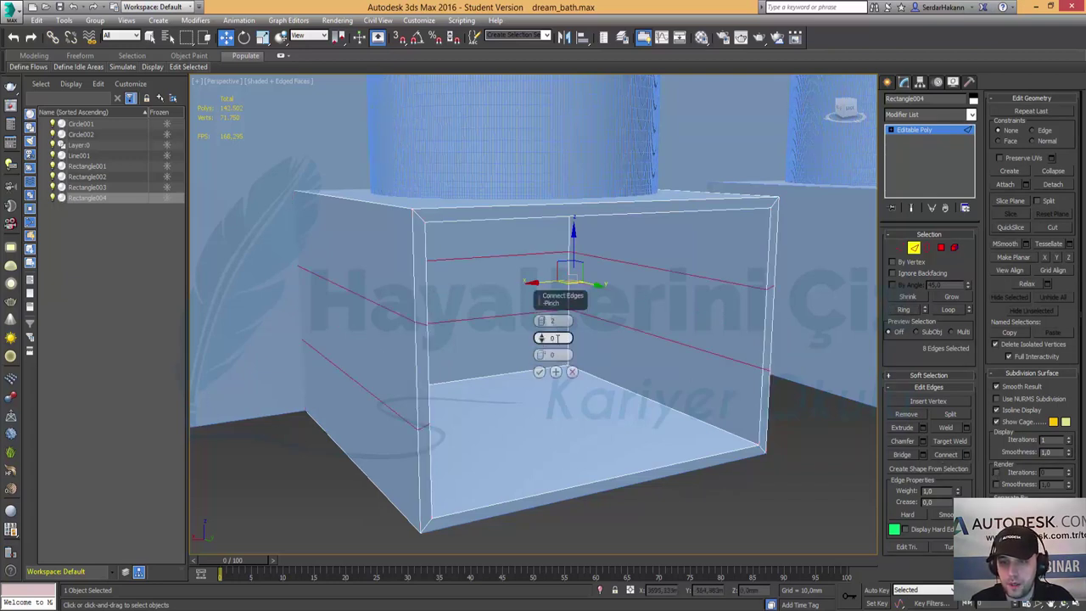
left_click_drag(541, 341, 602, 532)
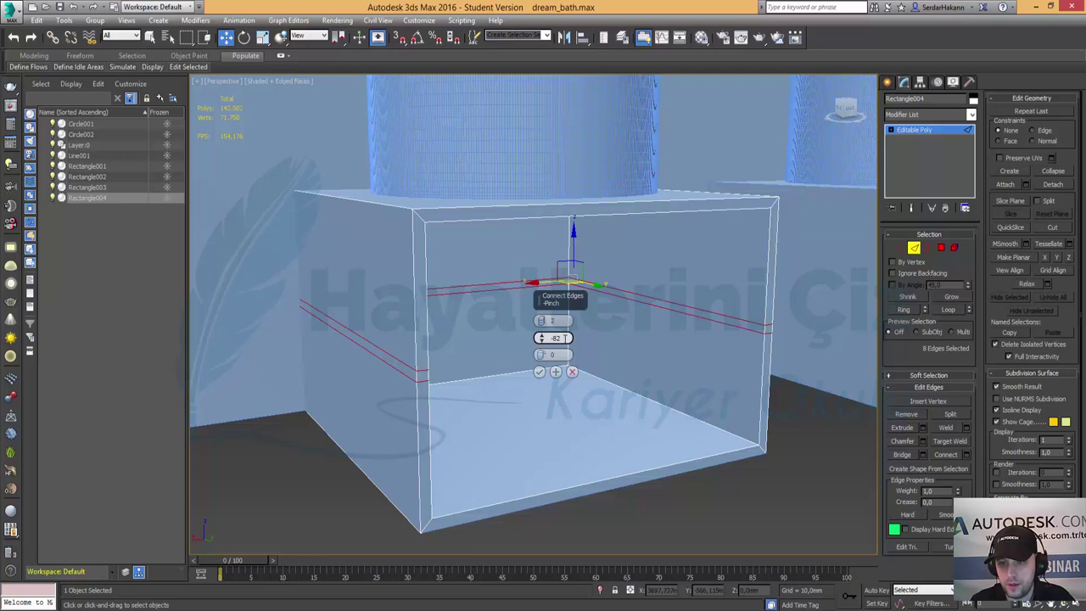
left_click(538, 372)
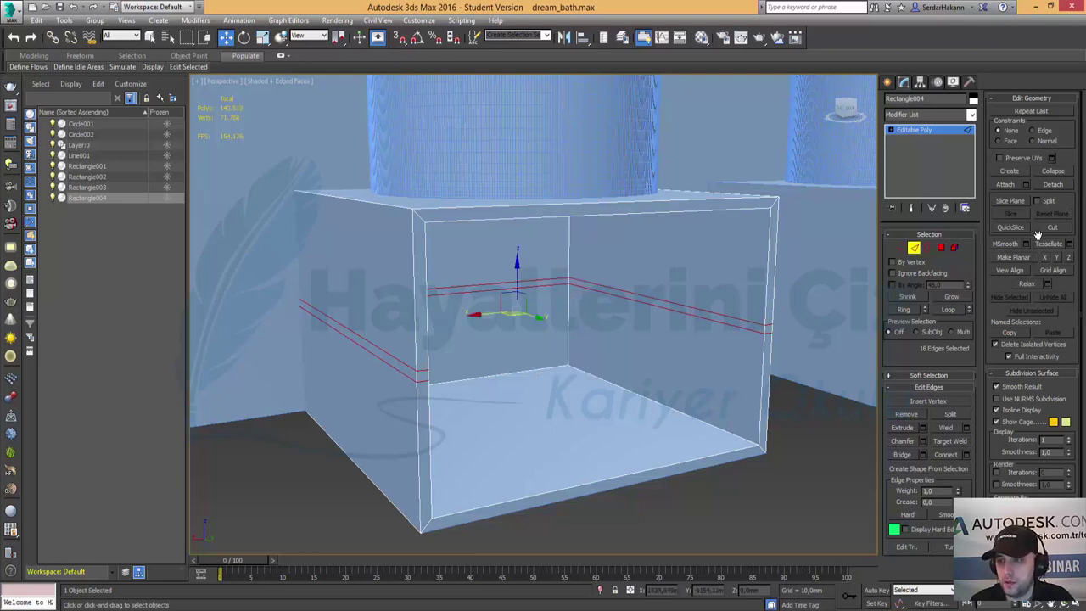
left_click(940, 247)
left_click(526, 292)
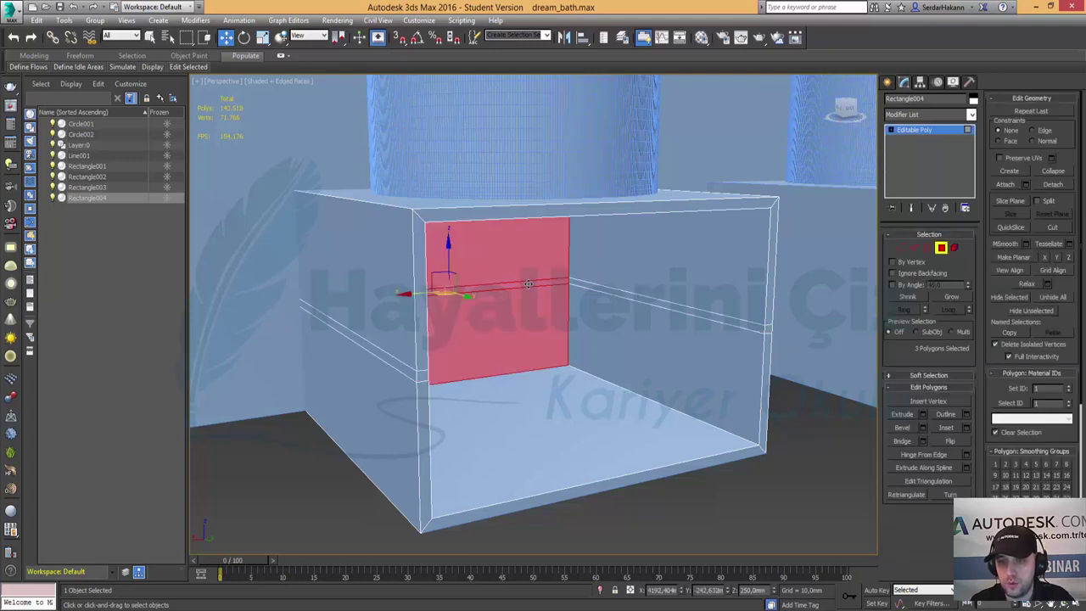
Extrude the thin strip between the loops outward about 721.7 mm to form the shelf.
left_click(528, 283)
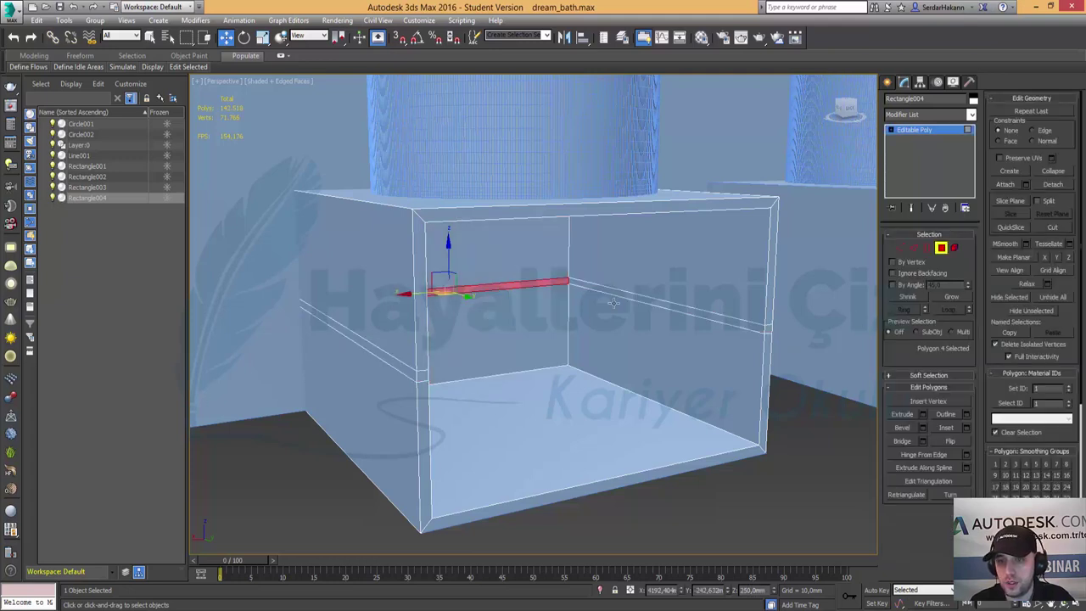
left_click(921, 415)
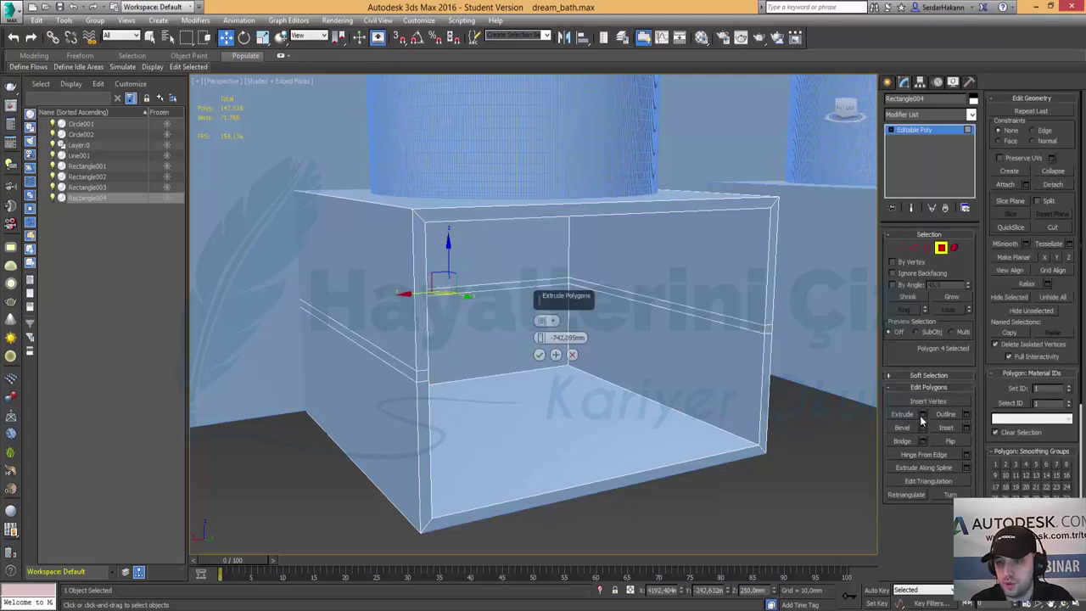
double_click(560, 338)
type("0")
key("Return")
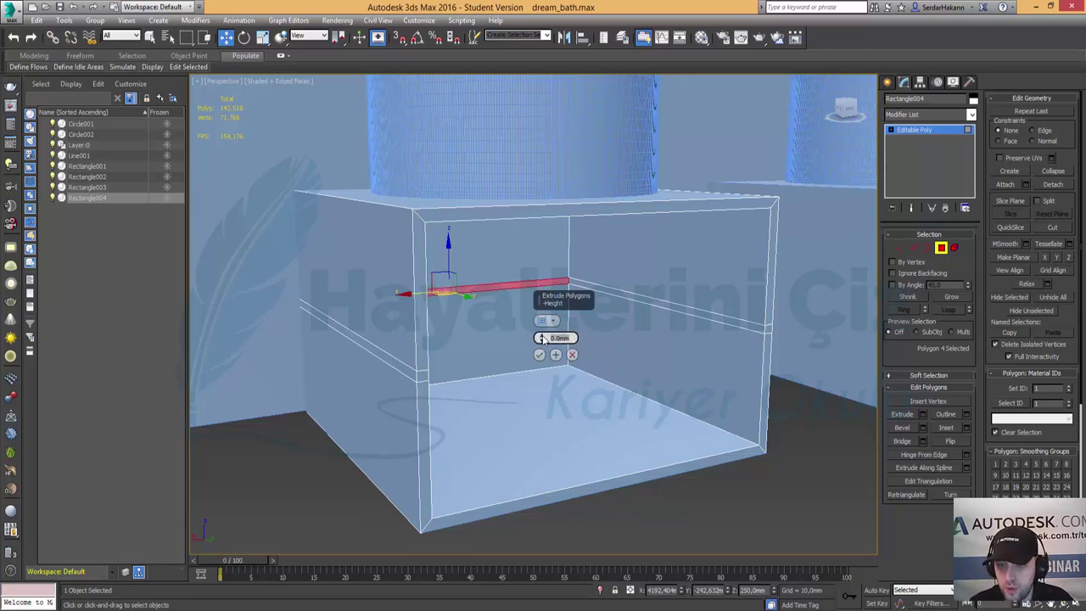
mouse_move(541, 338)
left_mouse_down()
mouse_move(480, 304)
mouse_move(536, 487)
mouse_move(569, 400)
left_mouse_up()
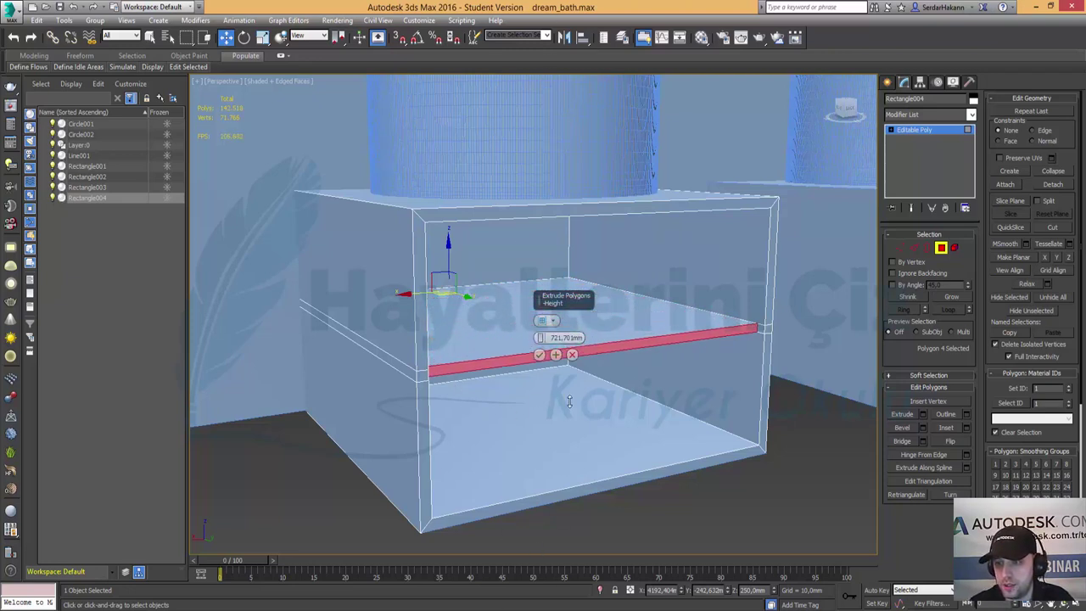
left_click(539, 355)
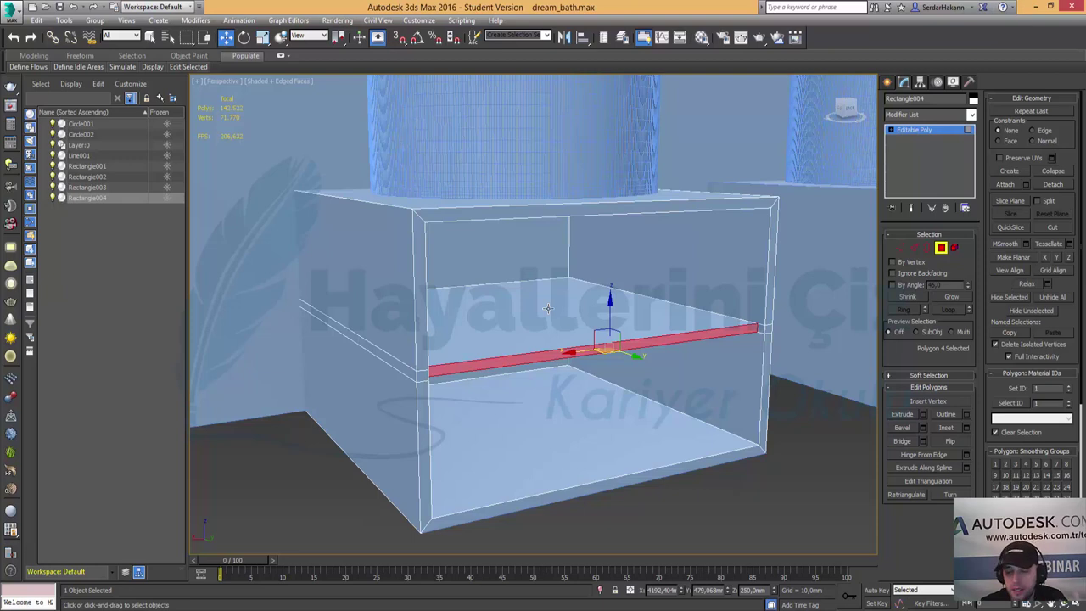
Connect the shelf's front edge ring with two new edges.
left_click(913, 246, "ctrl")
left_click(588, 344)
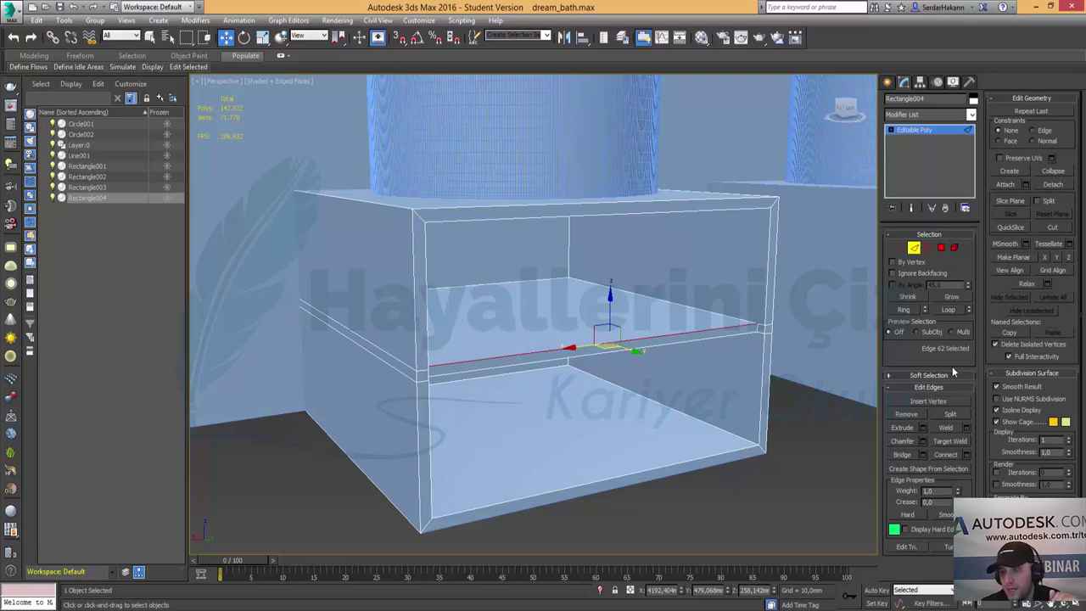
left_click(904, 308)
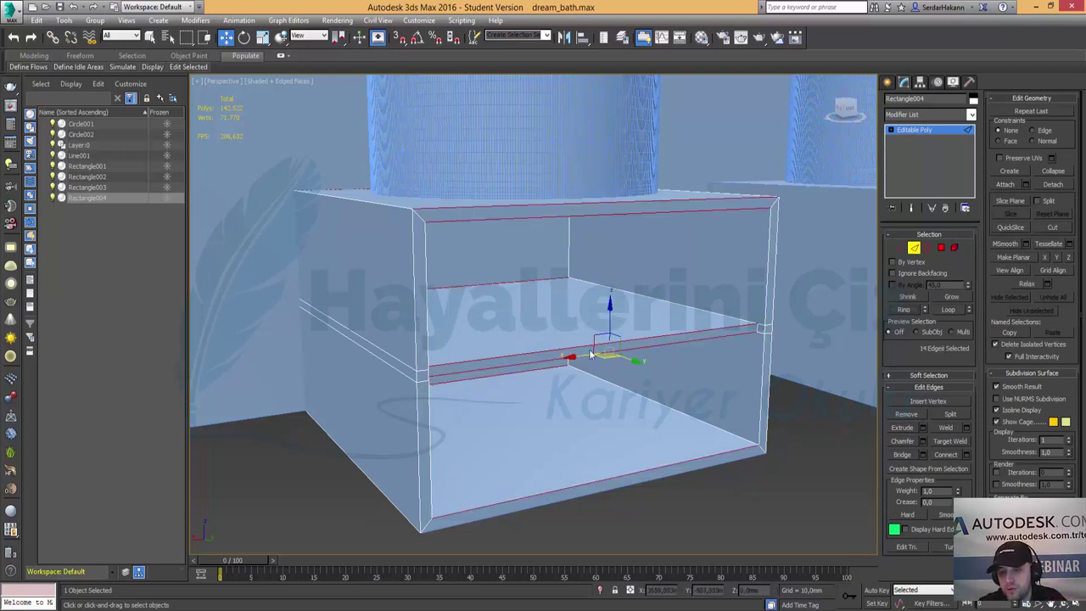
left_click(965, 454)
left_click(540, 372)
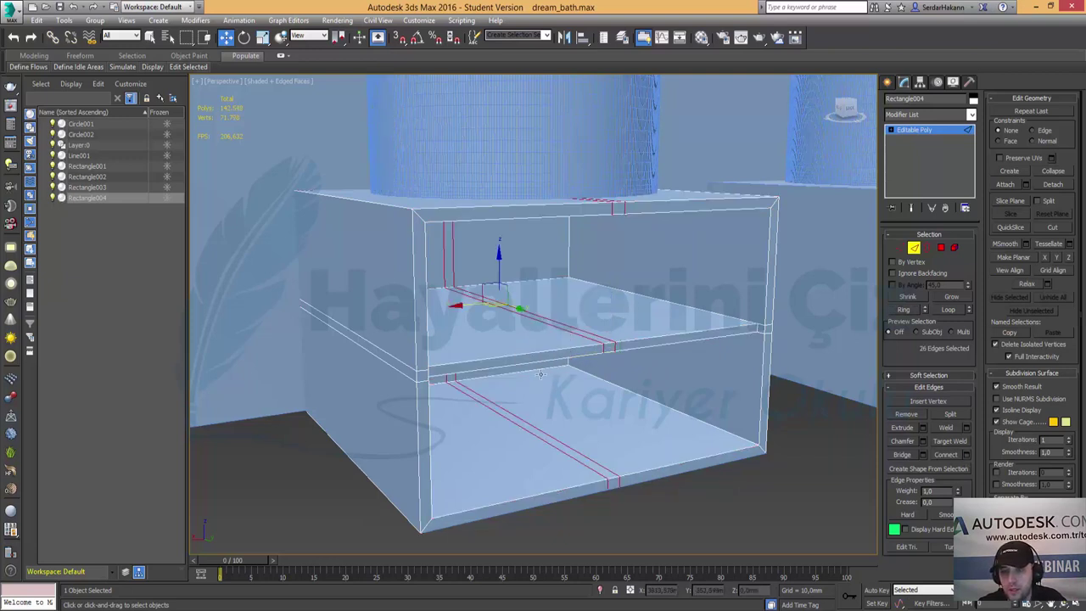
Extrude the narrow shelf-top strip up to the cabinet top as a vertical divider.
left_click(940, 247)
left_click(576, 330)
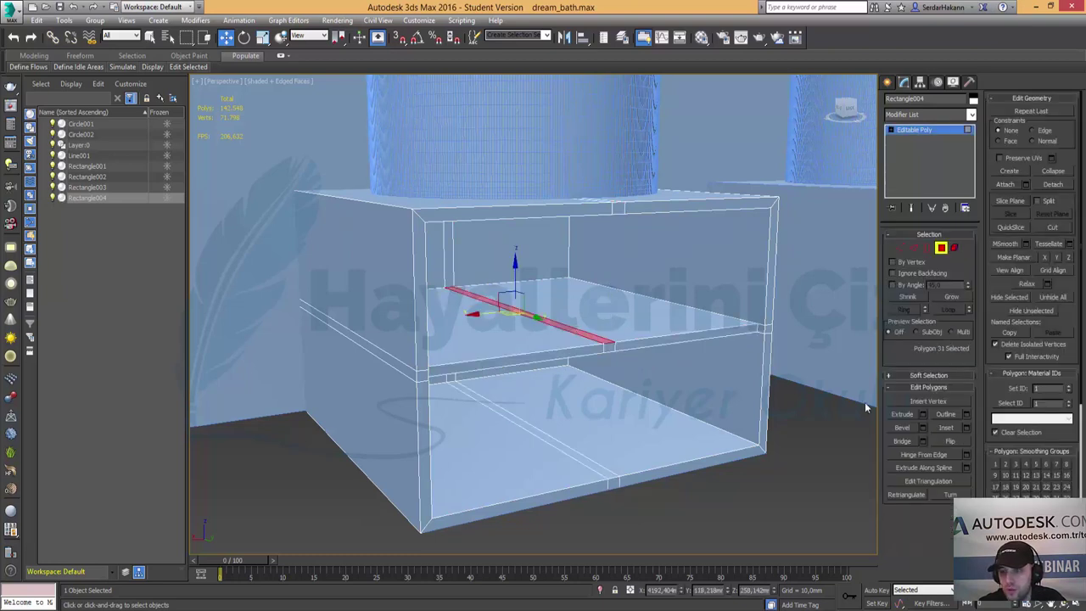
left_click(922, 415)
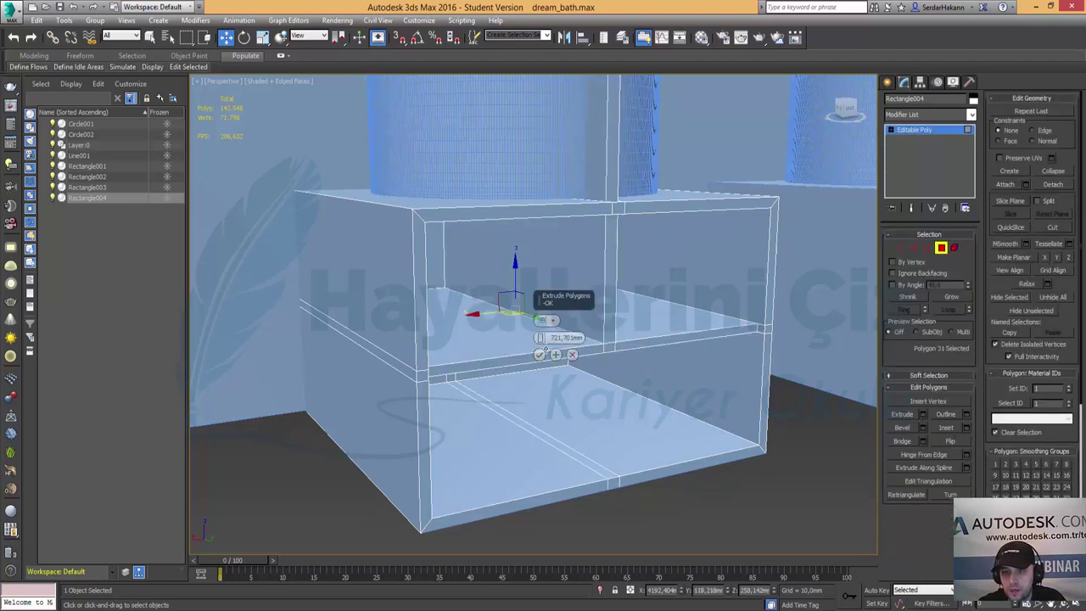
mouse_move(540, 337)
left_mouse_down()
mouse_move(588, 421)
mouse_move(956, 392)
mouse_move(926, 285)
left_mouse_up()
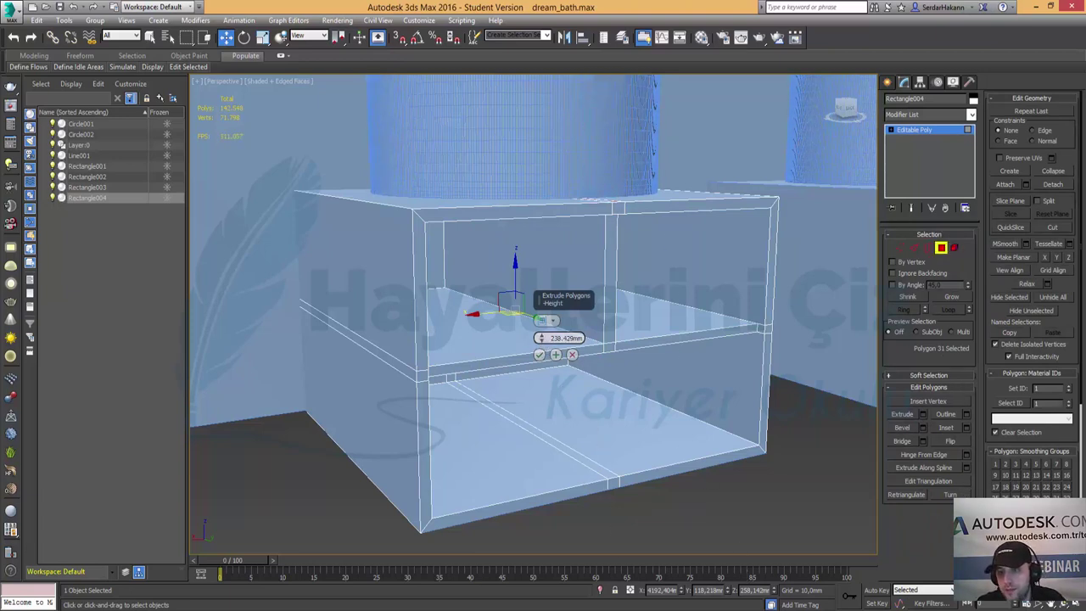
left_click(541, 356)
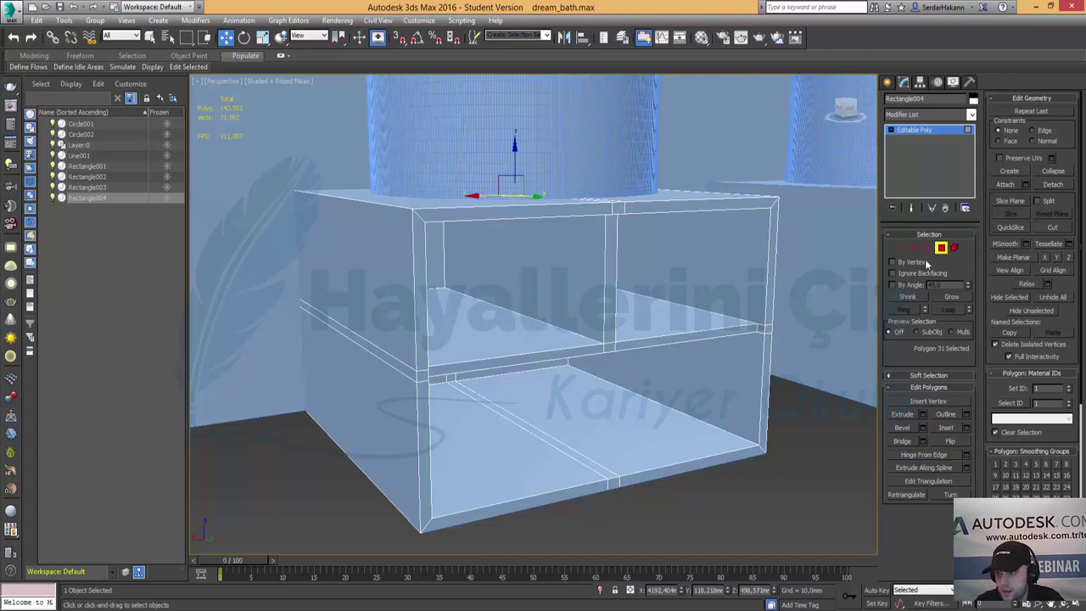
left_click(940, 246)
Return to four viewports and frame the cabinet in the Front view.
mouse_move(726, 289)
middle_mouse_down("alt")
mouse_move(787, 289)
mouse_move(776, 294)
middle_mouse_up("alt")
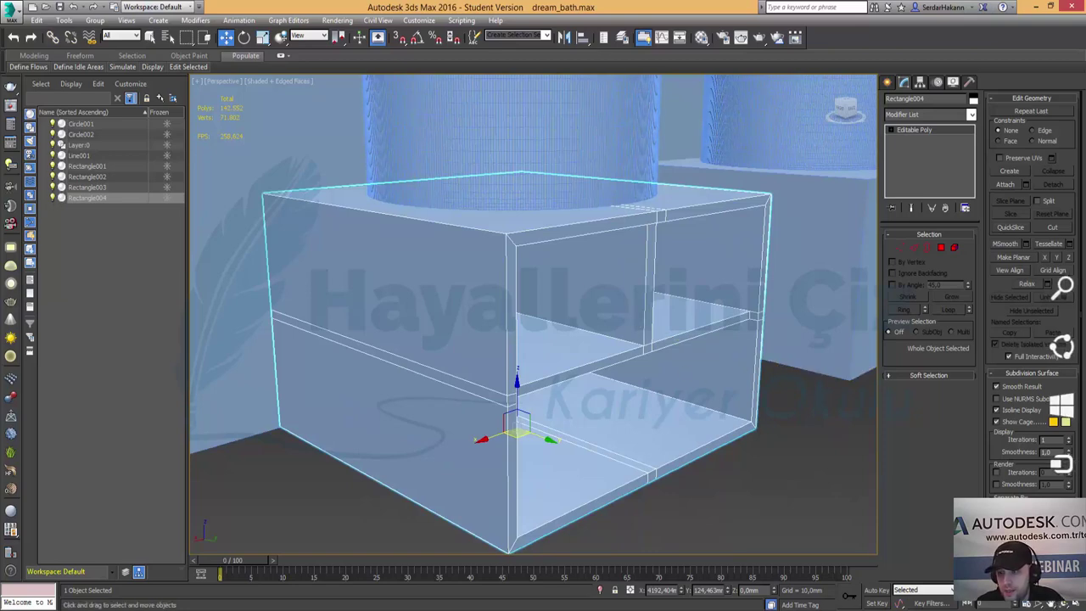
left_click(1054, 604)
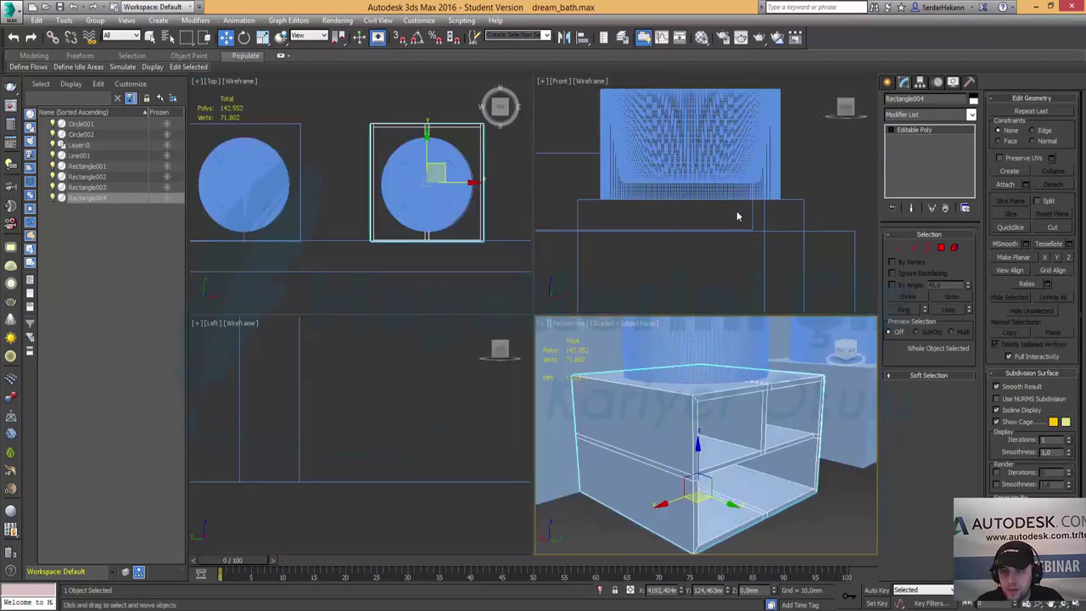
scroll(772, 189, "down", 3)
scroll(770, 192, "down", 3)
scroll(776, 201, "down", 3)
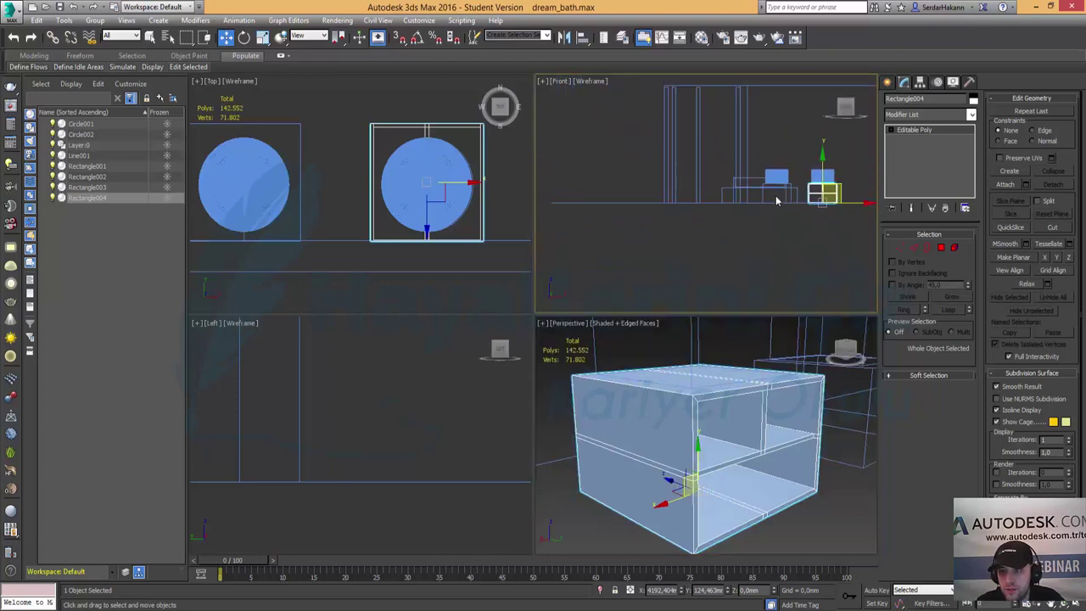
scroll(775, 200, "up", 3)
middle_click_drag(718, 218, 675, 220)
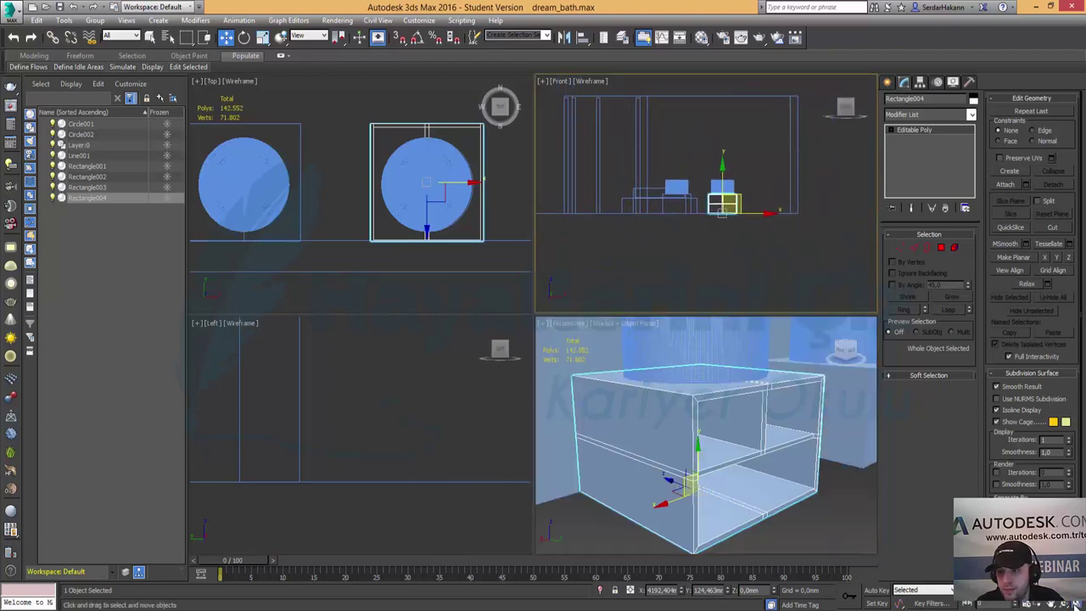
Maximize and zoom the Front view, then enable Vertex snapping in the snap settings.
key("alt+w")
scroll(594, 344, "up", 2)
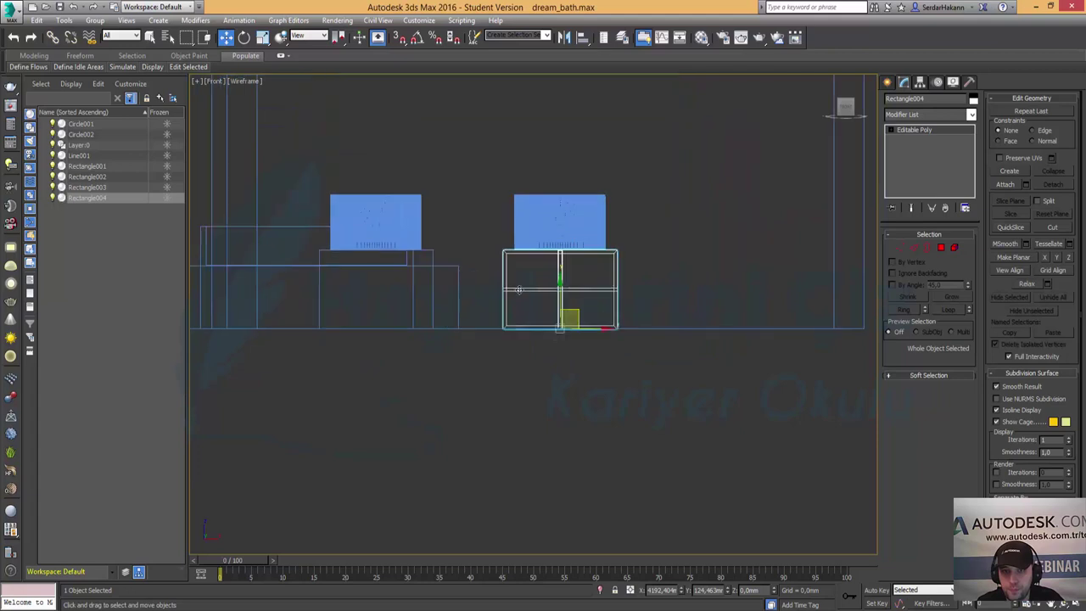
scroll(593, 343, "up", 2)
scroll(594, 344, "up", 1)
right_click(397, 41)
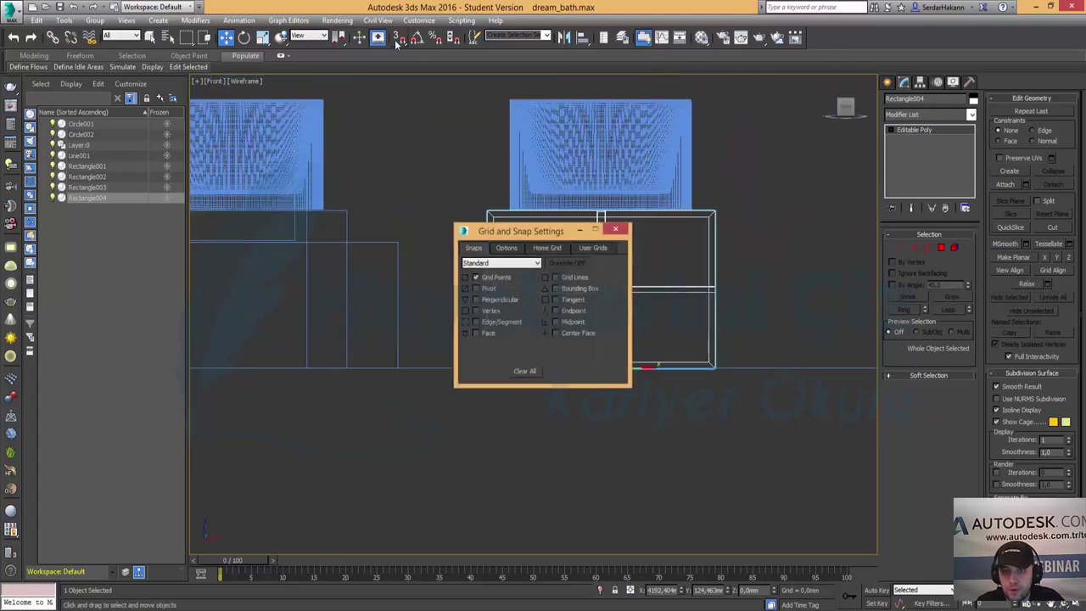
left_click(492, 310)
With snaps on, draw Box001 across the cabinet front, 900 × 747.73 mm and 20 mm high.
left_click(615, 232)
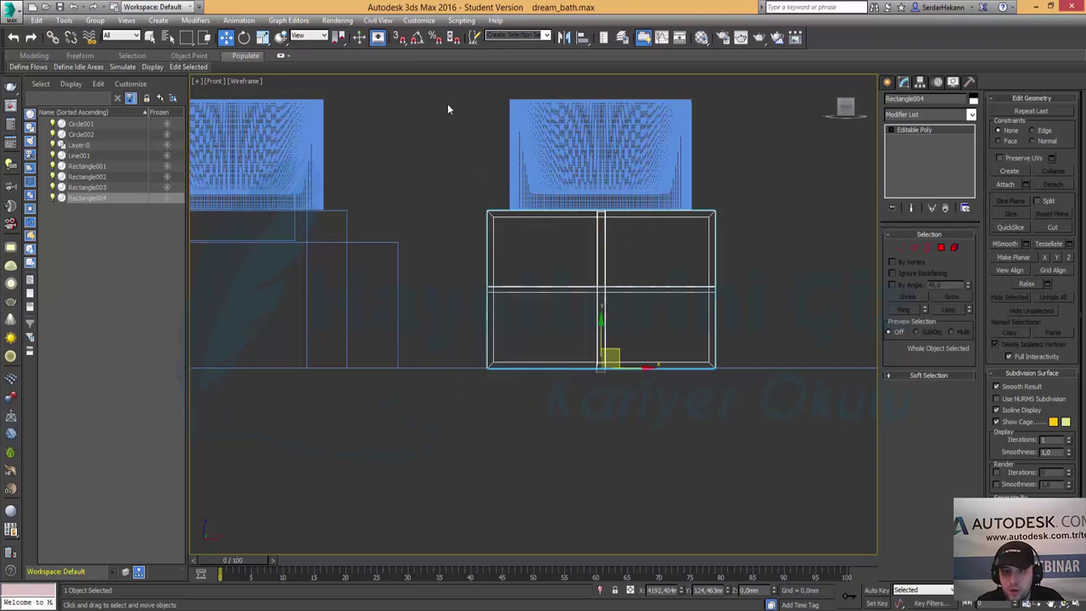
left_click(398, 38)
left_click(886, 83)
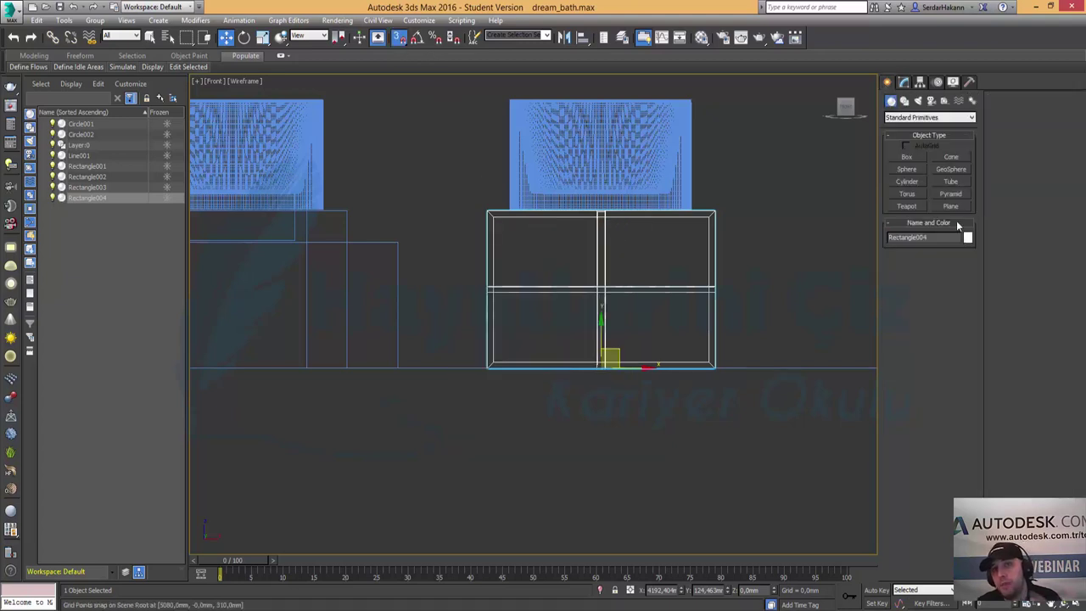
left_click(910, 161)
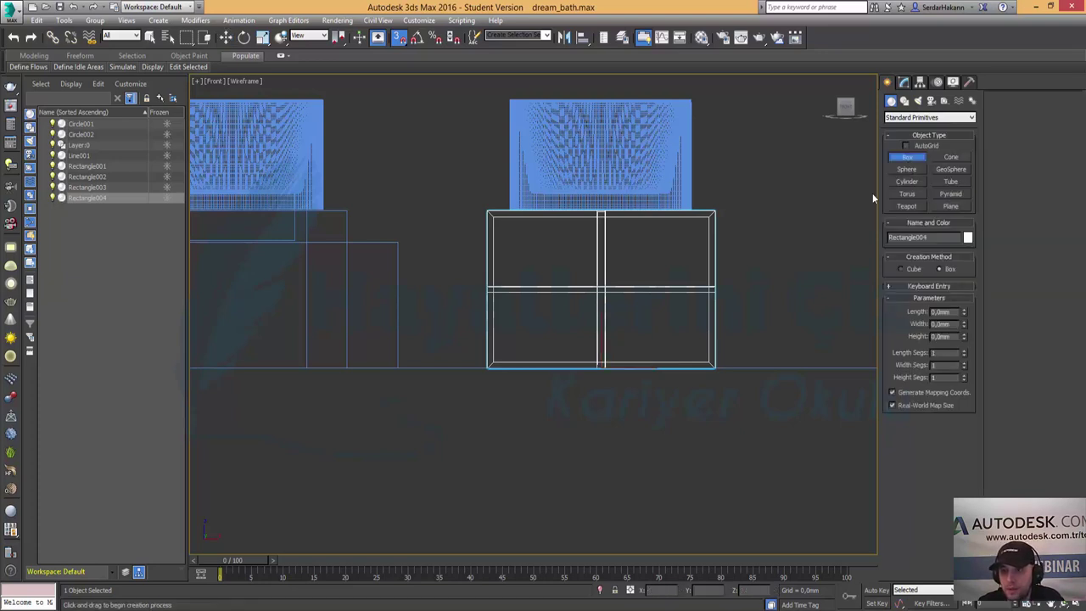
left_click_drag(485, 212, 715, 369)
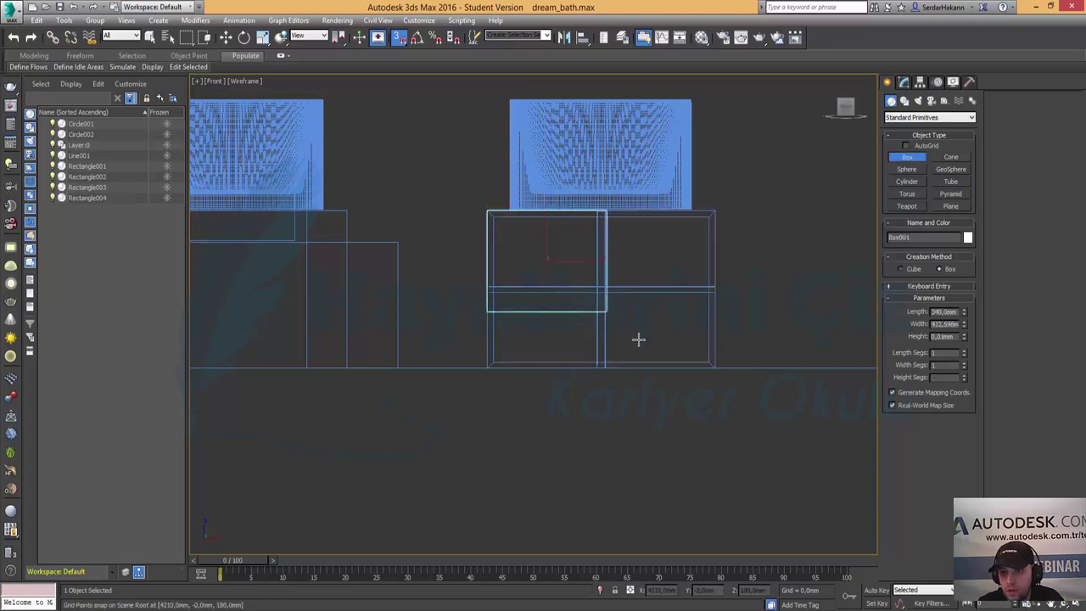
left_click(710, 359)
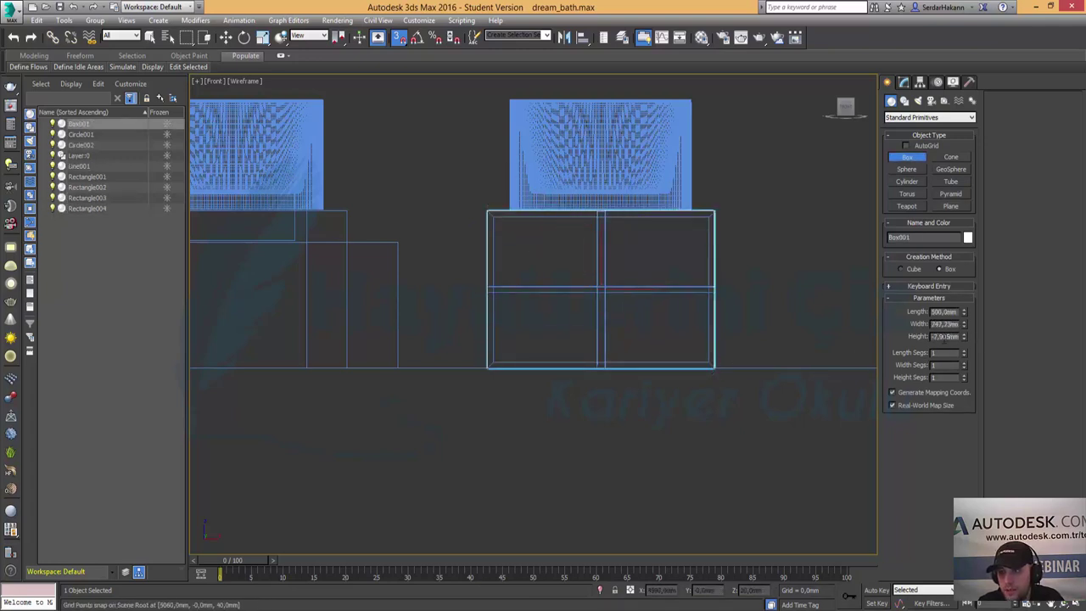
double_click(943, 335)
key("BackSpace")
type("20")
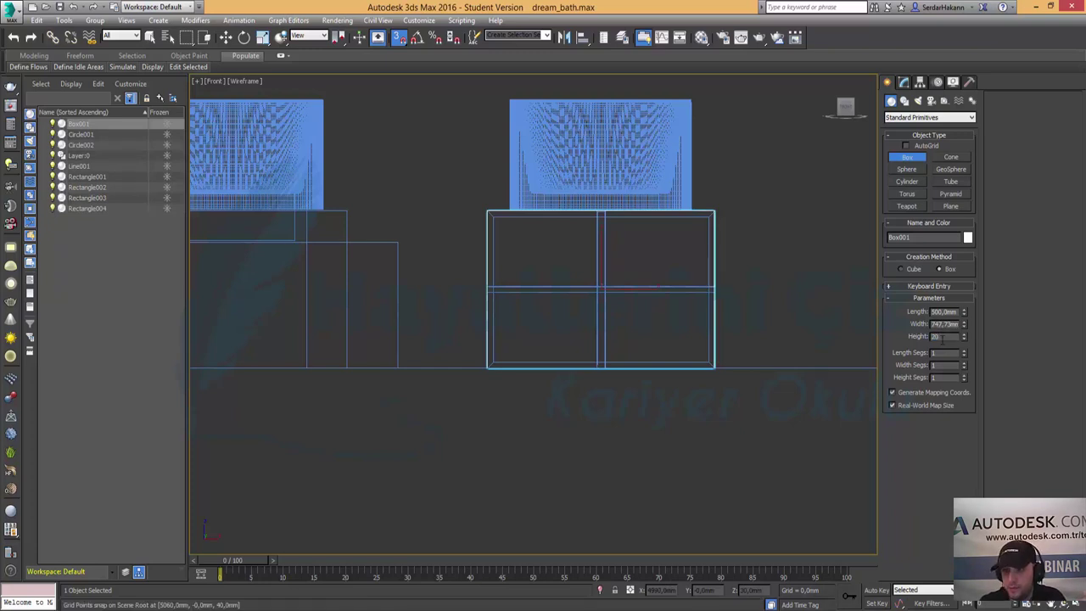
key("Return")
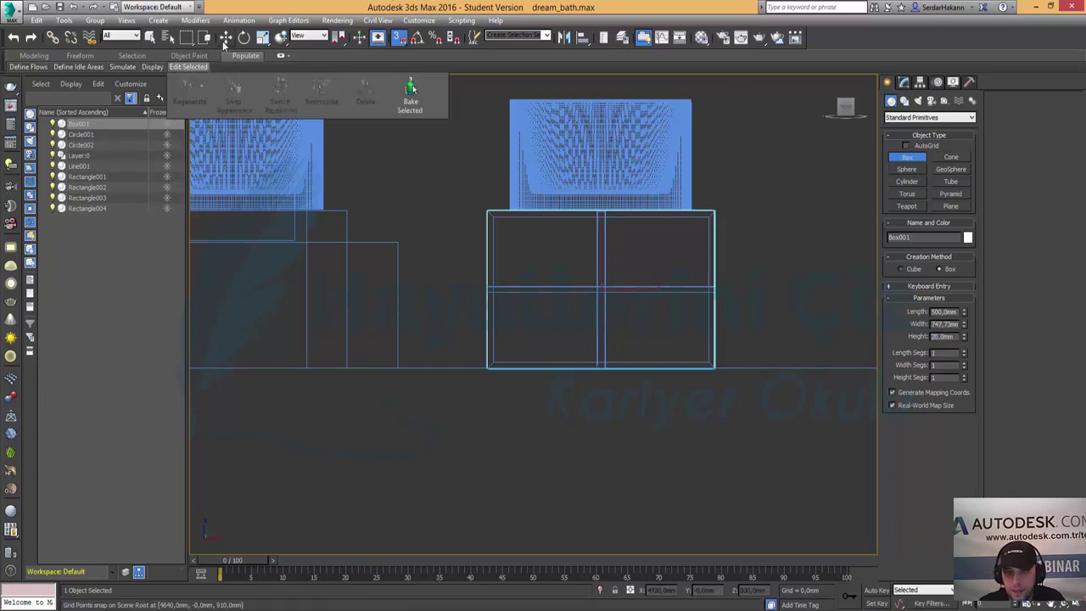
left_click(225, 38)
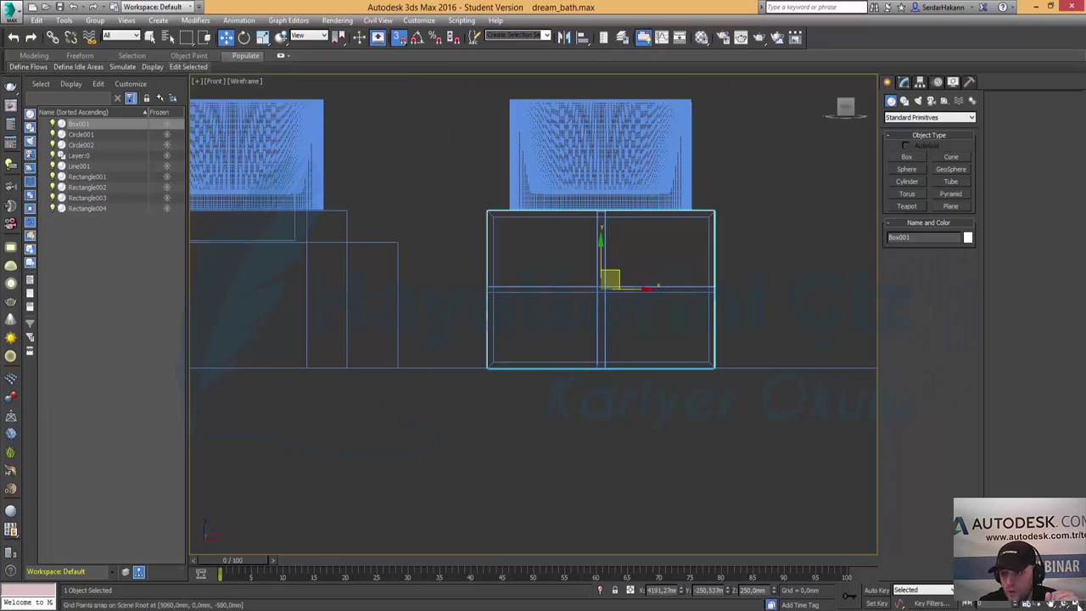
Move Box001 onto the cabinet front, make it see-through, and align it in Top view.
key("alt+w")
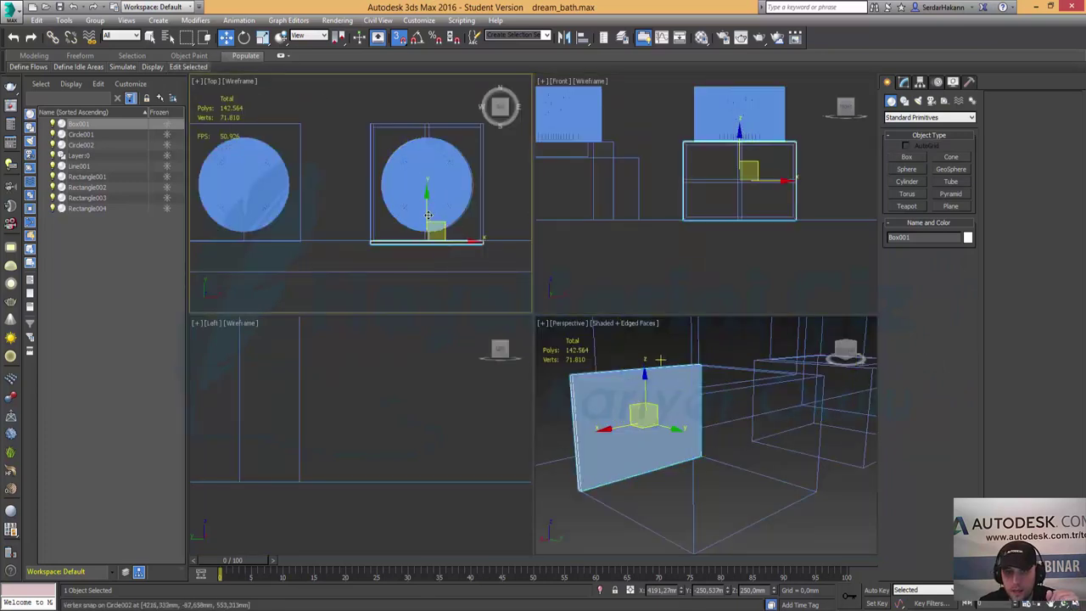
left_click_drag(429, 215, 431, 124)
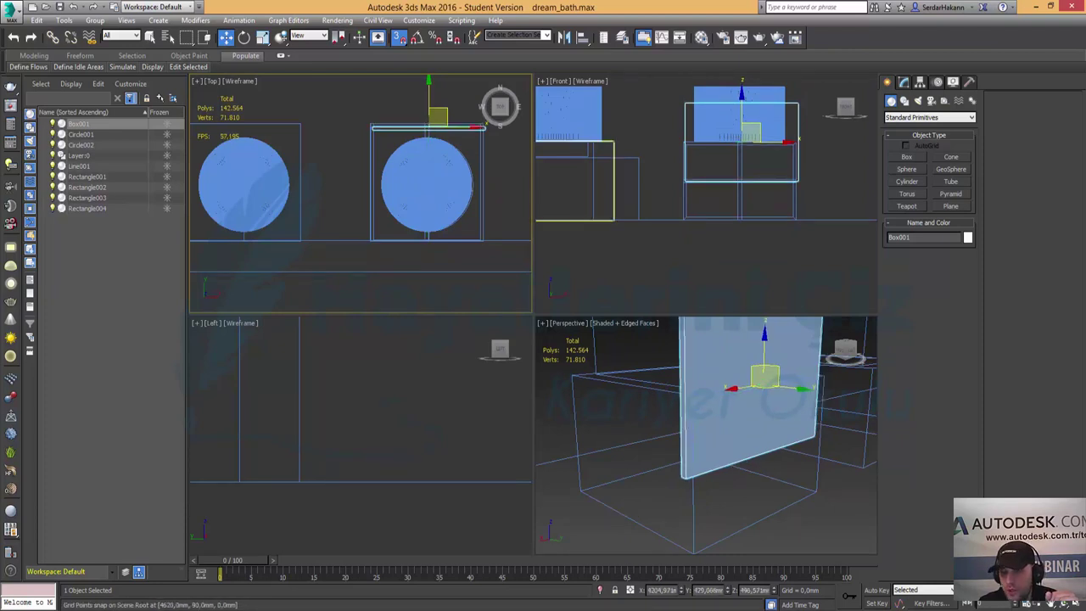
key("alt+x")
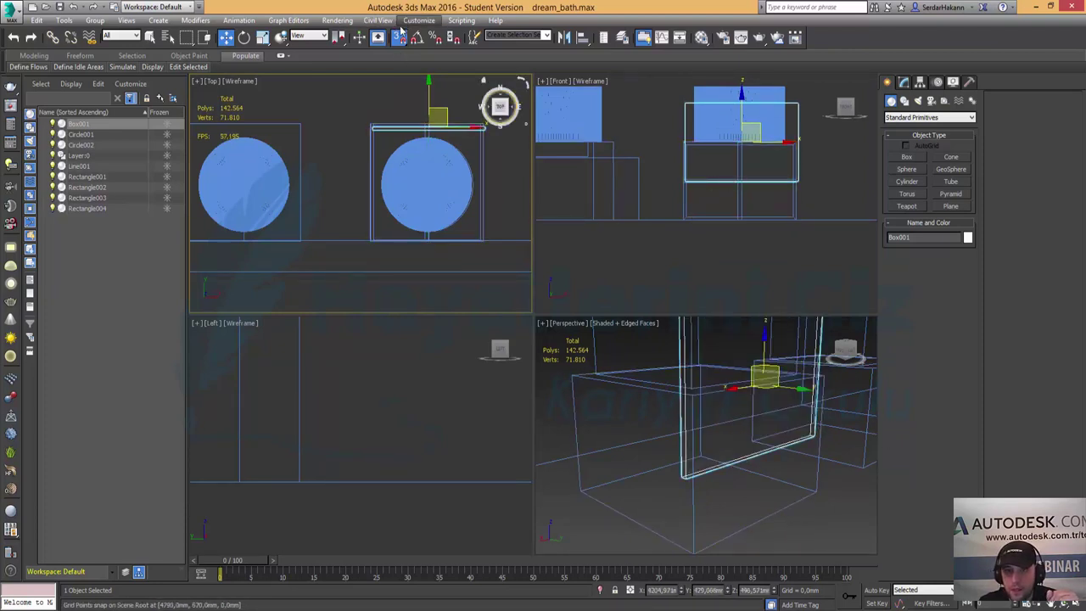
key("alt+w")
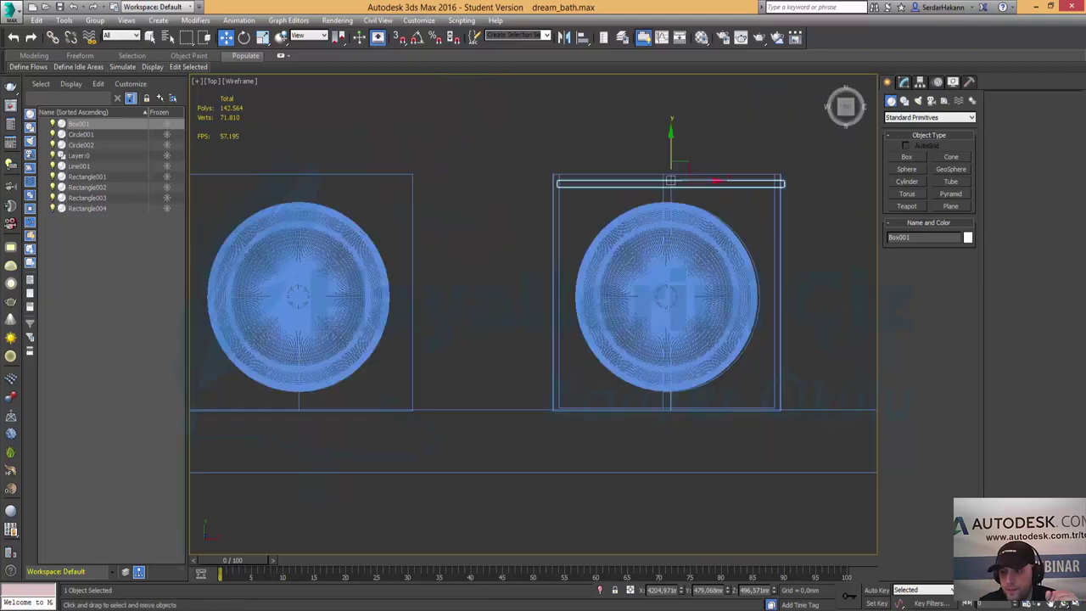
mouse_move(635, 290)
middle_mouse_down()
mouse_move(513, 331)
mouse_move(492, 365)
middle_mouse_up()
scroll(594, 340, "up", 2)
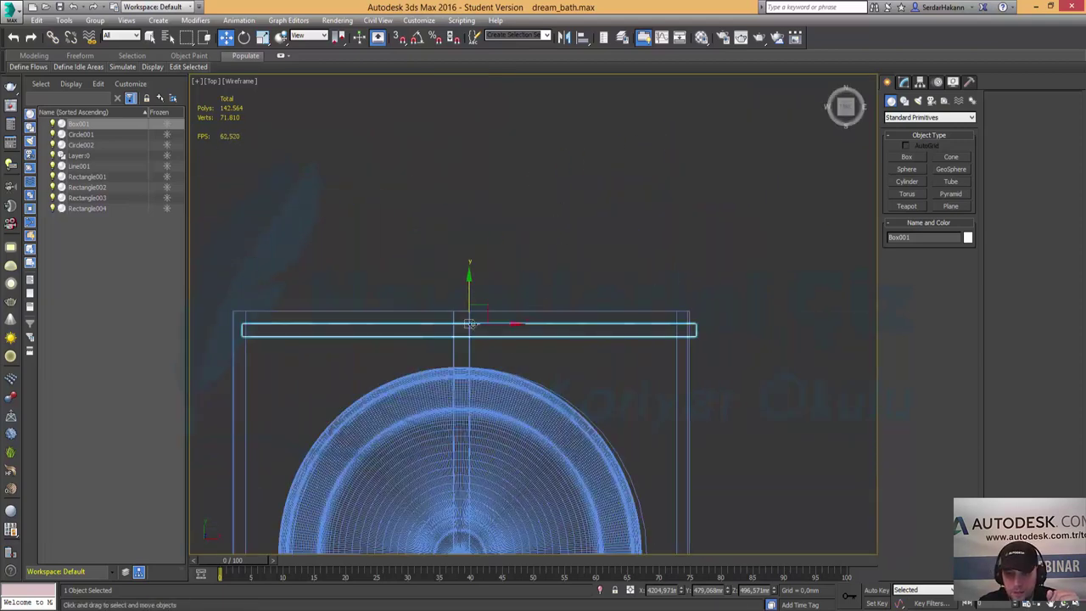
scroll(628, 339, "up", 2)
scroll(653, 337, "up", 2)
scroll(652, 356, "down", 1)
scroll(646, 370, "down", 1)
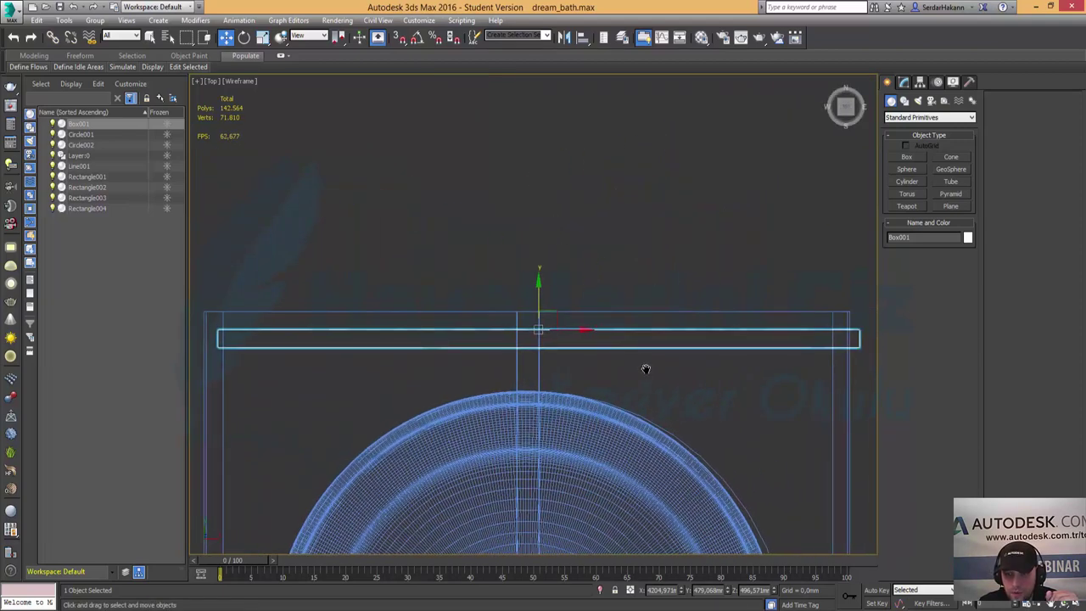
left_click_drag(541, 295, 542, 258)
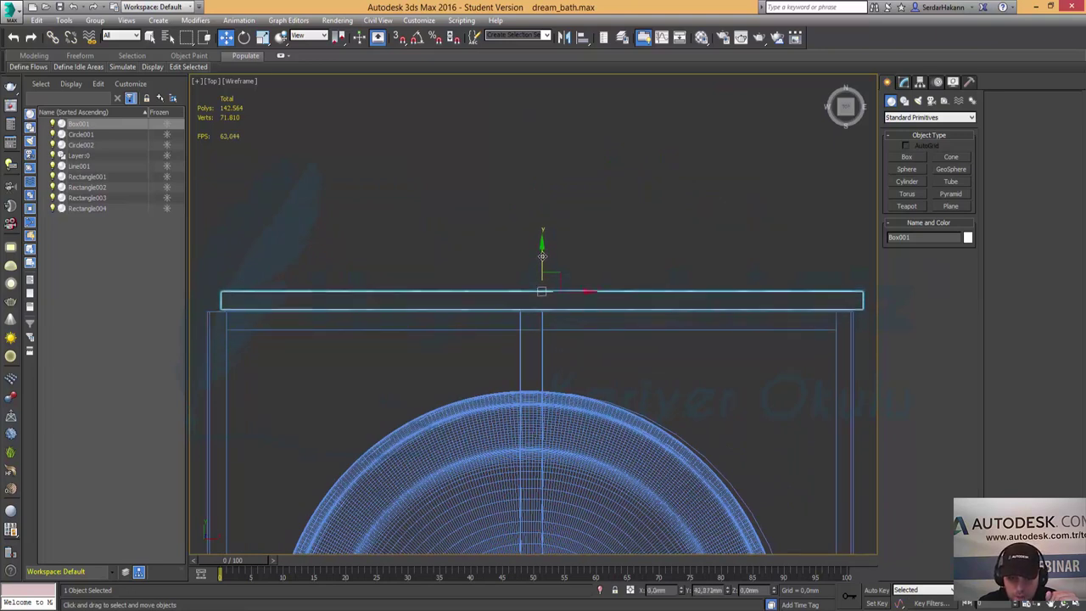
left_click_drag(573, 294, 562, 298)
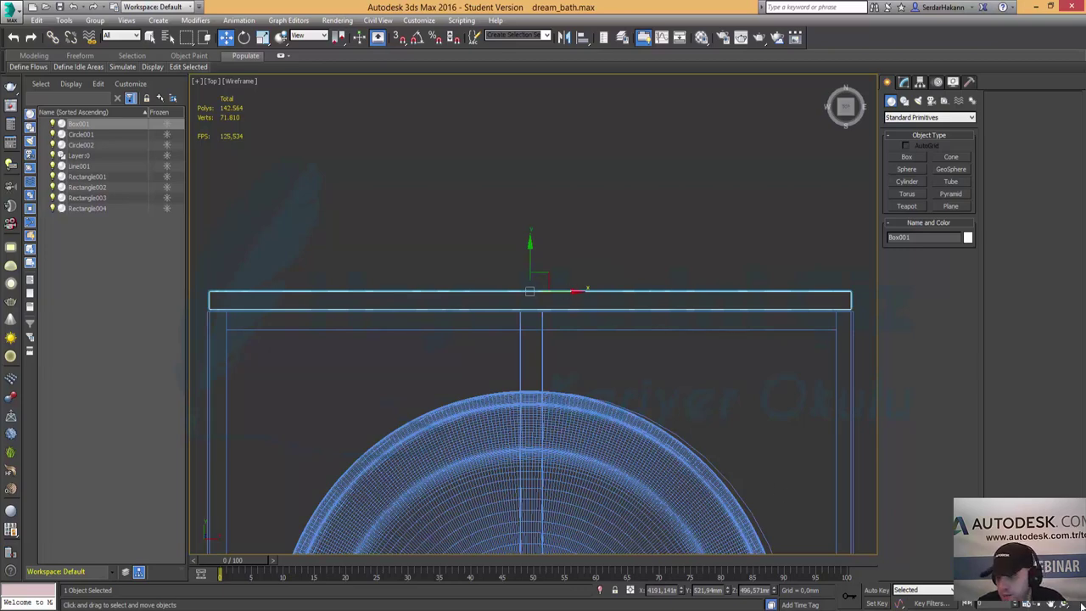
In the maximized Front view, lower Box001 onto the cabinet front down to its base.
key("alt+w")
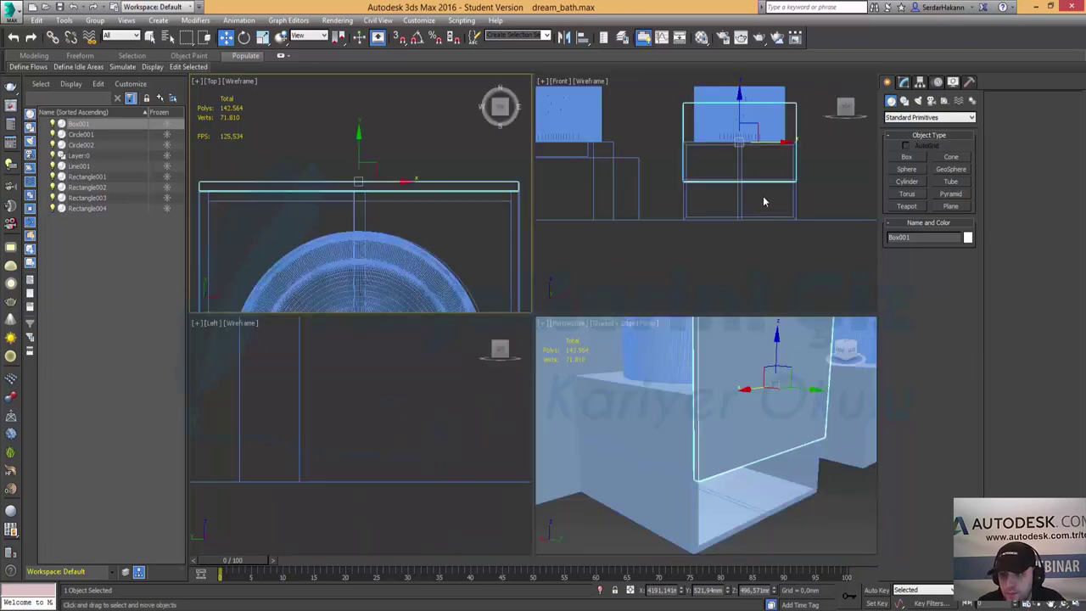
key("alt+w")
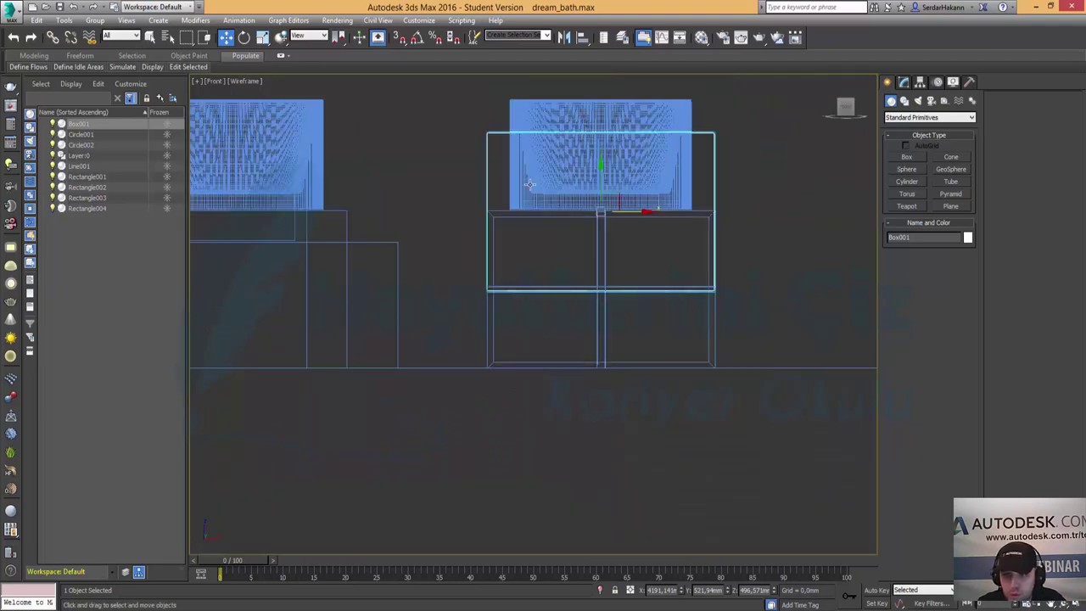
middle_click_drag(529, 184, 478, 247)
scroll(529, 273, "up", 3)
middle_click_drag(564, 250, 564, 324)
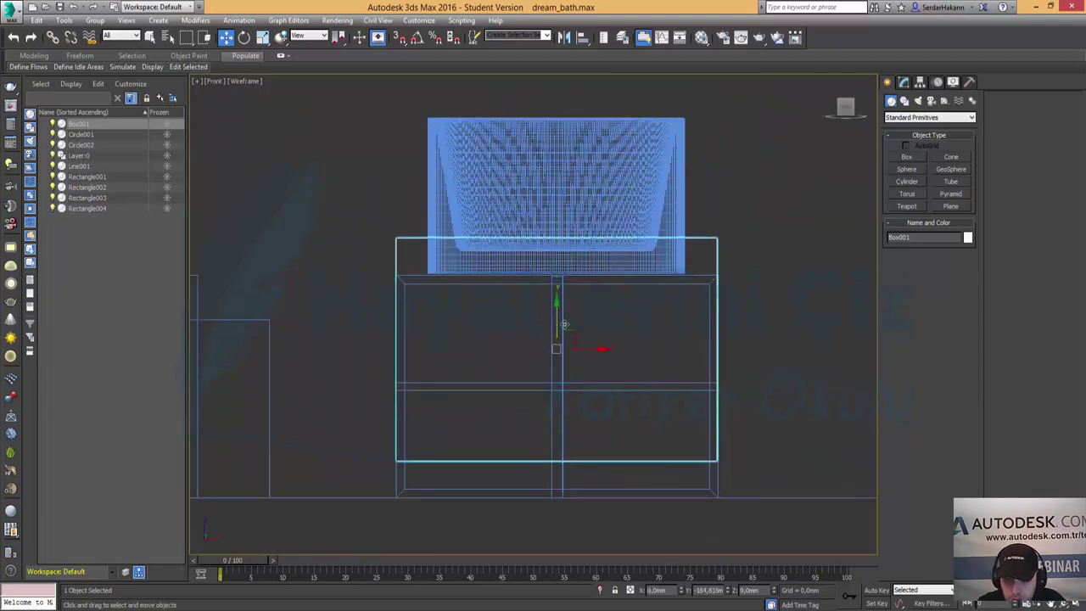
left_click_drag(564, 324, 562, 356)
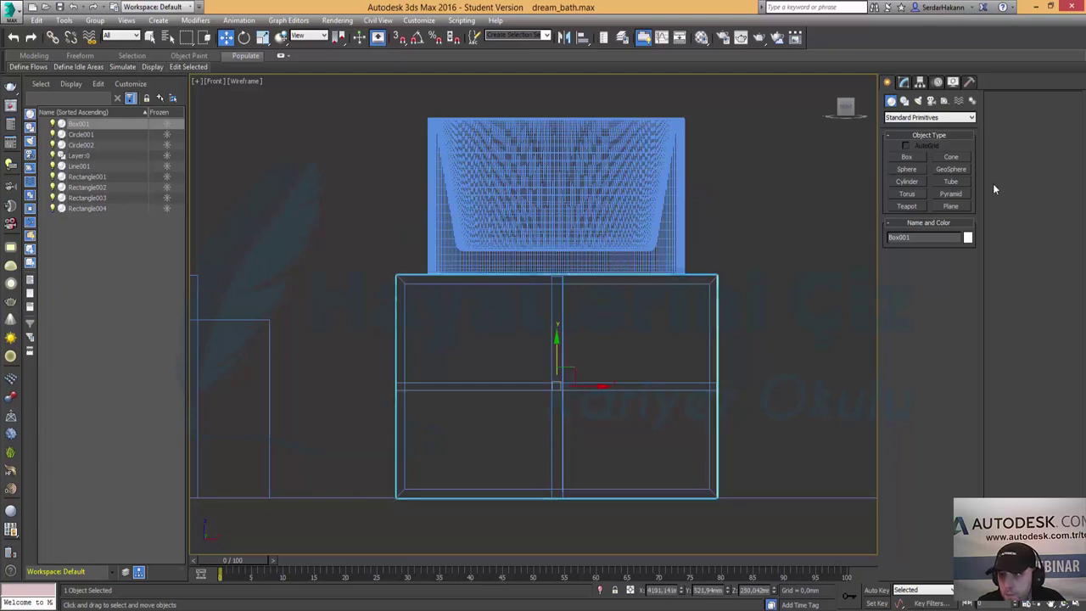
Convert Box001 to an editable poly and raise its bottom vertices slightly.
right_click(582, 386)
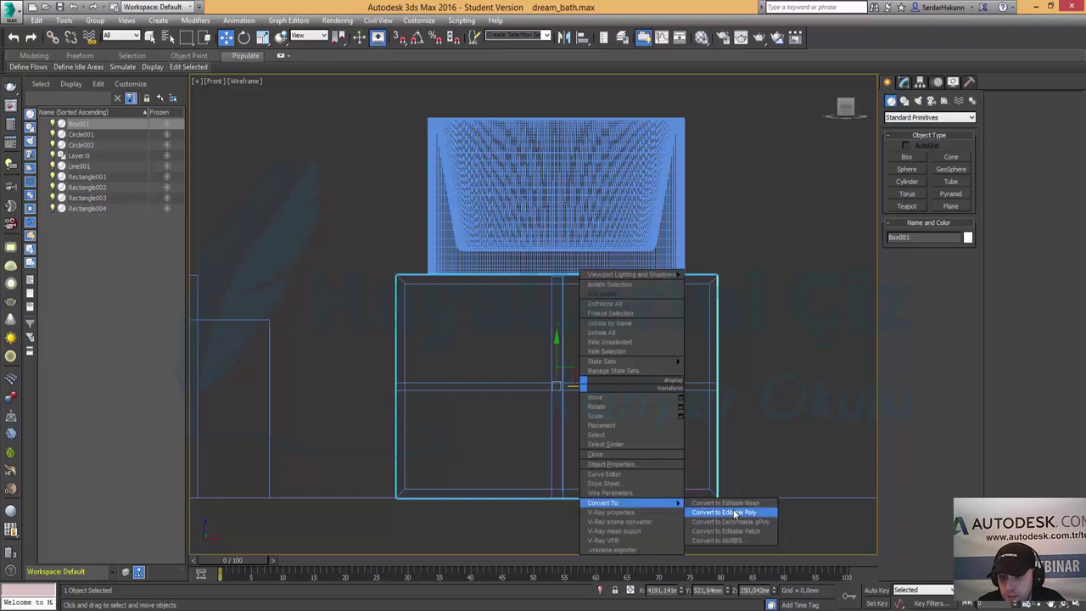
left_click(735, 513)
left_click(900, 248)
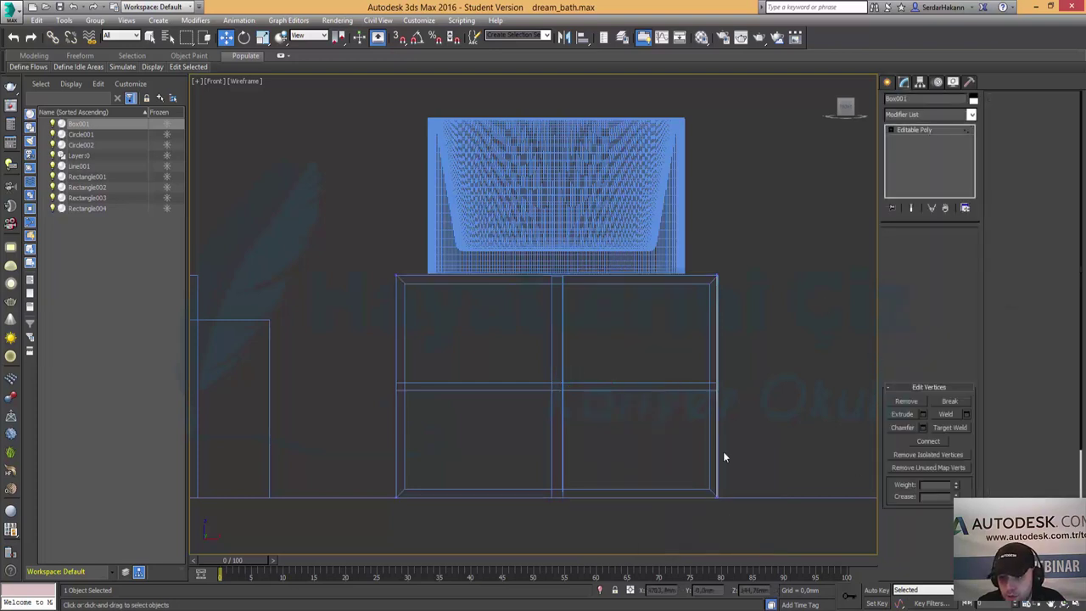
left_click_drag(748, 503, 358, 485)
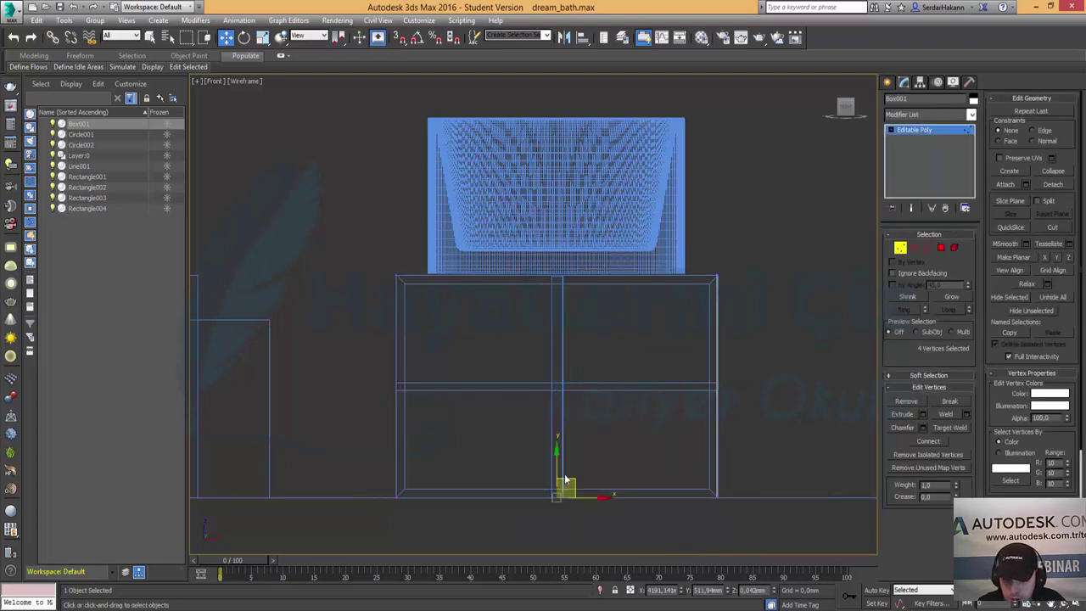
left_click_drag(554, 467, 555, 461)
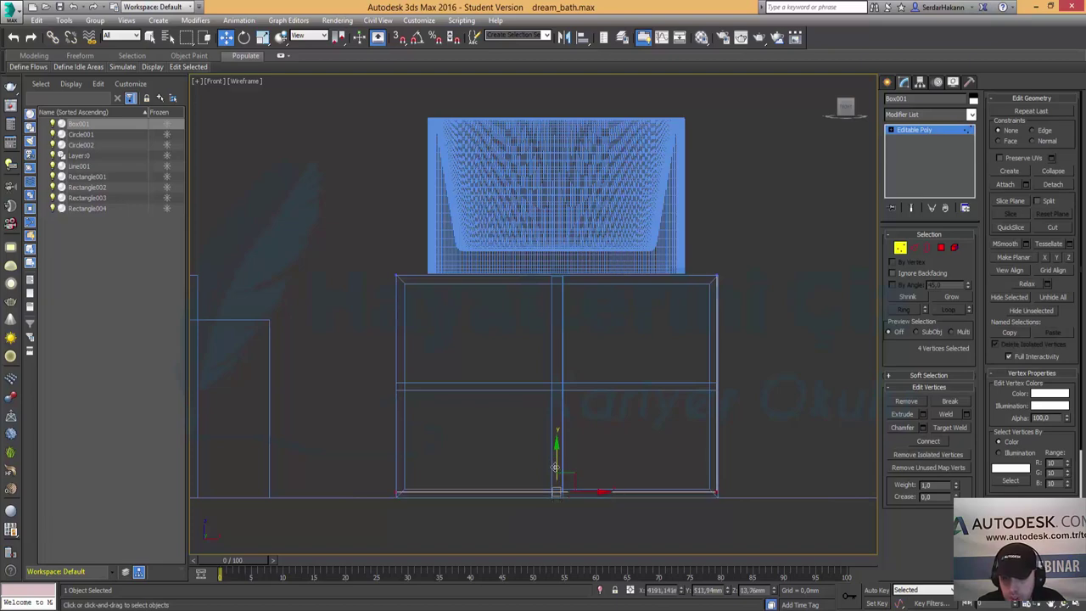
left_click(901, 249)
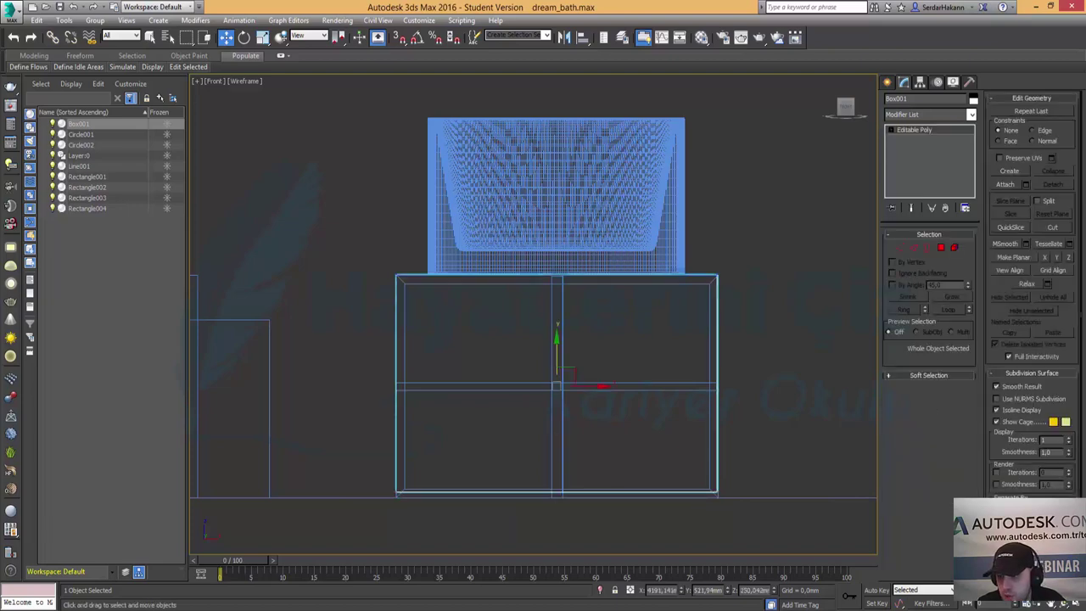
Inspect the panel in a maximized Clay-shaded Perspective view, then maximize the Front view.
left_click(1076, 604)
left_click(772, 442)
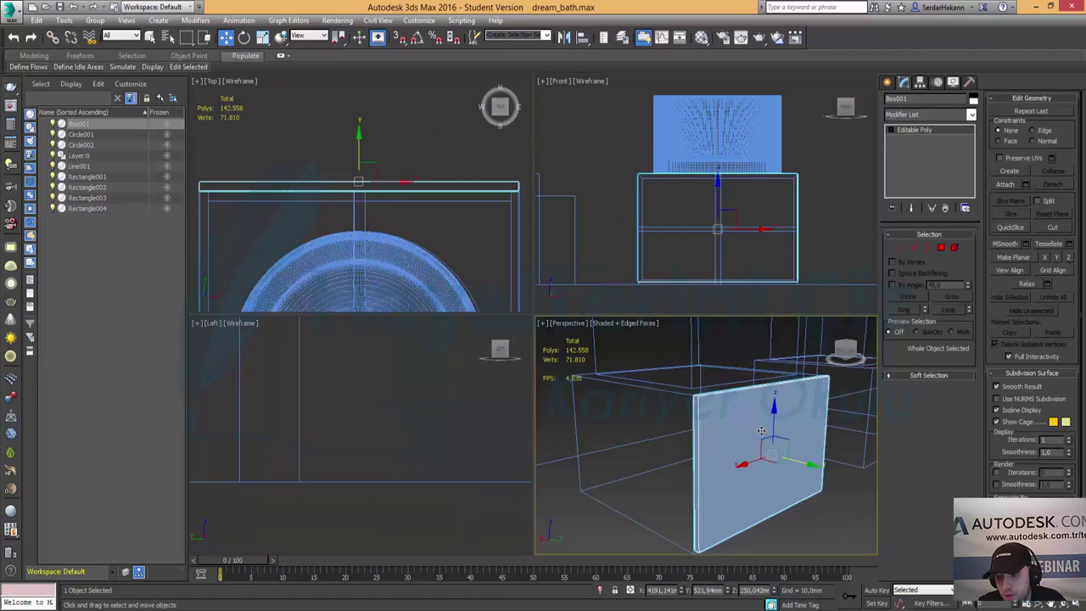
key("alt+w")
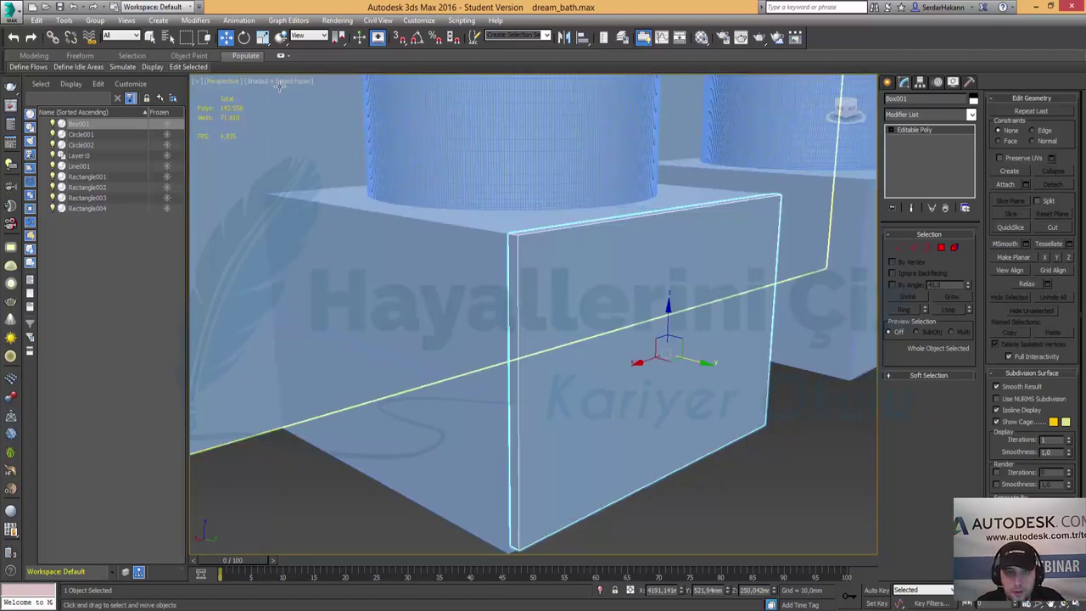
left_click(278, 81)
key("Escape")
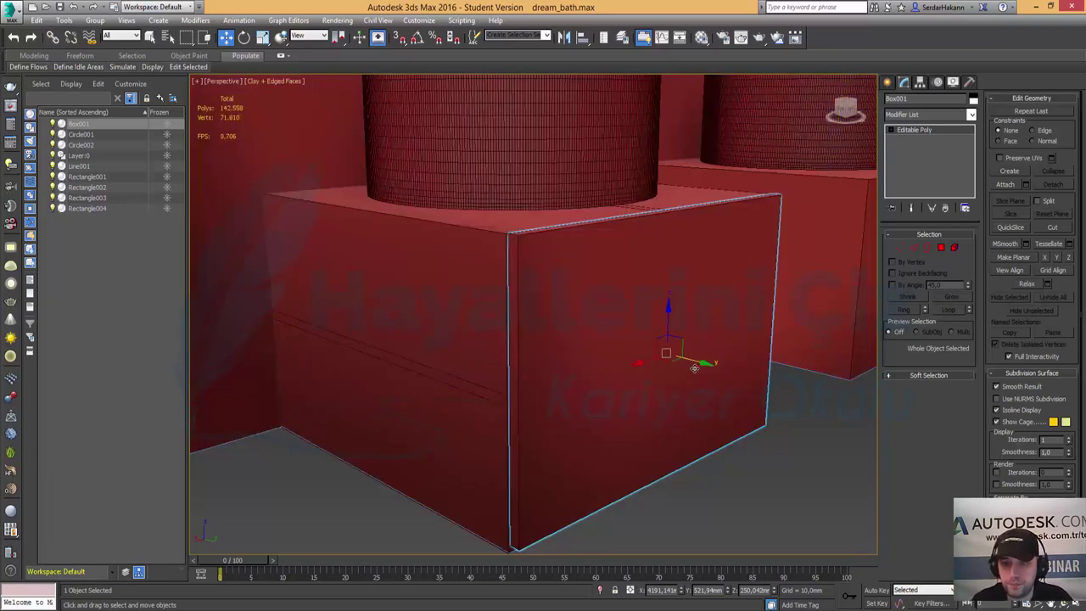
middle_click_drag(750, 420, 694, 418, "alt")
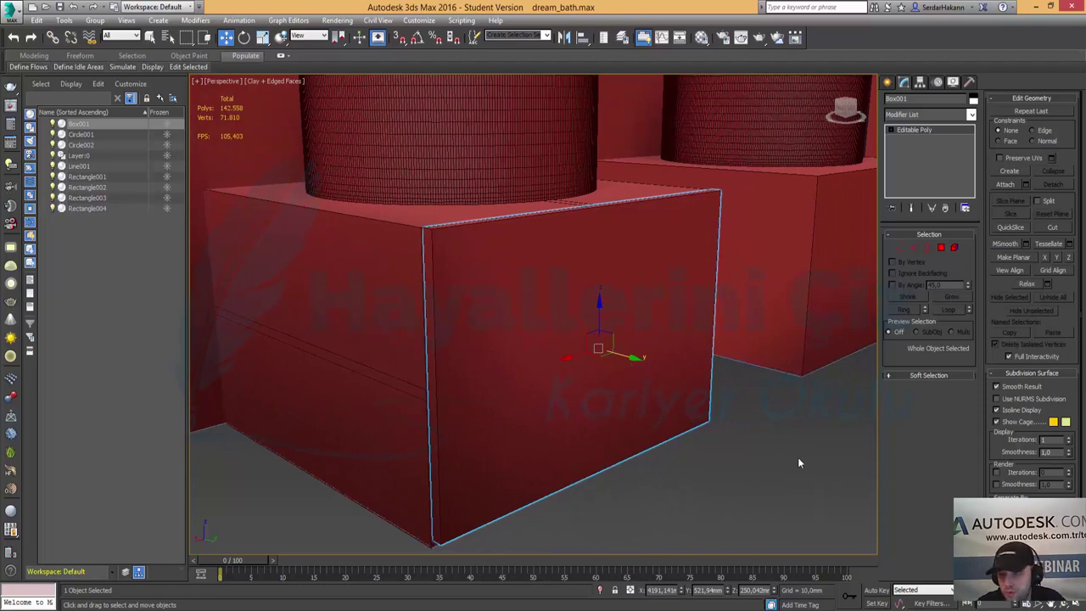
key("alt+w")
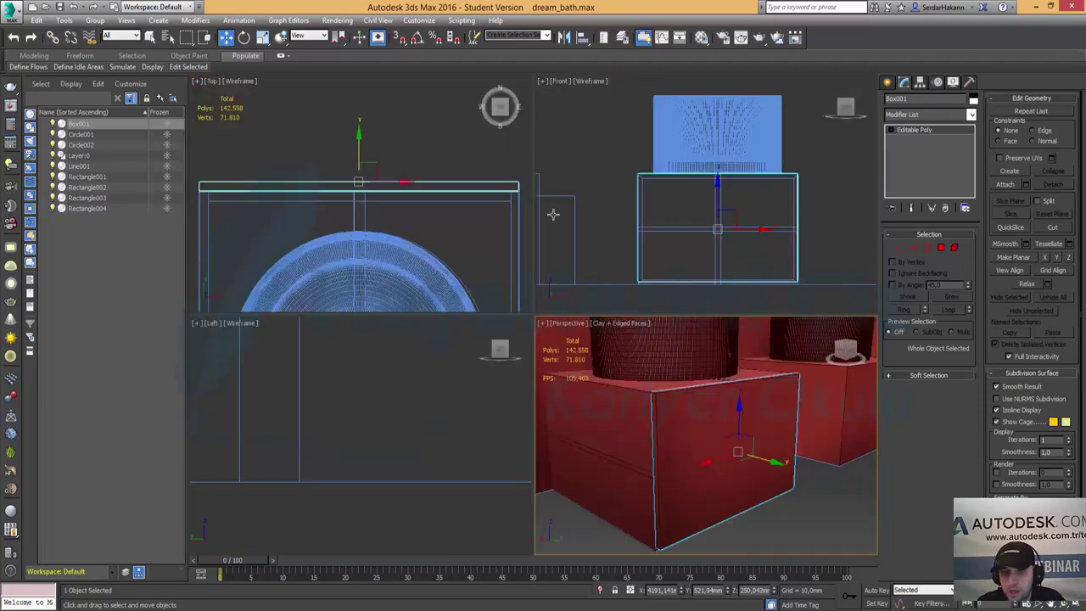
left_click(717, 227)
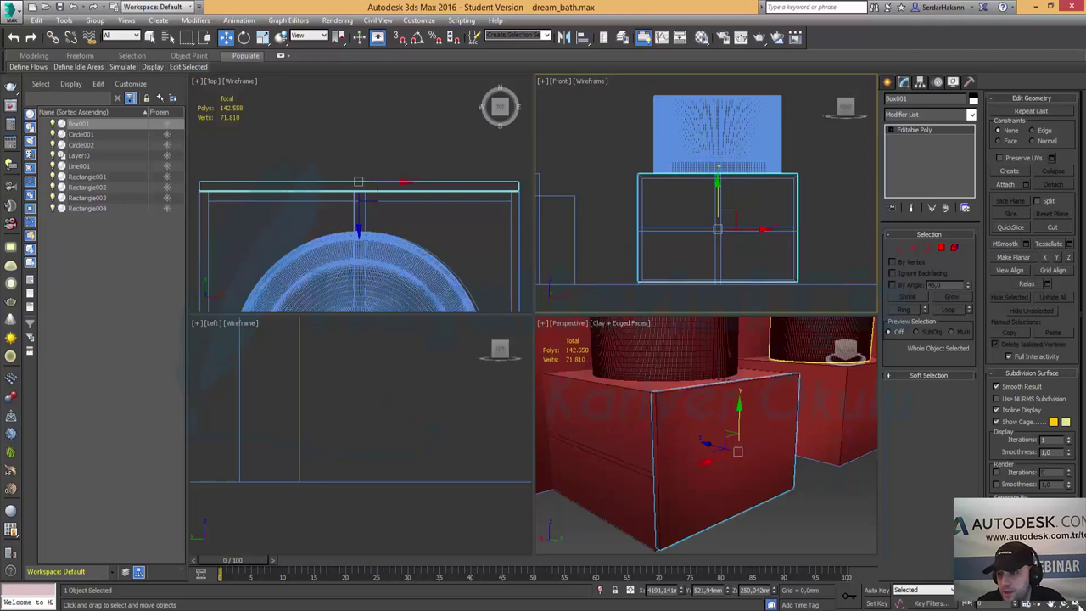
key("alt+w")
With Affect Pivot Only on, snap Box001's pivot to the panel's bottom-left corner in the front view.
left_click(919, 82)
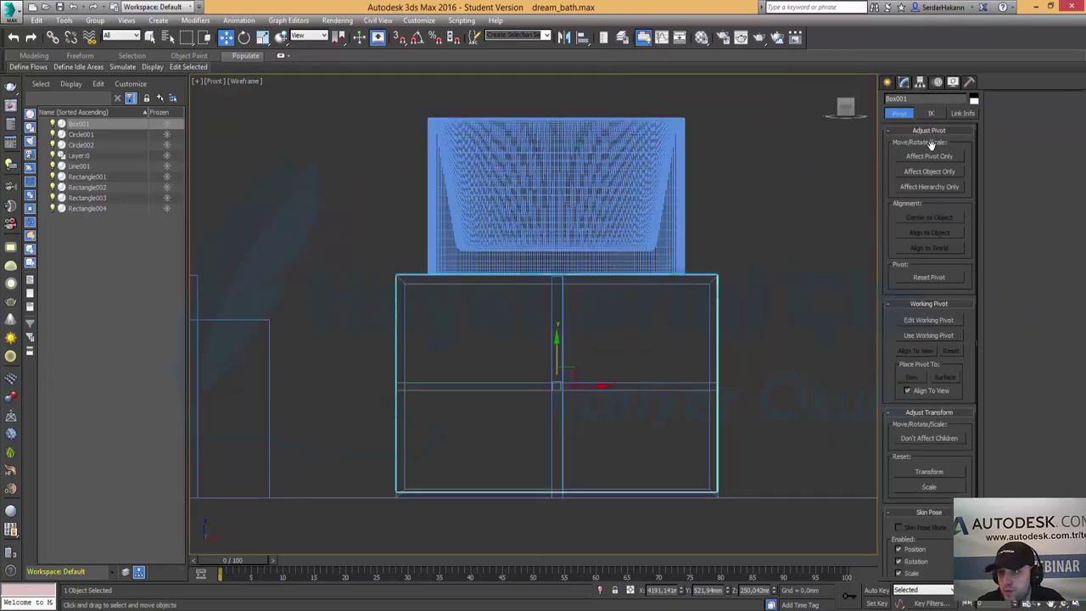
left_click(929, 156)
middle_click_drag(663, 352, 689, 248)
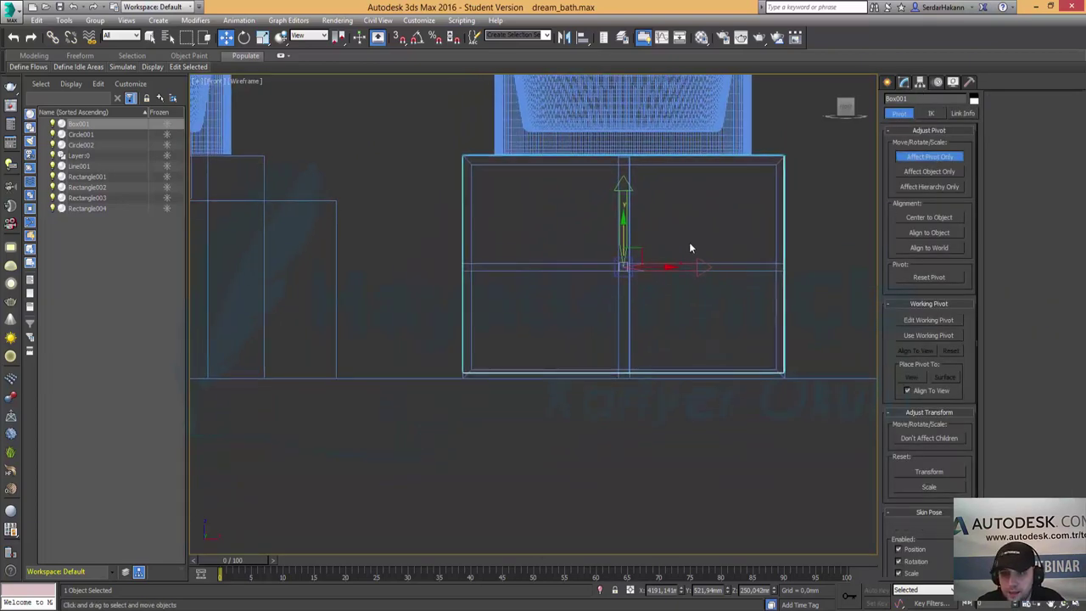
left_click_drag(640, 253, 458, 369)
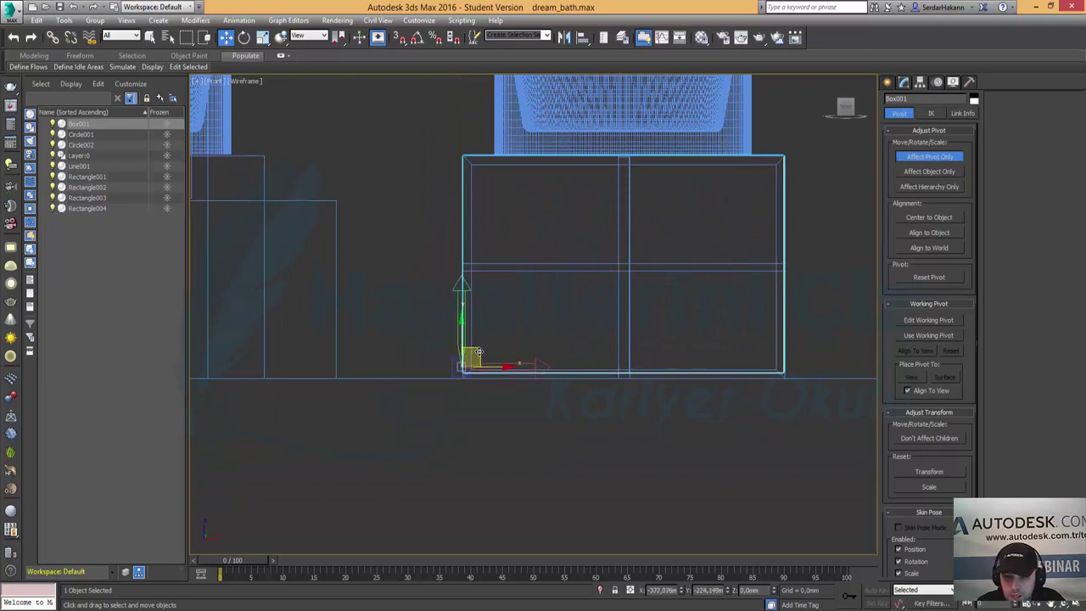
scroll(456, 369, "up", 2)
scroll(456, 369, "up", 3)
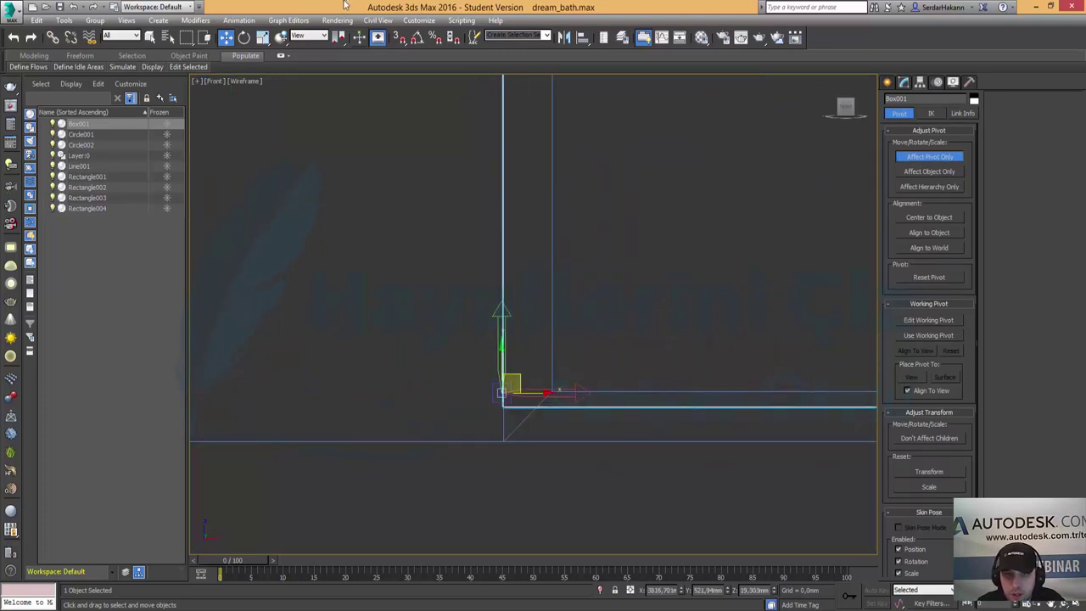
left_click(399, 37)
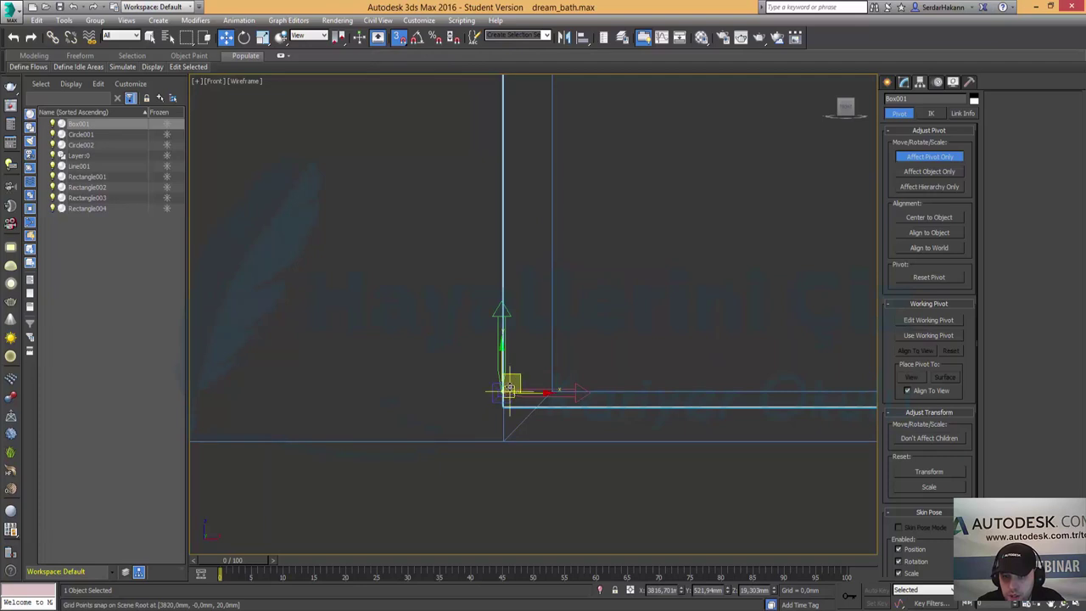
left_click_drag(509, 387, 502, 407)
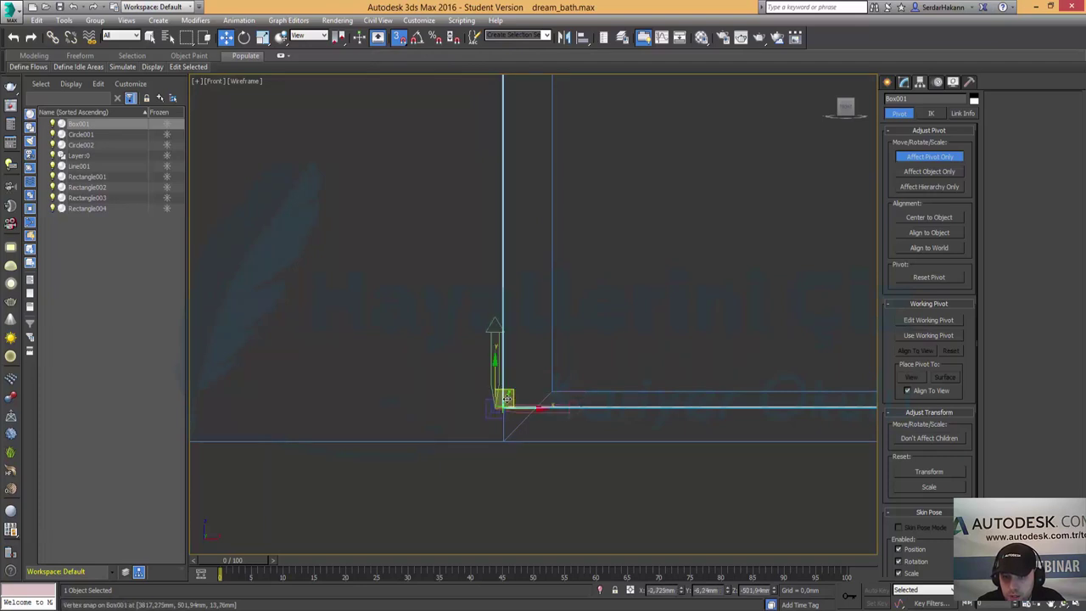
left_click(933, 159)
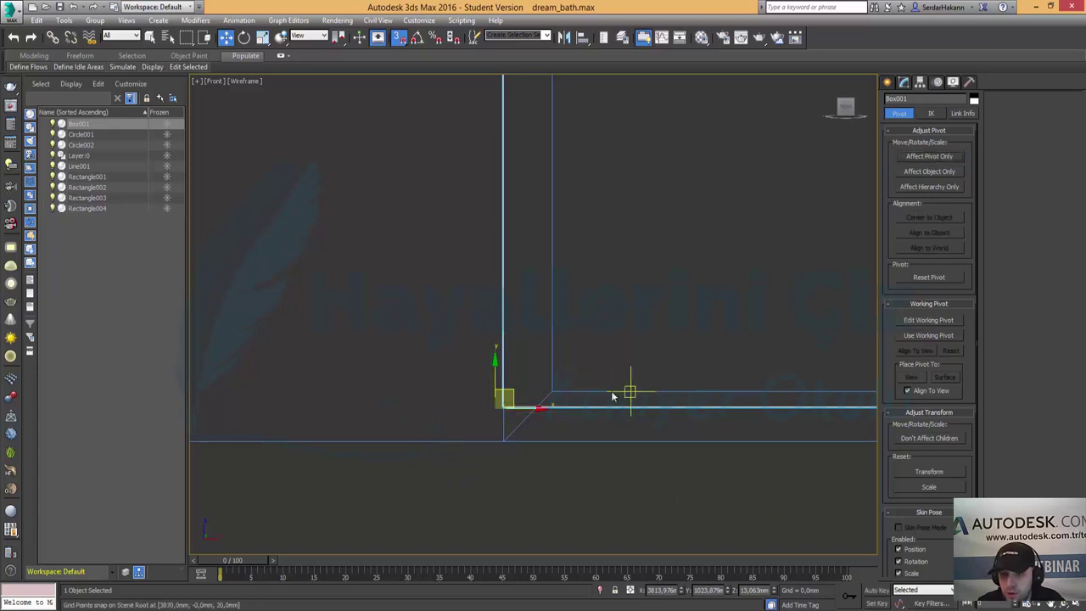
left_click(401, 47)
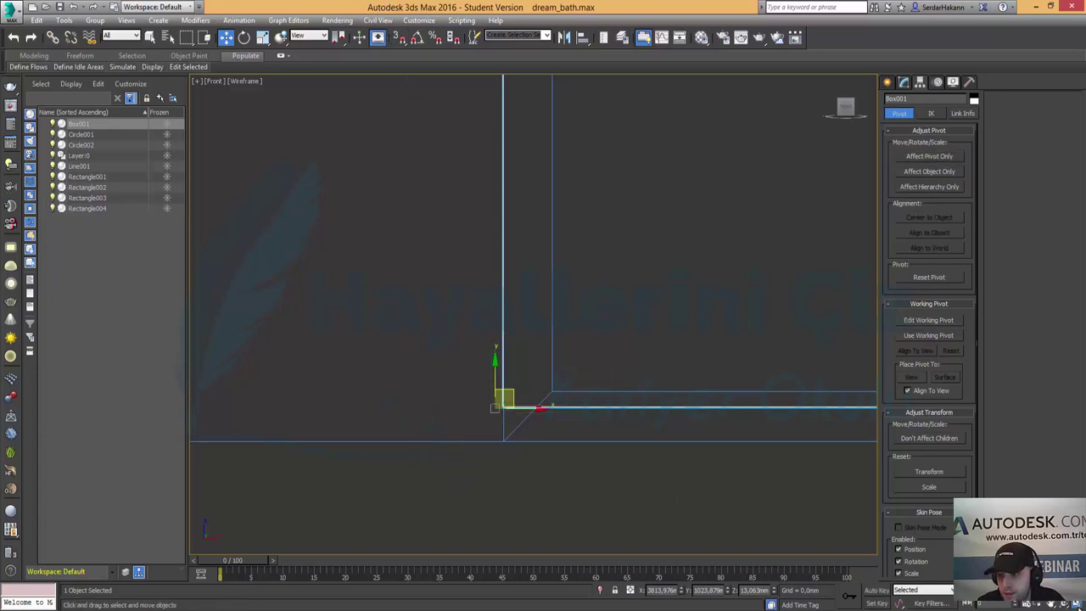
Maximize the top view and zoom in on the door panel.
key("alt+w")
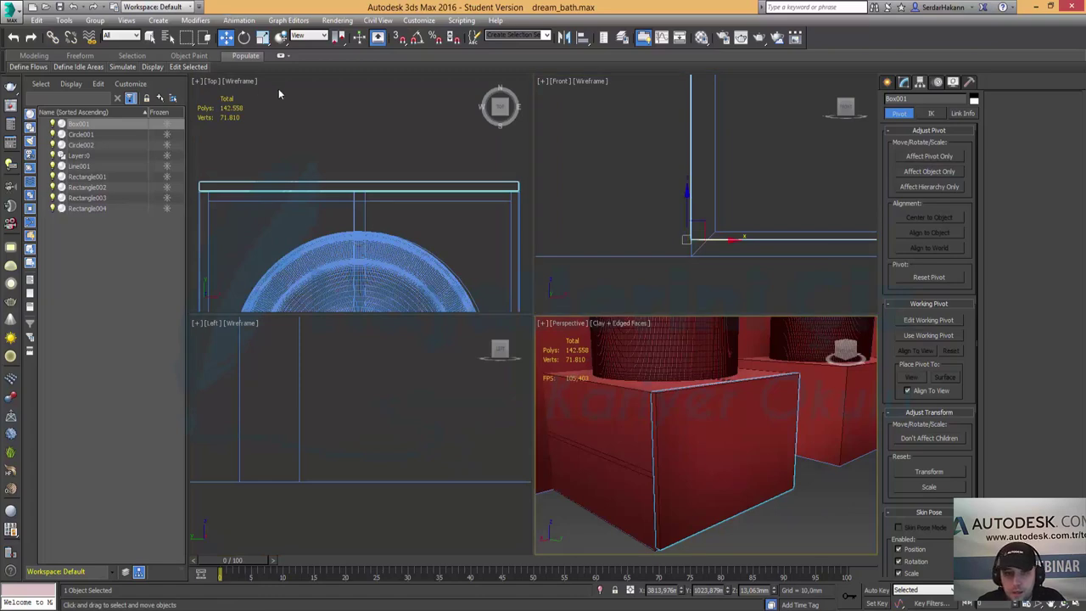
right_click(365, 161)
key("alt+w")
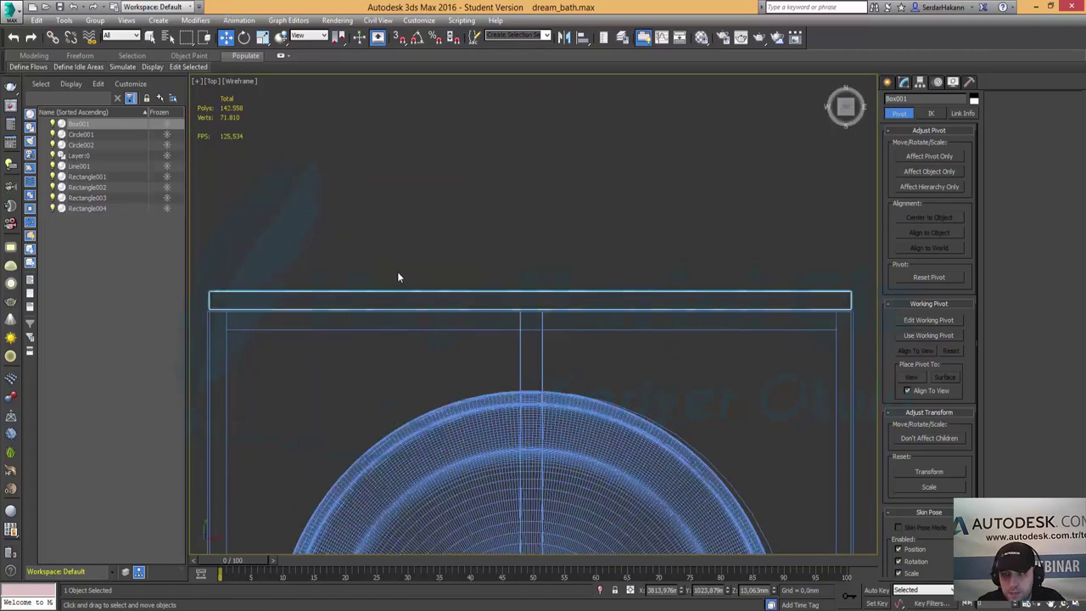
scroll(405, 273, "up", 1)
scroll(458, 263, "up", 5)
scroll(653, 243, "up", 3)
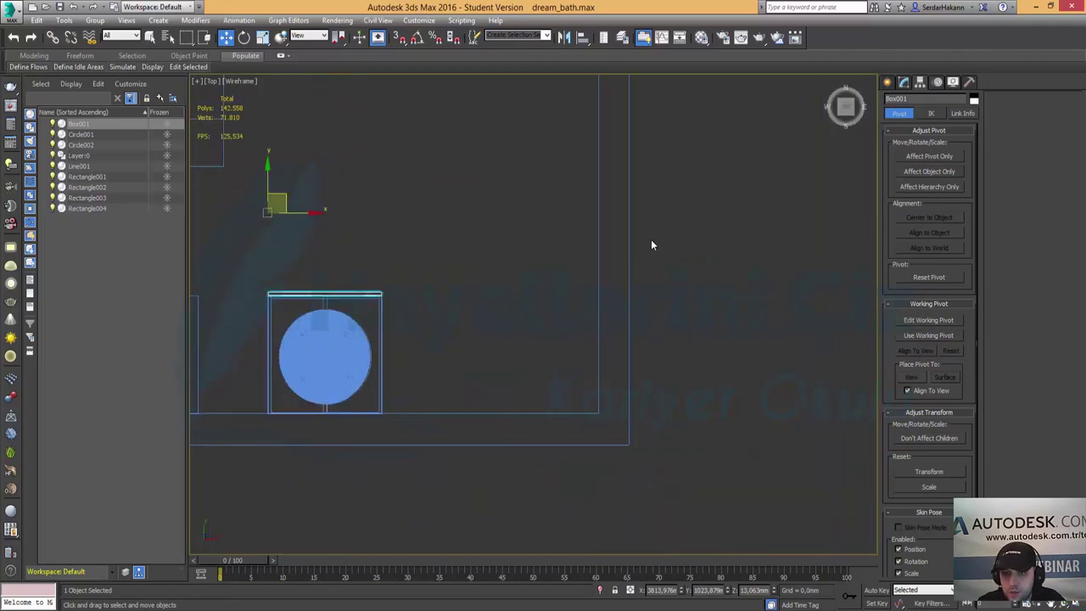
scroll(436, 235, "down", 1)
scroll(668, 282, "up", 3)
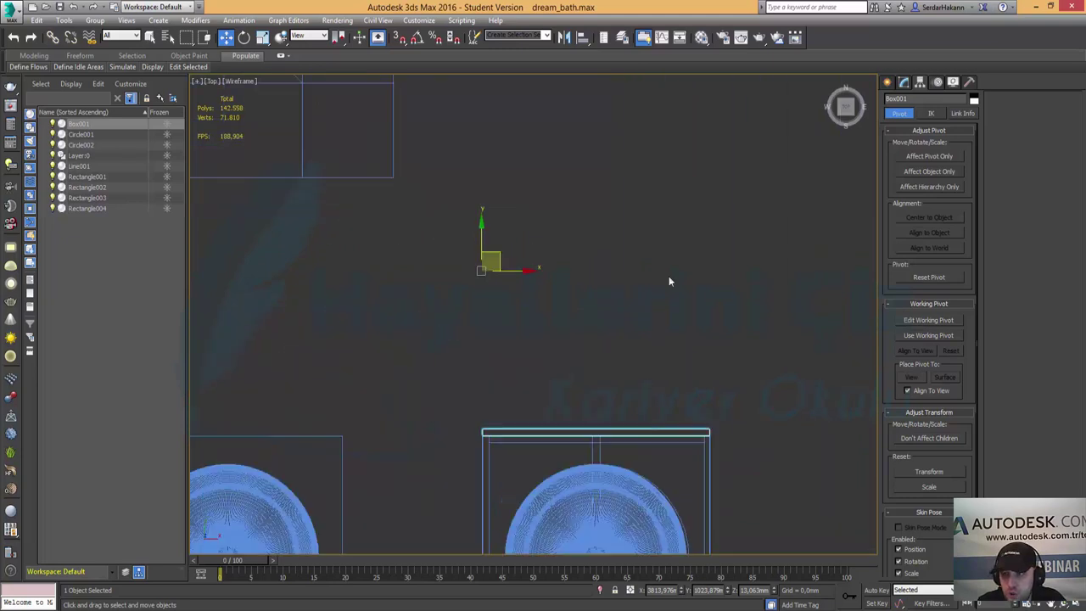
In the top view, snap the pivot onto the door panel's corner vertex and turn Affect Pivot Only off.
left_click(923, 157)
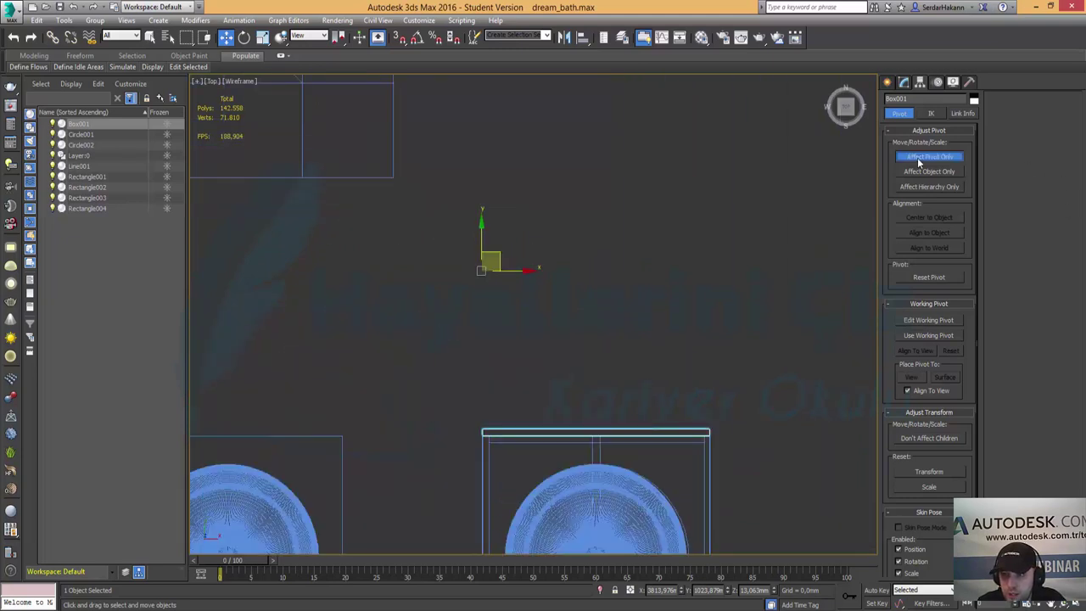
left_click(399, 37)
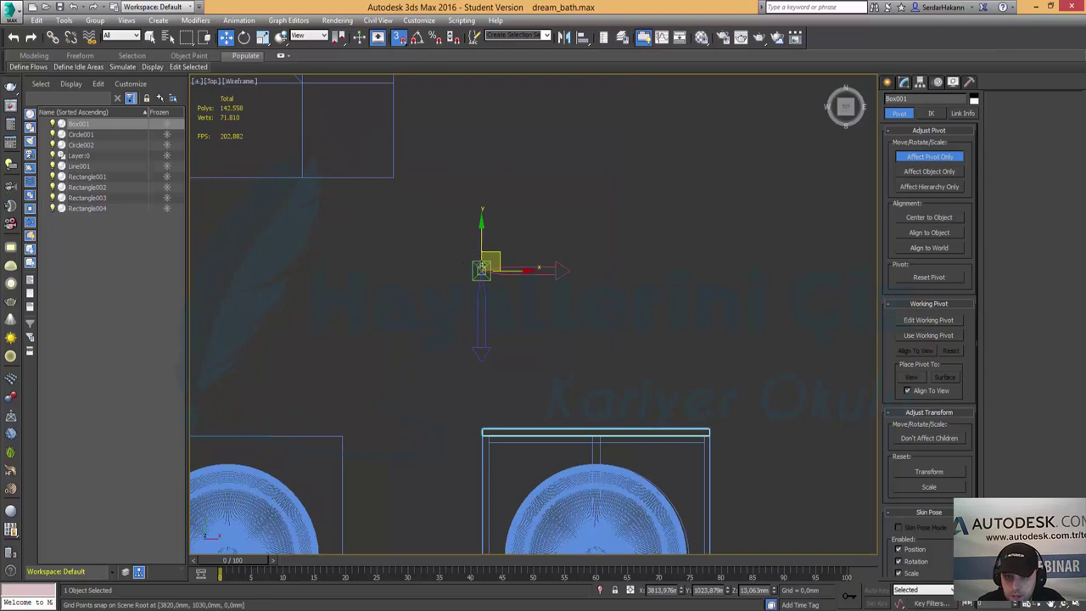
left_click_drag(481, 269, 475, 431)
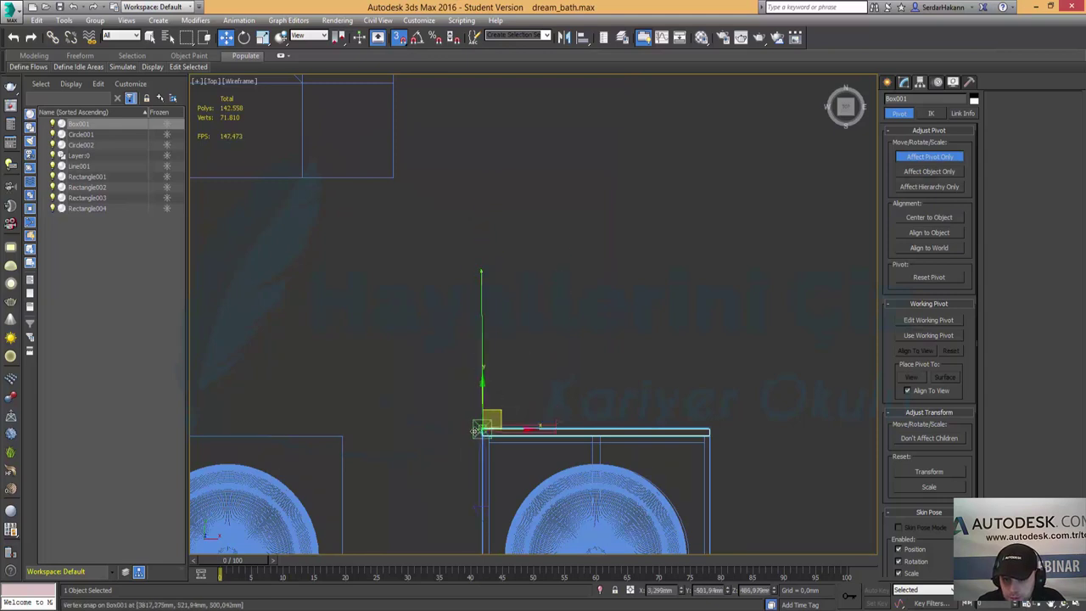
scroll(502, 461, "up", 3)
scroll(487, 444, "up", 2)
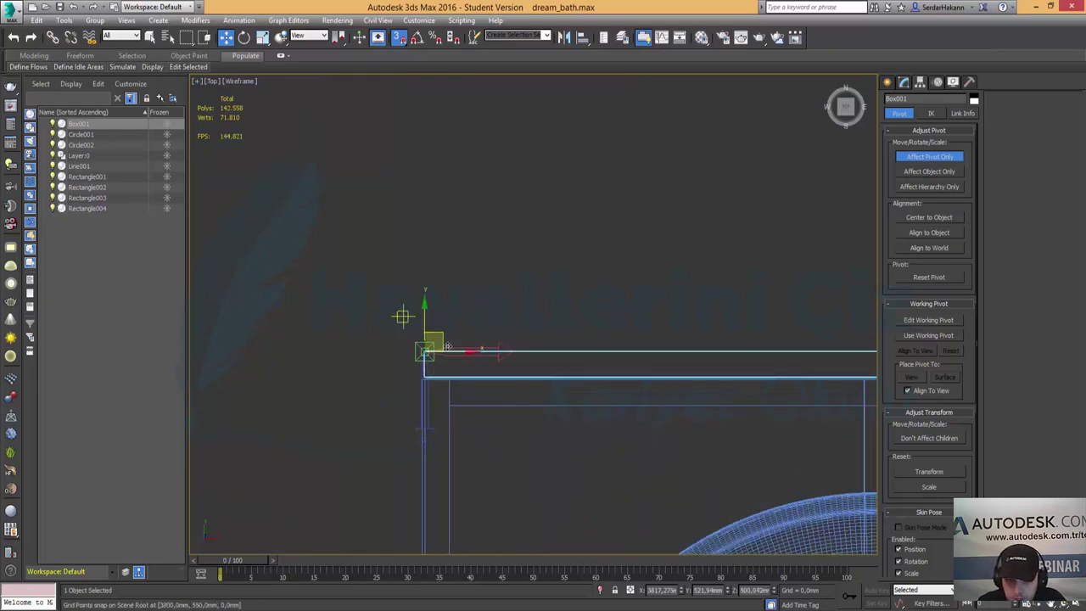
scroll(451, 360, "up", 2)
left_click_drag(452, 360, 420, 394)
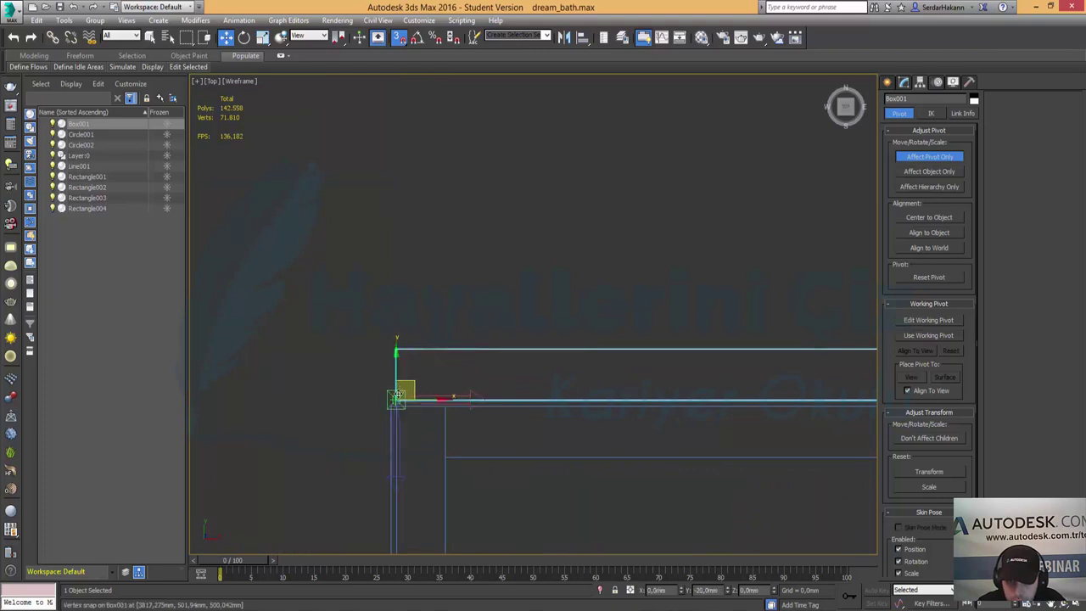
left_click(940, 159)
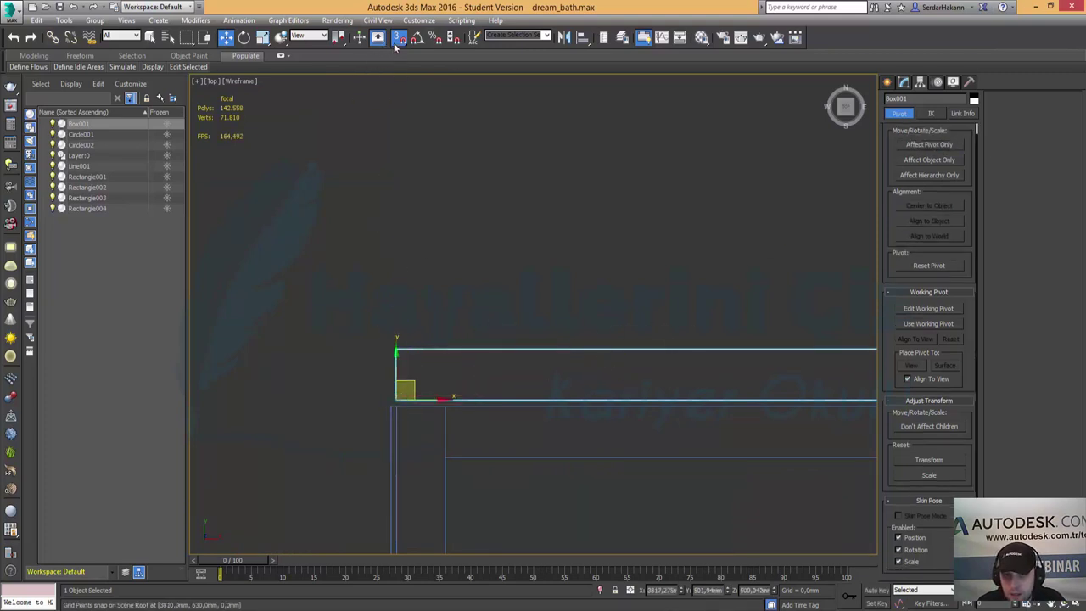
middle_click_drag(645, 368, 540, 268)
scroll(543, 272, "down", 5)
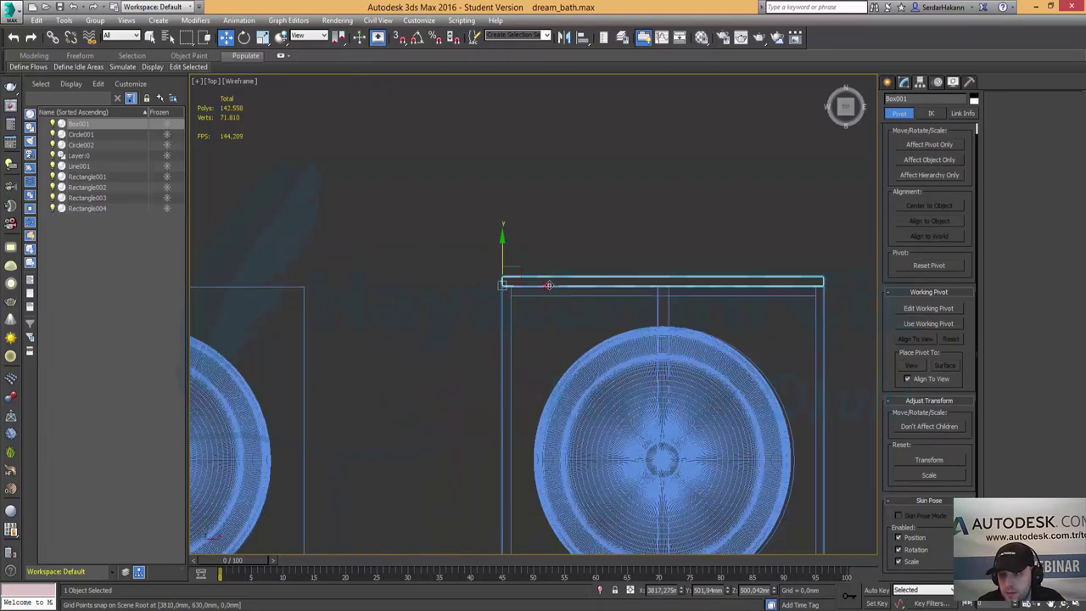
scroll(548, 285, "down", 3)
key("alt+w")
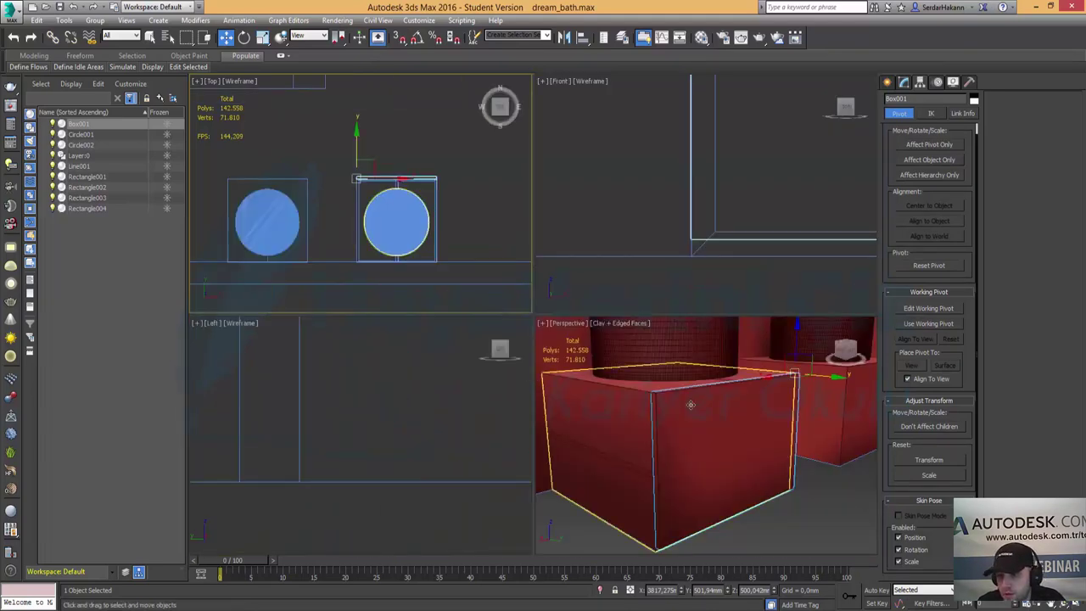
Maximize the perspective view, rotate Box001 open to test its hinge, then undo back to closed.
left_click(780, 451)
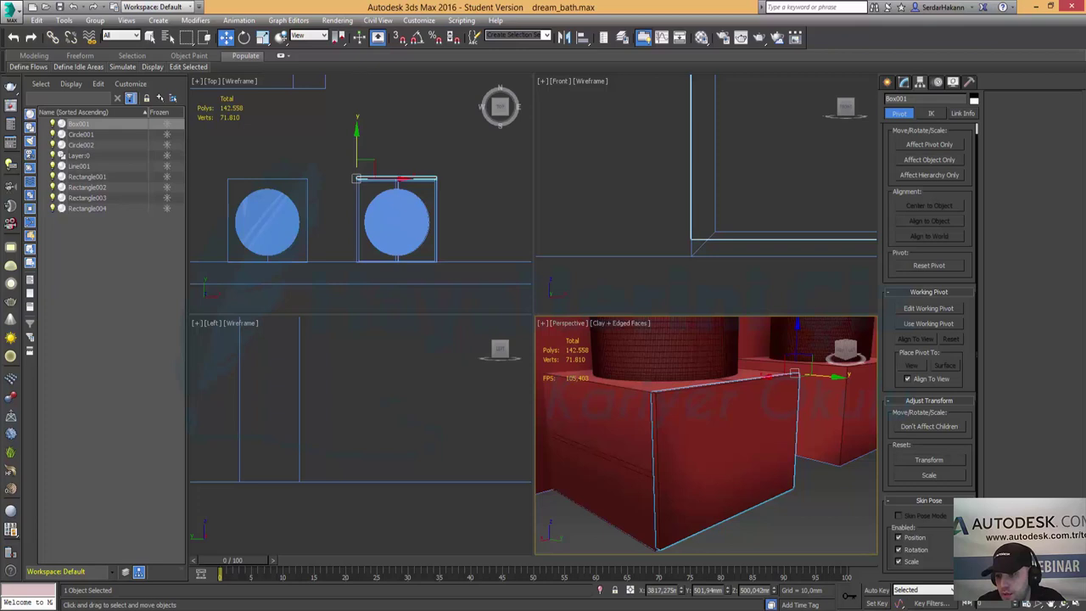
key("alt+w")
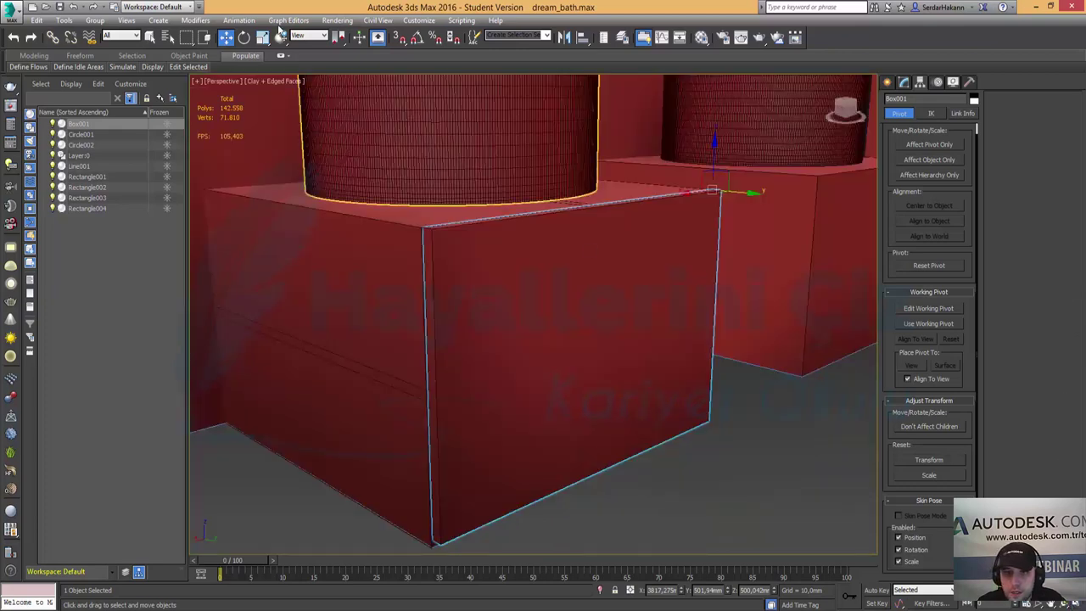
key("e")
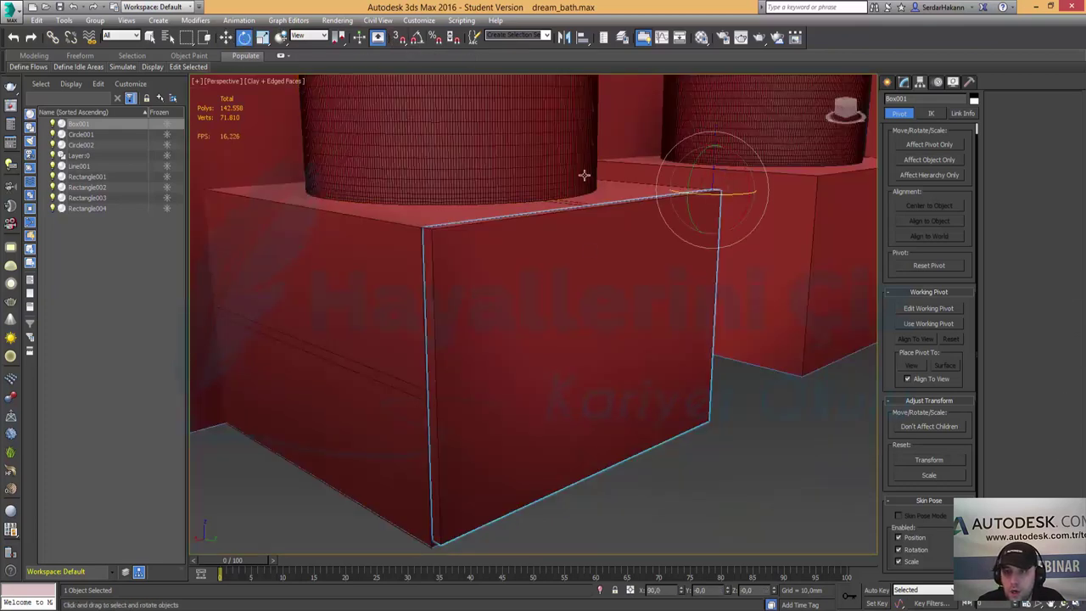
mouse_move(712, 198)
left_mouse_down()
mouse_move(763, 196)
mouse_move(762, 210)
mouse_move(730, 203)
mouse_move(744, 196)
mouse_move(722, 204)
left_mouse_up()
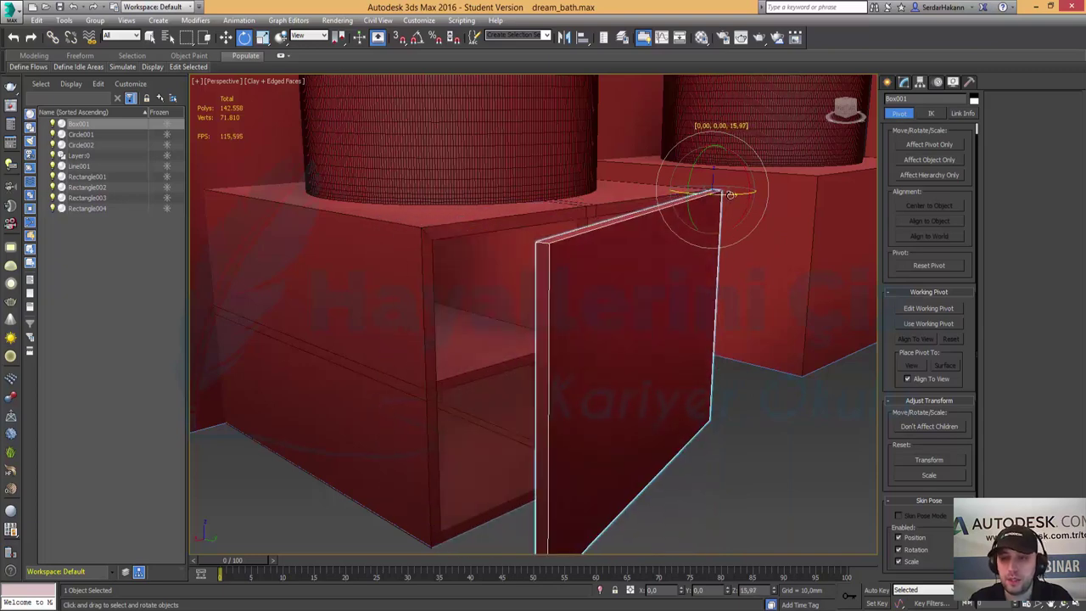
key("ctrl+z")
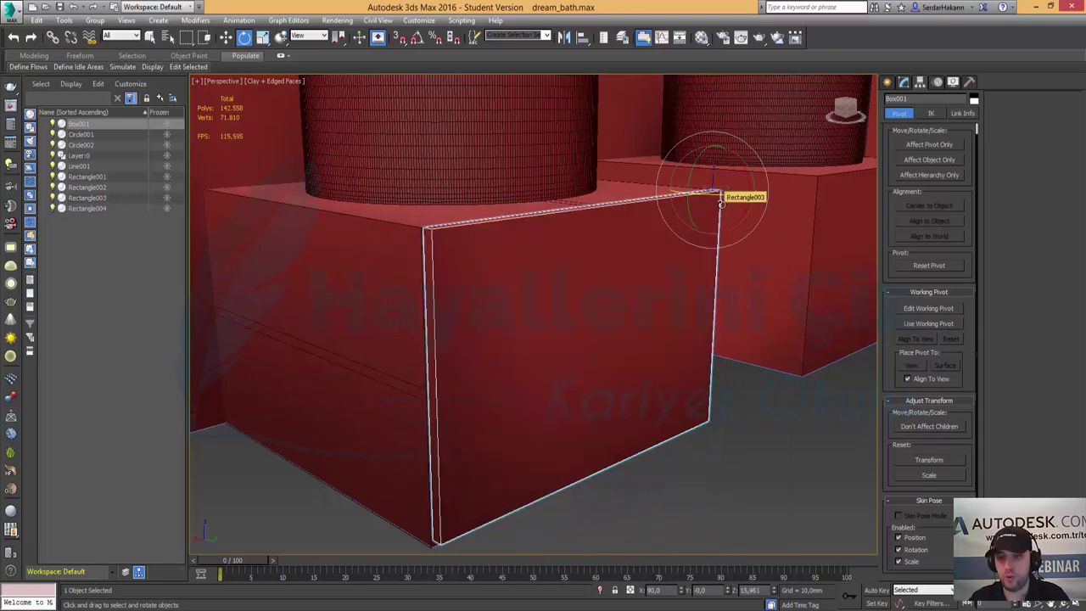
key("w")
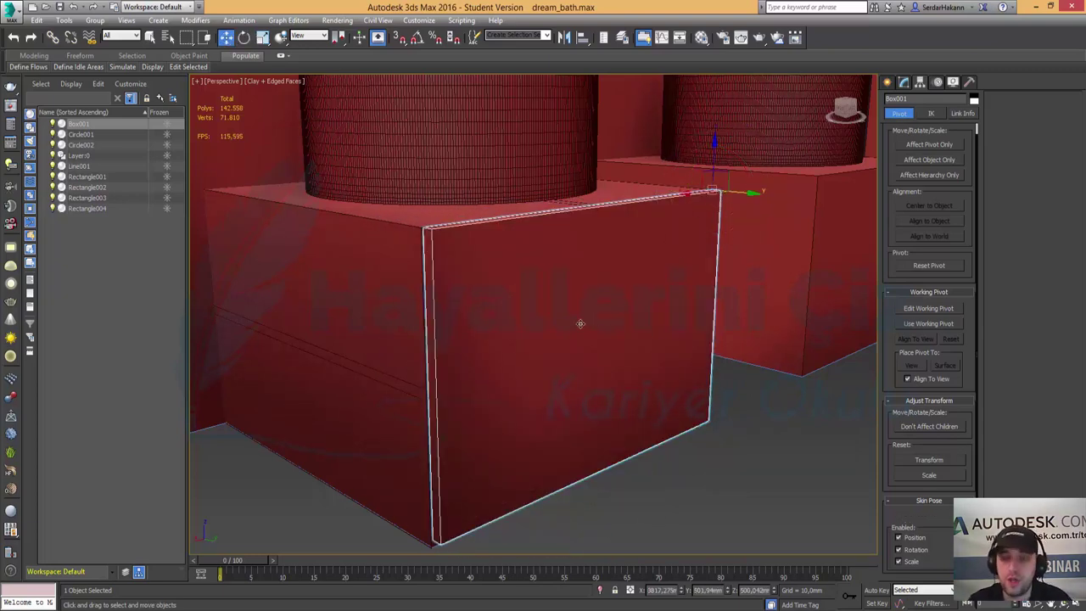
key("ctrl+z")
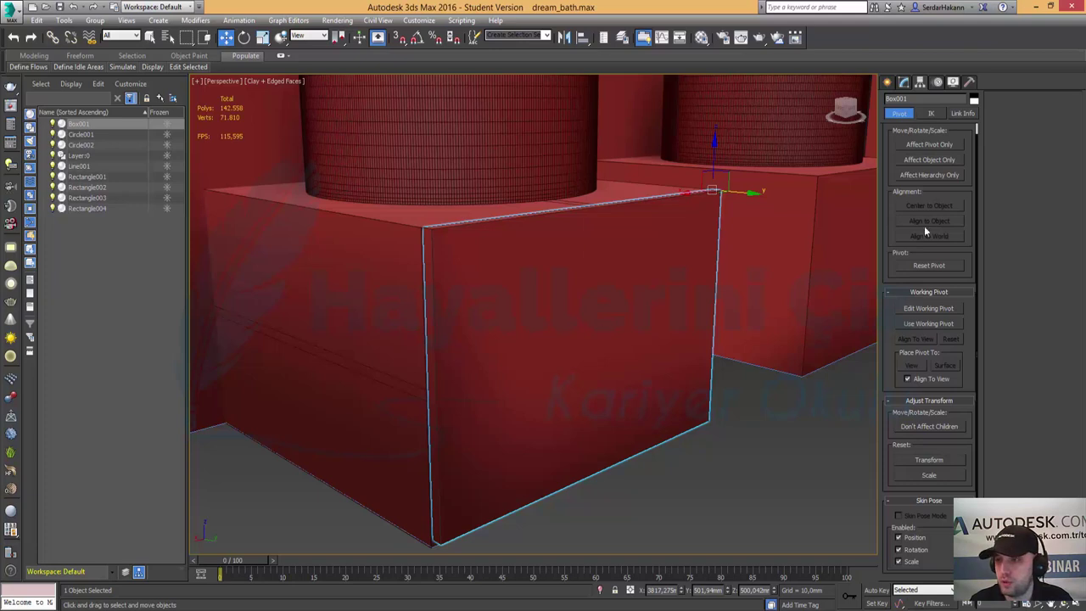
Ring-select Box001's vertical edges and connect them with 2 segments, pinch -56, slide 59.
left_click(903, 81)
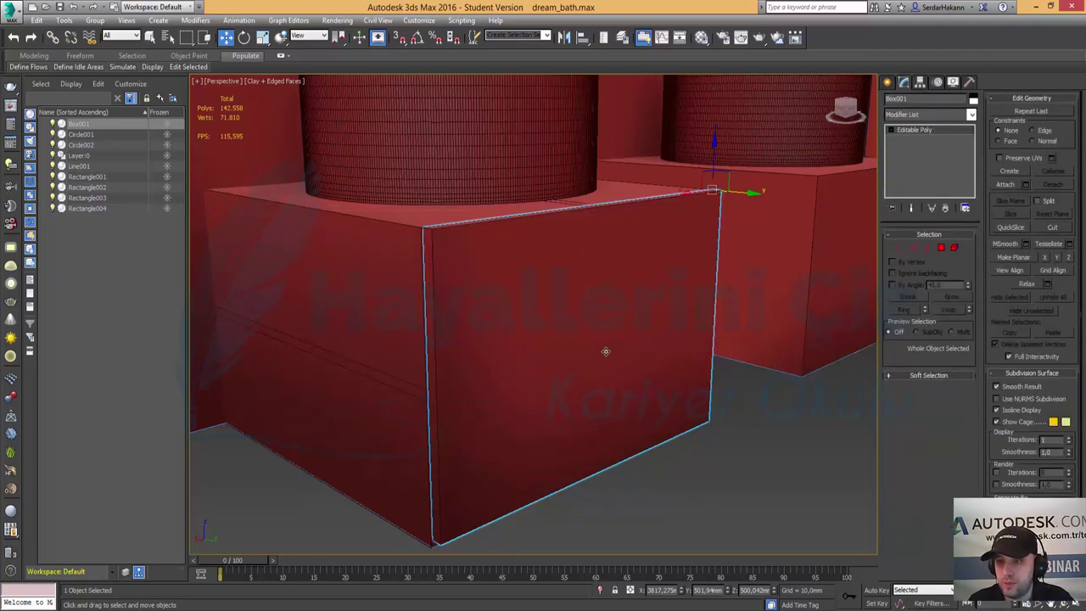
left_click(912, 251)
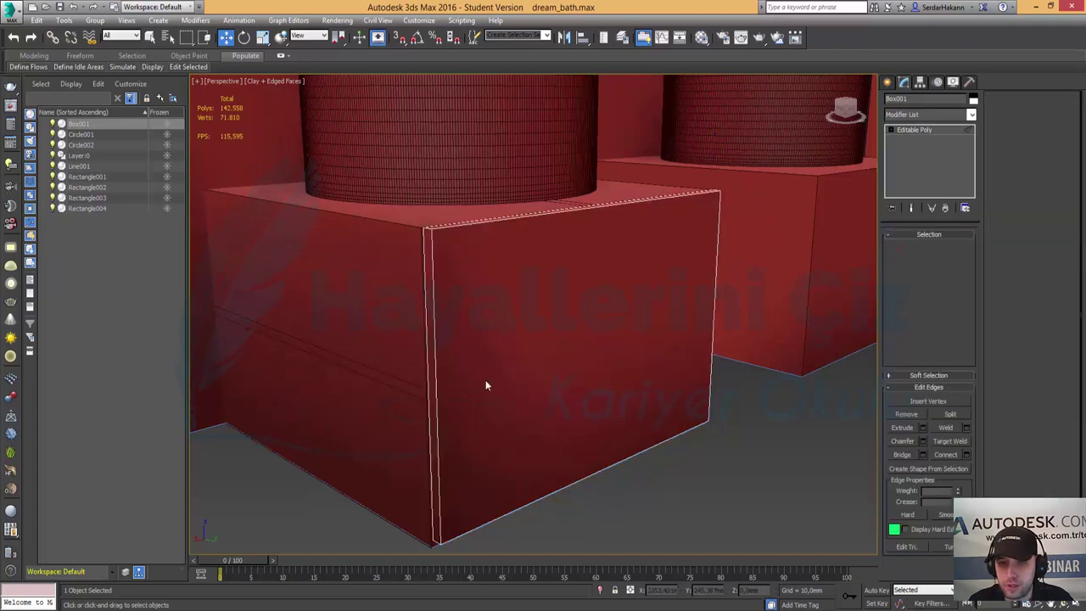
left_click(432, 338)
left_click(903, 311)
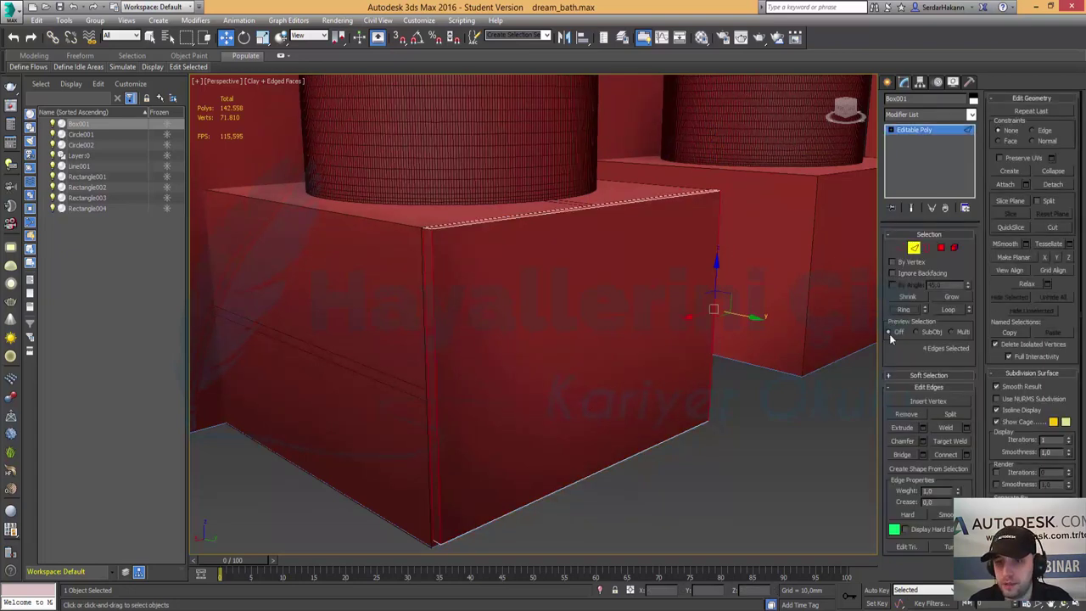
left_click(966, 454)
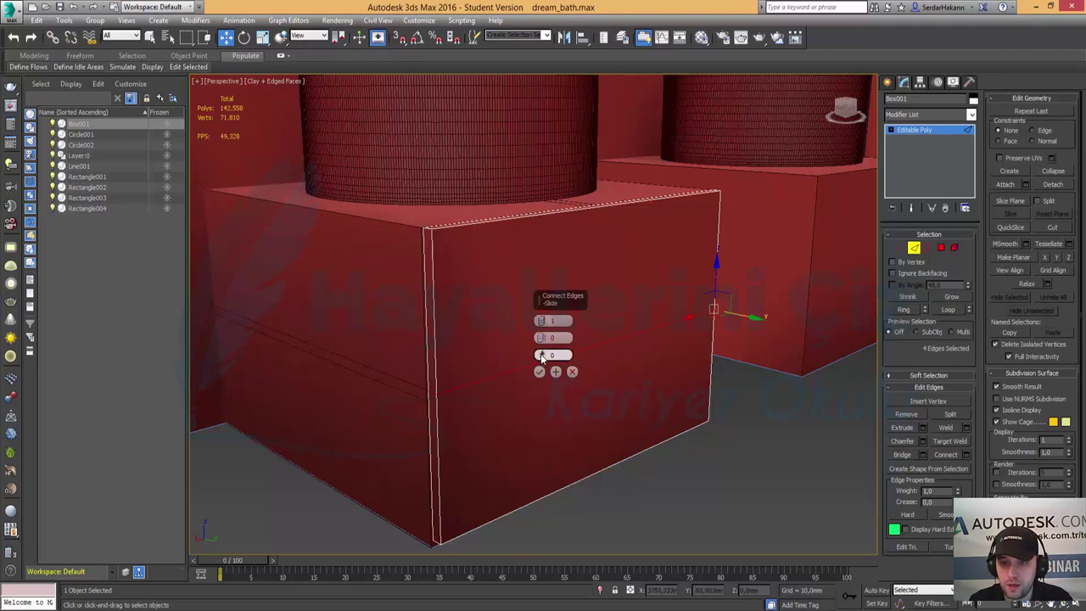
left_click_drag(541, 356, 570, 214)
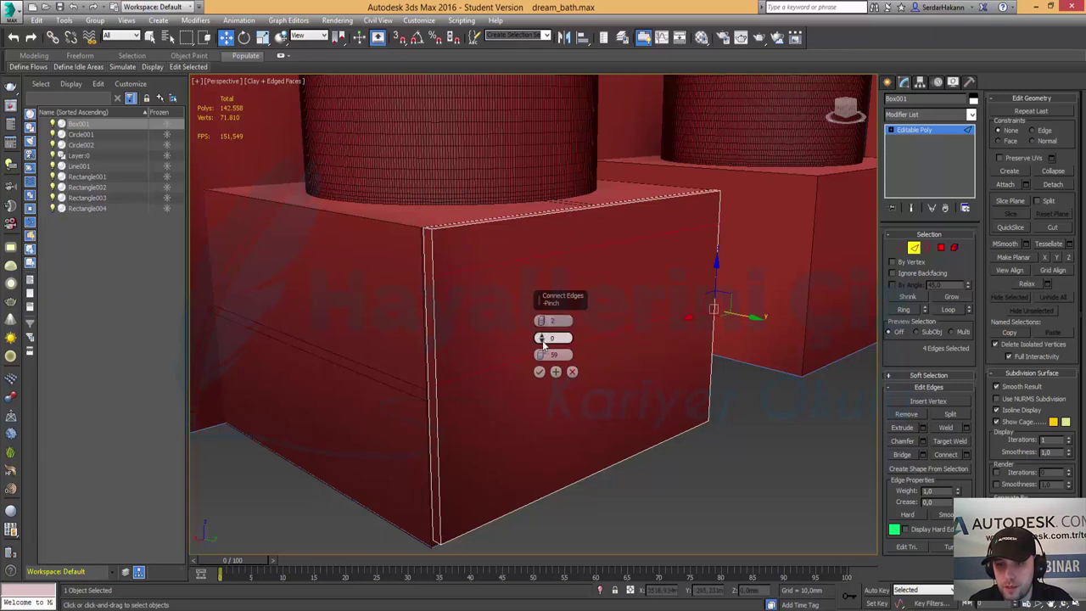
left_click_drag(542, 340, 559, 396)
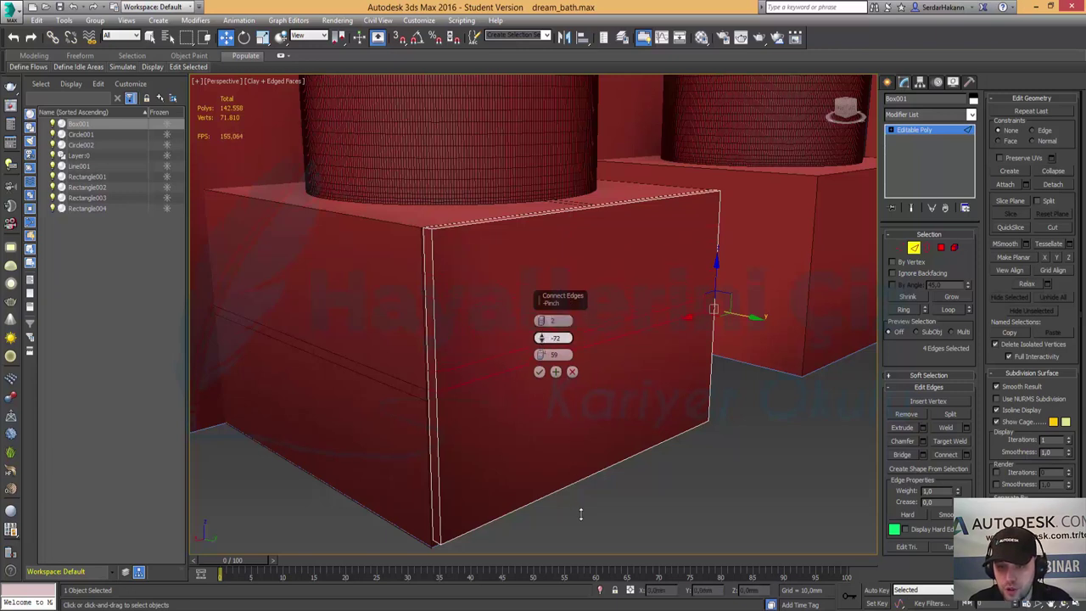
left_click_drag(581, 513, 570, 474)
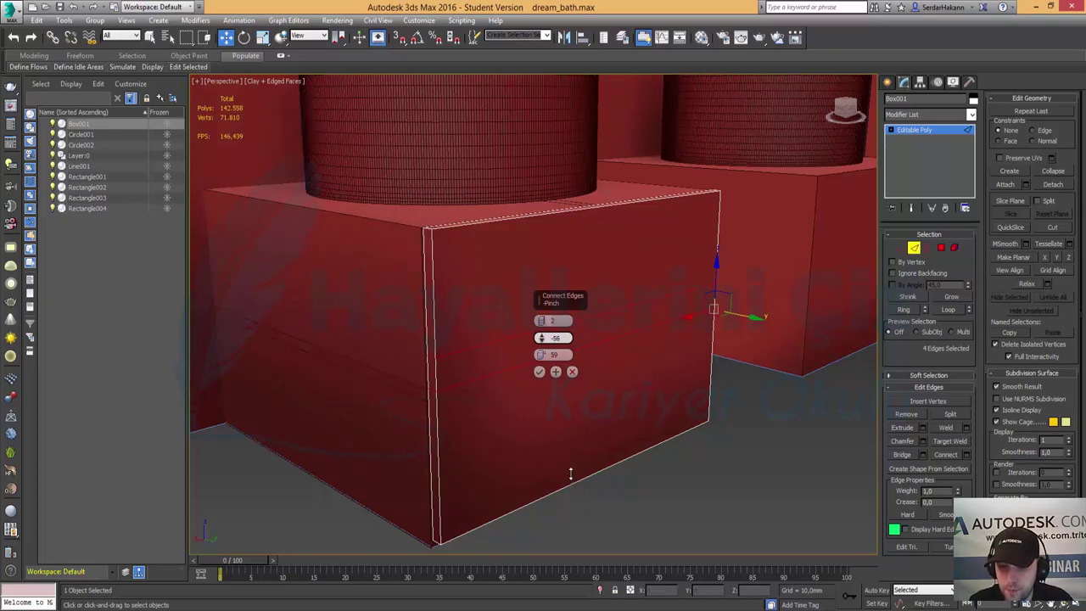
left_click_drag(571, 473, 570, 473)
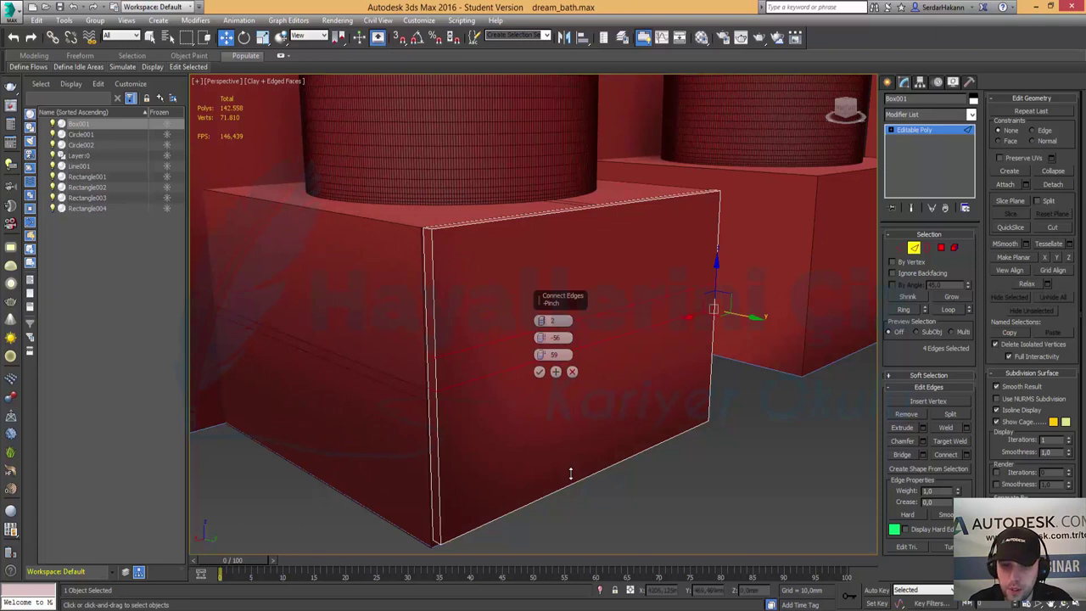
left_click(538, 373)
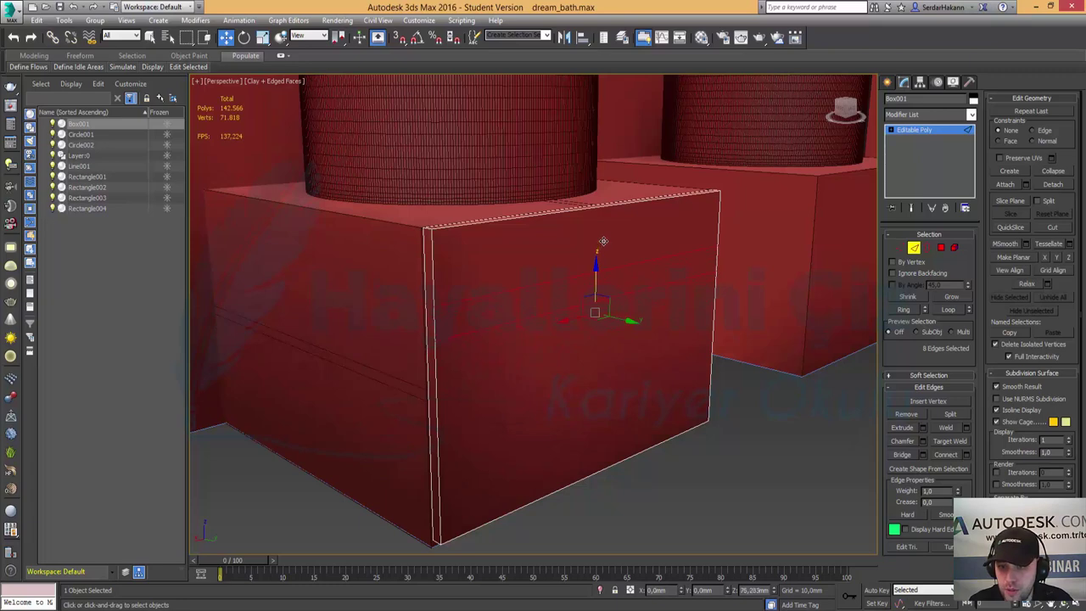
Raise the new edge loops up the door panel and delete the stray edge across its face.
left_click_drag(603, 233, 603, 226)
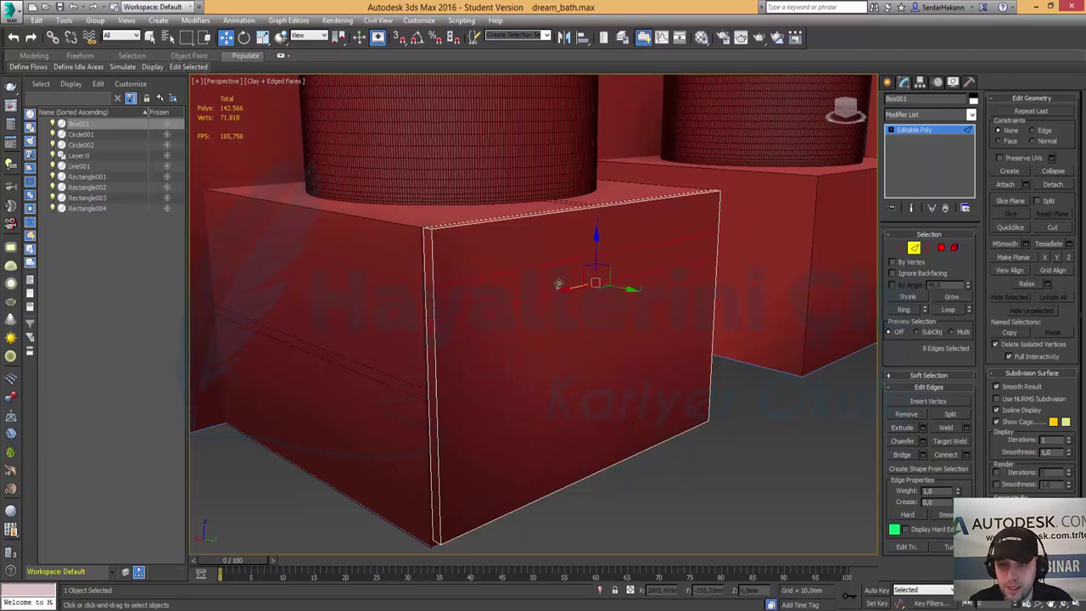
scroll(558, 284, "up", 3)
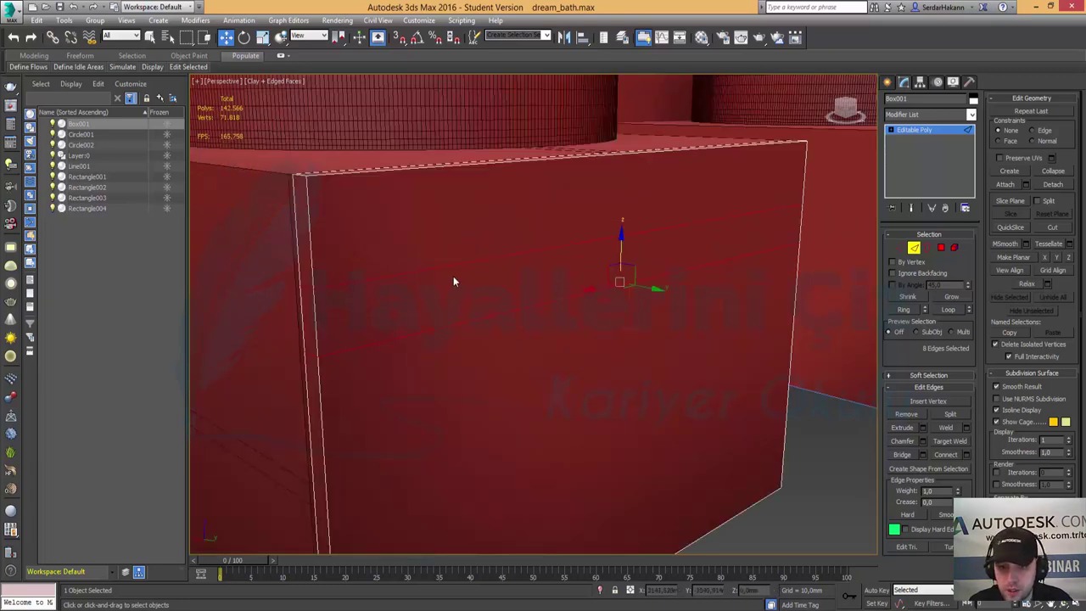
left_click(479, 326)
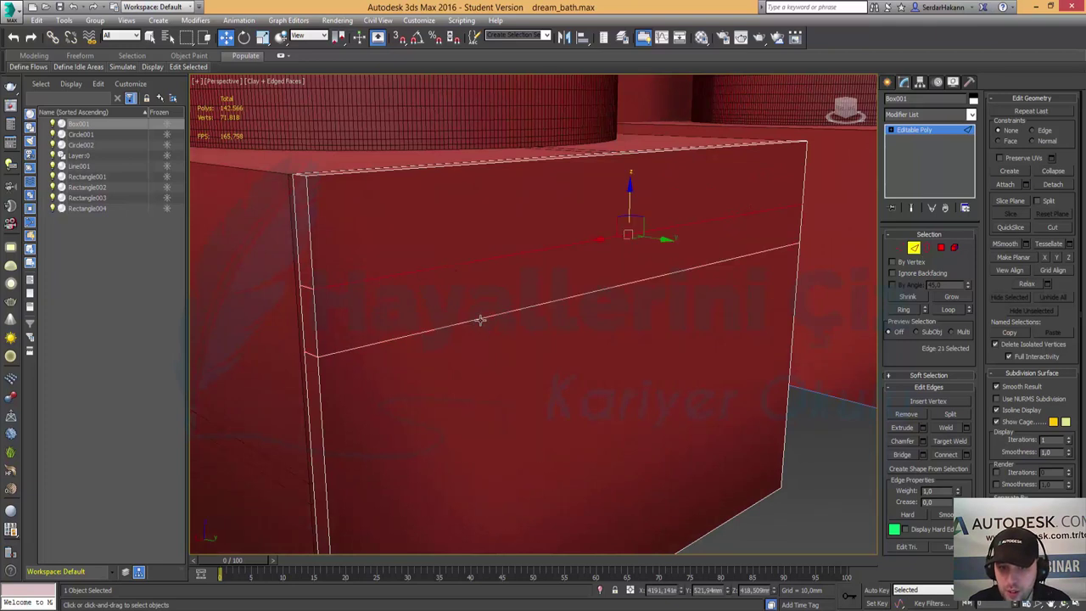
key("BackSpace")
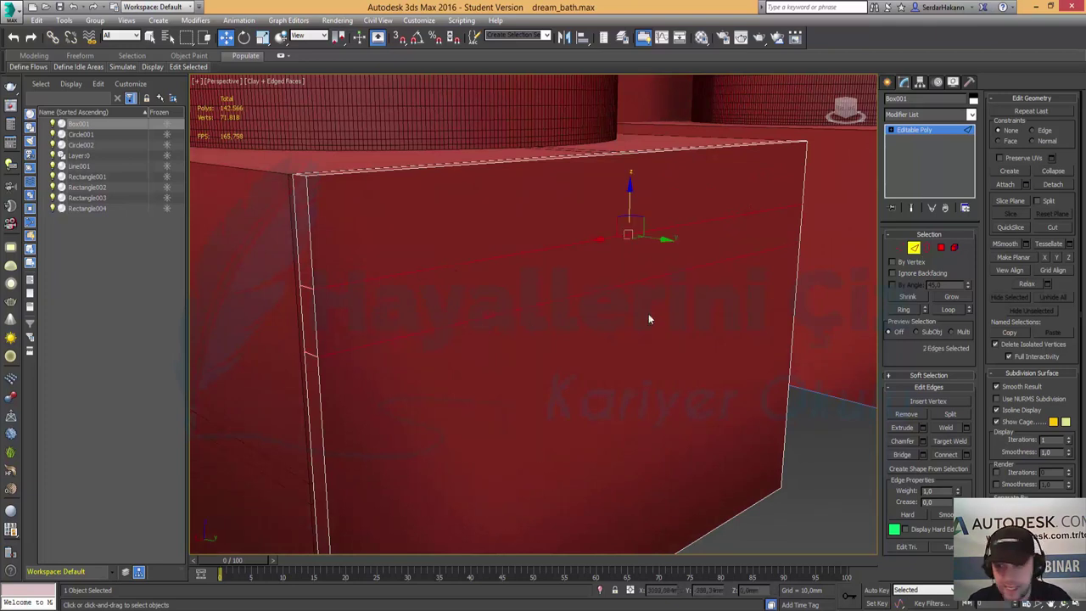
Connect the two front edges with 2 vertical cuts at pinch 59.
left_click(965, 458)
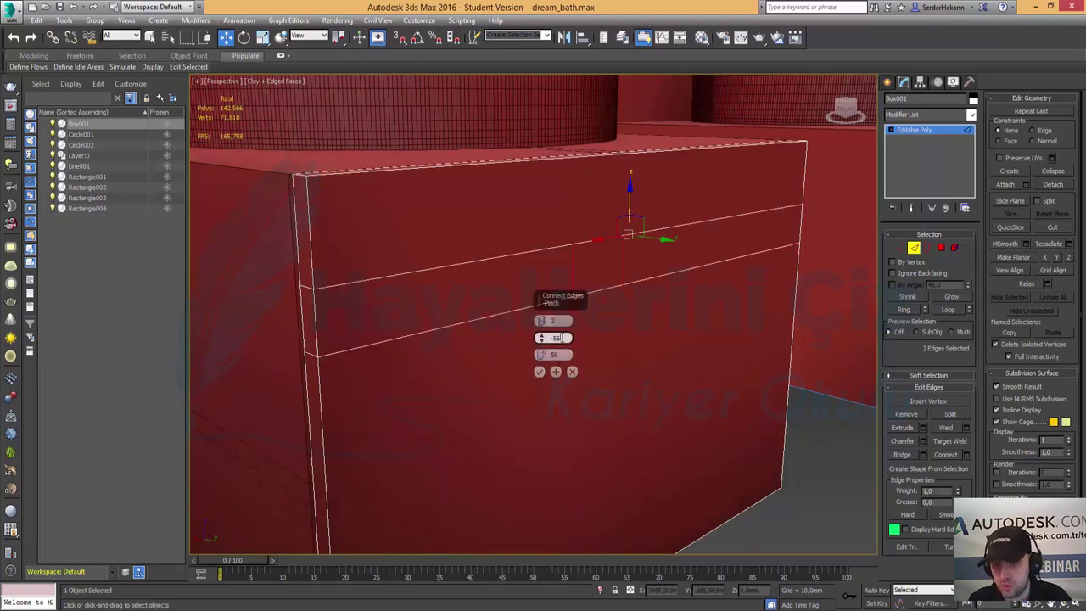
right_click(541, 337)
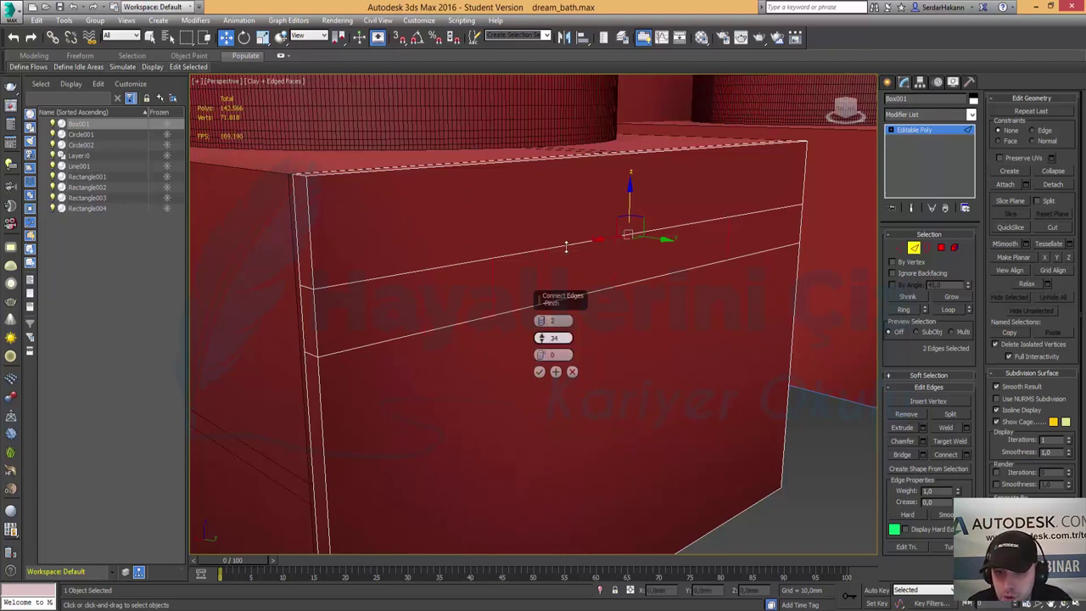
left_click_drag(582, 203, 585, 201)
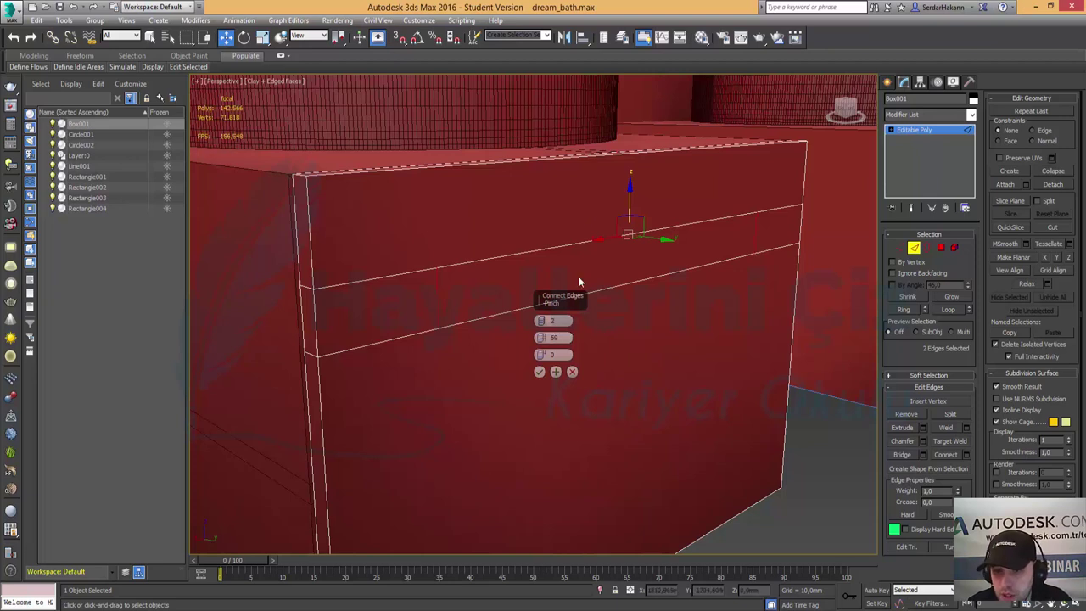
left_click(539, 373)
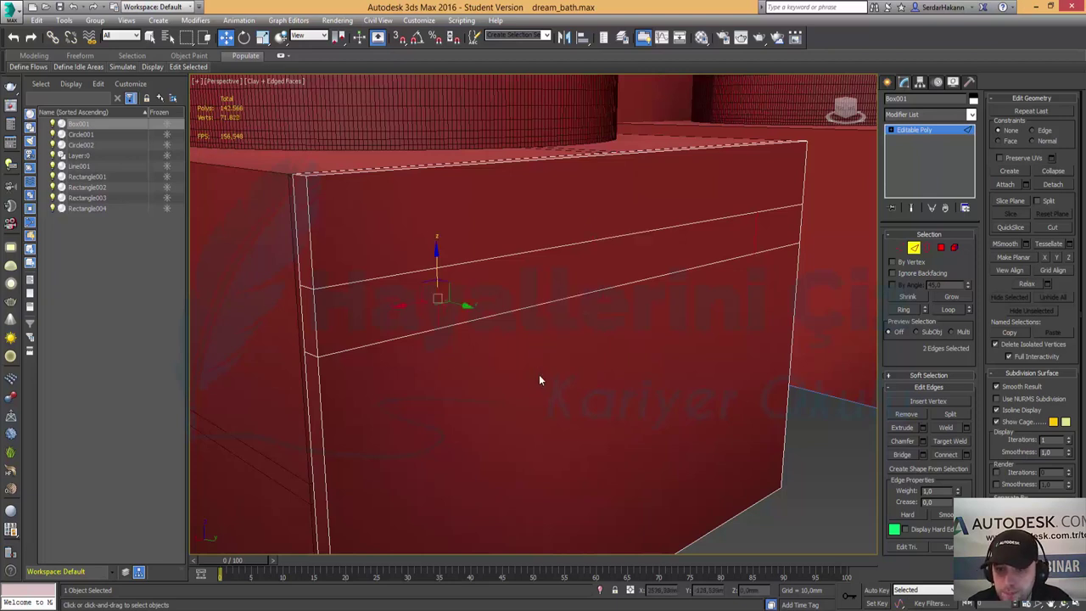
left_click(941, 247)
Extrude the handle slot face inward by -15 mm.
left_click(663, 264)
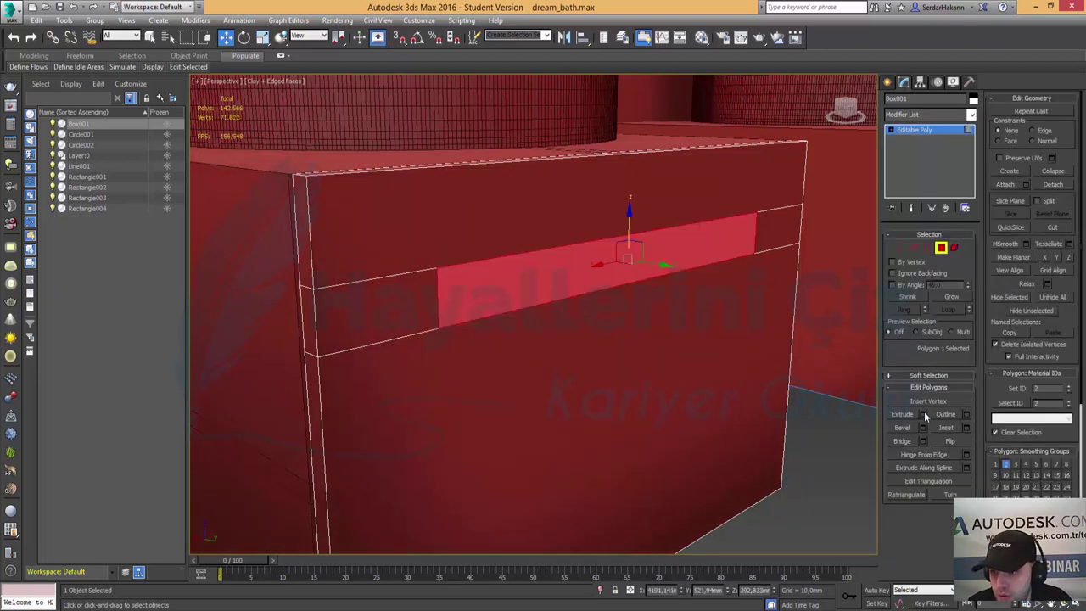
left_click(922, 414)
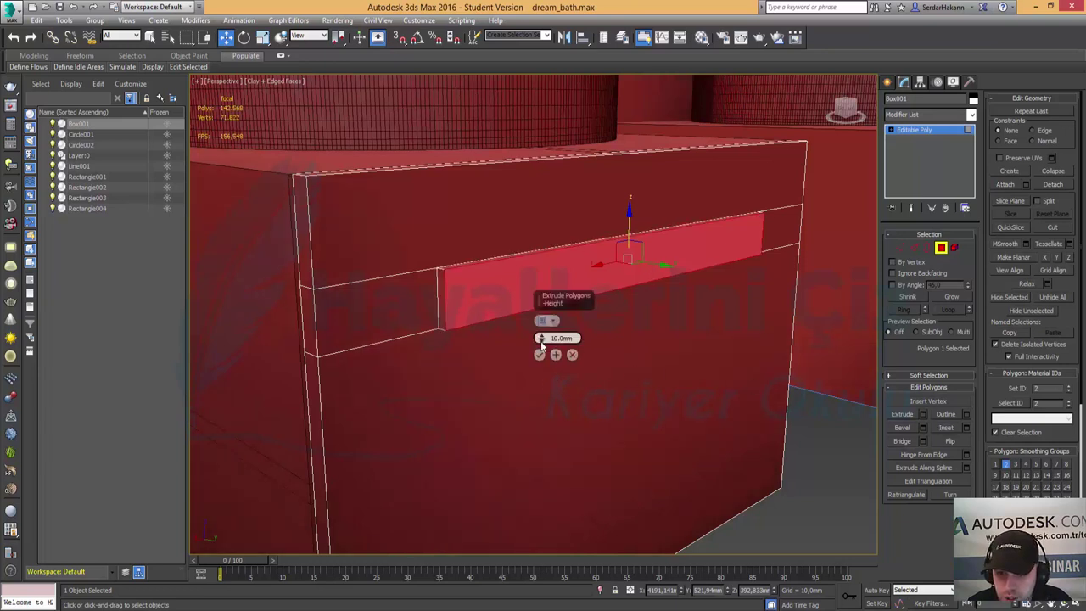
left_click_drag(540, 338, 548, 408)
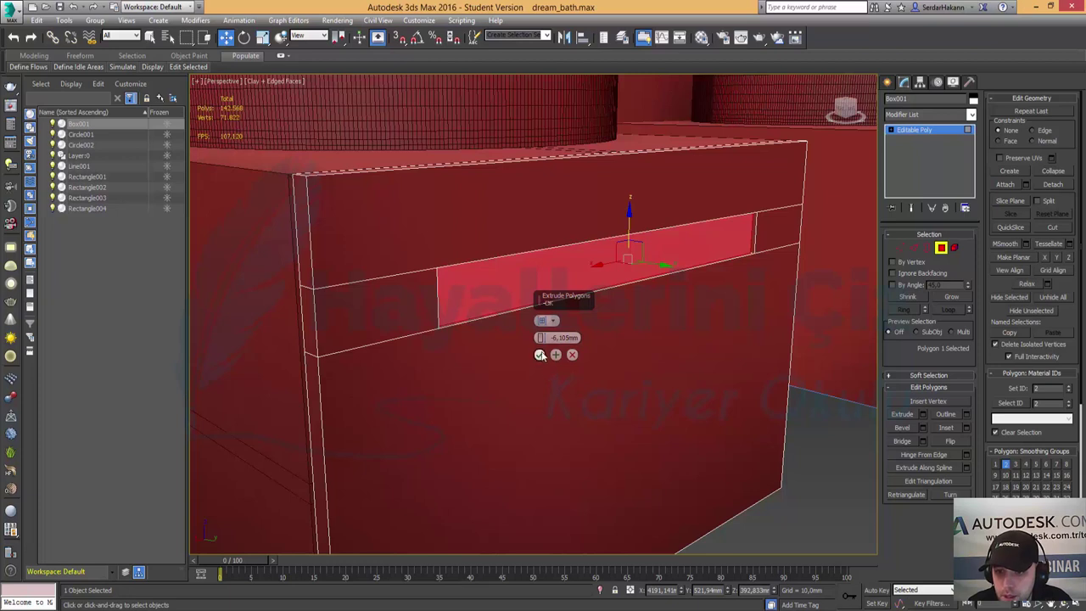
left_click_drag(540, 340, 544, 371)
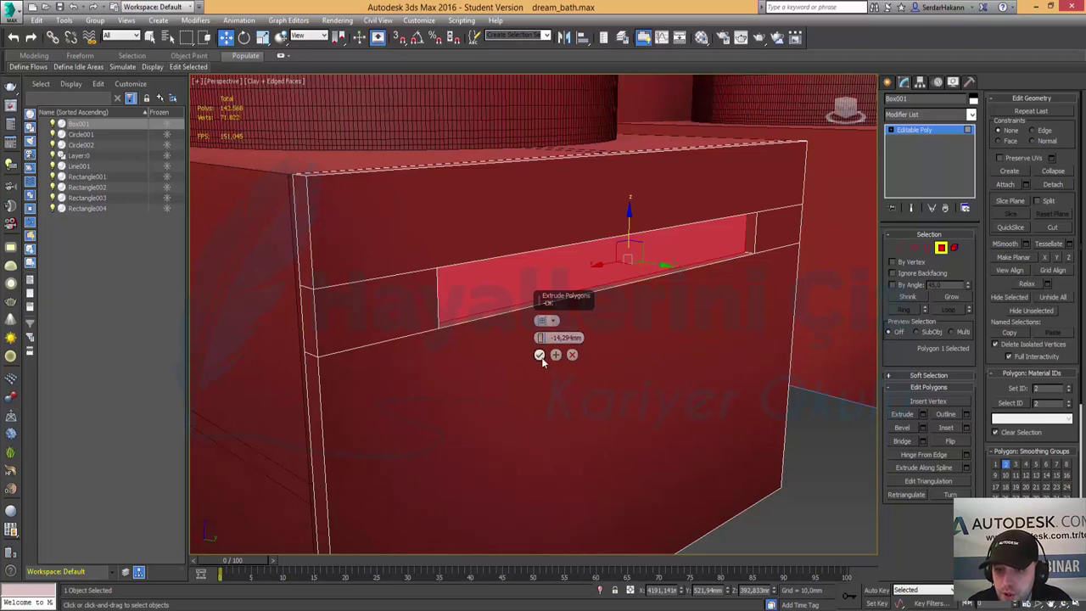
double_click(565, 337)
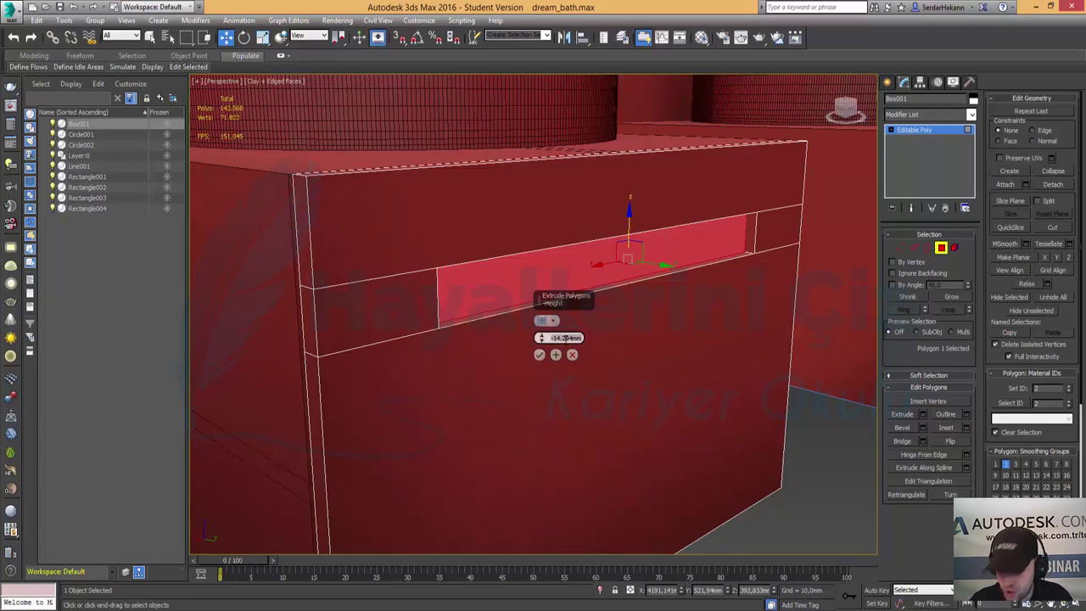
type("-15")
key("Return")
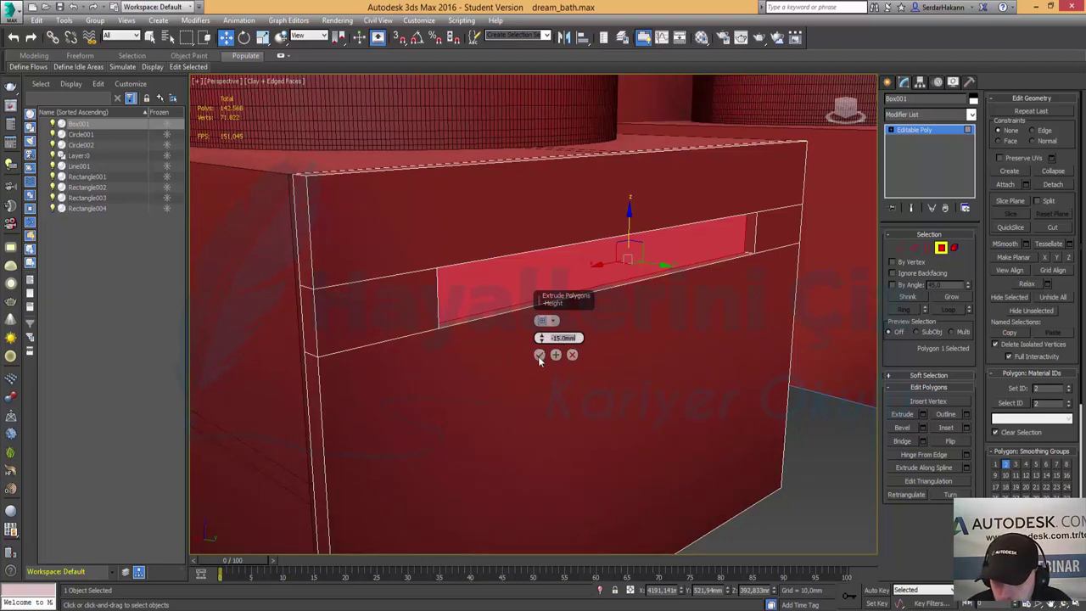
left_click(538, 356)
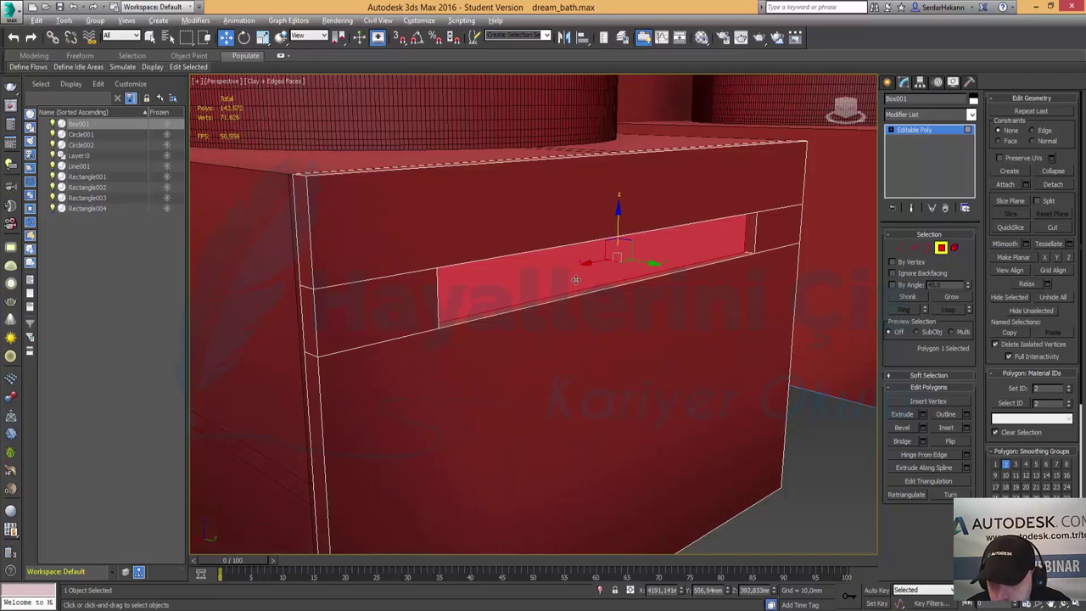
Extrude the bottom strip -15 mm and bevel it -13.338 mm deep with -2.9 mm outline.
middle_click_drag(575, 280, 573, 323, "alt")
left_click(564, 313)
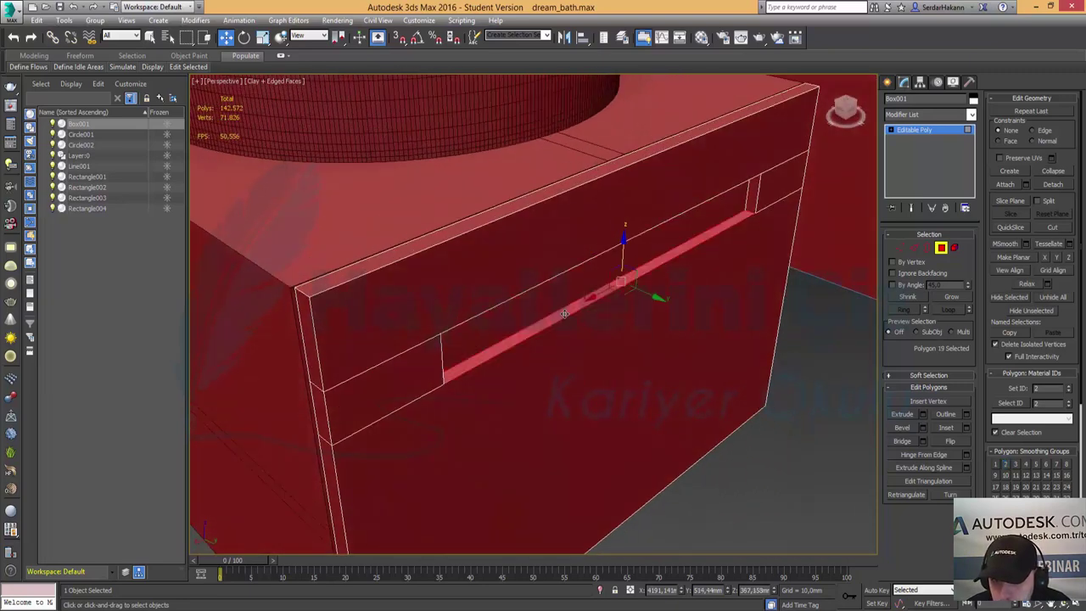
left_click(923, 414)
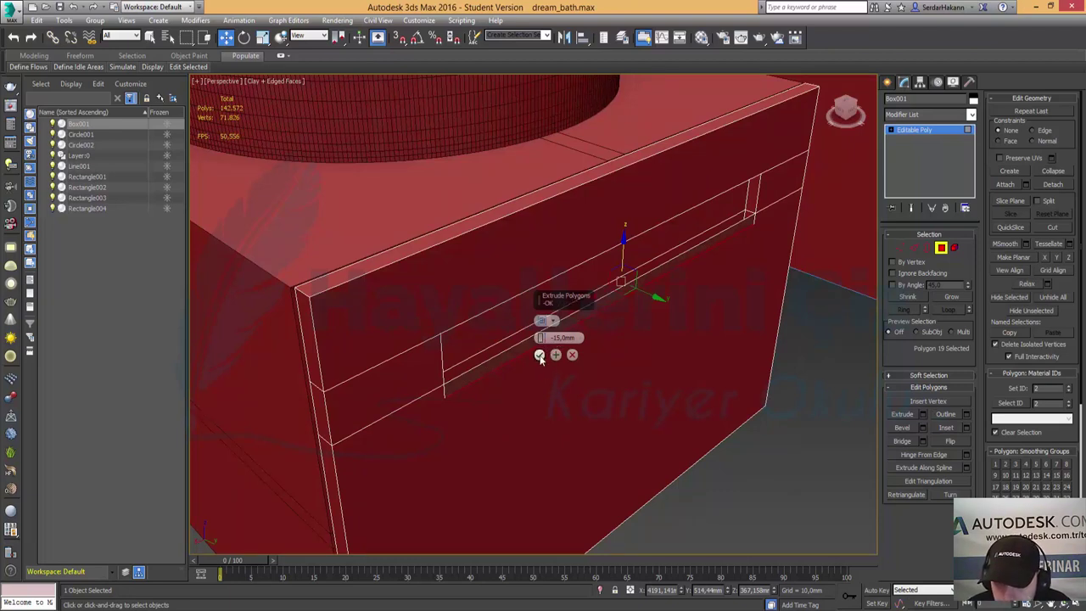
left_click(540, 356)
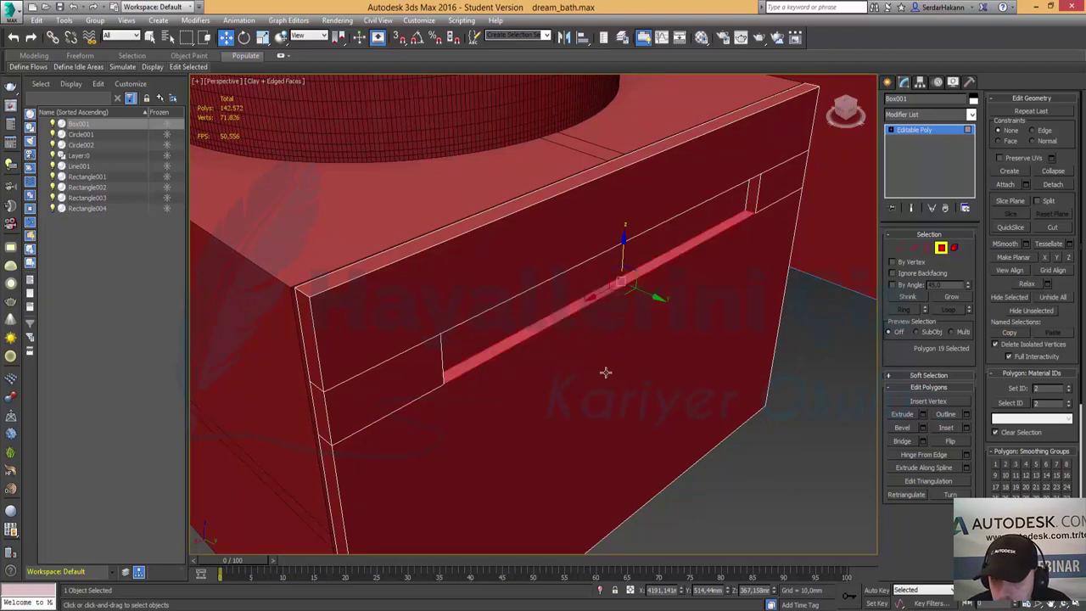
left_click(921, 427)
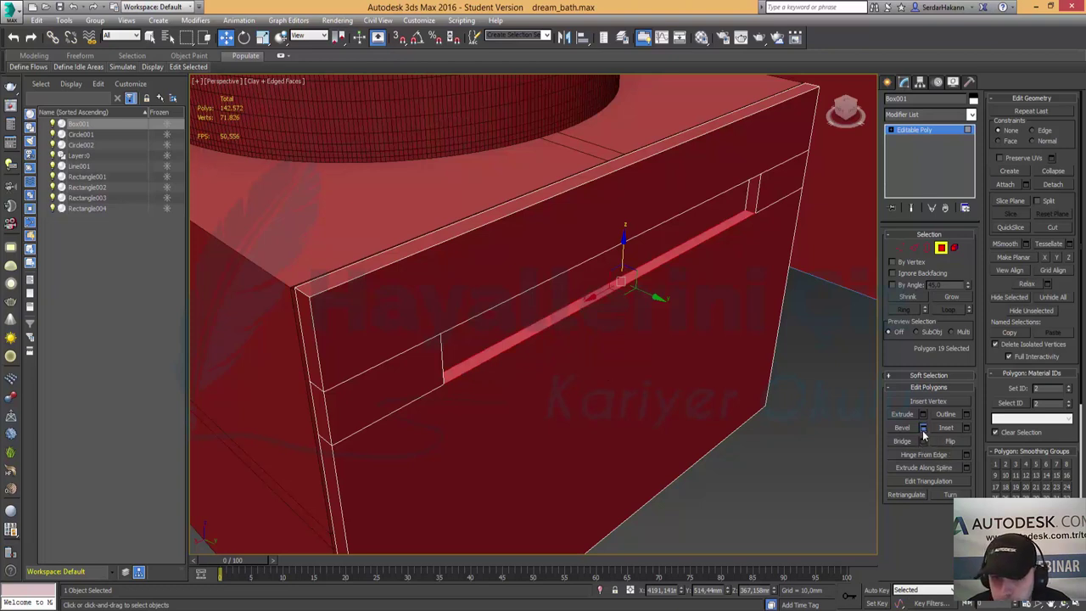
left_click_drag(544, 342, 562, 433)
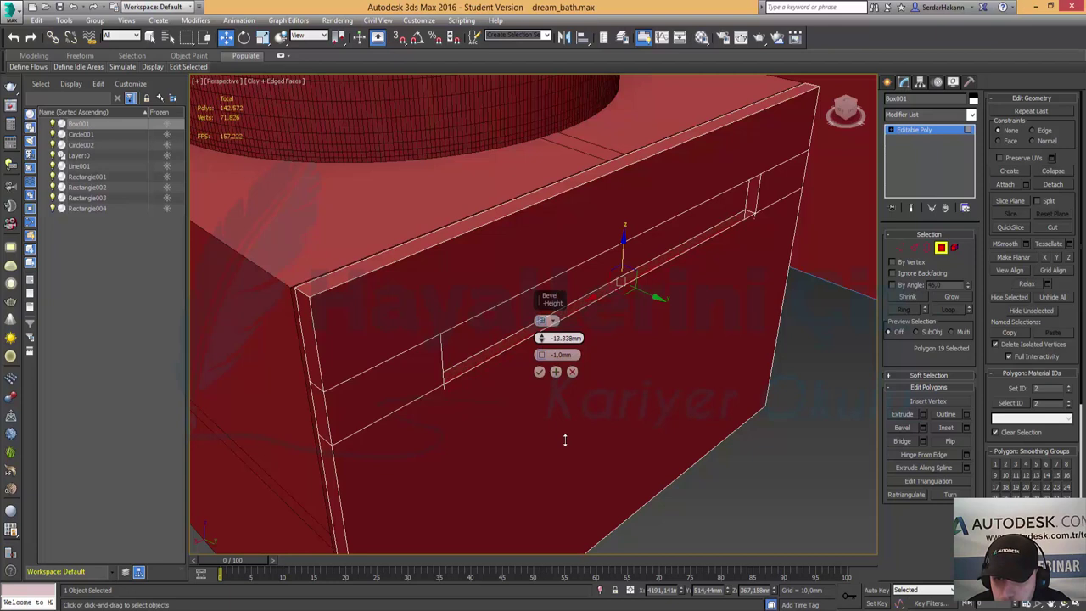
left_click_drag(541, 356, 540, 356)
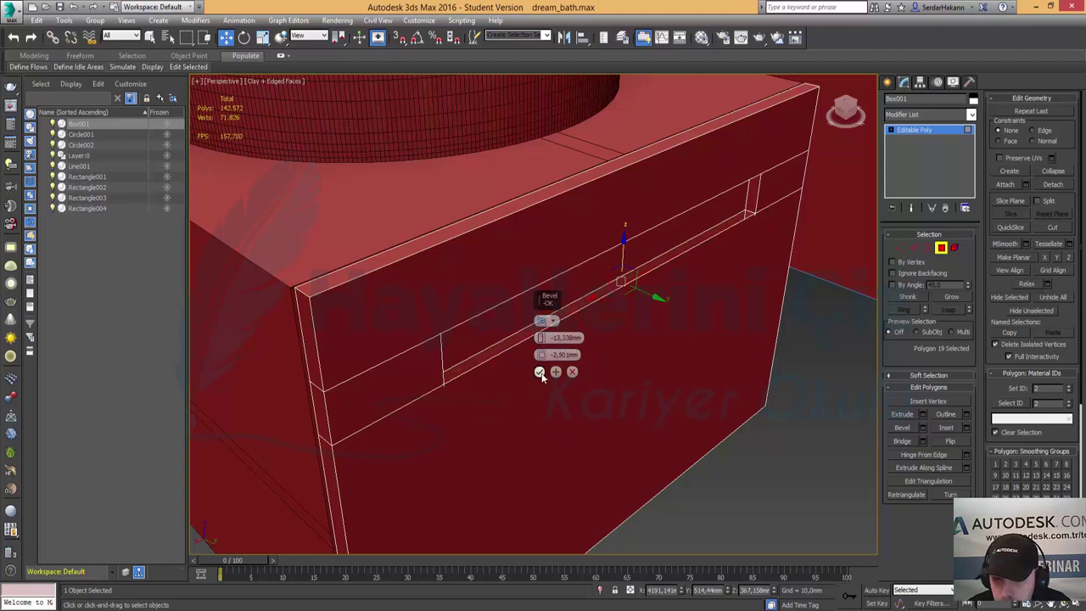
left_click(540, 373)
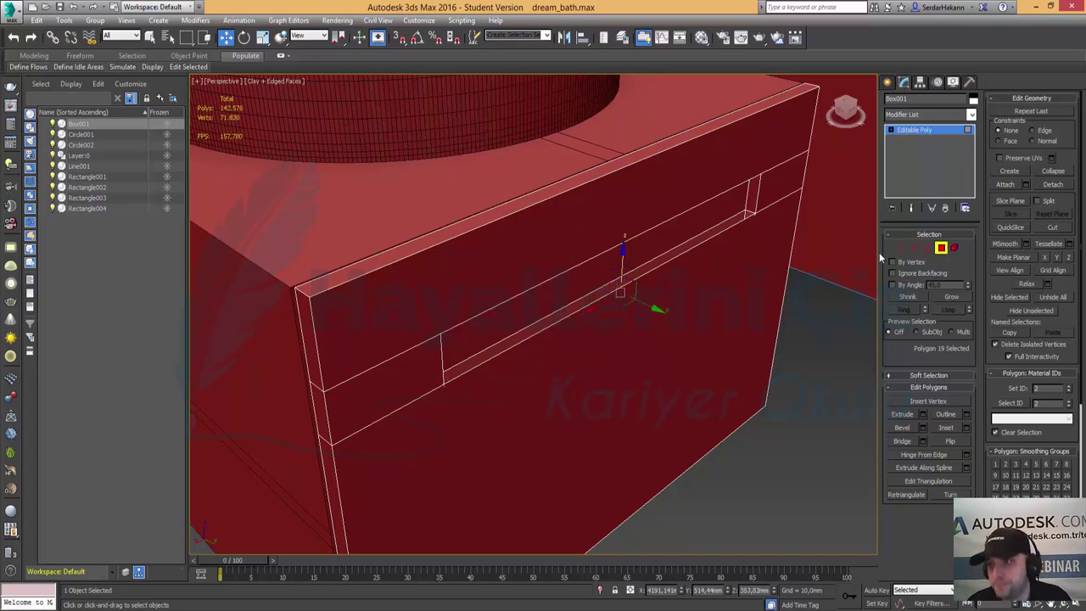
left_click(942, 247)
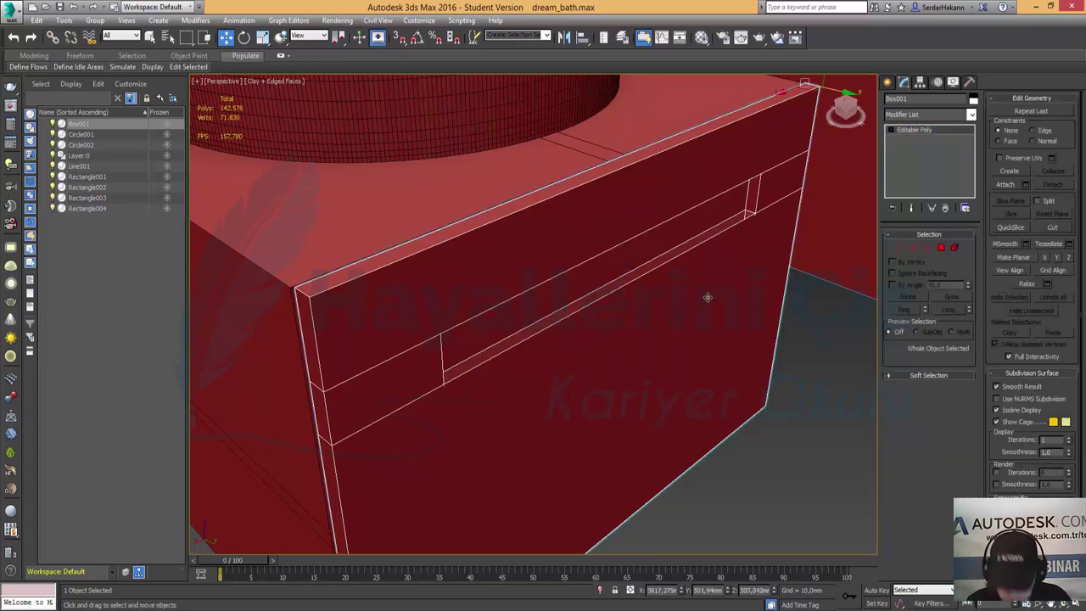
Orbit around the cabinet and try swinging the door open with Select and Rotate.
mouse_move(685, 284)
middle_mouse_down("alt")
mouse_move(717, 279)
mouse_move(687, 277)
mouse_move(699, 276)
middle_mouse_up("alt")
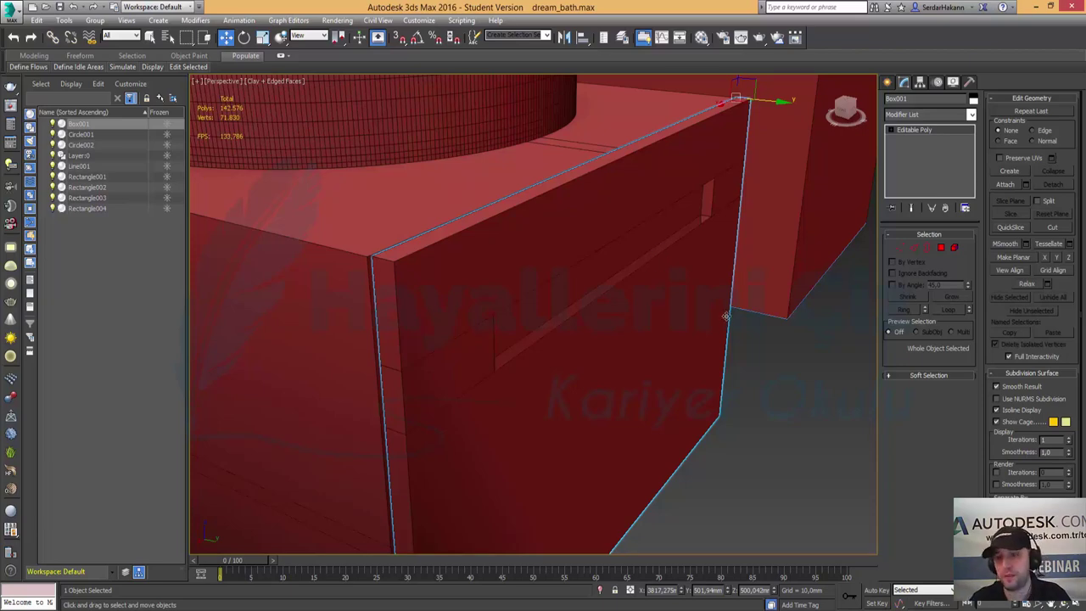
mouse_move(725, 316)
middle_mouse_down("alt")
mouse_move(704, 310)
mouse_move(673, 259)
middle_mouse_up("alt")
scroll(674, 261, "down", 3)
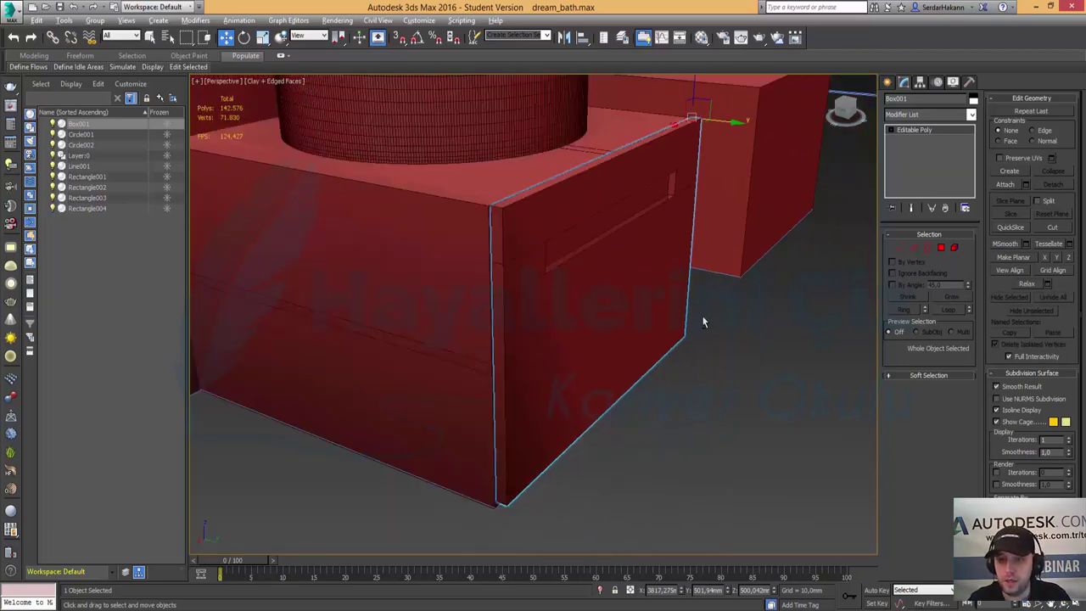
mouse_move(701, 321)
middle_mouse_down("alt")
mouse_move(608, 315)
mouse_move(637, 283)
mouse_move(691, 309)
middle_mouse_up("alt")
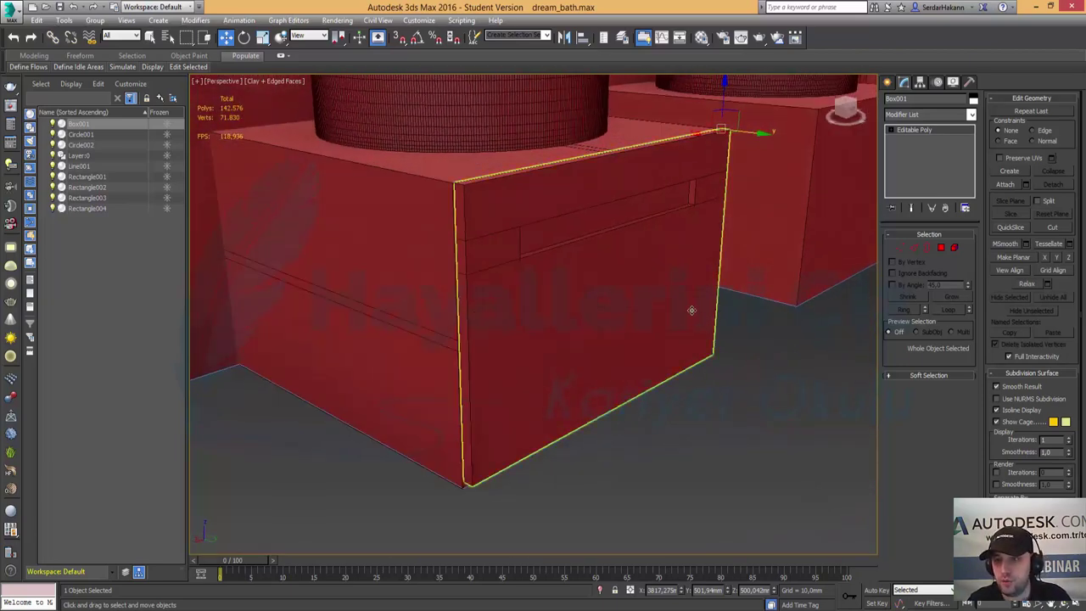
left_click(244, 38)
mouse_move(720, 138)
left_mouse_down()
mouse_move(765, 128)
mouse_move(727, 128)
mouse_move(760, 131)
left_mouse_up()
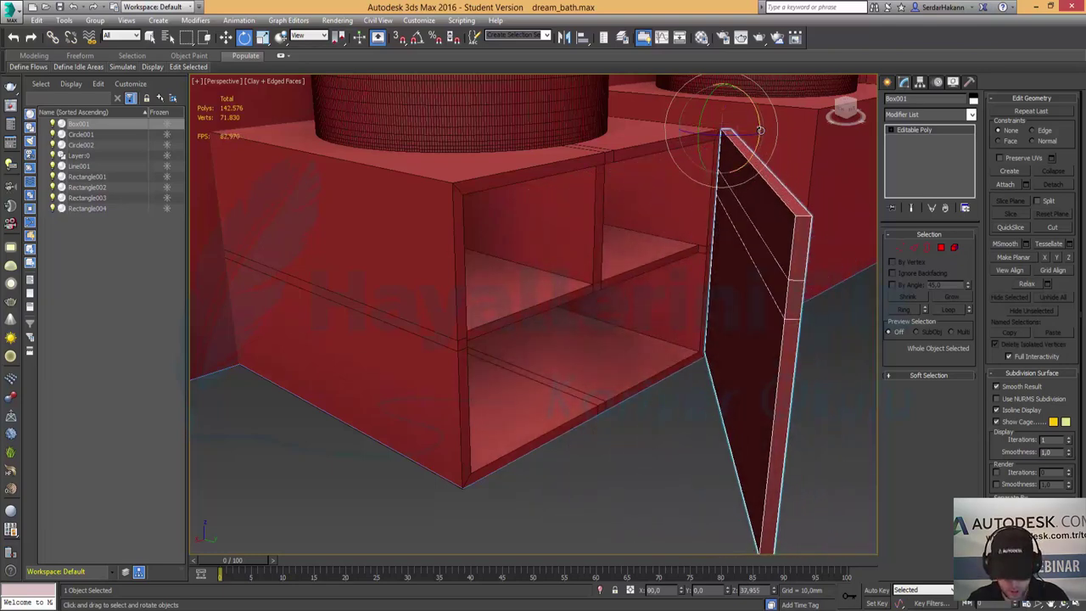
Set the angle snap to 90° and rotate the door 90° open.
right_click(760, 130)
right_click(416, 38)
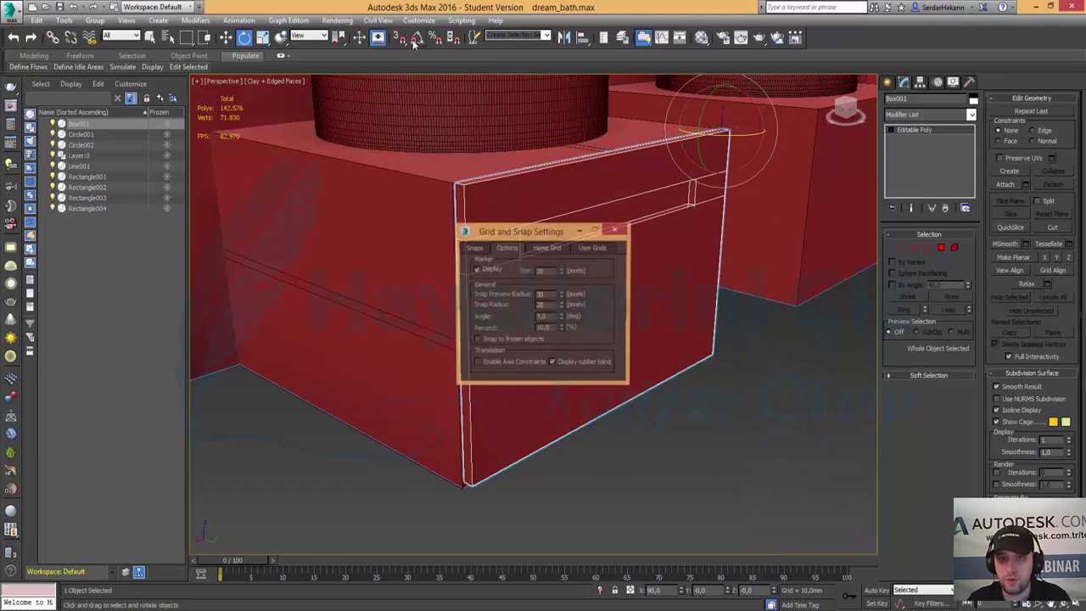
double_click(547, 317)
type("90")
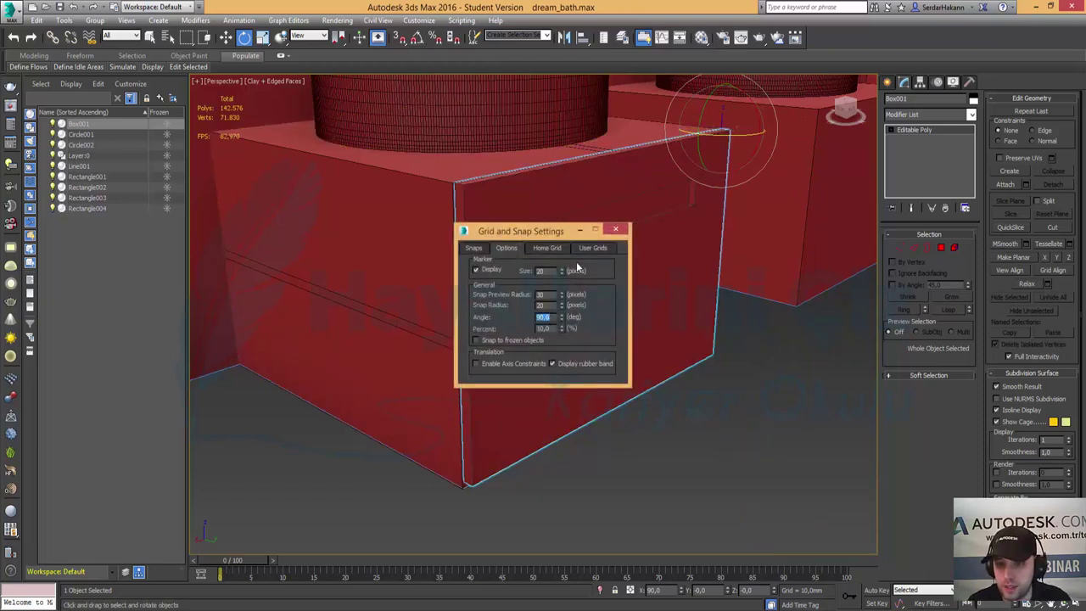
left_click(615, 234)
left_click(416, 37)
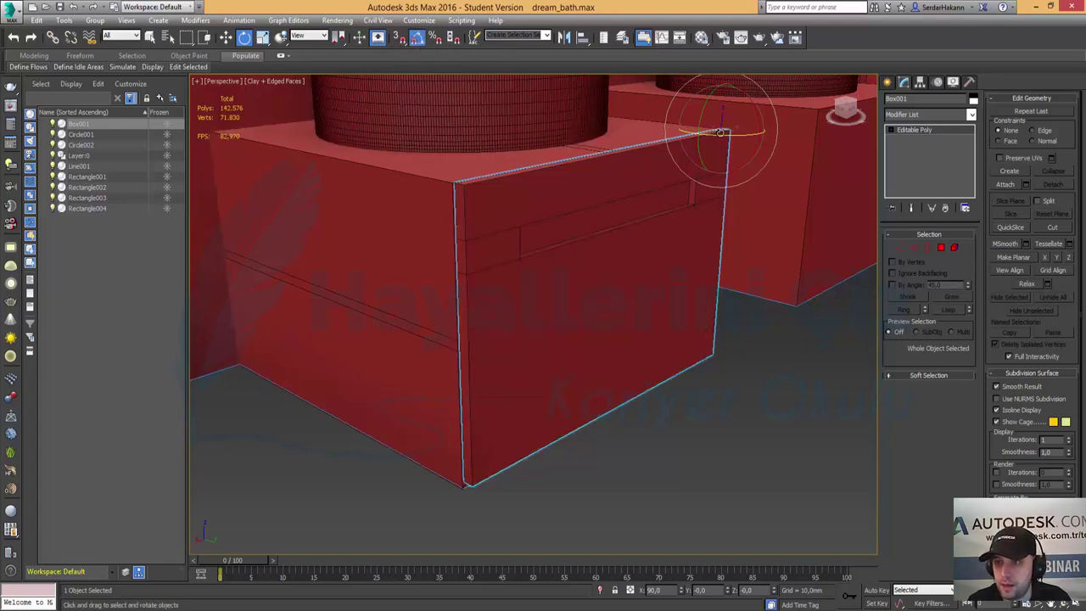
left_click_drag(719, 132, 727, 146)
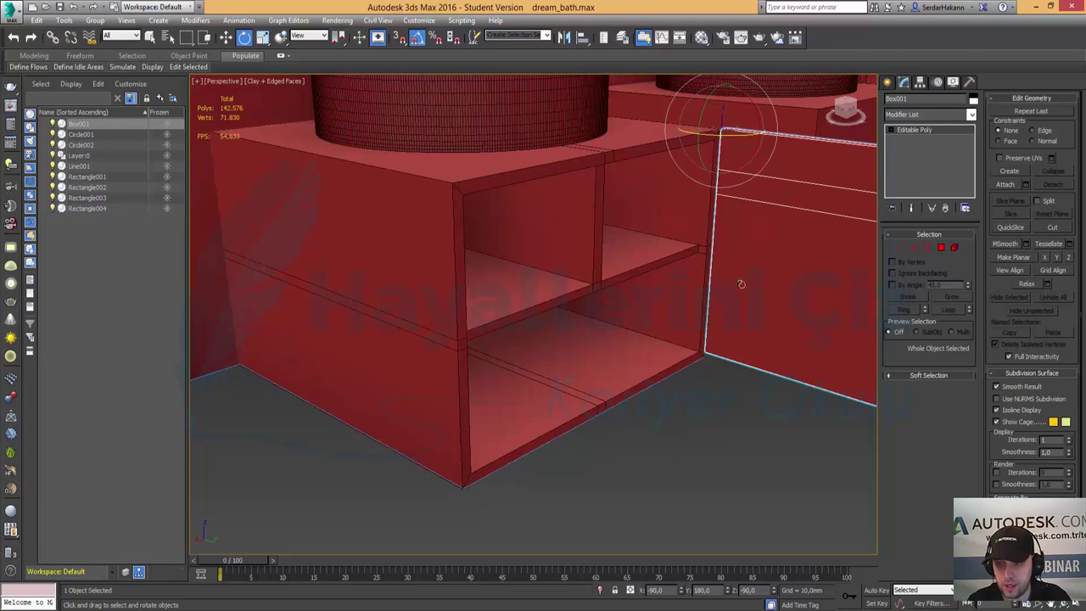
Select the ring of edges across the lower divider of cabinet body Rectangle004.
middle_click_drag(739, 252, 699, 262, "alt")
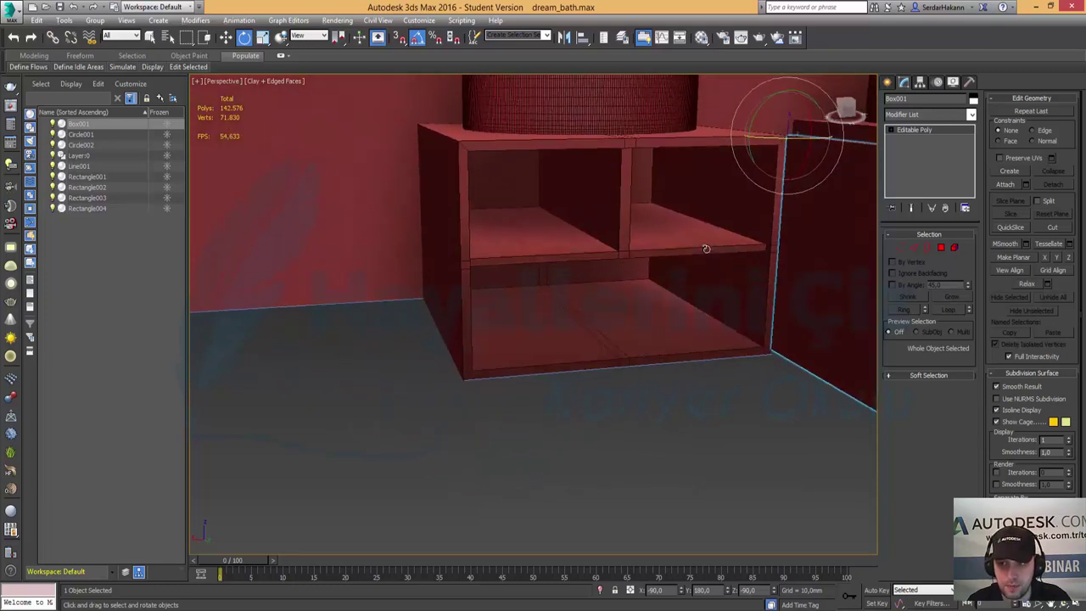
scroll(699, 262, "up", 3)
scroll(605, 235, "down", 1)
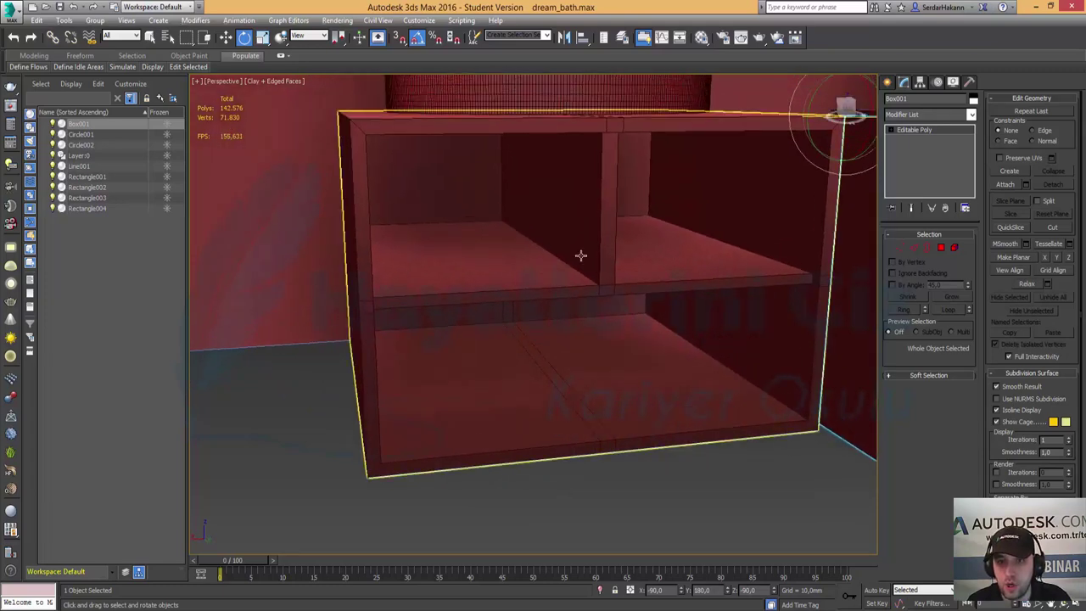
left_click(914, 247)
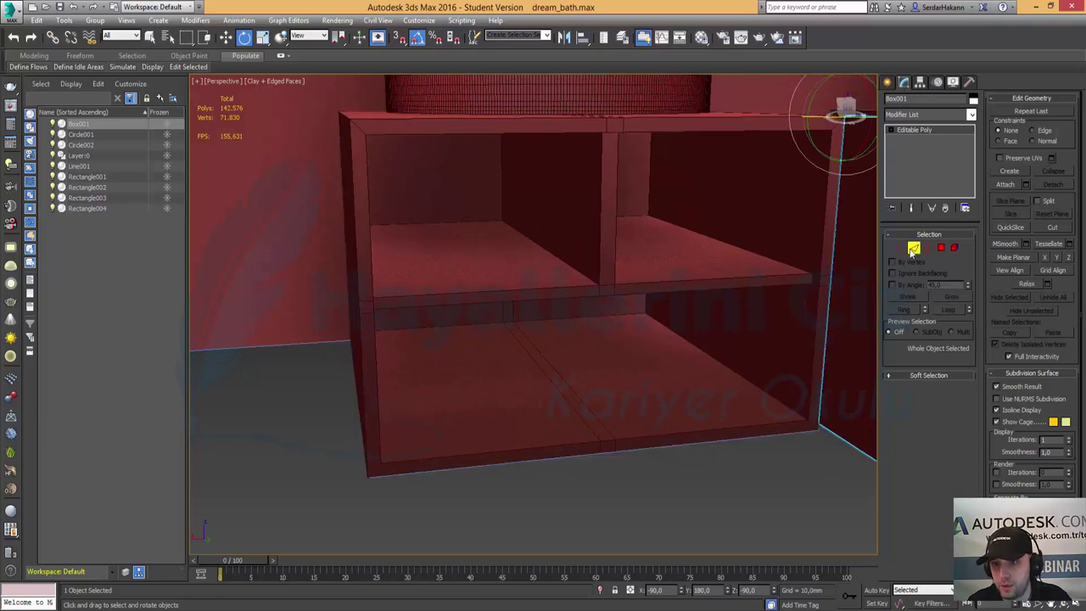
left_click(603, 286)
key("w")
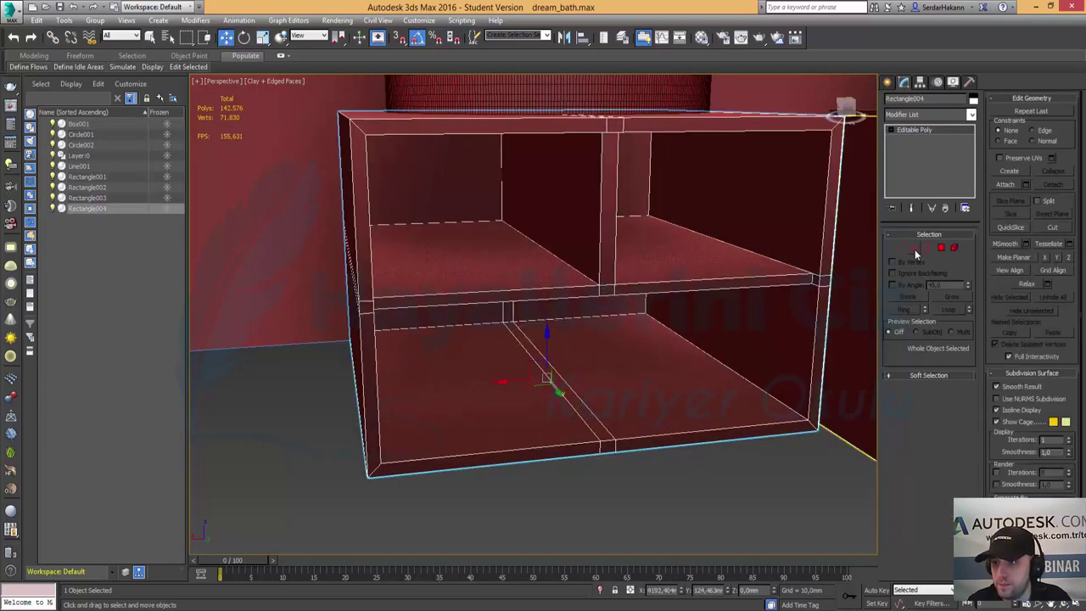
left_click(913, 247)
left_click(600, 222)
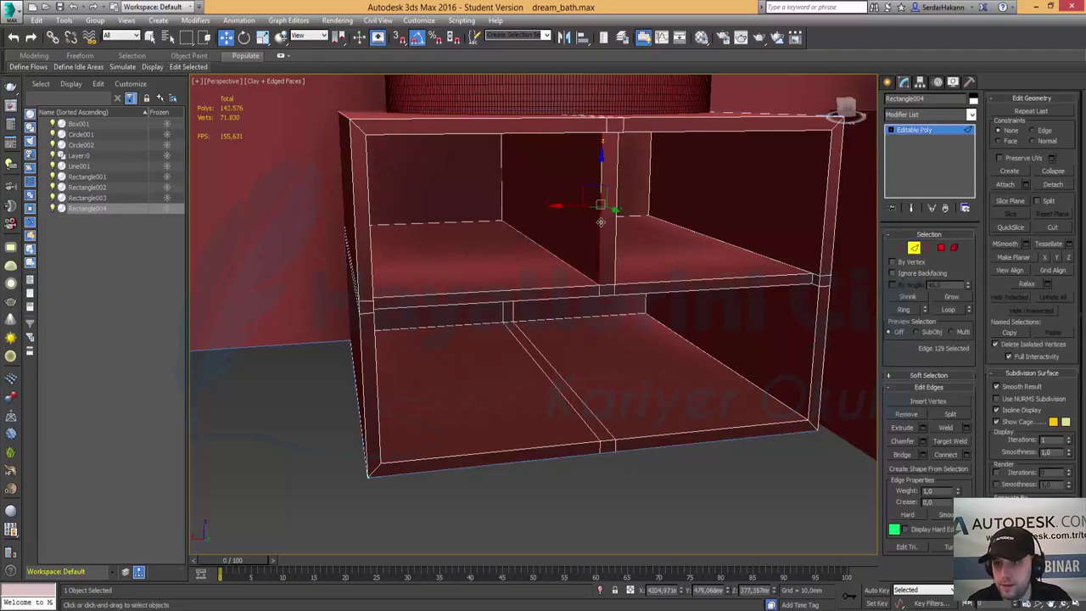
left_click(904, 309)
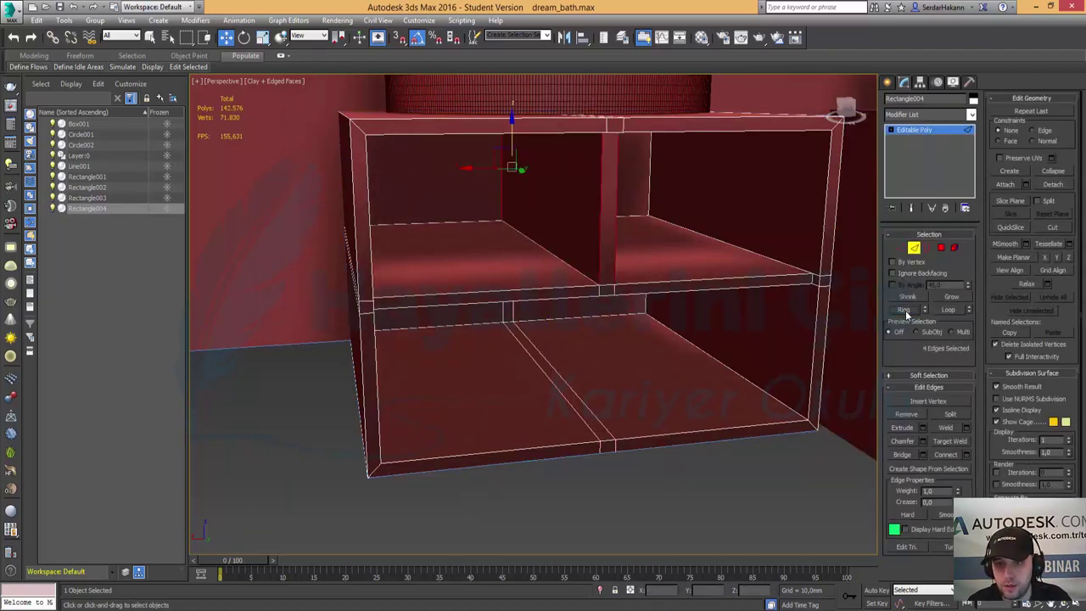
middle_click_drag(624, 272, 615, 274, "alt")
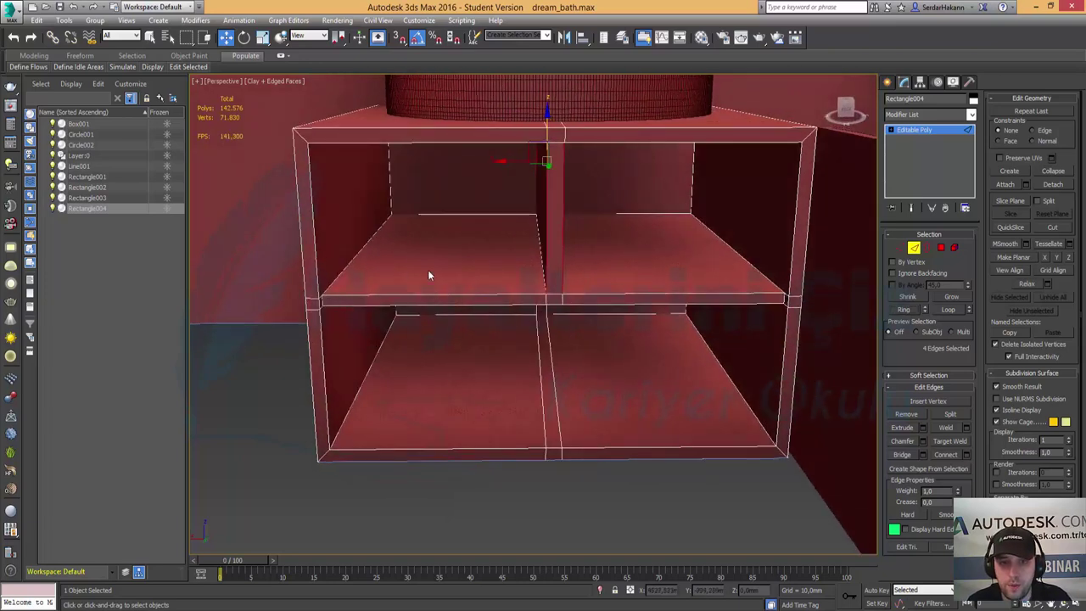
left_click(540, 254)
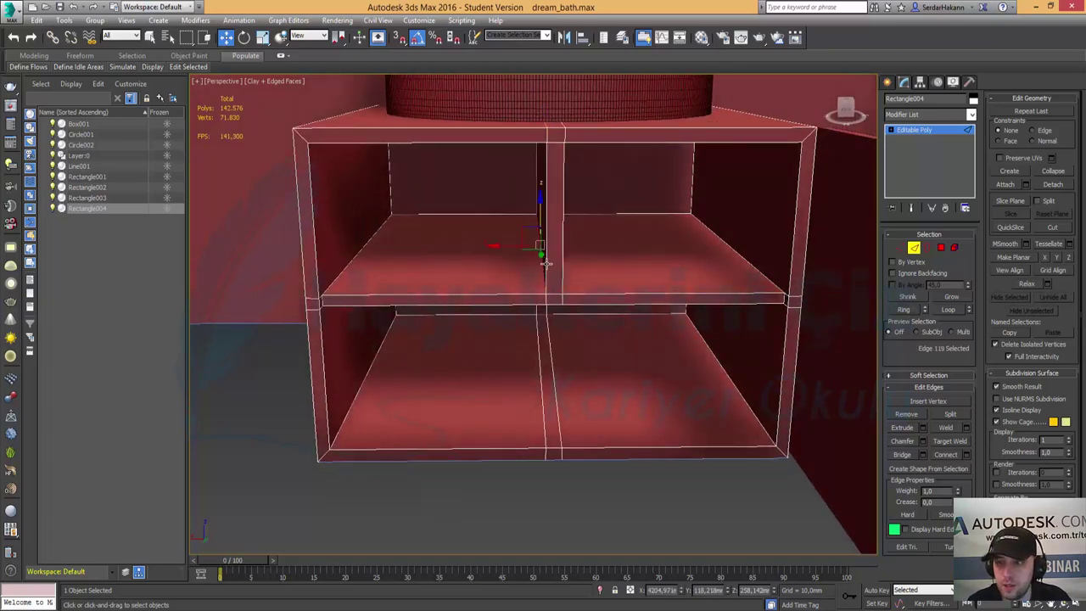
left_click(904, 310)
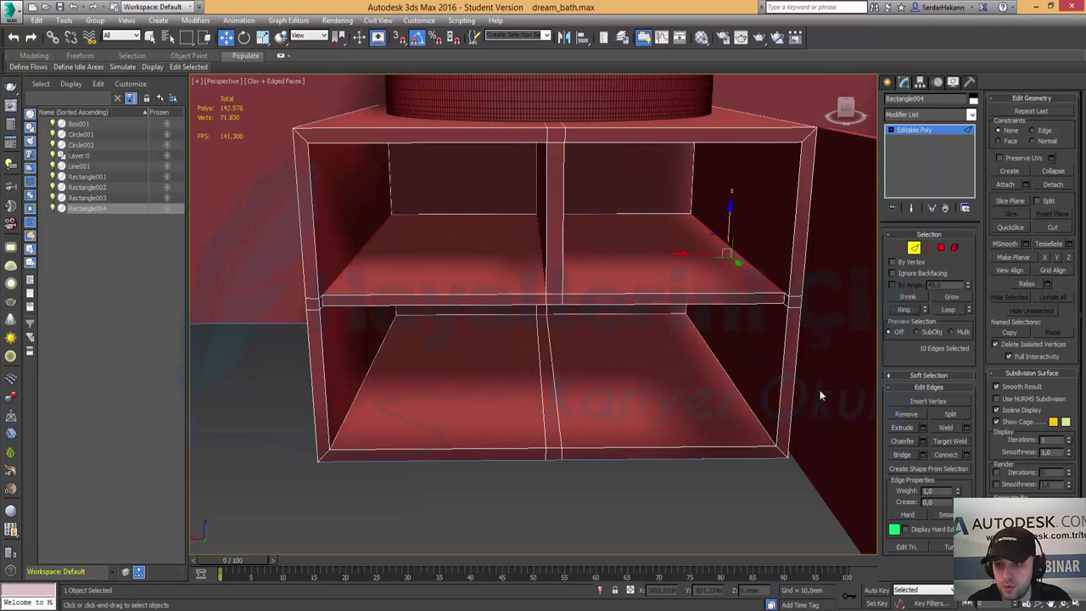
Connect the edge ring with 2 segments, pinching the new edges closely together.
left_click(968, 456)
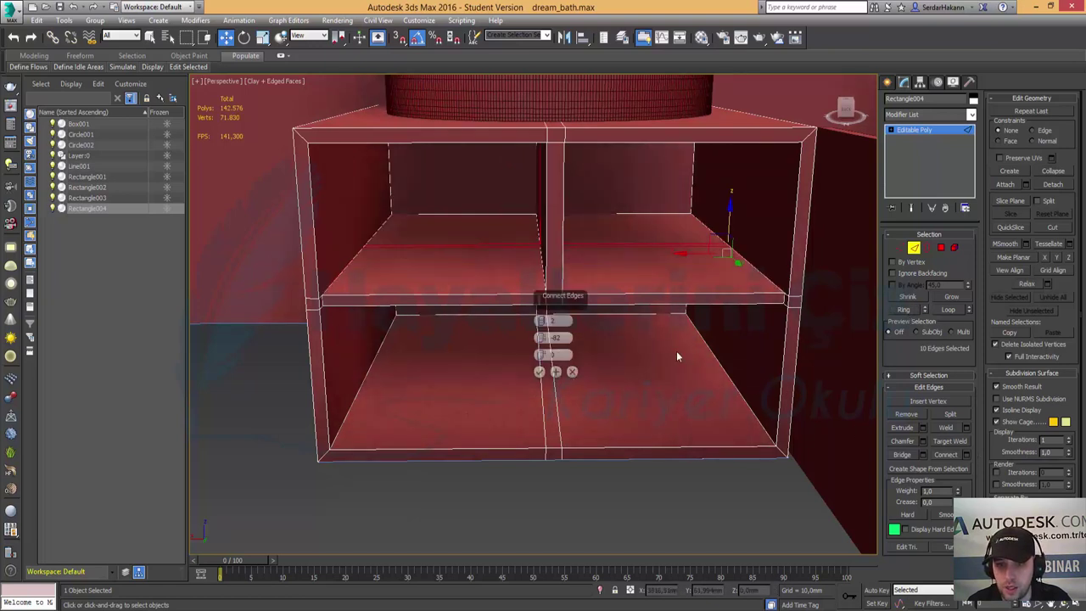
left_click(561, 337)
type("0")
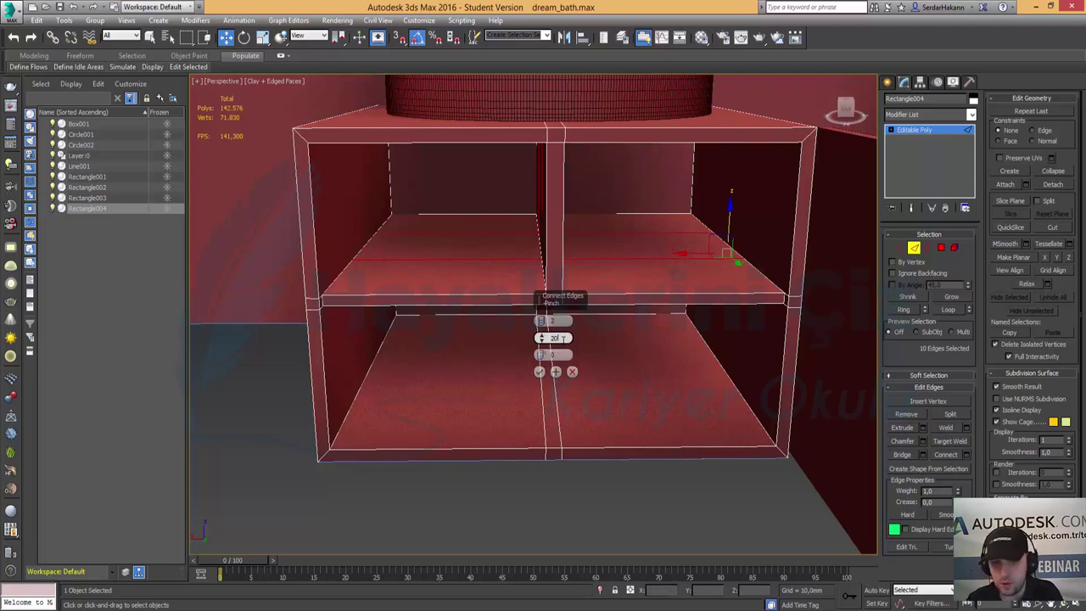
key("Return")
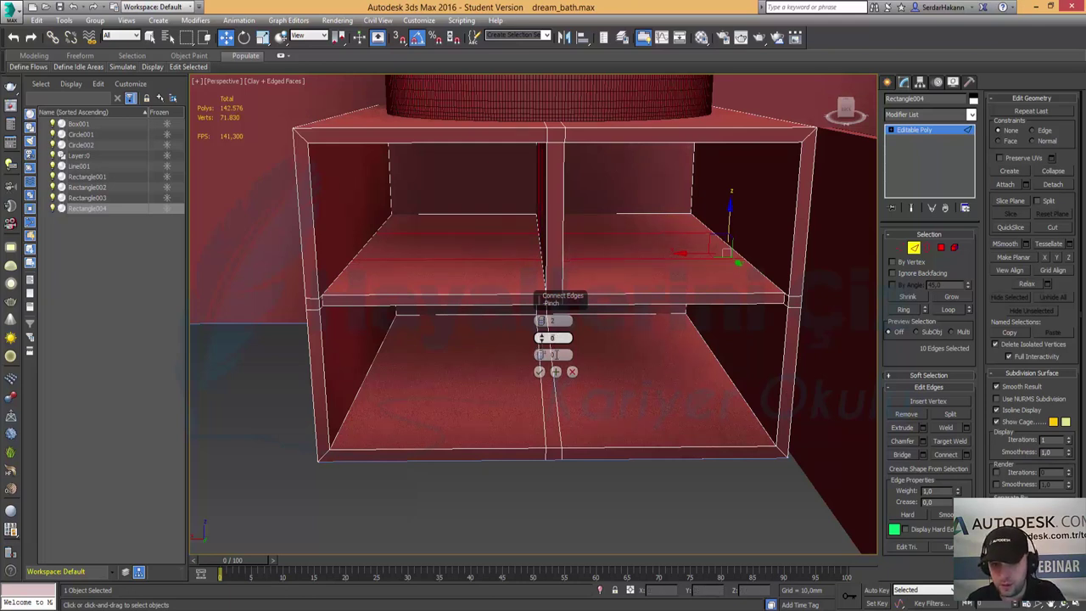
left_click_drag(541, 342, 591, 503)
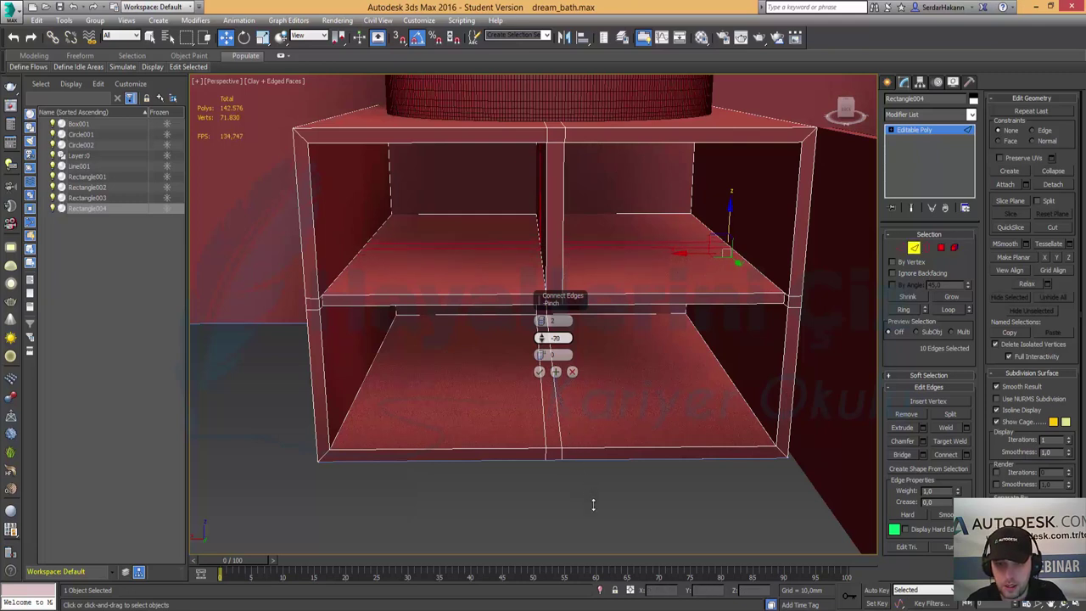
left_click(540, 372)
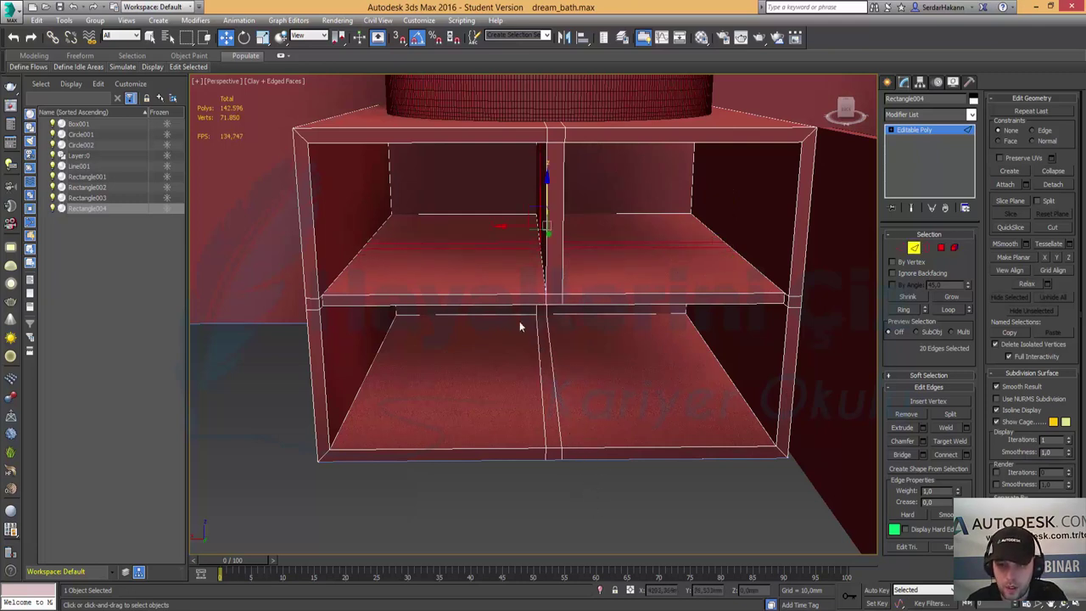
left_click(940, 247)
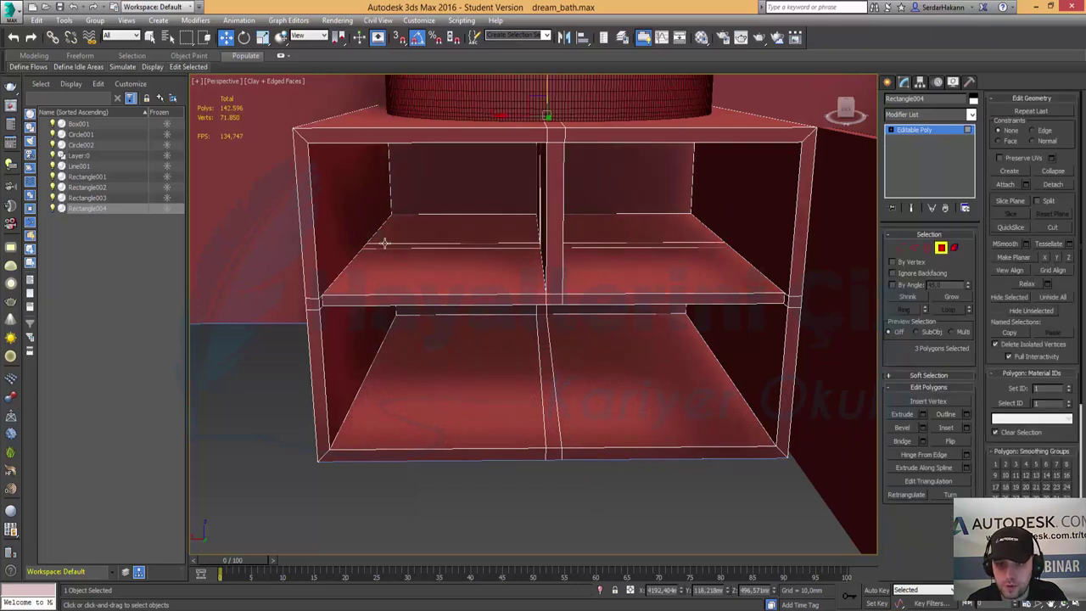
Try extruding the upper-left compartment strip, then cancel and undo it.
left_click(421, 247)
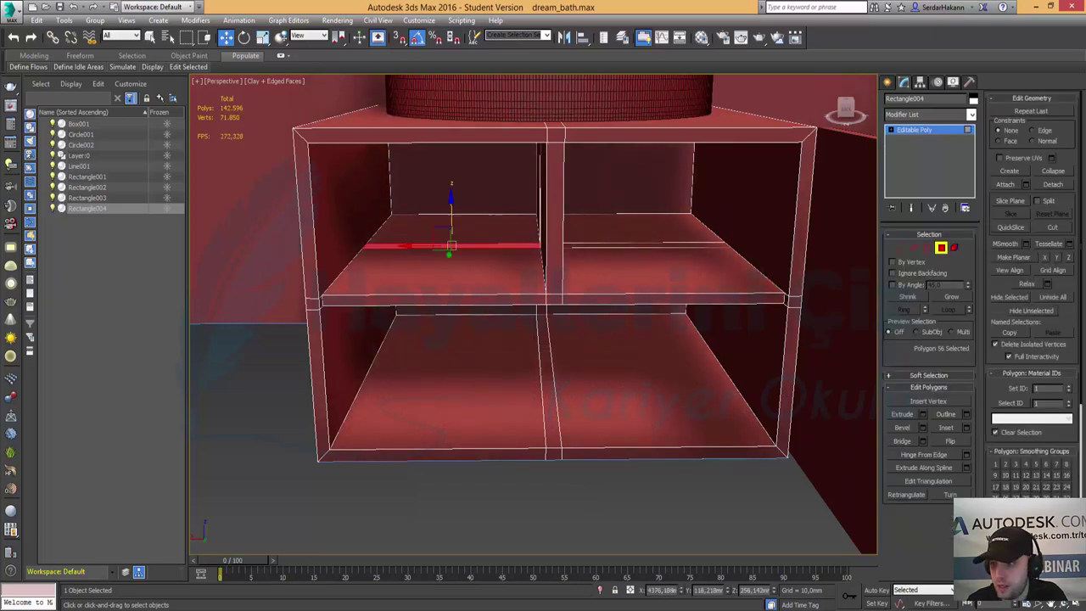
left_click(921, 415)
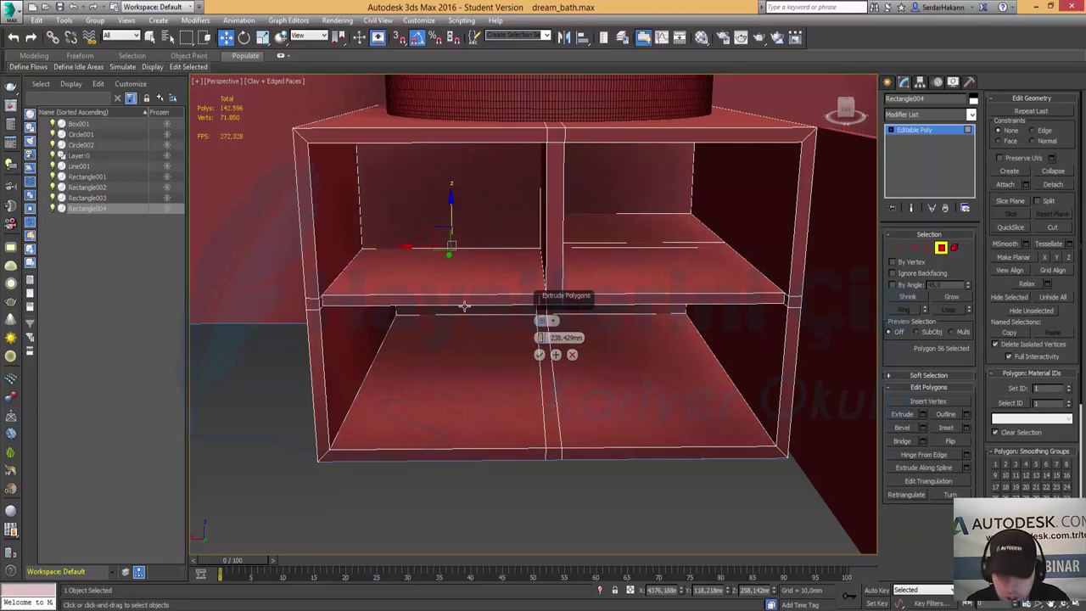
mouse_move(435, 296)
middle_mouse_down("alt")
mouse_move(484, 288)
mouse_move(438, 296)
middle_mouse_up("alt")
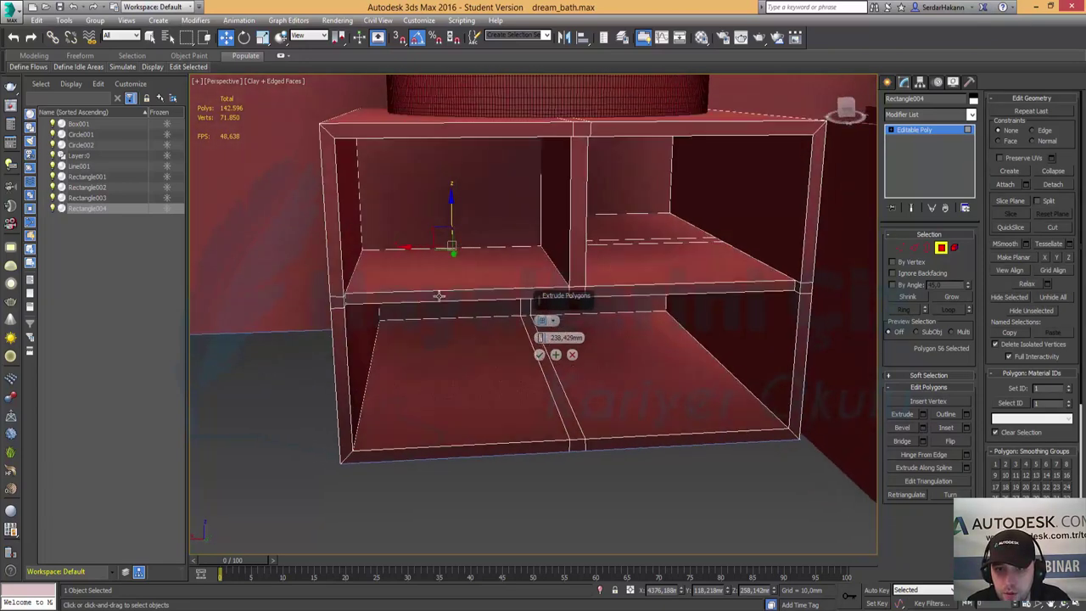
left_click(573, 355)
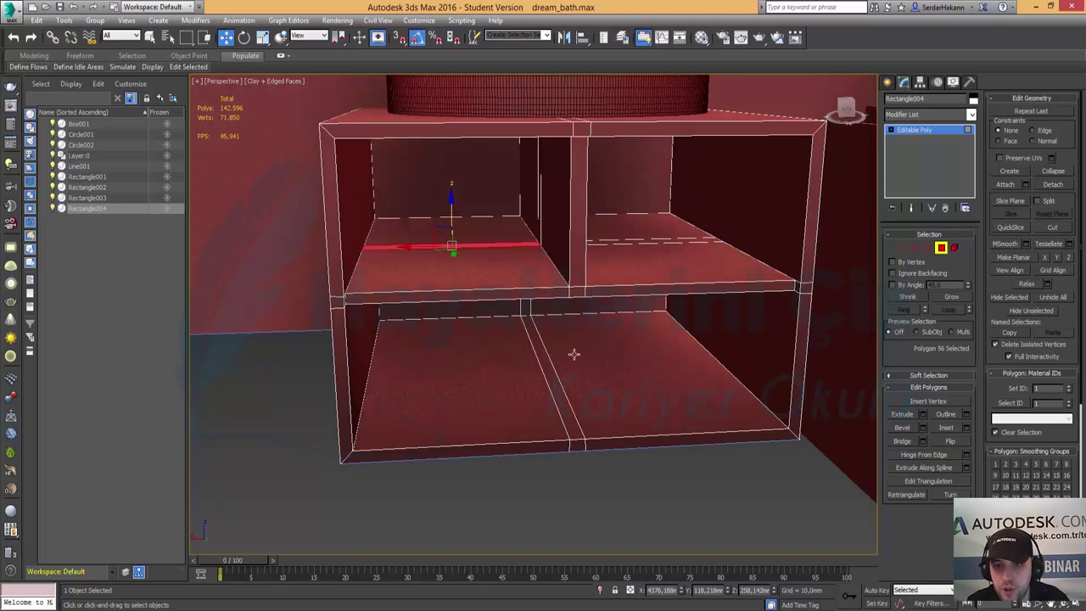
key("ctrl+z")
key("ctrl+z")
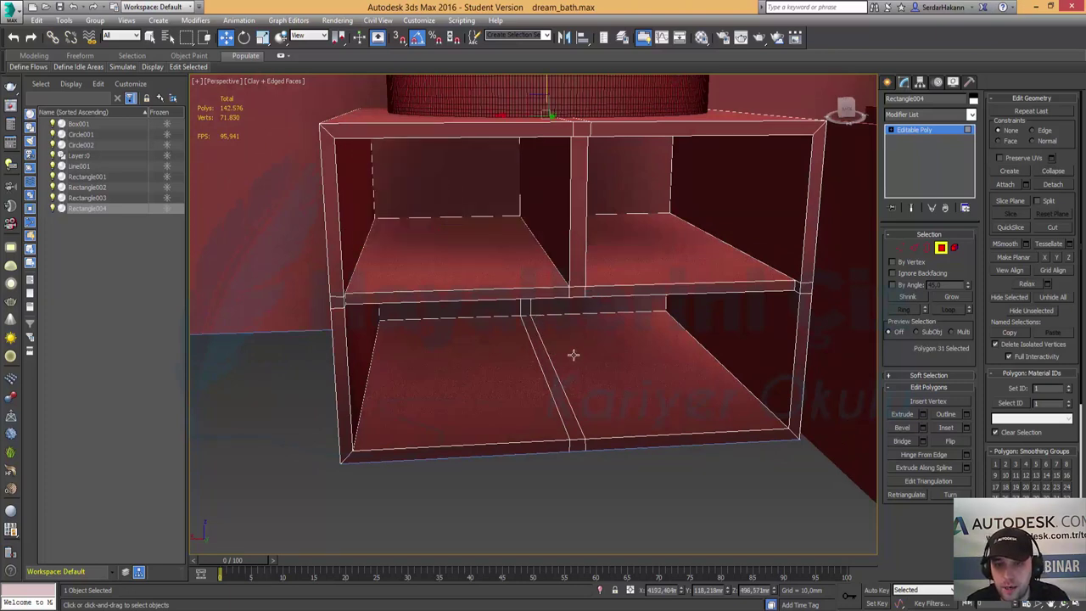
Connect the upper compartments' edge rings with 2 edges at pinch -76 and slide 0.
left_click(914, 248)
left_click(647, 243)
left_click(566, 242)
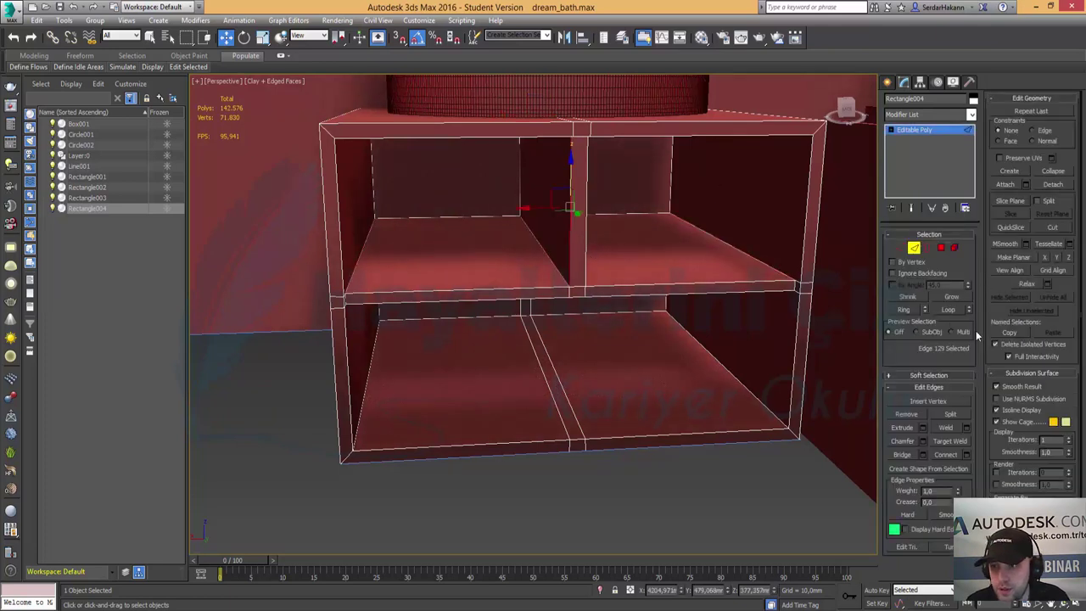
left_click(905, 309)
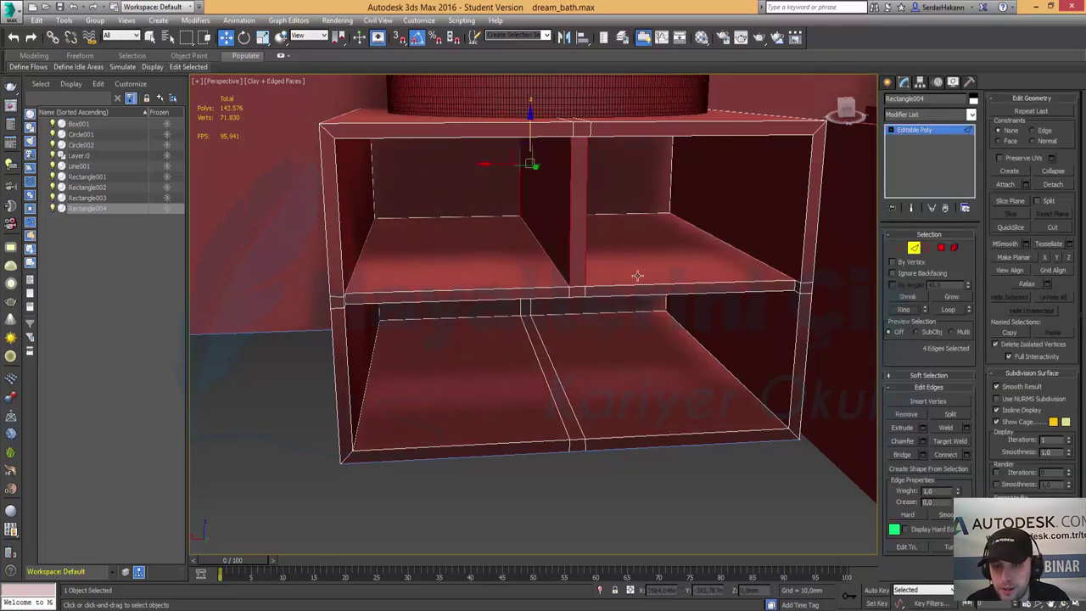
left_click(373, 197, "ctrl")
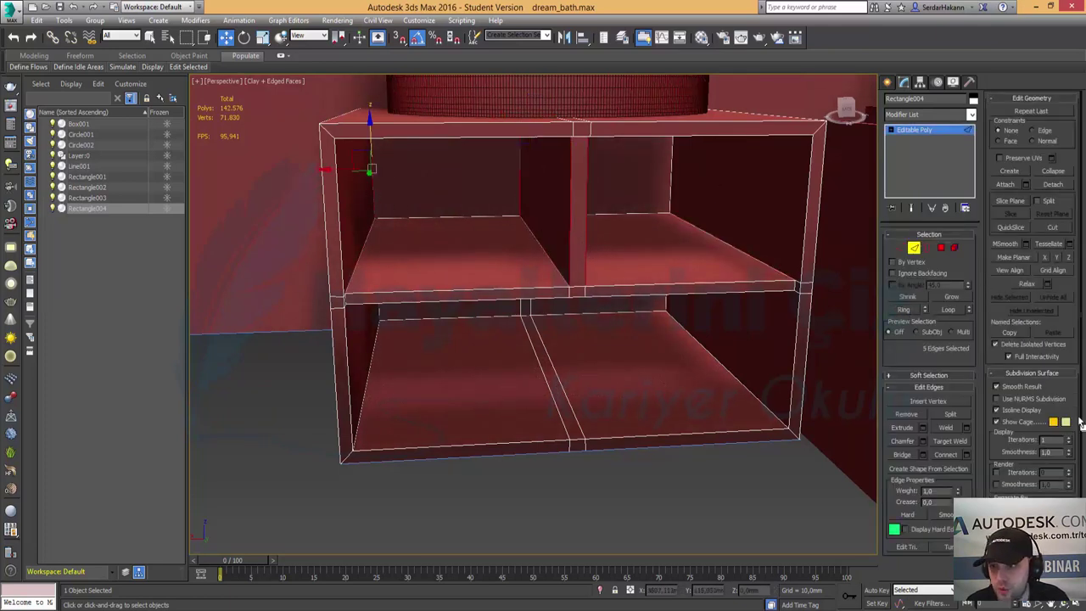
left_click(900, 310)
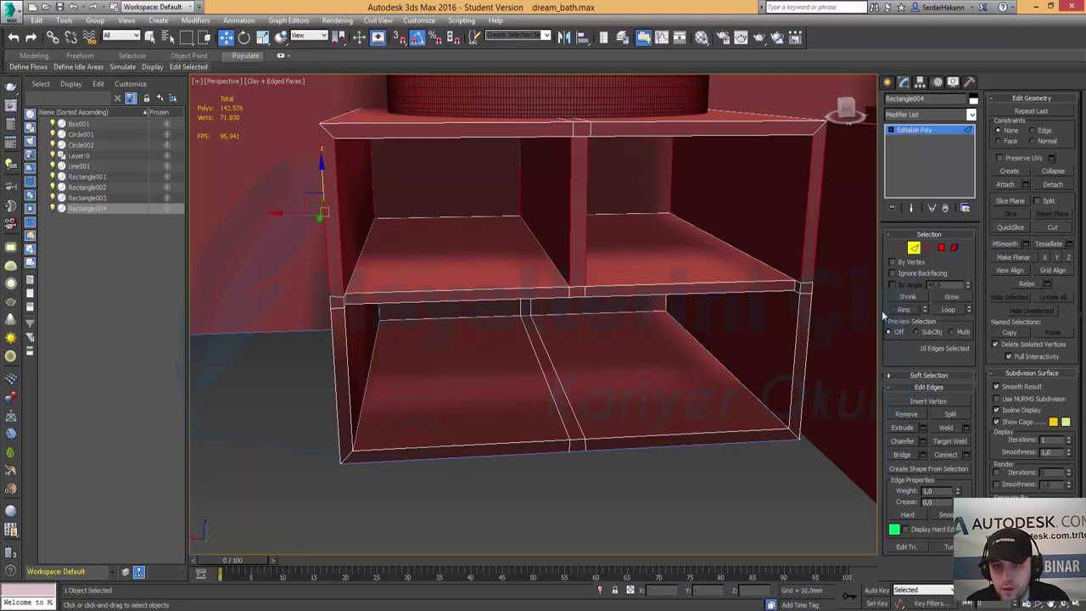
left_click(966, 454)
left_click(558, 337)
type("-70")
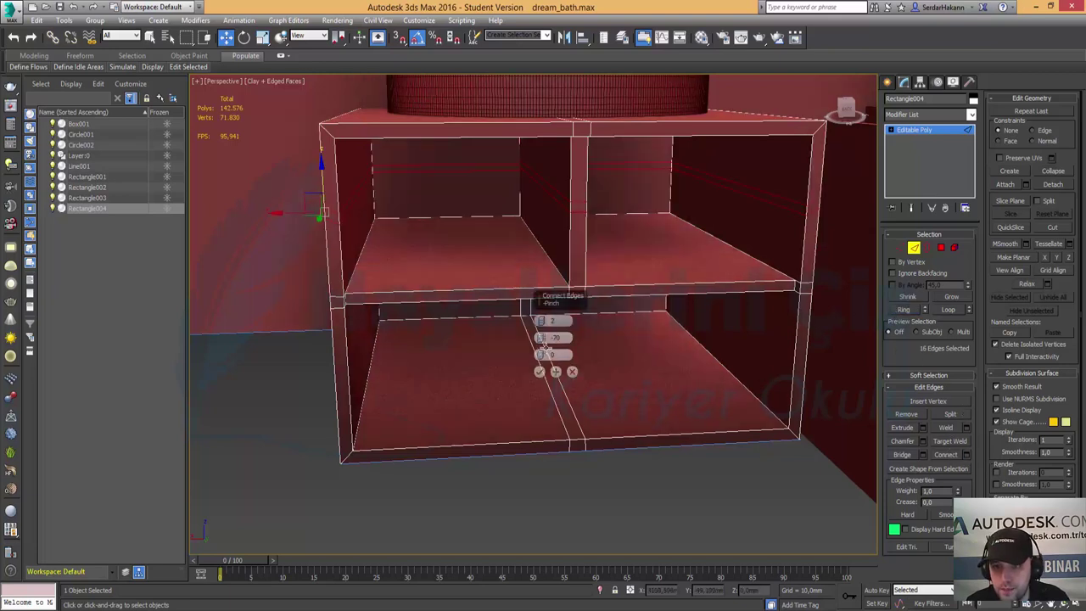
left_click_drag(543, 344, 555, 391)
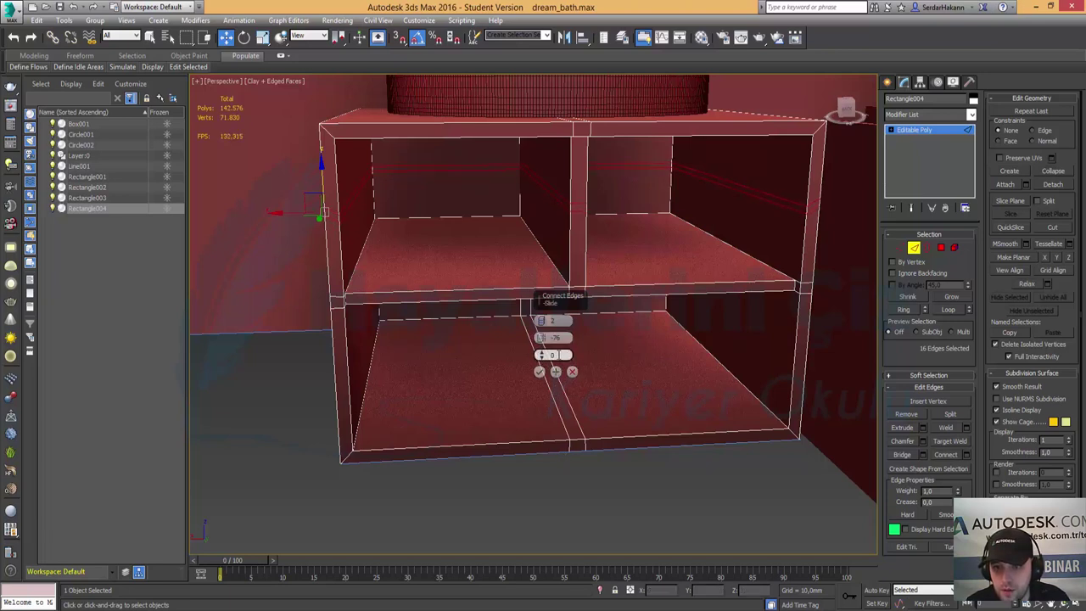
right_click(541, 355)
left_click(539, 373)
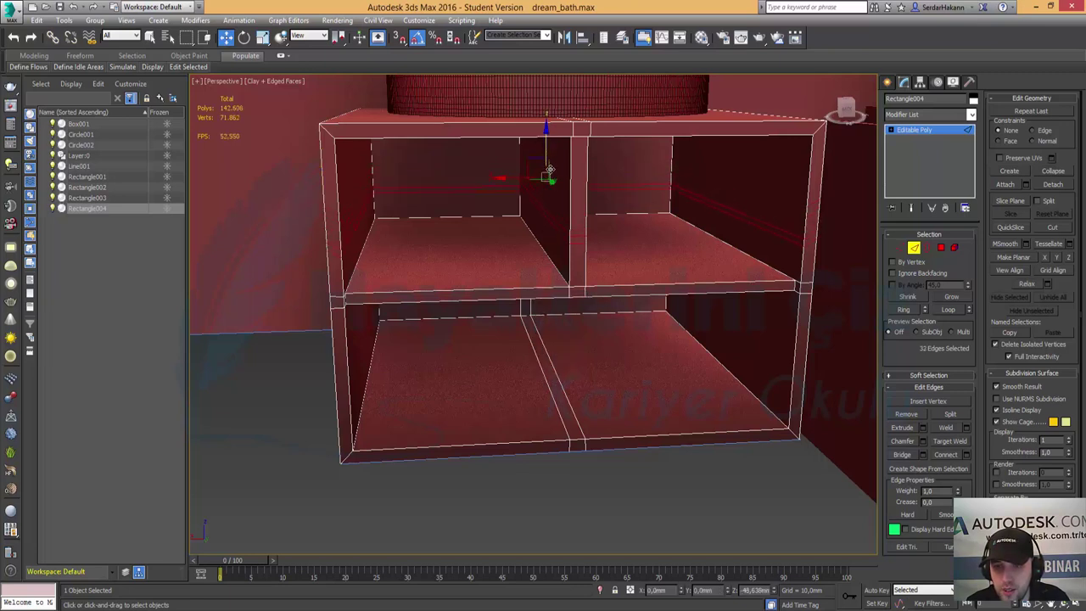
Lower the new edges and start extruding the upper-left back-wall strip.
left_click_drag(551, 173, 549, 201)
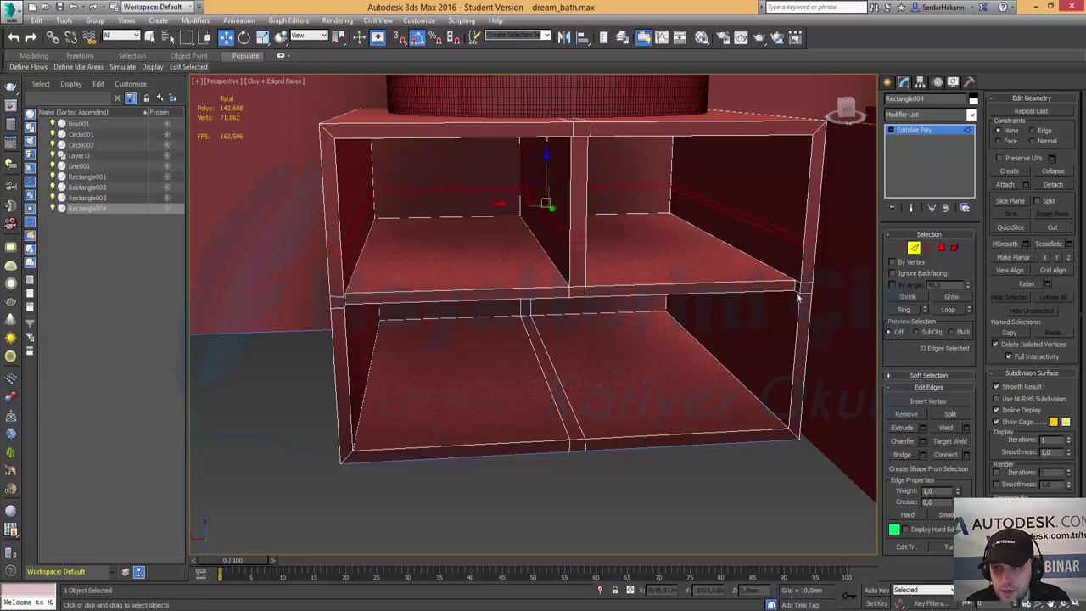
left_click(913, 247)
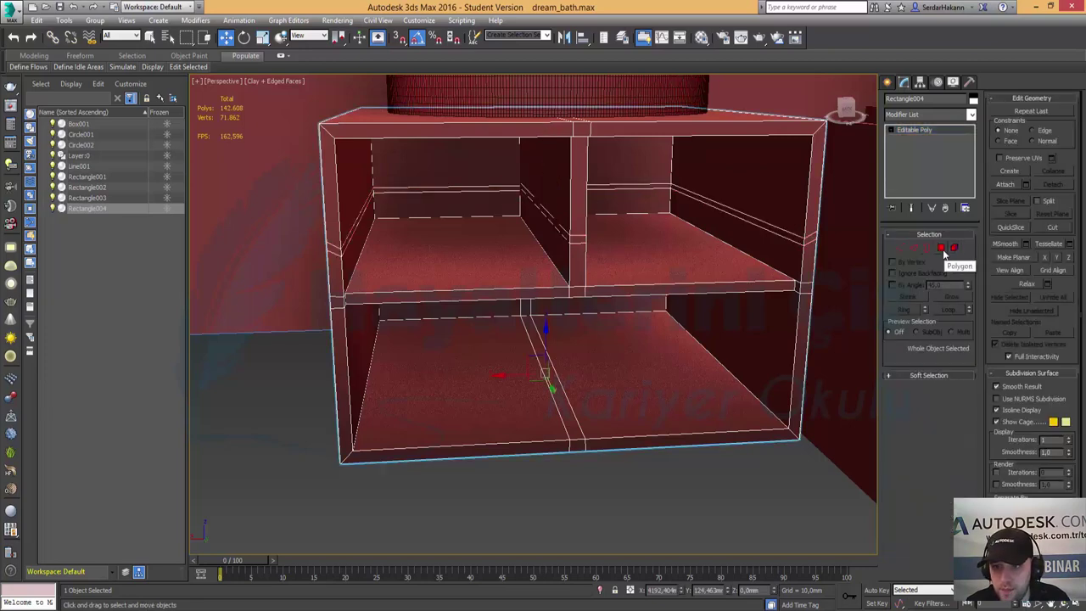
left_click(941, 247)
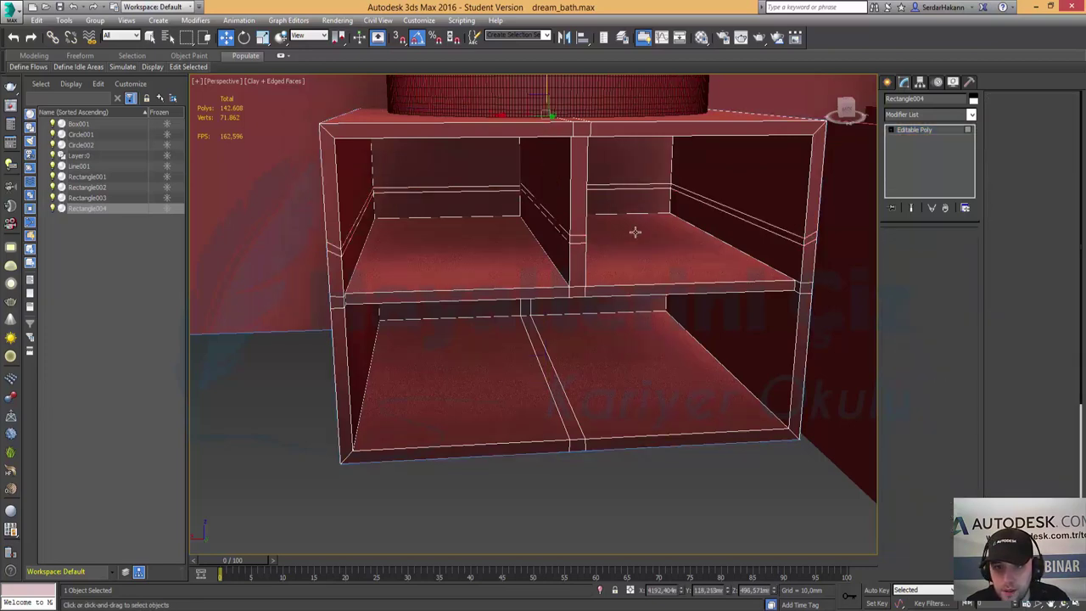
left_click(472, 189)
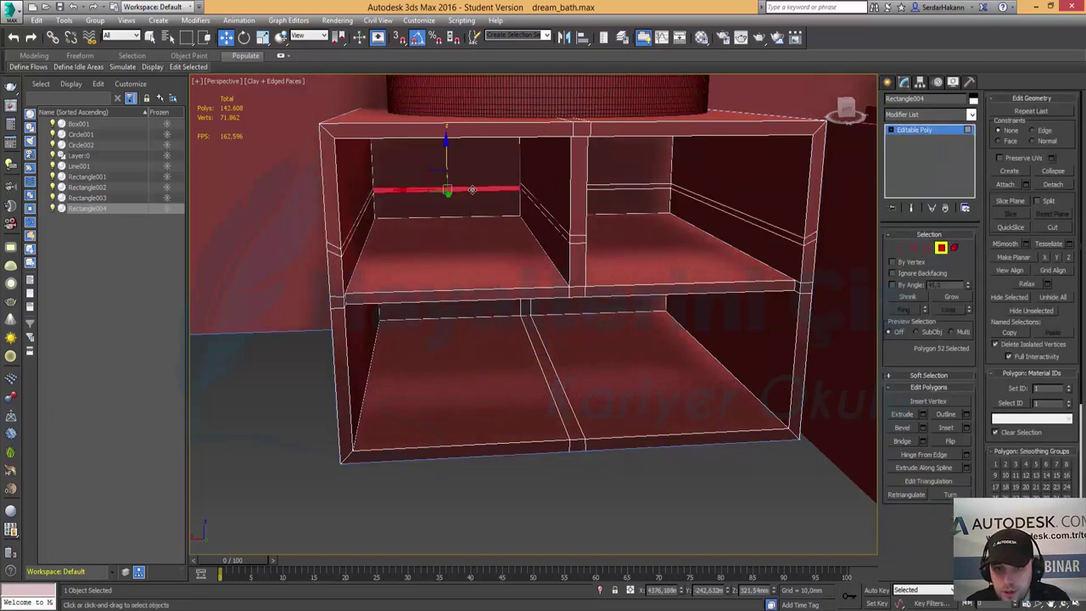
left_click(922, 414)
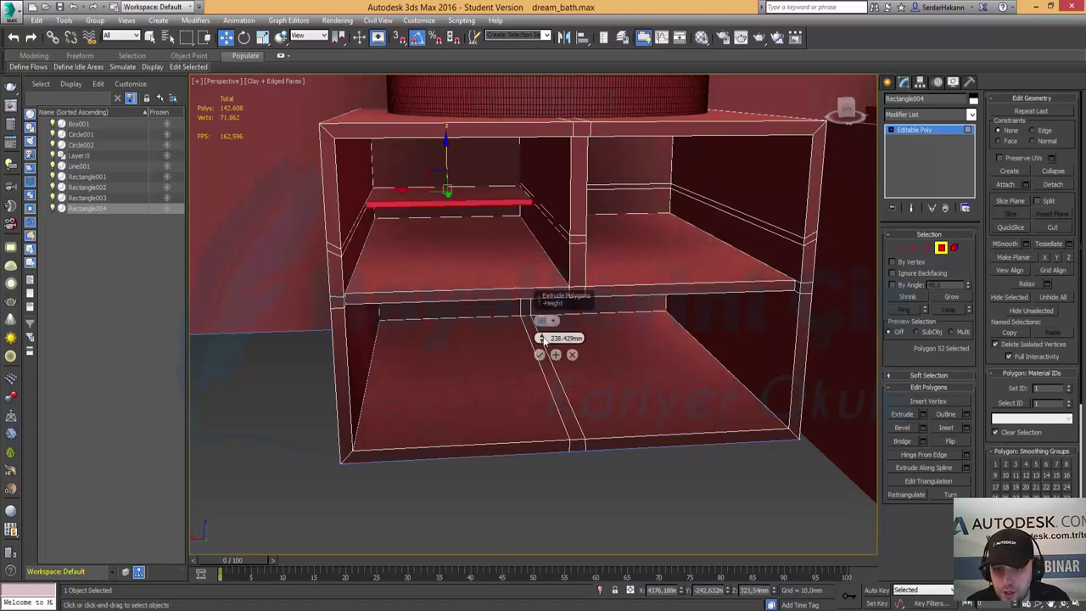
Extrude the back-wall strip 665.608 mm into a shelf, then zoom out in the four-view layout.
mouse_move(541, 338)
left_mouse_down()
mouse_move(532, 413)
mouse_move(712, 521)
mouse_move(734, 399)
left_mouse_up()
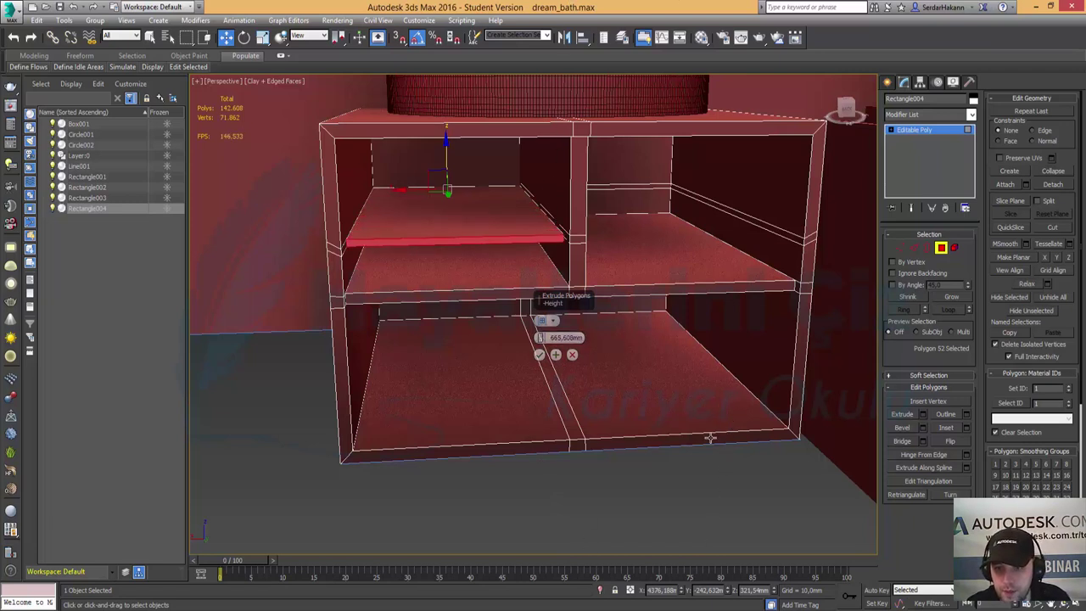
left_click(539, 355)
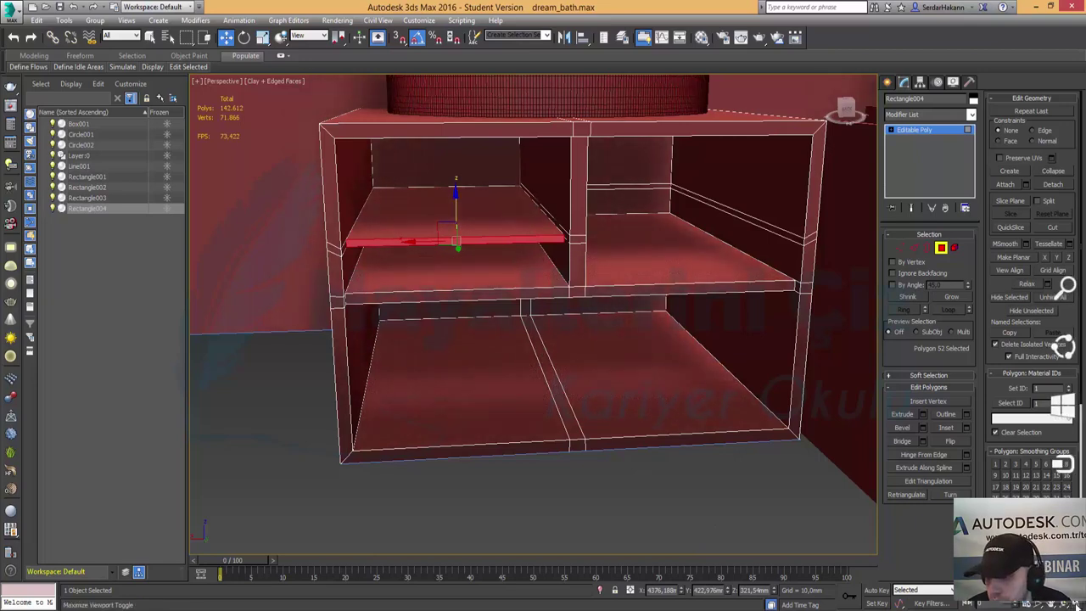
key("alt+w")
scroll(629, 219, "down", 3)
scroll(629, 219, "down", 3)
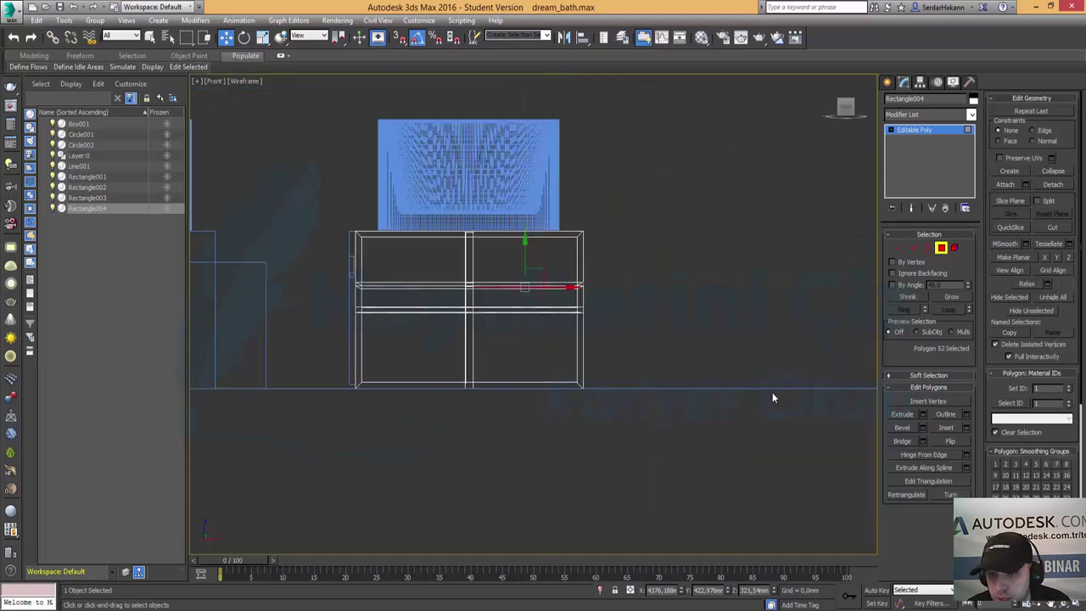
Raise the middle row of 36 vertices to lift the upper-left shelf, then maximize Perspective.
key("alt+w")
left_click(900, 248)
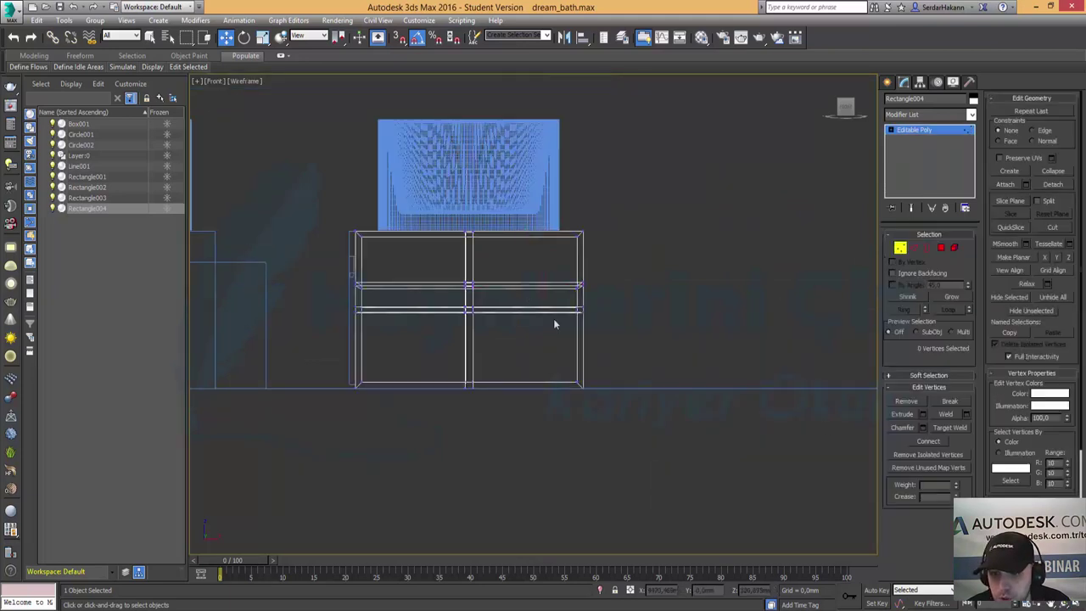
left_click_drag(330, 277, 641, 299)
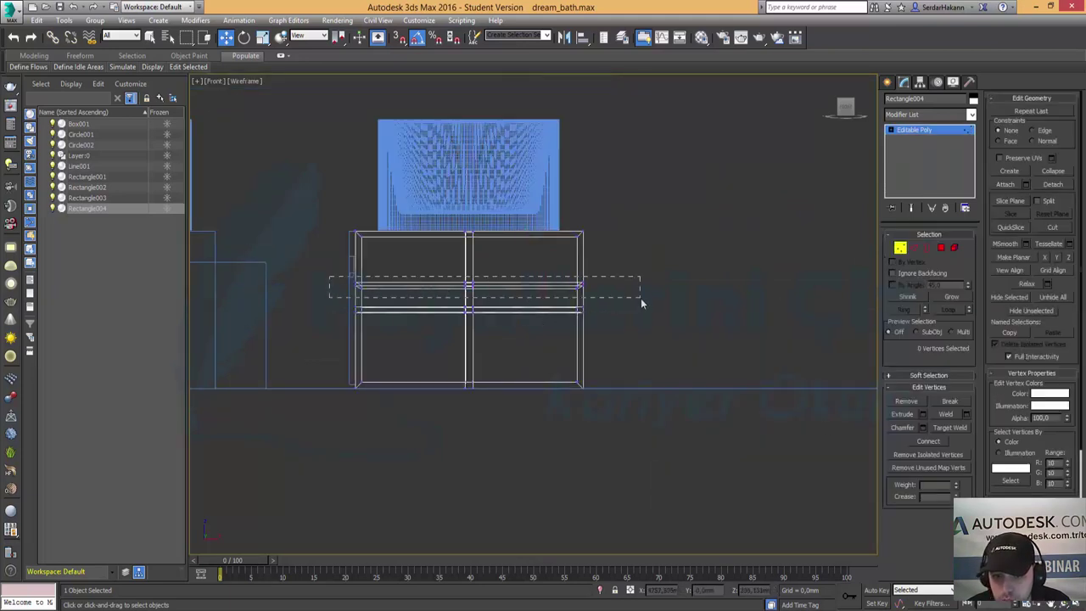
left_click_drag(474, 257, 475, 248)
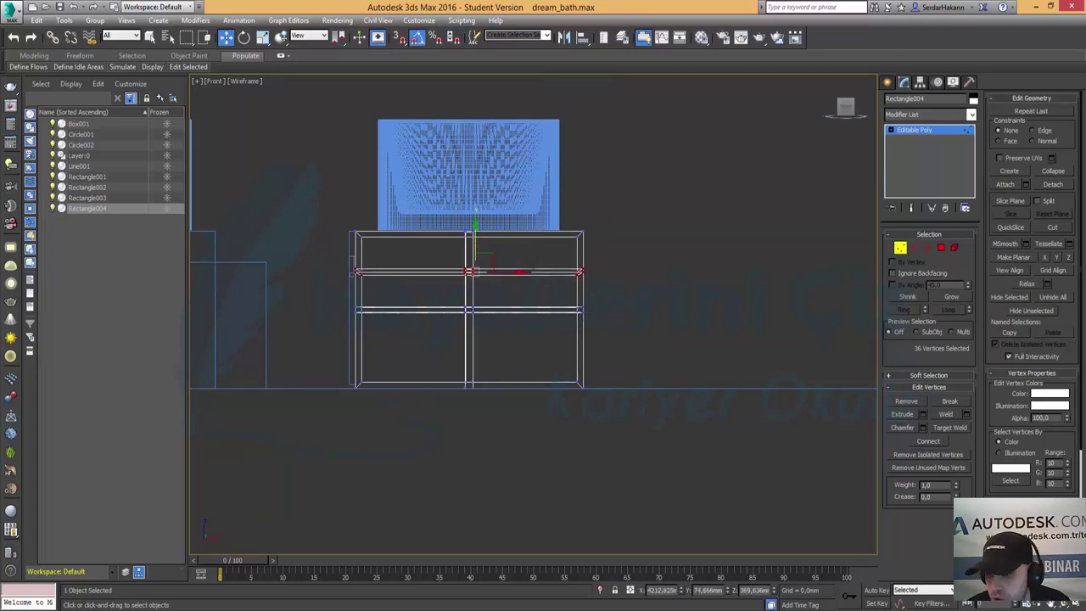
key("alt+w")
middle_click(708, 403)
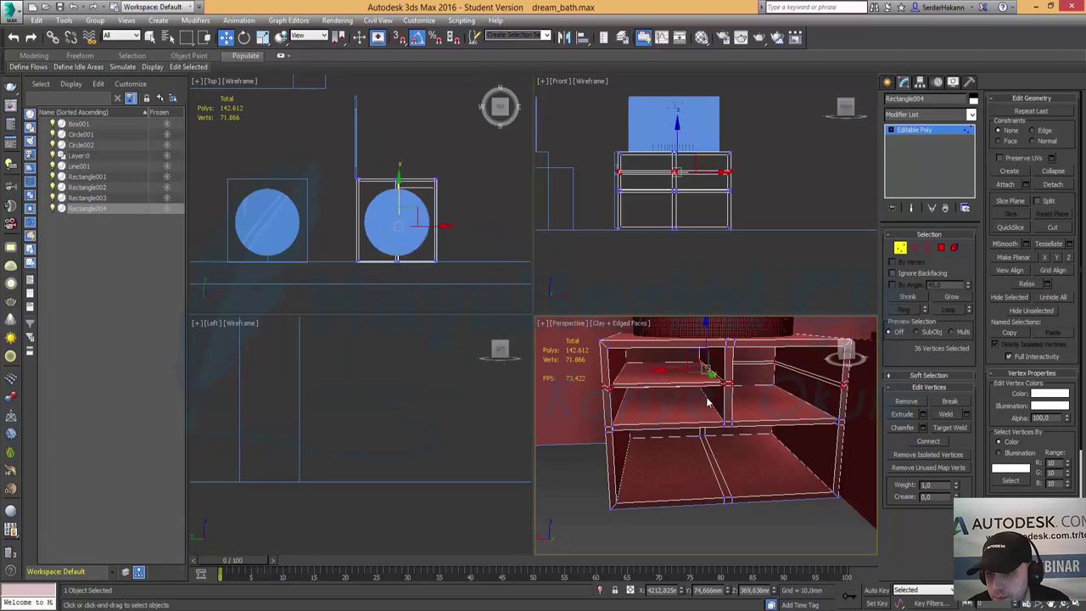
key("alt+w")
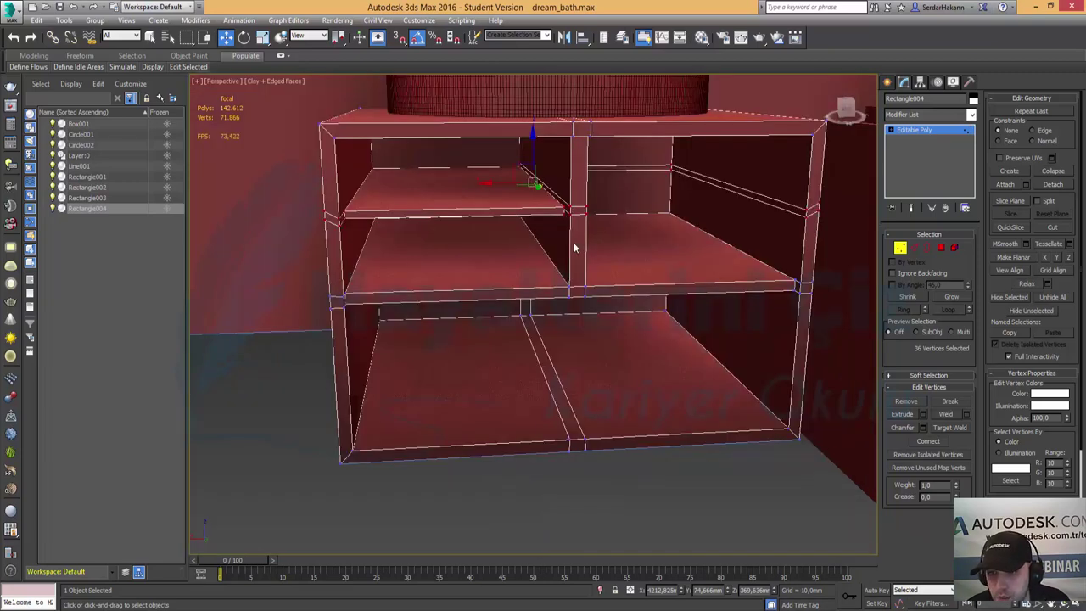
Leave vertex editing, orbit lower, and switch to a maximized Front view of the cabinet.
left_click(899, 248)
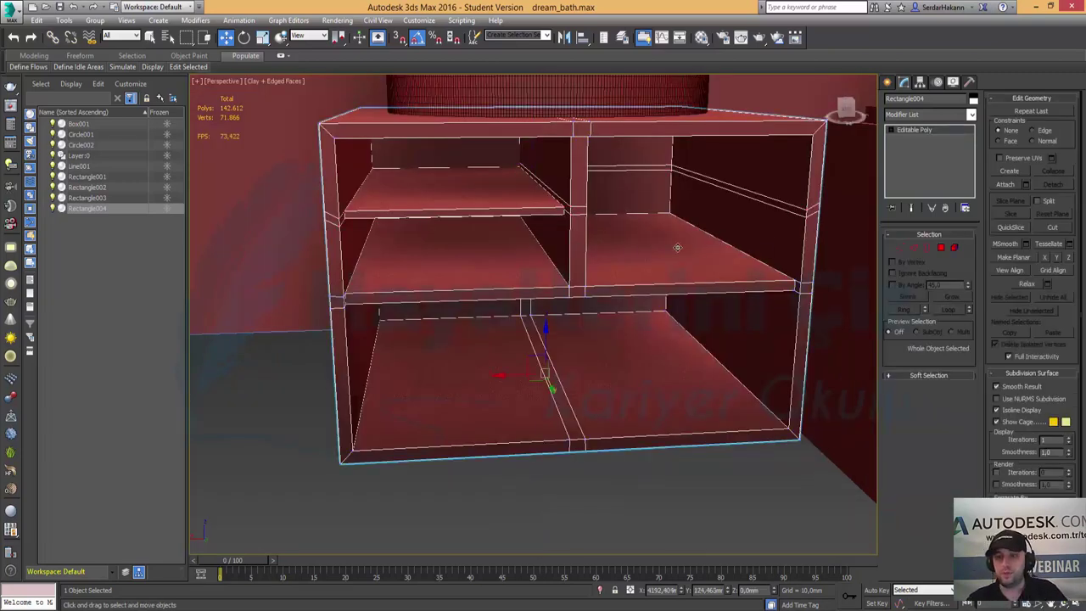
middle_click_drag(501, 288, 294, 227, "alt")
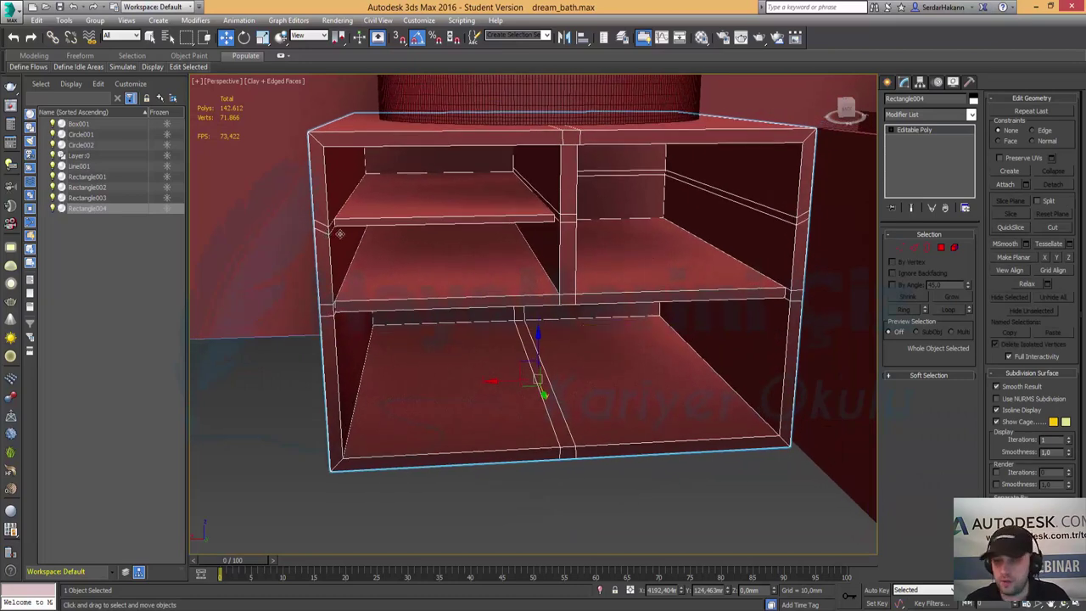
key("alt+w")
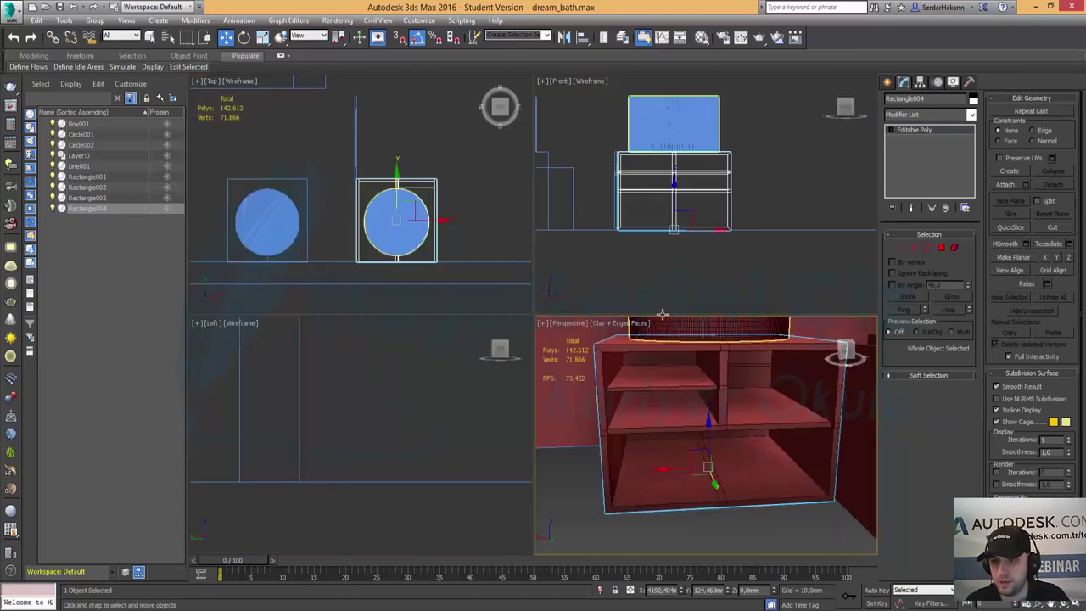
right_click(712, 156)
key("alt+w")
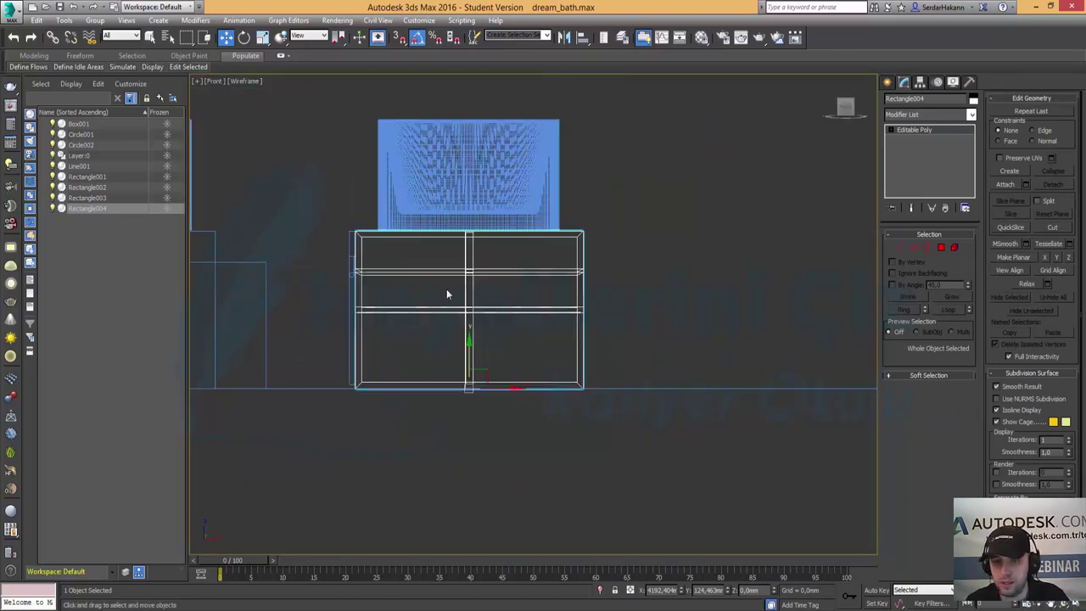
Frame the cabinet in Front view and lower the shelf's left-end vertices about 10 mm.
key("z")
left_click(900, 248)
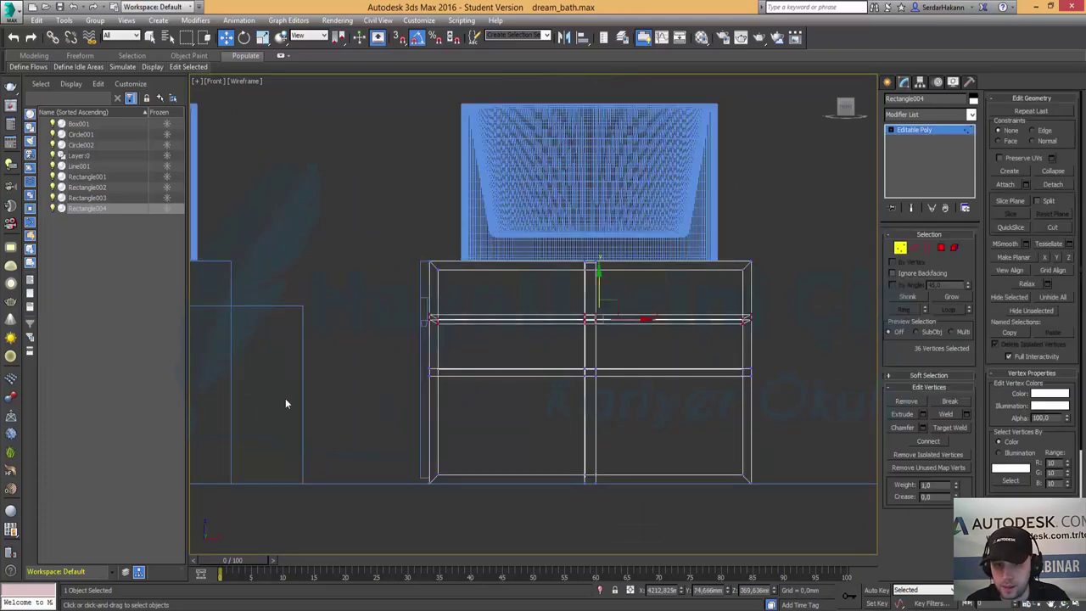
scroll(425, 357, "up", 3)
scroll(425, 352, "up", 3)
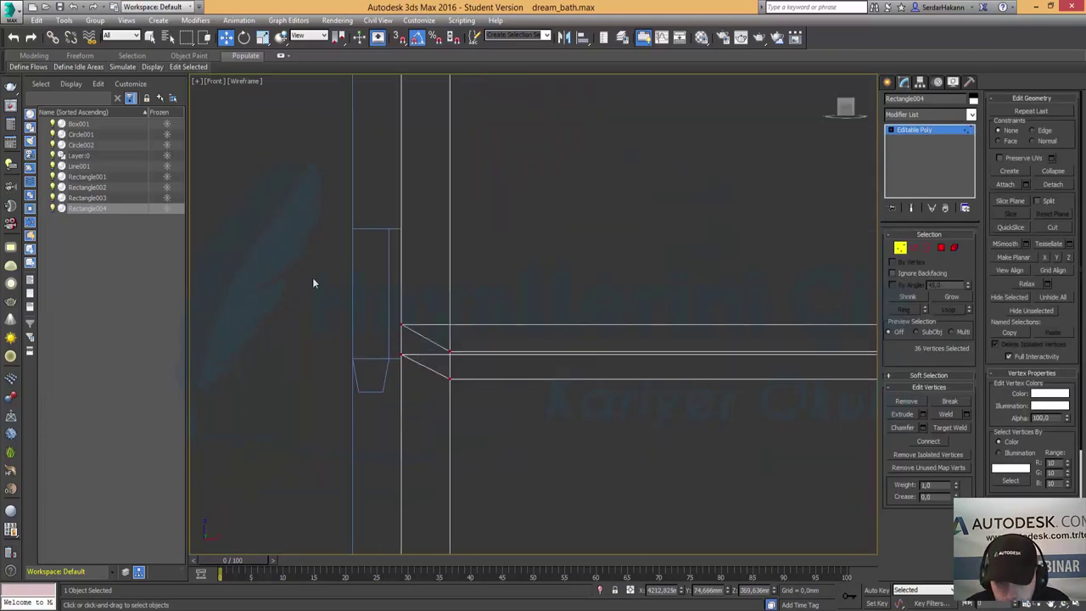
left_click_drag(299, 272, 426, 382)
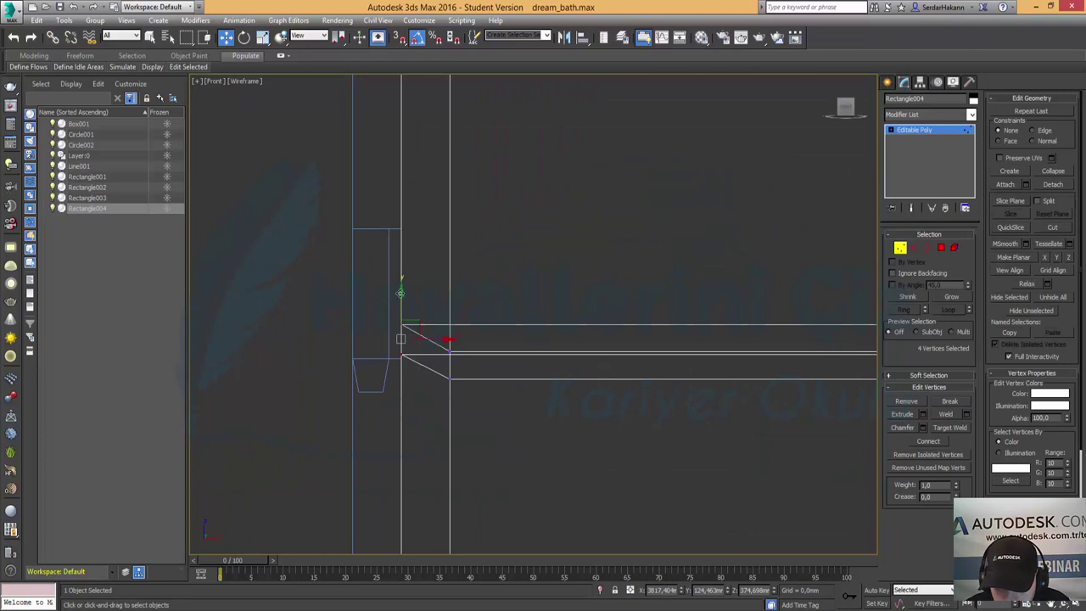
left_click_drag(399, 292, 405, 319)
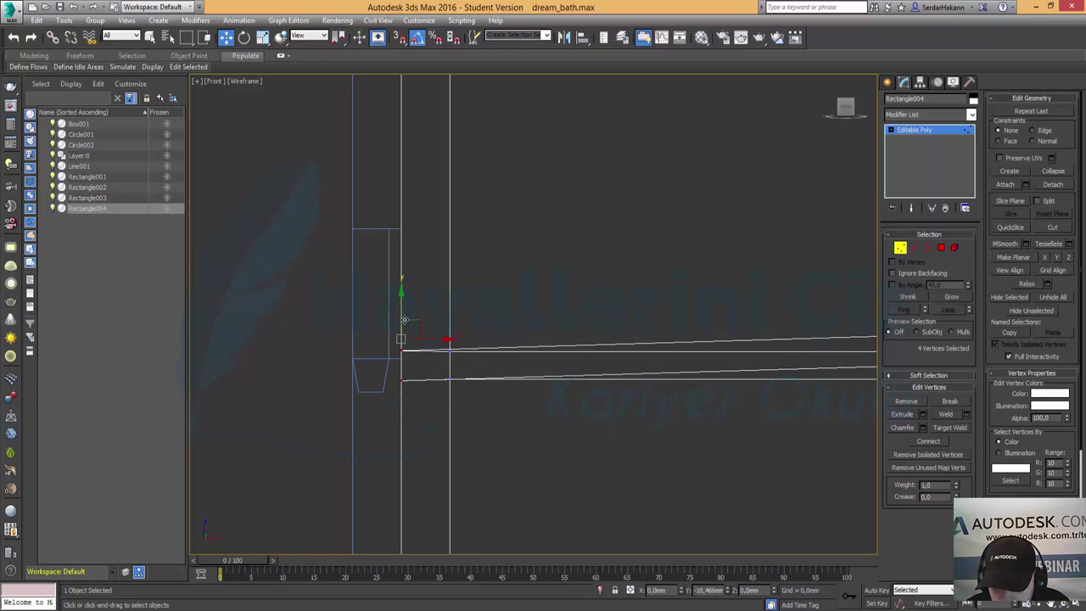
left_click_drag(405, 320, 410, 319)
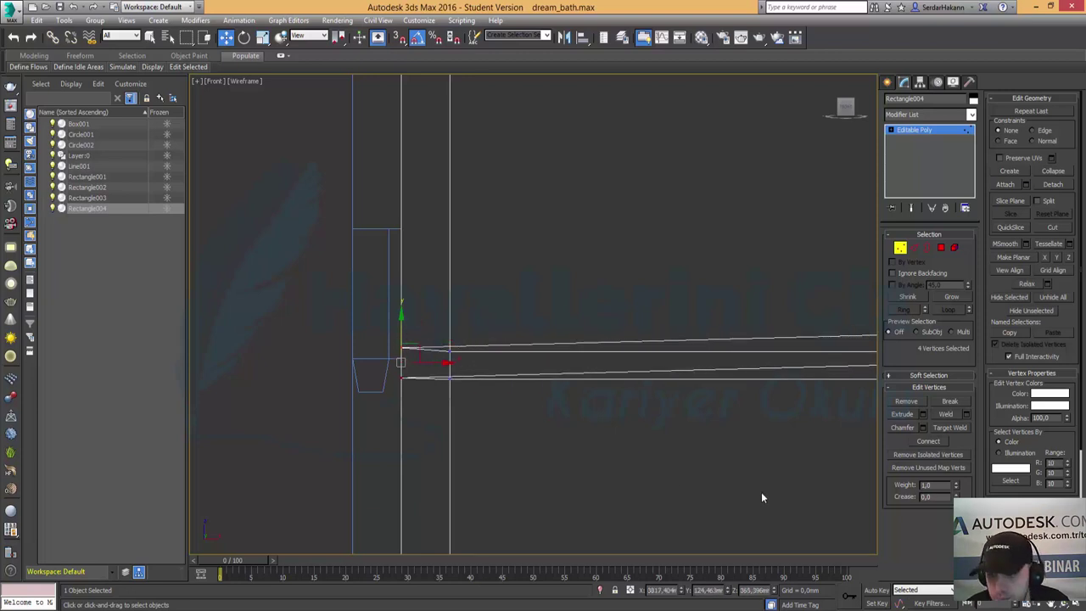
Lower the shelf vertices at the centre divider, then restore the four viewports.
middle_click_drag(761, 492, 88, 410)
middle_click_drag(668, 274, 181, 339)
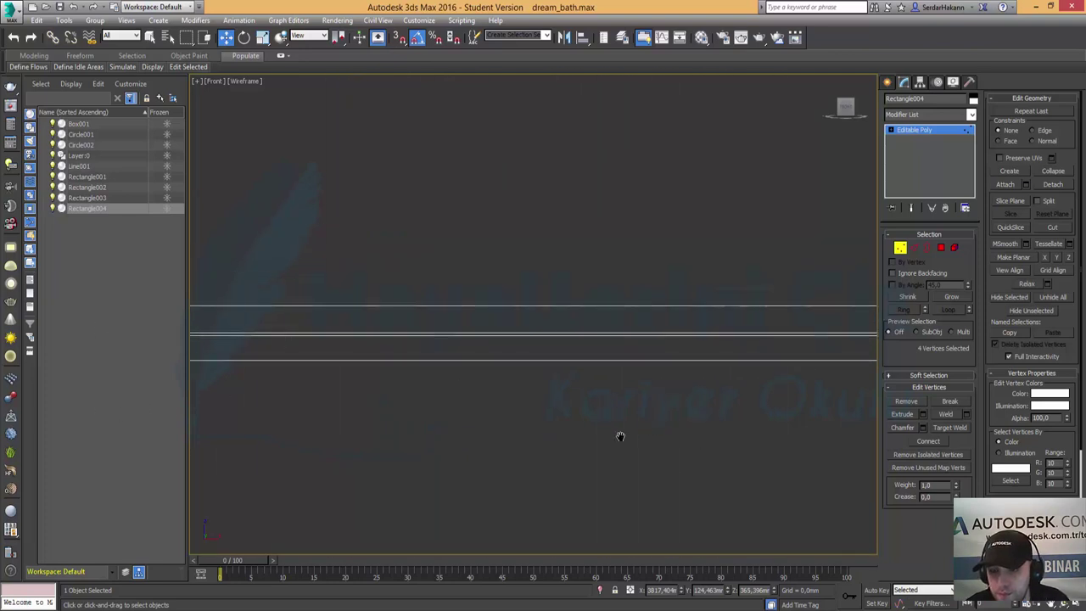
mouse_move(620, 436)
middle_mouse_down()
mouse_move(520, 374)
mouse_move(516, 334)
mouse_move(483, 311)
middle_mouse_up()
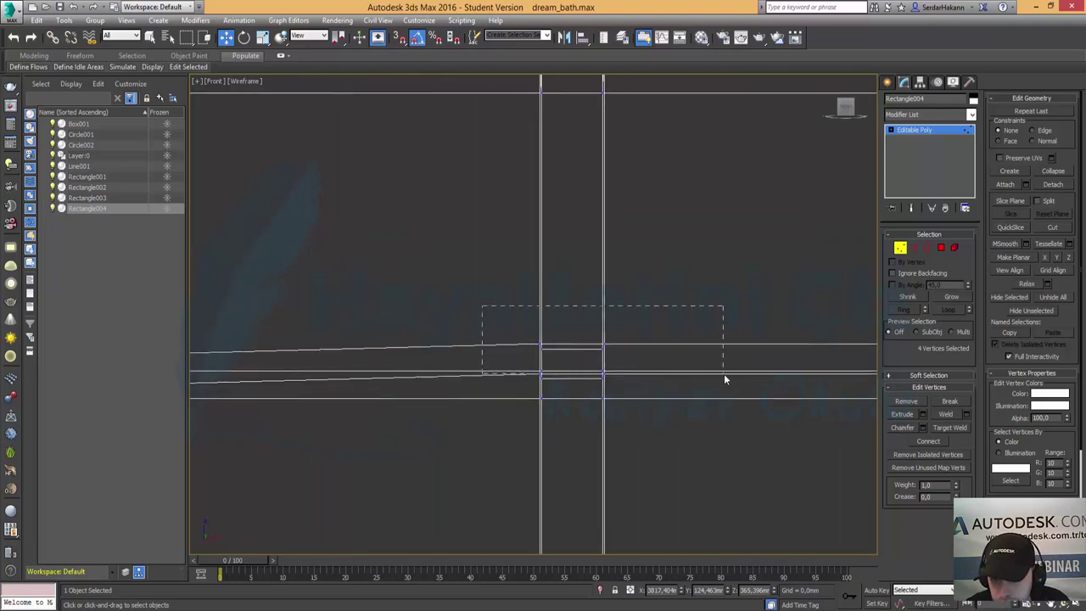
left_click_drag(694, 370, 694, 370)
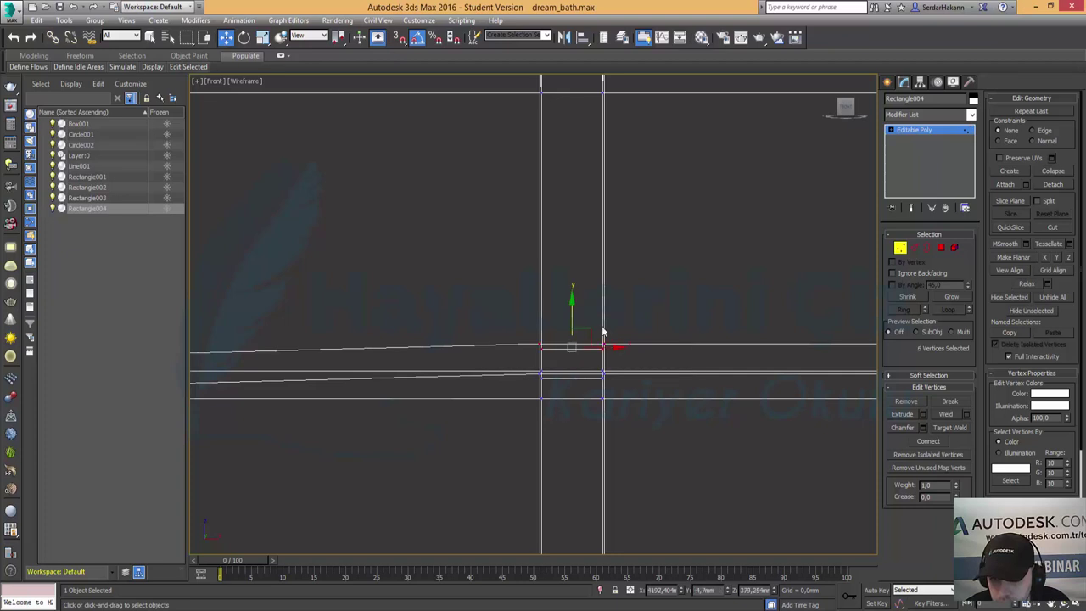
left_click_drag(570, 316, 570, 332)
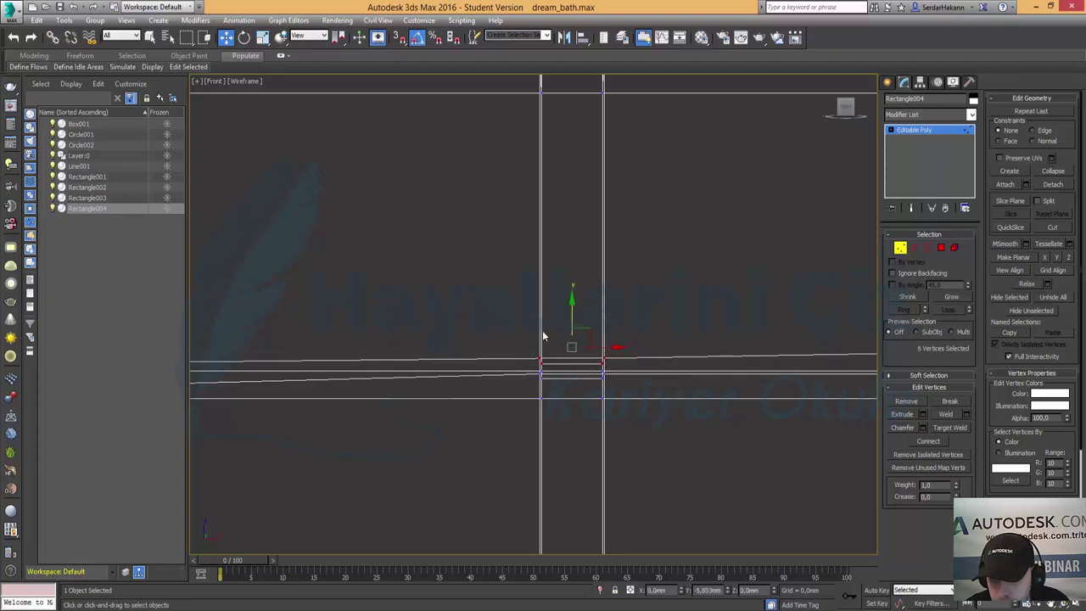
mouse_move(468, 327)
left_mouse_down()
mouse_move(667, 410)
mouse_move(657, 388)
left_mouse_up()
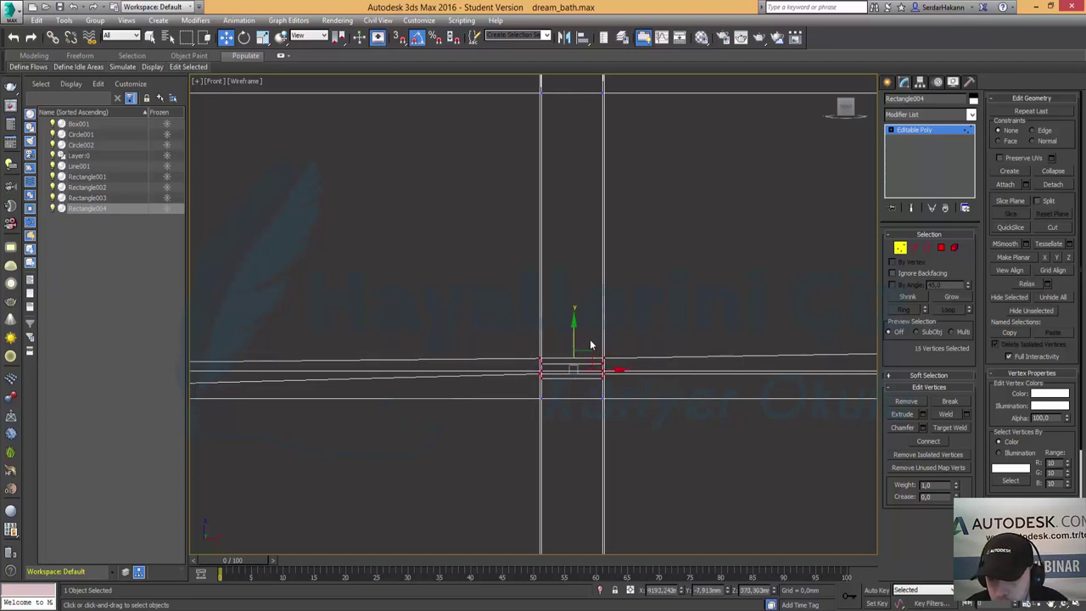
key("ctrl+z")
key("ctrl+z")
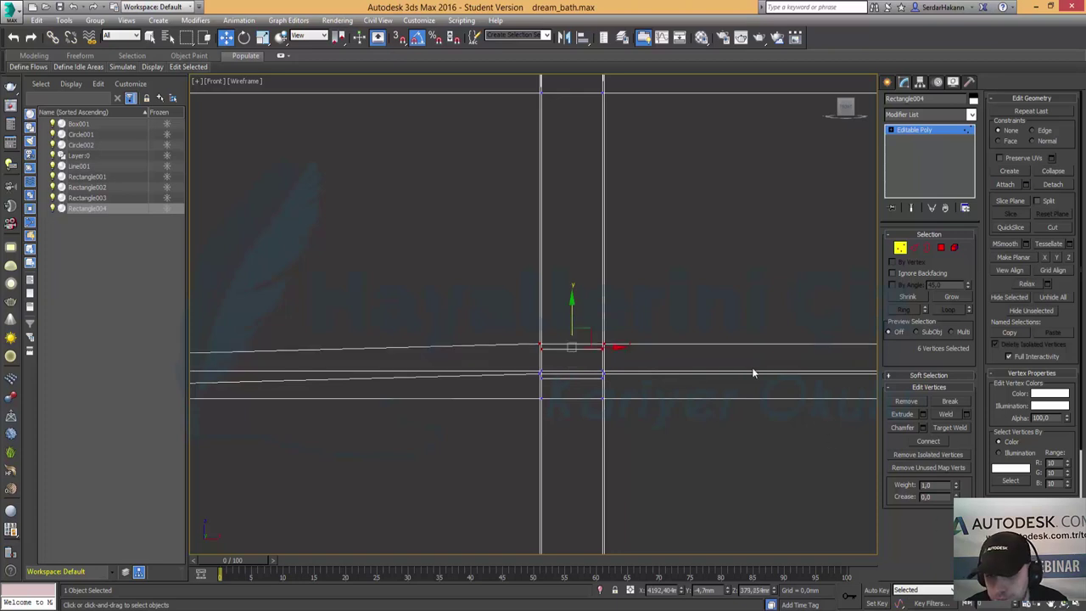
middle_click_drag(713, 370, 283, 303)
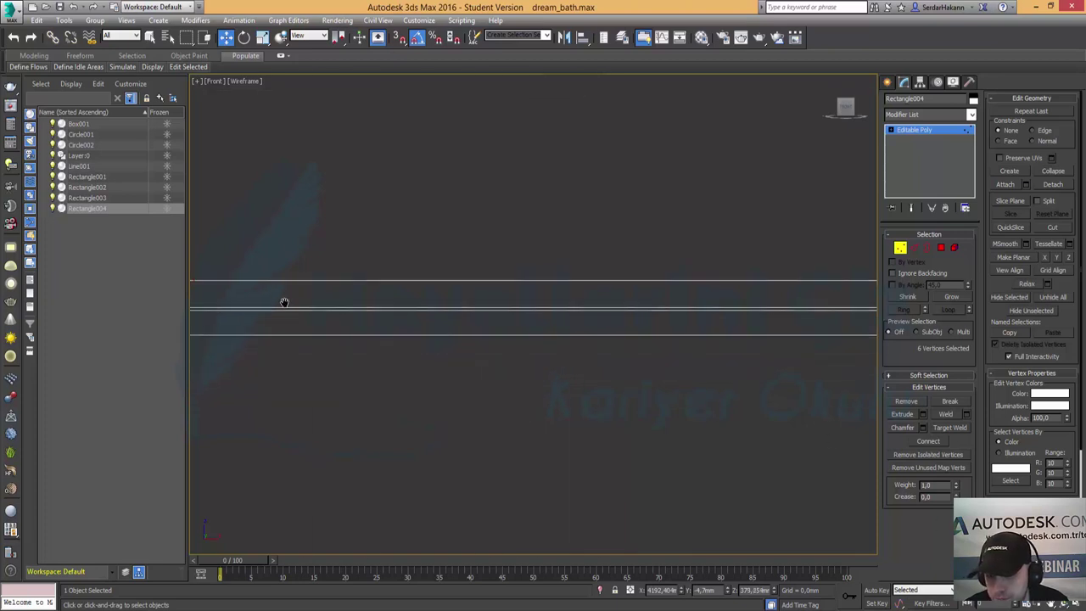
left_click(1075, 601)
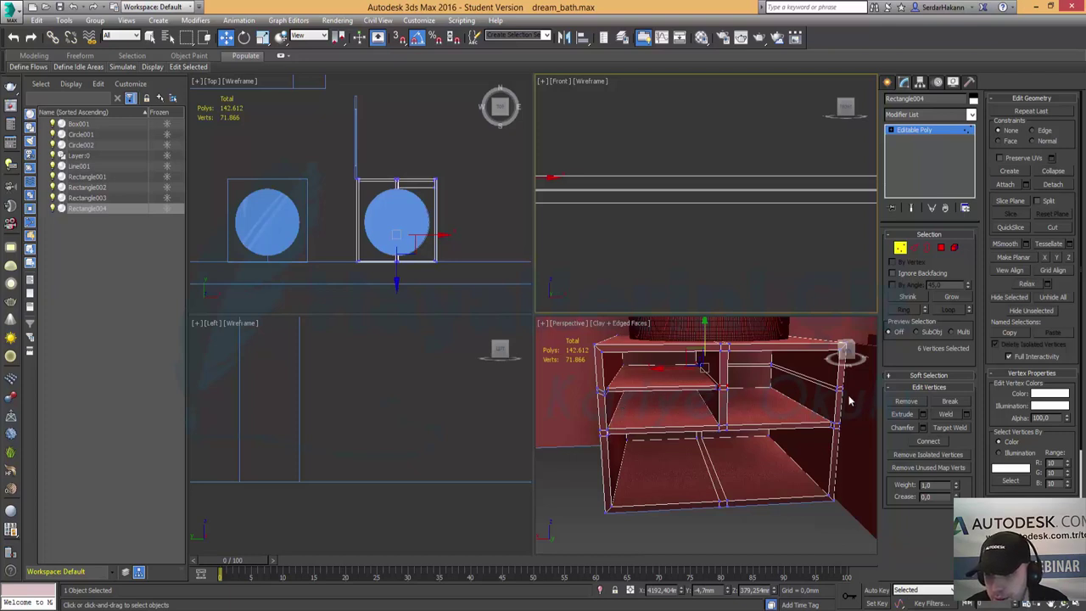
Lower the shelf-corner vertices and nudge two shelf-edge vertices slightly upward.
middle_click_drag(688, 225, 786, 222)
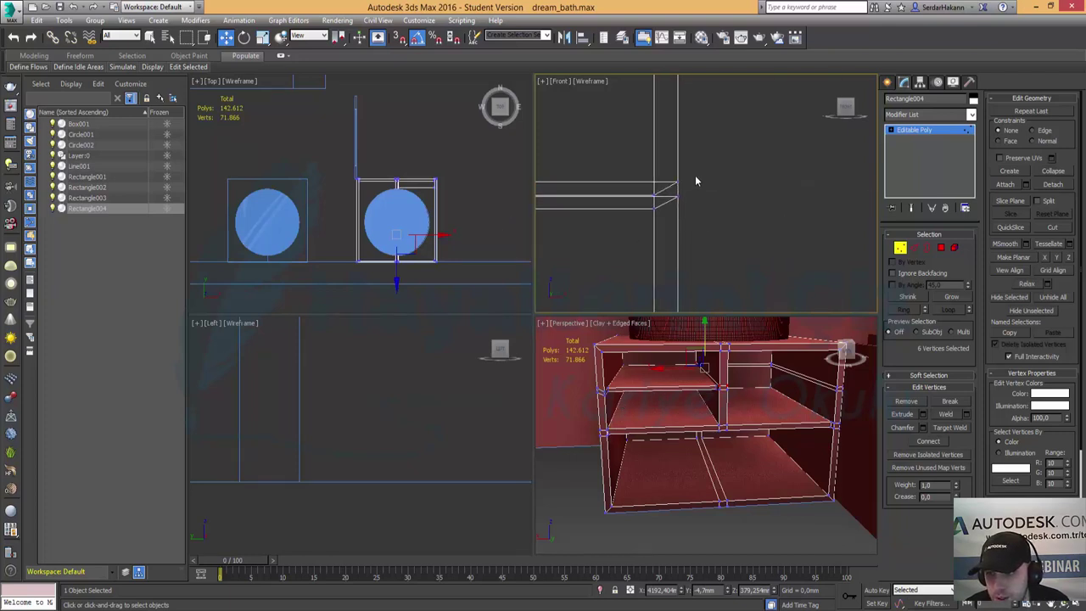
left_click_drag(653, 229, 653, 227)
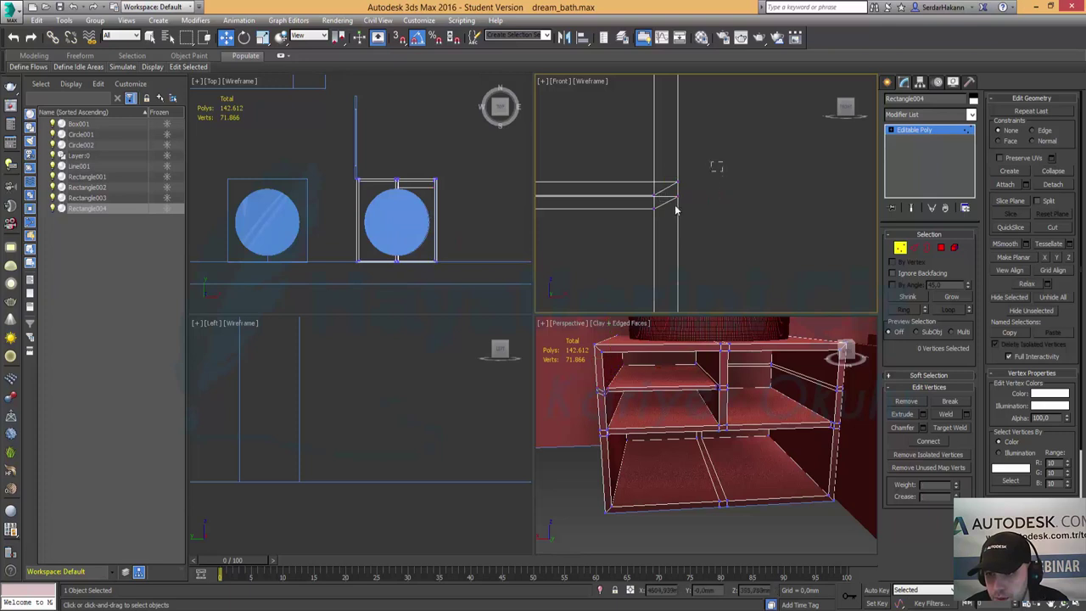
left_click_drag(677, 159, 675, 172)
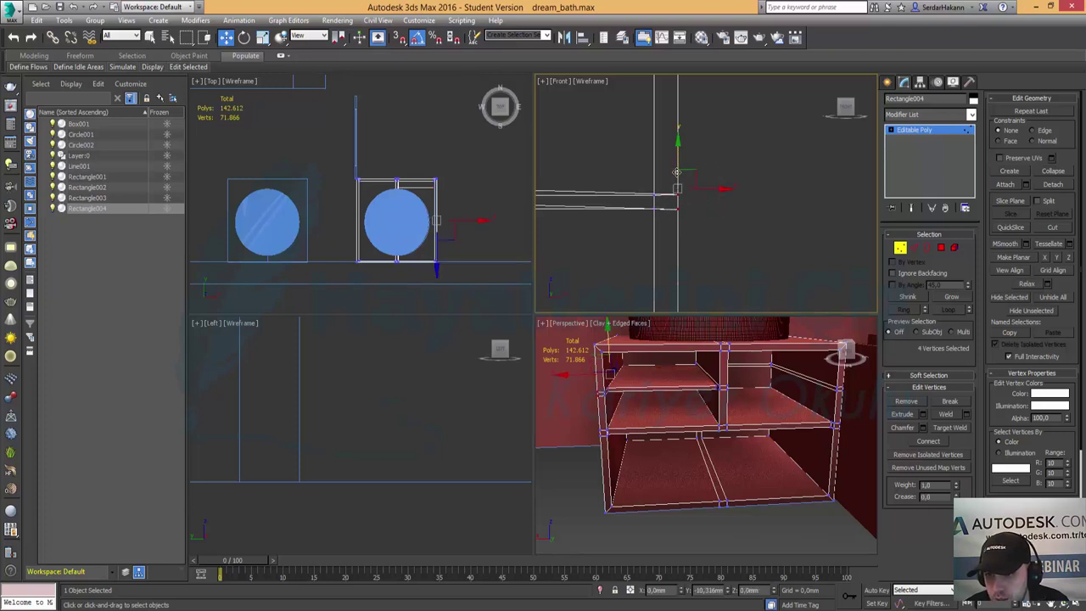
right_click(728, 405)
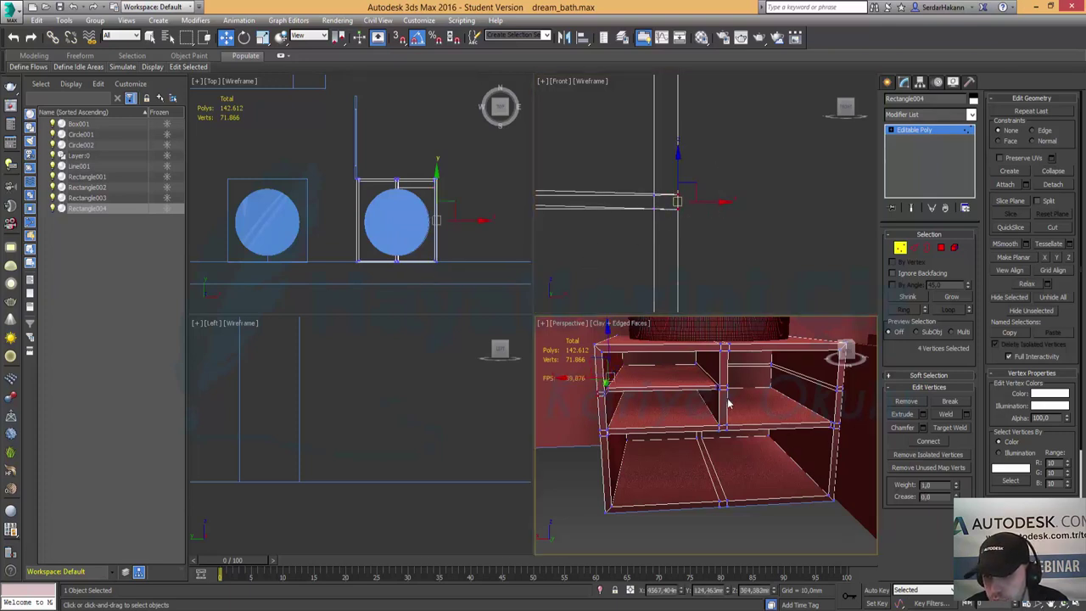
scroll(726, 404, "up", 3)
scroll(725, 403, "up", 3)
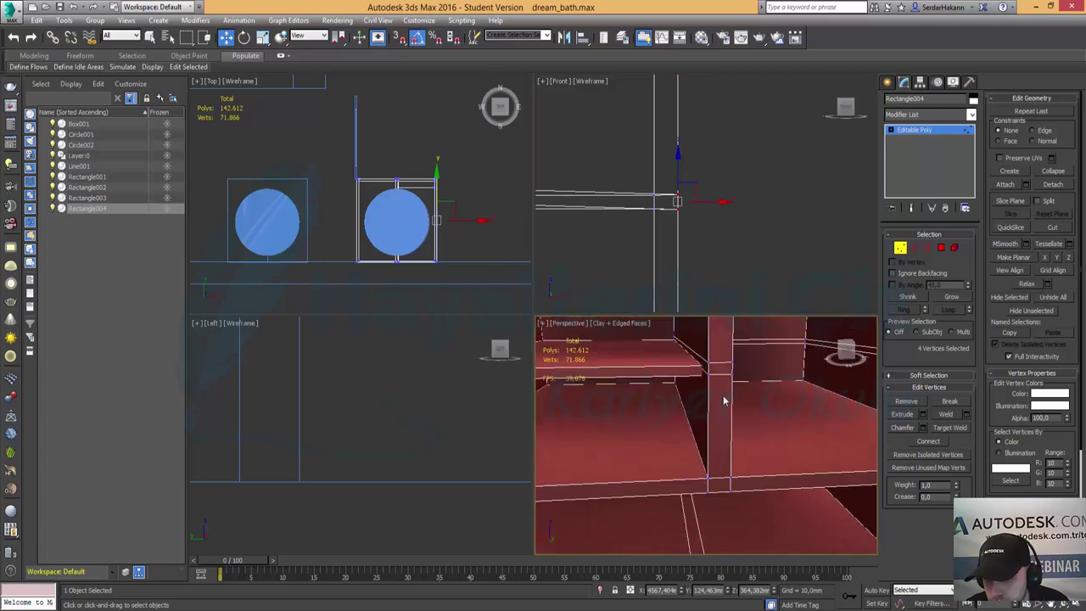
left_click(701, 368)
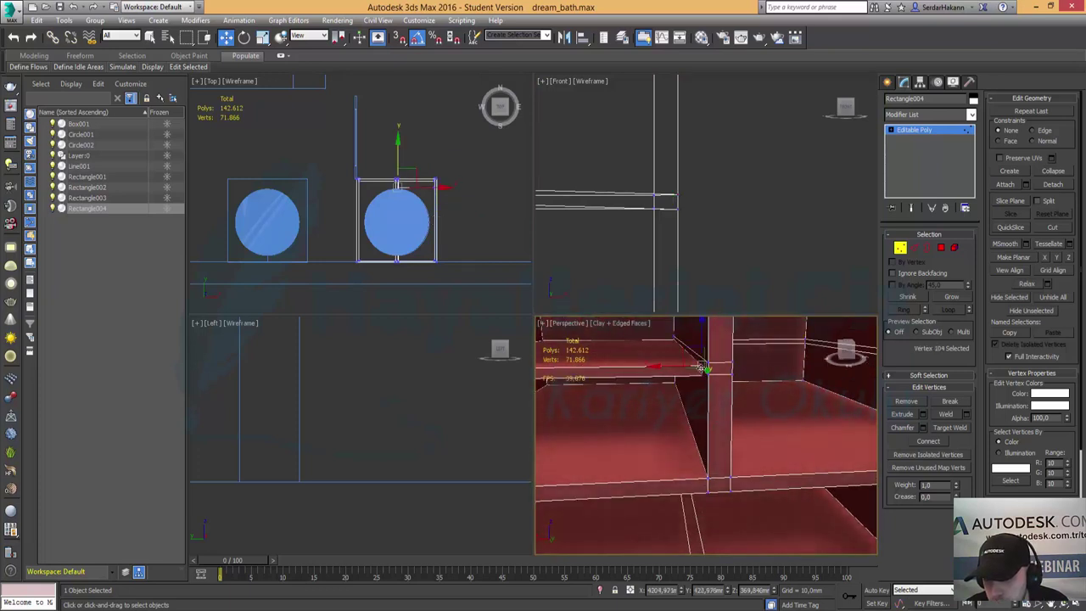
left_click_drag(701, 373, 703, 386)
mouse_move(661, 289)
middle_mouse_down()
mouse_move(829, 262)
mouse_move(591, 259)
mouse_move(770, 266)
middle_mouse_up()
scroll(720, 207, "up", 1)
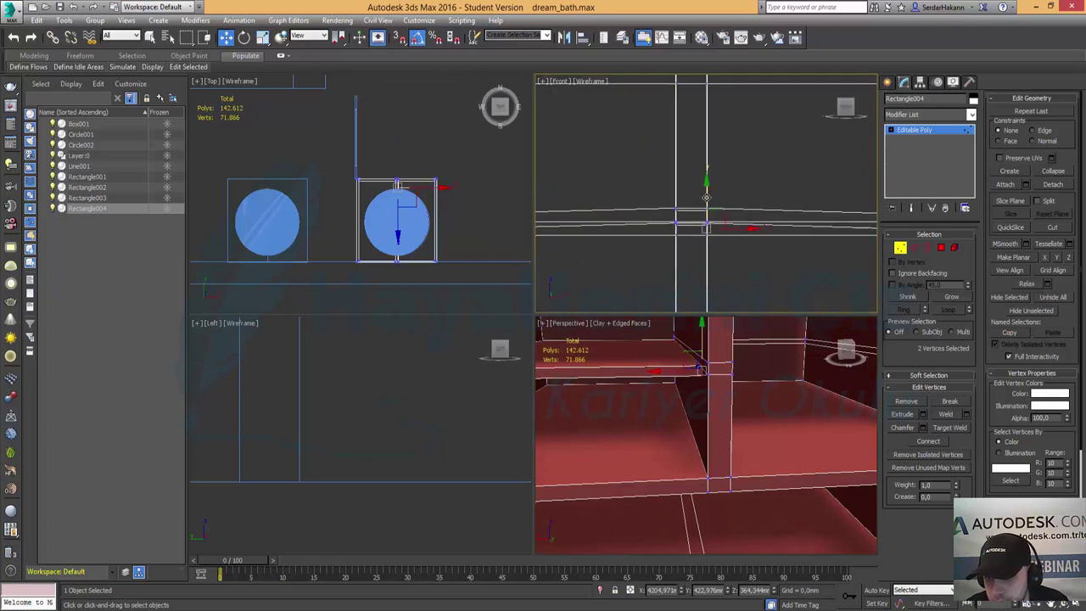
left_click_drag(706, 197, 707, 188)
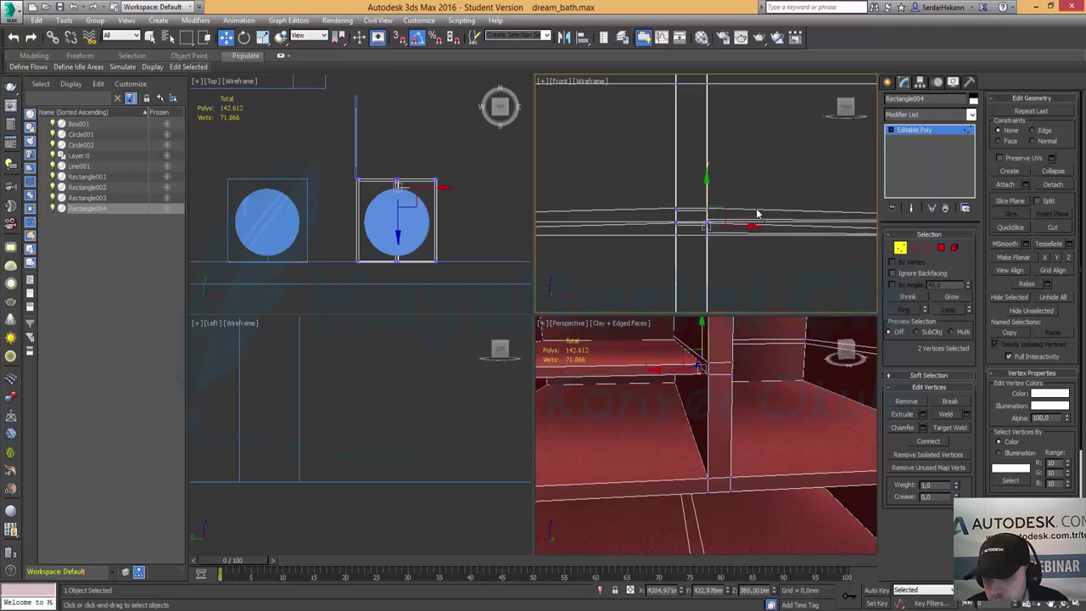
Select pairs of shelf-edge vertices and move them down to lower the edge slightly.
left_click(720, 211)
left_click(707, 209)
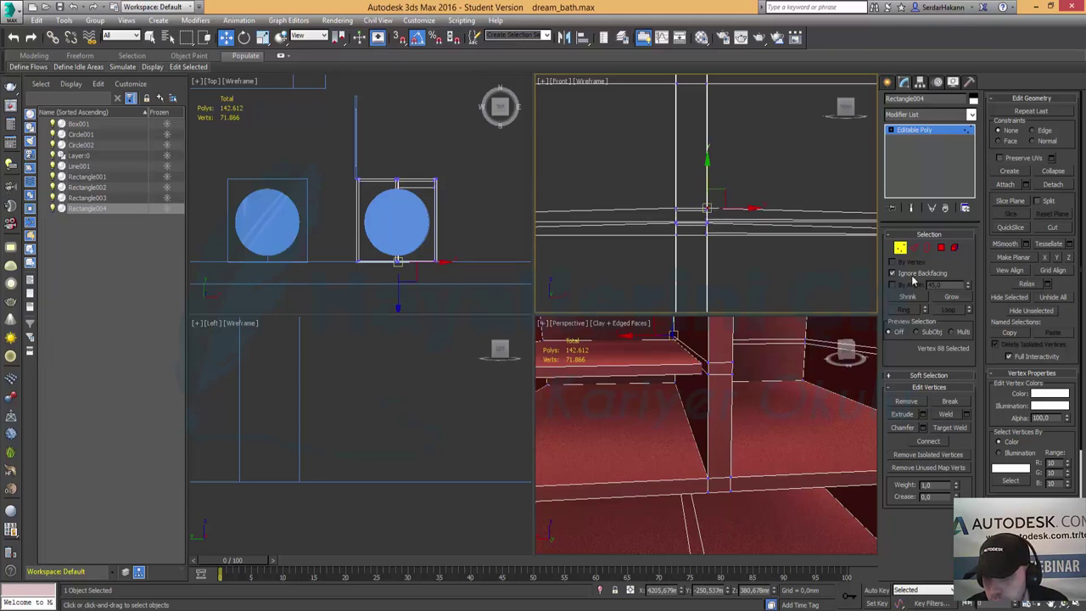
left_click(676, 207, "ctrl")
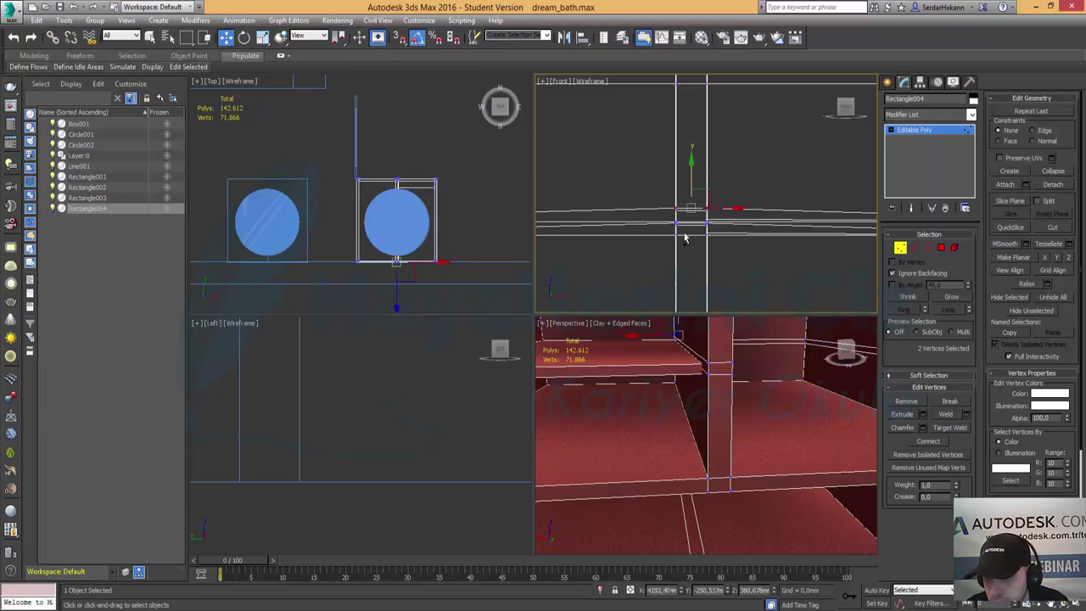
left_click_drag(691, 193, 686, 222)
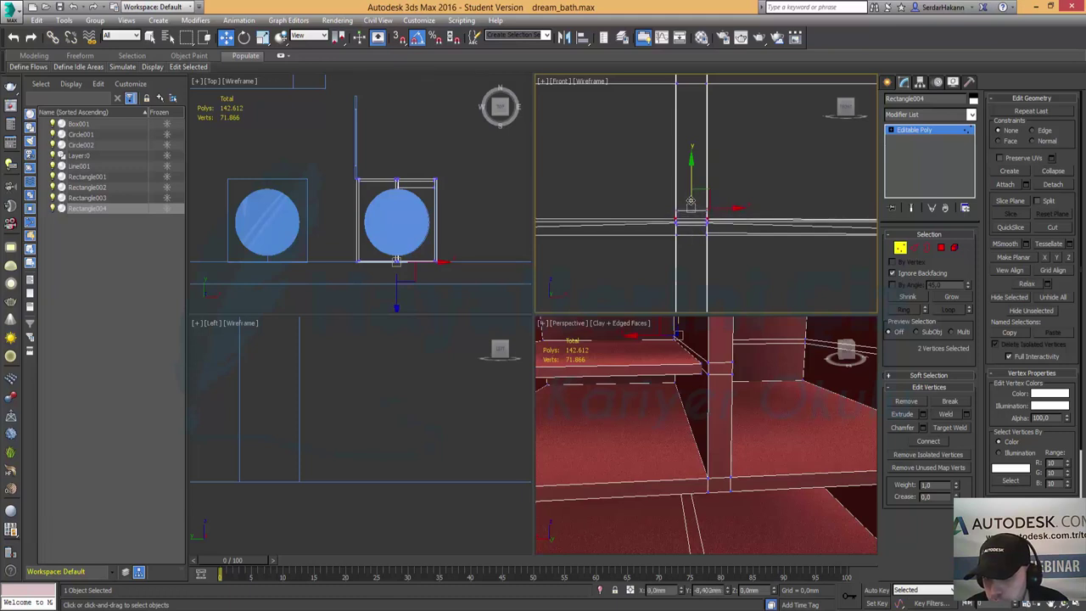
scroll(682, 235, "up", 5)
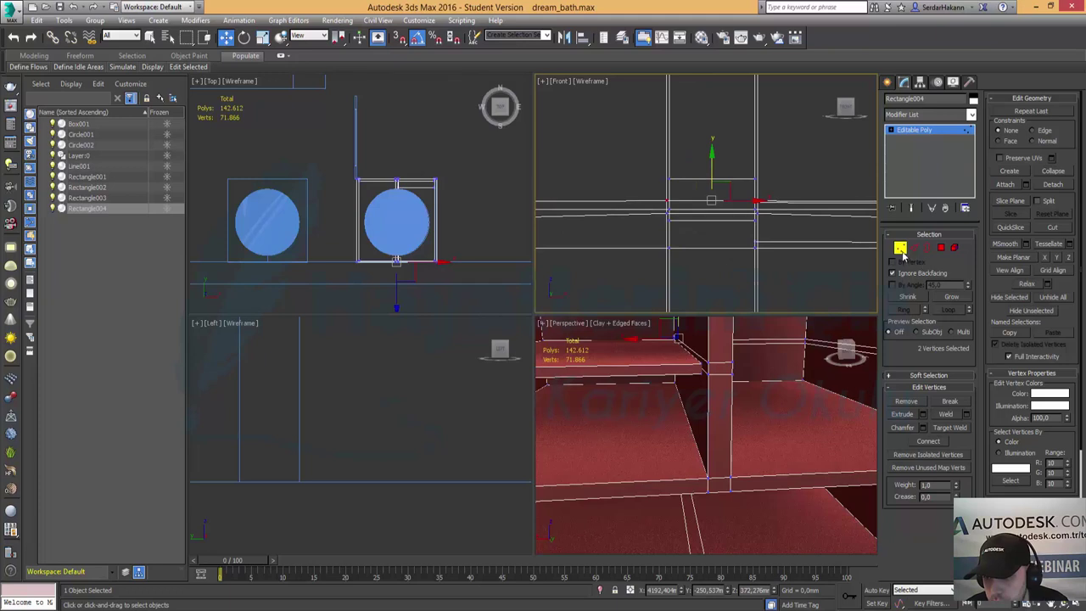
left_click(667, 213)
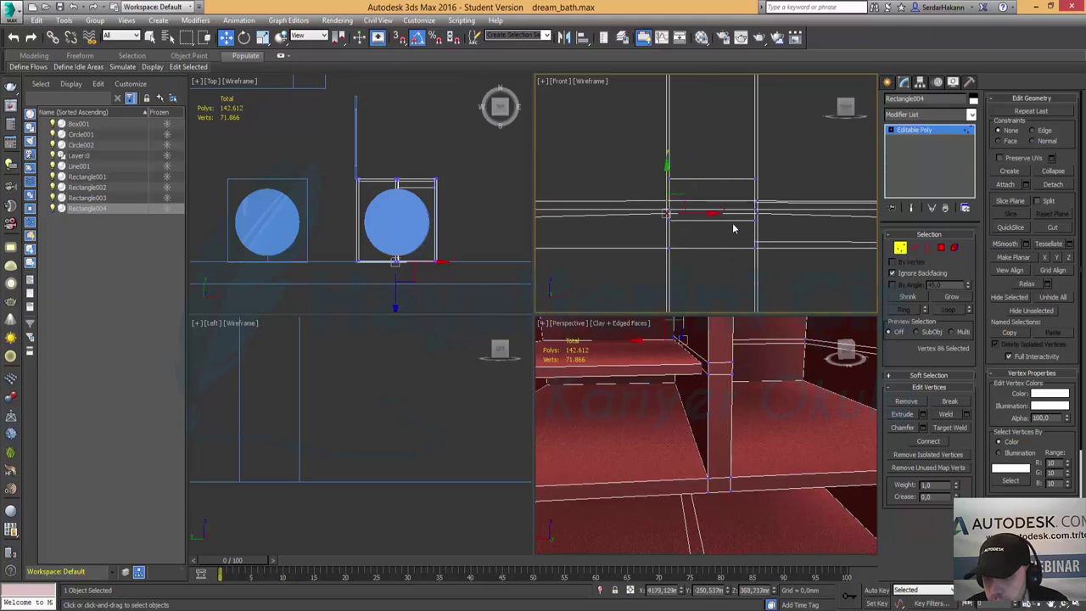
left_click(756, 213, "ctrl")
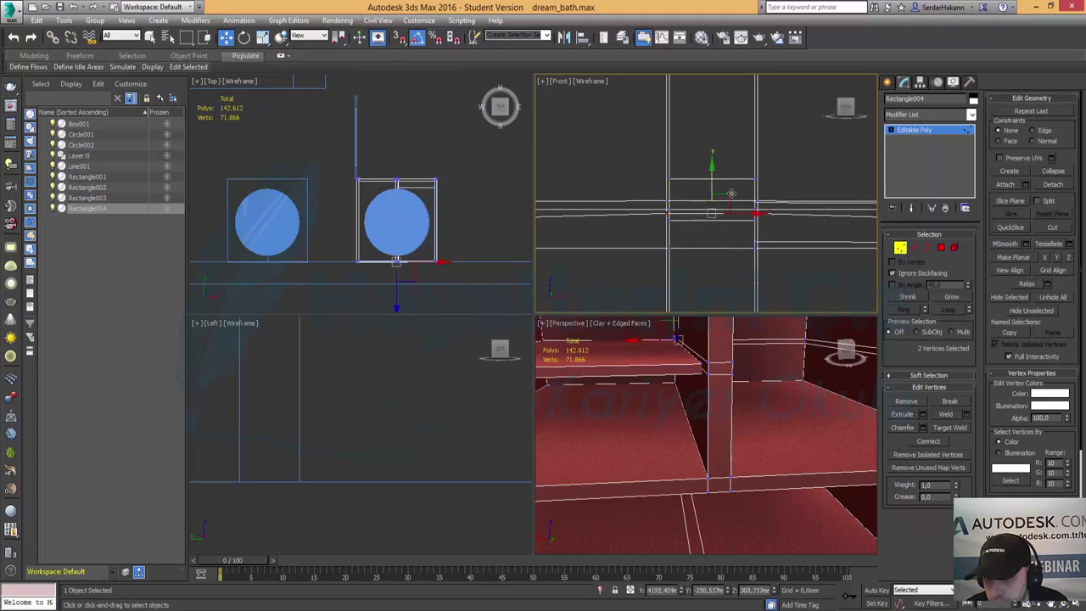
left_click_drag(714, 191, 715, 245)
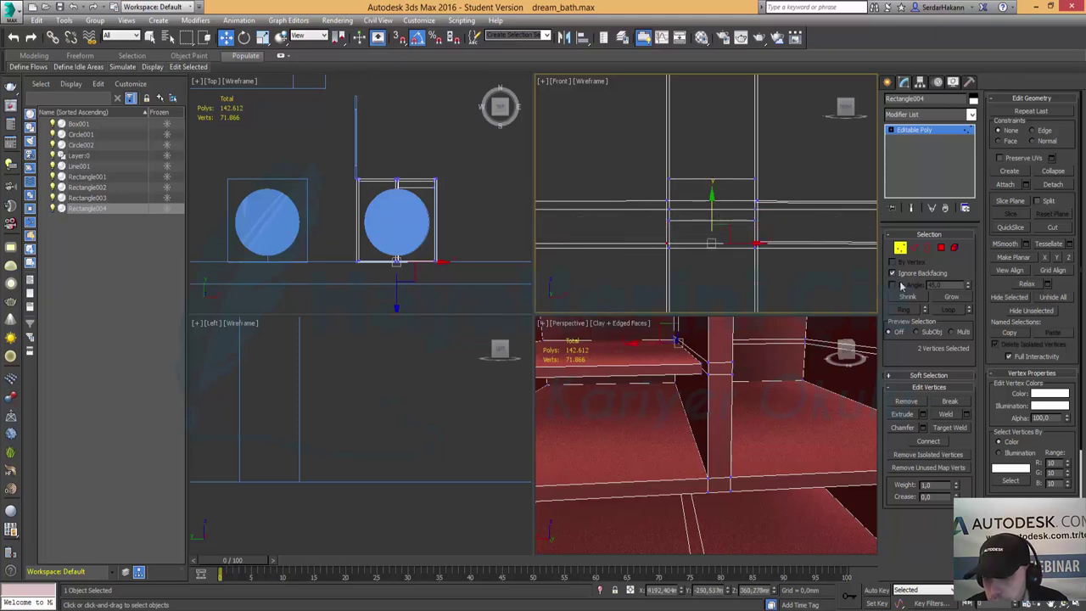
Exit Vertex mode on Rectangle004 and zoom the view back out.
left_click(900, 248)
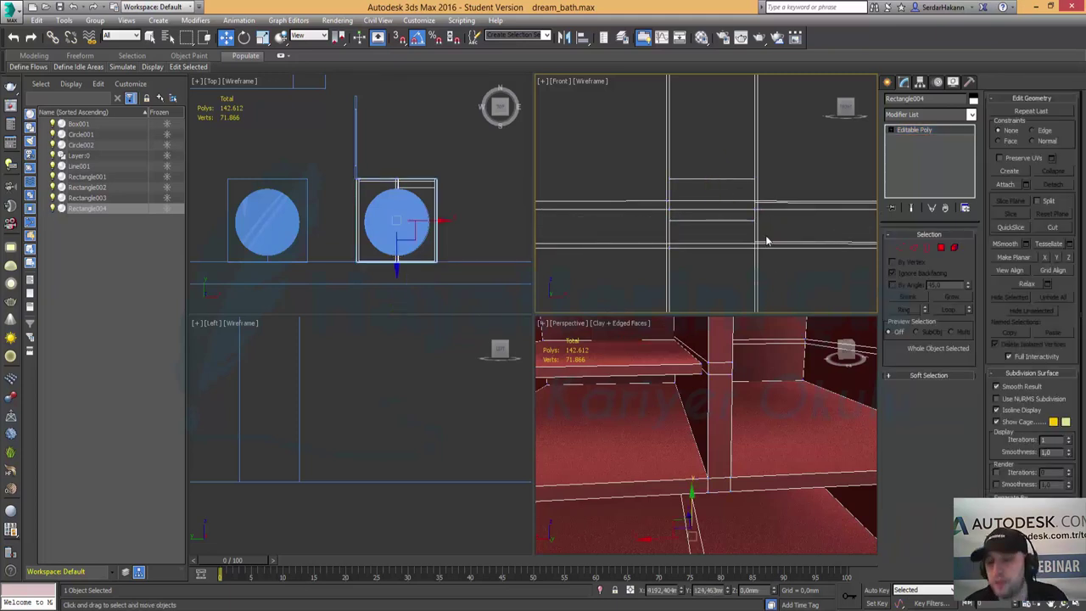
scroll(761, 236, "up", 3)
scroll(760, 235, "down", 4)
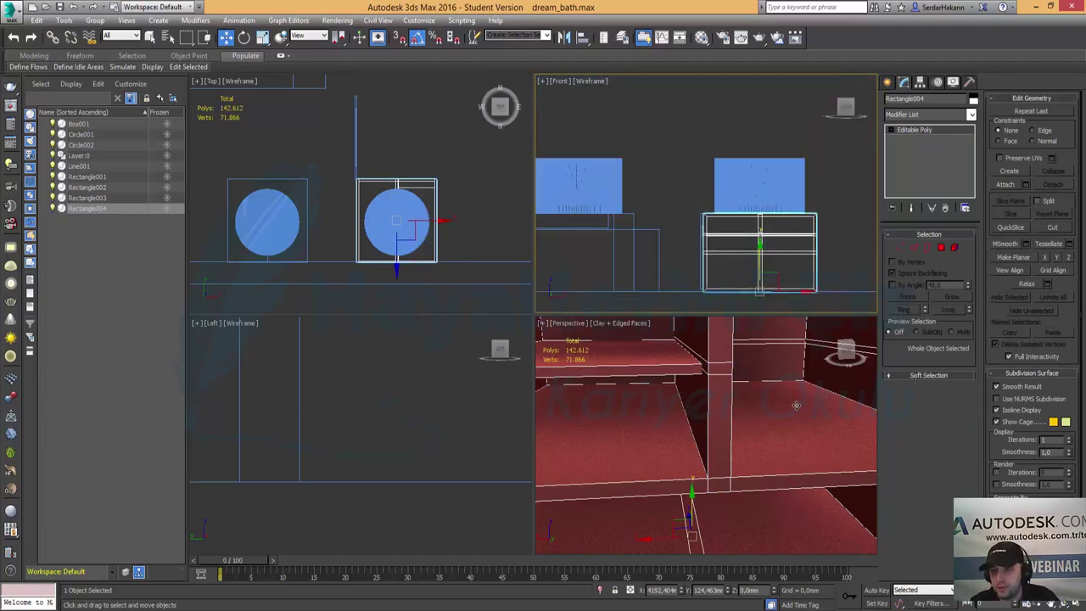
scroll(795, 411, "down", 5)
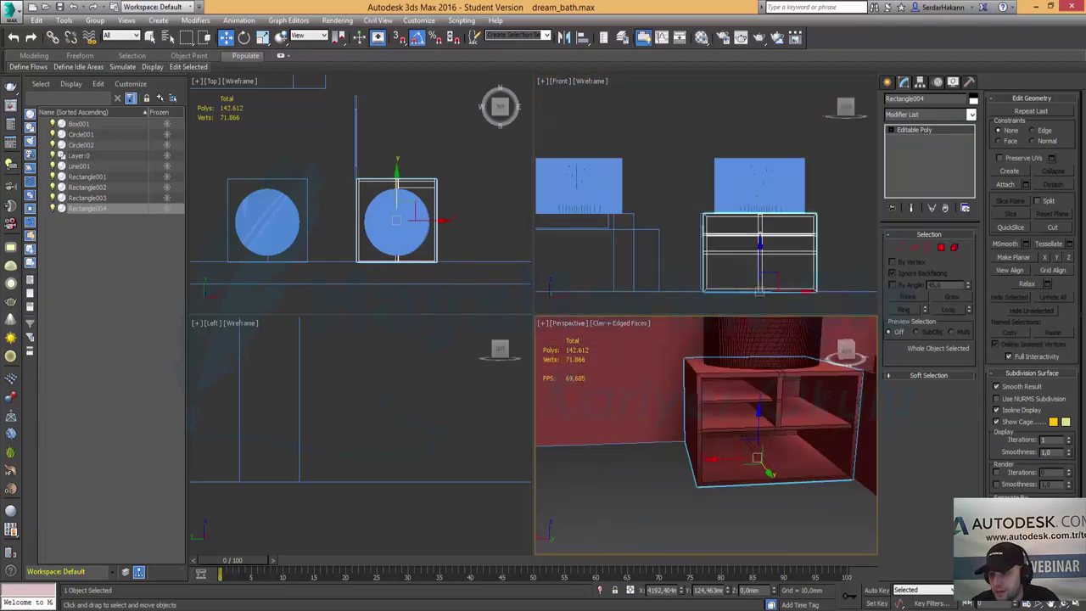
Rotate the Box001 door 90° so it lies shut across the cabinet front.
key("alt+w")
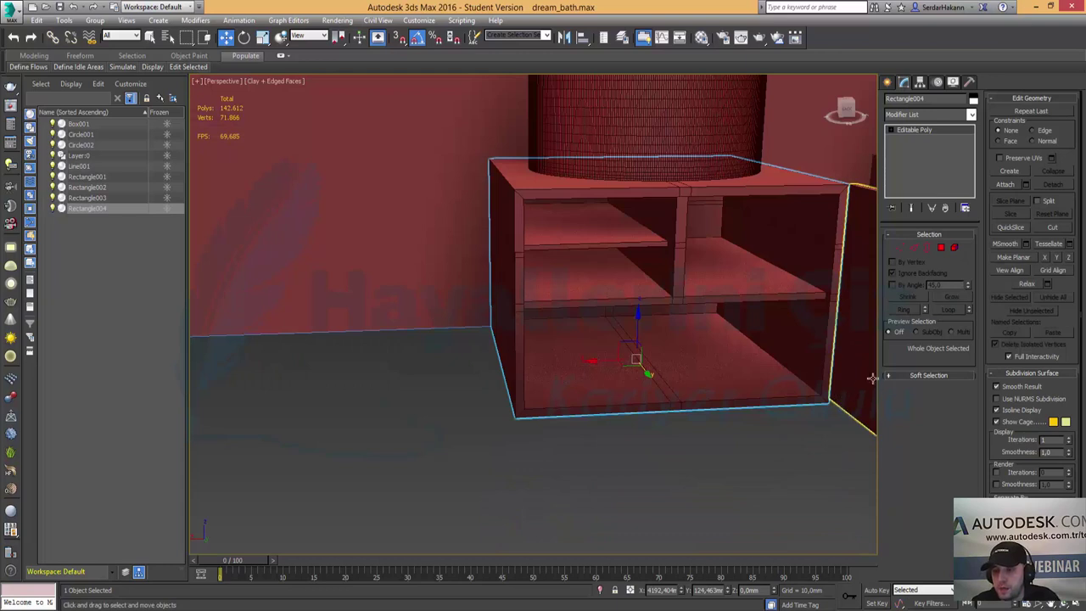
left_click(850, 375)
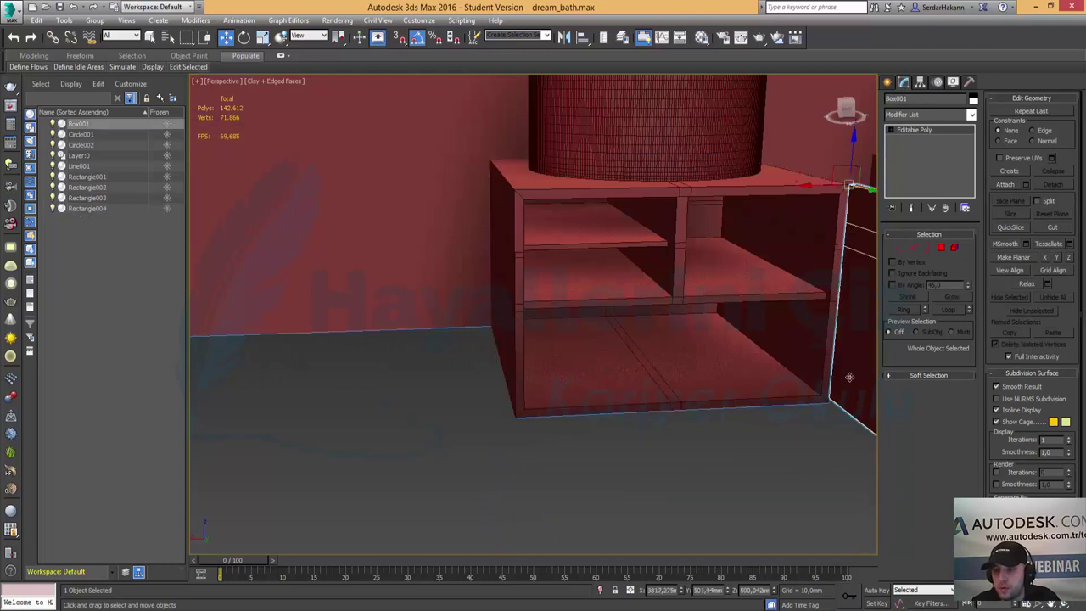
left_click(243, 38)
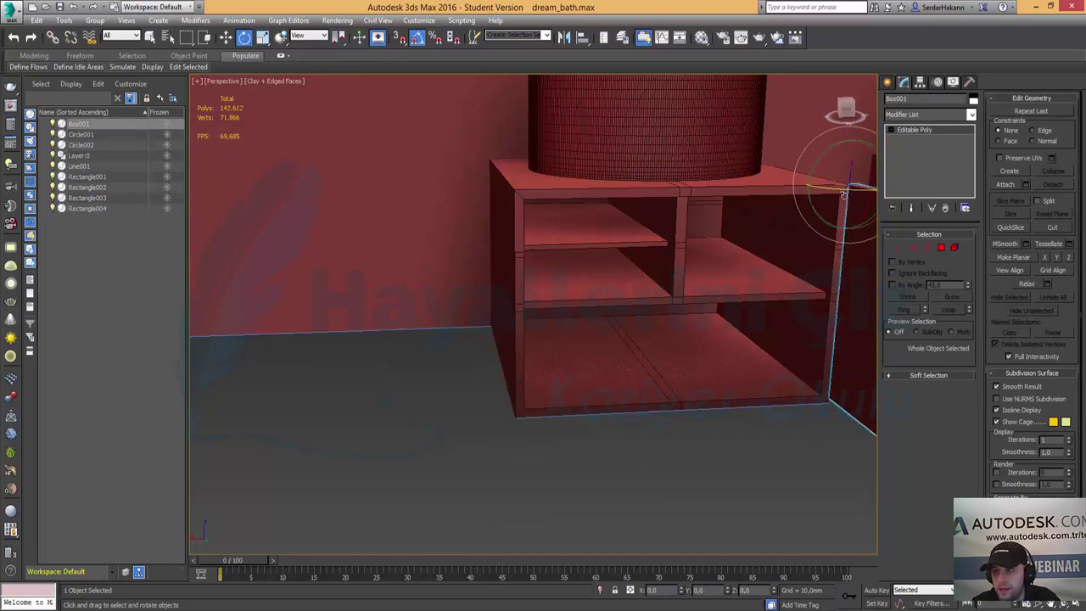
left_click_drag(847, 192, 835, 197)
middle_click_drag(744, 326, 568, 329, "alt")
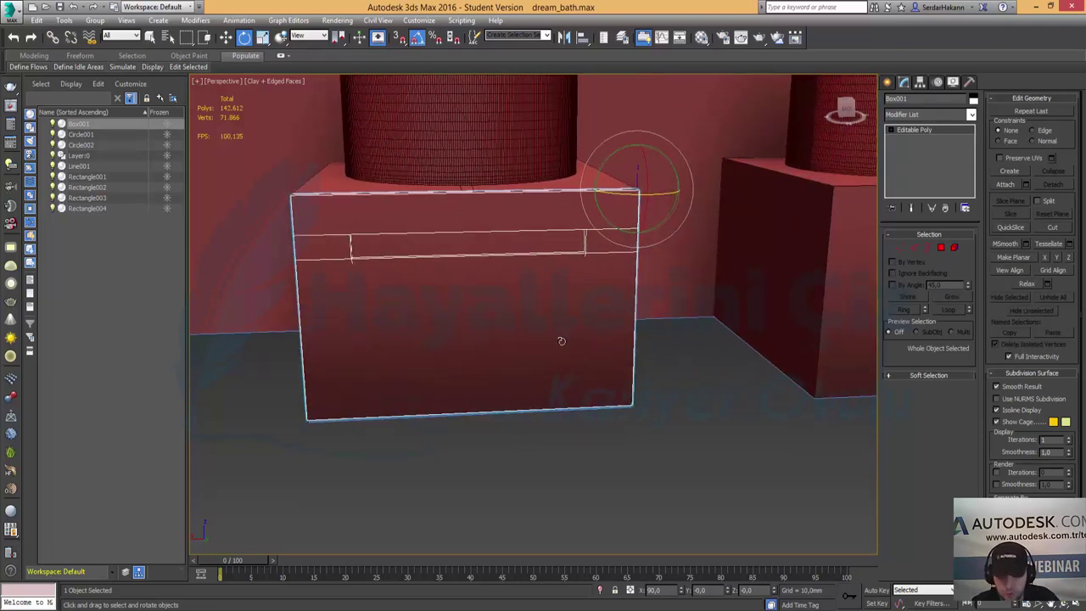
middle_click_drag(528, 404, 573, 396, "alt")
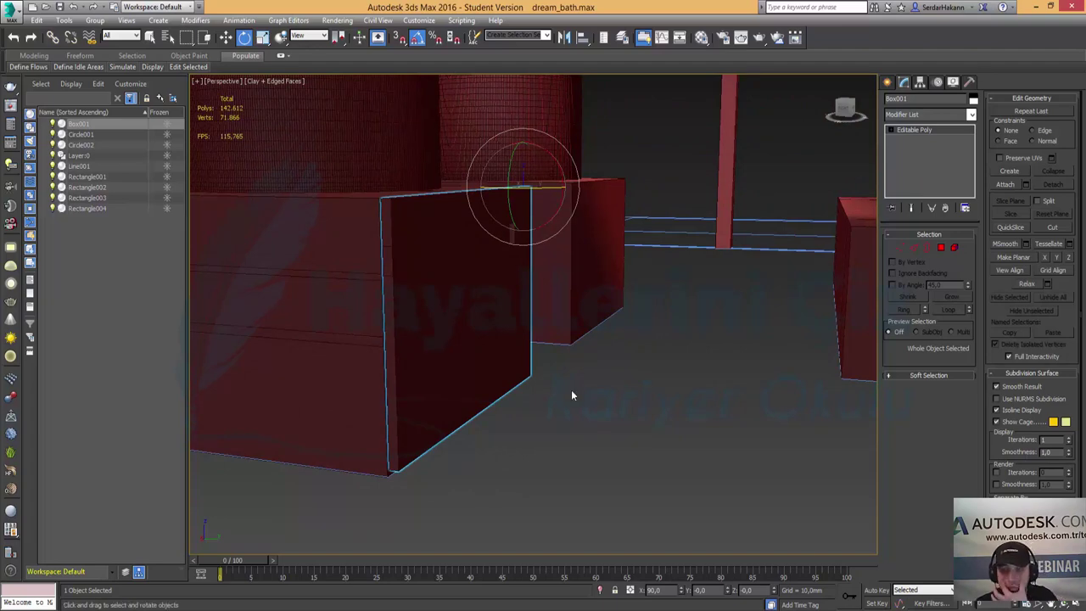
mouse_move(616, 301)
middle_mouse_down()
mouse_move(601, 364)
mouse_move(589, 358)
mouse_move(625, 364)
mouse_move(600, 374)
middle_mouse_up()
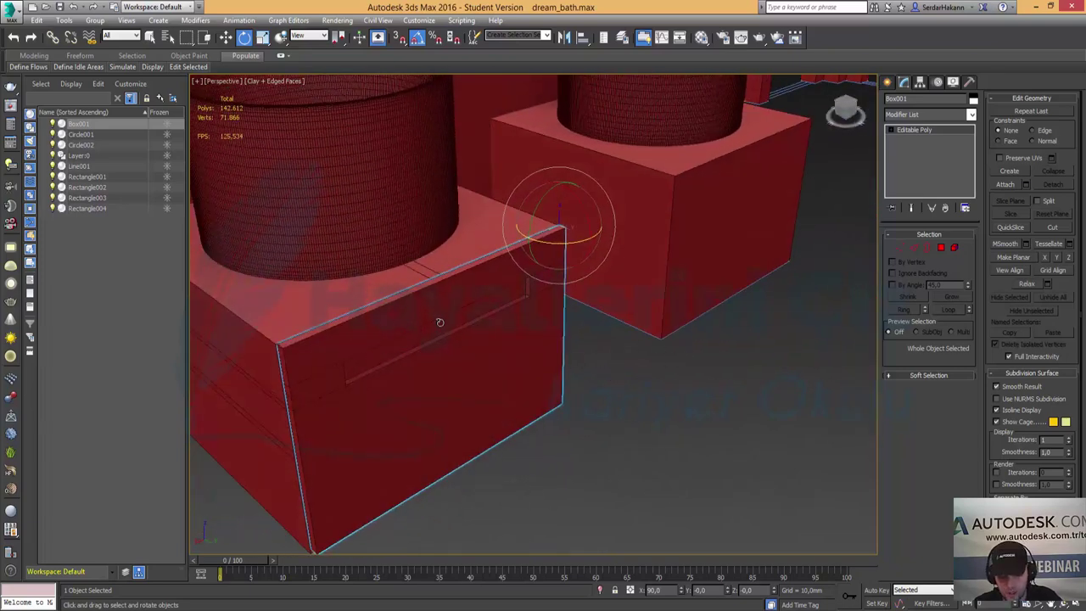
key("w")
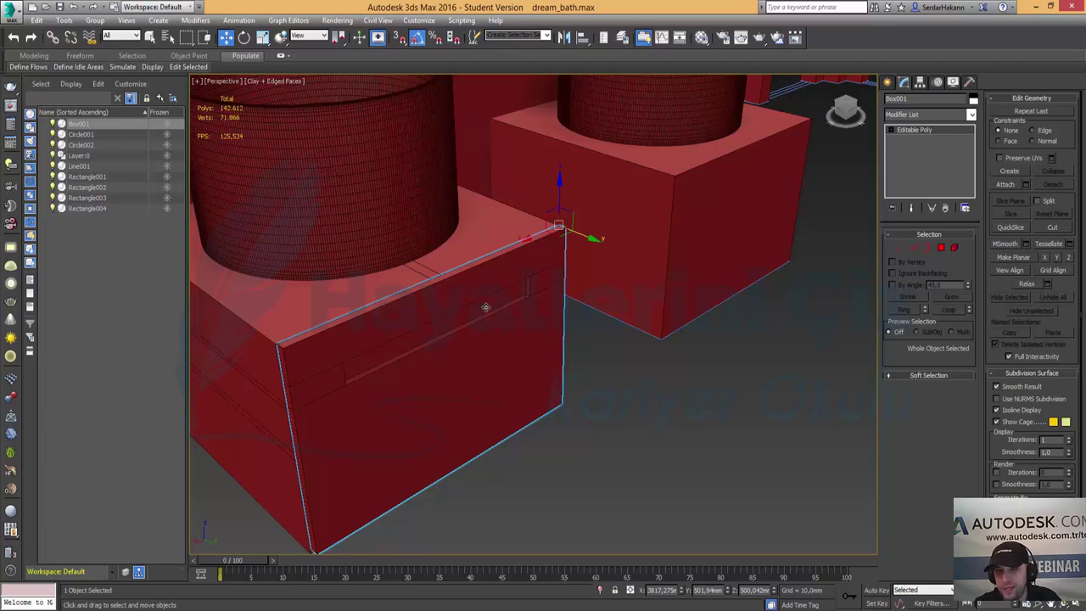
left_click(744, 239)
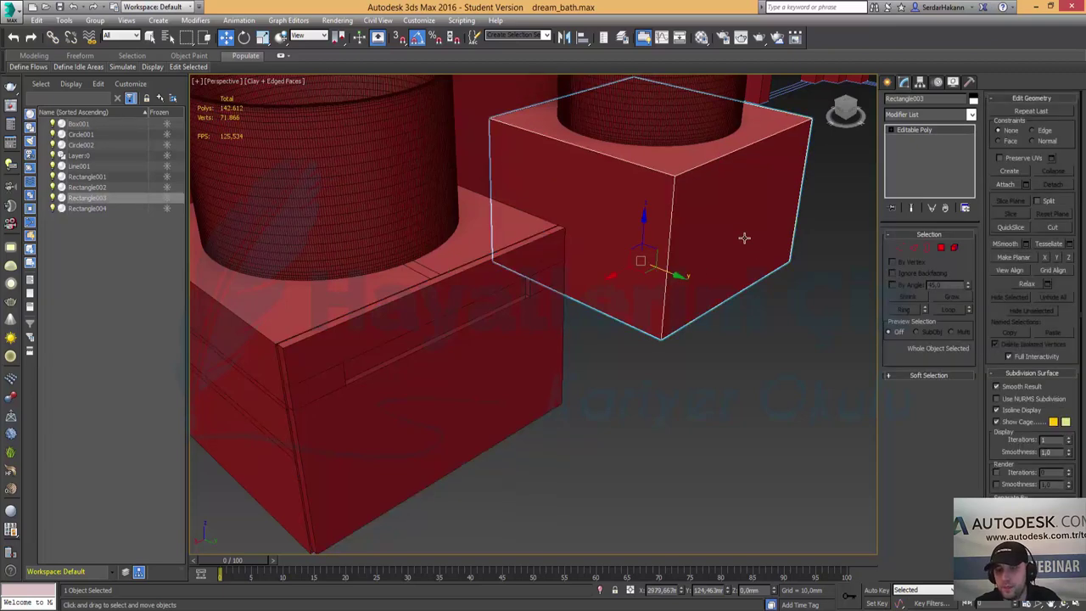
Inset Rectangle003's right-hand face by 20 mm.
key("z")
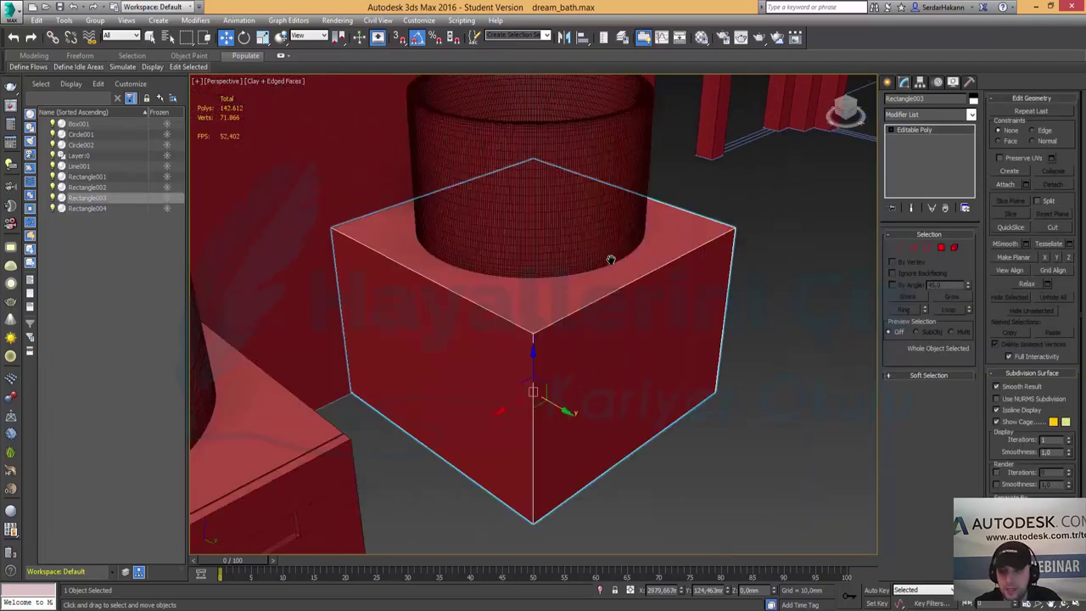
mouse_move(605, 374)
middle_mouse_down("alt")
mouse_move(619, 370)
mouse_move(627, 386)
middle_mouse_up("alt")
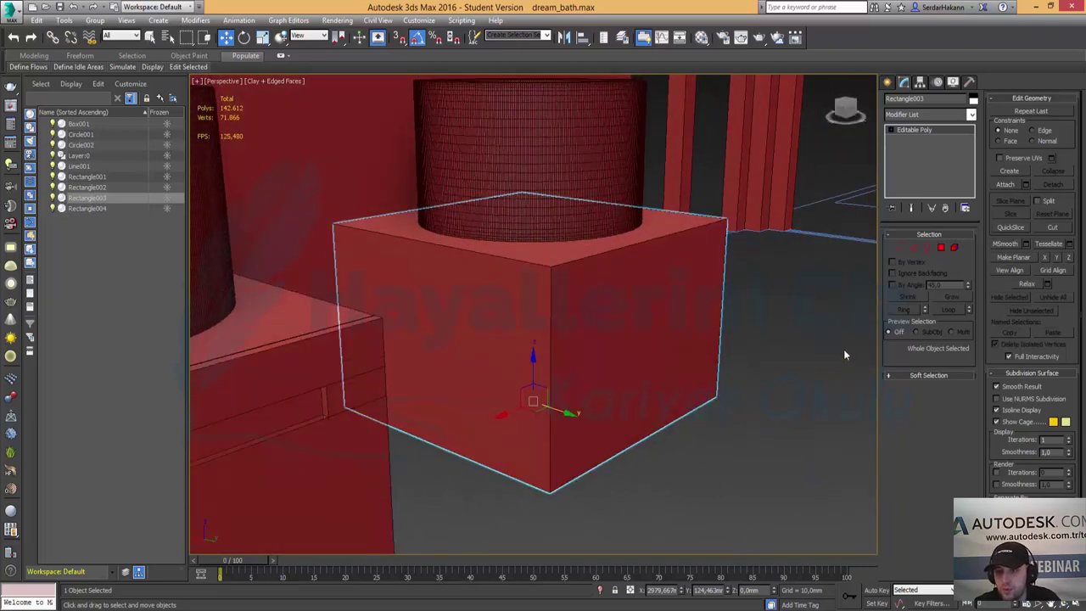
left_click(652, 311)
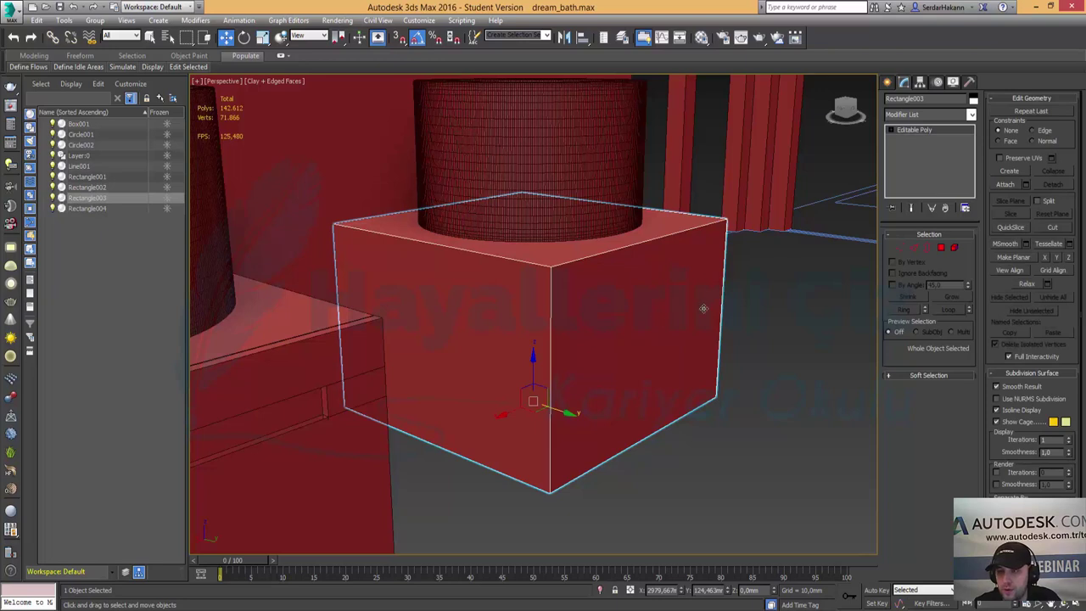
left_click(942, 249)
left_click(619, 336)
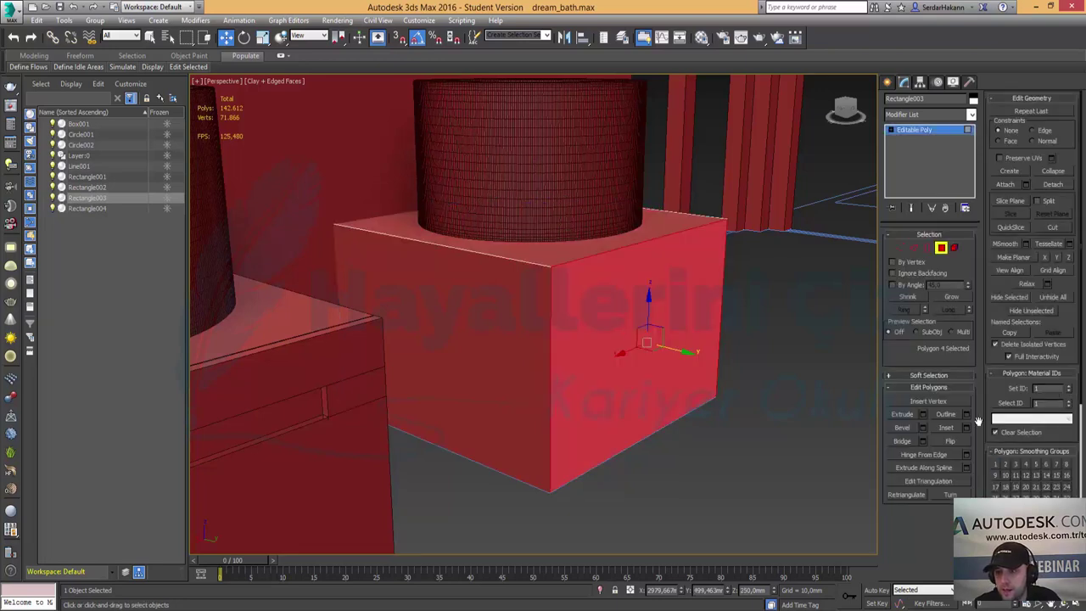
left_click(966, 427)
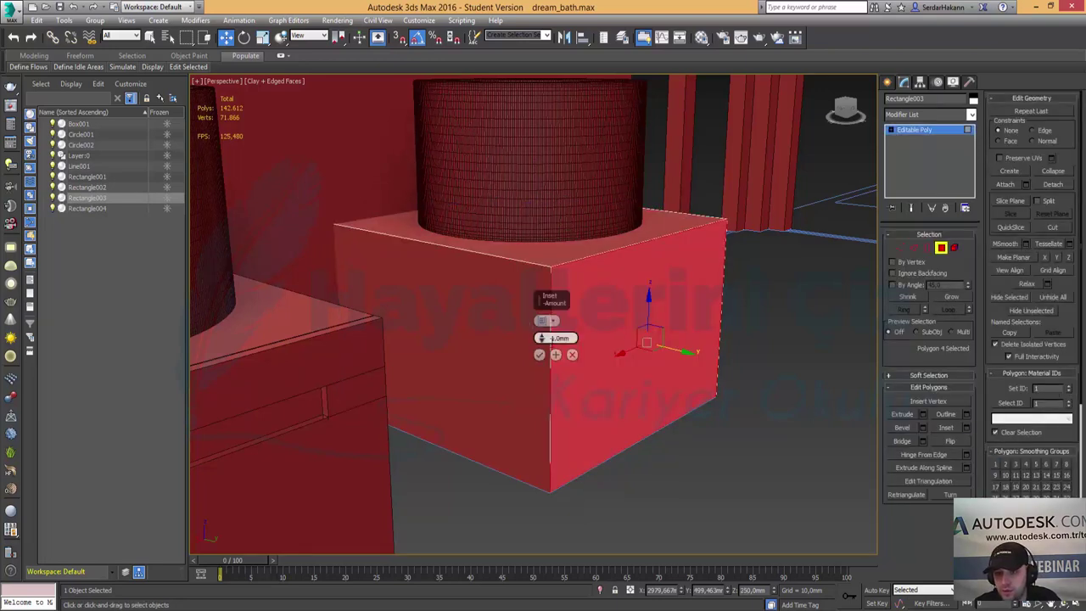
type("20")
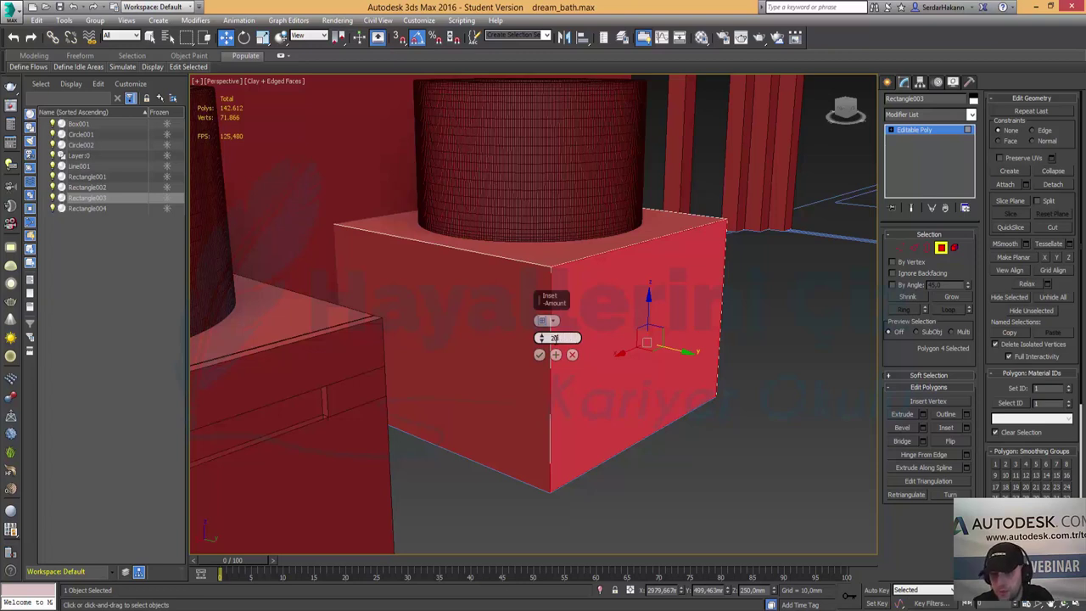
key("Return")
left_click(539, 355)
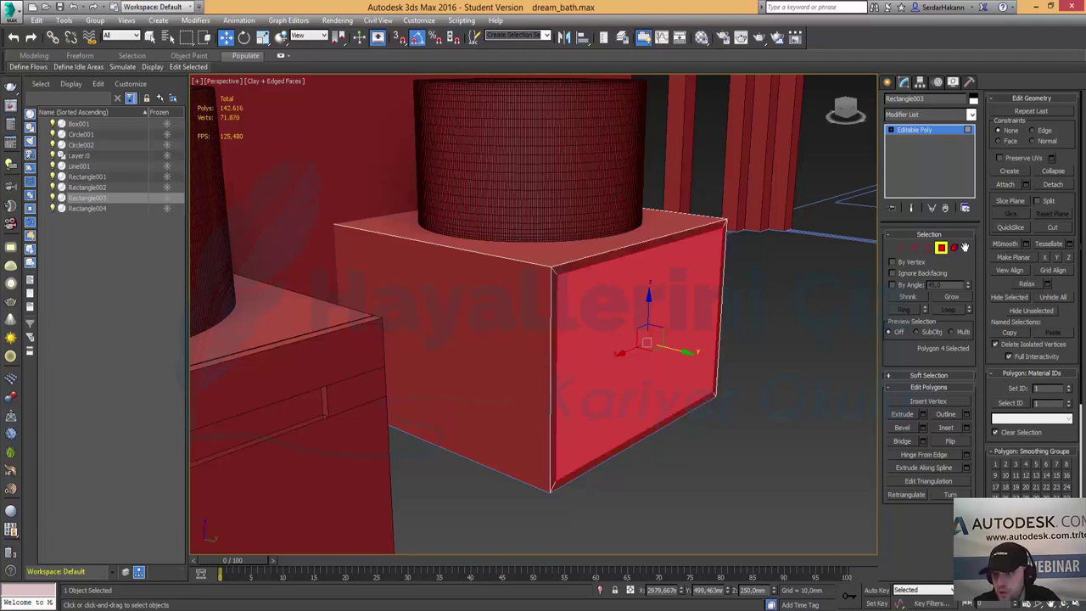
Extrude the inset face -744.142 mm inward to hollow the box, then leave Polygon mode.
left_click(923, 413)
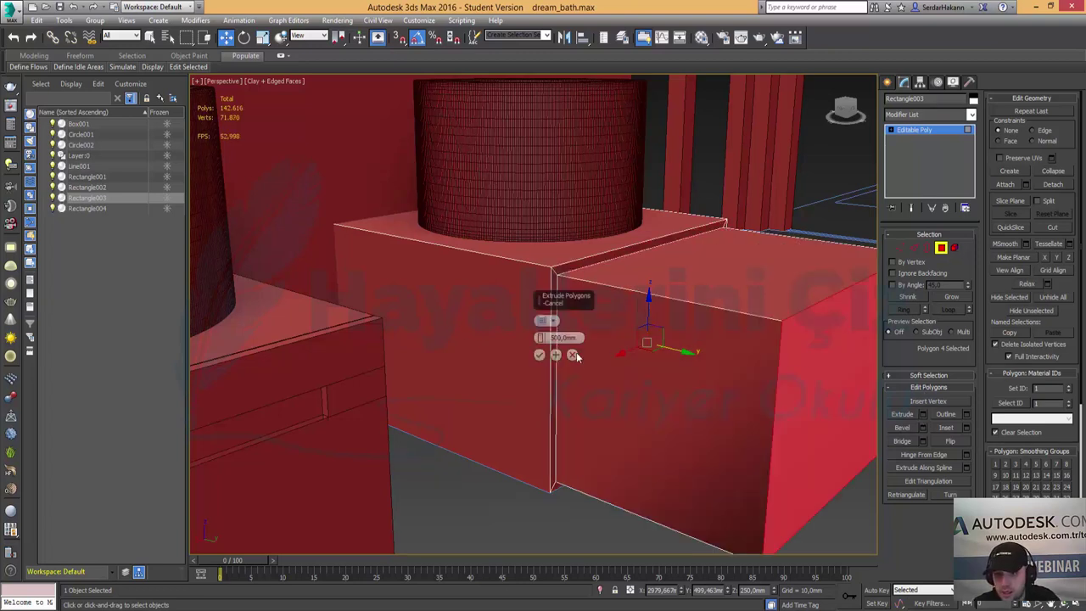
mouse_move(541, 338)
left_mouse_down()
mouse_move(573, 430)
mouse_move(648, 527)
left_mouse_up()
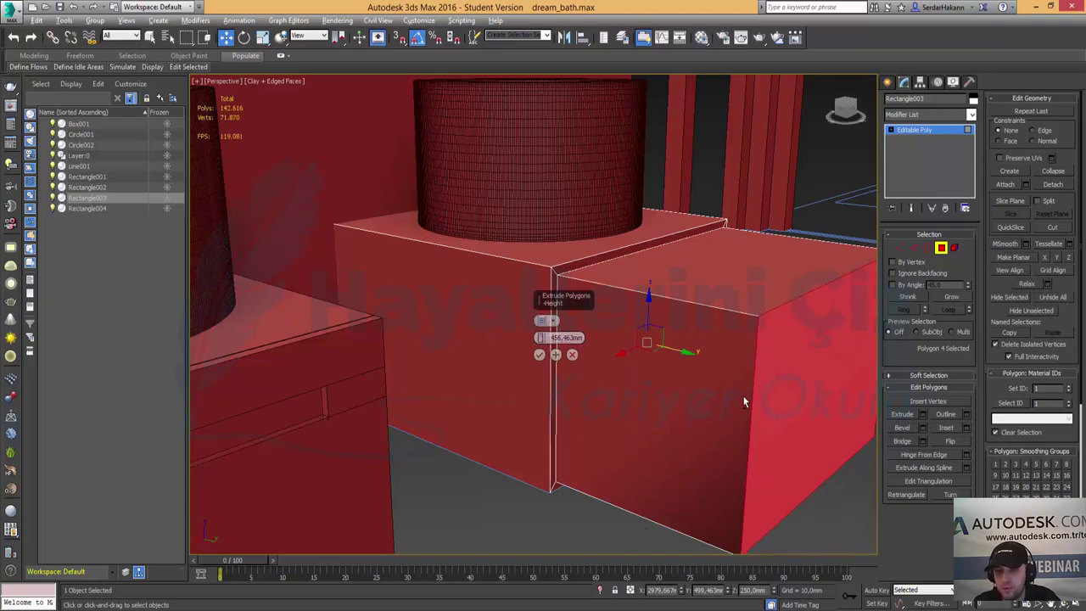
mouse_move(648, 526)
middle_mouse_down("alt")
mouse_move(659, 395)
mouse_move(617, 414)
mouse_move(718, 432)
mouse_move(705, 417)
mouse_move(743, 393)
mouse_move(714, 386)
middle_mouse_up("alt")
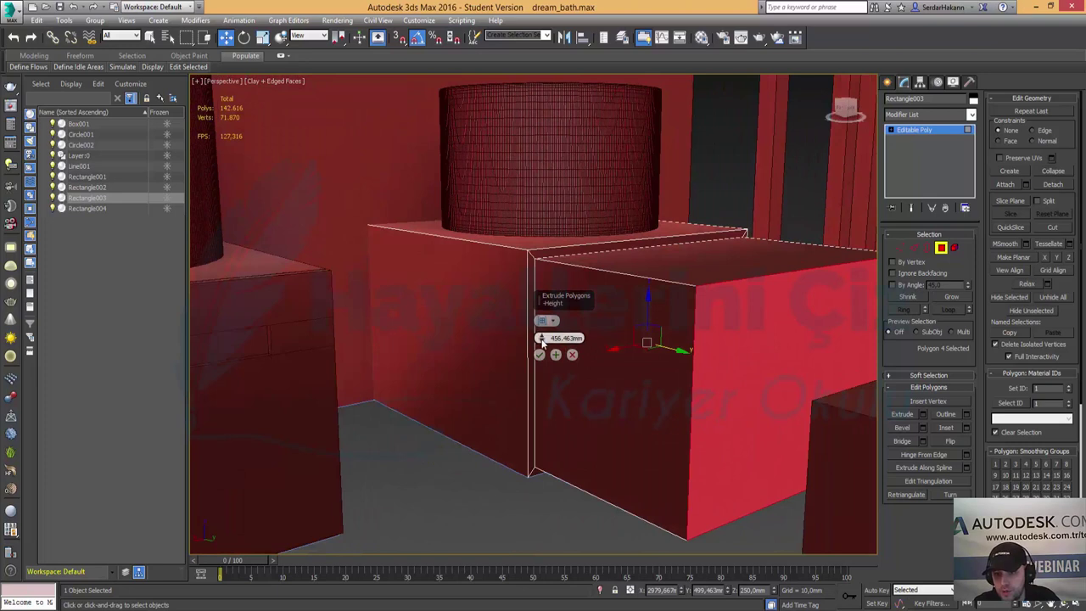
mouse_move(541, 337)
left_mouse_down()
mouse_move(711, 246)
mouse_move(956, 66)
mouse_move(982, 357)
mouse_move(1083, 167)
mouse_move(1072, 434)
left_mouse_up()
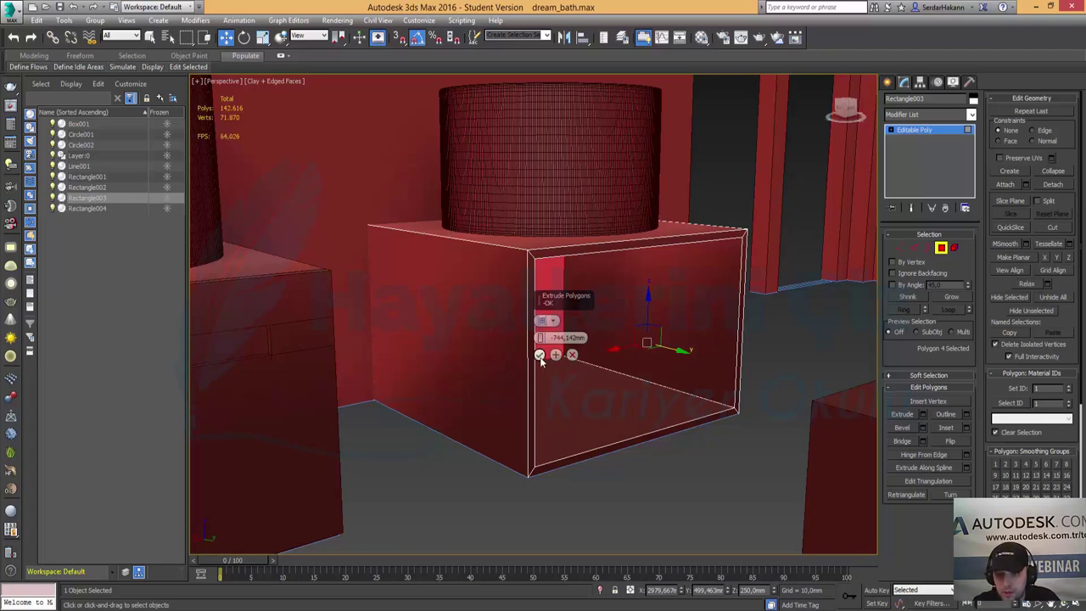
left_click(538, 356)
mouse_move(656, 348)
middle_mouse_down("alt")
mouse_move(562, 359)
mouse_move(586, 347)
mouse_move(645, 361)
mouse_move(608, 367)
mouse_move(676, 357)
middle_mouse_up("alt")
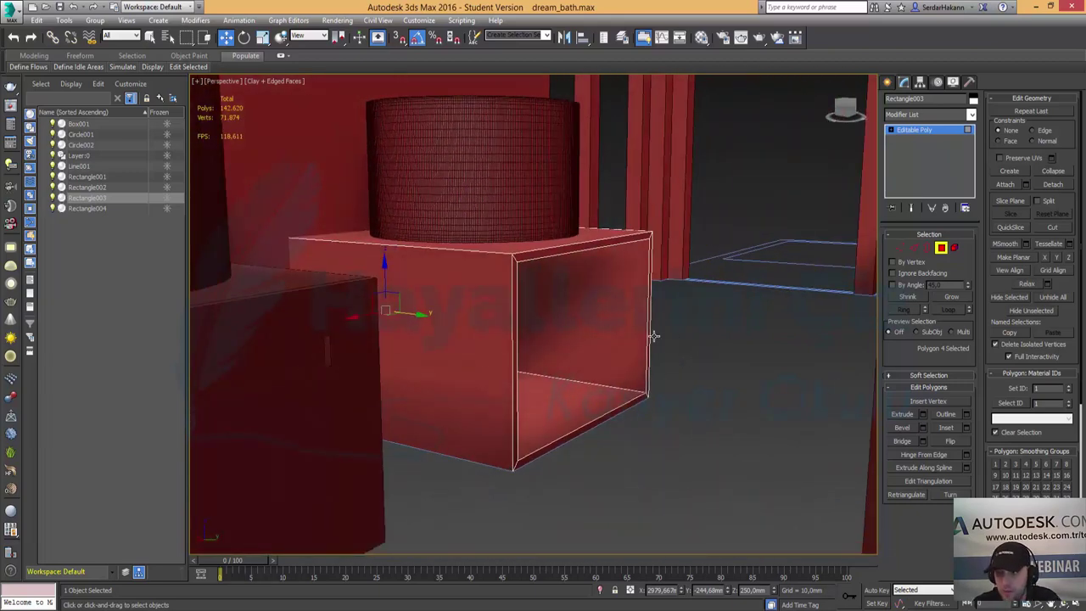
left_click(940, 247)
Isolate Rectangle003 and orbit to look into its open side.
right_click(433, 300)
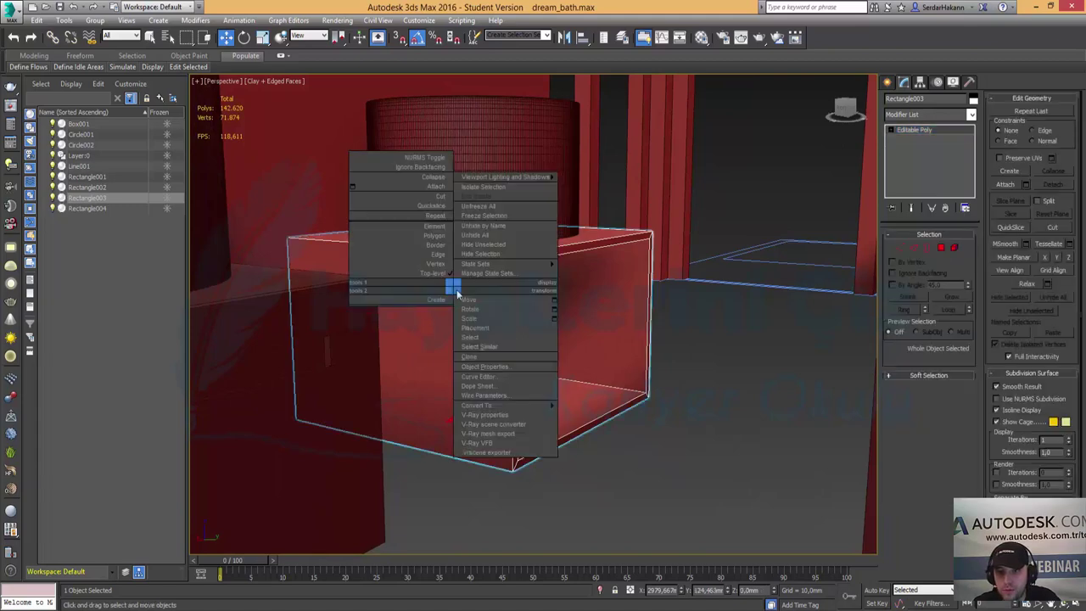
left_click(502, 187)
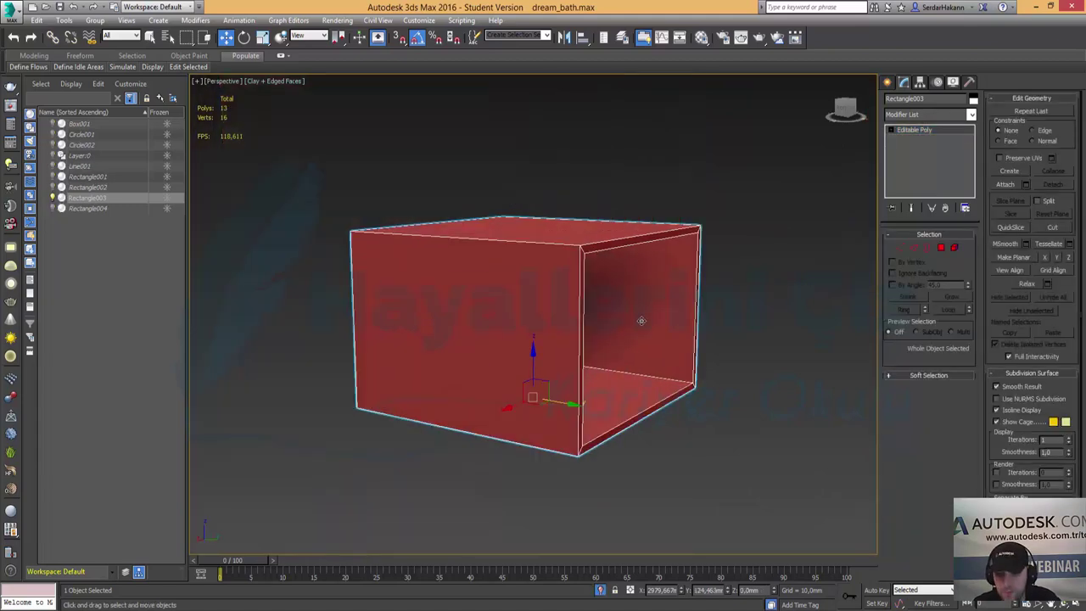
middle_click_drag(637, 311, 640, 300, "alt")
scroll(628, 317, "up", 3)
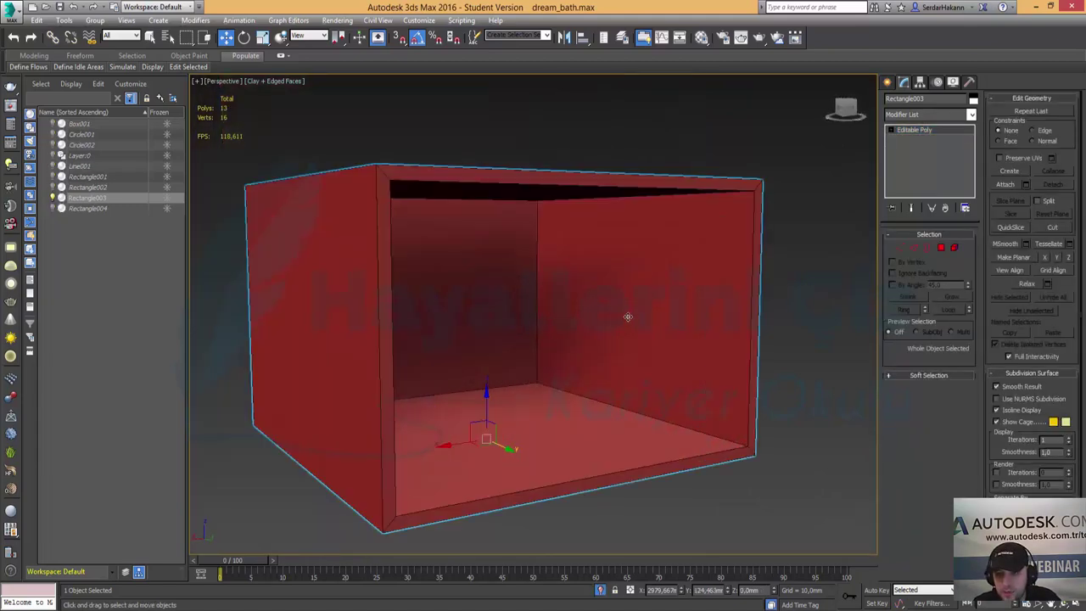
Connect a ring of the box's edges with 2 segments pinched to about -88.
left_click(913, 247)
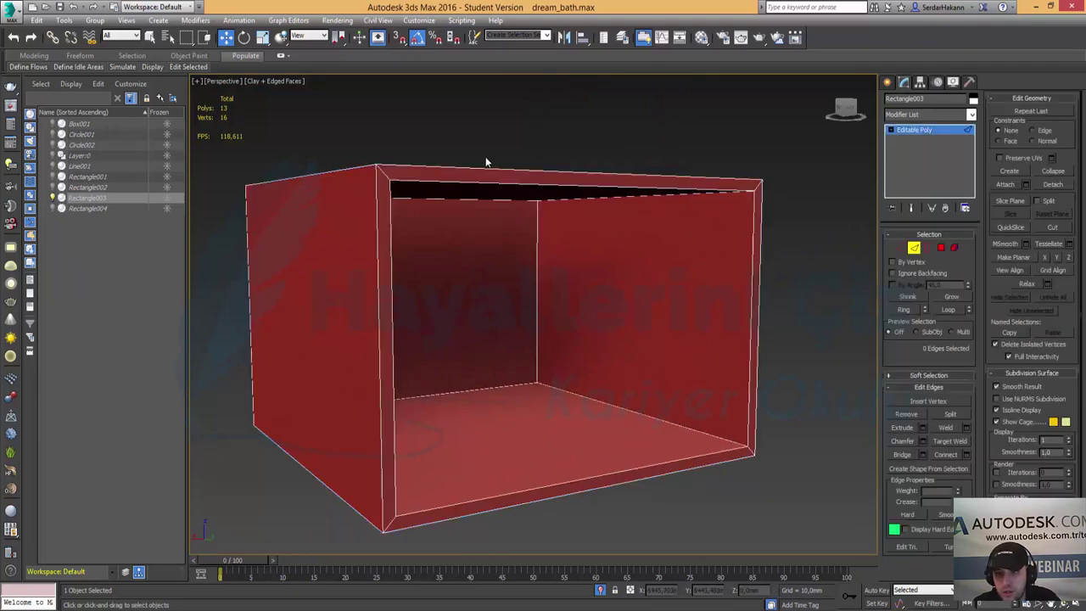
left_click(527, 170)
left_click(901, 309)
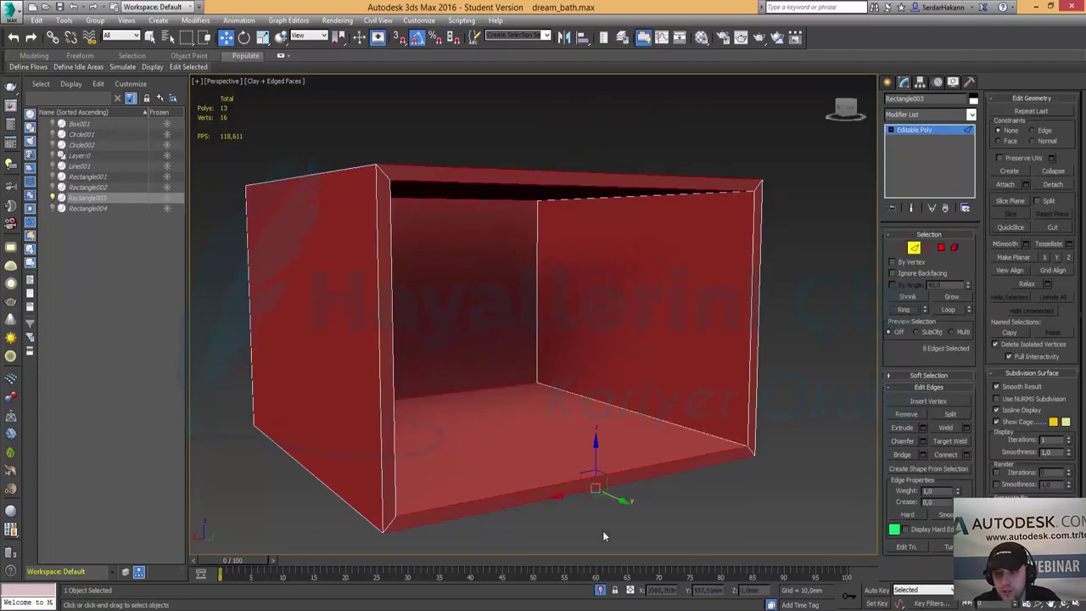
left_click(966, 454)
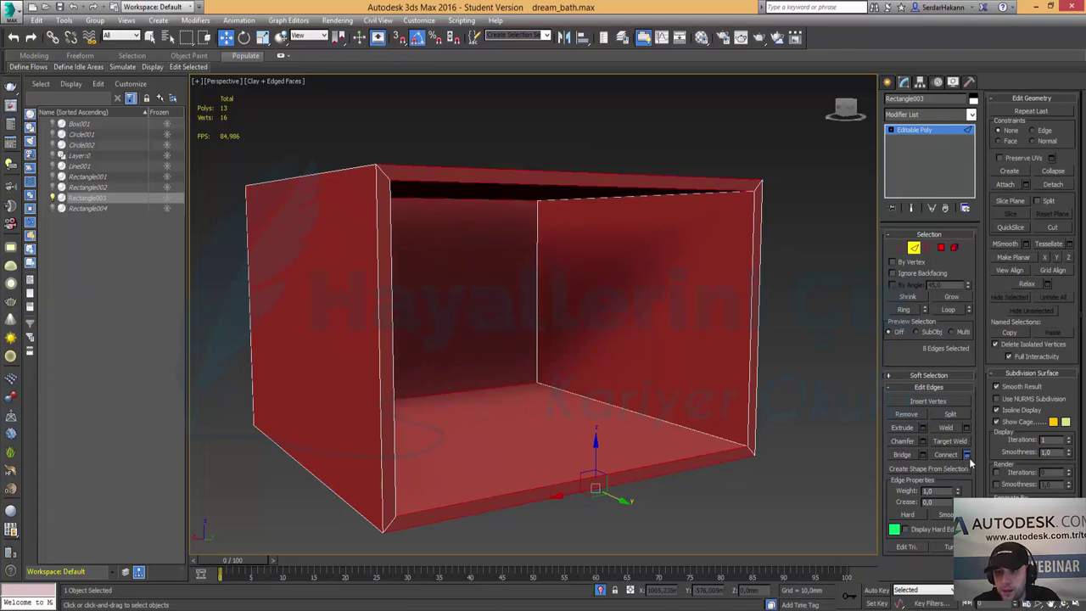
left_click(553, 320)
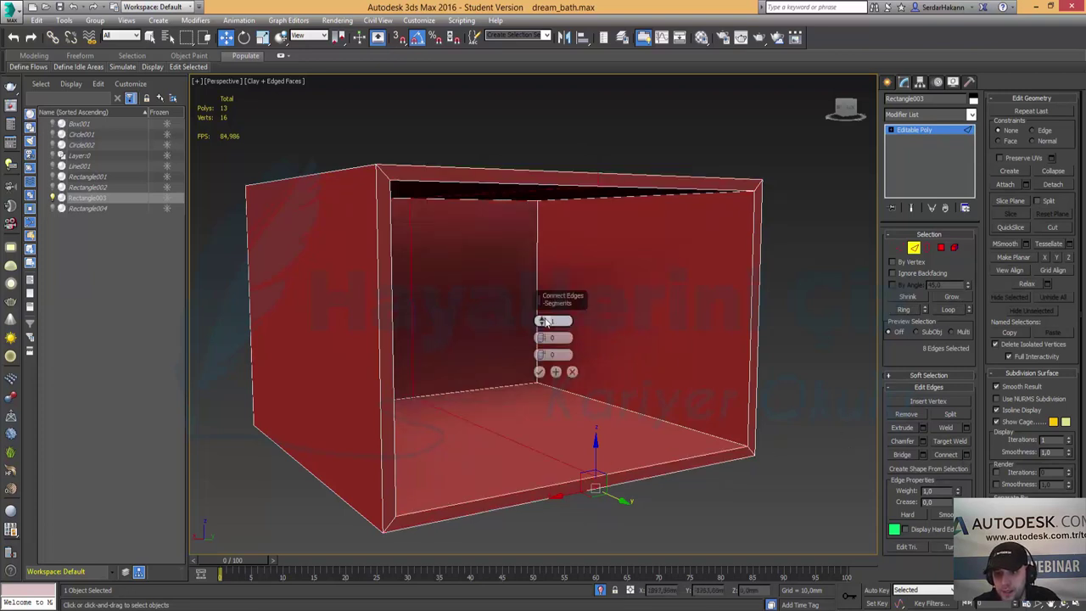
type("2")
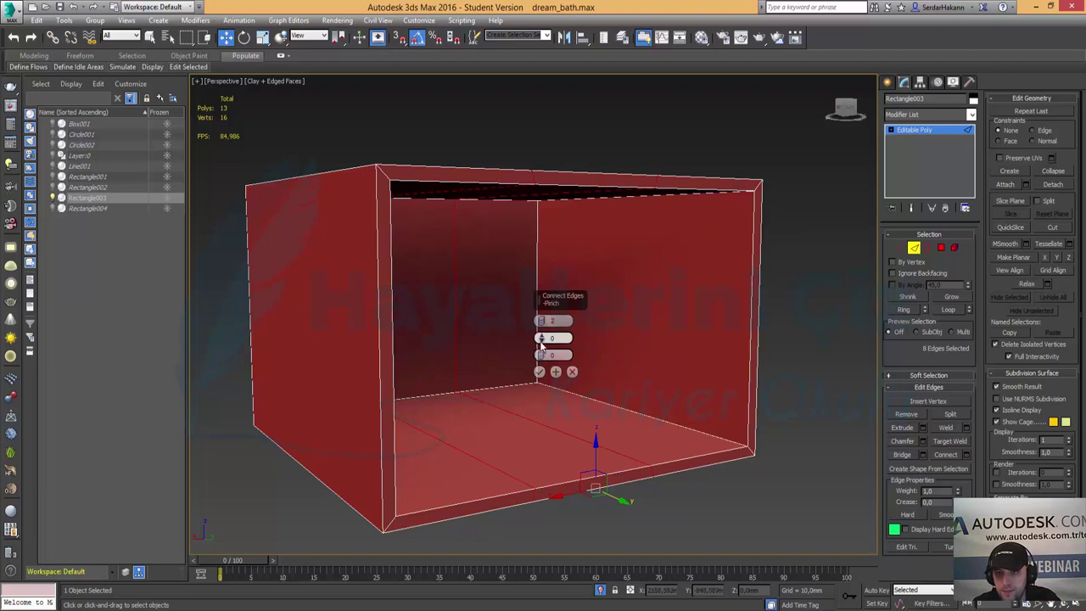
left_click_drag(540, 338, 611, 547)
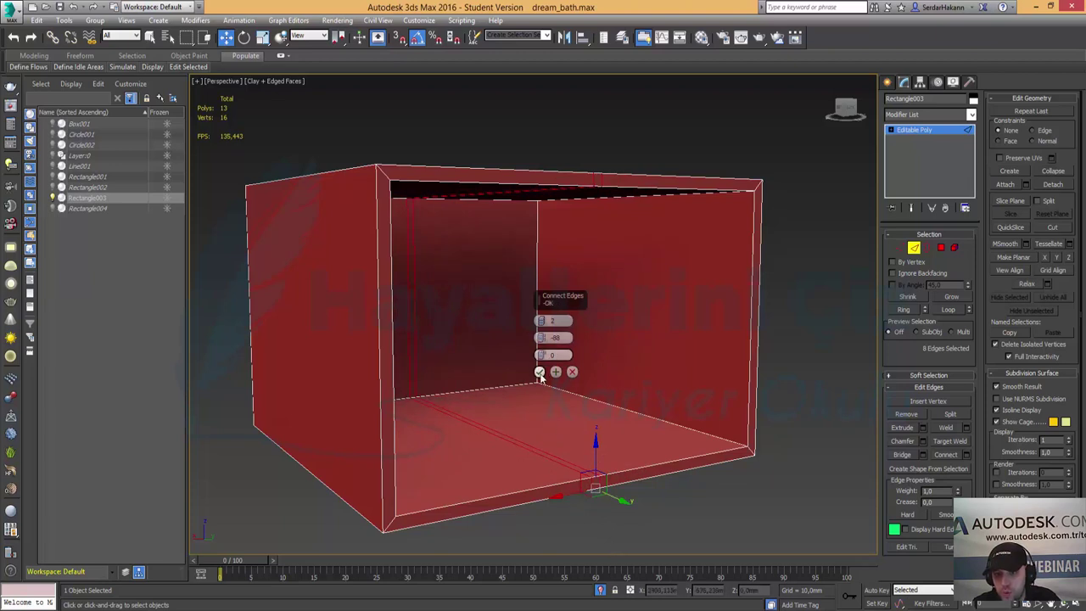
left_click(540, 372)
Extrude the narrow floor strip about 473 mm upward into a divider, then deselect.
left_click(940, 247)
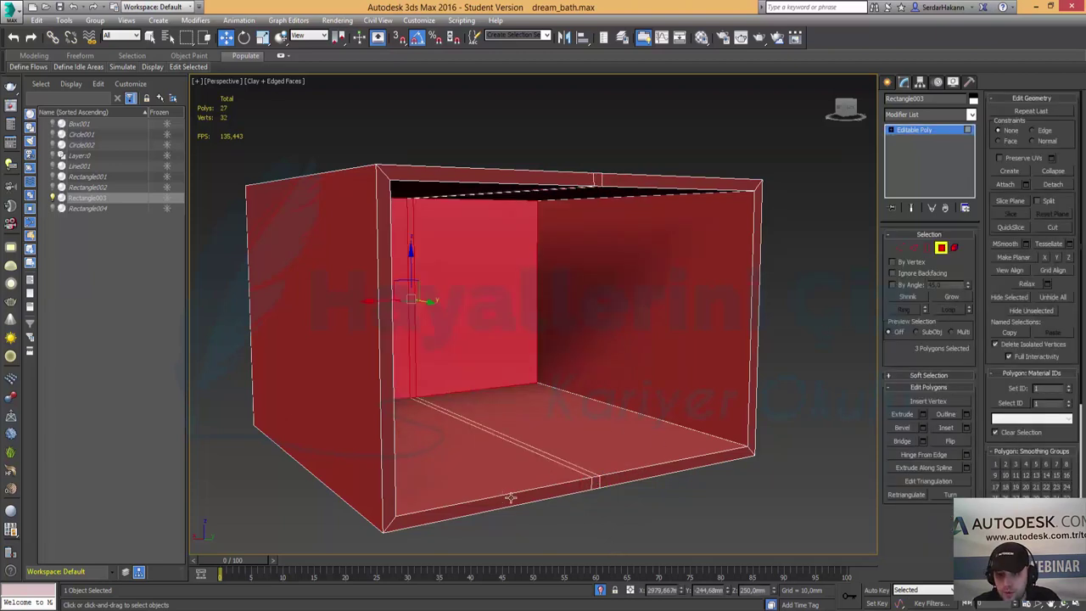
left_click(615, 460)
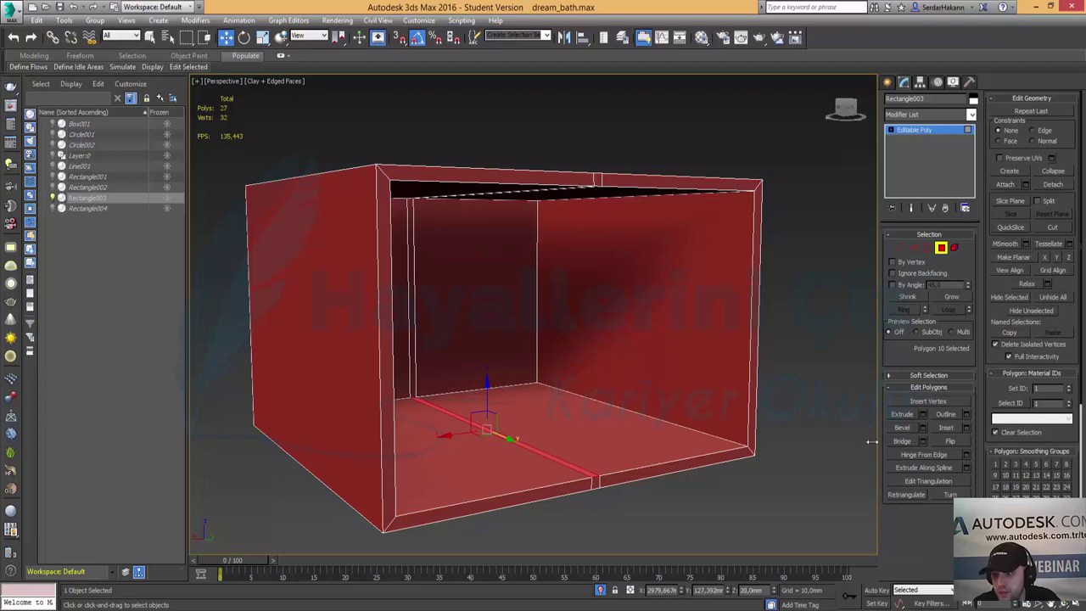
left_click(924, 415)
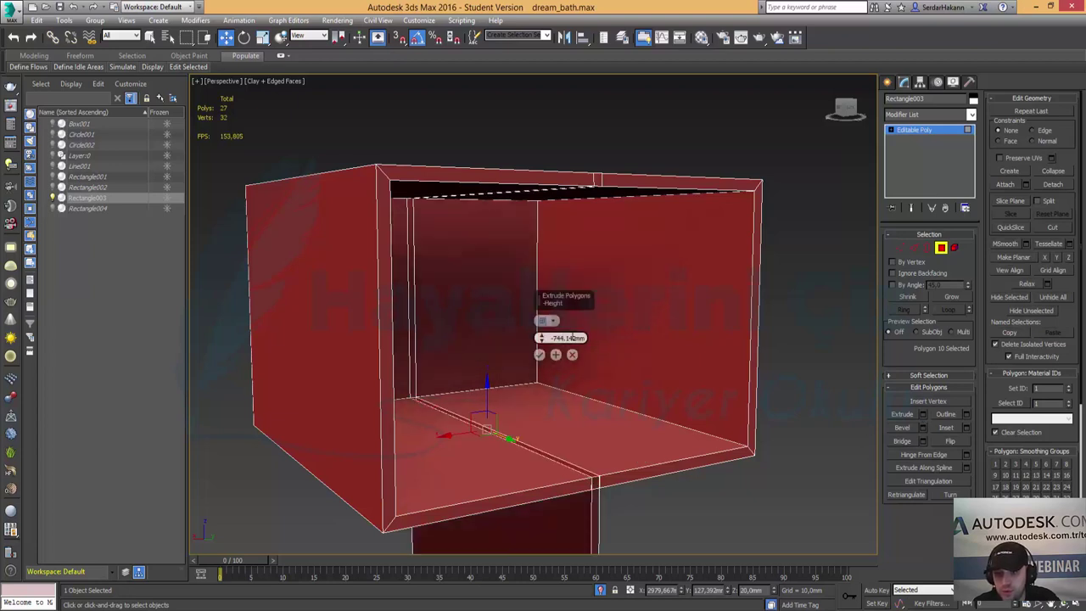
right_click(540, 338)
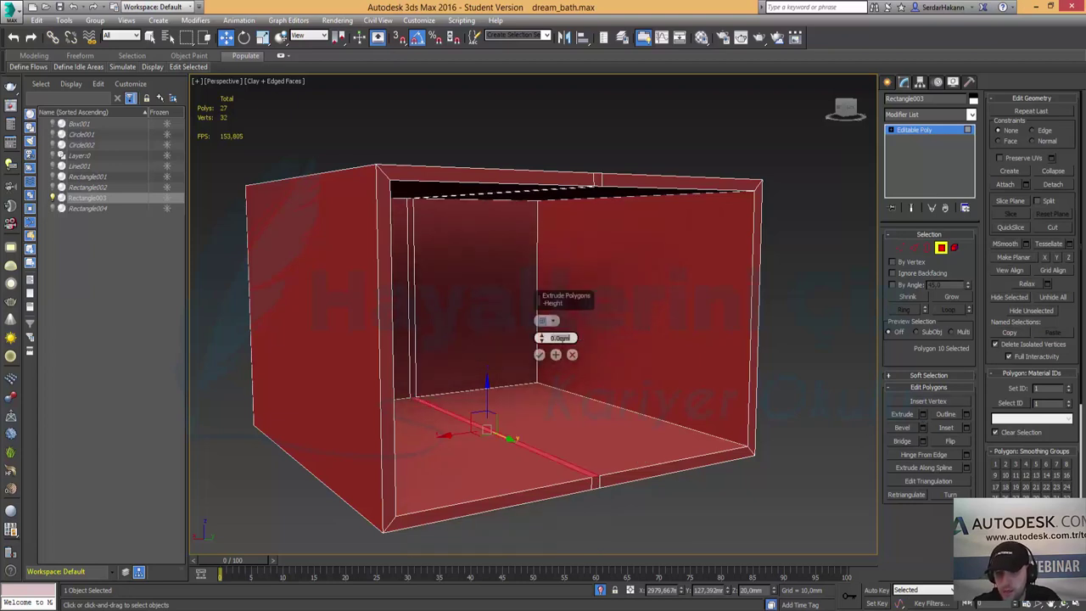
mouse_move(540, 338)
left_mouse_down()
mouse_move(564, 422)
mouse_move(571, 191)
left_mouse_up()
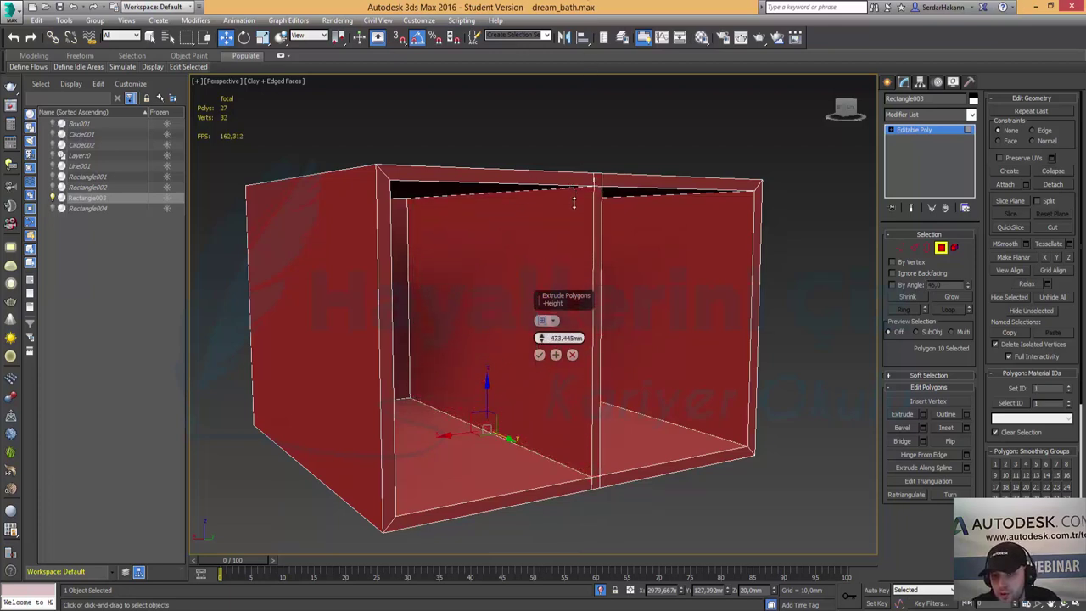
left_click(539, 354)
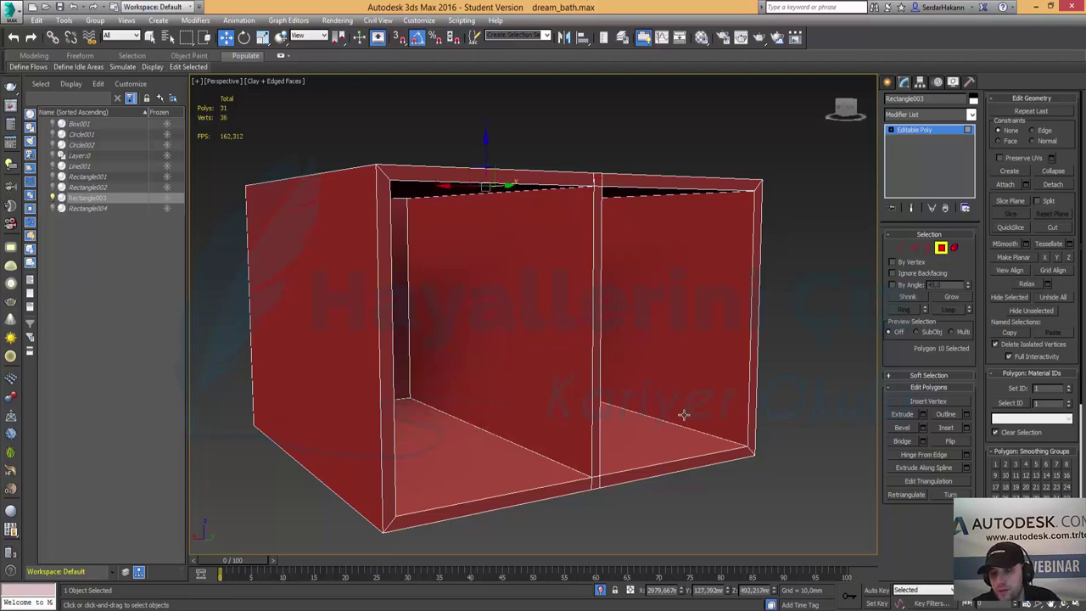
mouse_move(731, 411)
middle_mouse_down("alt")
mouse_move(691, 412)
mouse_move(758, 412)
middle_mouse_up("alt")
left_click(940, 247)
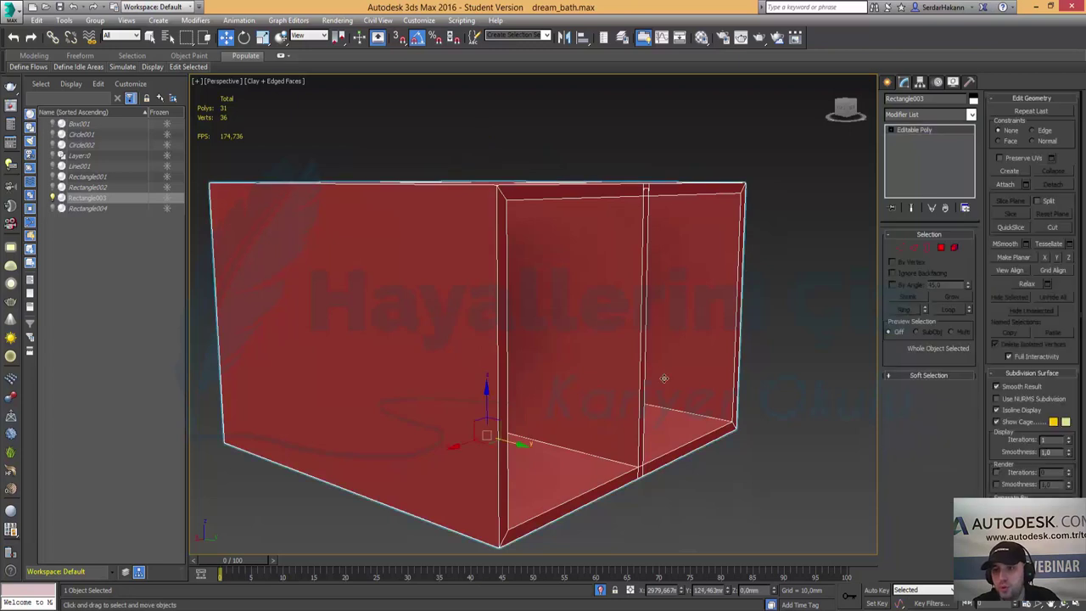
left_click(799, 349)
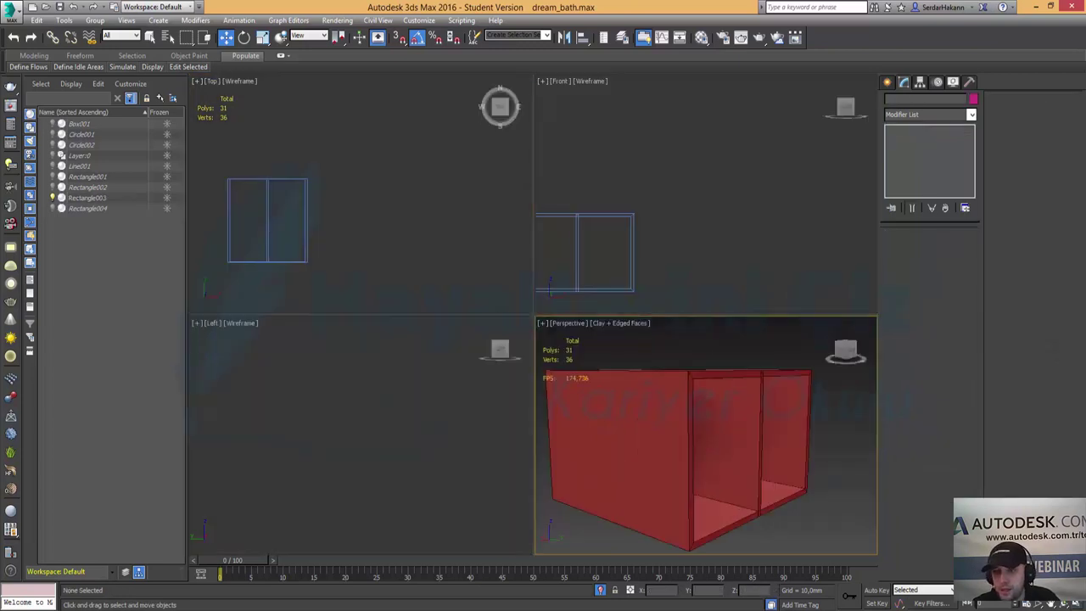
Maximize and frame the Front view on the cabinet with 3D Snaps turned on.
left_click(1074, 602)
mouse_move(603, 204)
middle_mouse_down()
mouse_move(698, 227)
mouse_move(772, 222)
middle_mouse_up()
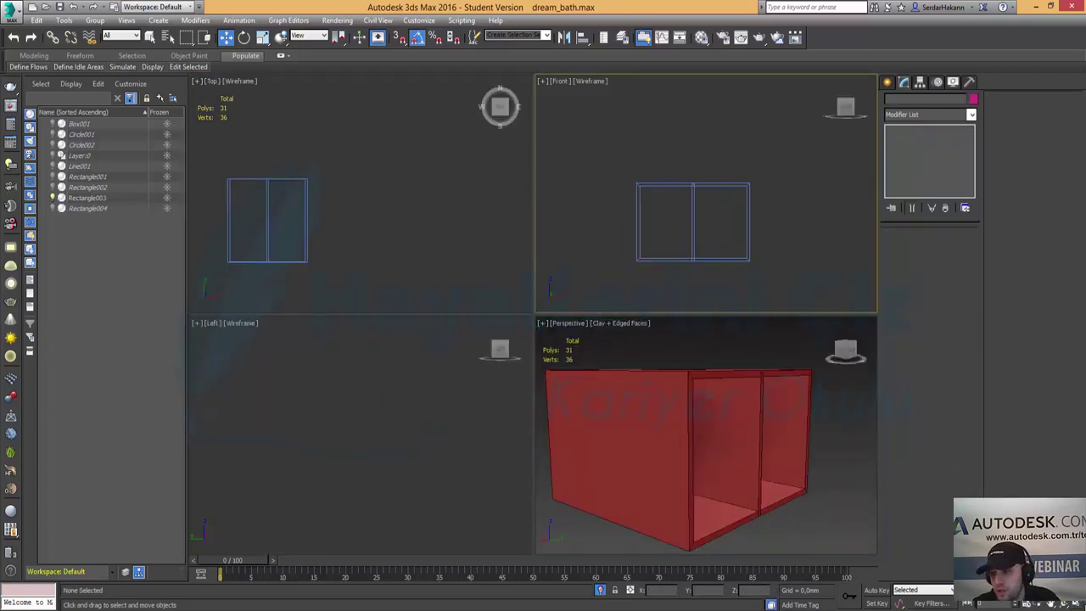
key("alt+w")
scroll(536, 276, "up", 1)
scroll(537, 285, "up", 1)
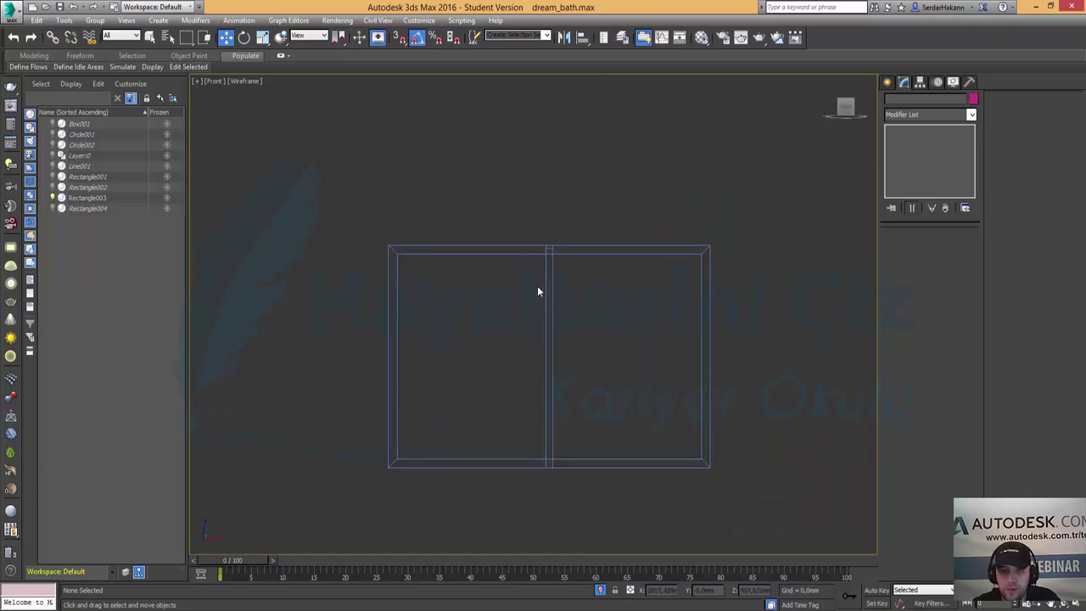
scroll(537, 285, "up", 2)
middle_click_drag(653, 377, 612, 308)
key("s")
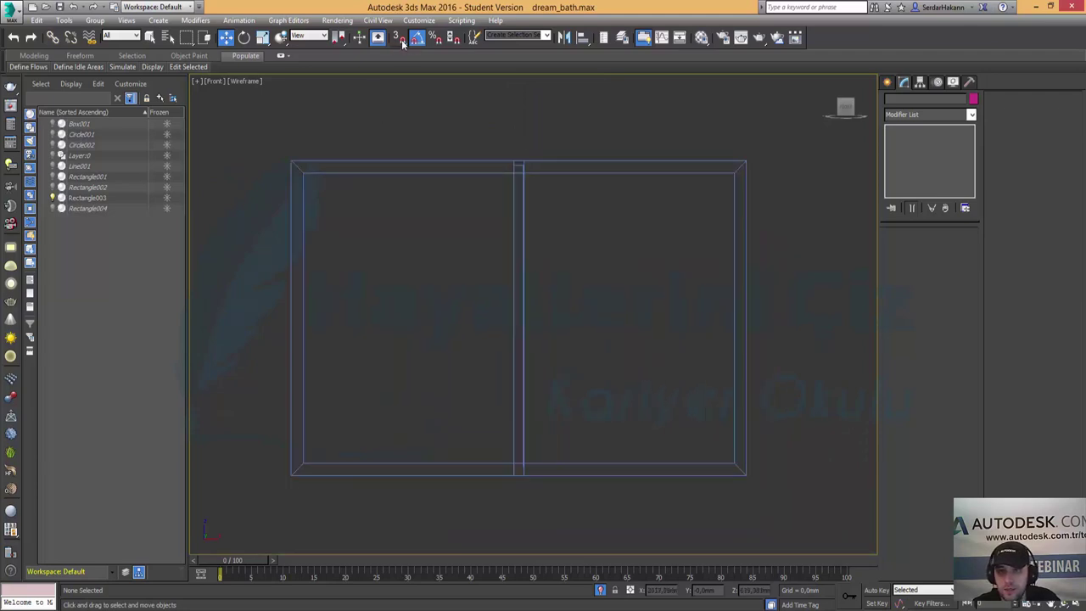
Draw Box002 corner to corner across the cabinet front with a 20 mm height.
left_click(886, 84)
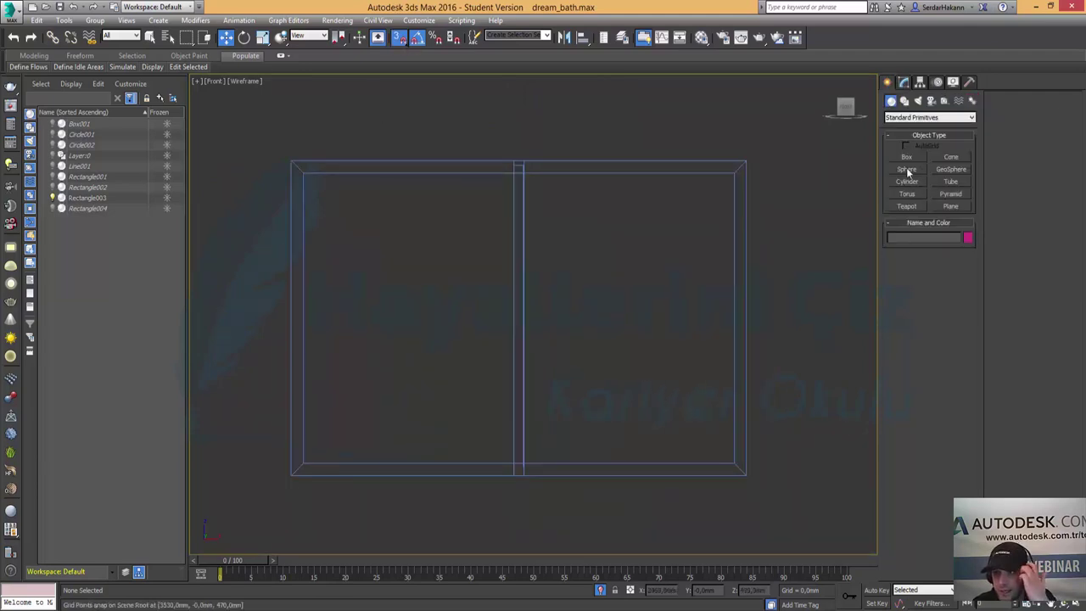
left_click(904, 158)
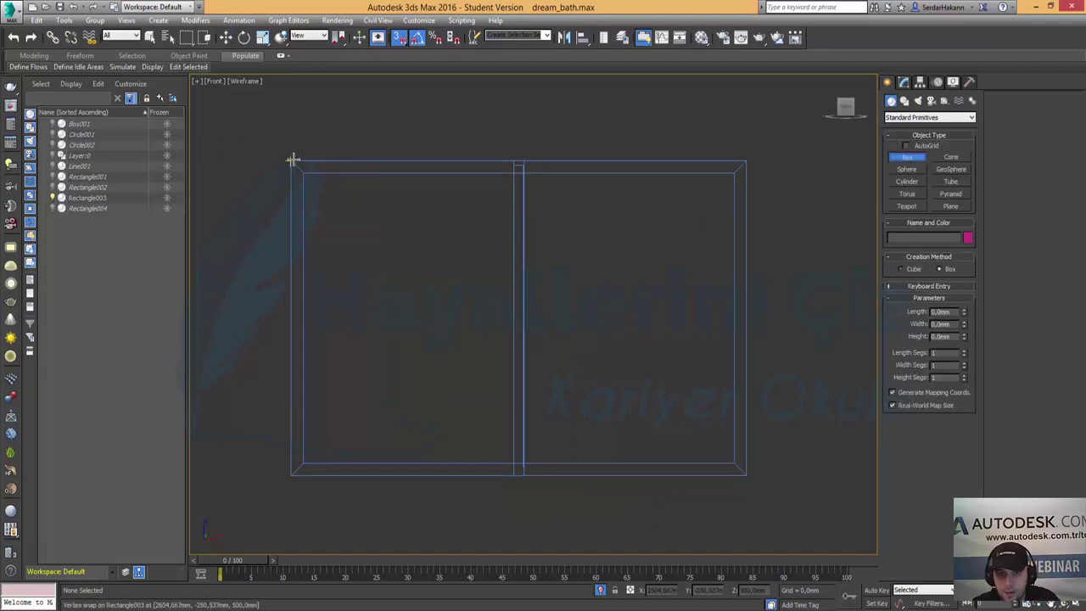
mouse_move(292, 160)
left_mouse_down()
mouse_move(768, 516)
mouse_move(746, 475)
left_mouse_up()
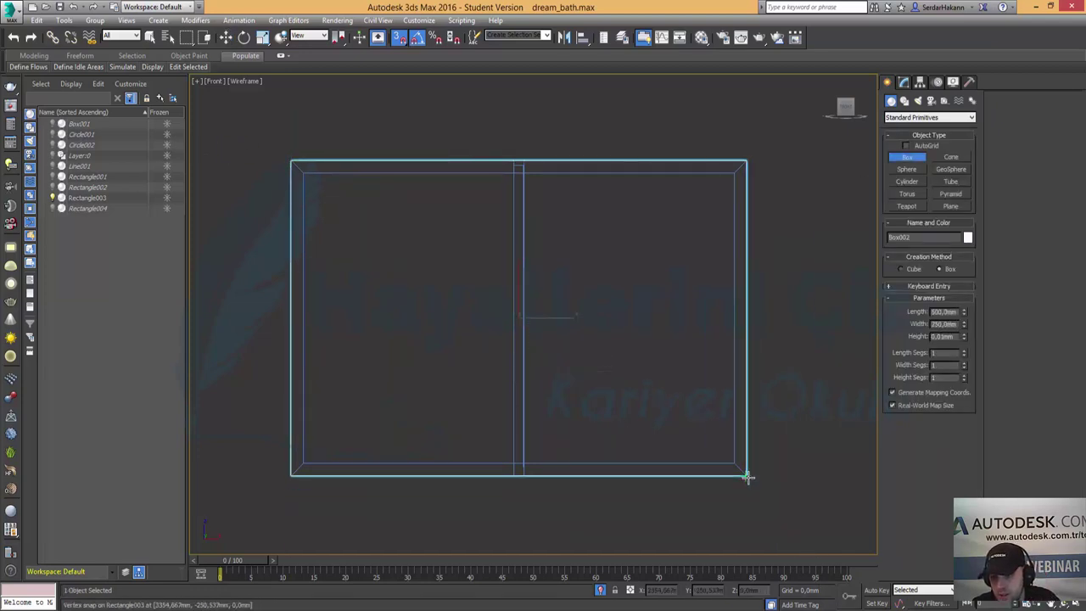
double_click(945, 337)
type("4")
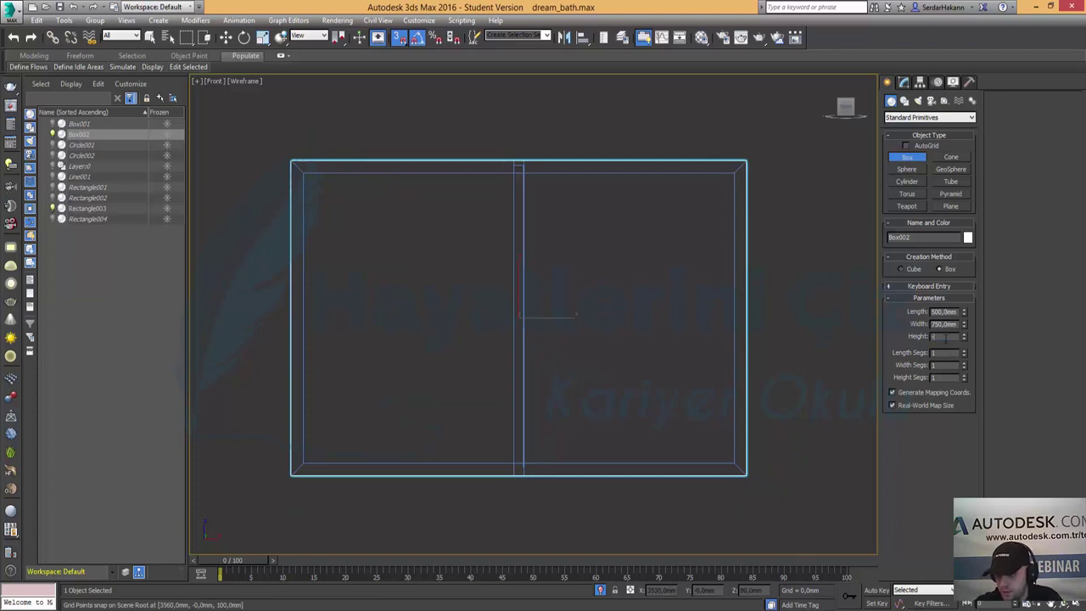
key("Return")
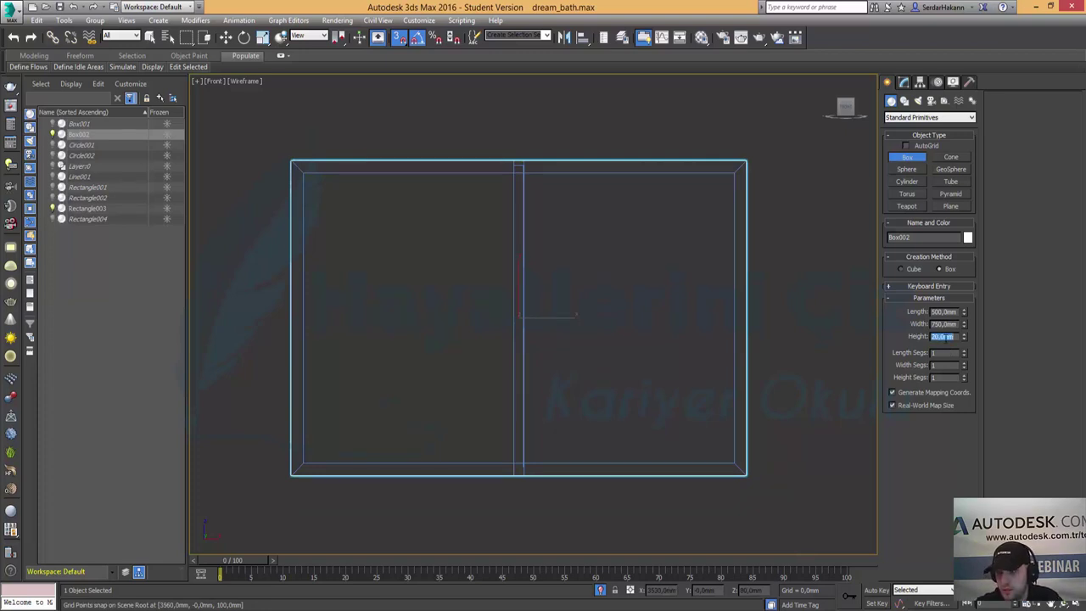
left_click(226, 37)
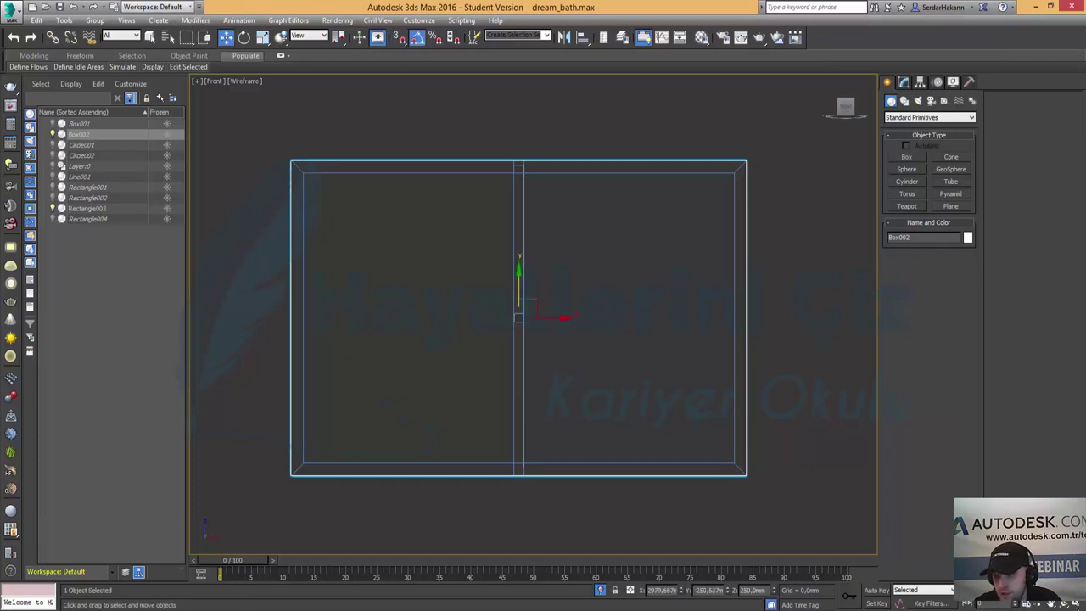
key("alt+w")
right_click(411, 199)
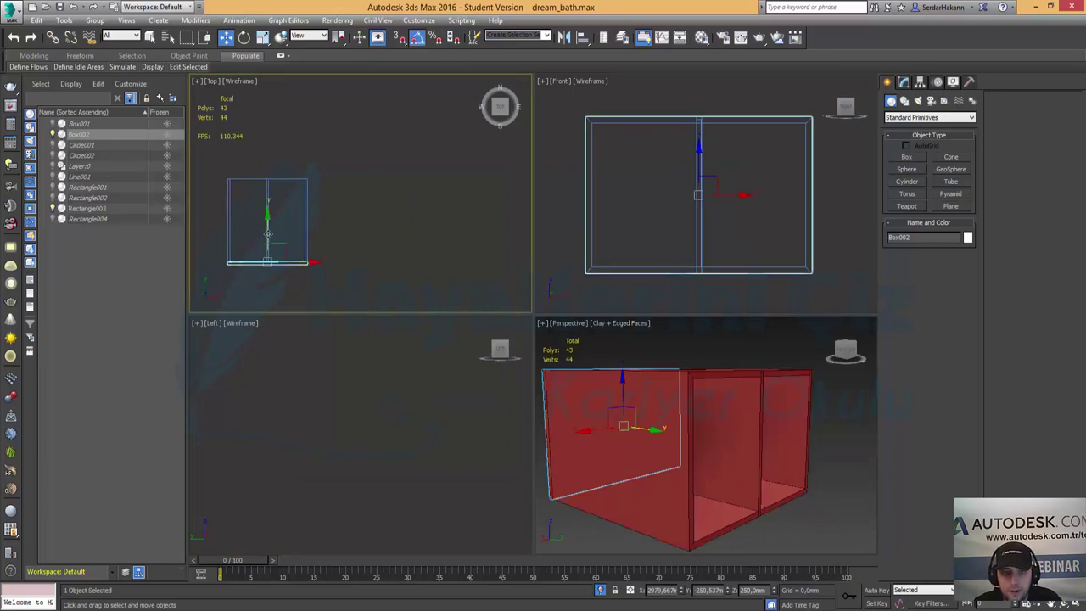
In the Top view, move Box002 along Y onto the cabinet's front edge.
left_click_drag(263, 242, 263, 151)
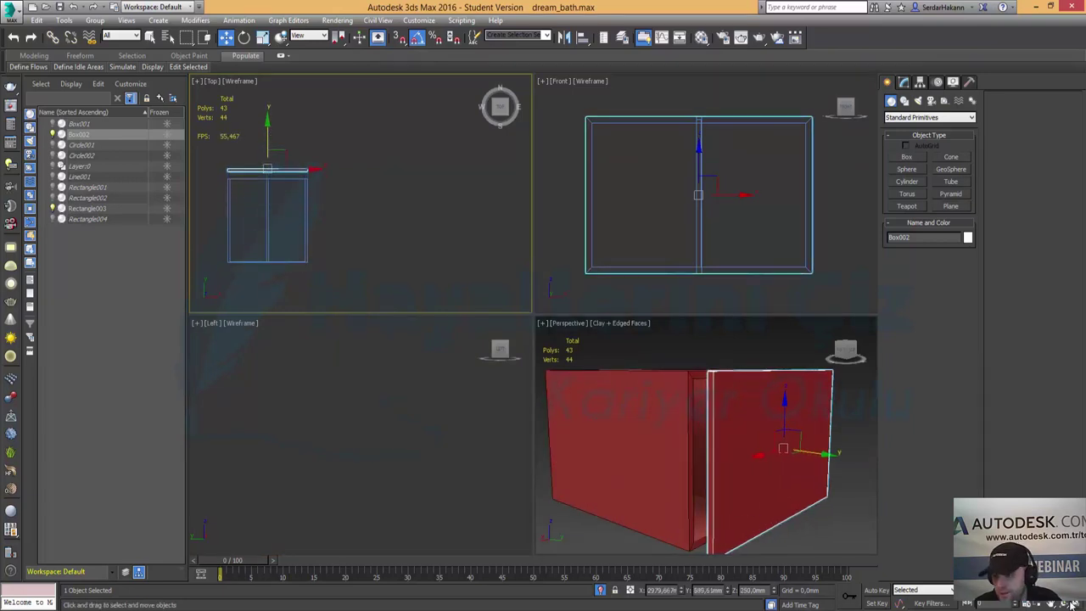
key("alt+w")
scroll(518, 336, "up", 2)
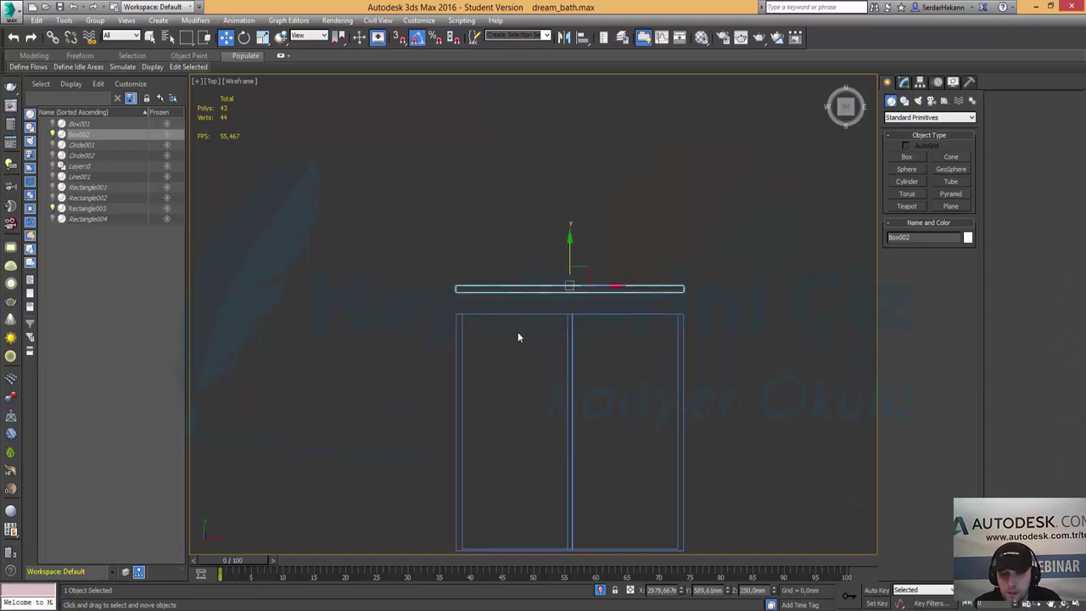
scroll(517, 336, "up", 2)
left_click_drag(592, 223, 586, 251)
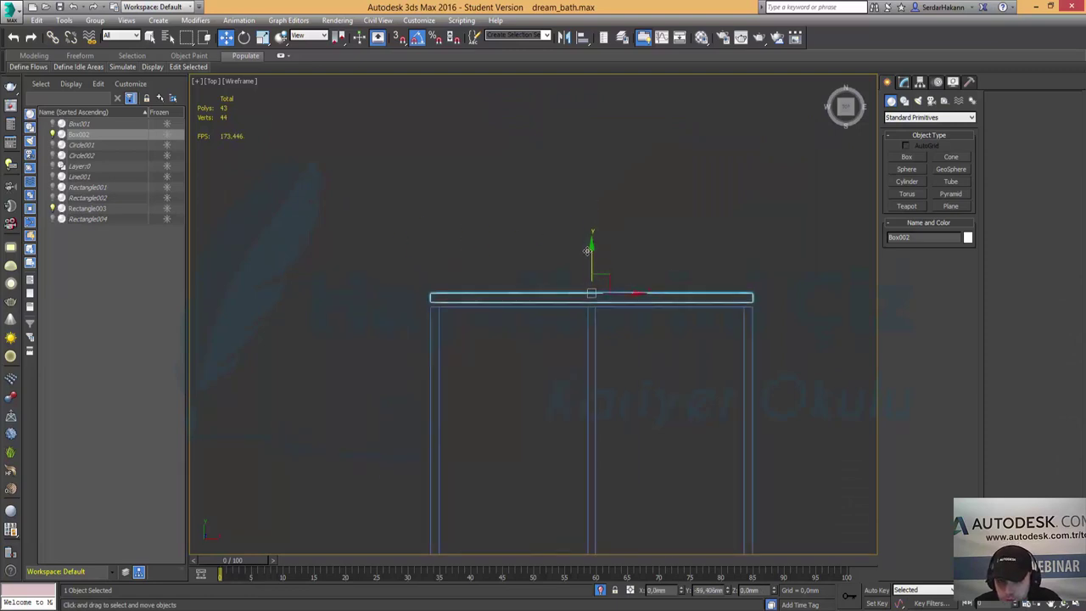
scroll(580, 277, "up", 3)
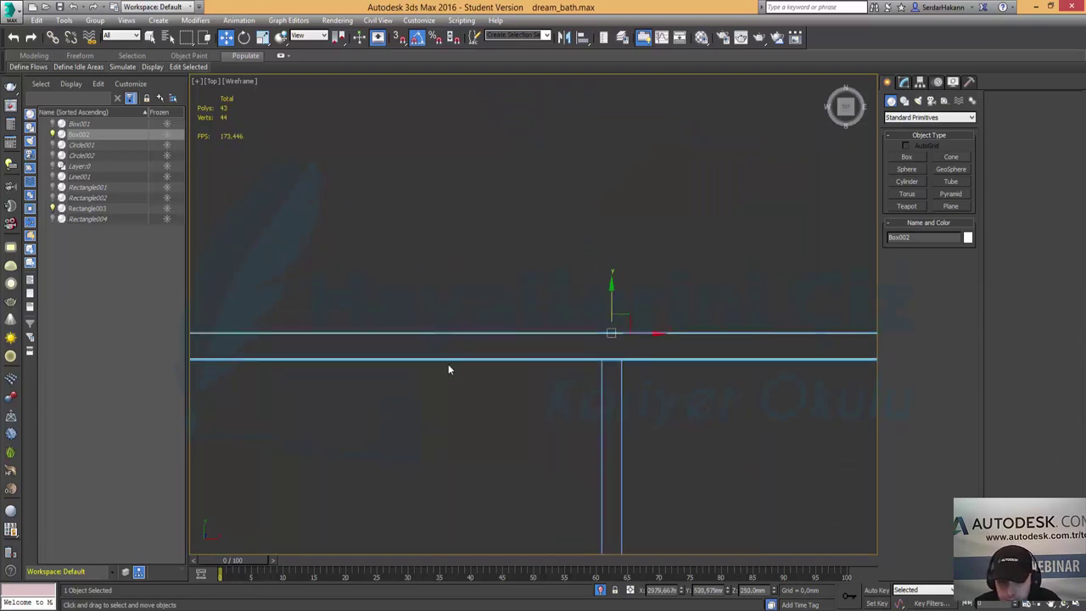
middle_click_drag(448, 369, 627, 380)
scroll(395, 415, "up", 2)
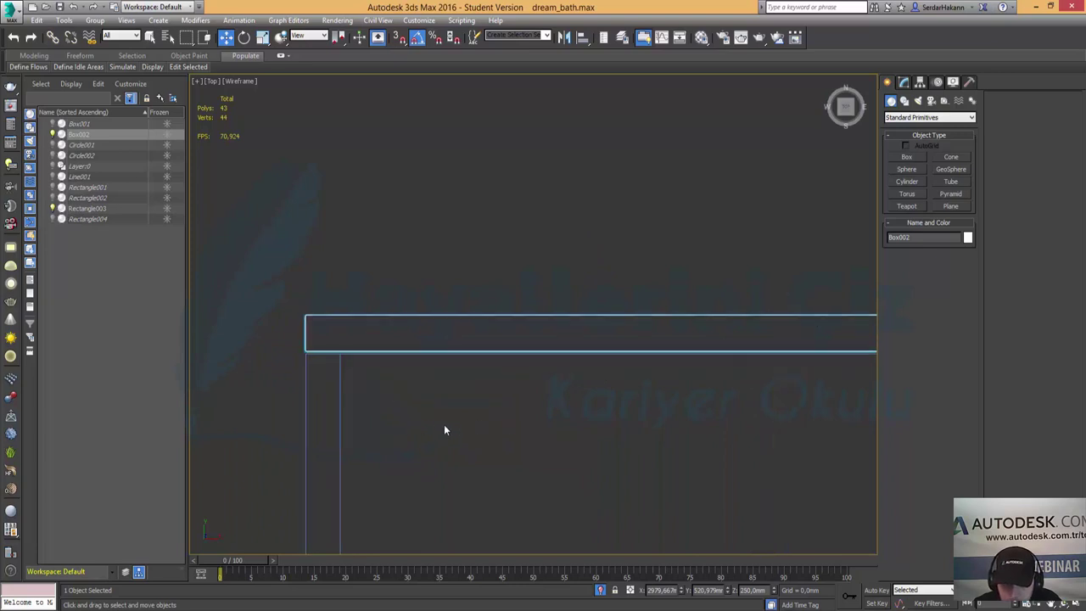
Fine-tune Box002's Y position flush with the cabinet front, then deselect and zoom out.
left_click(420, 402)
left_click(298, 284)
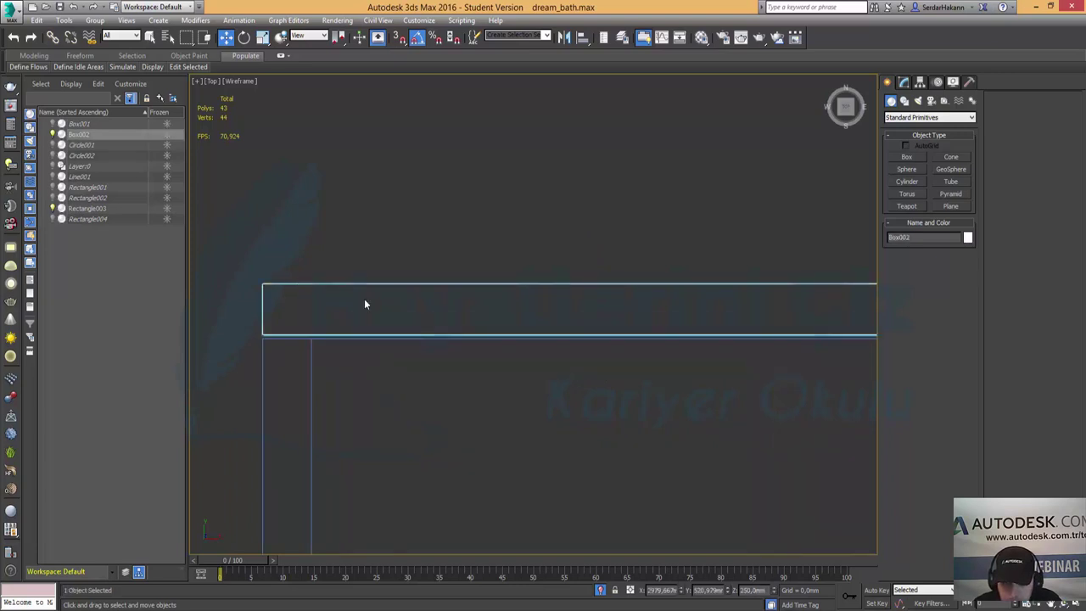
scroll(341, 371, "up", 2)
middle_click_drag(342, 371, 356, 321)
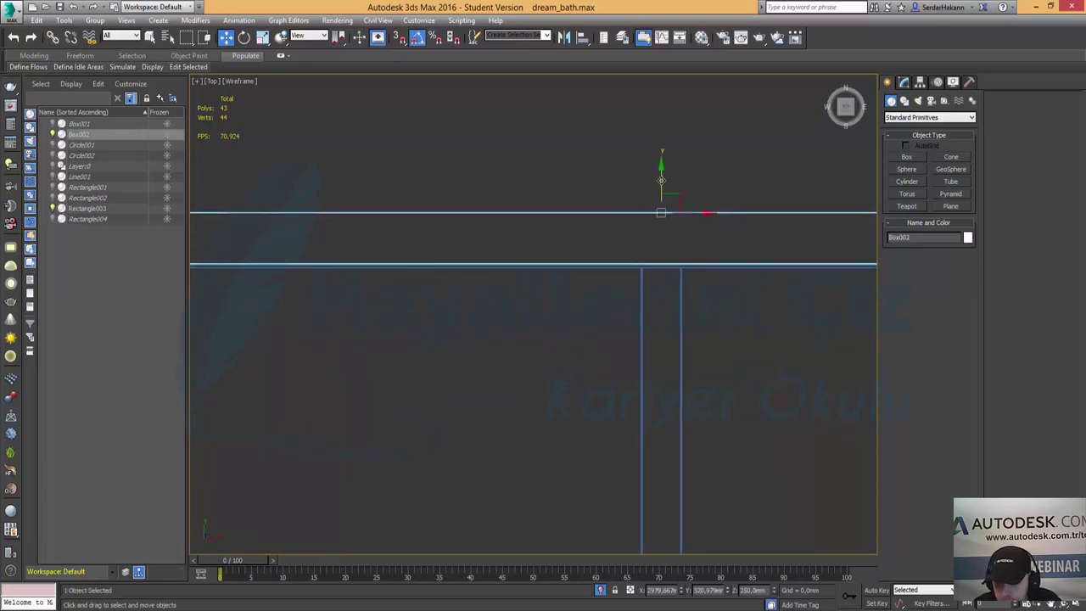
left_click_drag(661, 179, 667, 180)
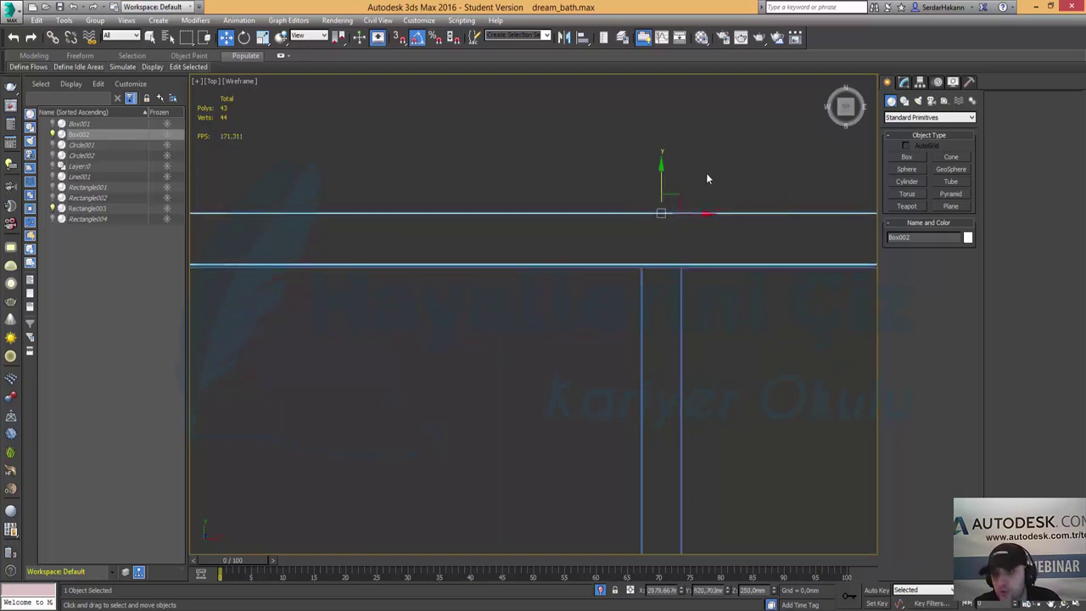
left_click(706, 173)
scroll(674, 230, "down", 3)
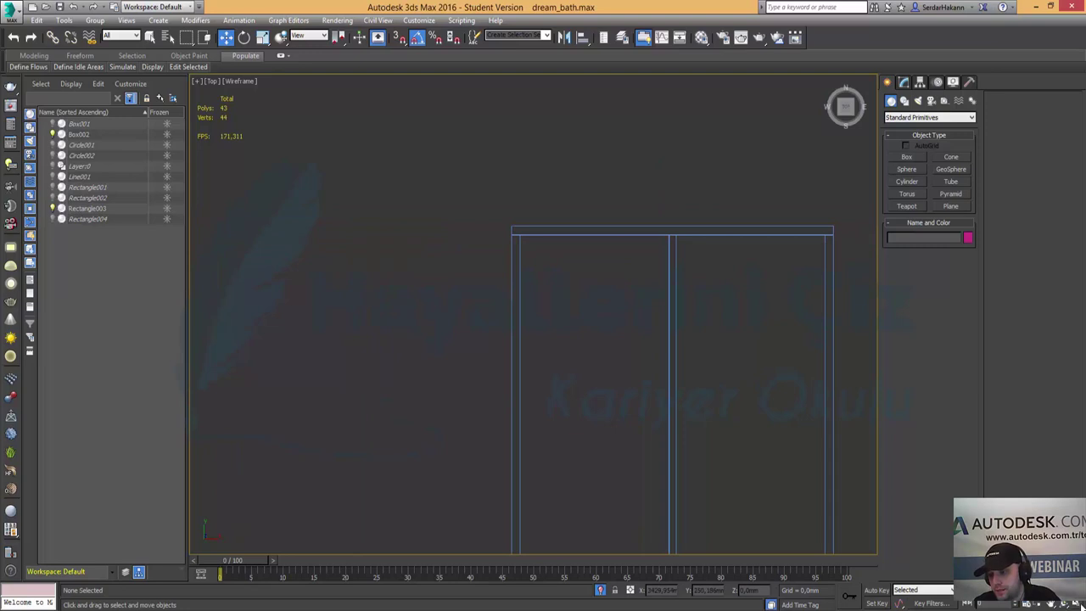
Maximize the shaded Perspective view and select the Box002 front panel.
key("alt+w")
left_click(848, 470)
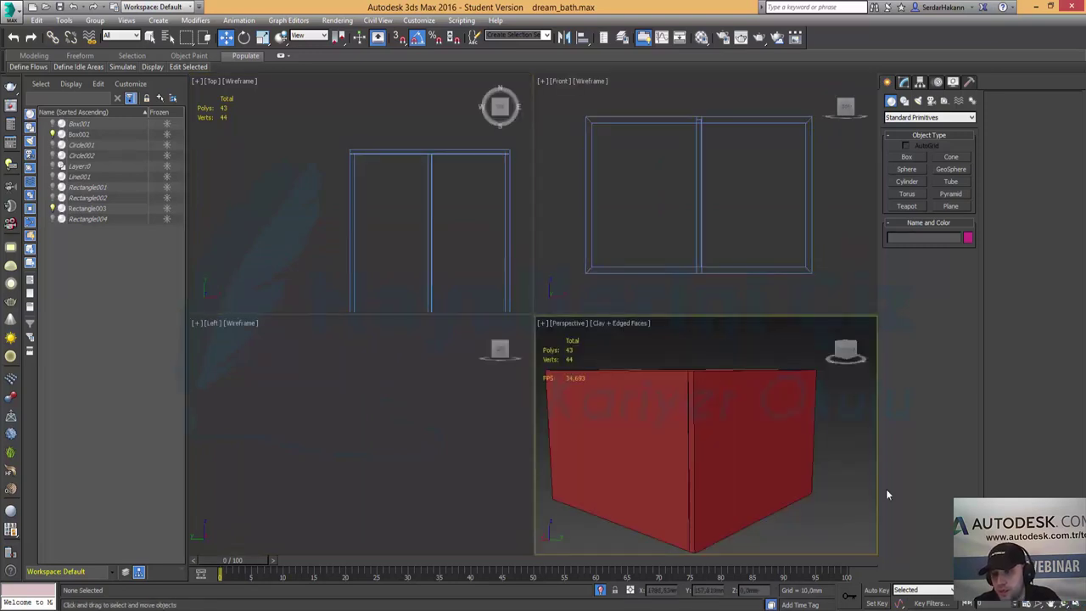
left_click(1074, 603)
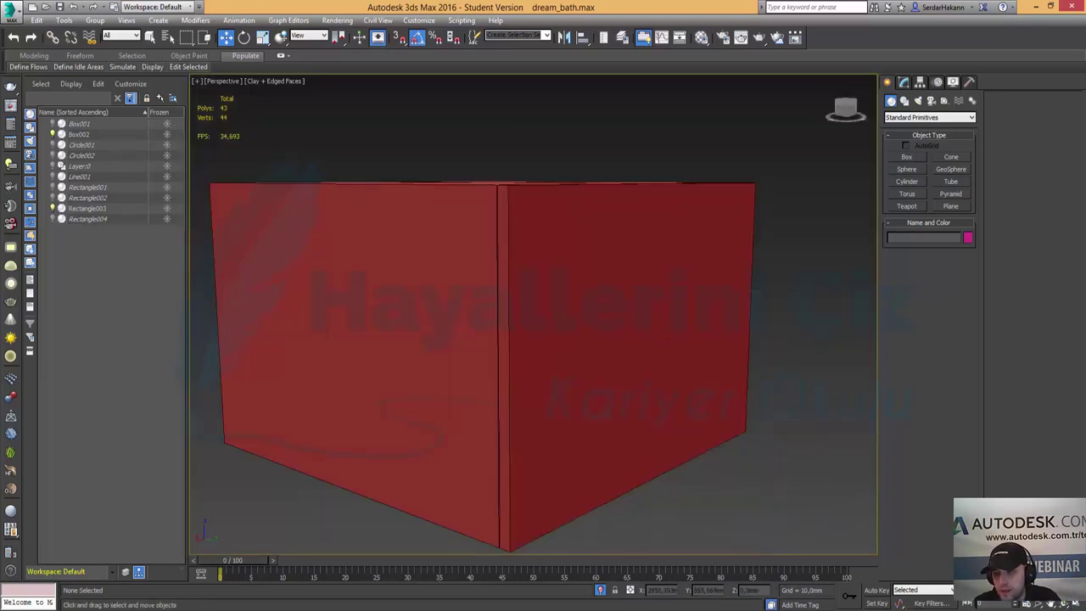
left_click(1074, 603)
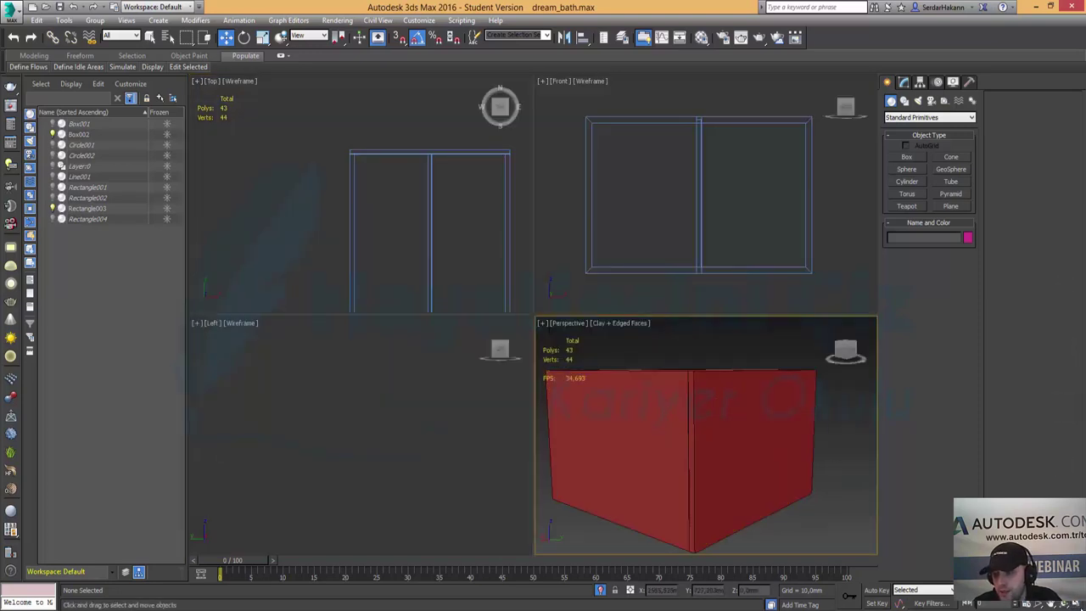
left_click(1074, 603)
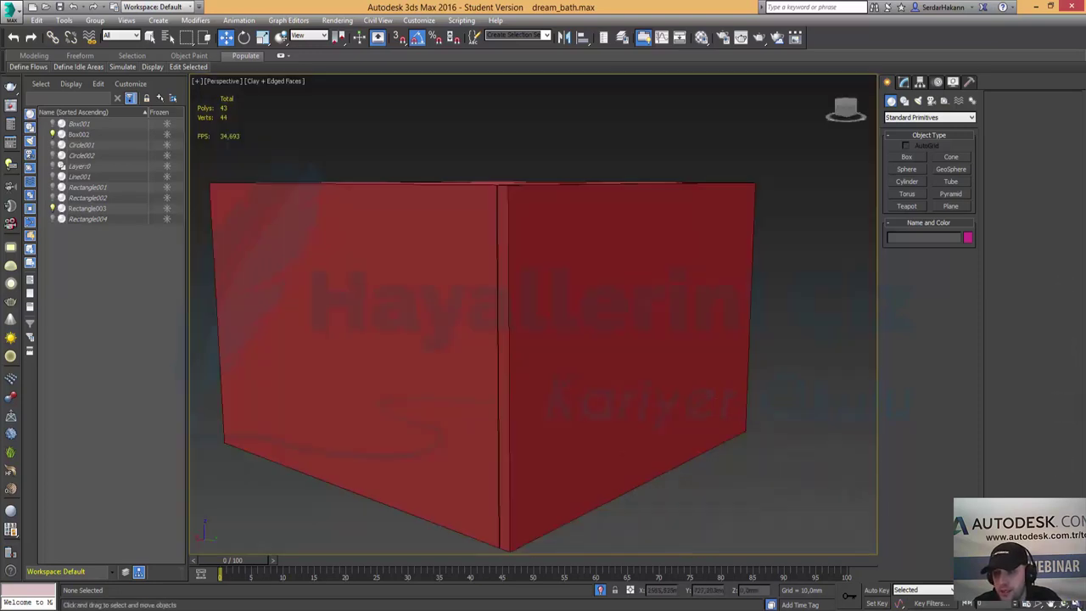
left_click(649, 331)
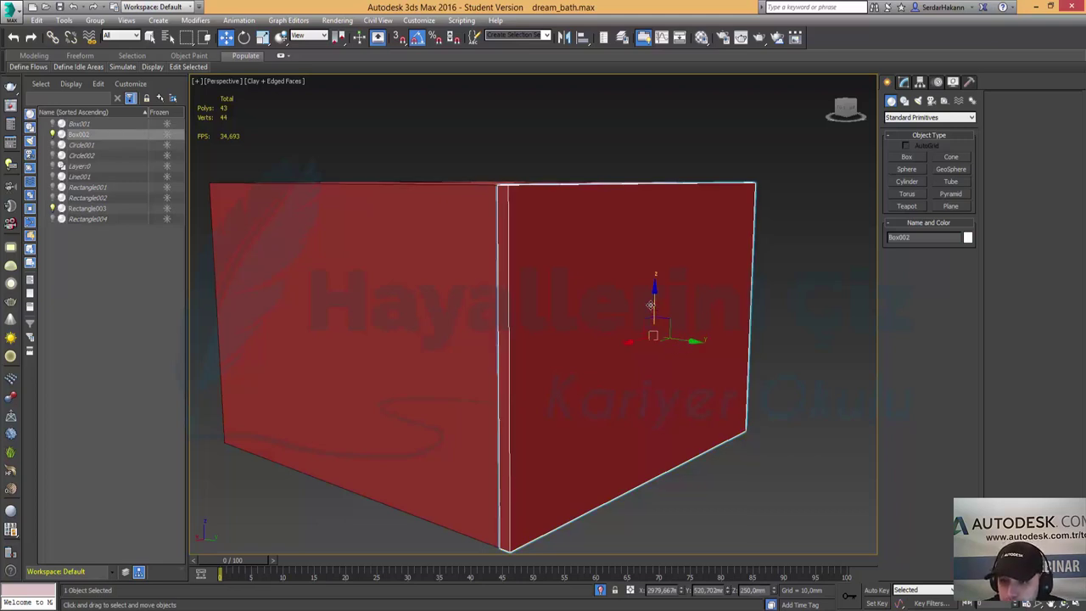
Dismiss the quad menu and reselect the front panel Box002.
right_click(653, 304)
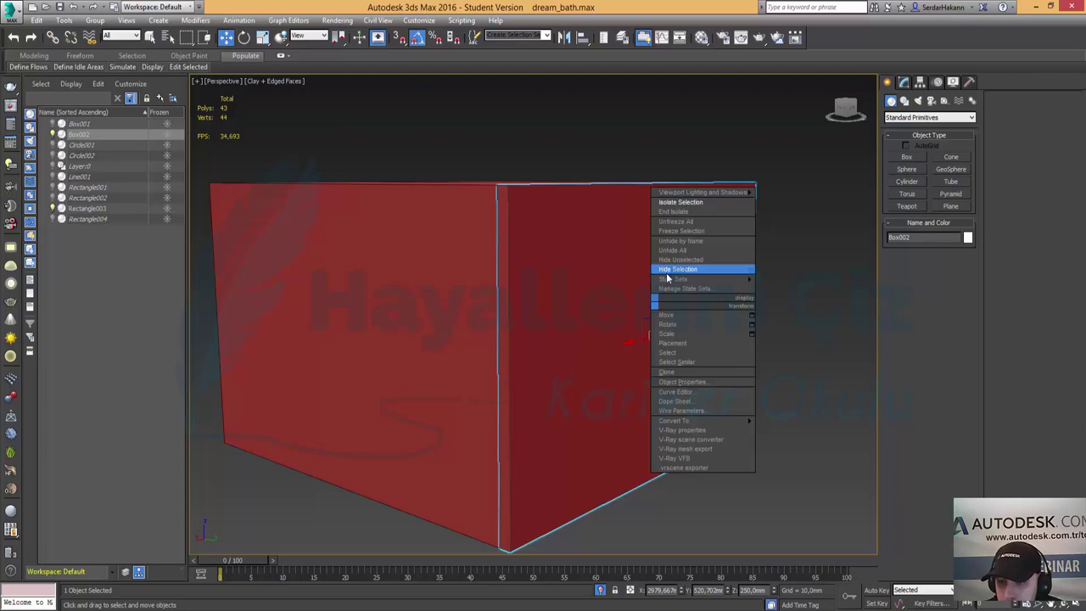
key("Escape")
key("super")
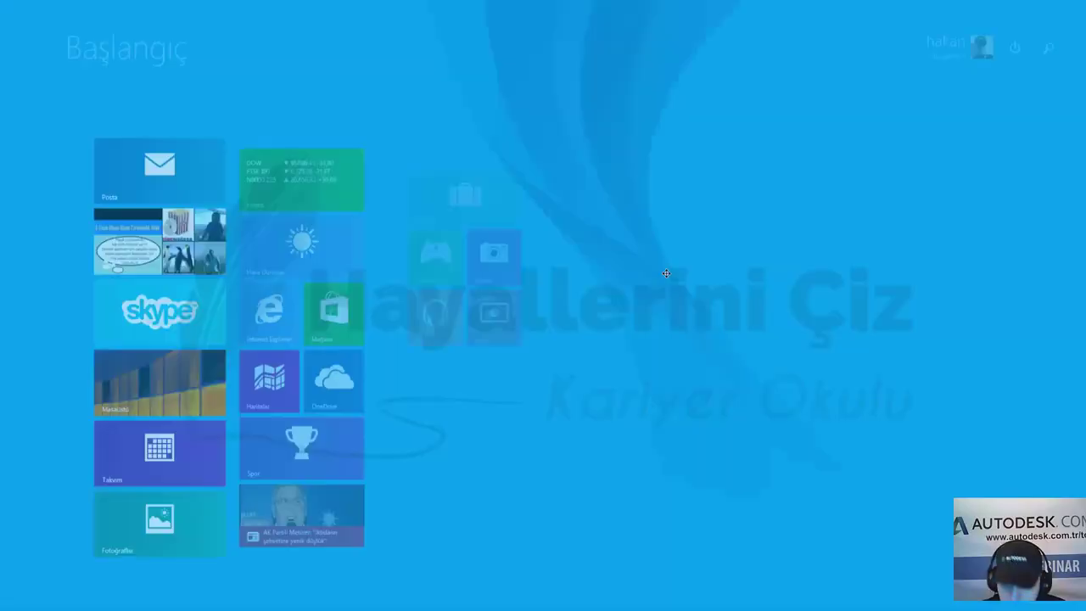
key("super")
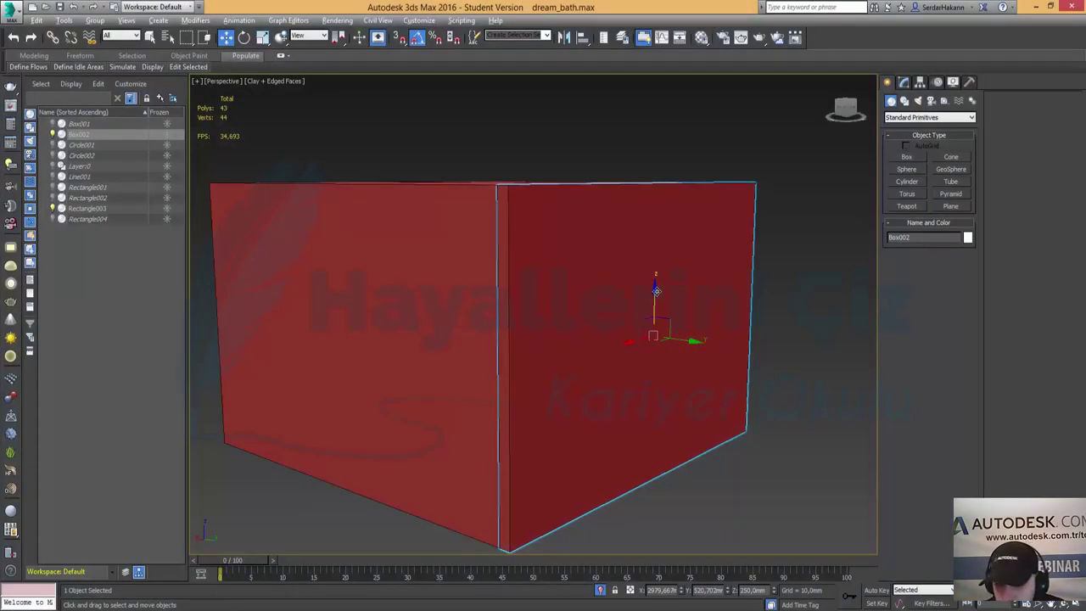
left_click(768, 293)
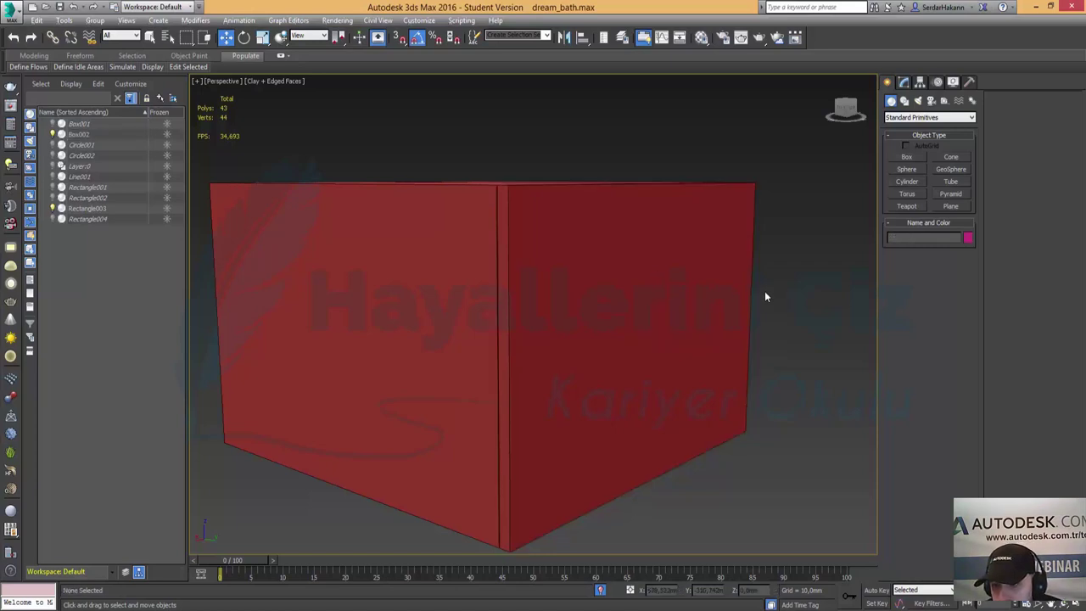
left_click(650, 323)
Slide Box002 aside along X to check both shelves, undo the move, and restore four viewports.
left_click_drag(634, 343, 793, 292)
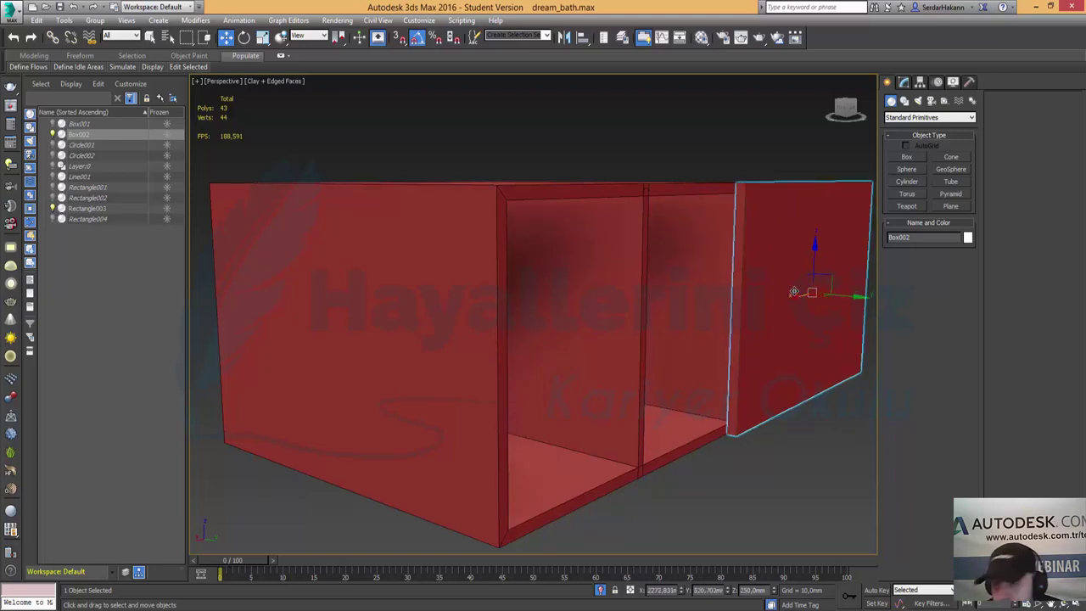
key("ctrl+z")
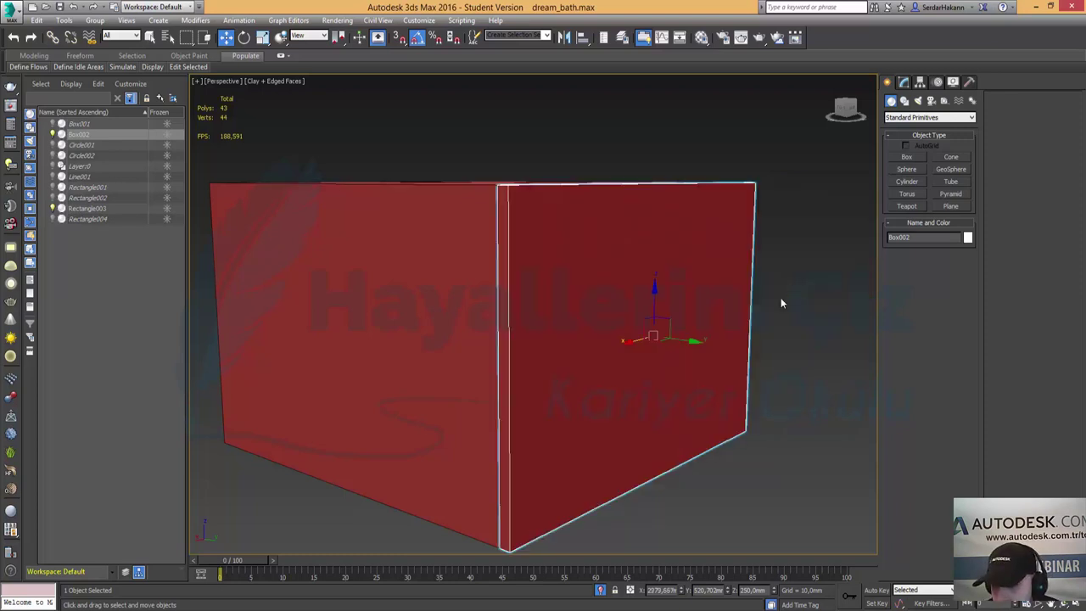
key("alt+w")
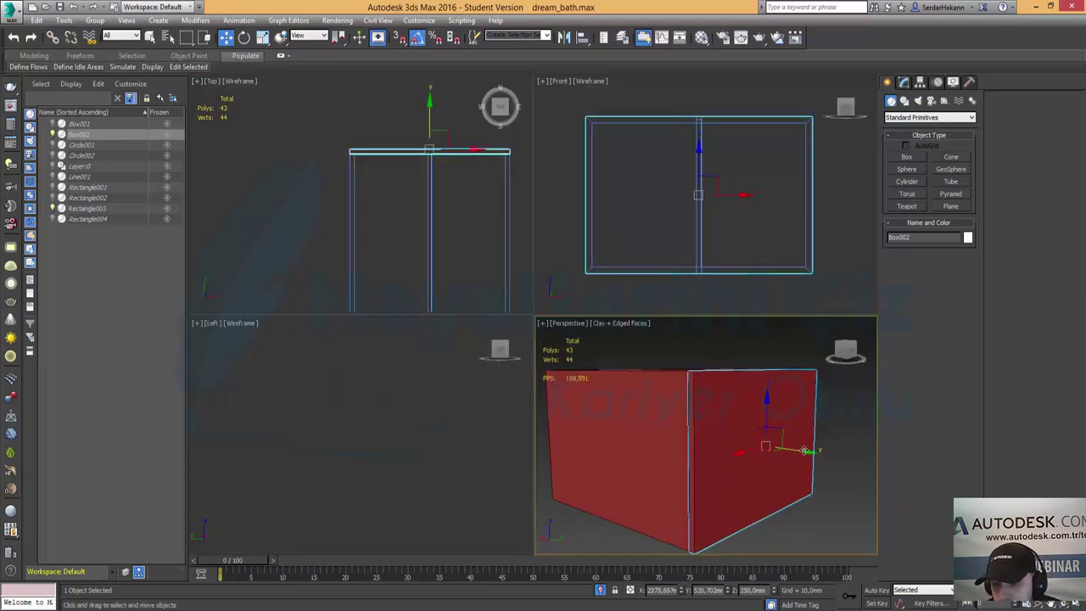
Maximize the Front view and convert Box002 to an Editable Poly.
right_click(741, 218)
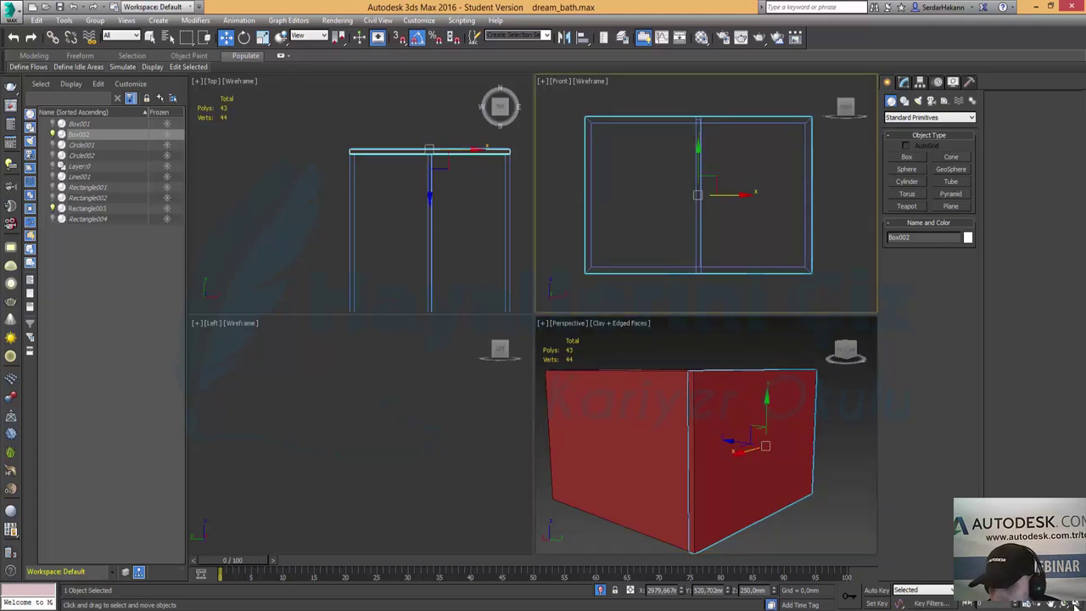
key("alt+w")
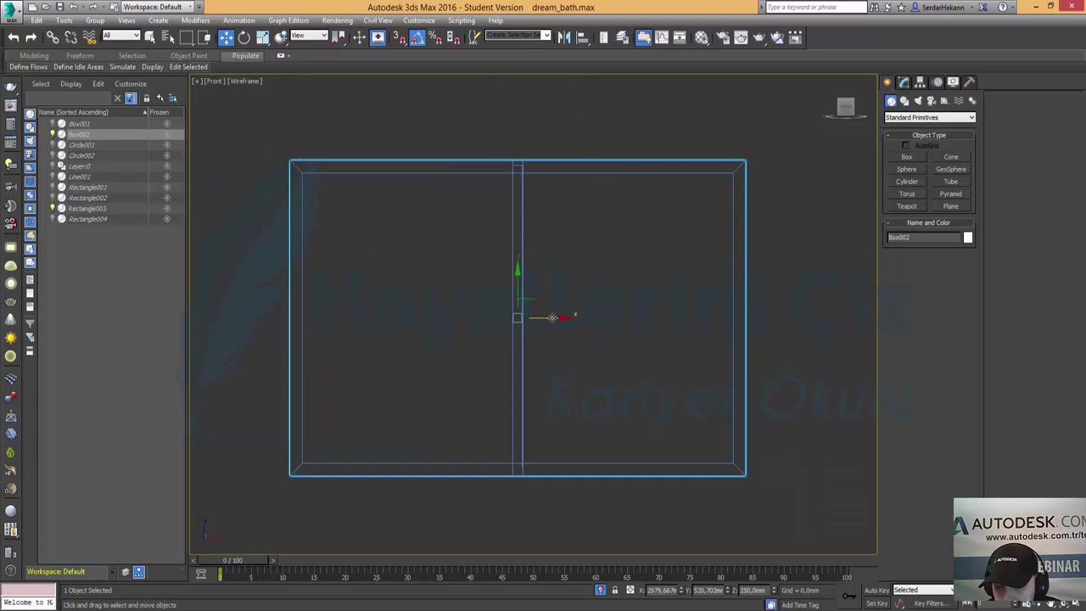
right_click(551, 317)
mouse_move(576, 433)
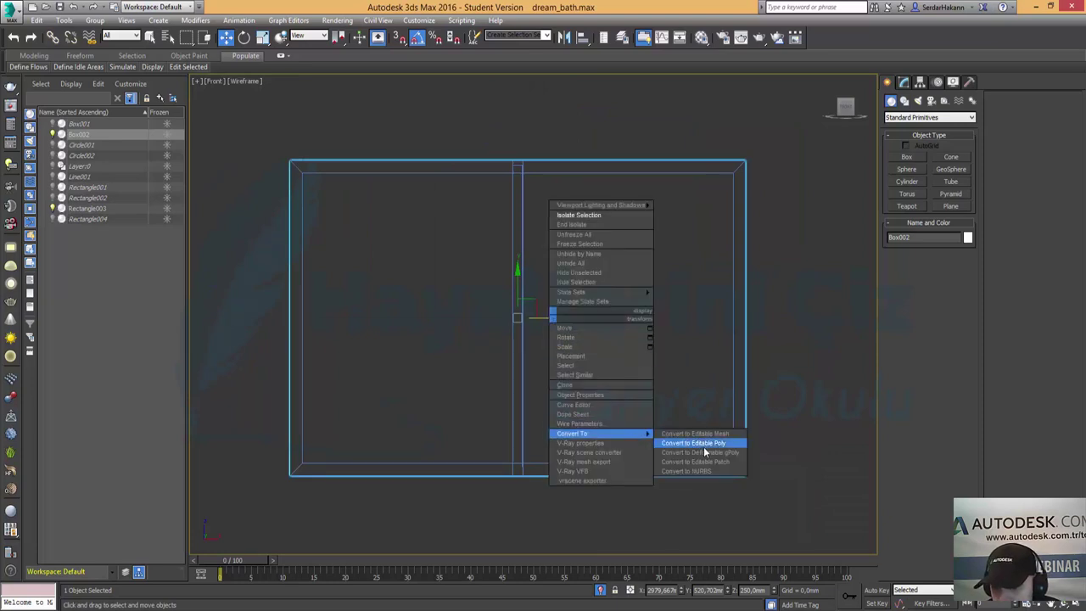
left_click(705, 449)
Move Box002's left-edge vertices to the centre divider so it covers only the right half.
left_click(899, 247)
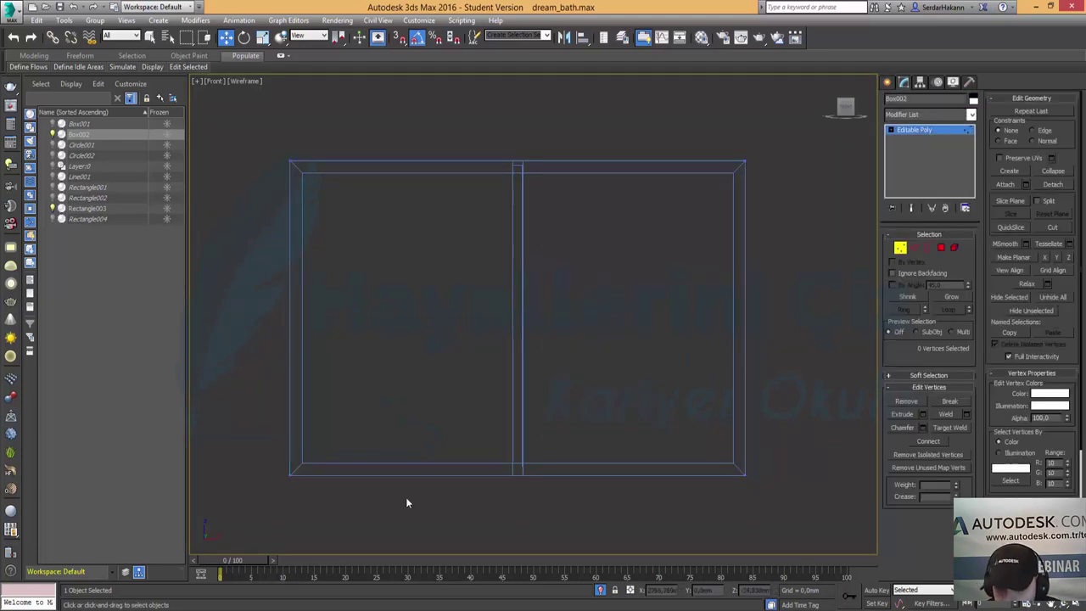
mouse_move(136, 436)
left_mouse_down()
mouse_move(507, 428)
mouse_move(517, 439)
left_mouse_up()
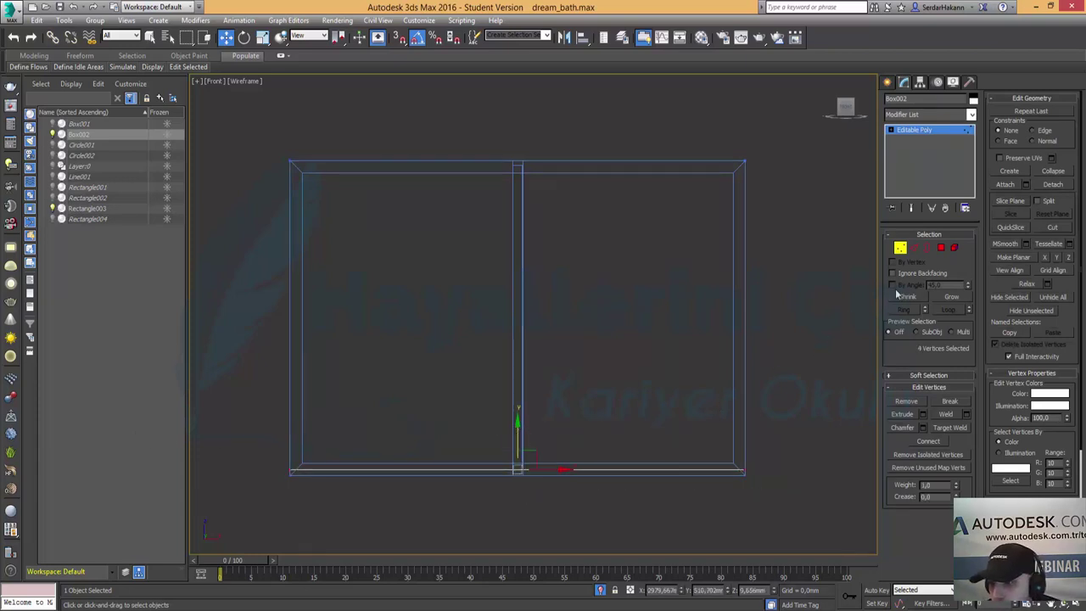
left_click(900, 250)
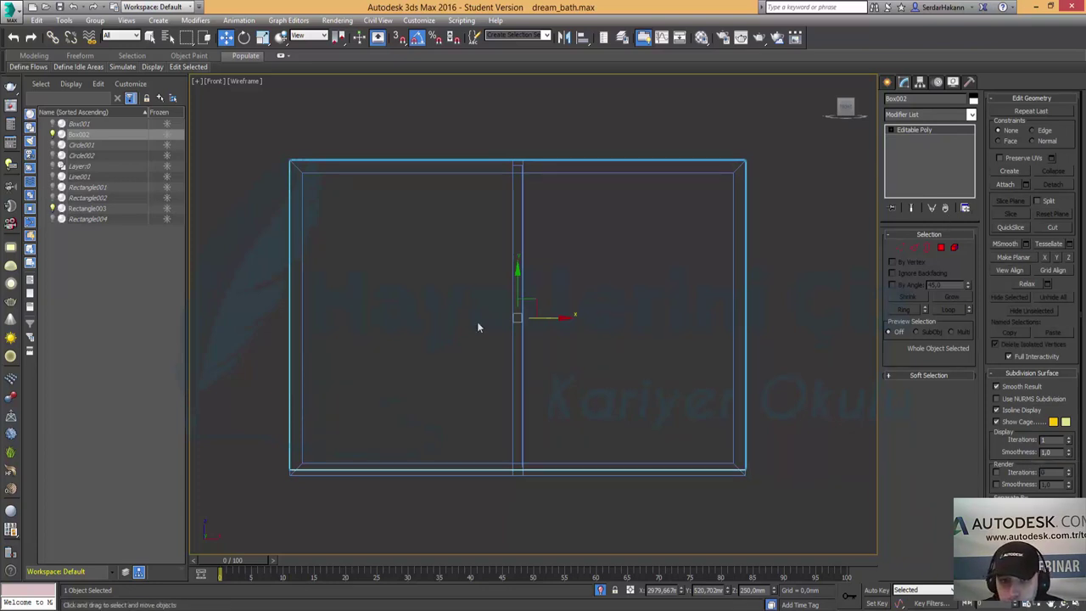
left_click(900, 246)
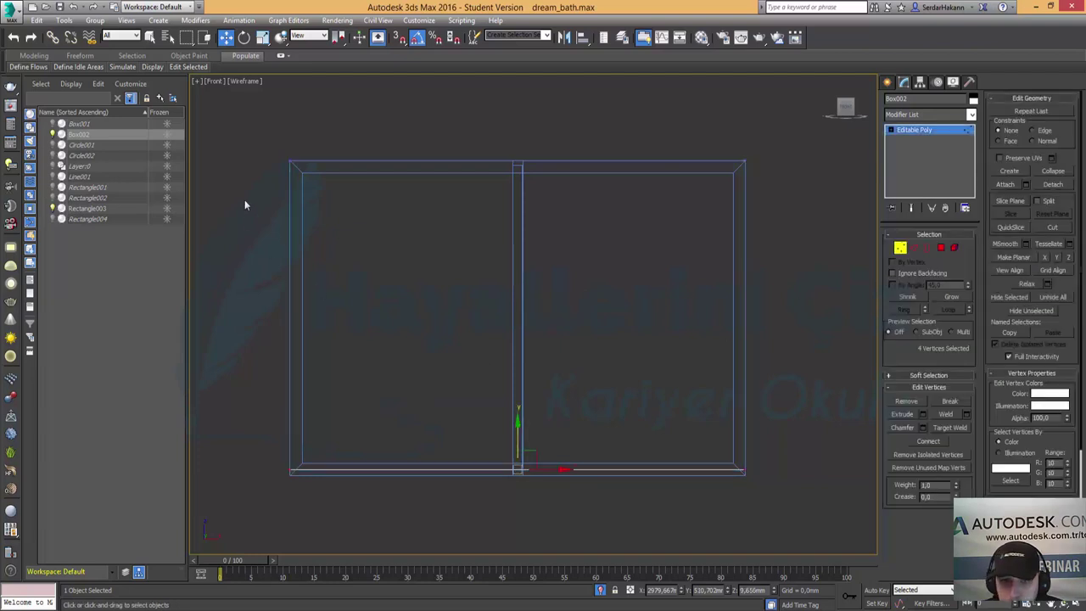
left_click_drag(397, 554, 398, 551)
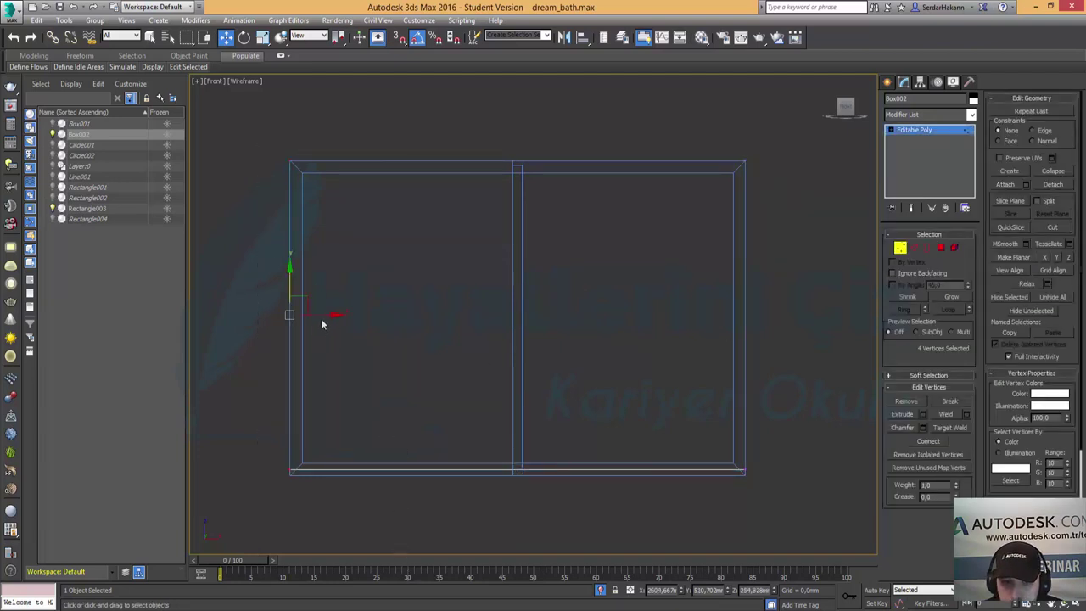
left_click_drag(321, 323, 549, 330)
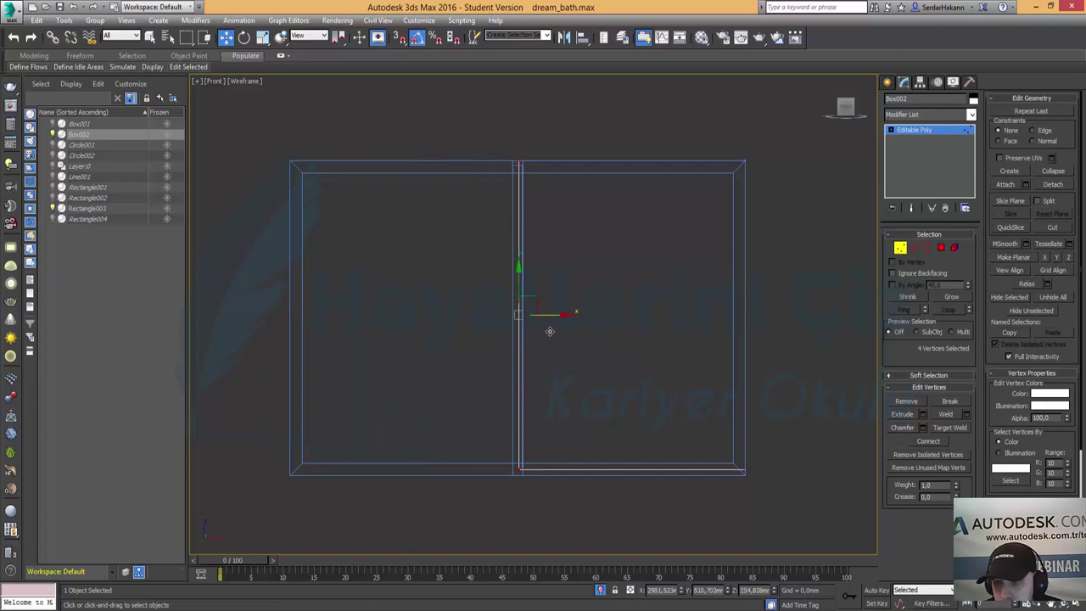
left_click(900, 248)
Clone Box002 over the cabinet's left half as Box003.
left_click_drag(560, 325, 332, 303)
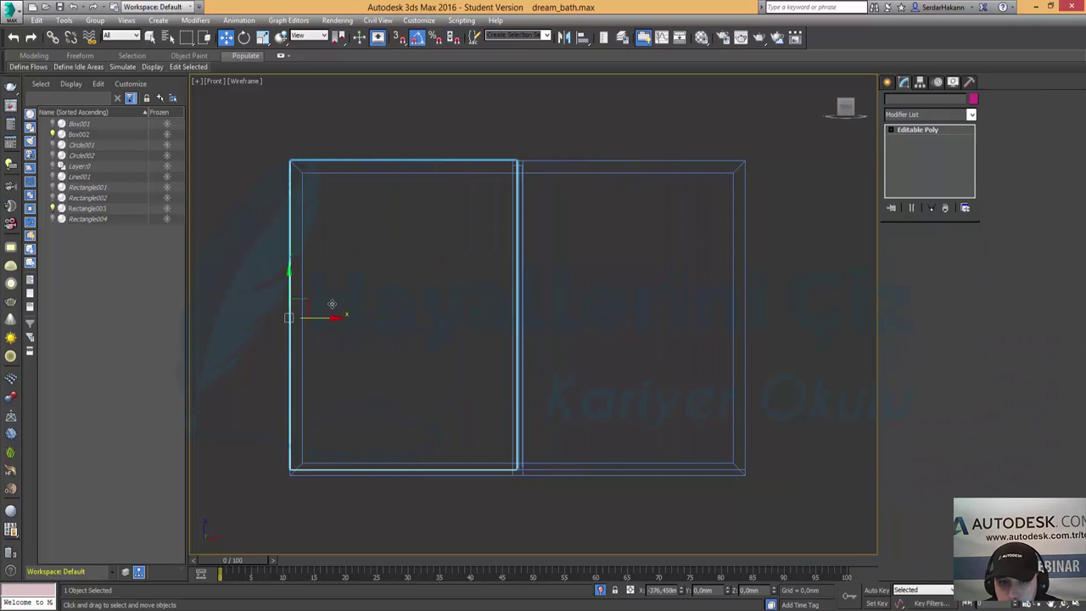
left_click(551, 360)
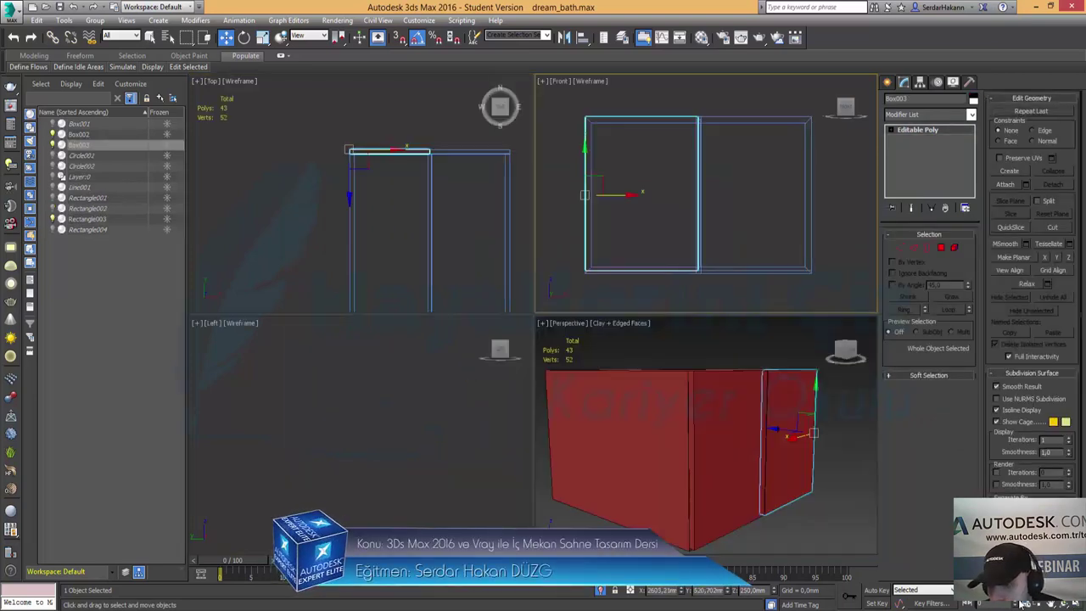
key("alt+w")
Maximize the Perspective view and orbit to check both door panels covering the front.
left_click(835, 536)
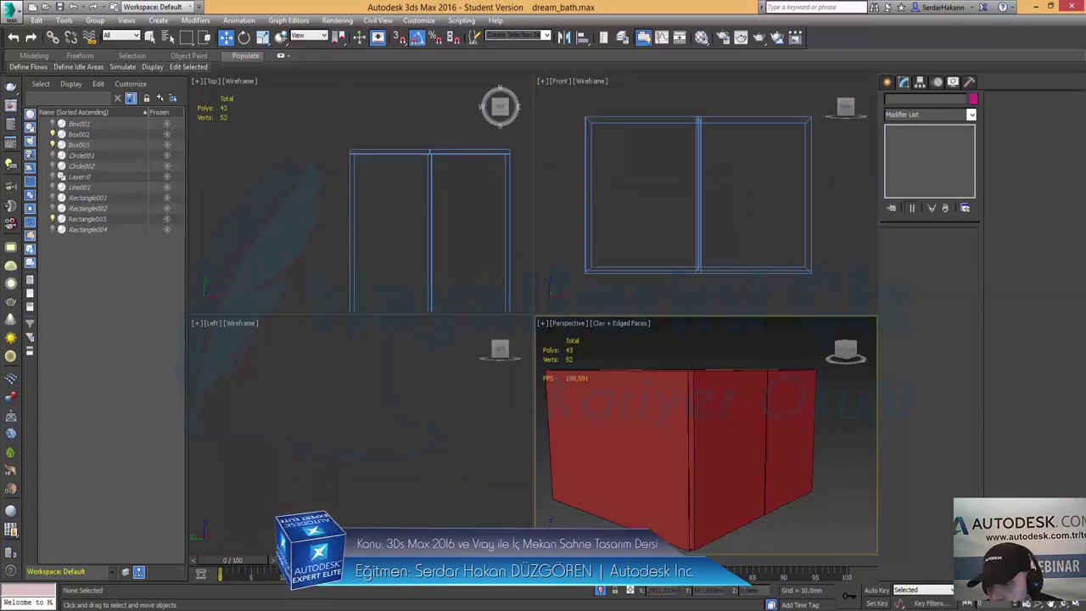
key("alt+w")
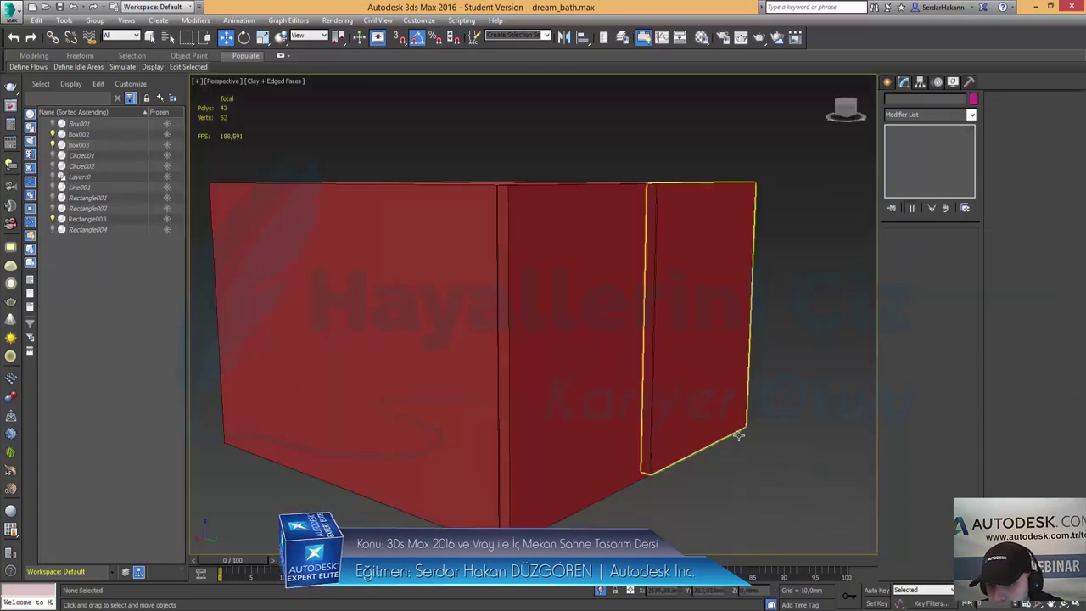
mouse_move(787, 395)
middle_mouse_down("alt")
mouse_move(678, 399)
mouse_move(705, 376)
middle_mouse_up("alt")
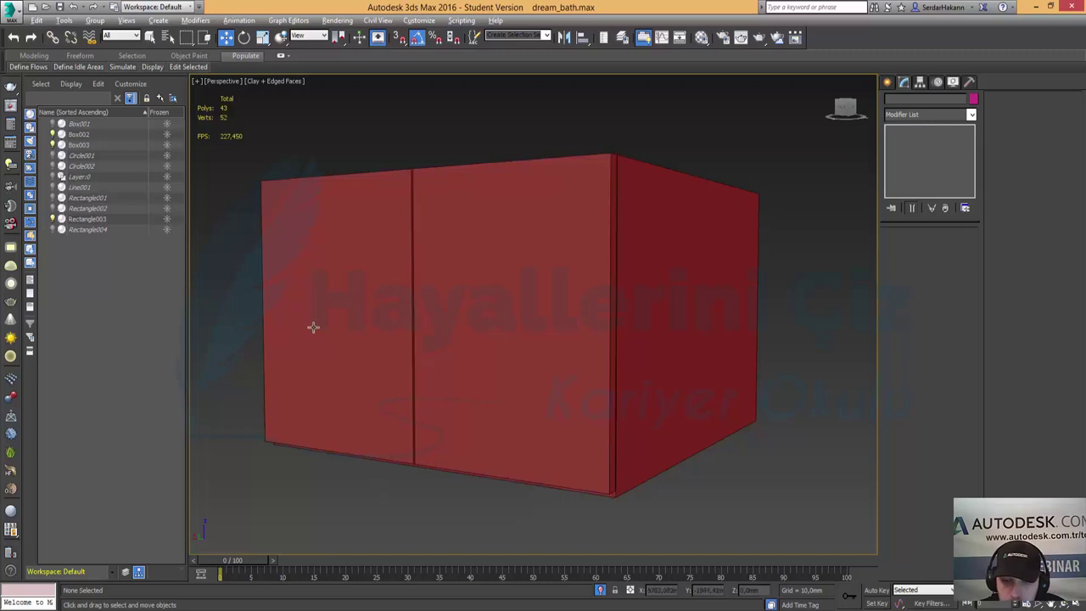
middle_click_drag(313, 325, 408, 341, "alt")
middle_click_drag(453, 438, 441, 396, "alt")
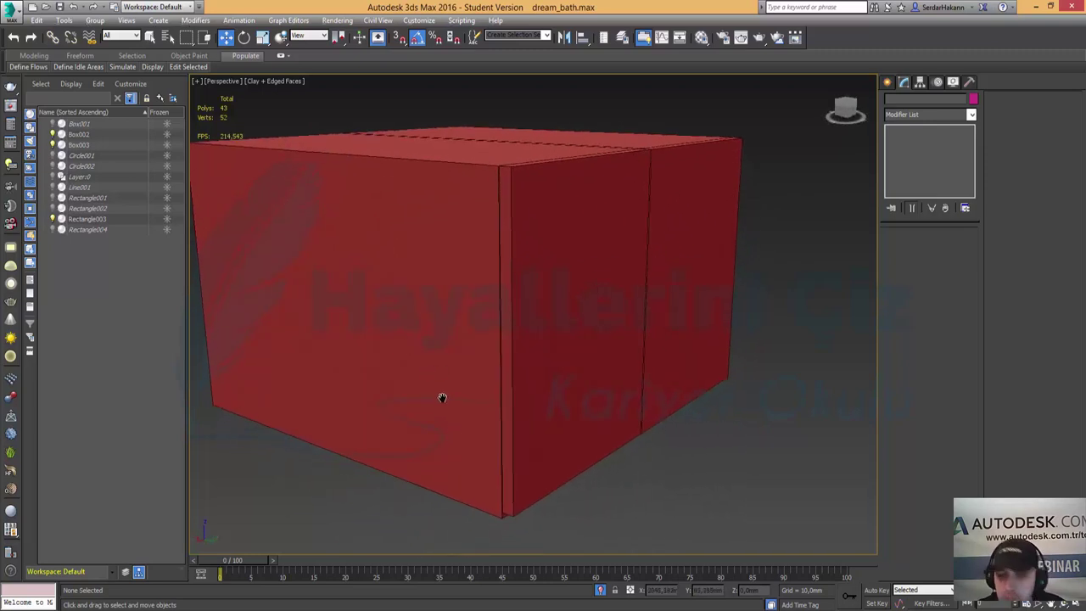
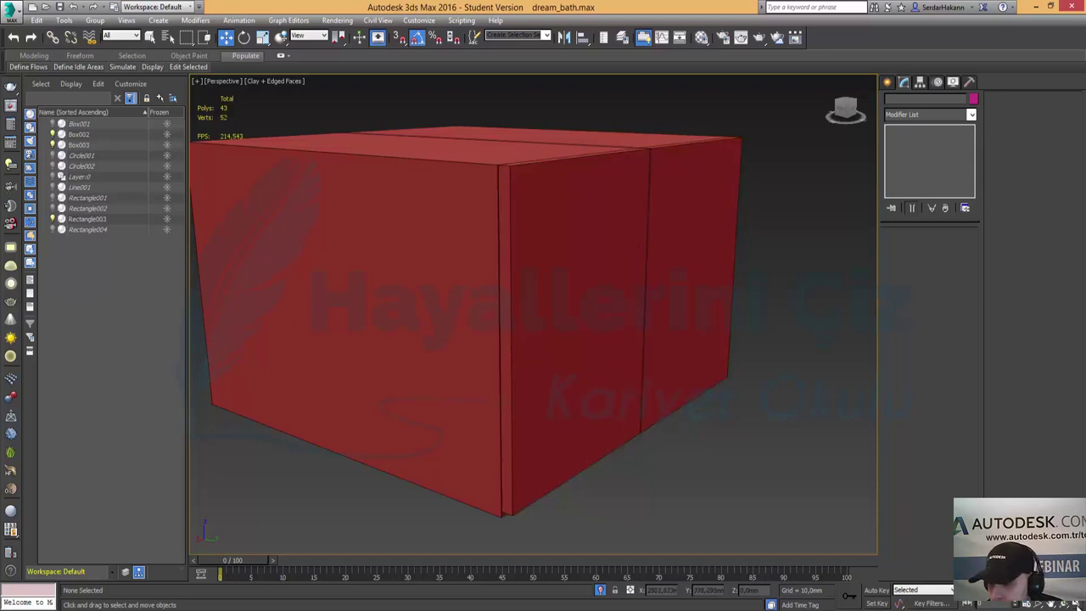
Select the door panel Box002 and maximize the Front view.
key("alt+w")
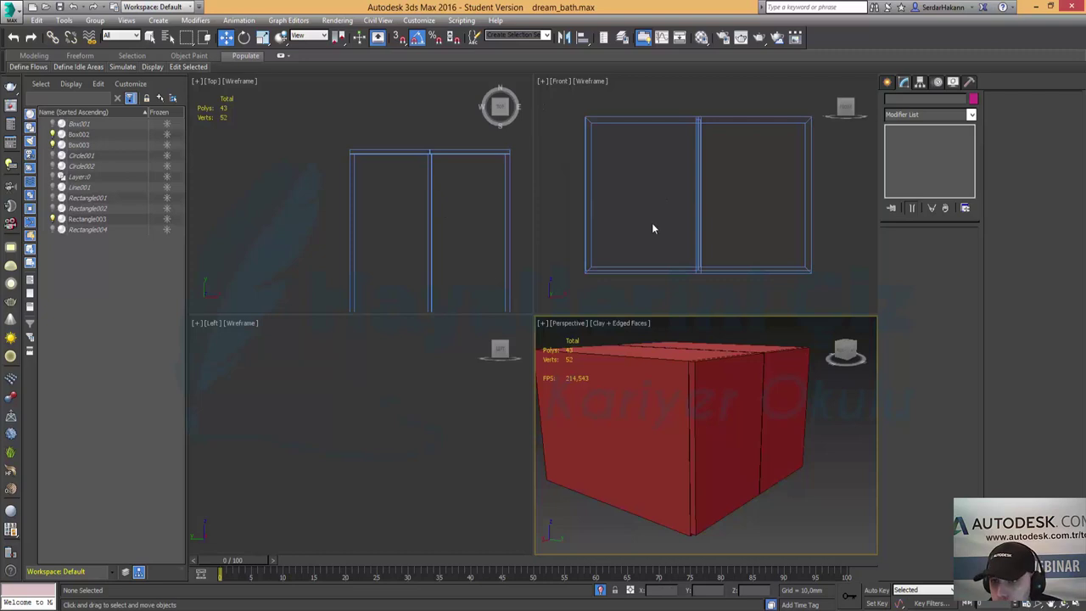
left_click(651, 222)
key("alt+w")
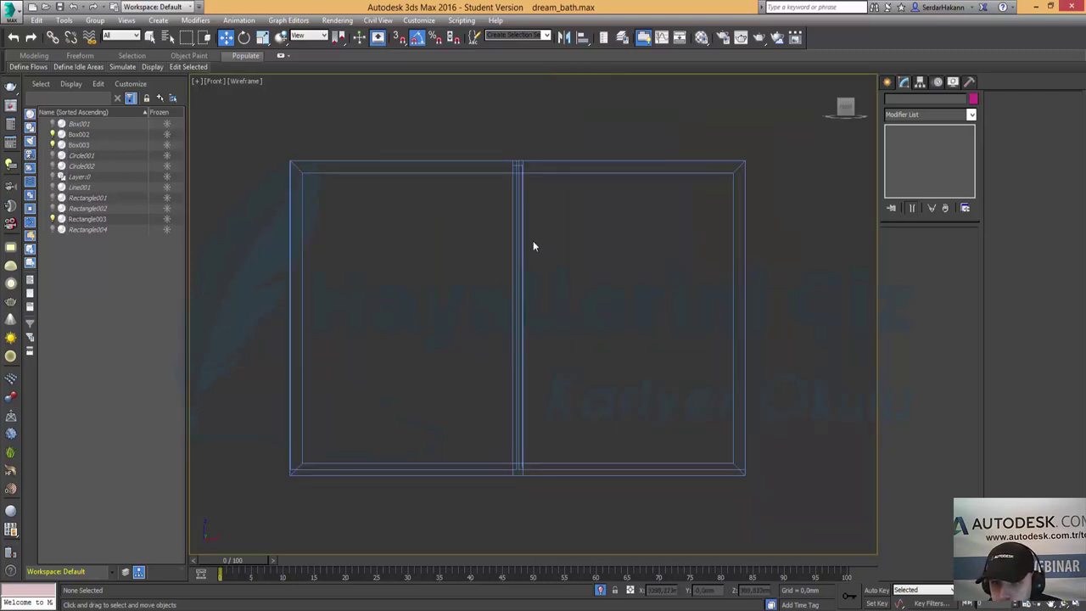
key("alt+w")
left_click(695, 399)
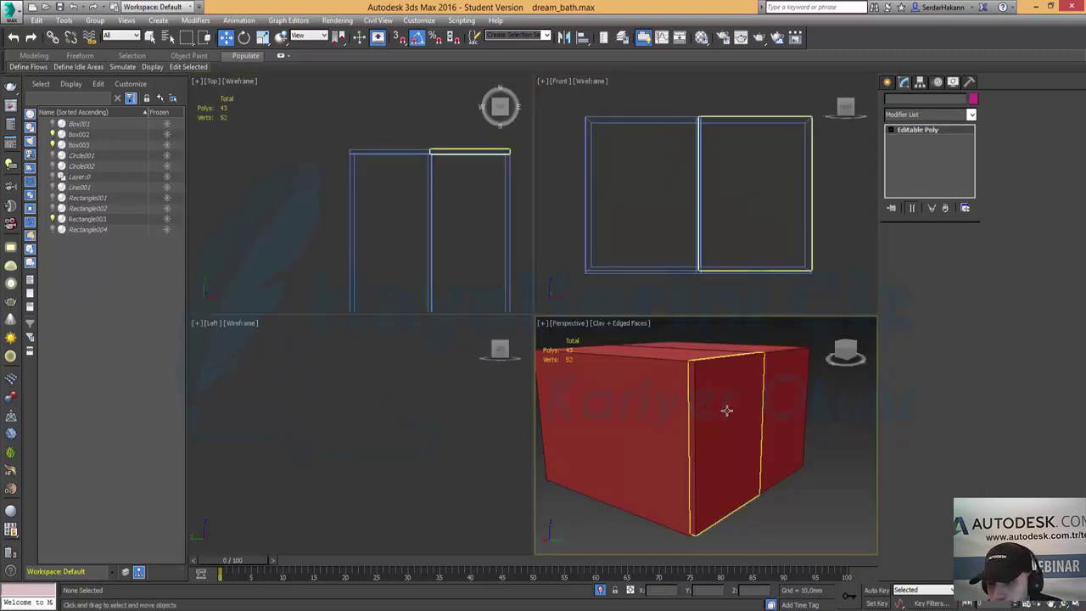
left_click(782, 255)
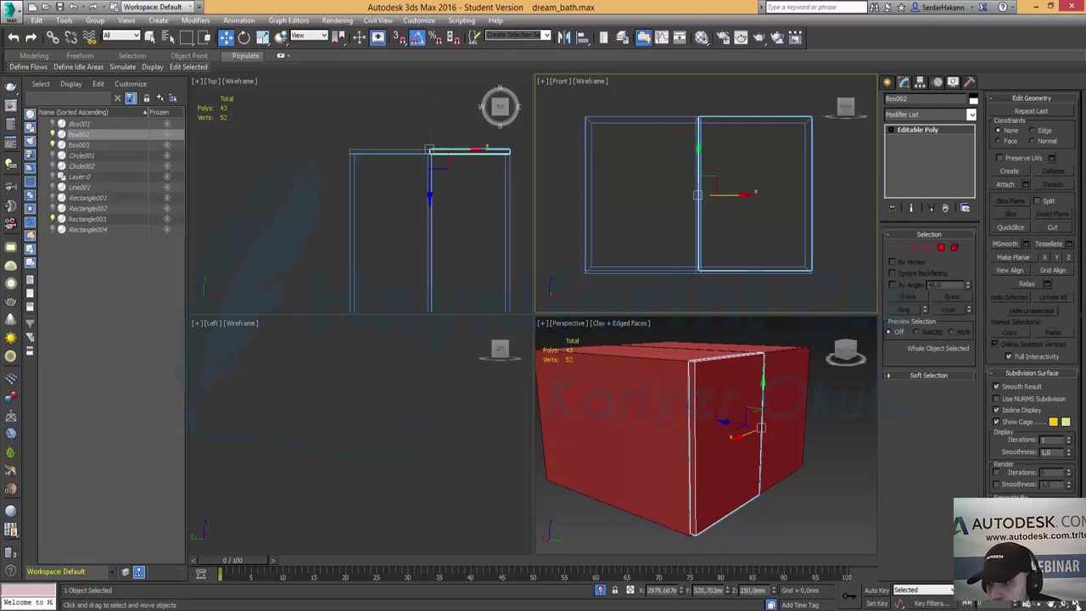
key("alt+w")
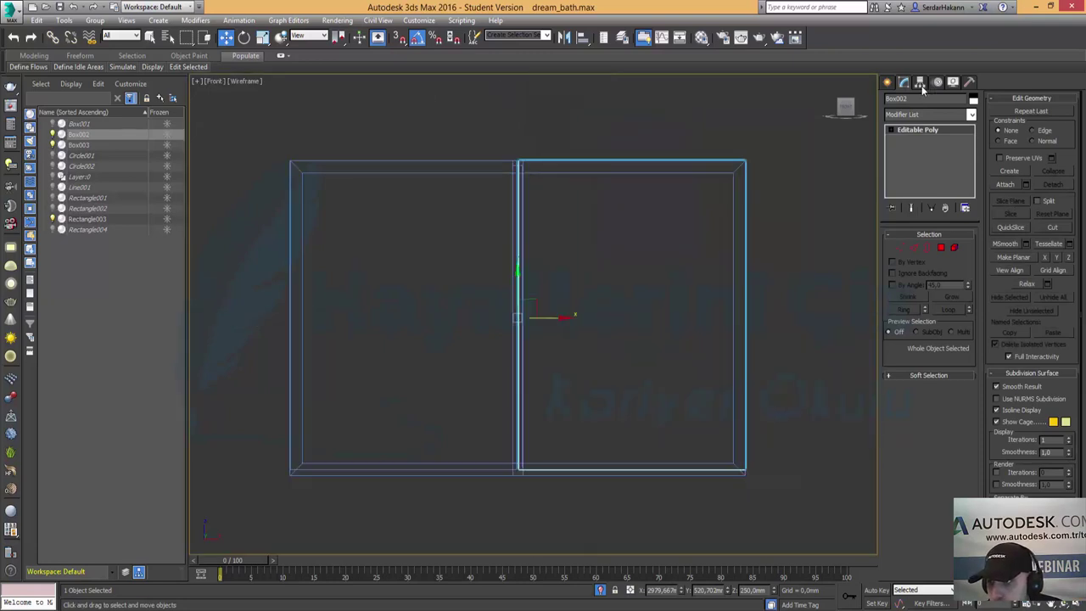
With Affect Pivot Only and 3D Snaps on, snap Box002's pivot to its bottom-right corner.
left_click(920, 84)
left_click(940, 146)
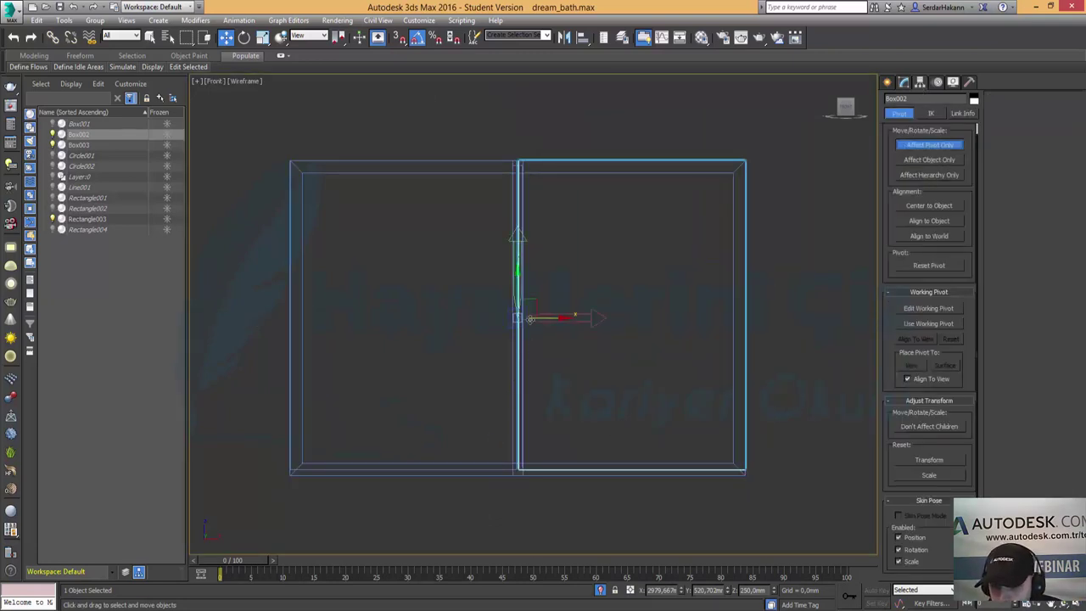
left_click(398, 37)
left_click_drag(533, 303, 746, 469)
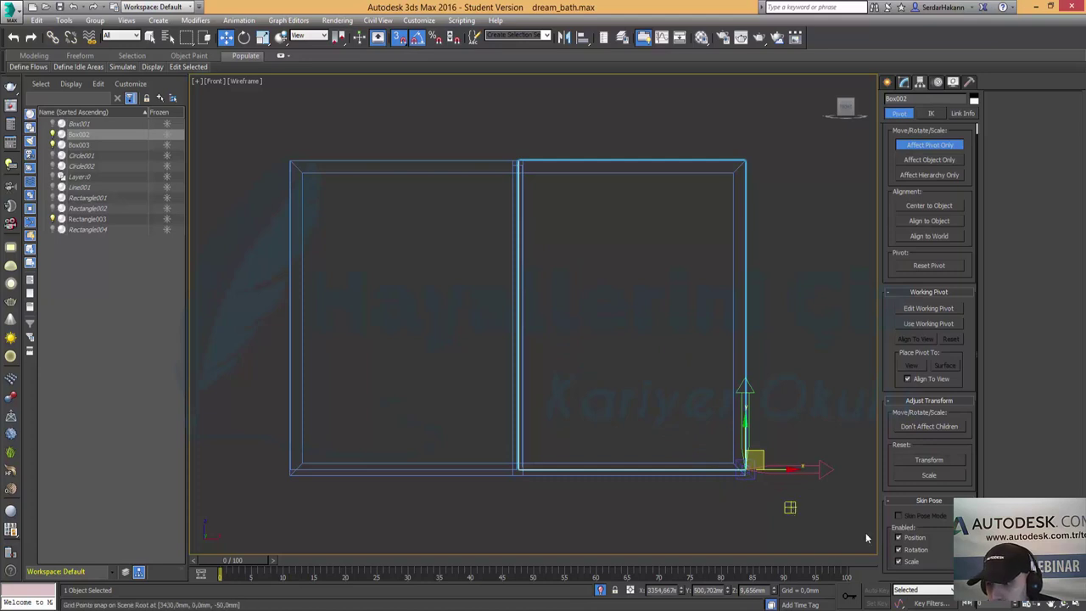
Turn Affect Pivot Only off and select the other door panel, Box003.
key("alt+w")
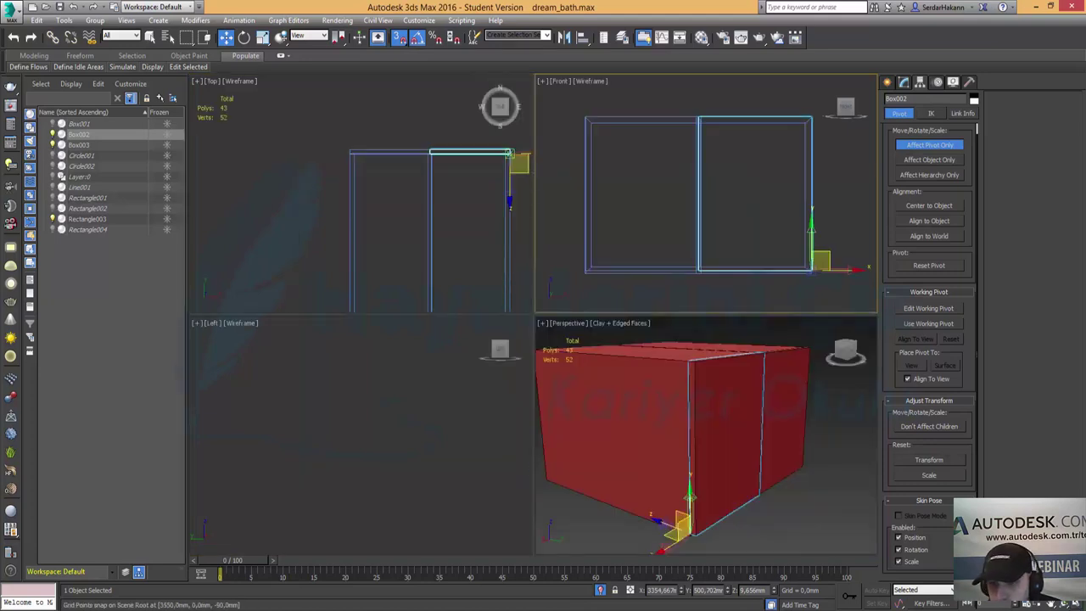
middle_click_drag(461, 177, 450, 226)
scroll(399, 179, "up", 5)
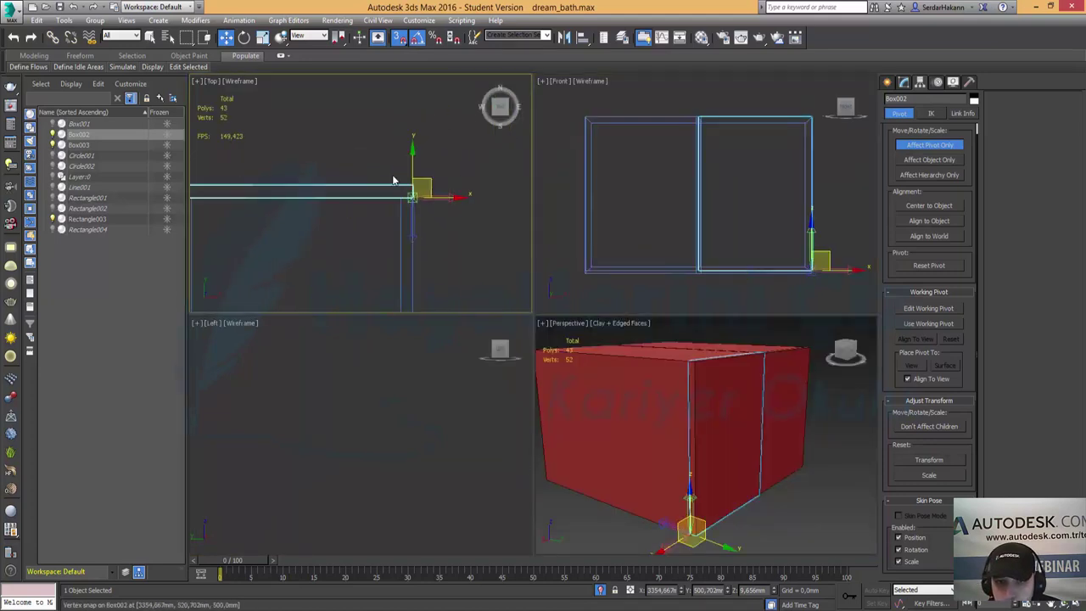
scroll(427, 224, "down", 1)
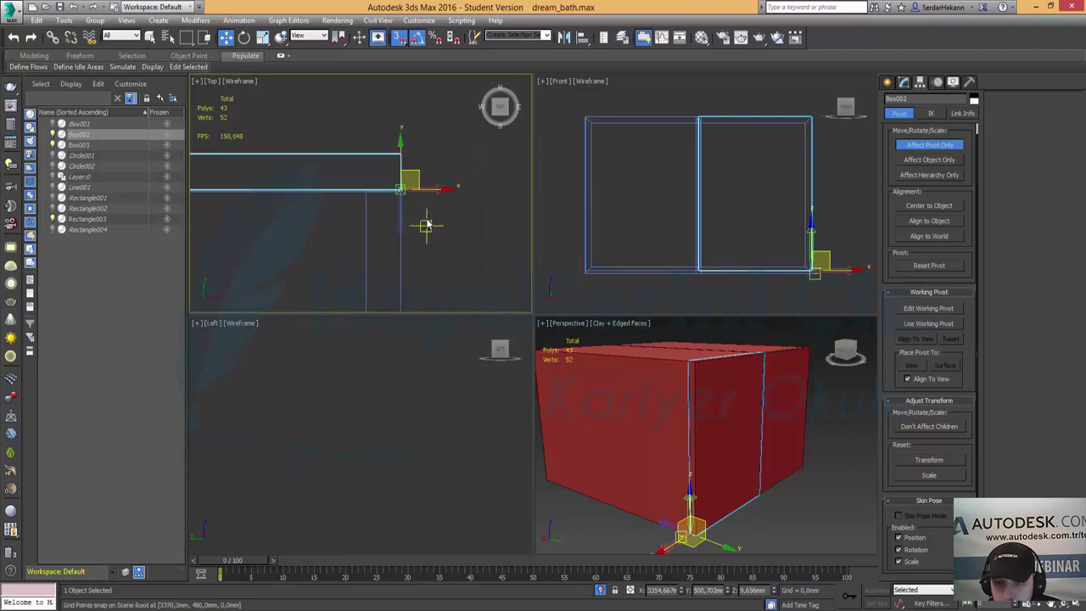
scroll(427, 223, "down", 1)
scroll(427, 219, "down", 2)
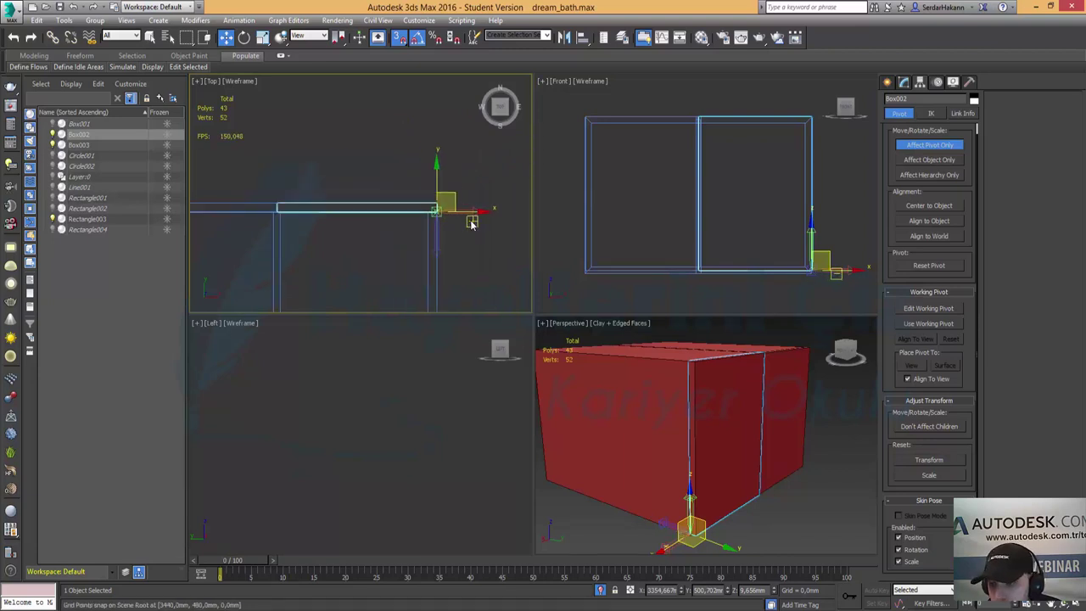
left_click(921, 149)
left_click(777, 435)
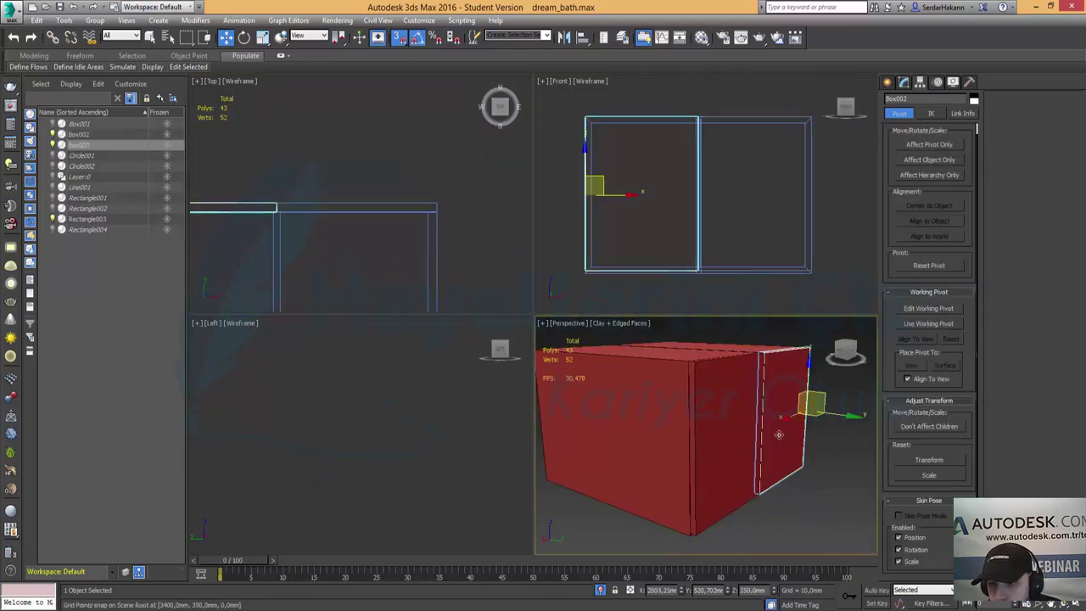
Snap Box003's pivot to its bottom-left corner in the maximized Front view, then leave Affect Pivot Only.
left_click(648, 195)
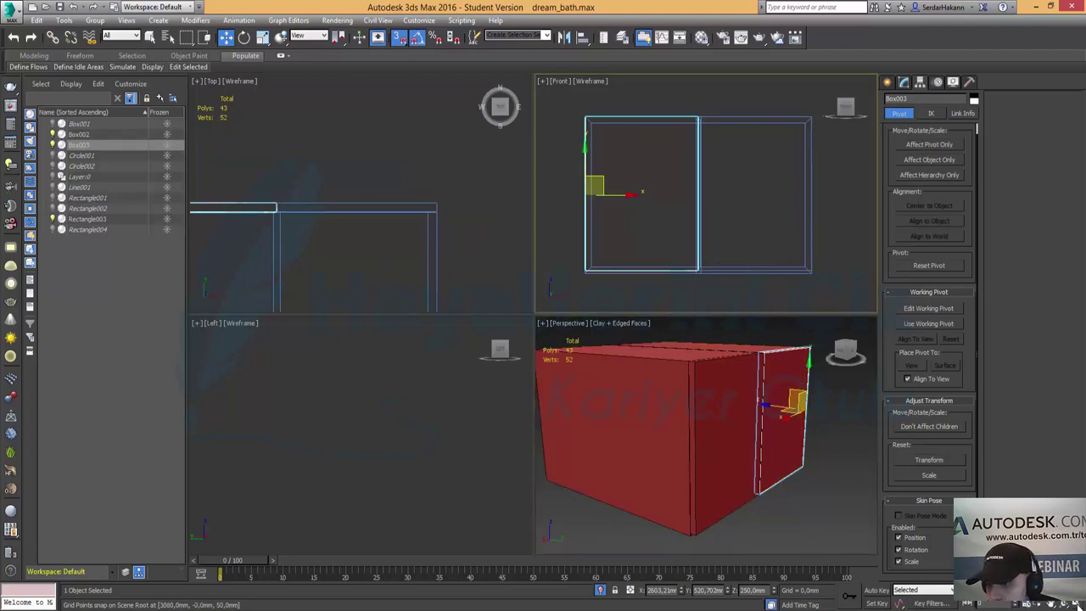
key("alt+w")
left_click(929, 144)
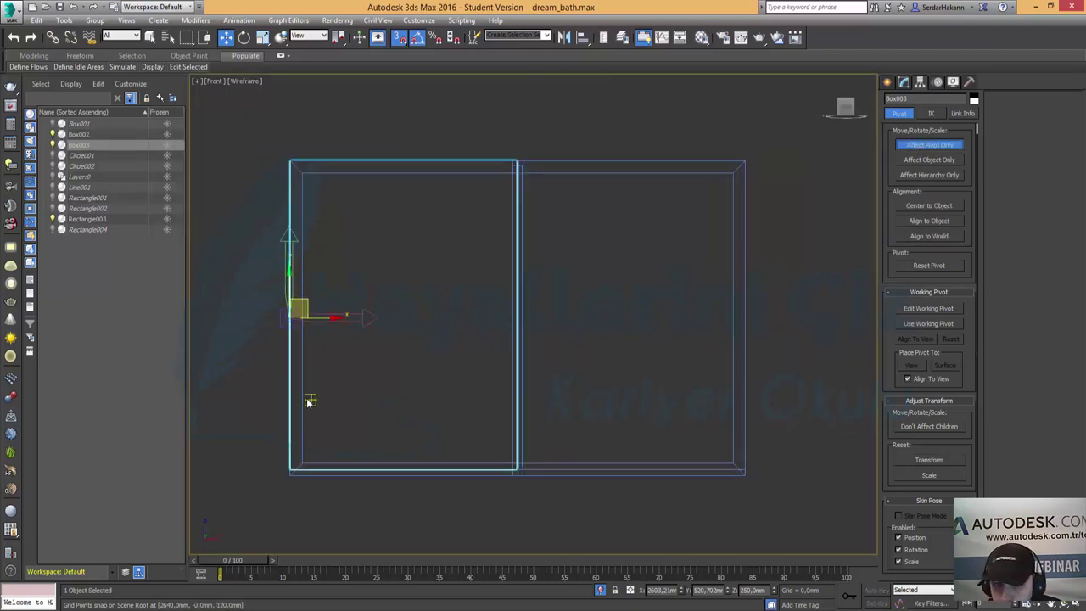
left_click_drag(297, 309, 291, 462)
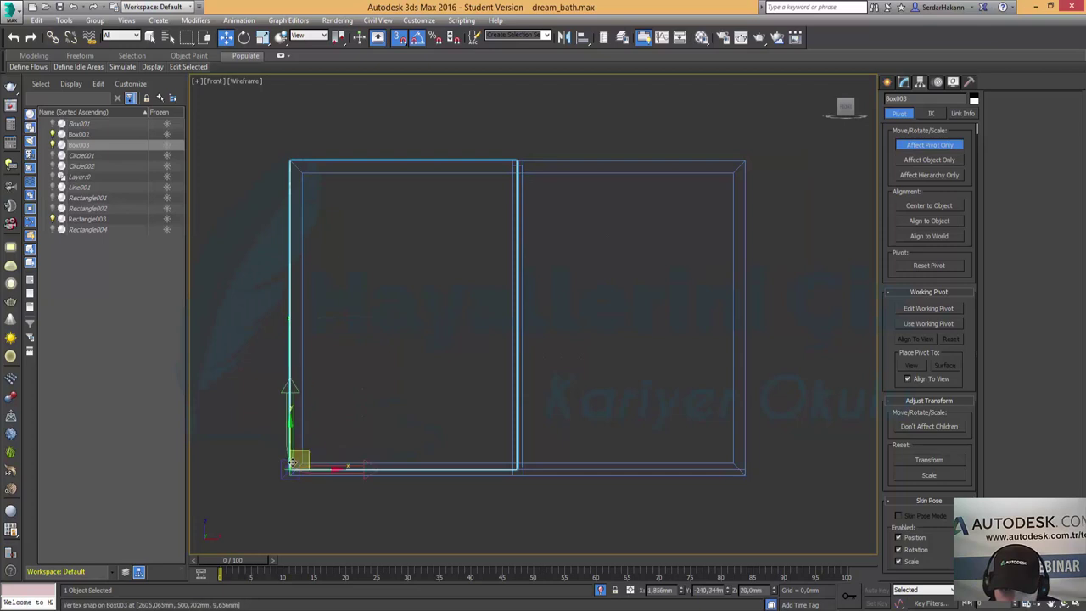
left_click(925, 146)
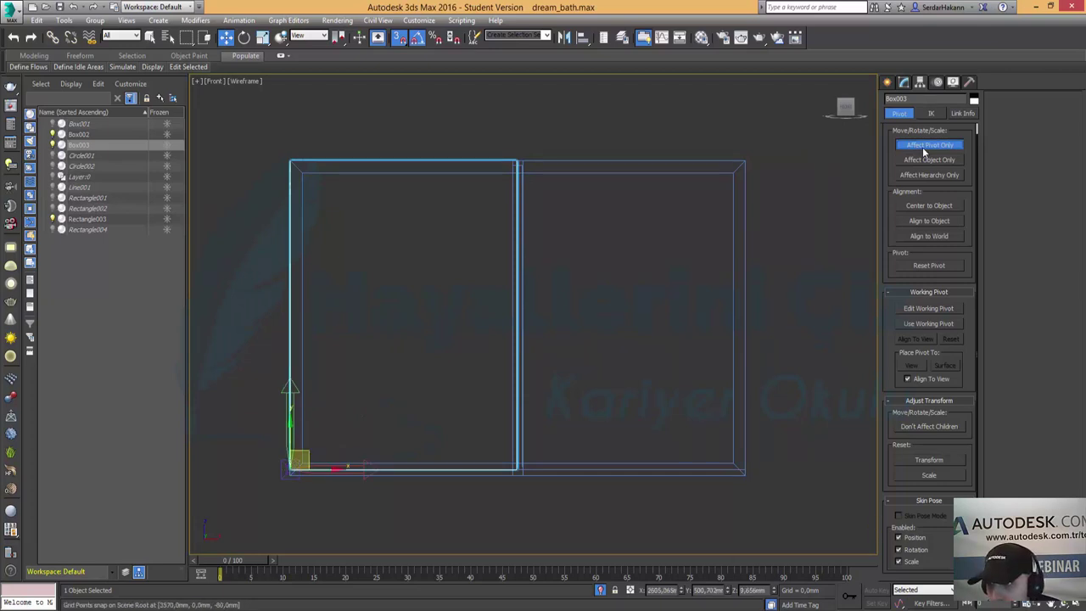
Zoom the four-view layout and maximize the Perspective view.
left_click(1075, 602)
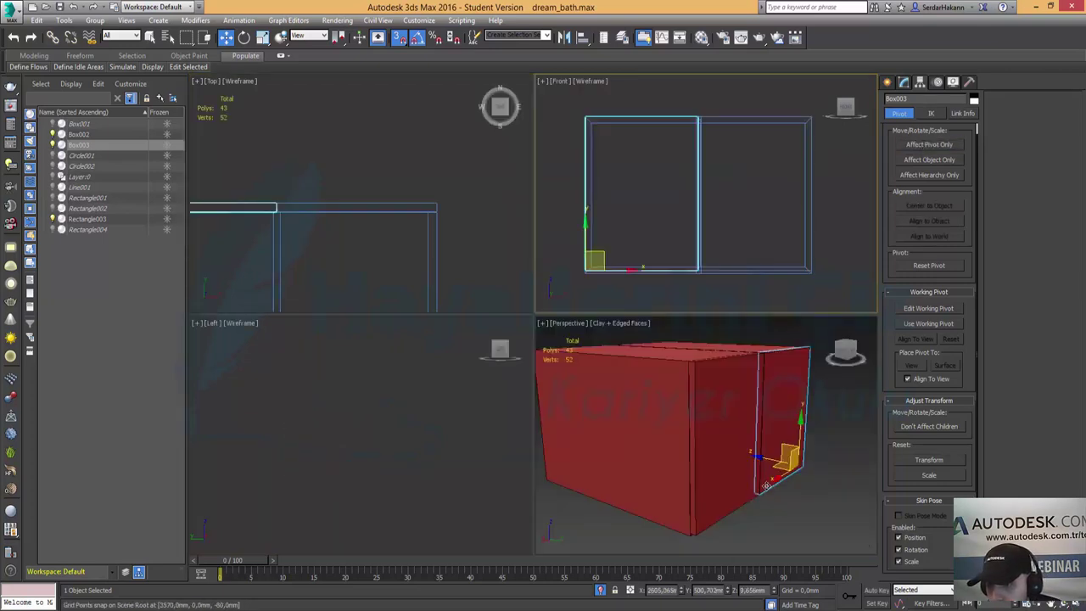
scroll(453, 212, "up", 3)
scroll(422, 186, "up", 2)
scroll(342, 197, "up", 2)
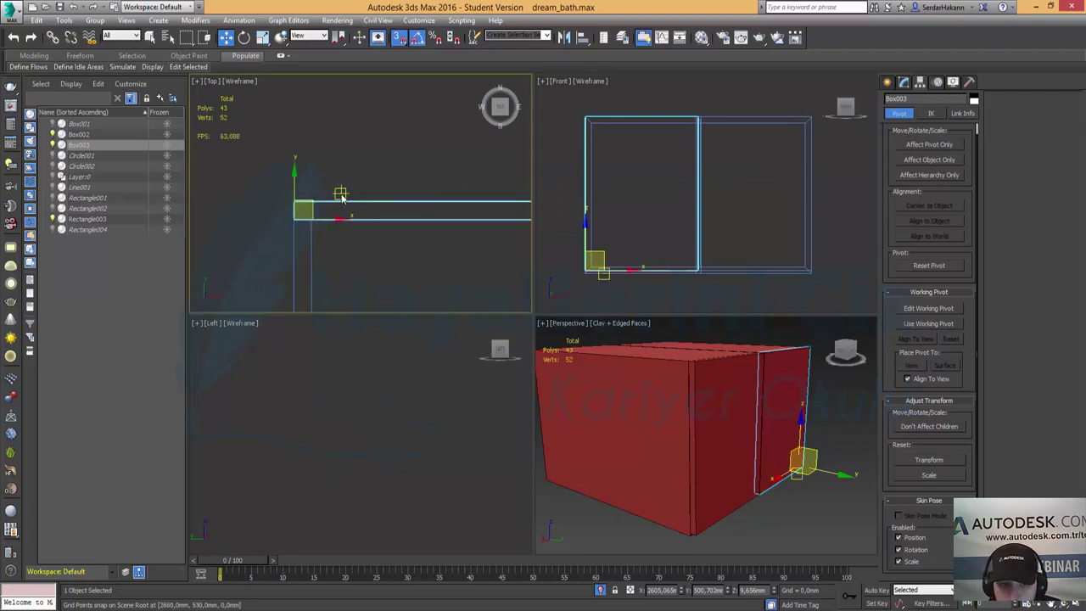
scroll(327, 205, "up", 2)
right_click(828, 506)
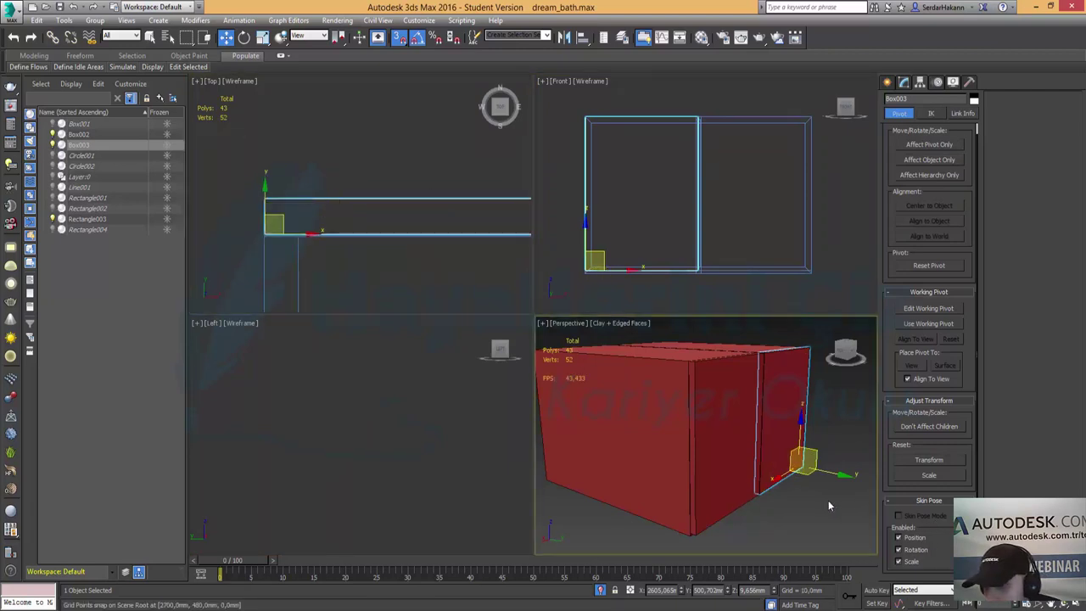
key("alt+w")
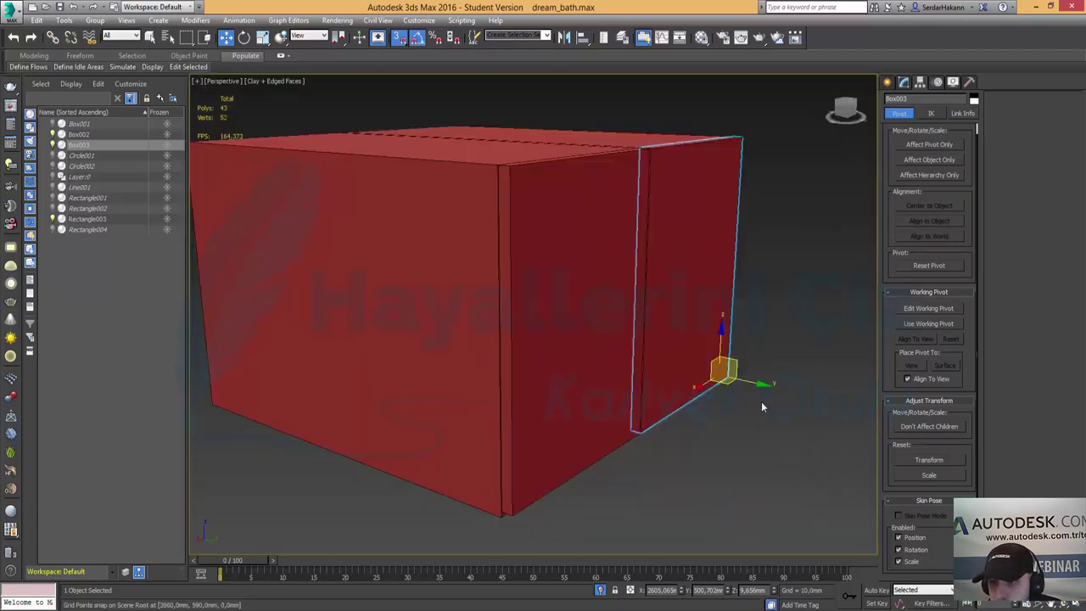
left_click(243, 37)
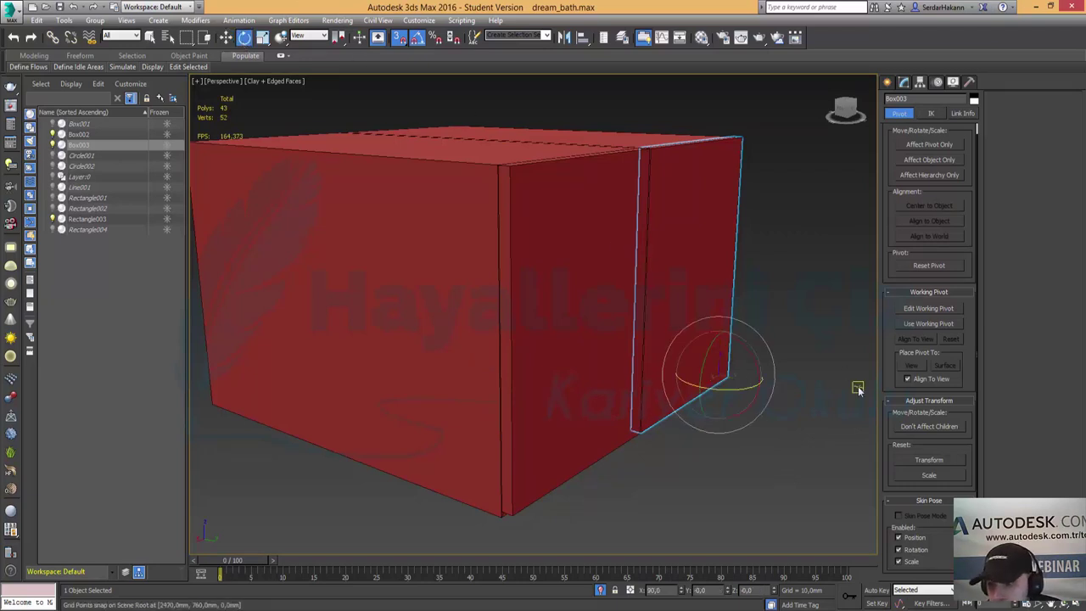
left_click(399, 37)
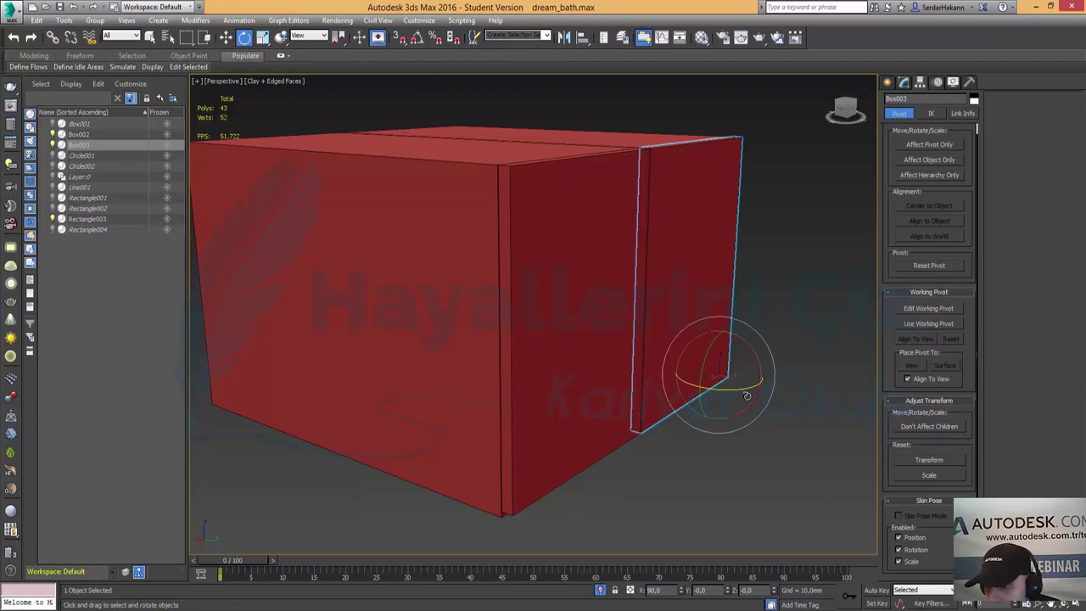
mouse_move(739, 391)
left_mouse_down()
mouse_move(783, 405)
mouse_move(769, 404)
left_mouse_up()
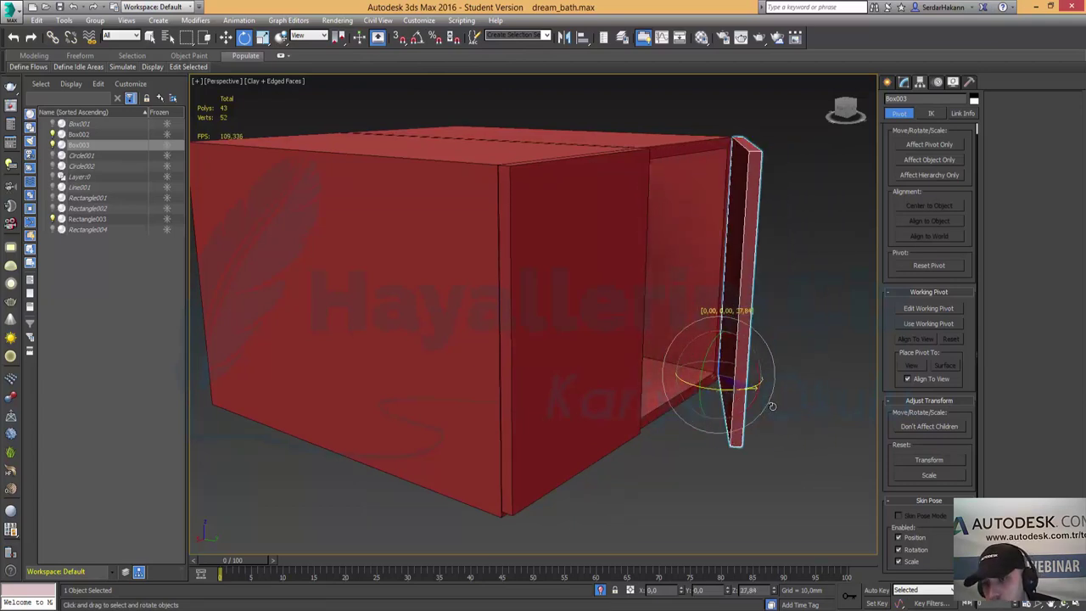
left_click(604, 439)
left_click_drag(524, 530, 502, 528)
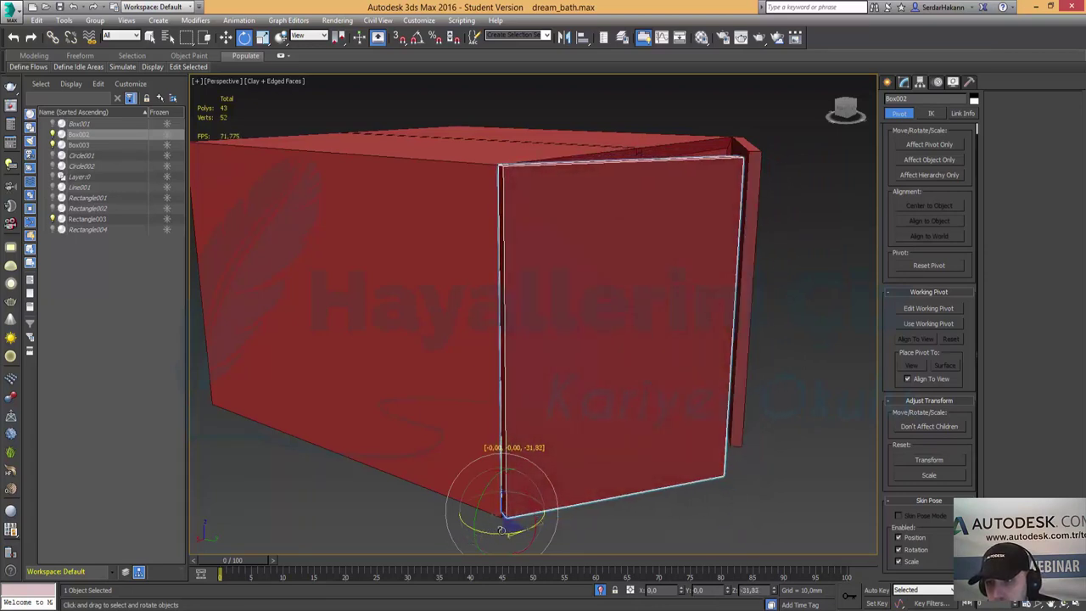
left_click_drag(503, 527, 488, 531)
key("ctrl+z")
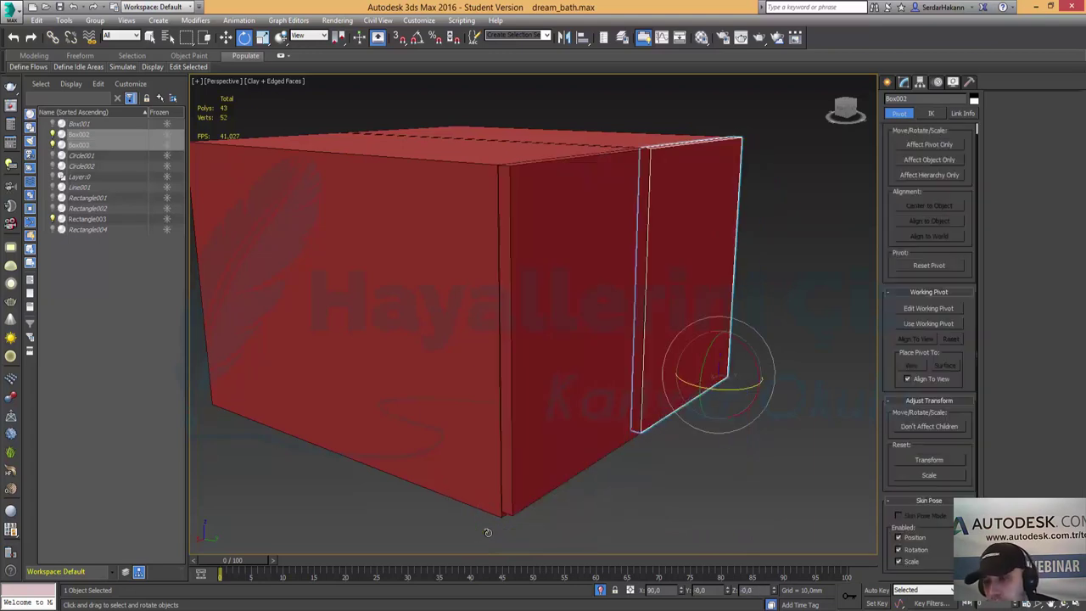
key("w")
Deselect everything by clicking empty viewport space.
left_click(769, 517)
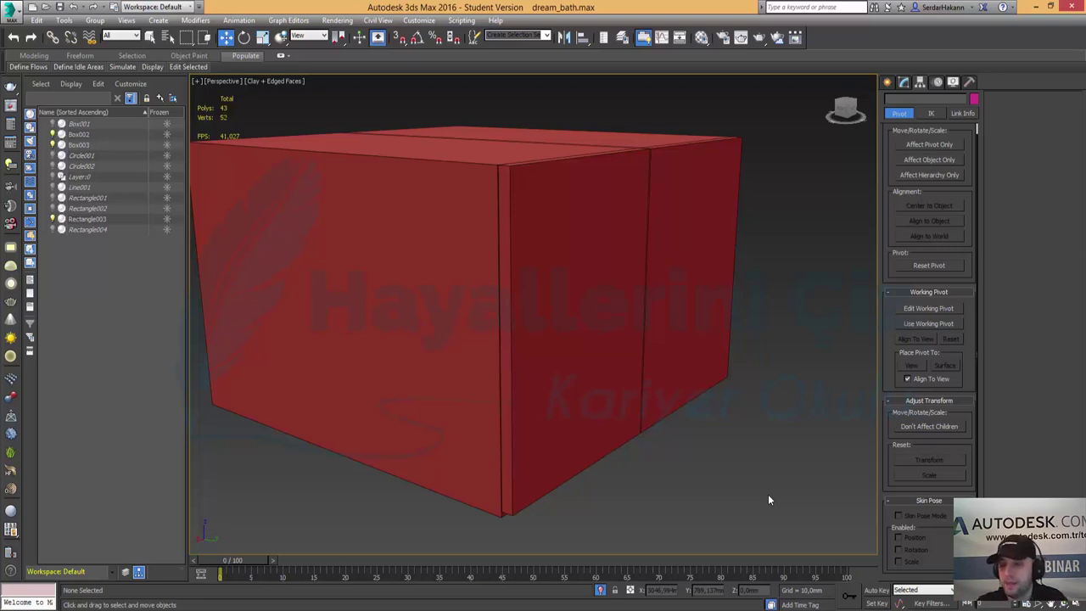
End isolation so the whole bathroom shows, and start zooming toward the red cabinet.
right_click(754, 452)
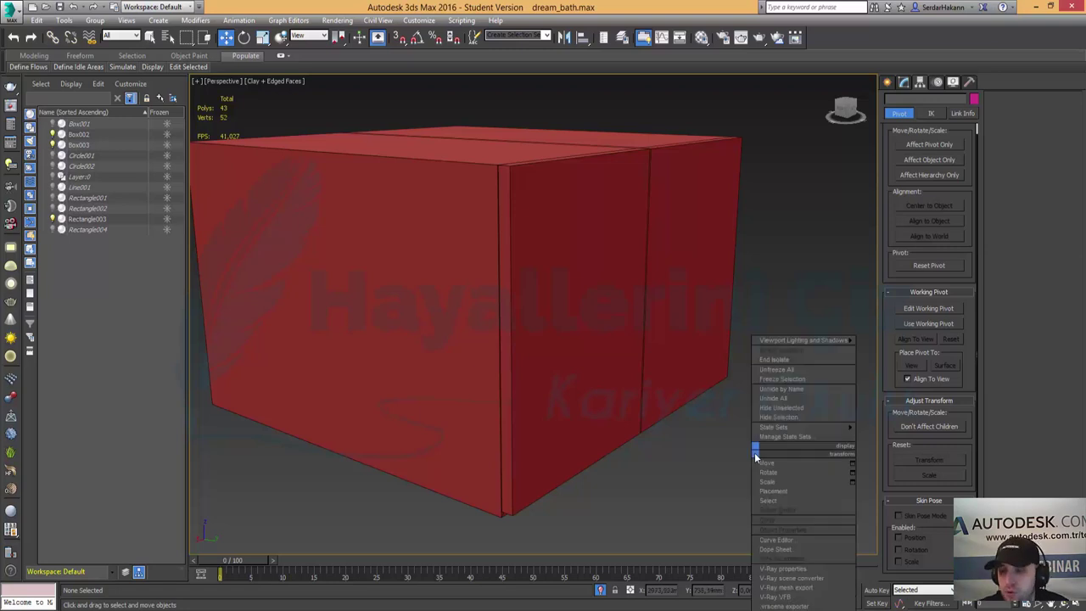
left_click(774, 360)
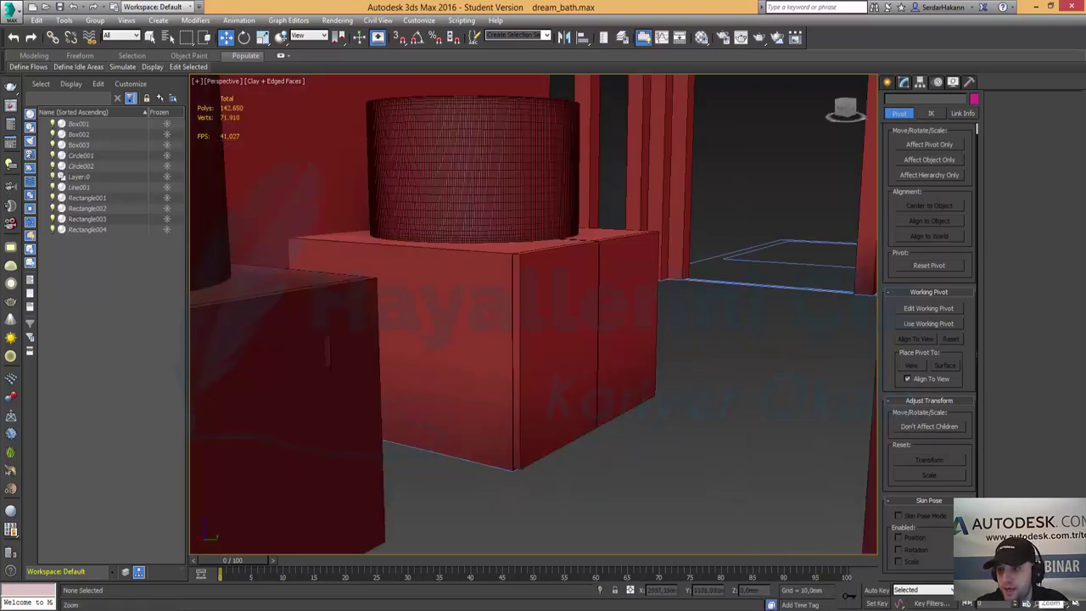
middle_click_drag(554, 296, 567, 343, "ctrl+alt")
Zoom in closely on the front cabinet and save the dream_bath scene with Ctrl+S.
scroll(566, 343, "down", 5)
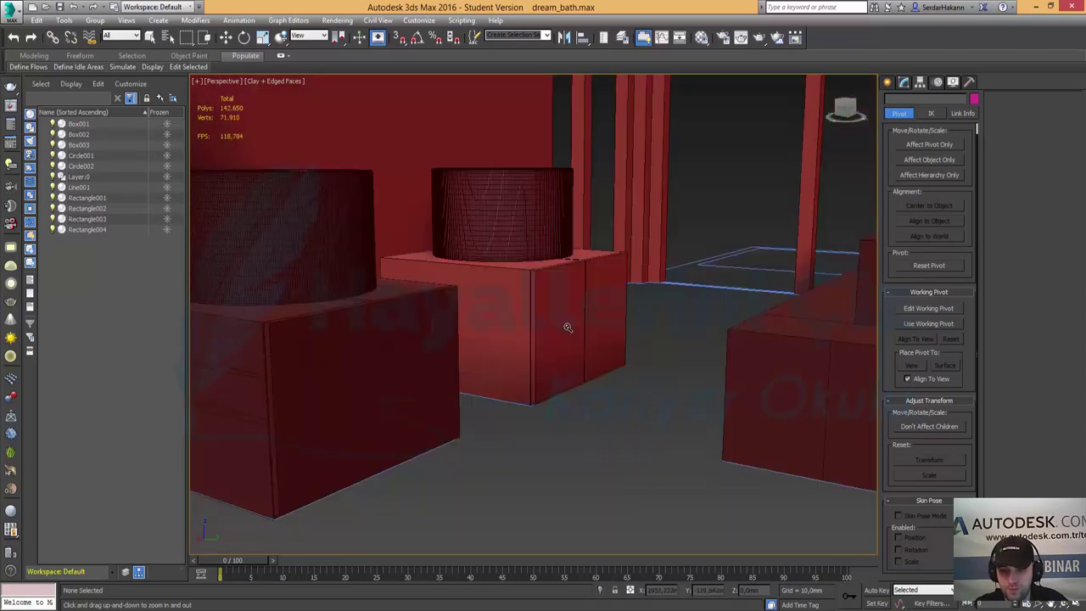
scroll(505, 333, "up", 3)
scroll(483, 331, "down", 3)
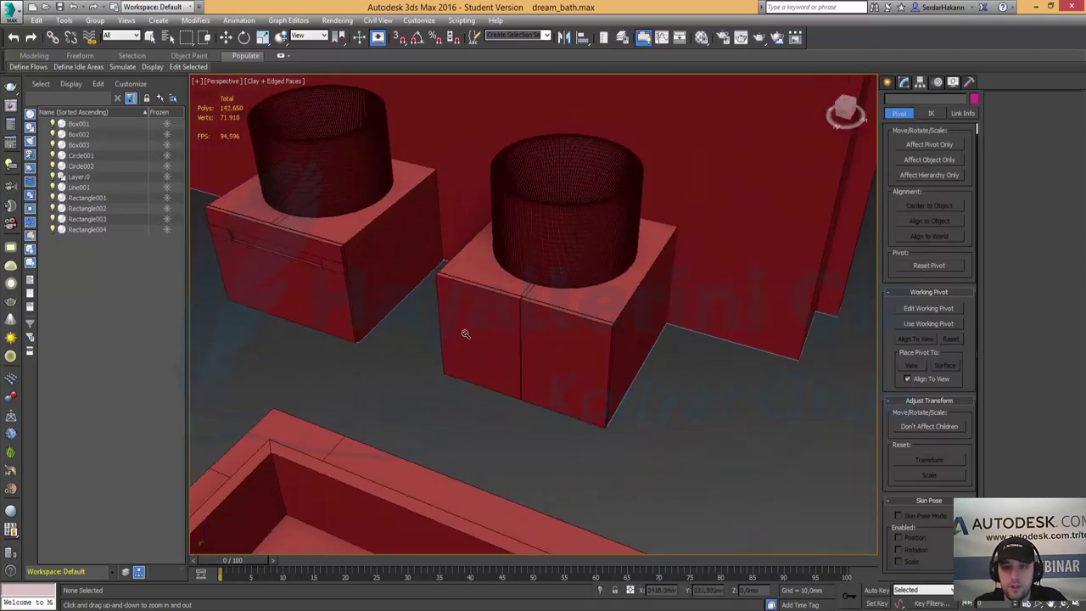
scroll(501, 321, "up", 2)
scroll(534, 314, "up", 2)
scroll(512, 322, "down", 3)
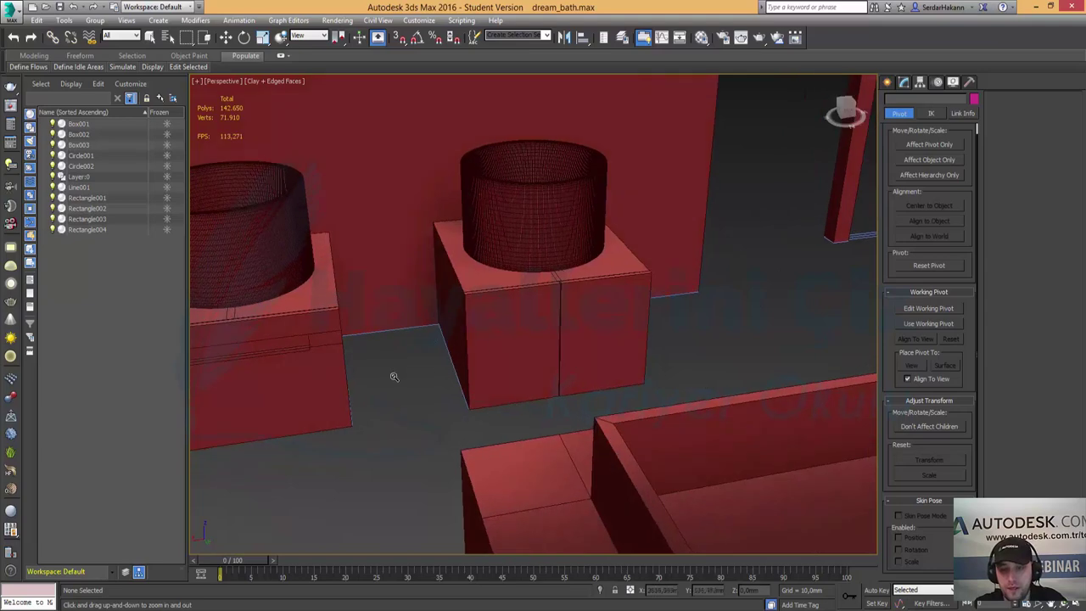
scroll(610, 339, "up", 2)
scroll(509, 344, "up", 2)
scroll(543, 343, "up", 3)
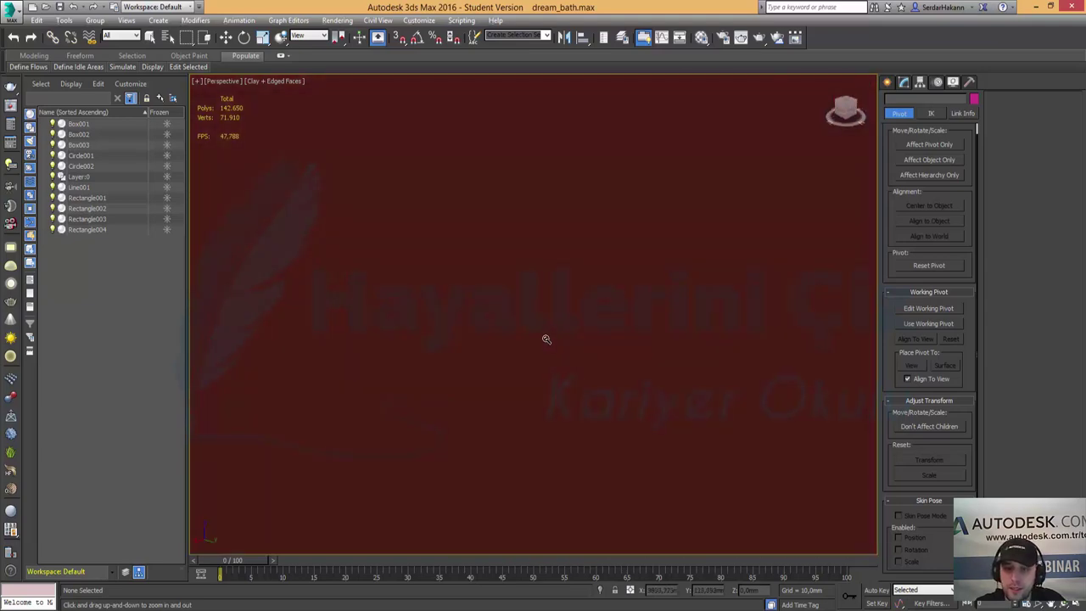
scroll(587, 352, "down", 3)
key("ctrl+s")
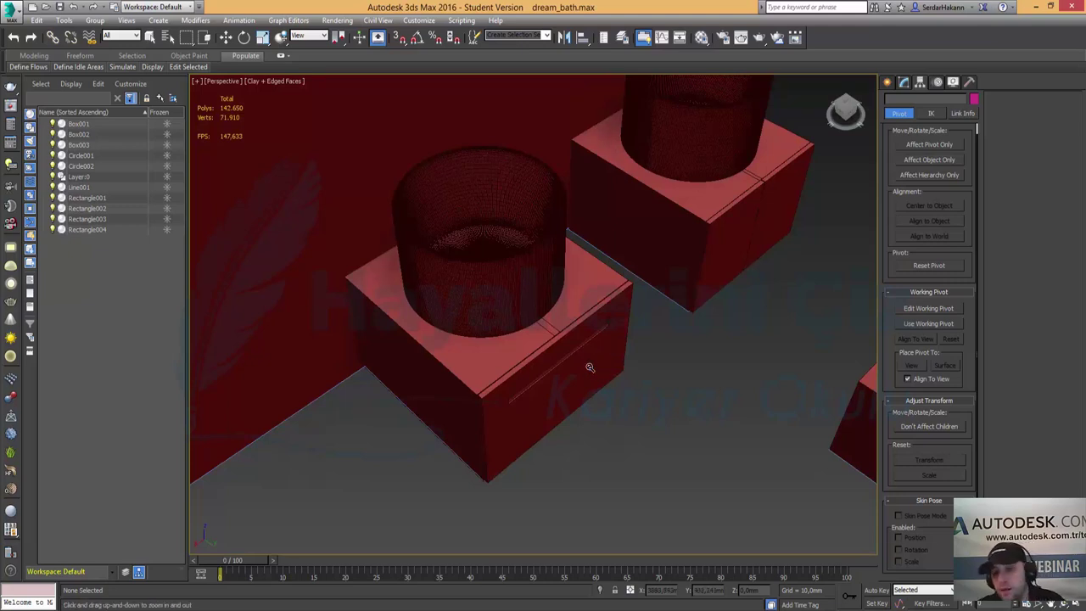
key("alt+z")
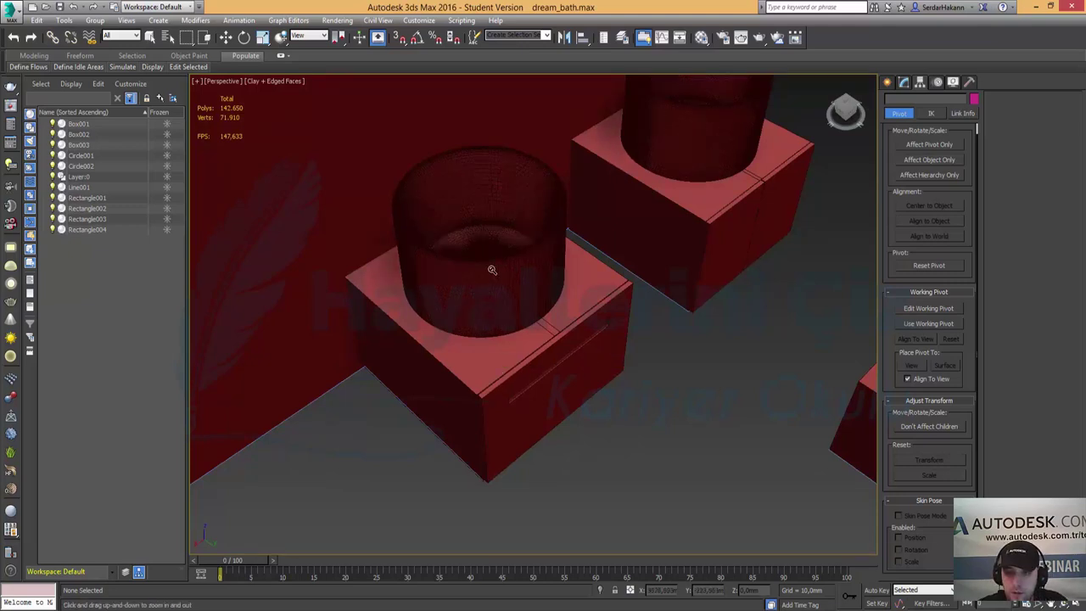
key("w")
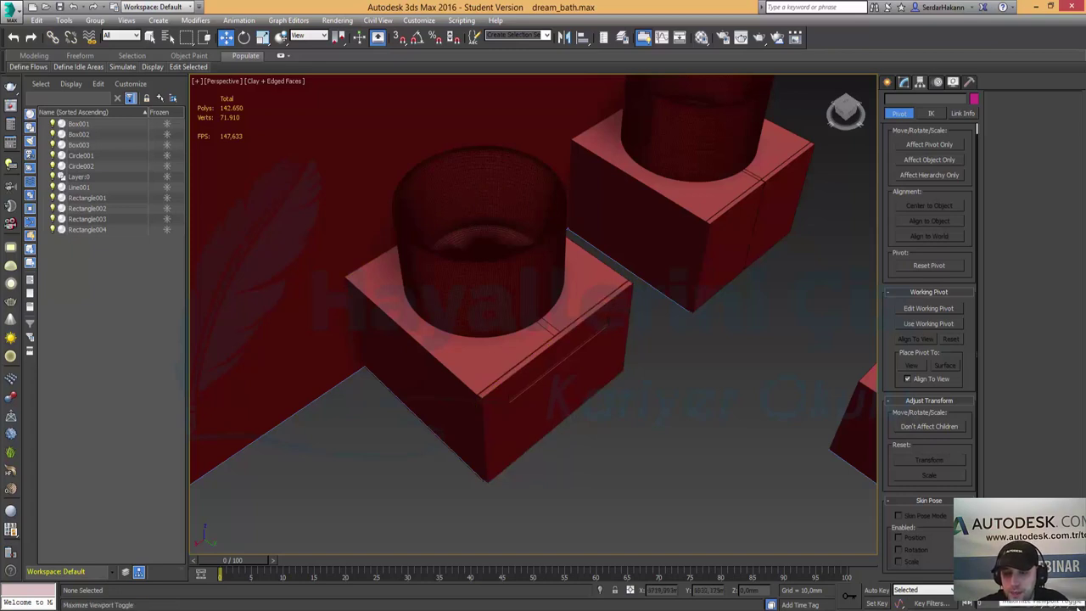
End isolation to show the whole scene, then window-select the front-left cabinet and its basin.
left_click(457, 364)
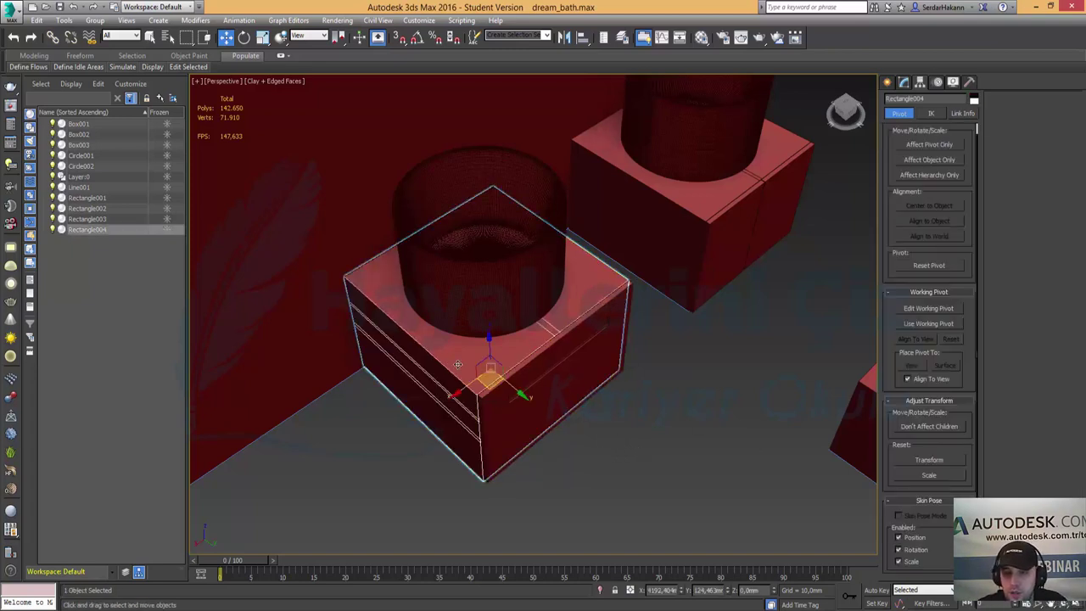
left_click(565, 377, "ctrl")
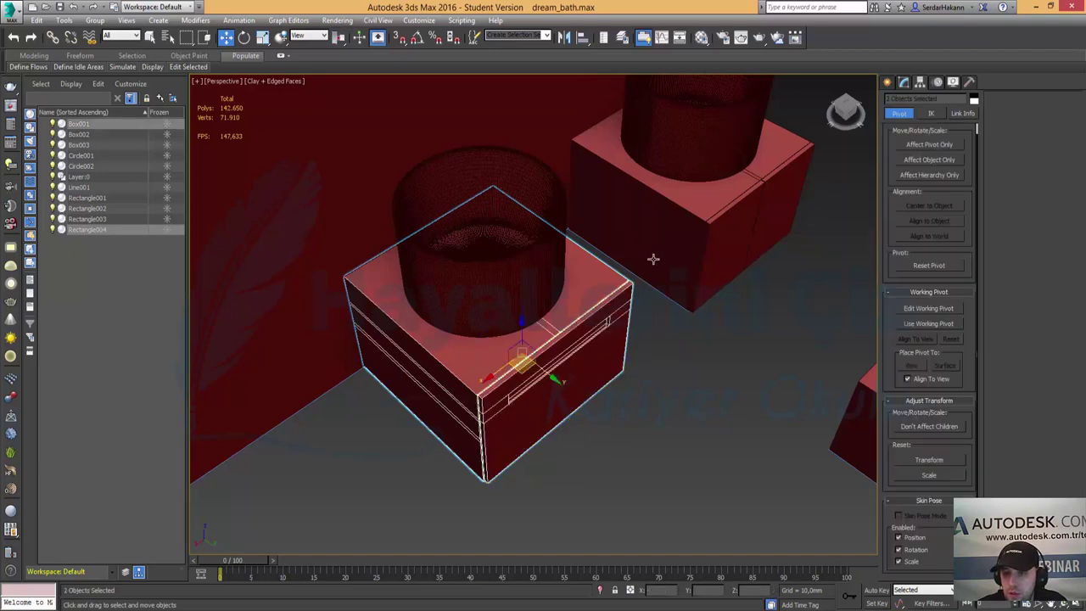
left_click(693, 201, "ctrl")
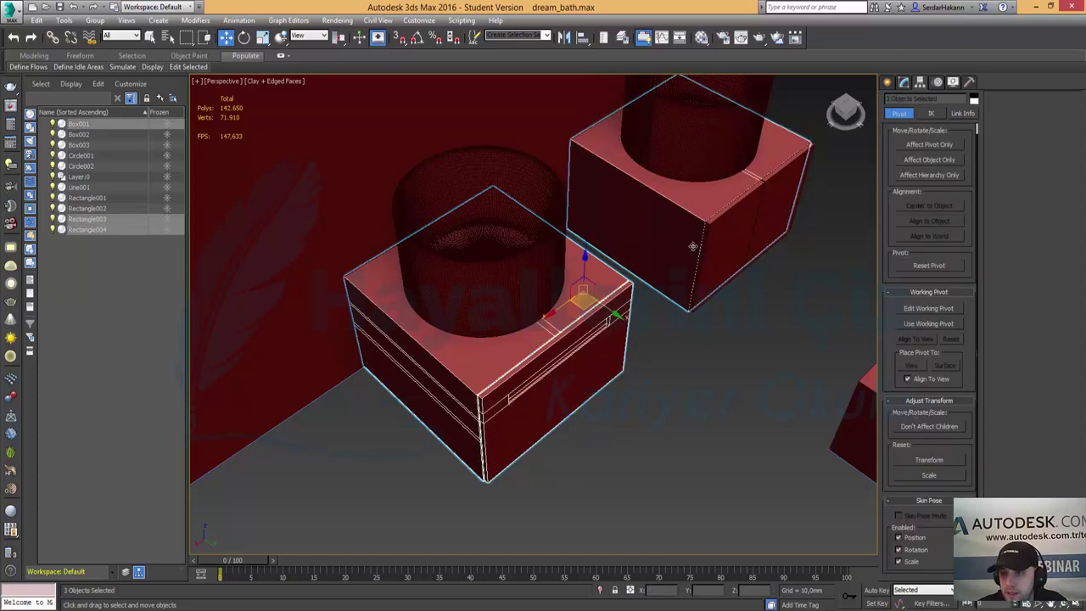
left_click(691, 366)
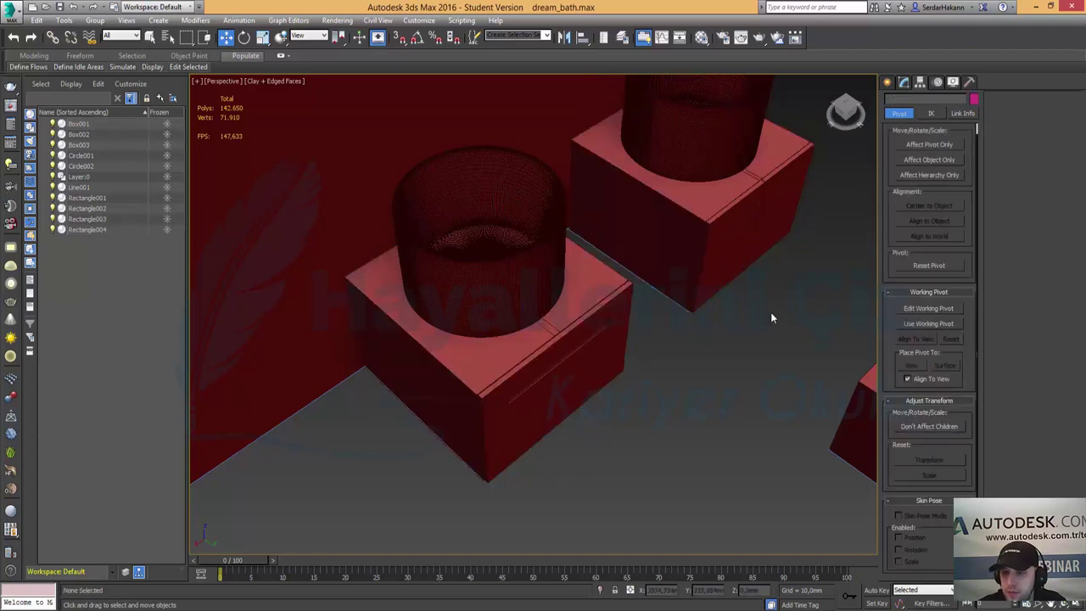
left_click(565, 306)
right_click(570, 309)
left_click(607, 218)
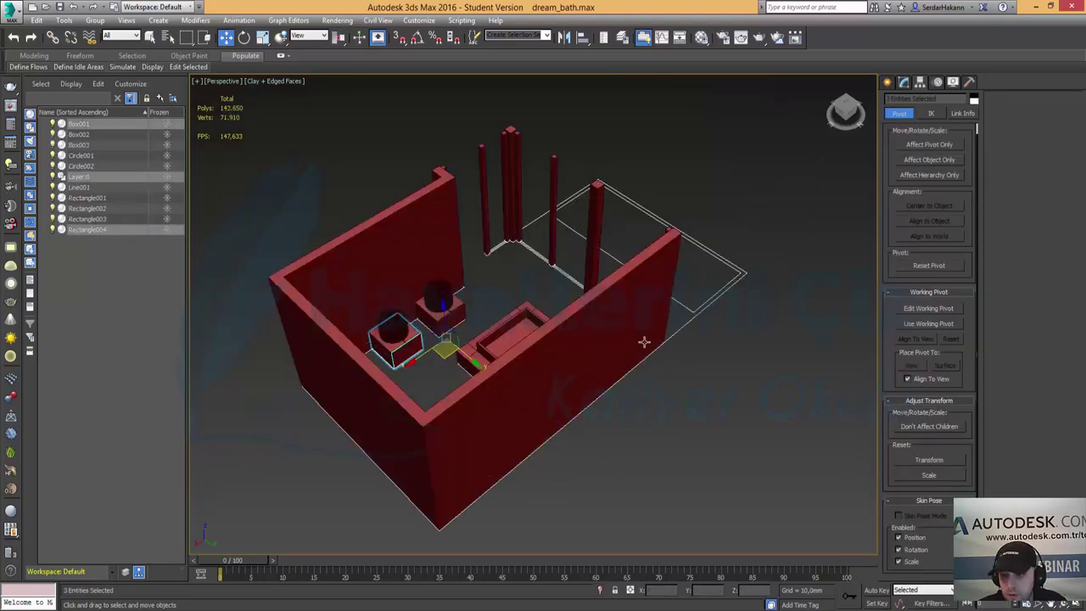
left_click_drag(751, 331, 707, 256)
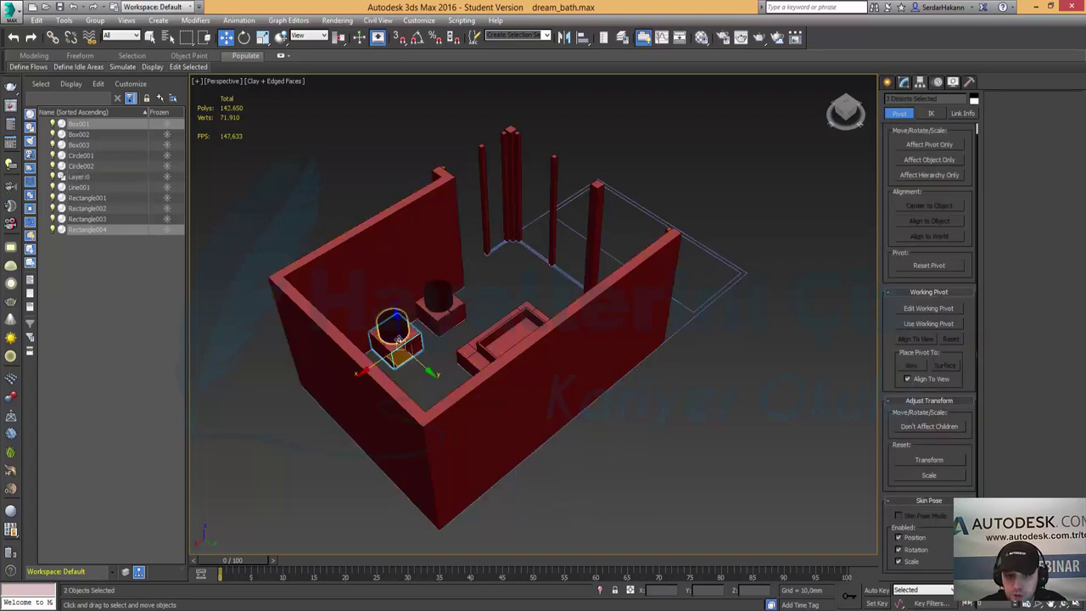
Isolate the front cabinet and zoom it to fill a maximized Top view.
right_click(406, 345)
left_click(442, 245)
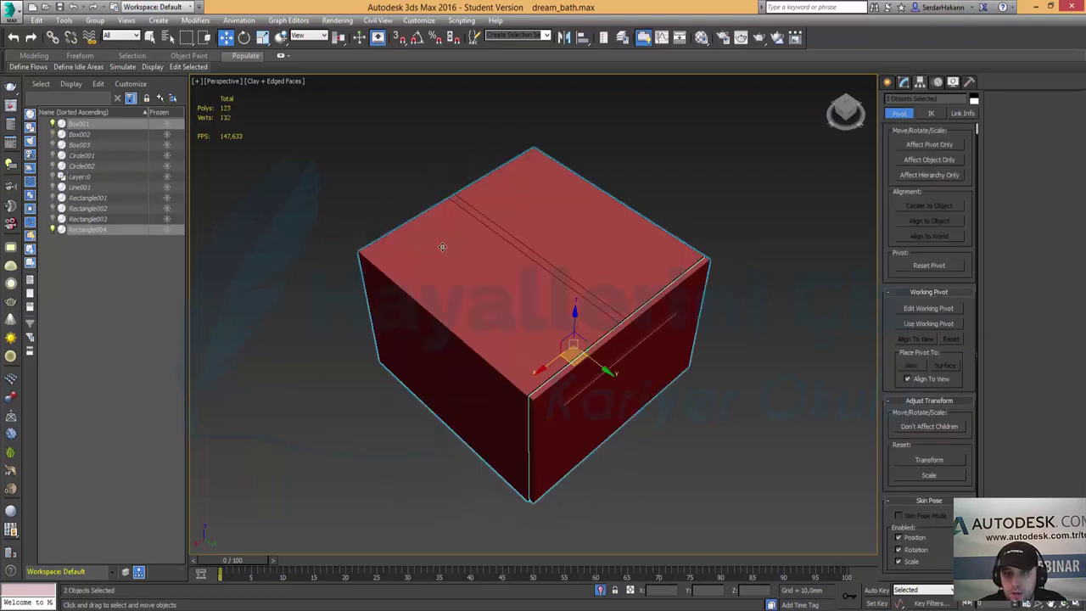
left_click(681, 499)
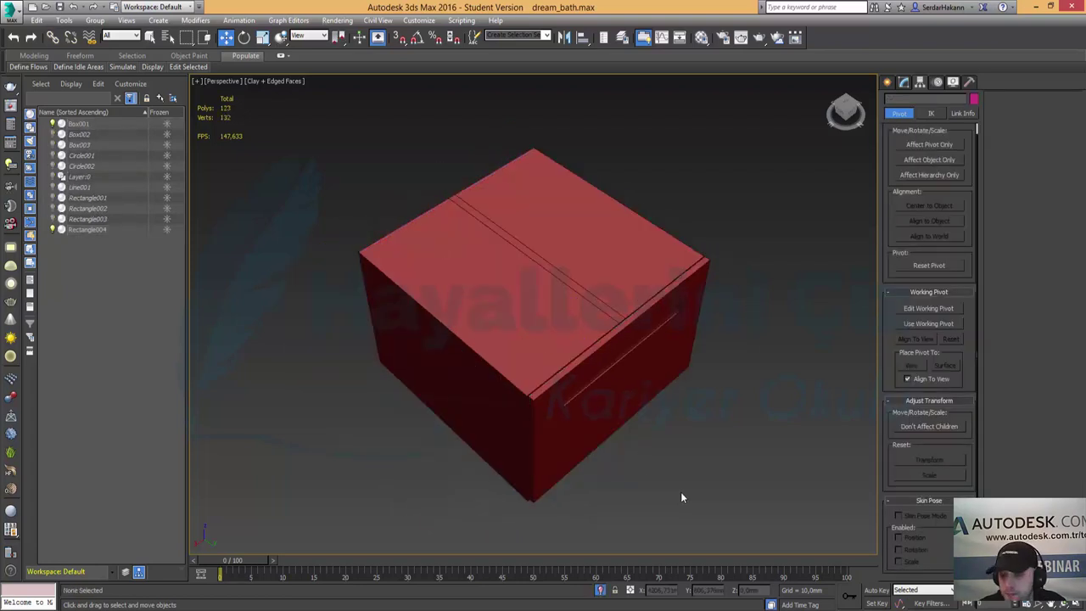
left_click(1070, 604)
left_click(461, 270)
key("z")
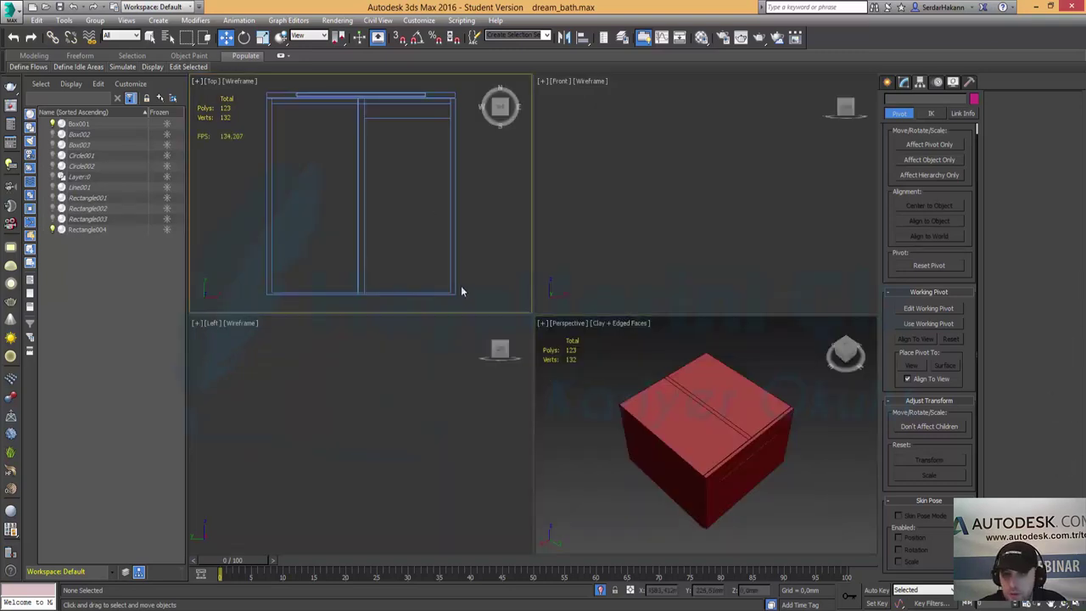
key("alt+w")
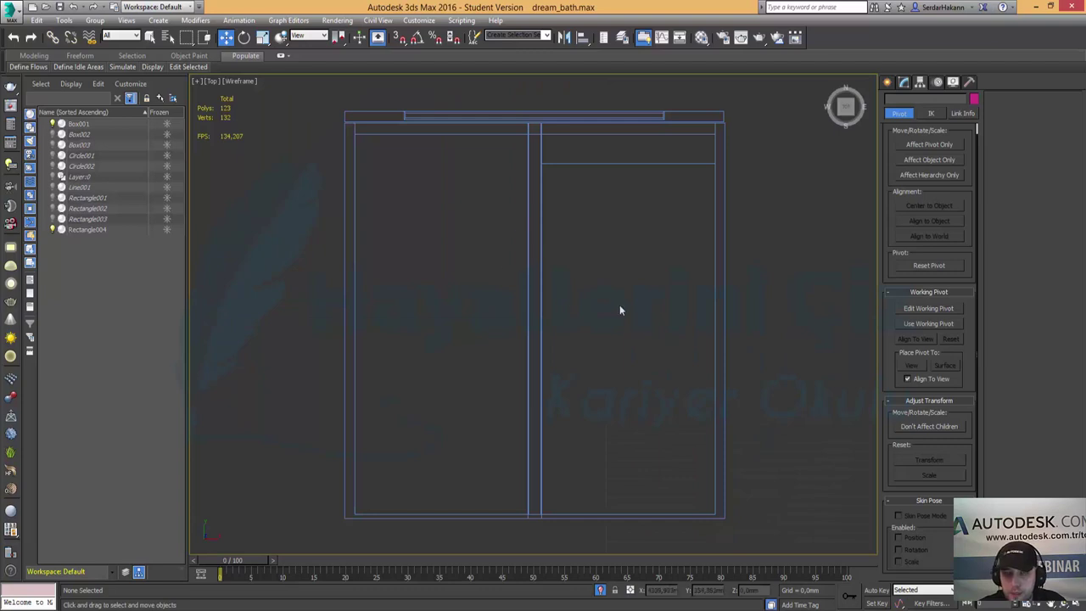
key("z")
left_click(888, 83)
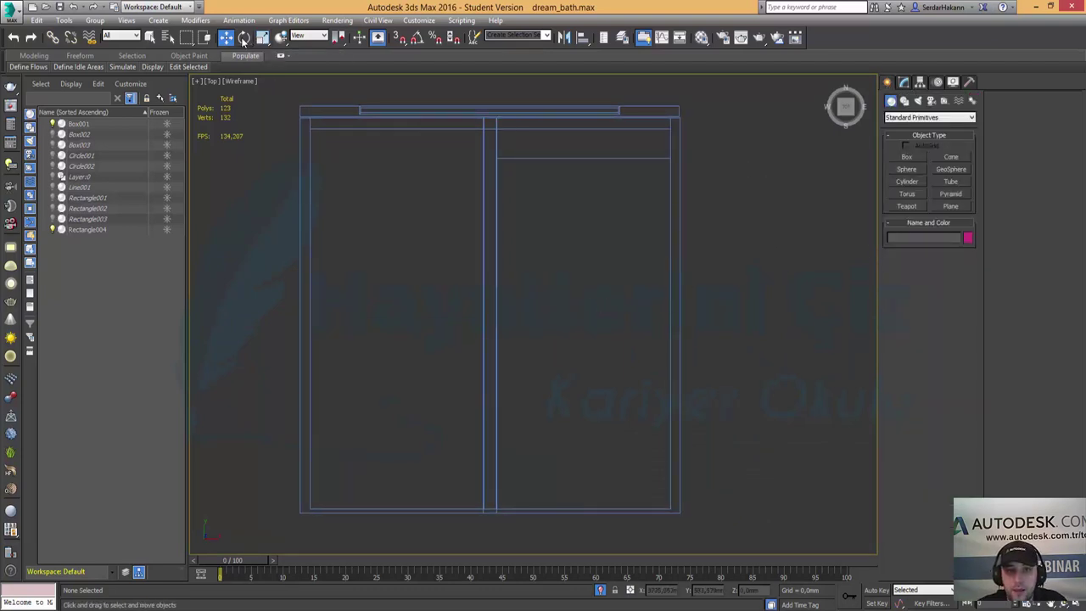
With 3D Snaps on, draw Box004 corner to corner across the cabinet's top outline.
left_click(399, 38)
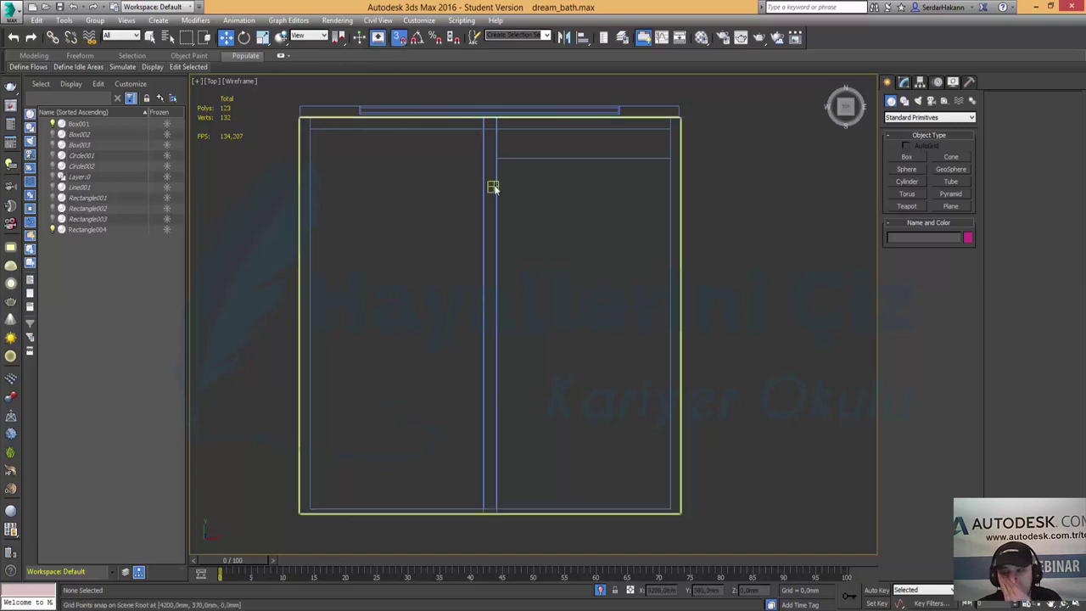
left_click(907, 158)
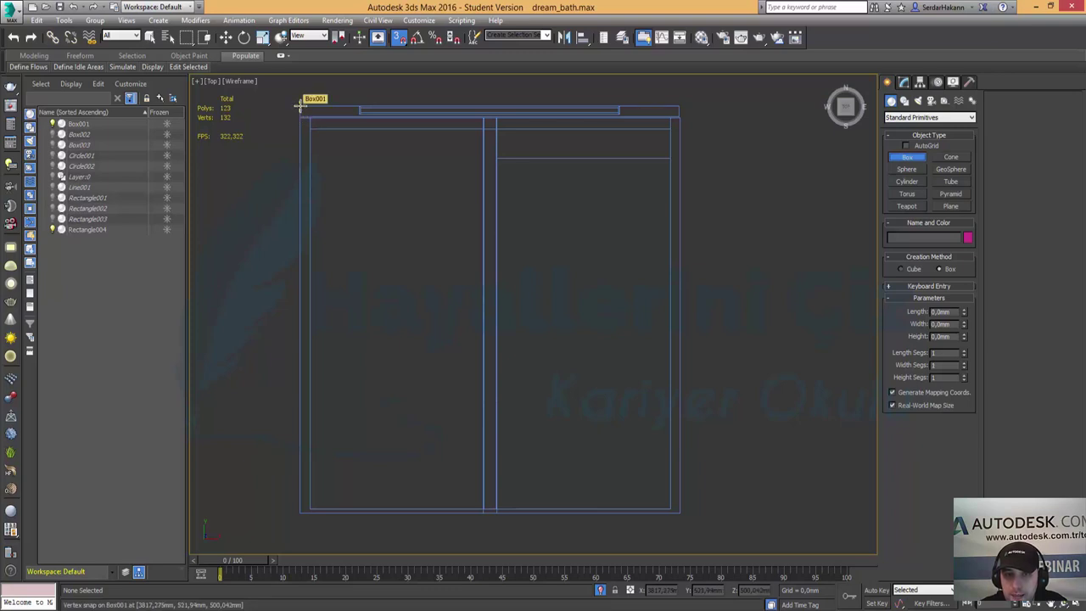
left_click_drag(299, 107, 681, 514)
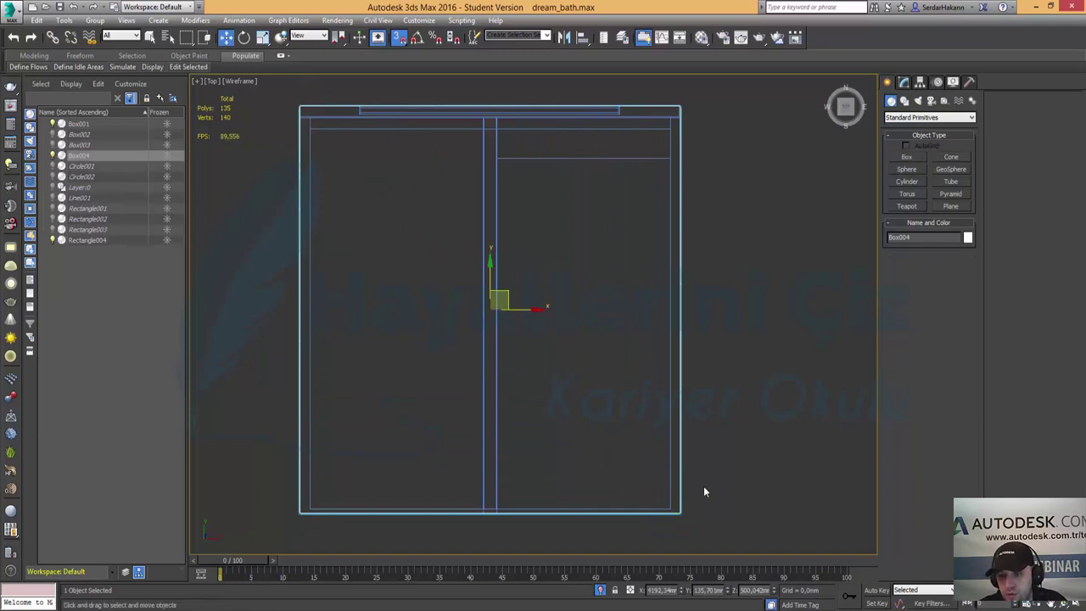
key("w")
Check the new box in a maximized Front view and deselect it.
left_click(1073, 603)
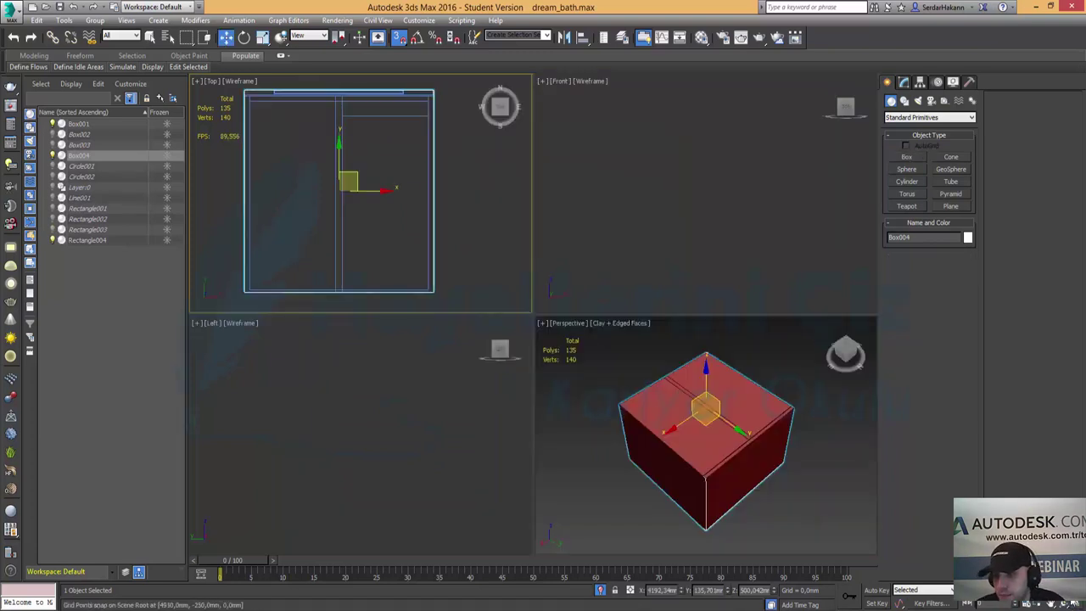
right_click(740, 202)
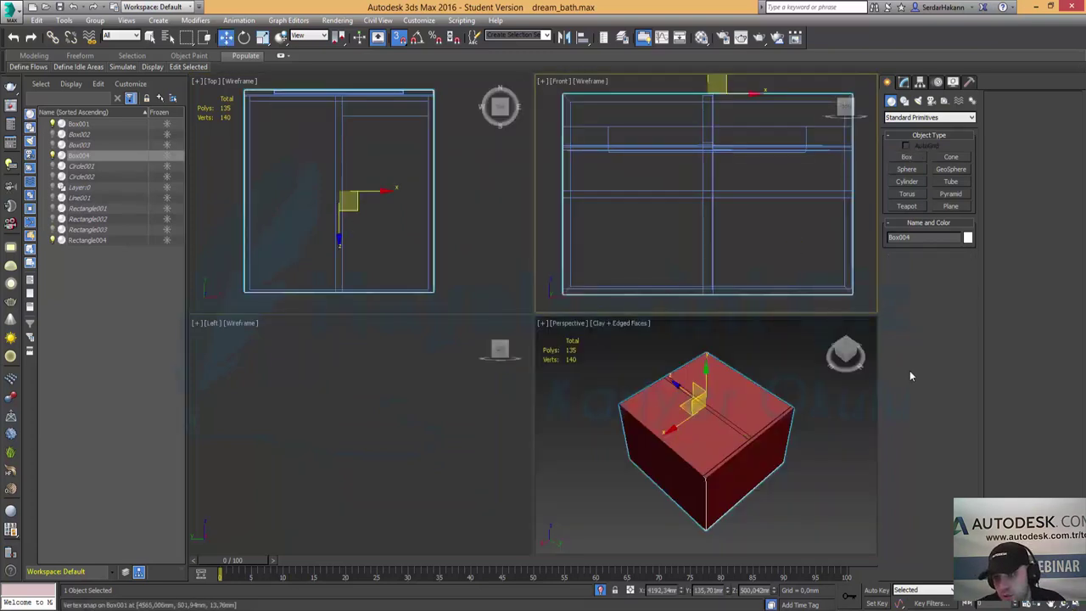
scroll(741, 260, "down", 2)
scroll(743, 265, "down", 3)
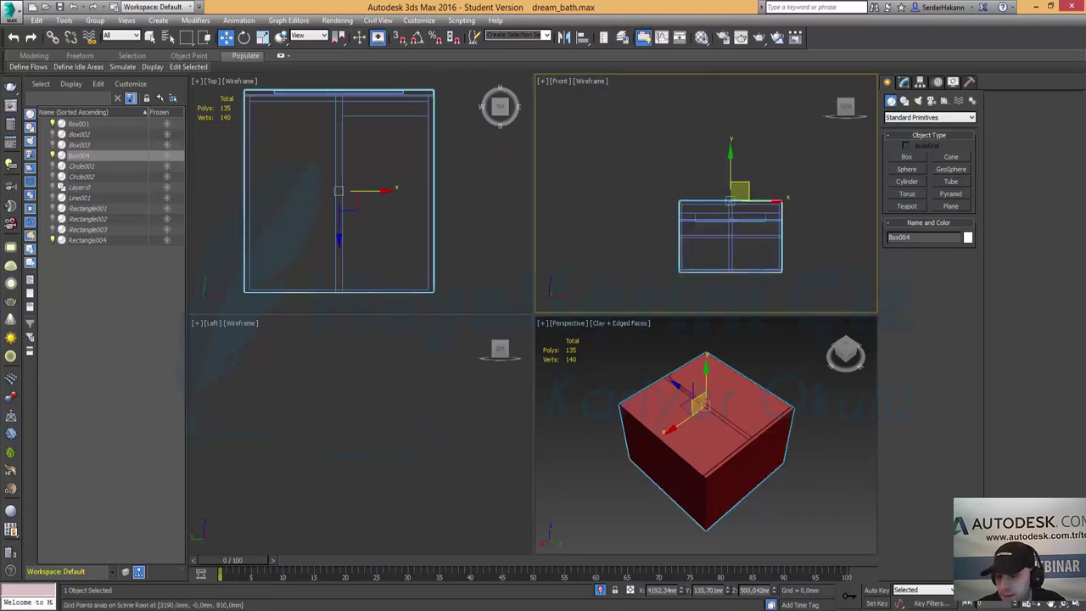
left_click(1075, 604)
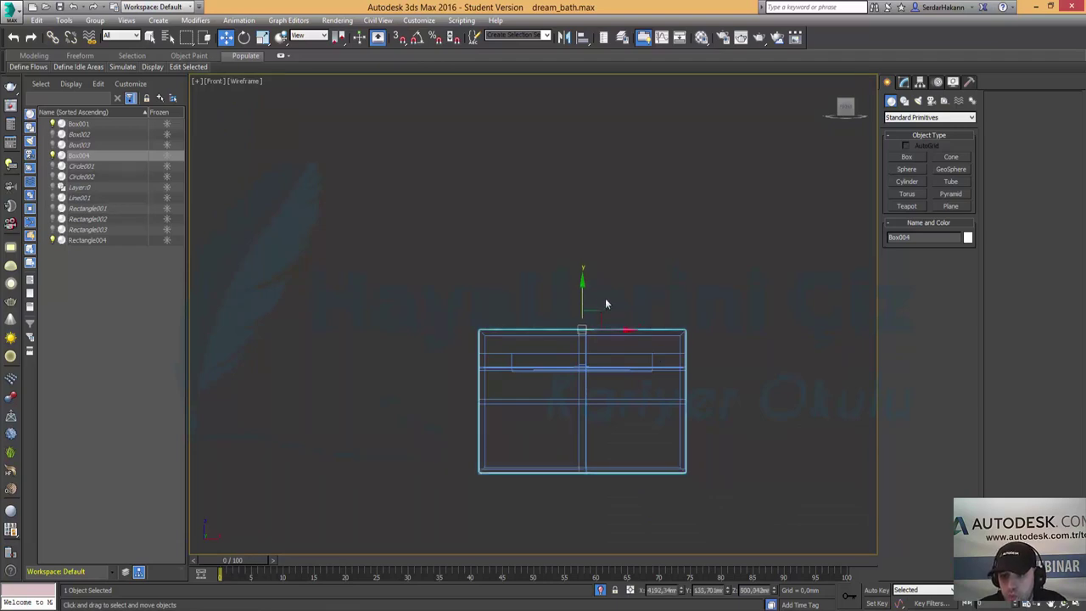
left_click(775, 400)
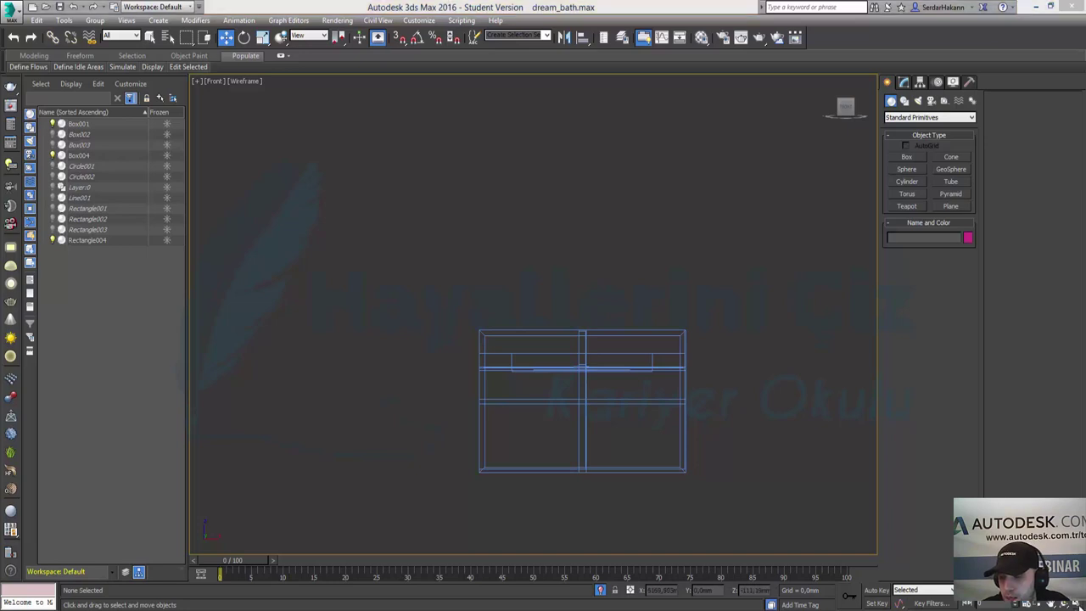
Draw Box005 from the cabinet's top-left corner in the Top view, about 175 high.
key("alt+w")
left_click(479, 236)
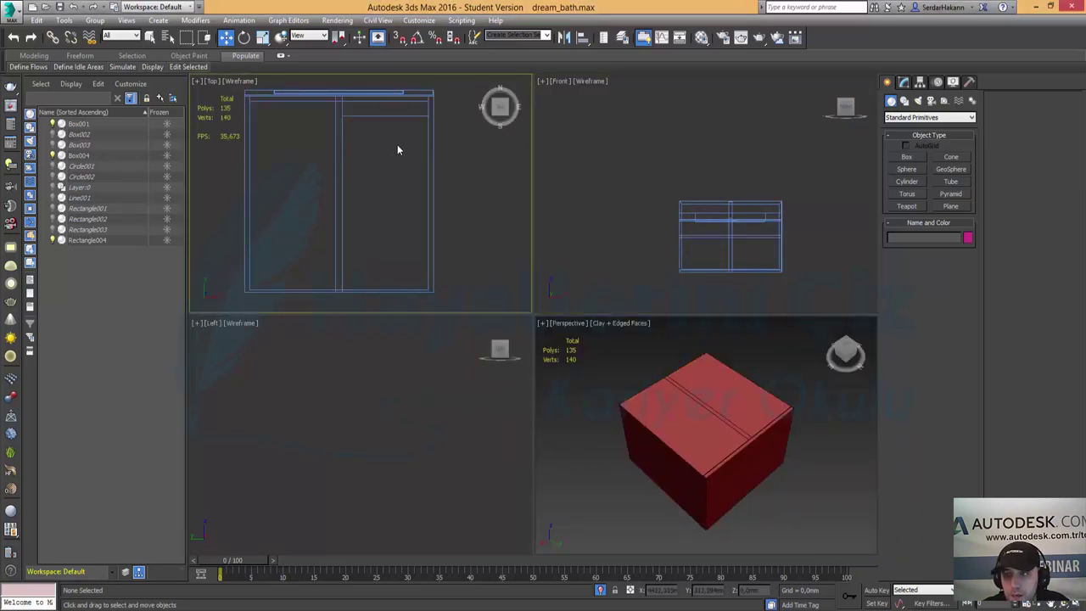
left_click(907, 158)
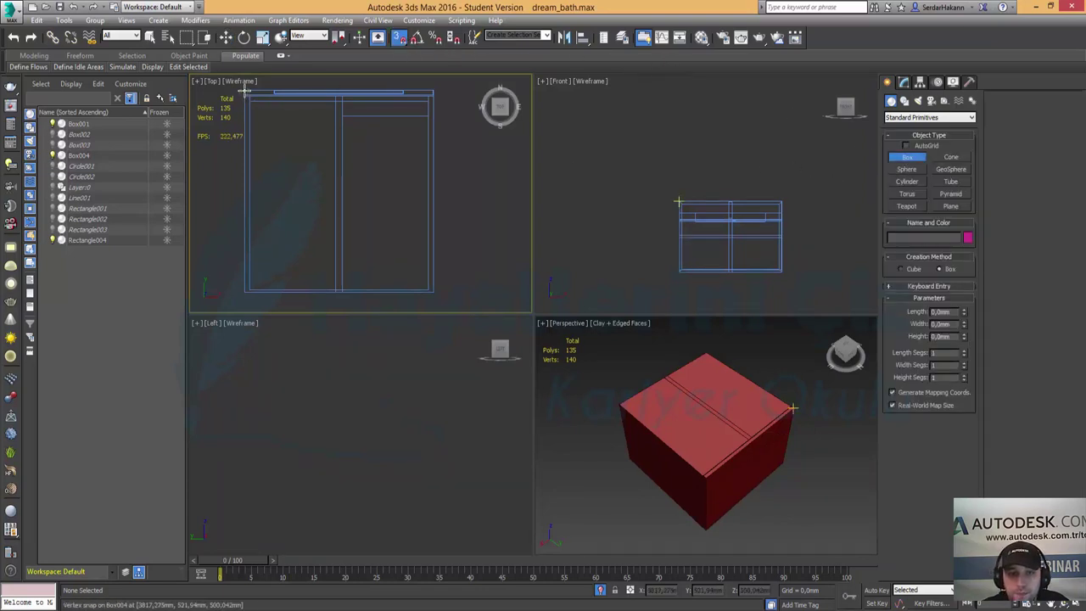
mouse_move(244, 89)
left_mouse_down()
mouse_move(448, 298)
mouse_move(433, 291)
left_mouse_up()
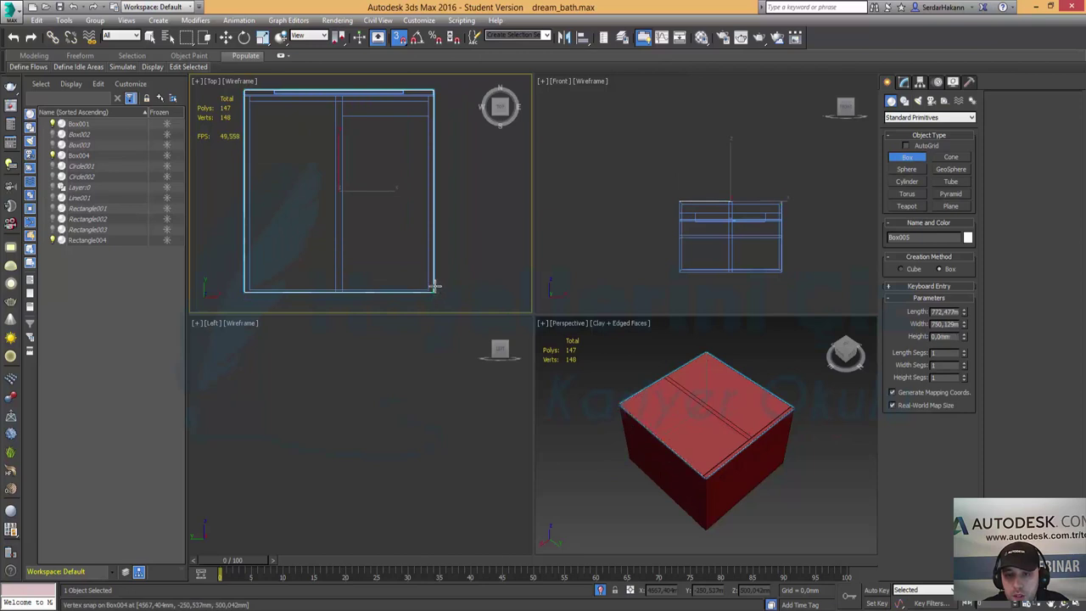
left_click(433, 260)
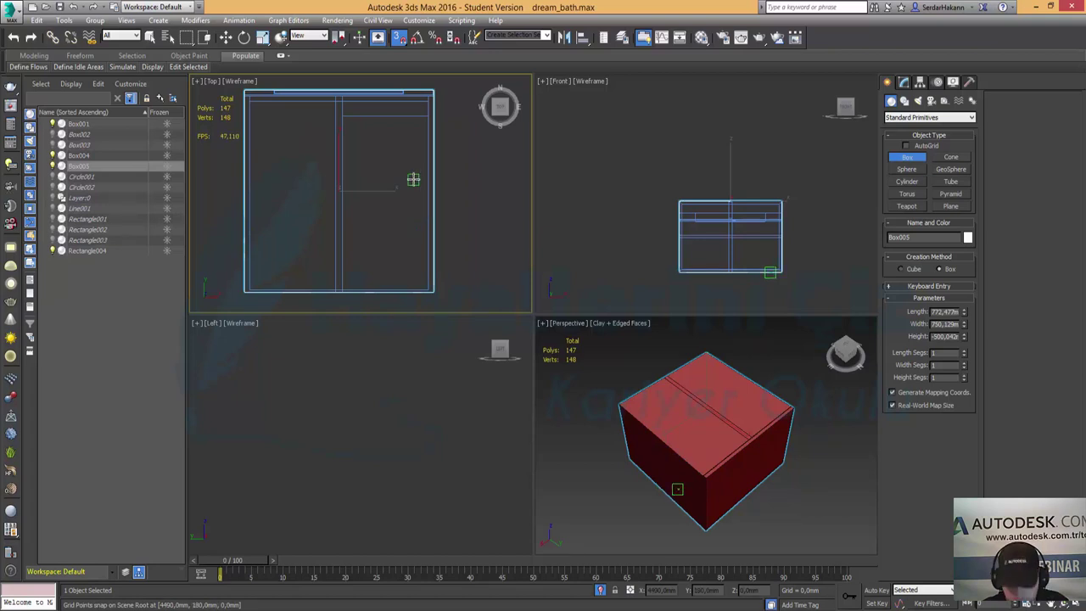
key("s")
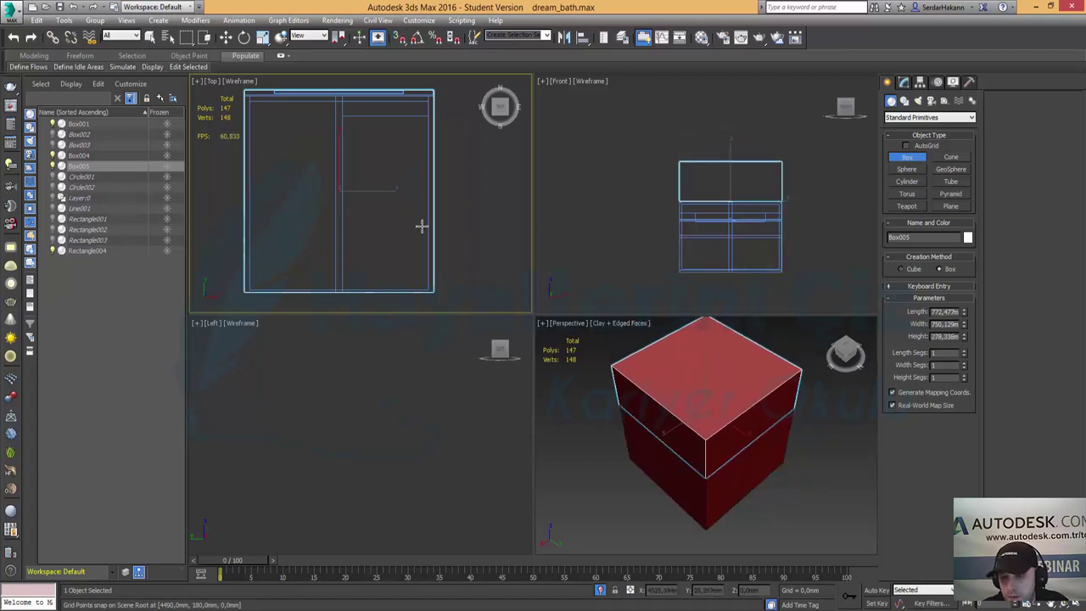
left_click(416, 250)
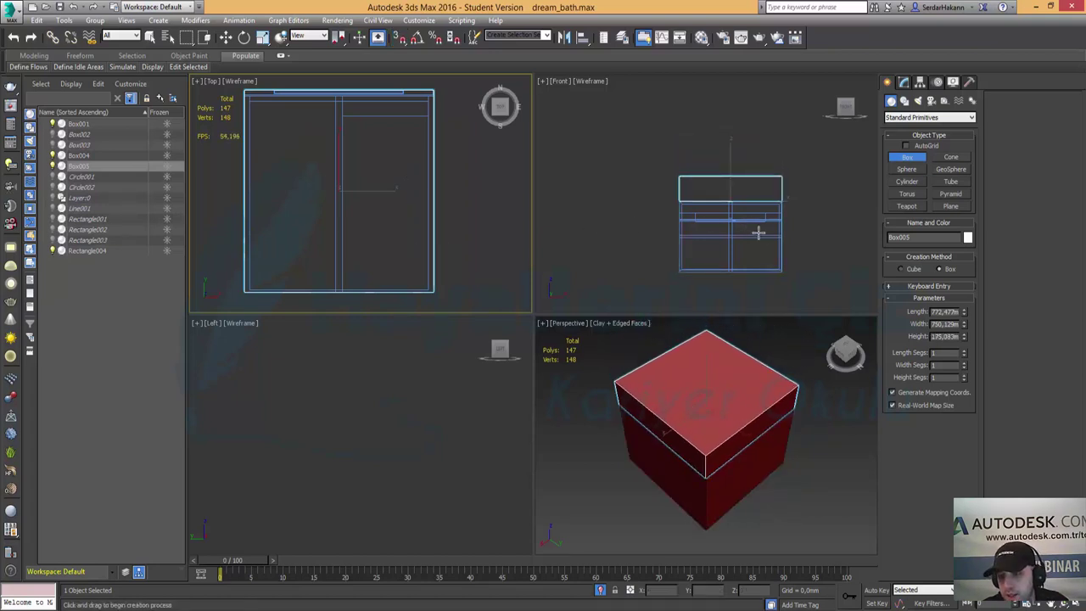
Maximize the Front view and pan to centre the cabinet.
left_click(767, 235)
key("w")
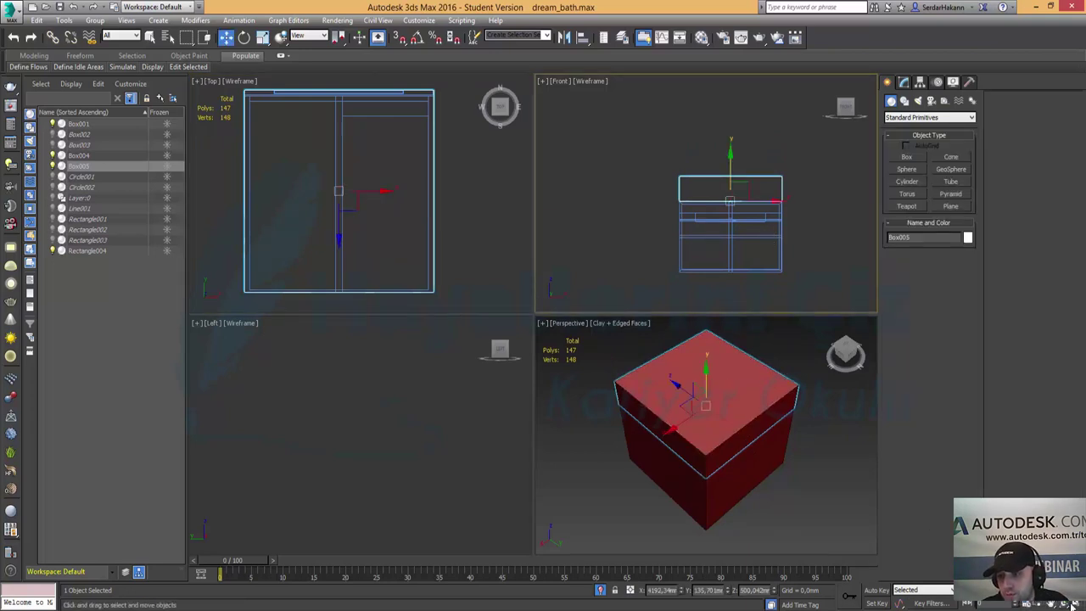
key("alt+w")
middle_click_drag(571, 370, 528, 373)
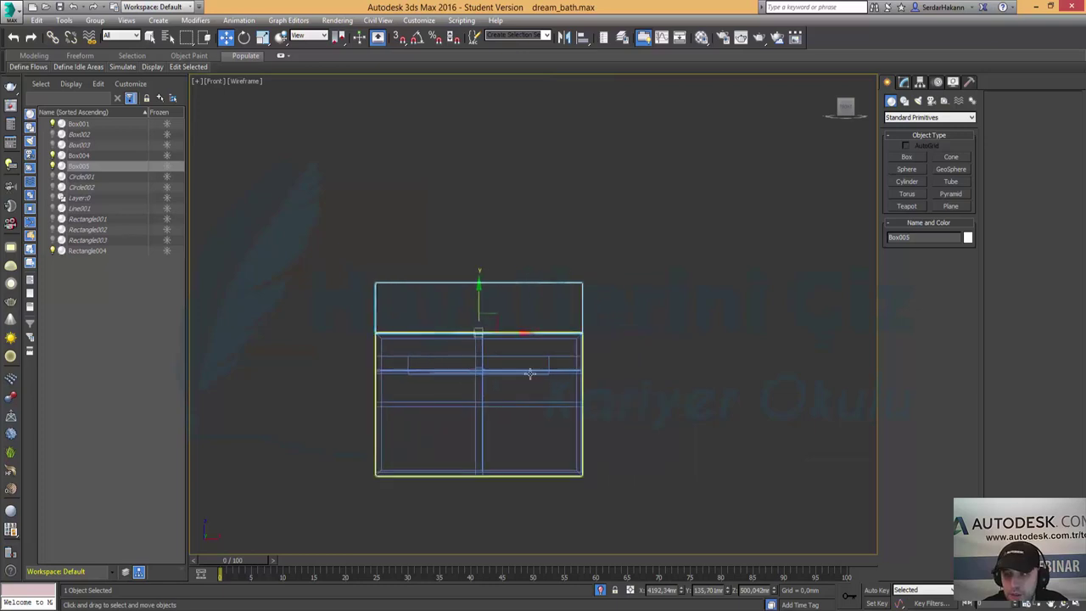
Set Box005's Height to 30, Length to 800 and Width to 800 in the Modify panel.
left_click(903, 81)
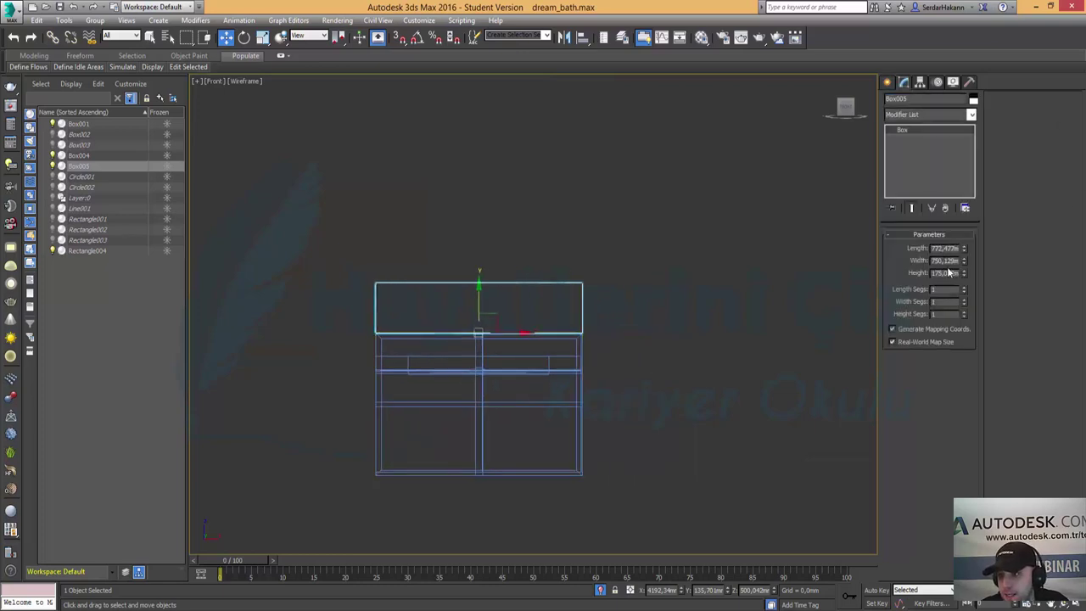
double_click(944, 272)
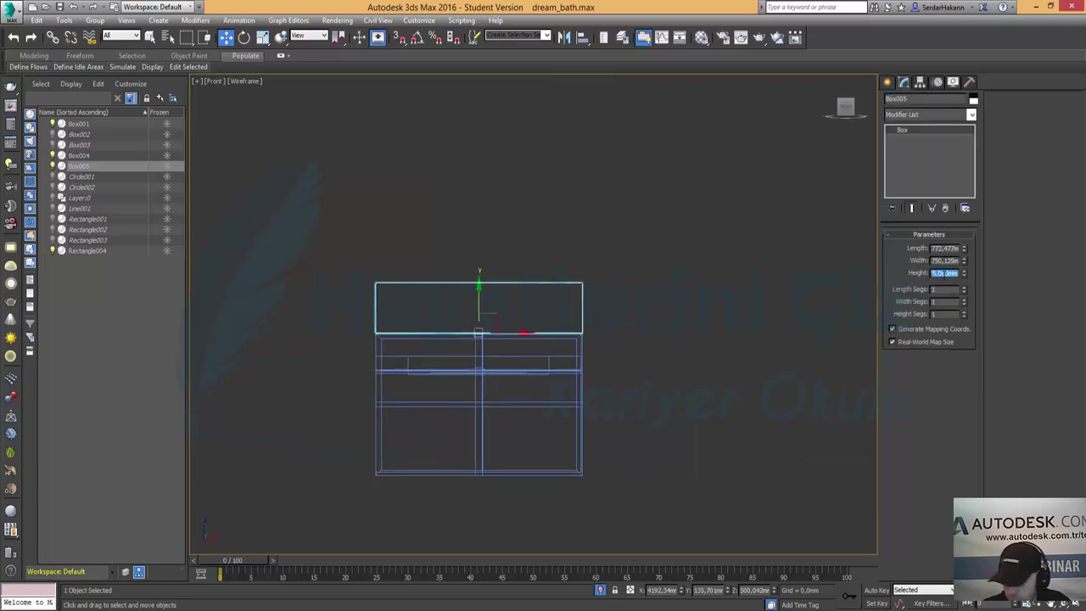
type("30")
key("Return")
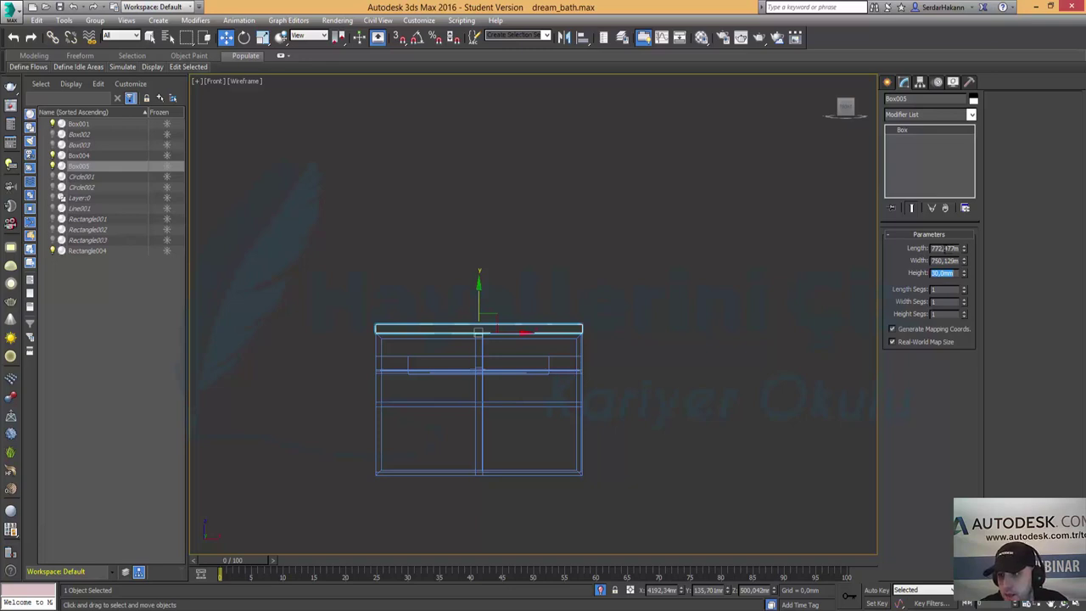
left_click(944, 248)
type("780")
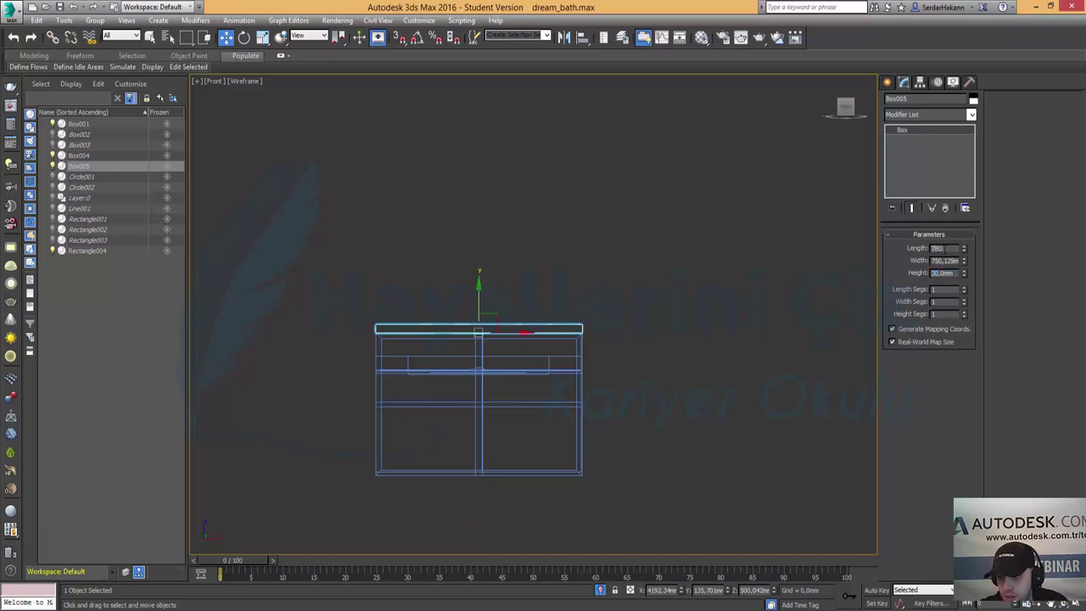
key("Tab")
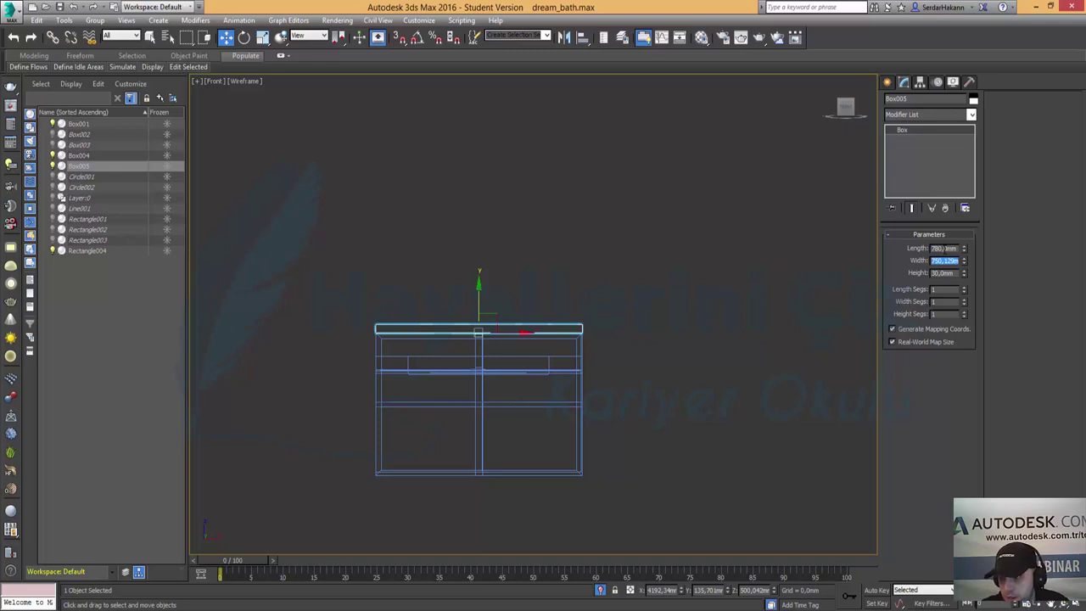
left_click(944, 248)
type("800")
key("Tab")
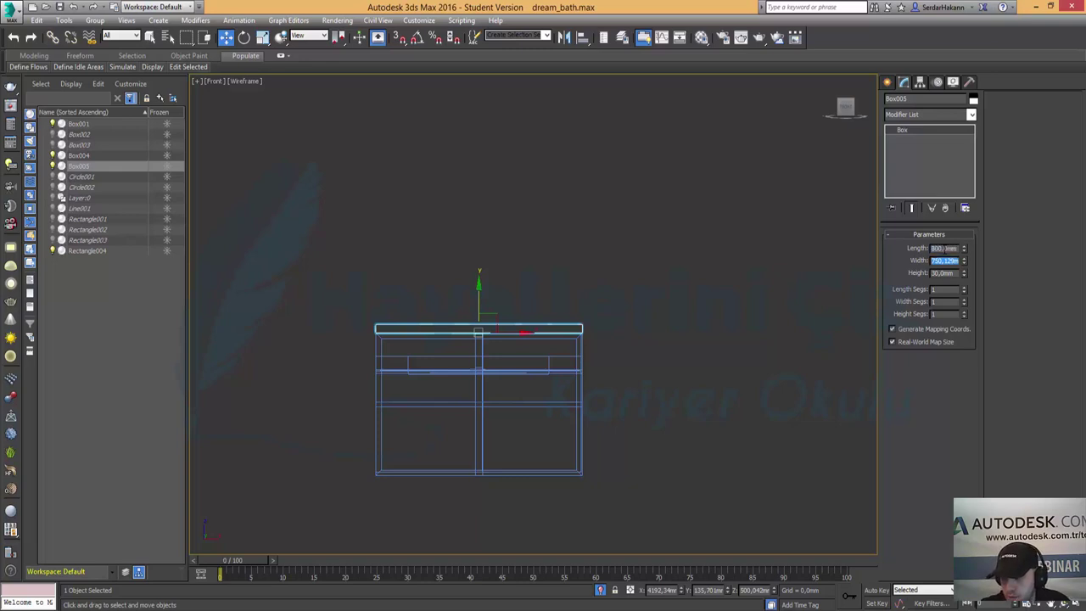
type("800")
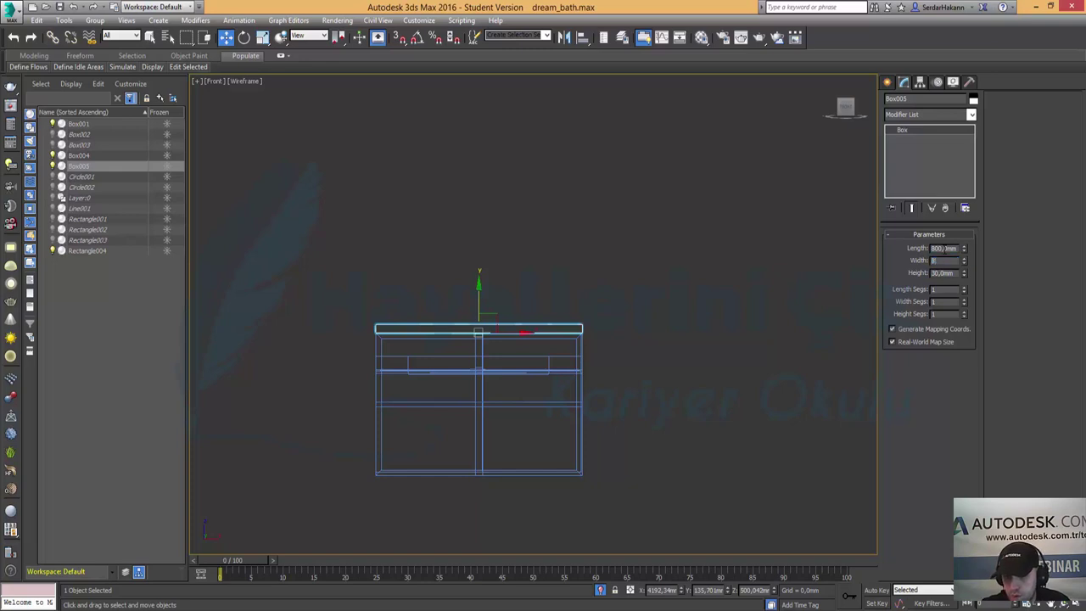
key("Return")
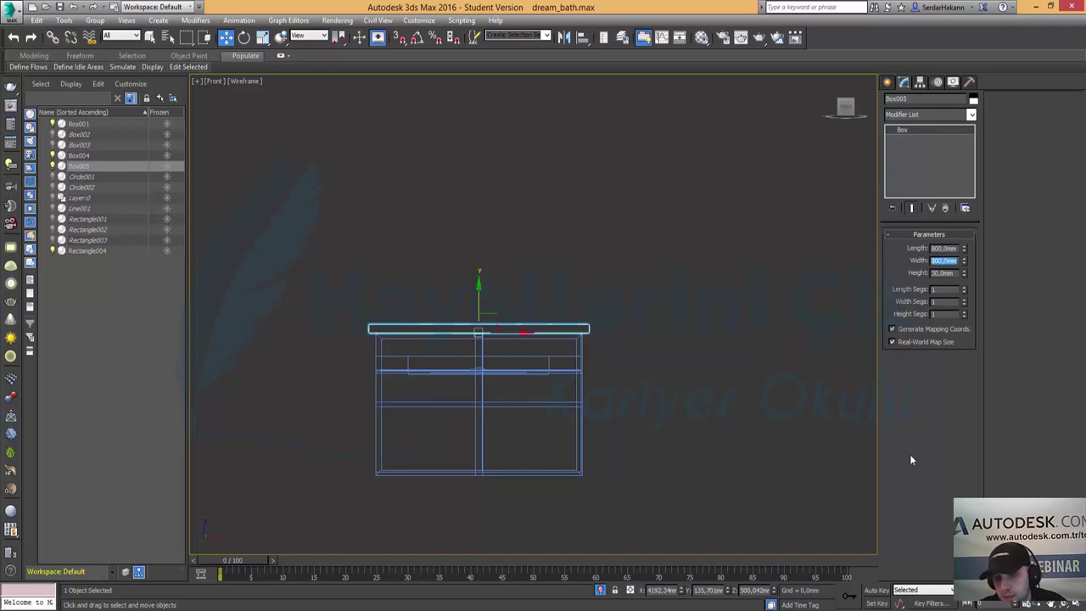
Orbit around the cabinet and frame the slab in a maximized Left view.
key("alt+w")
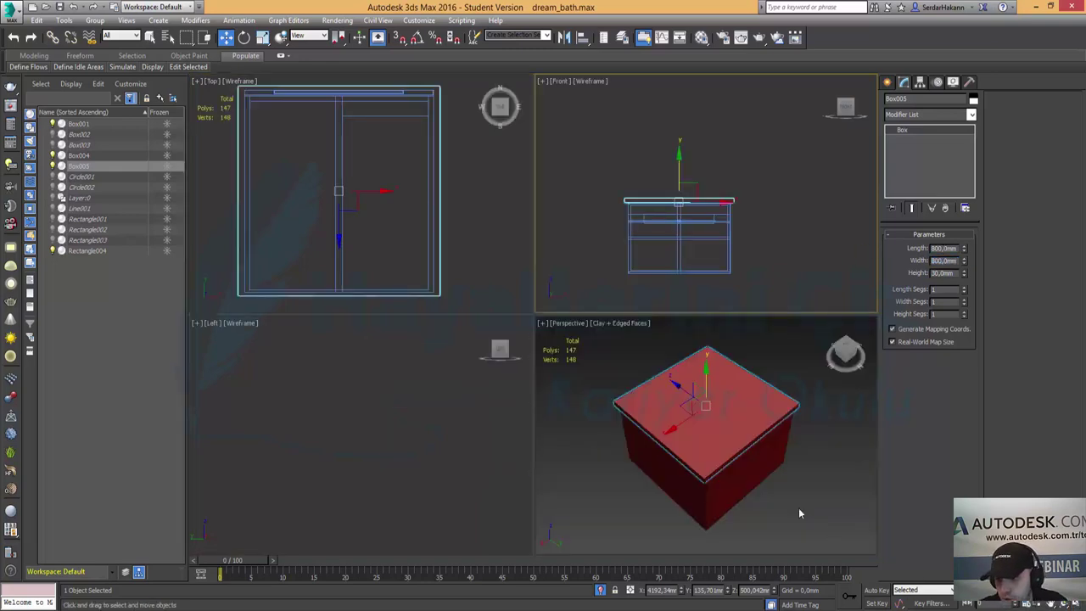
middle_click(819, 462)
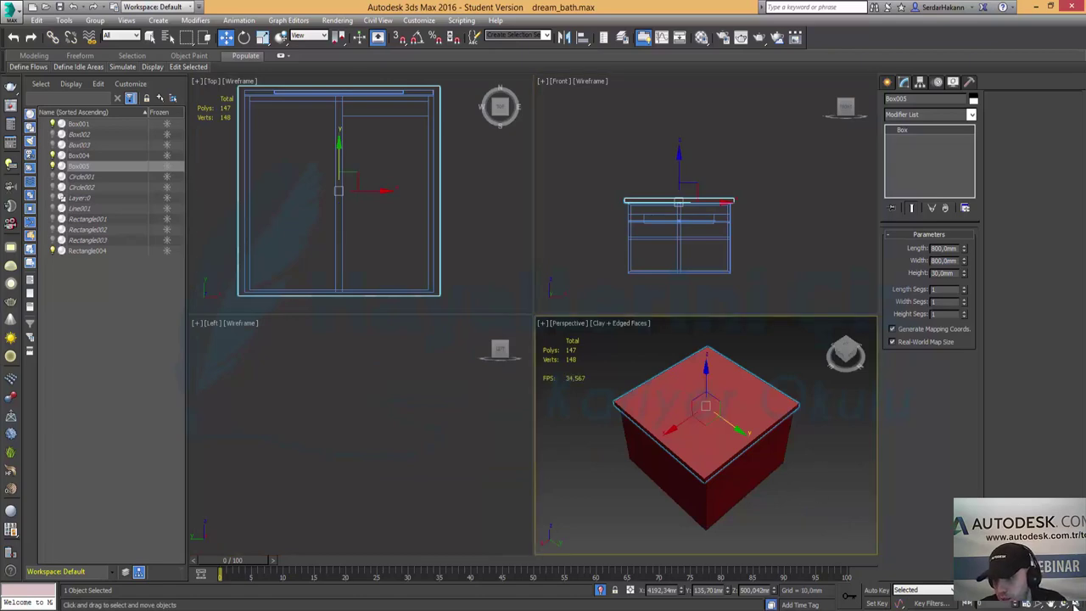
key("alt+w")
mouse_move(660, 443)
middle_mouse_down("alt")
mouse_move(703, 393)
mouse_move(717, 392)
middle_mouse_up("alt")
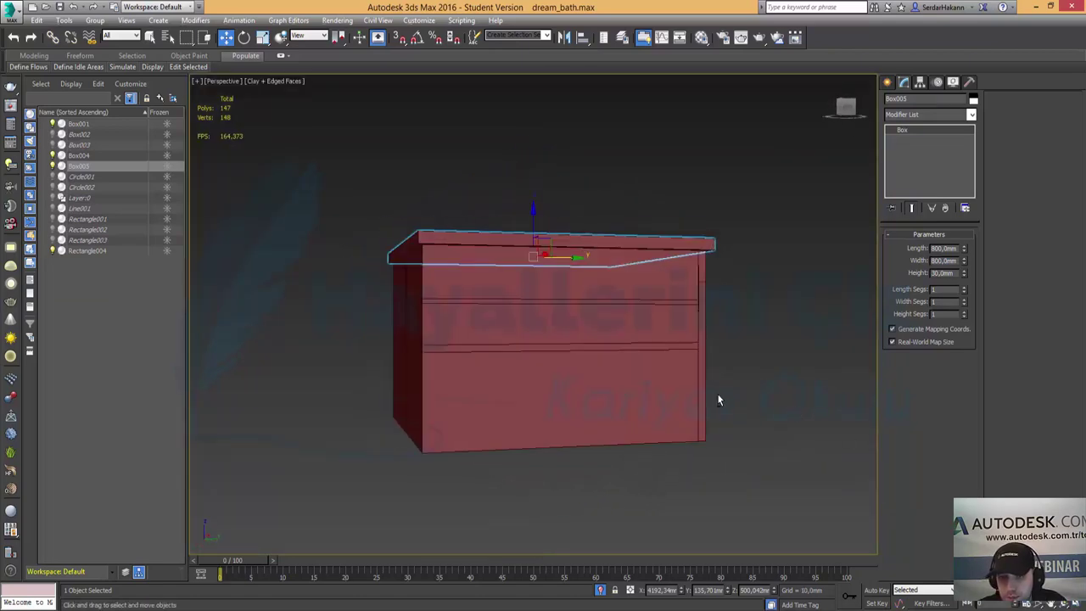
left_click(1076, 601)
middle_click(344, 463)
key("z")
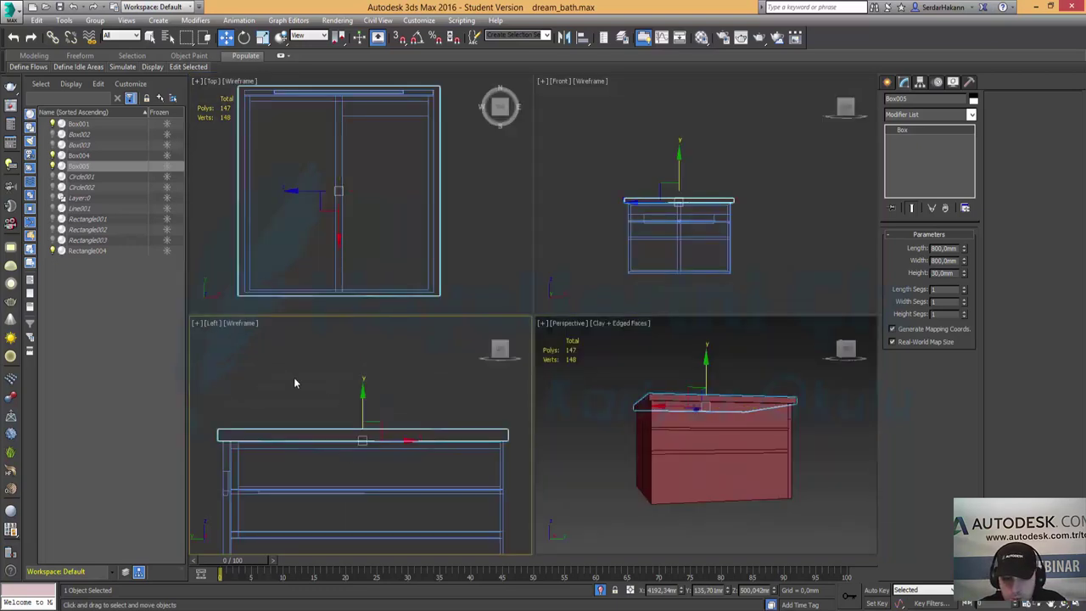
left_click(295, 383)
key("alt+w")
Select the countertop slab and snap it flush with the cabinet edge.
scroll(387, 326, "up", 2)
middle_click_drag(268, 325, 390, 326)
left_click(381, 313)
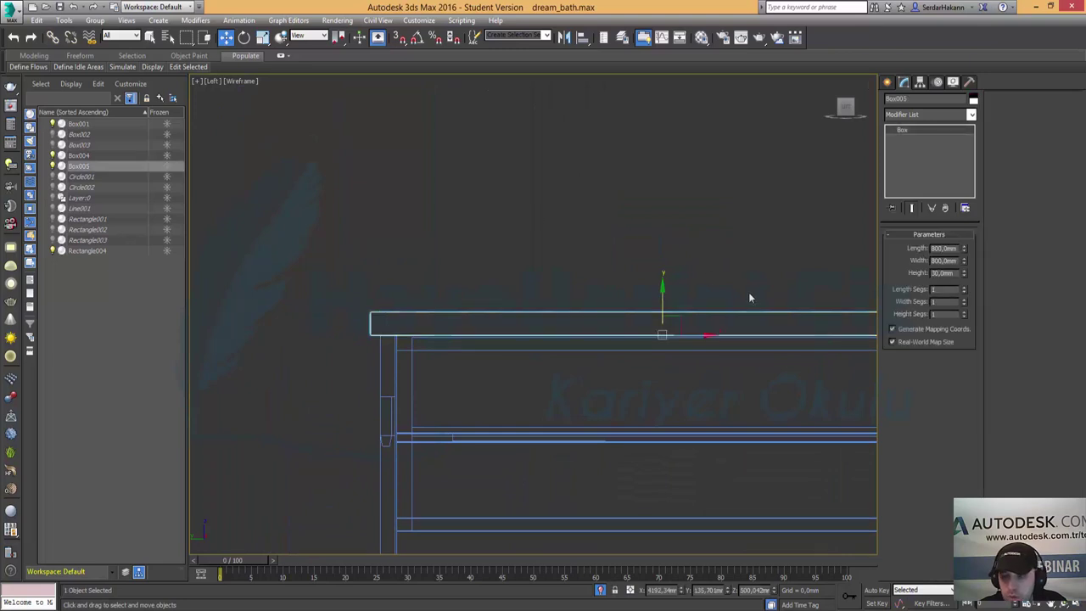
middle_click_drag(750, 298, 175, 246)
left_click(398, 38)
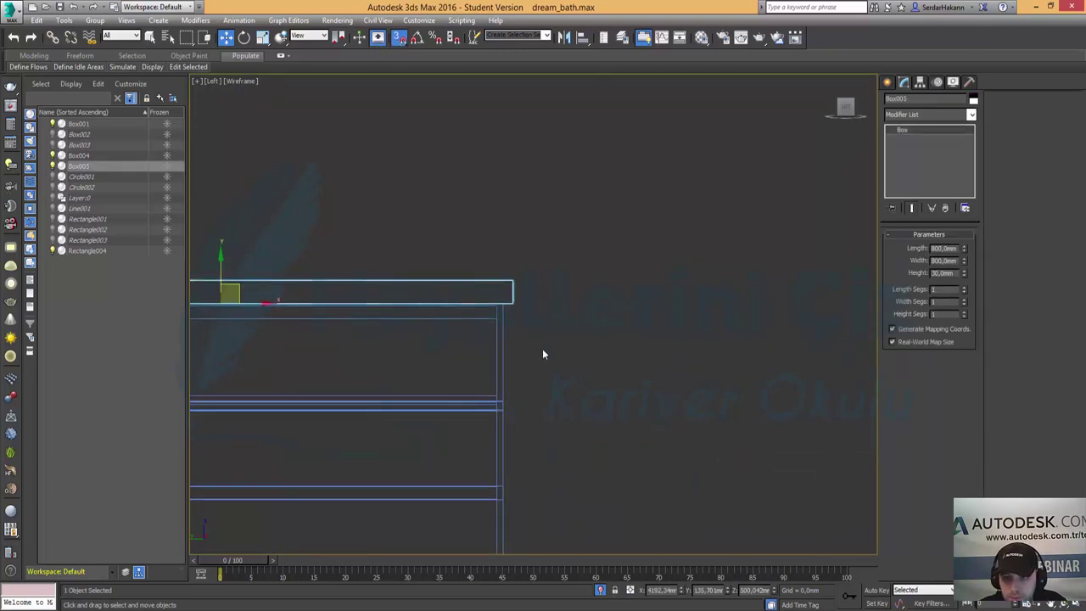
left_click_drag(512, 303, 502, 302)
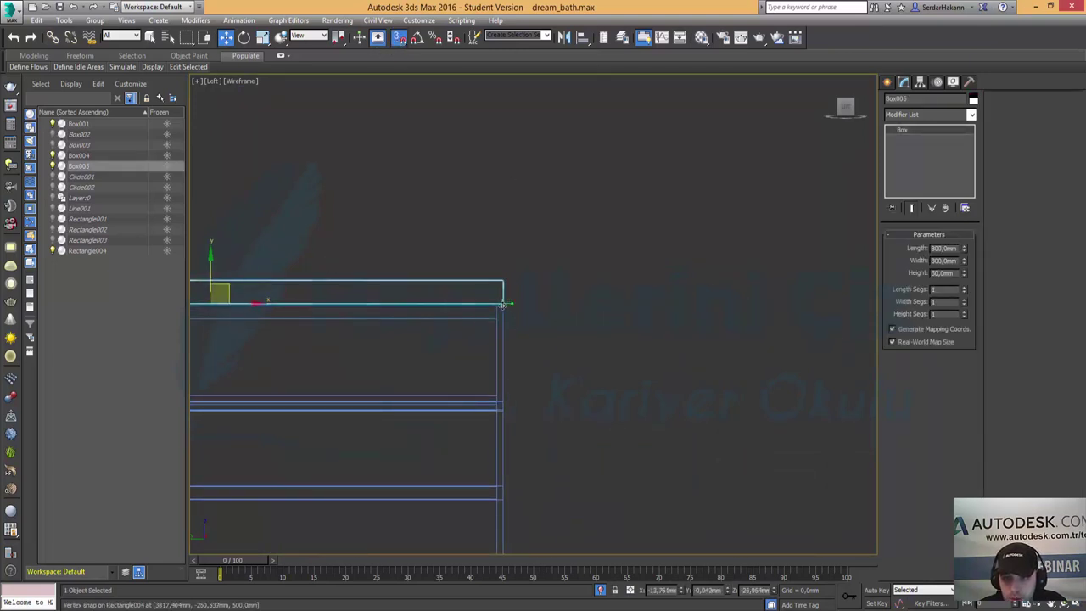
left_click(585, 324)
Orbit the Perspective view to check the cabinet from above and reselect the slab.
middle_click_drag(342, 404, 681, 385)
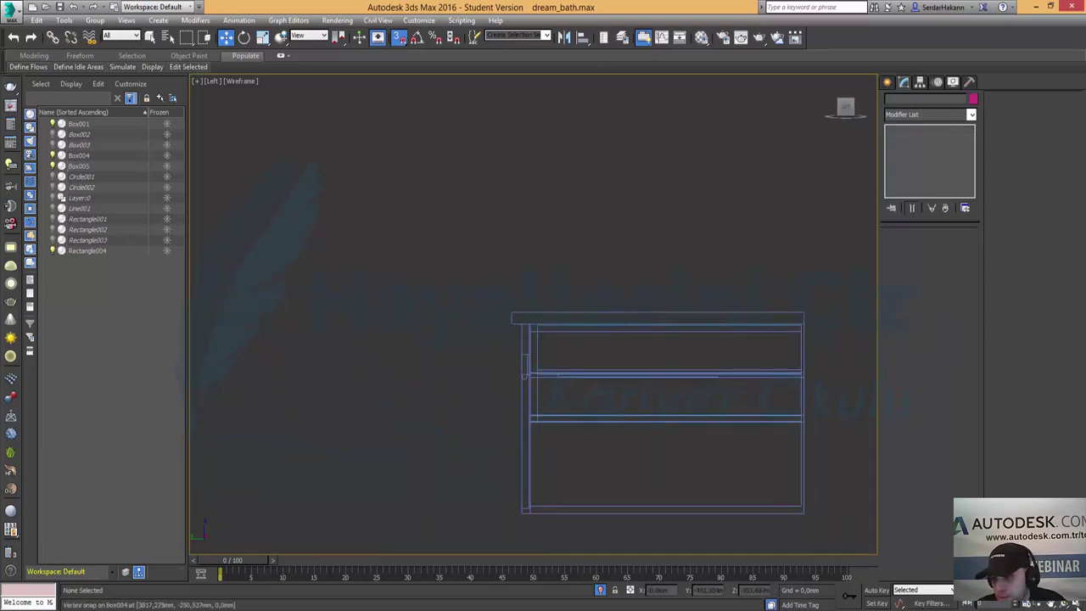
key("alt+w")
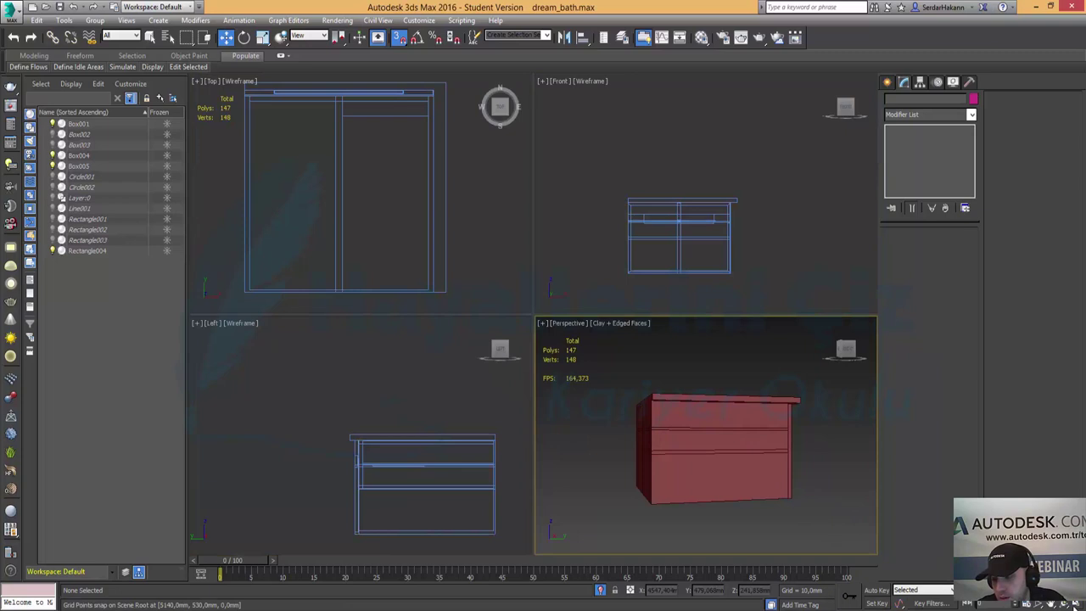
key("alt+w")
mouse_move(487, 315)
middle_mouse_down("alt")
mouse_move(543, 342)
mouse_move(382, 325)
mouse_move(517, 341)
mouse_move(529, 339)
mouse_move(448, 346)
mouse_move(548, 305)
middle_mouse_up("alt")
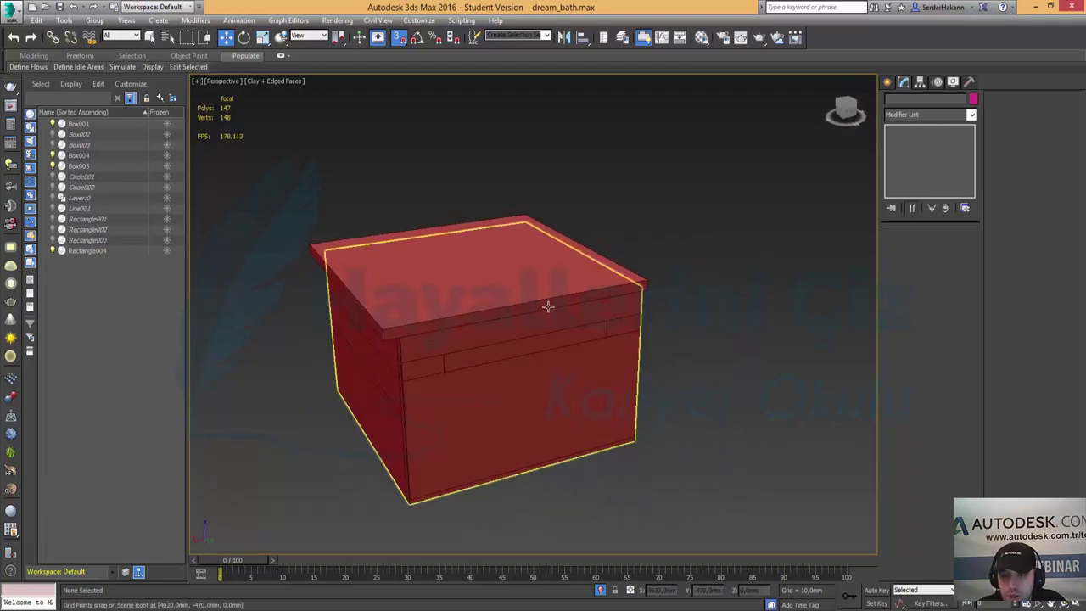
left_click(524, 286)
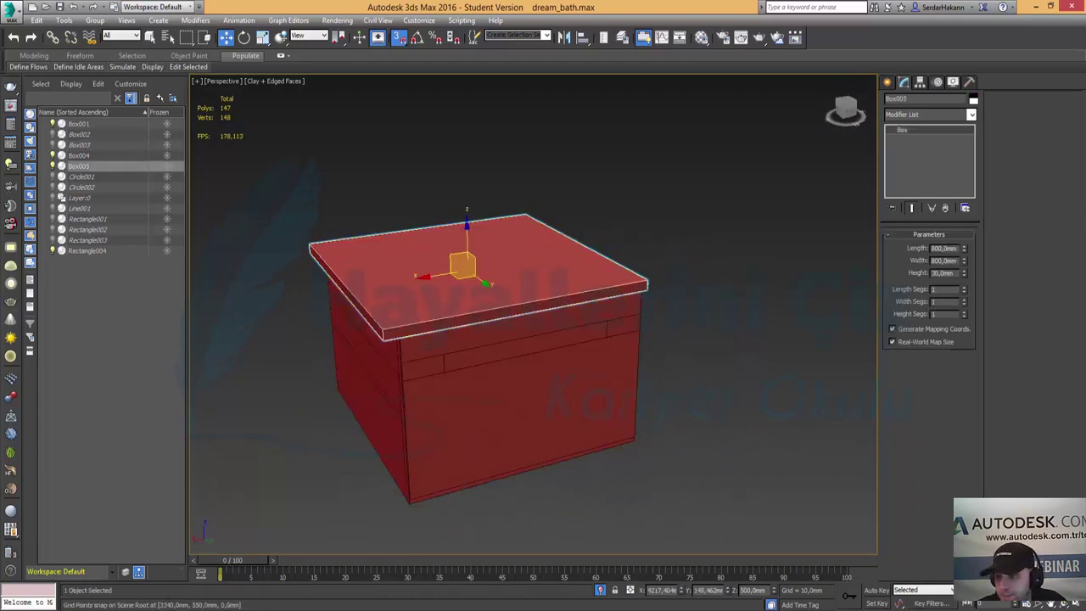
With snaps off, nudge the slab about 25 mm left in a maximized Top view.
left_click(1073, 602)
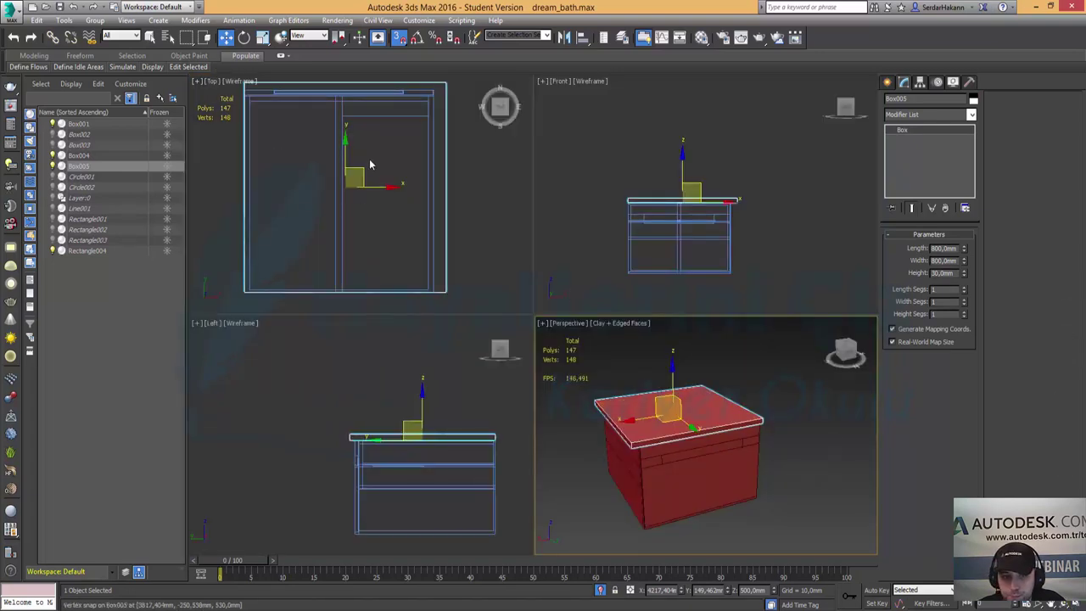
middle_click_drag(370, 164, 368, 174)
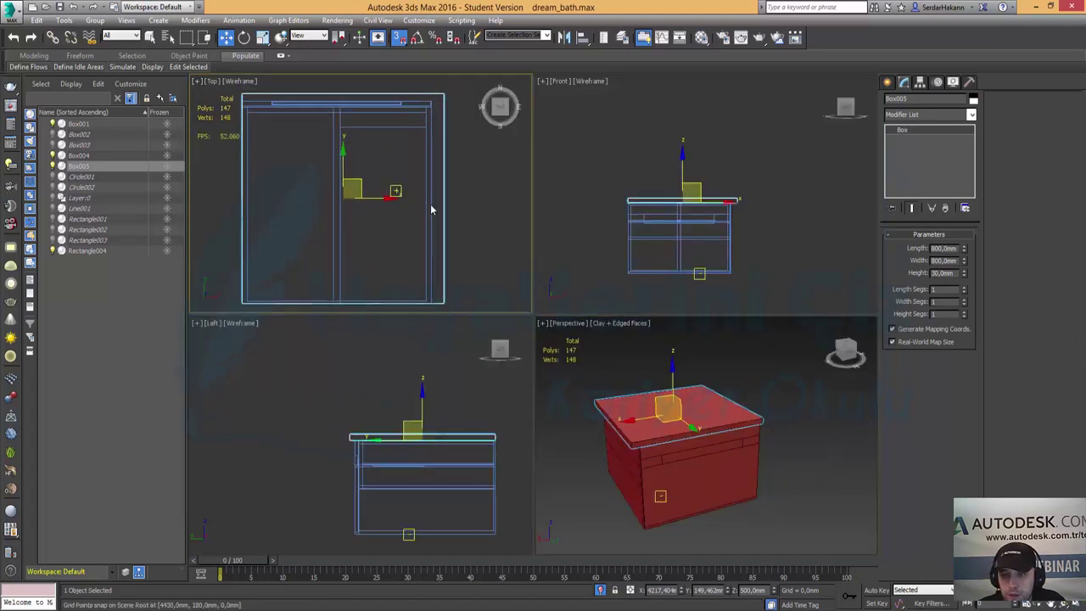
middle_click(652, 178)
middle_click_drag(322, 138, 331, 137)
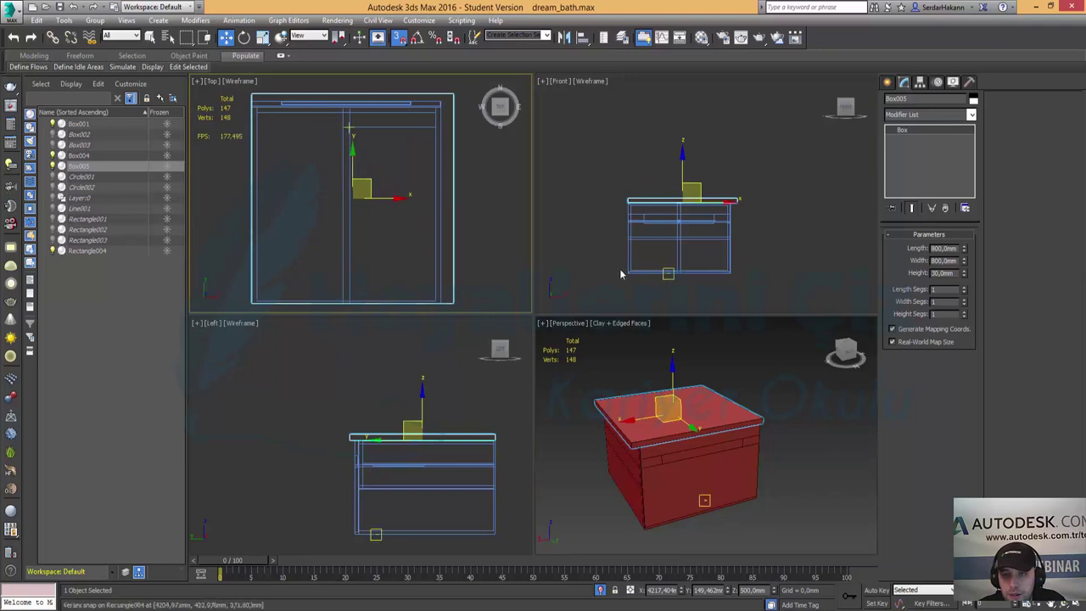
left_click(1064, 602)
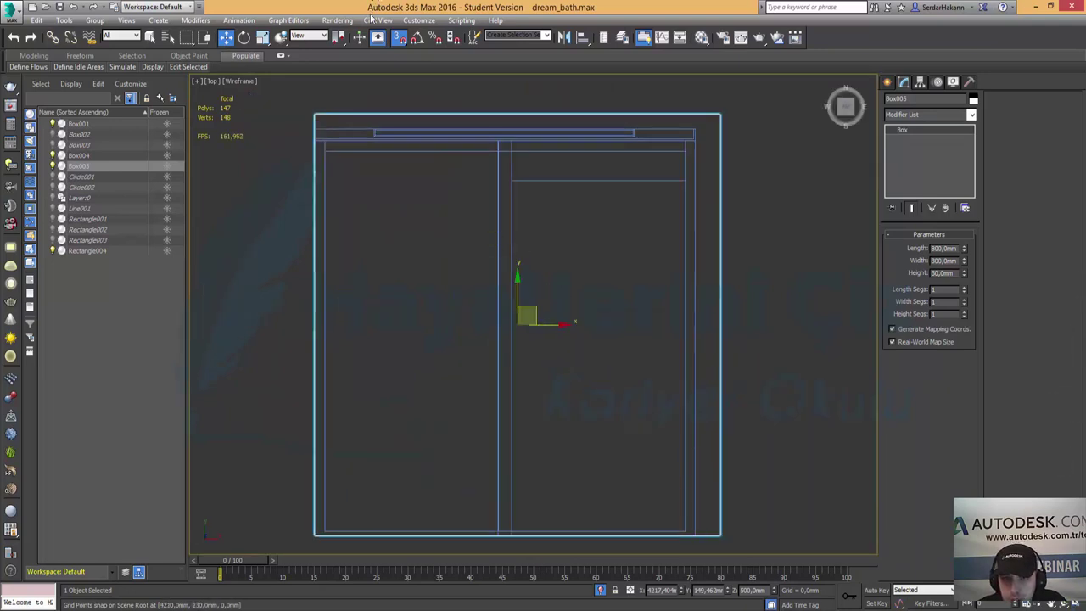
left_click(397, 39)
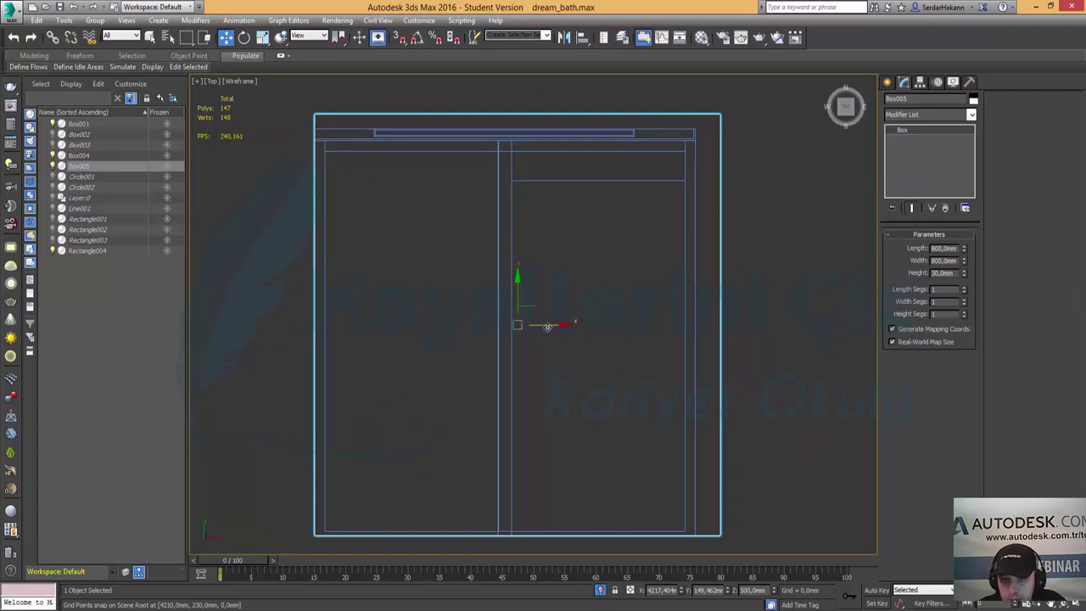
left_click_drag(547, 327, 534, 326)
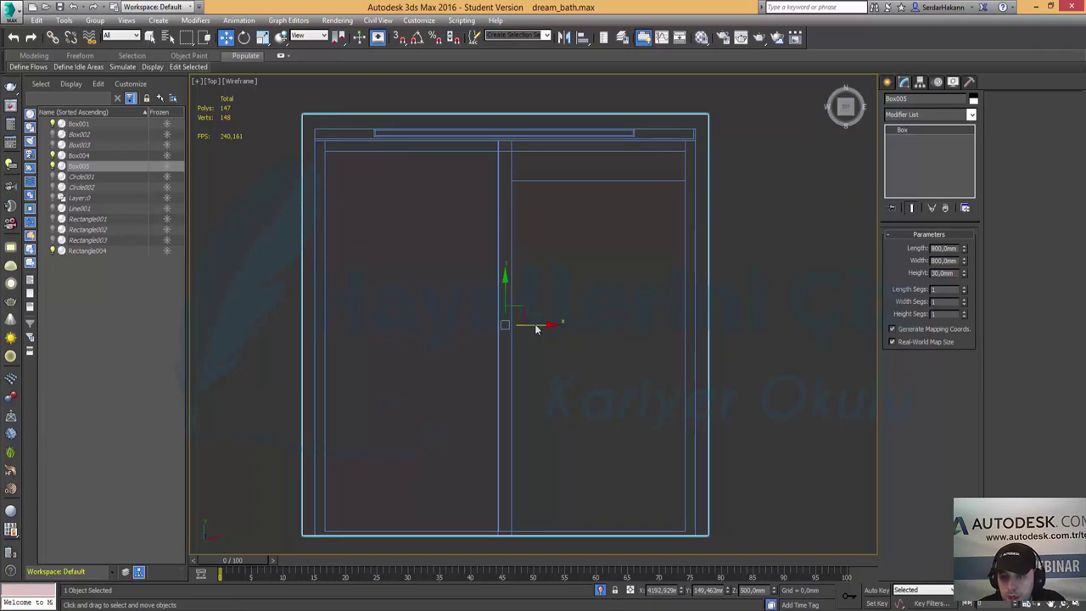
Convert countertop Box005 to Editable Poly and pull its four back-edge vertices in to shorten it.
right_click(535, 329)
left_click(685, 449)
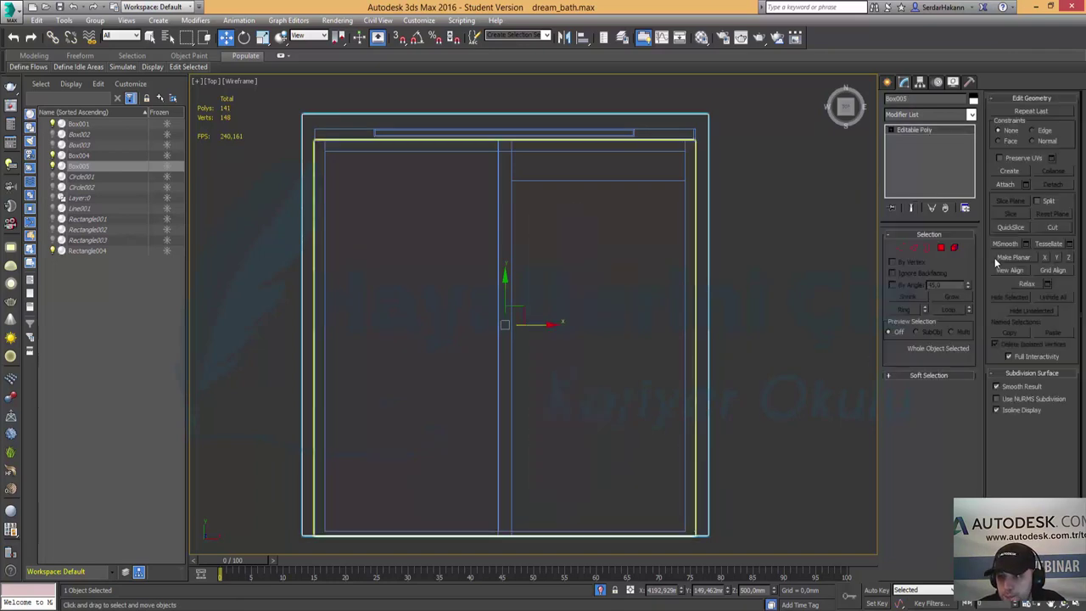
left_click(900, 247)
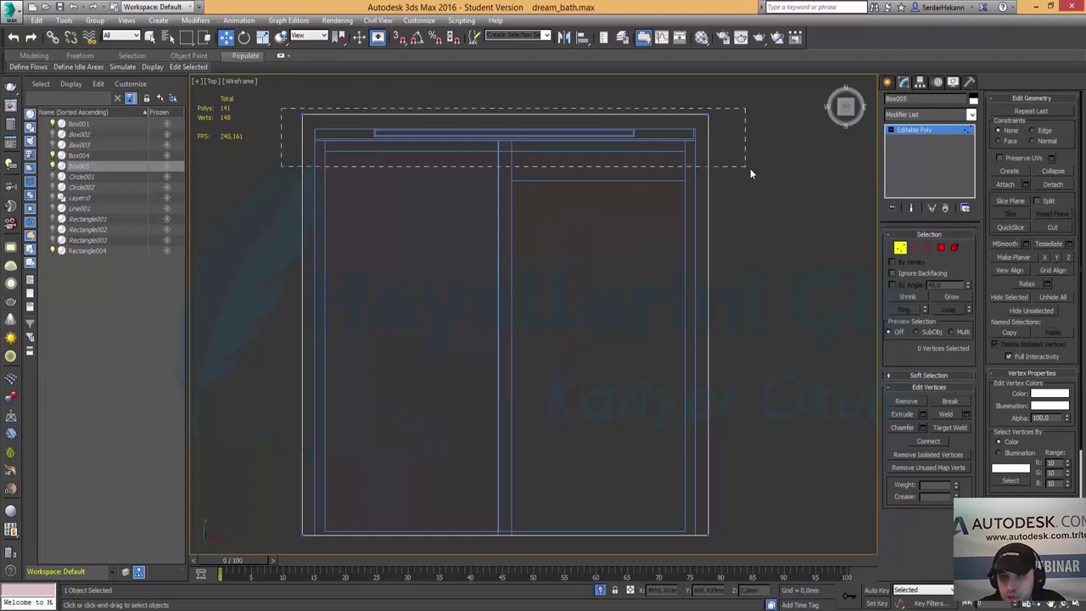
left_click_drag(751, 174, 751, 174)
left_click_drag(503, 79, 503, 94)
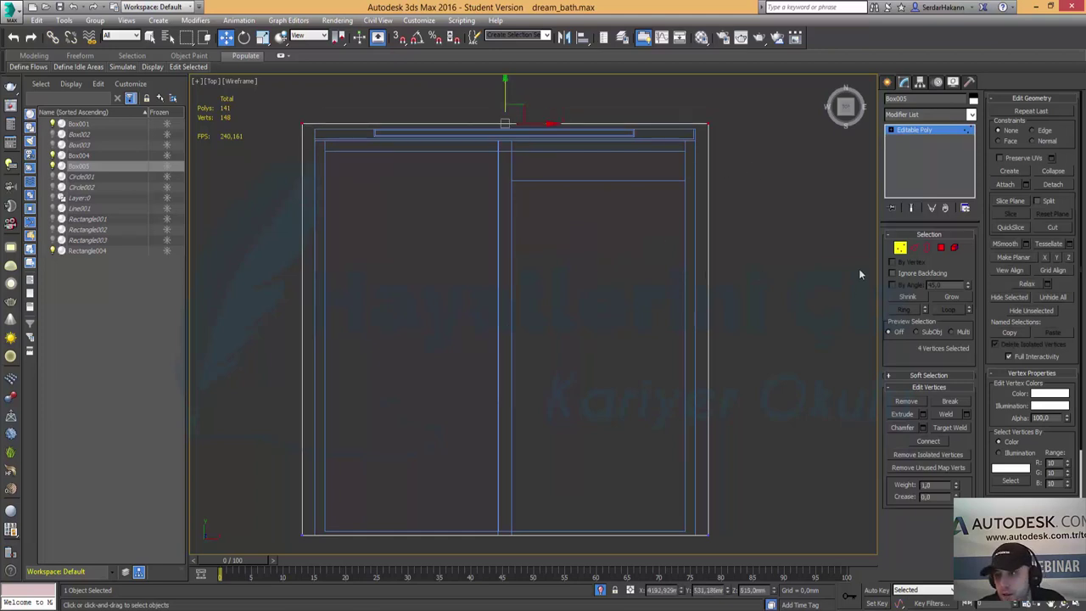
left_click(899, 249)
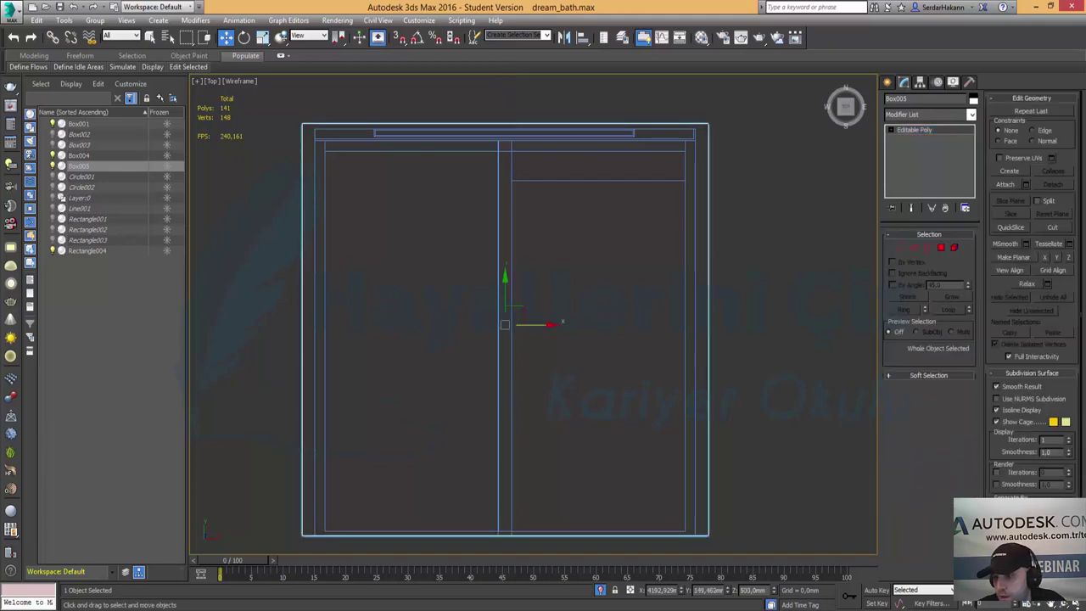
left_click(1074, 602)
left_click(748, 451)
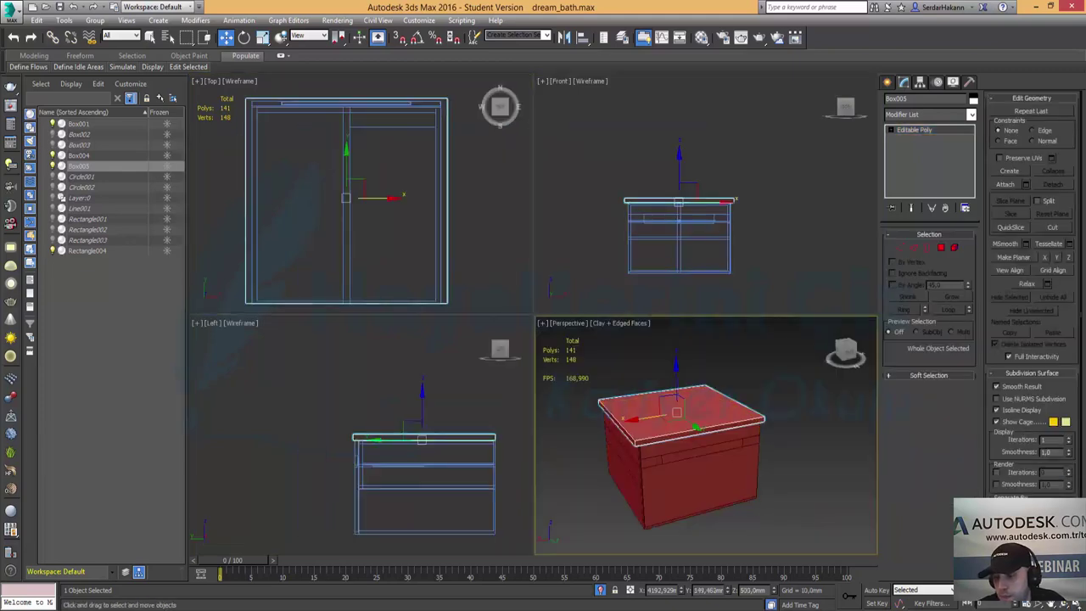
Chamfer the slab's 11 top rim edges by 5.094 mm with 3 segments, then deselect.
key("alt+w")
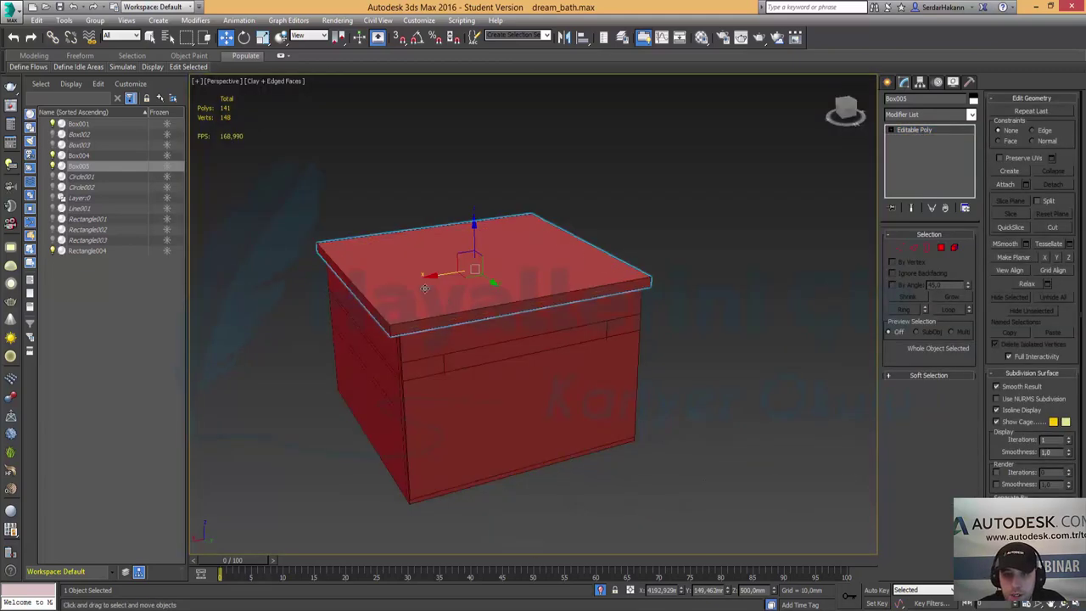
left_click(914, 248)
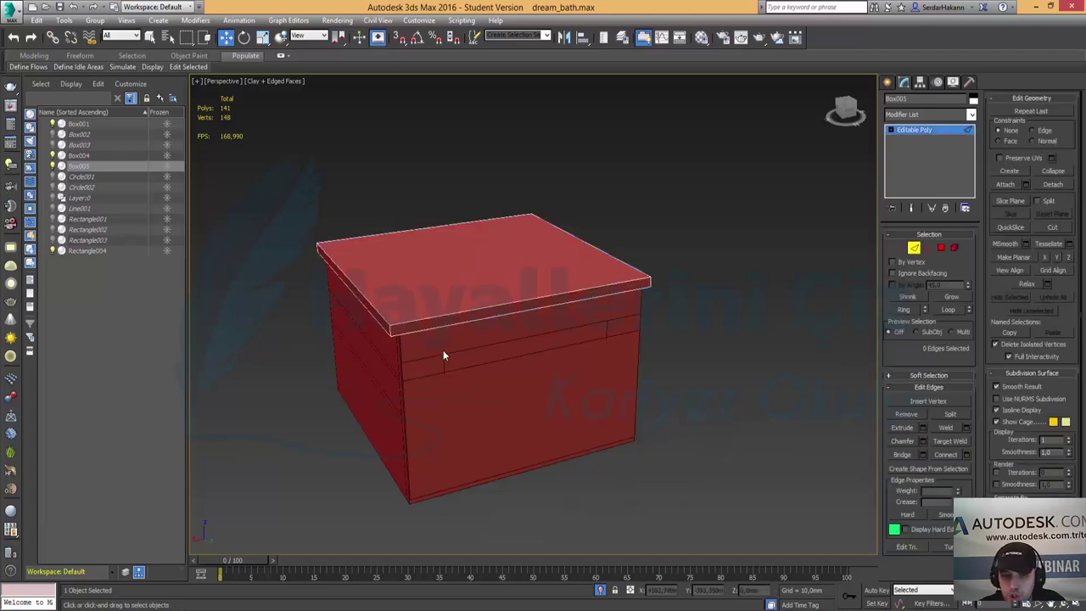
scroll(443, 349, "up", 2)
scroll(518, 369, "up", 3)
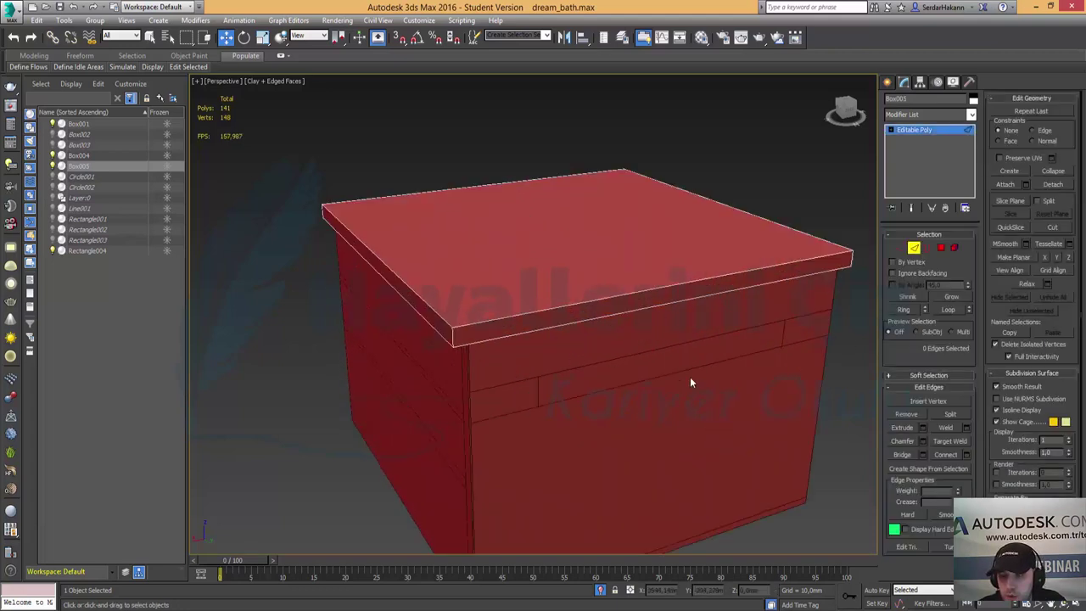
left_click_drag(262, 134, 872, 399)
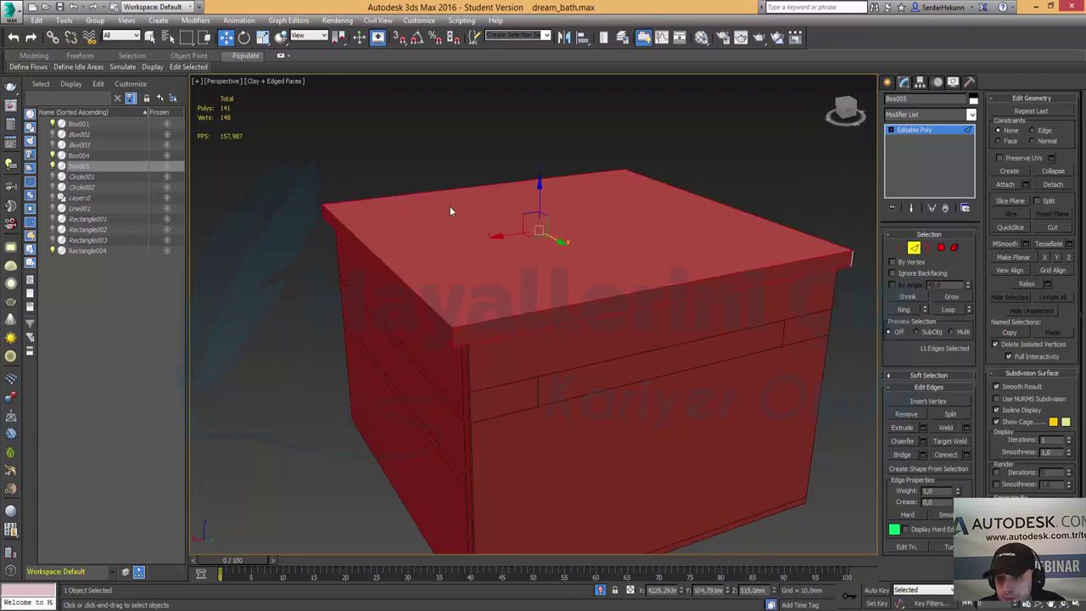
left_click(921, 441)
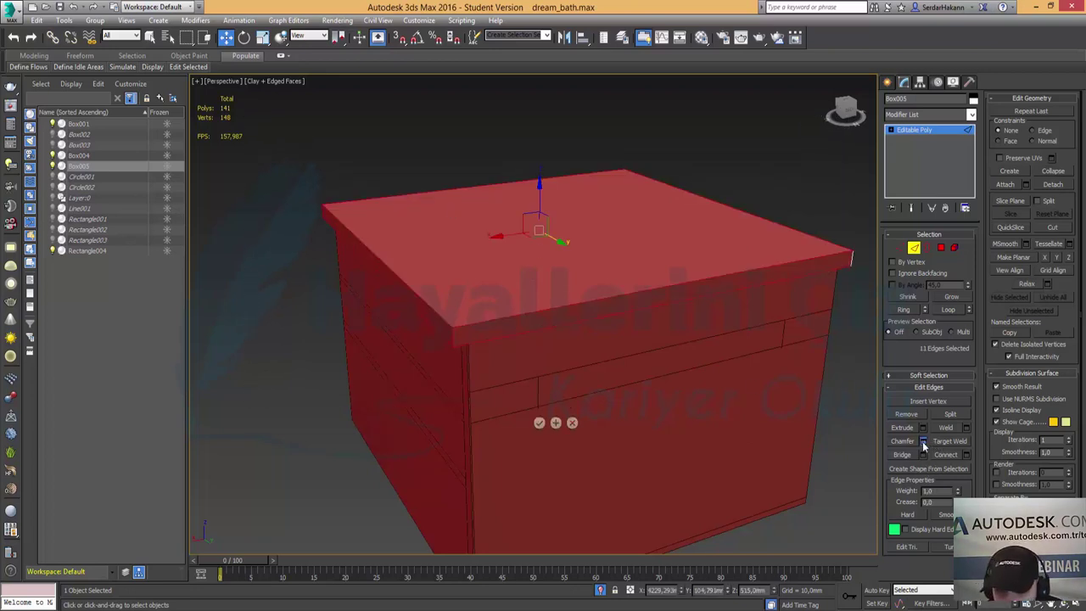
left_click_drag(543, 337, 544, 322)
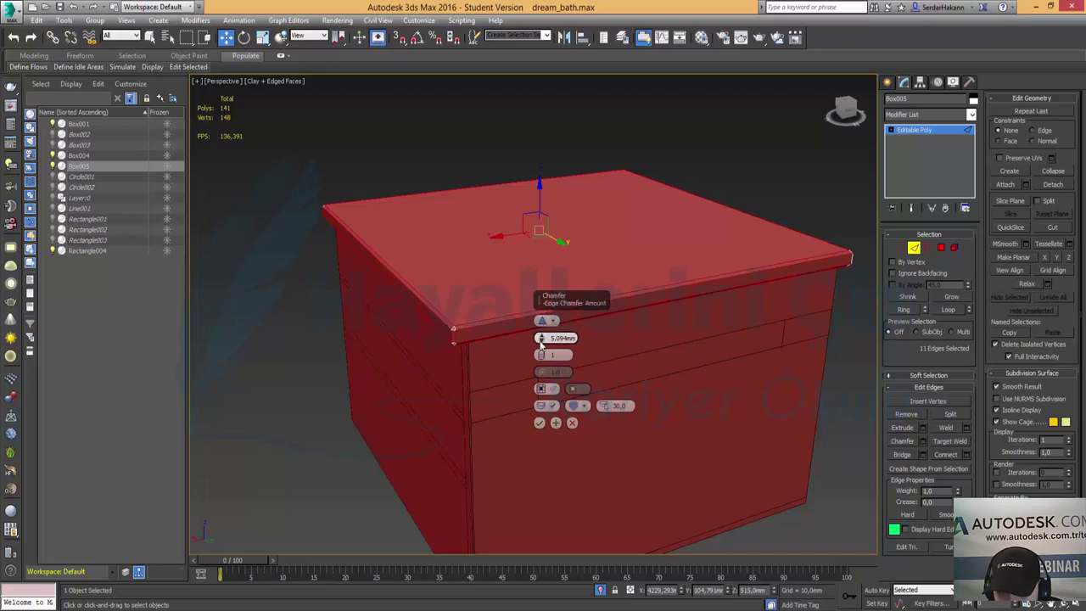
left_click(542, 356)
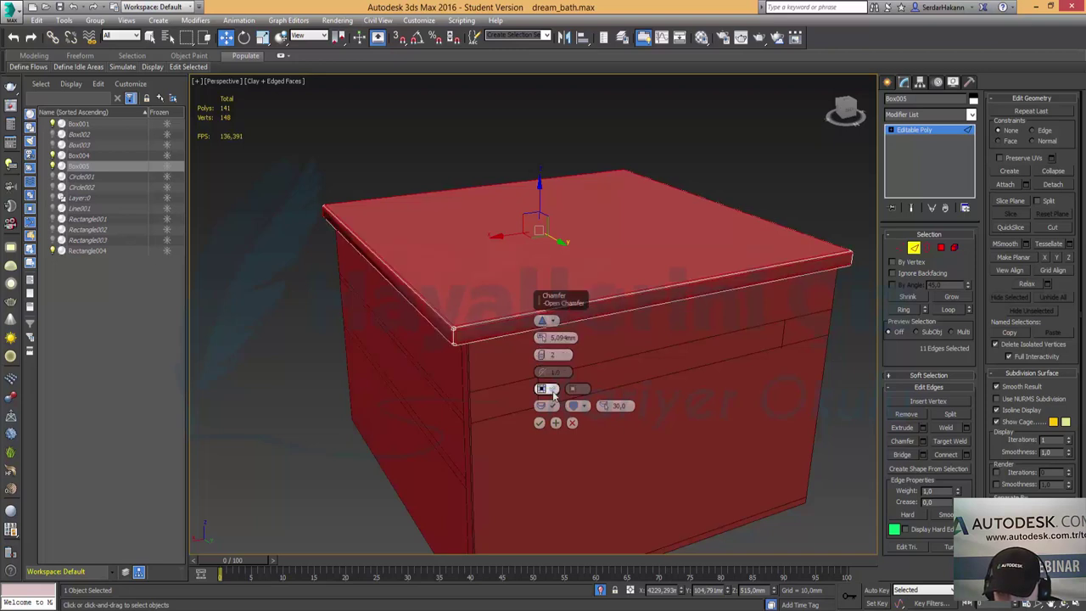
left_click(540, 354)
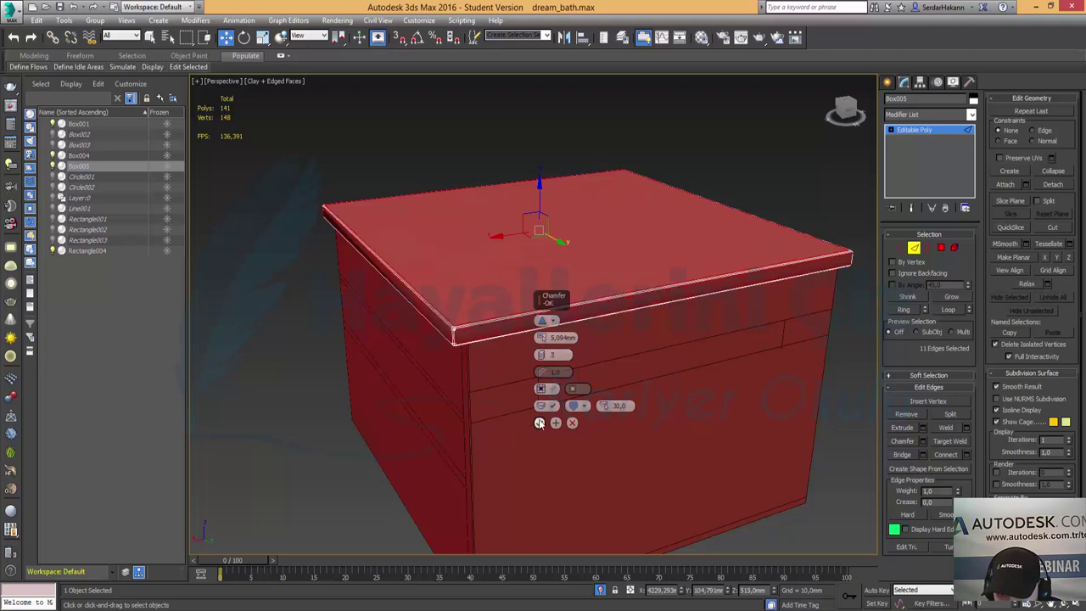
left_click(538, 422)
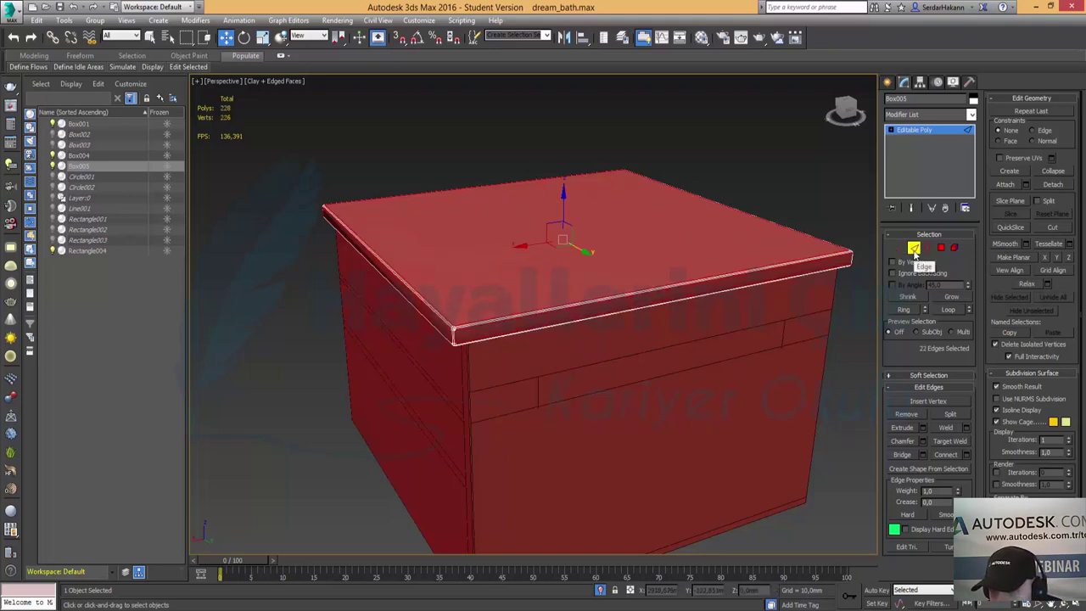
left_click(913, 248)
left_click(785, 194)
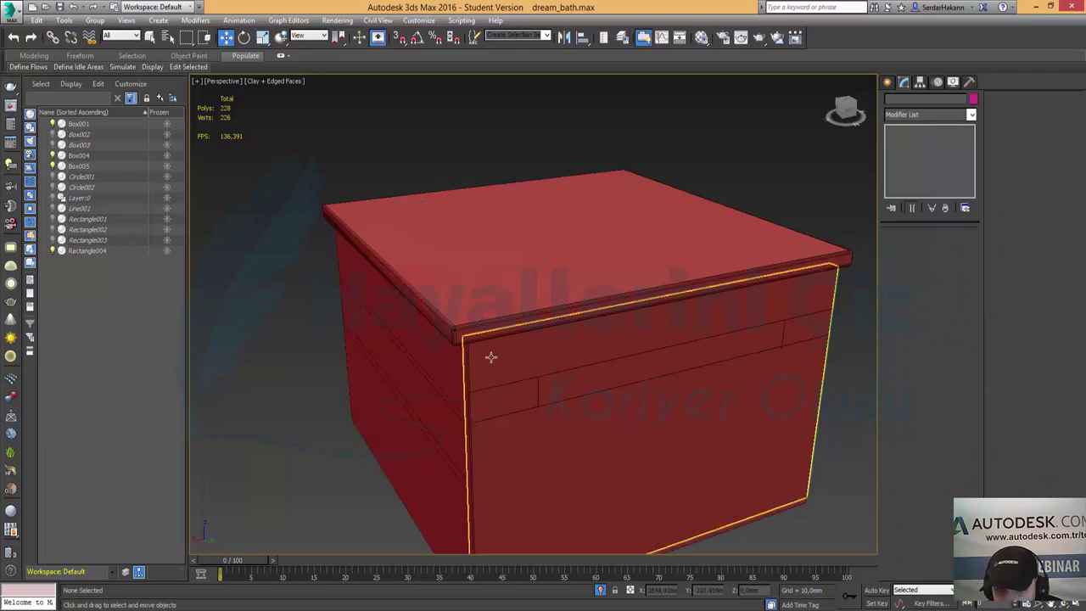
End isolation and make an instance copy of Box005, named Box006, over the second cabinet.
right_click(261, 366)
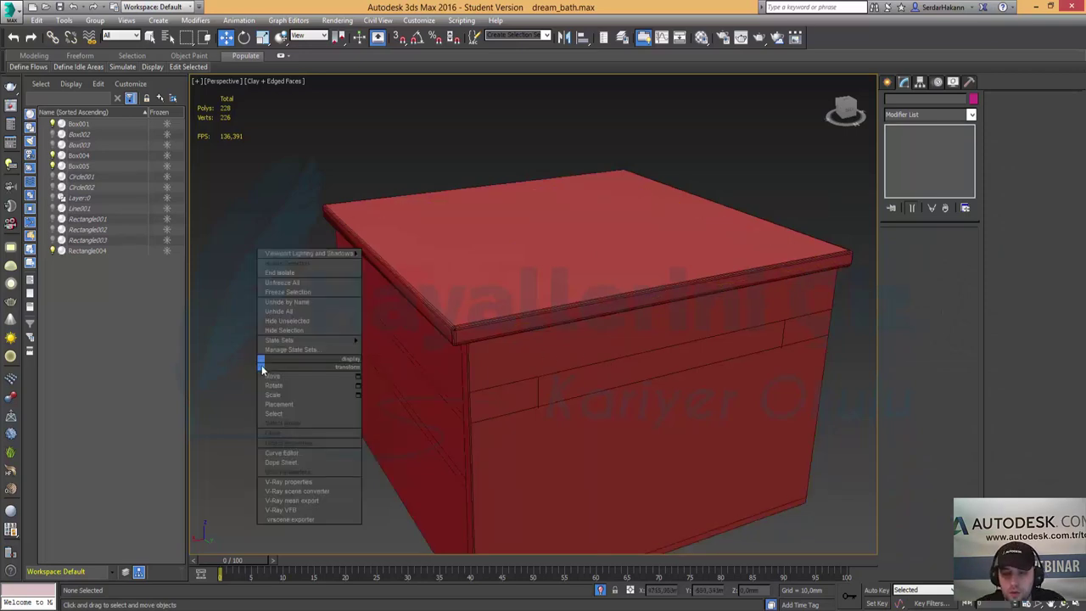
left_click(286, 273)
left_click(415, 349)
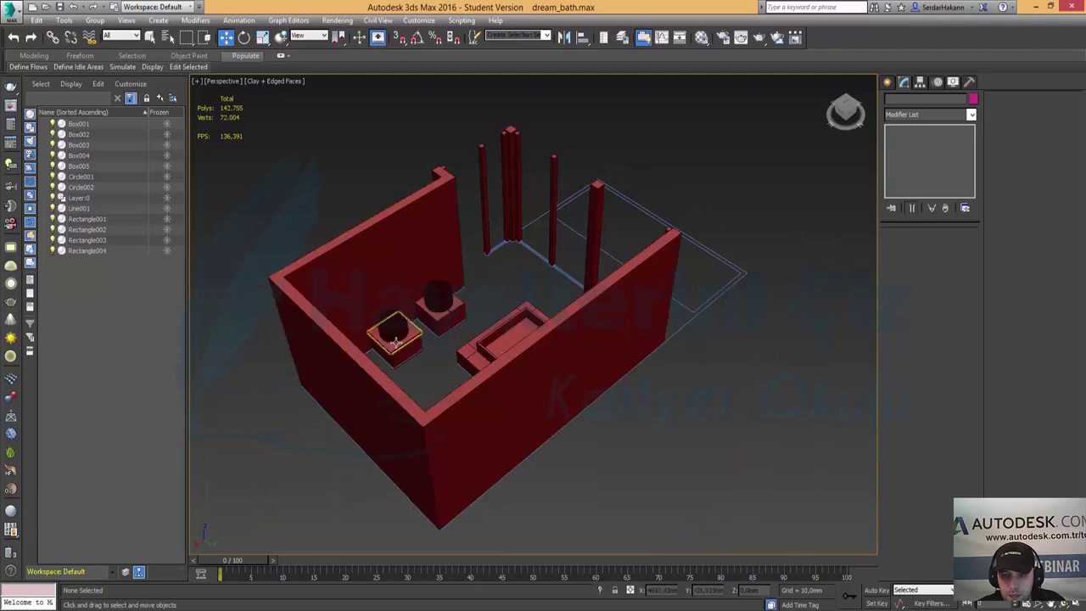
key("z")
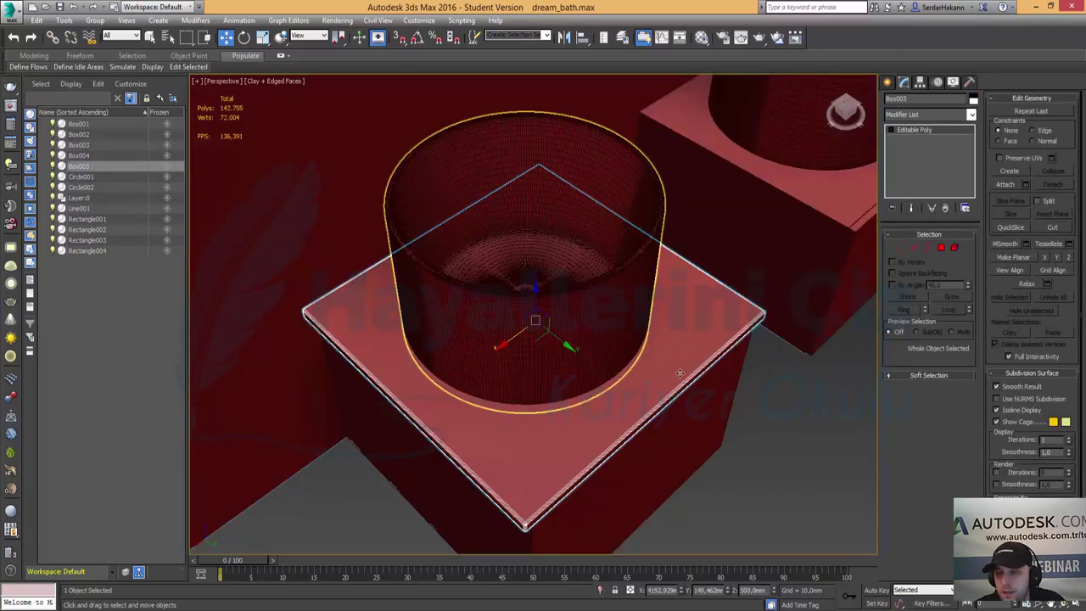
middle_click_drag(763, 377, 649, 356)
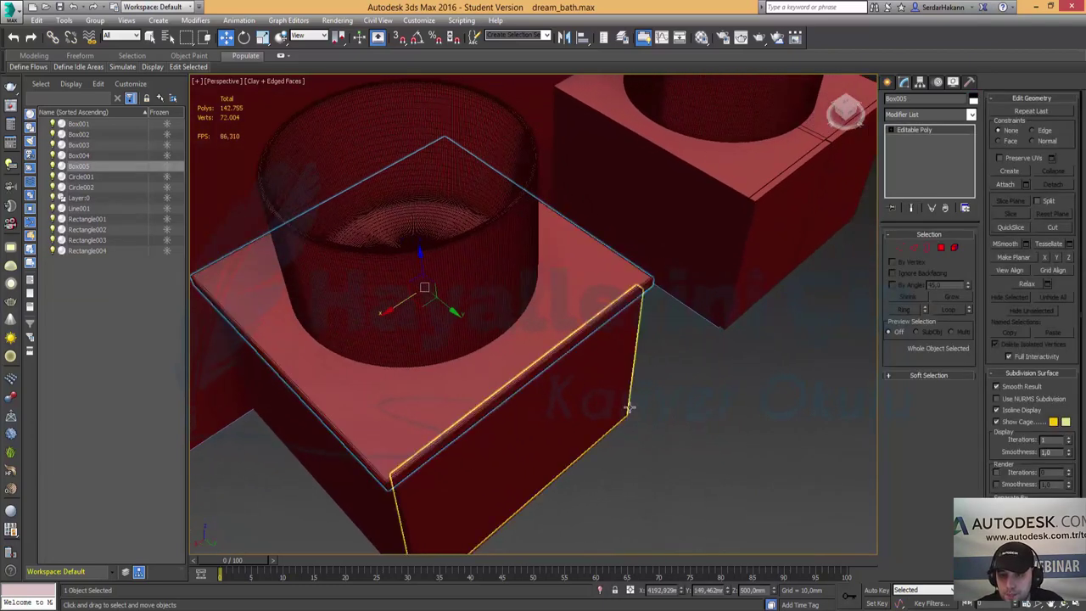
left_click_drag(391, 311, 583, 454, "shift")
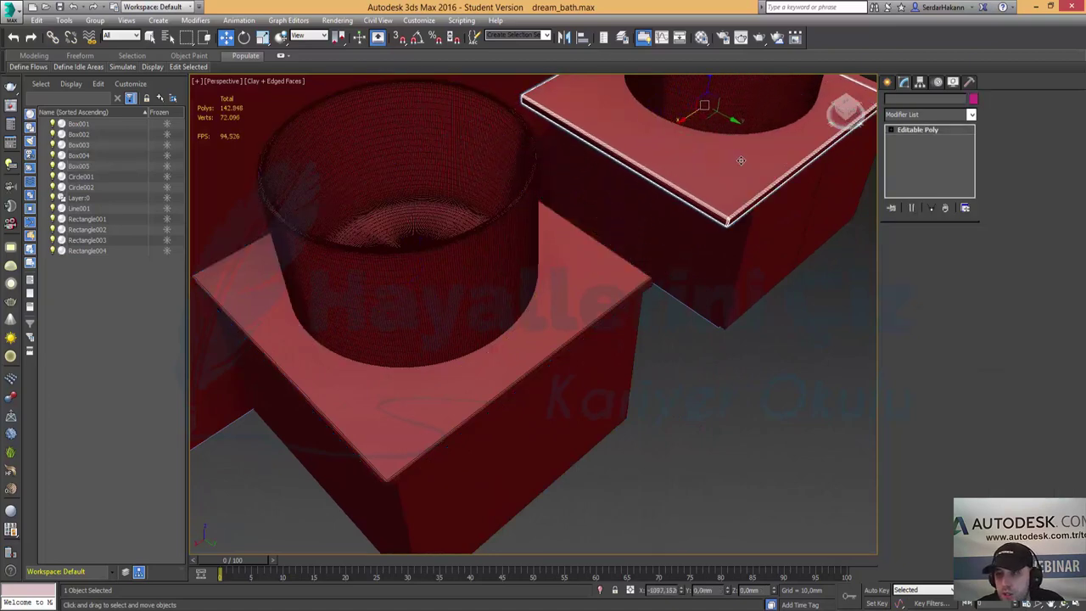
left_click(545, 361)
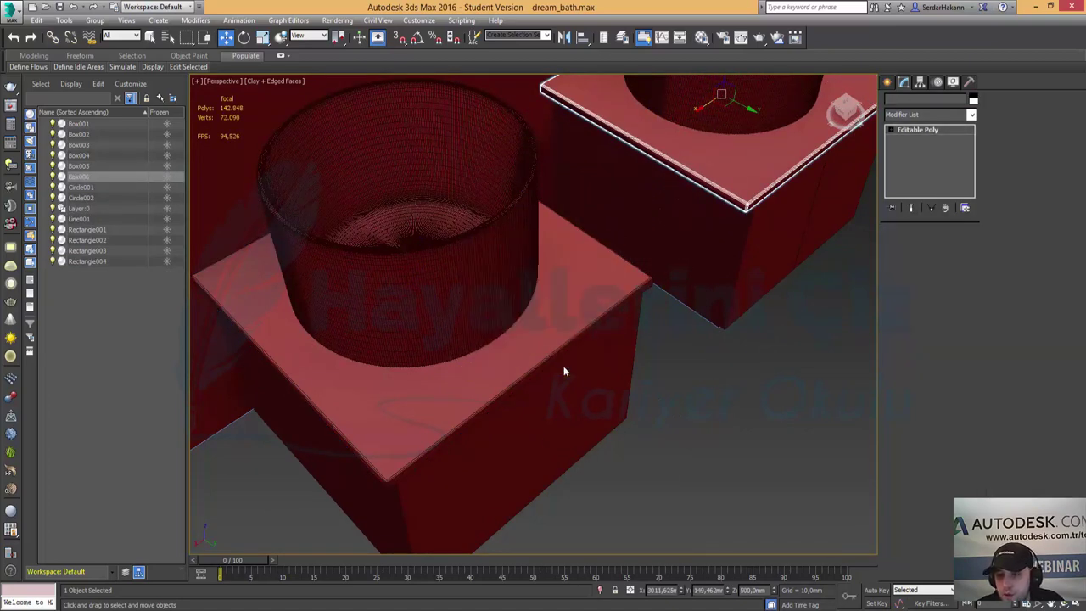
left_click(1073, 603)
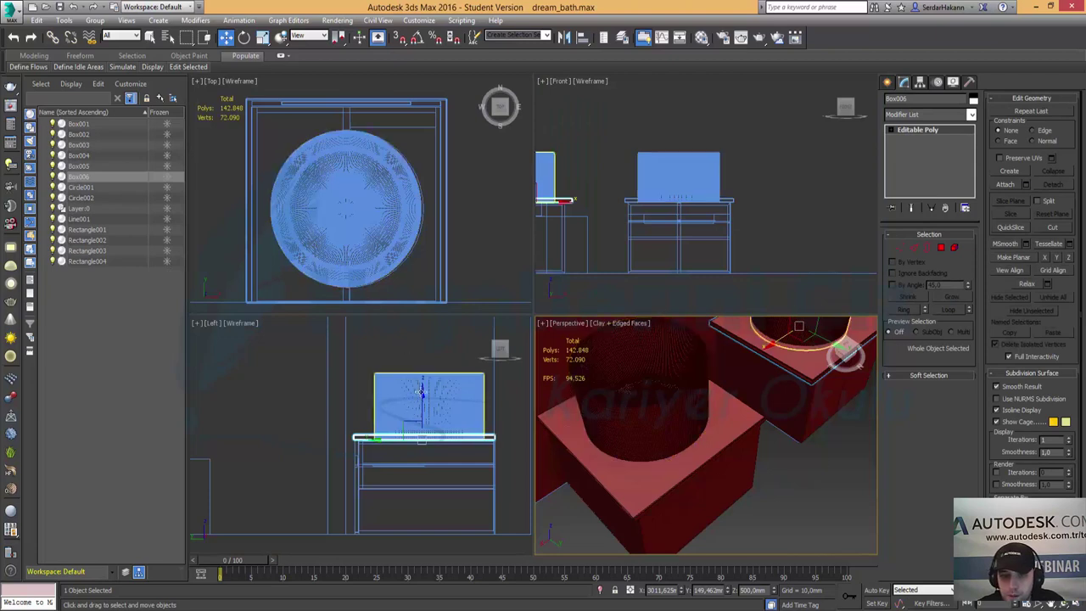
In the maximized Front view, nudge Box006 left along X to centre it on its cabinet.
mouse_move(403, 369)
middle_mouse_down()
mouse_move(496, 382)
mouse_move(255, 381)
mouse_move(424, 381)
mouse_move(378, 418)
mouse_move(258, 427)
middle_mouse_up()
scroll(395, 375, "down", 2)
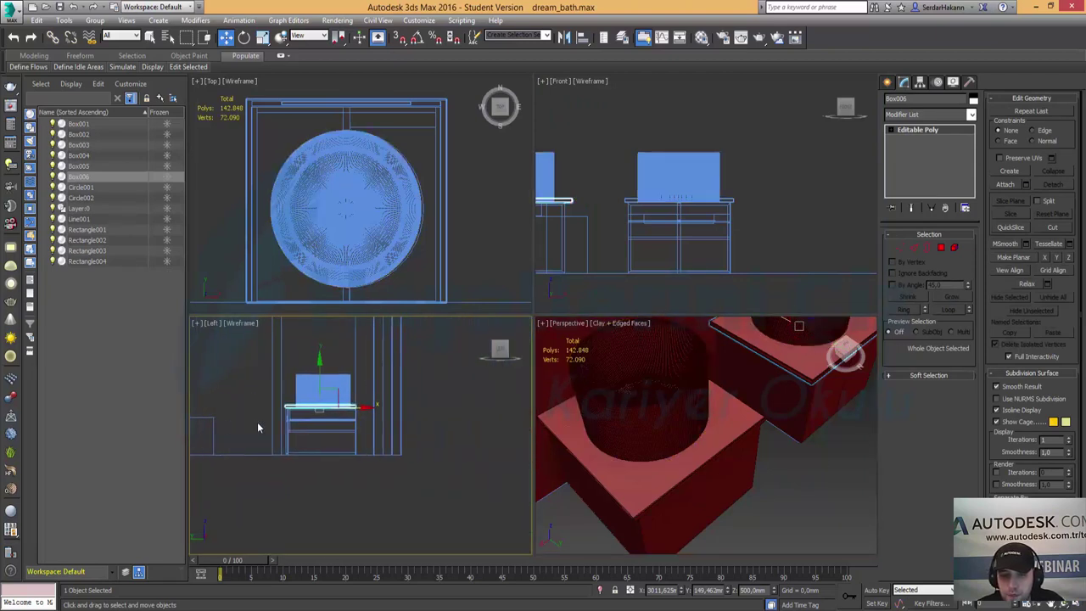
middle_click_drag(764, 195, 765, 193)
key("alt+w")
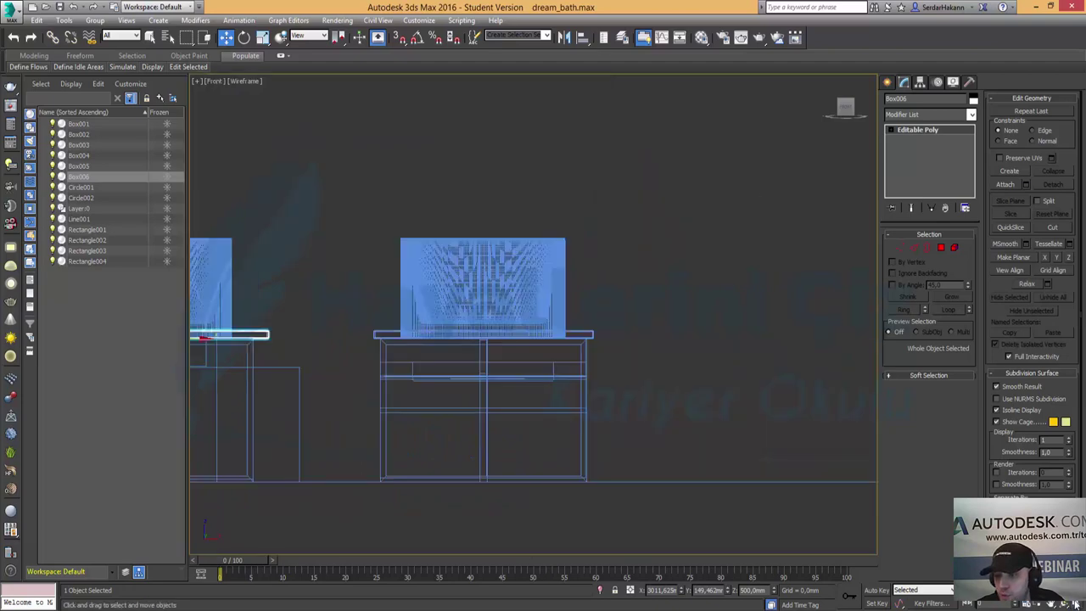
scroll(616, 362, "up", 2)
scroll(621, 355, "up", 2)
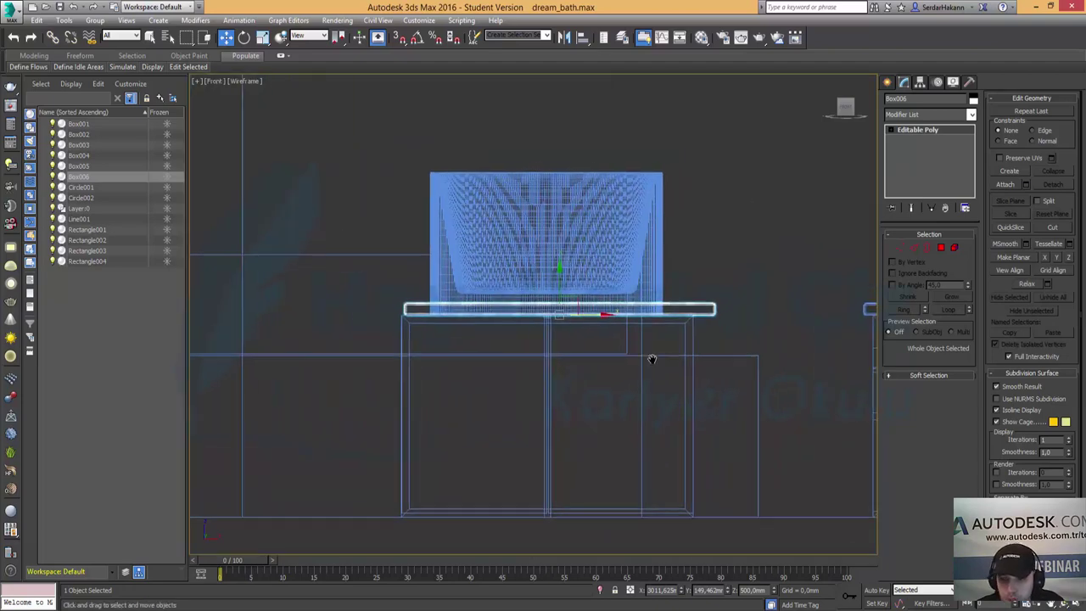
middle_click_drag(622, 333, 470, 349)
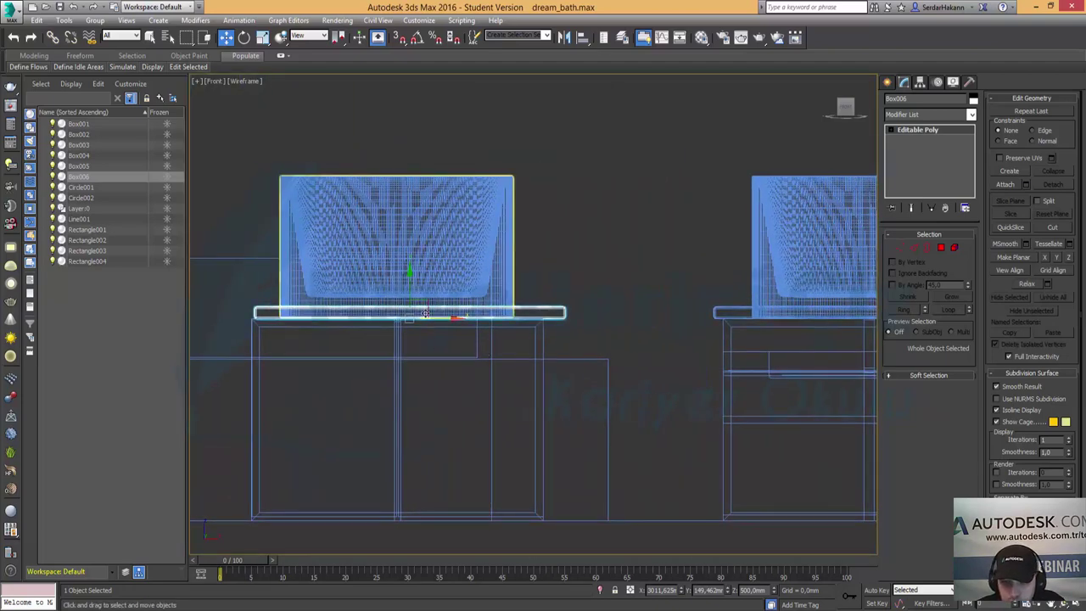
left_click_drag(444, 319, 435, 323)
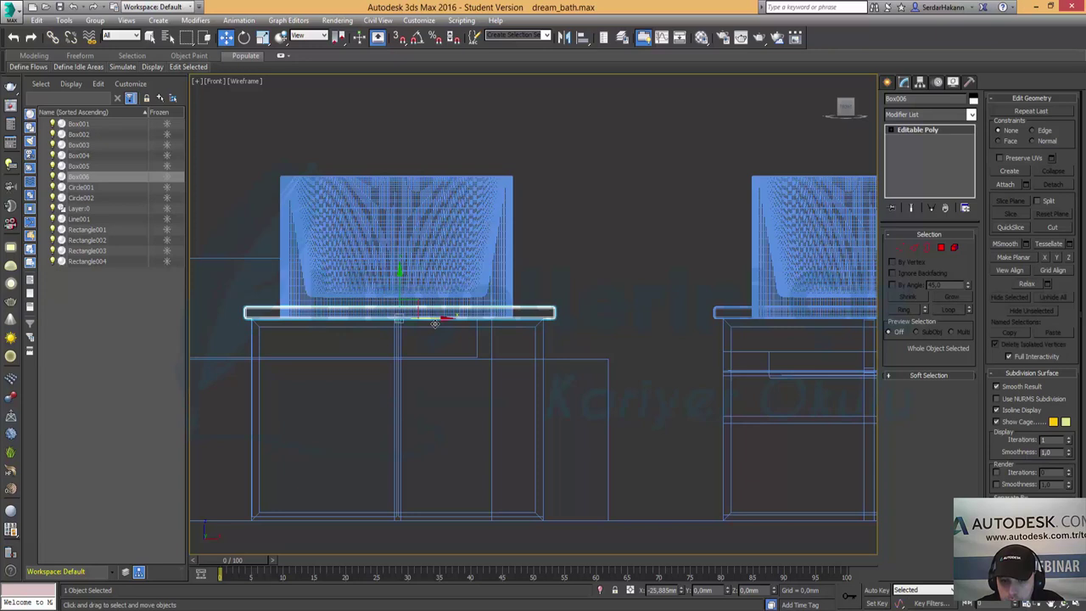
left_click_drag(434, 325, 433, 327)
left_click(598, 239)
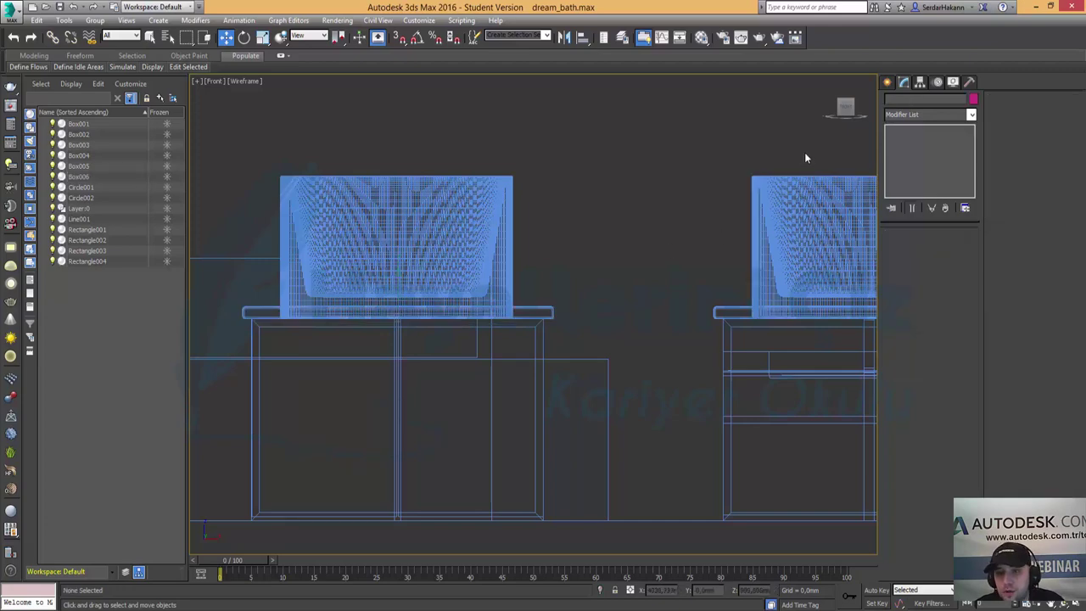
Raise both basins slightly so they rest on the countertops.
left_click_drag(806, 158, 513, 221)
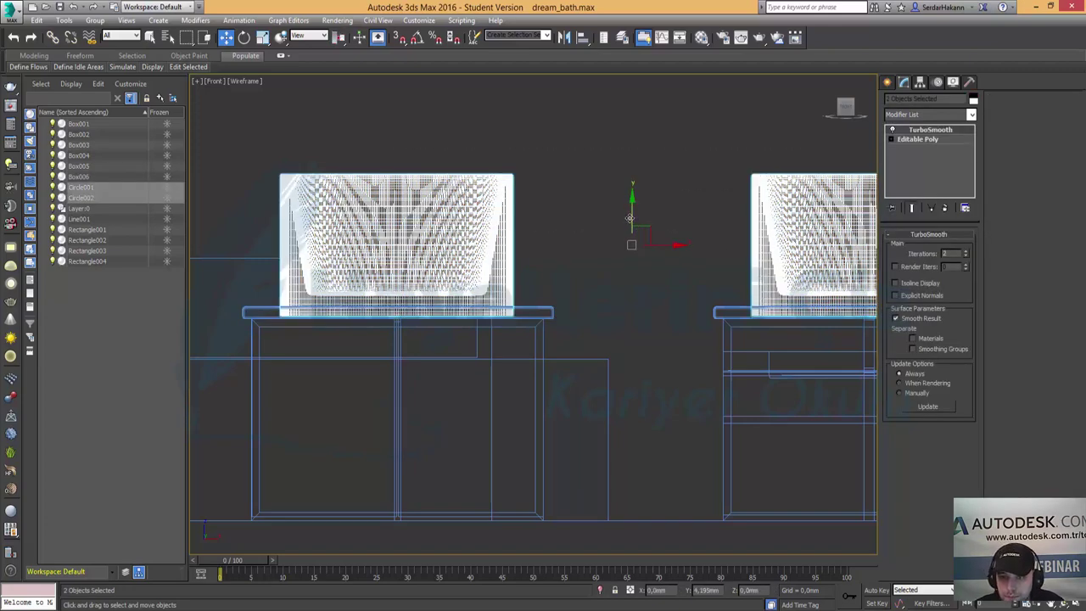
left_click_drag(629, 218, 631, 208)
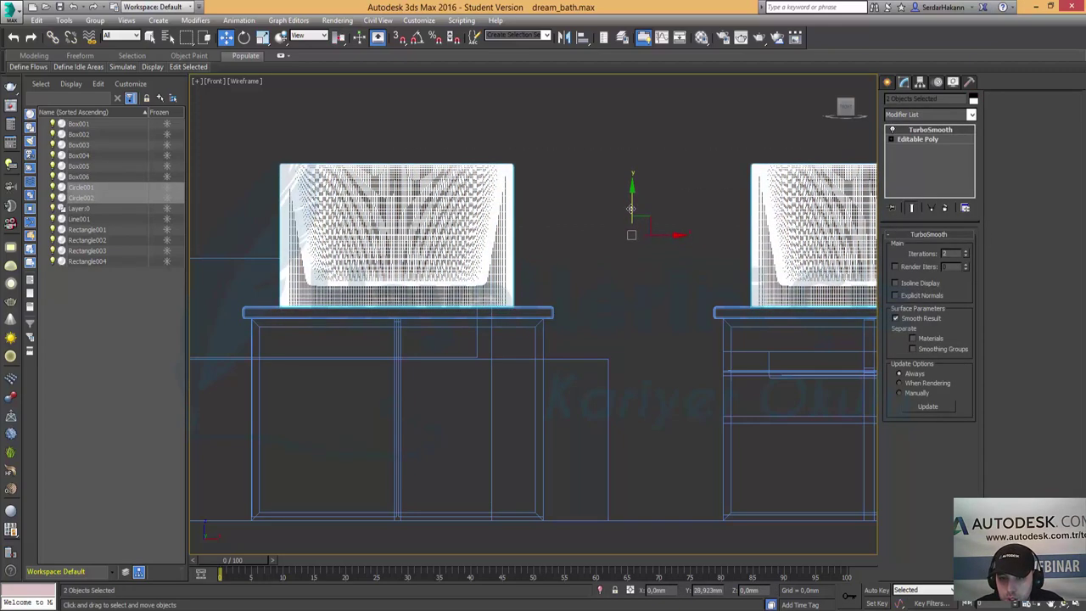
left_click(629, 321)
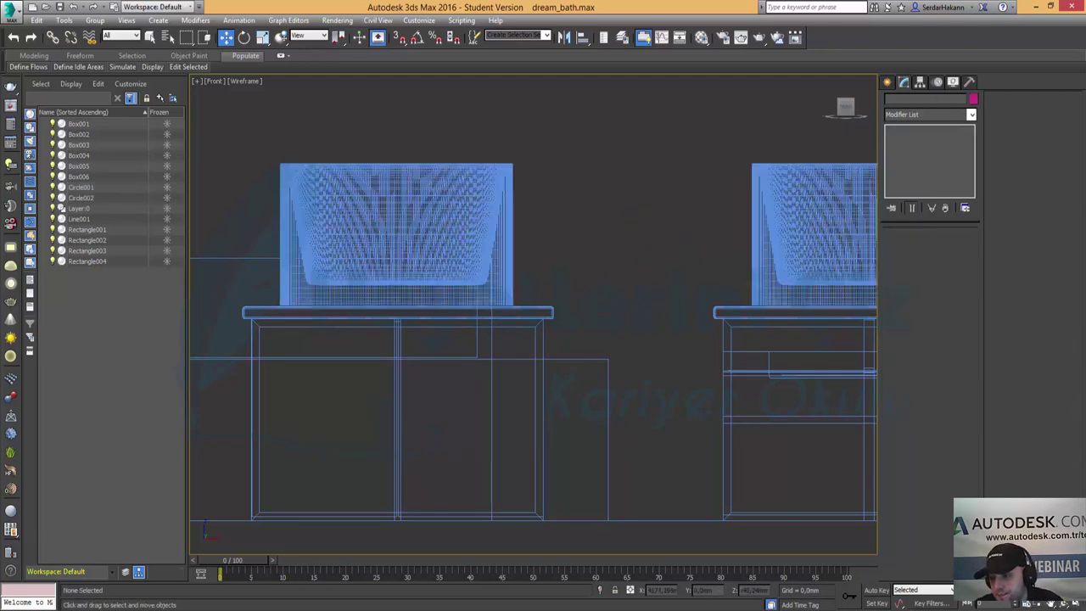
Frame both cabinets in the maximized Perspective view, save the scene, and restore four viewports.
left_click(1073, 603)
left_click(796, 504)
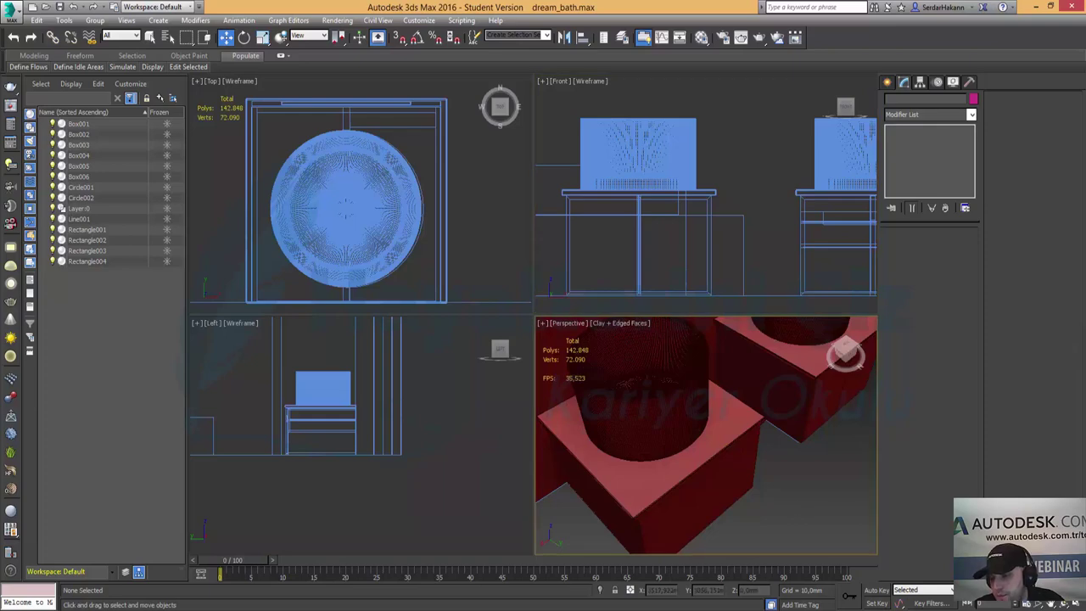
key("alt+w")
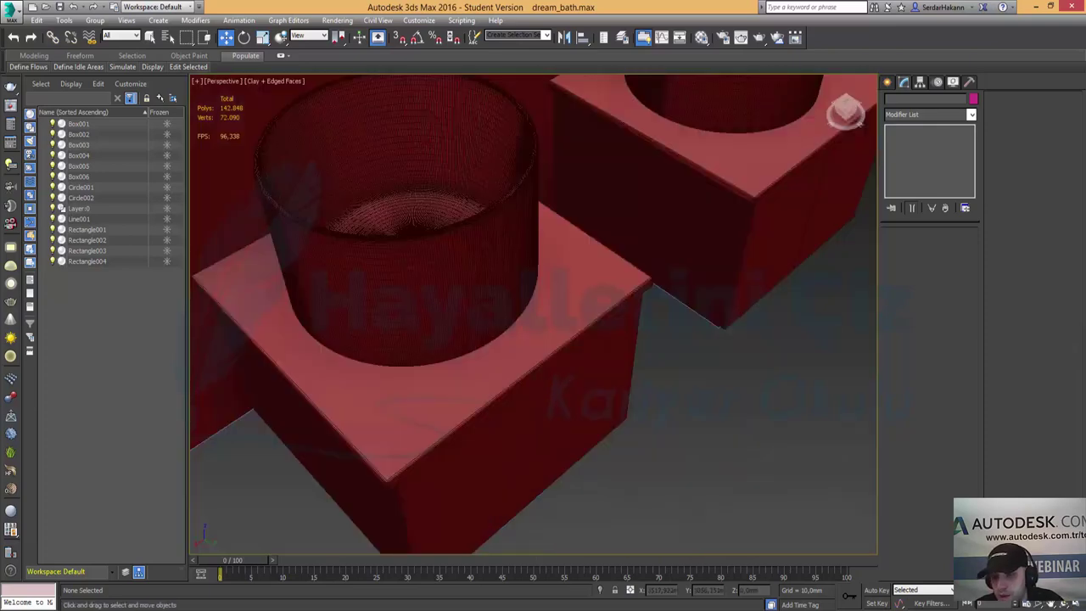
key("alt+z")
mouse_move(571, 281)
left_mouse_down()
mouse_move(639, 416)
mouse_move(640, 375)
mouse_move(637, 396)
mouse_move(650, 381)
mouse_move(579, 429)
mouse_move(593, 430)
left_mouse_up()
middle_click_drag(594, 430, 603, 436, "alt")
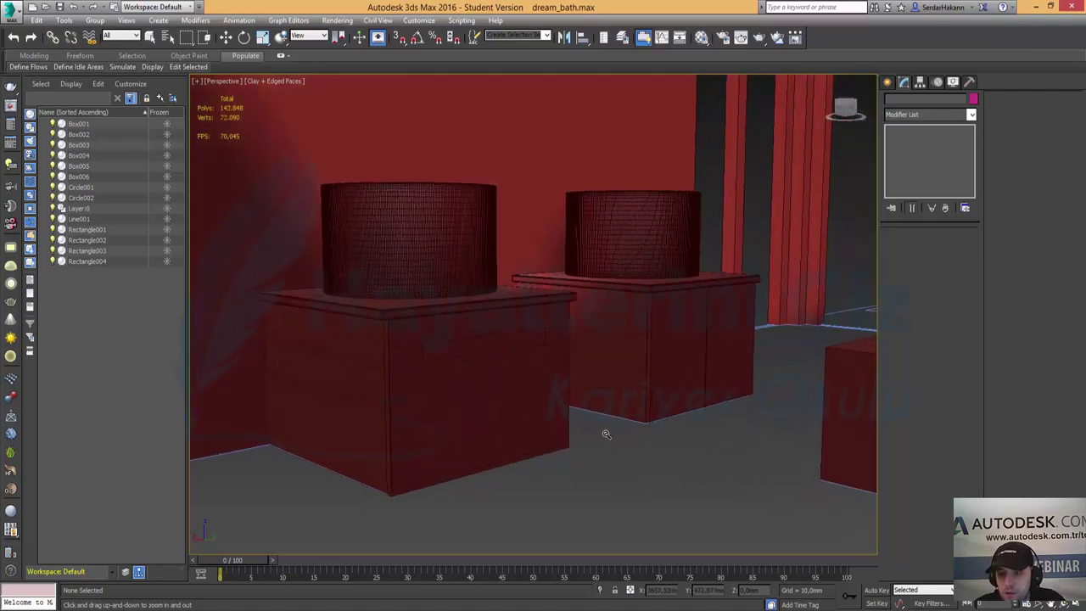
key("w")
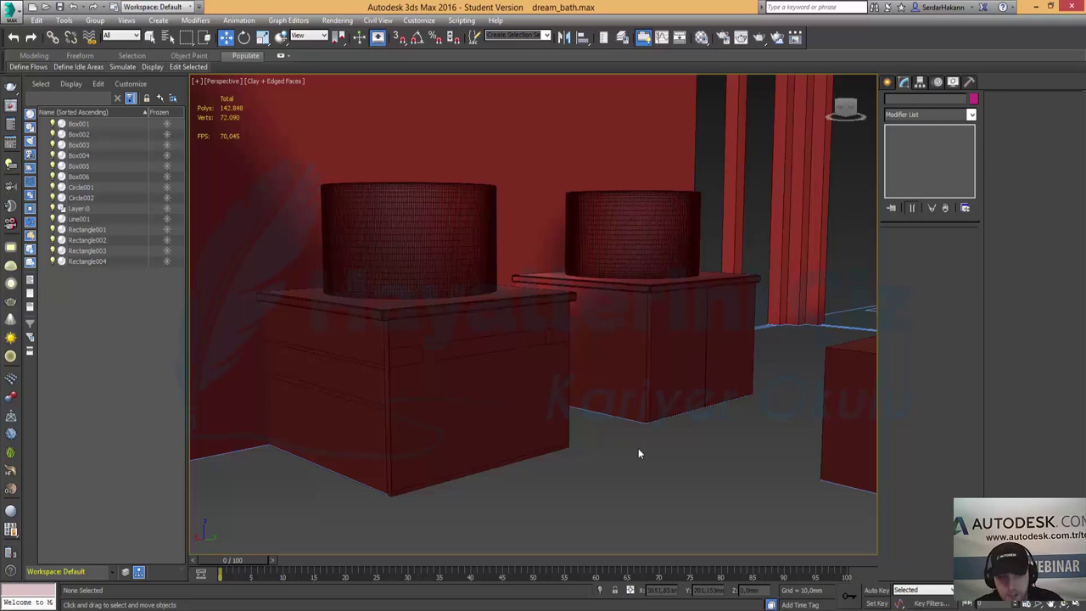
key("ctrl+s")
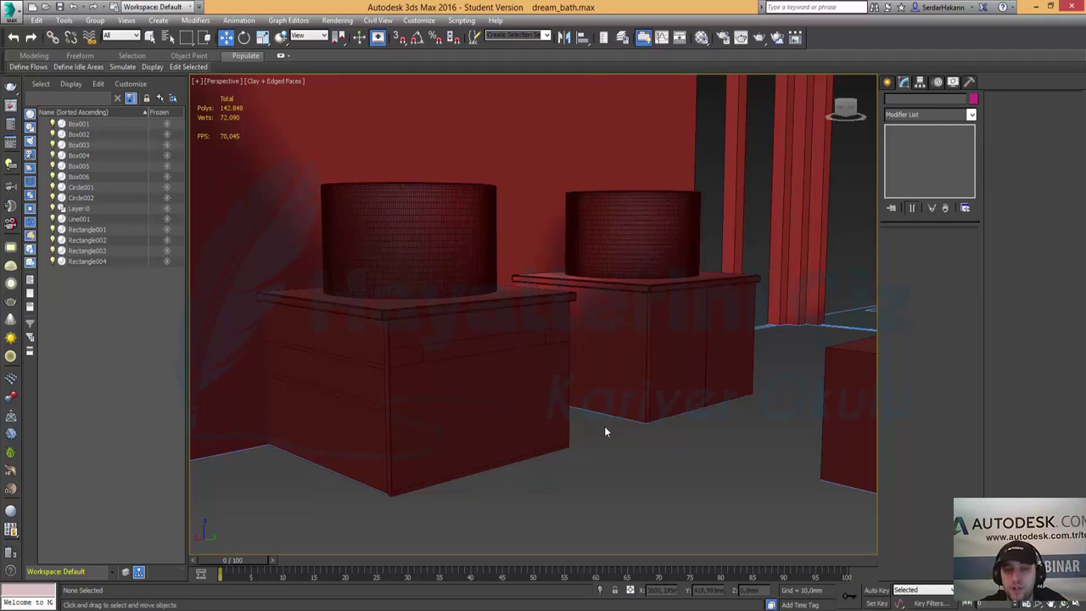
mouse_move(572, 296)
middle_mouse_down()
mouse_move(589, 293)
mouse_move(596, 351)
middle_mouse_up()
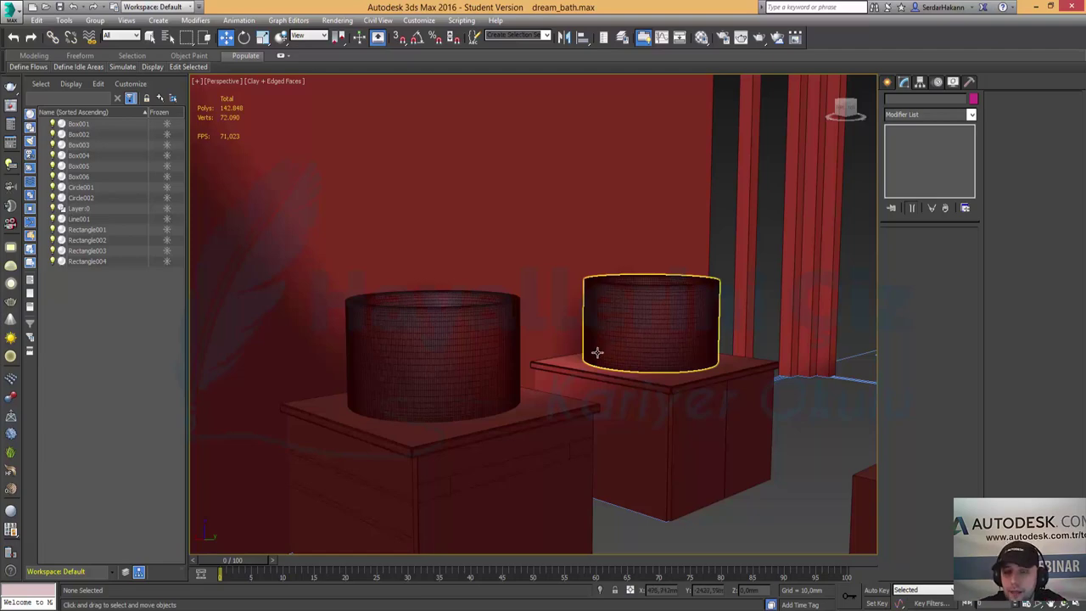
key("alt+w")
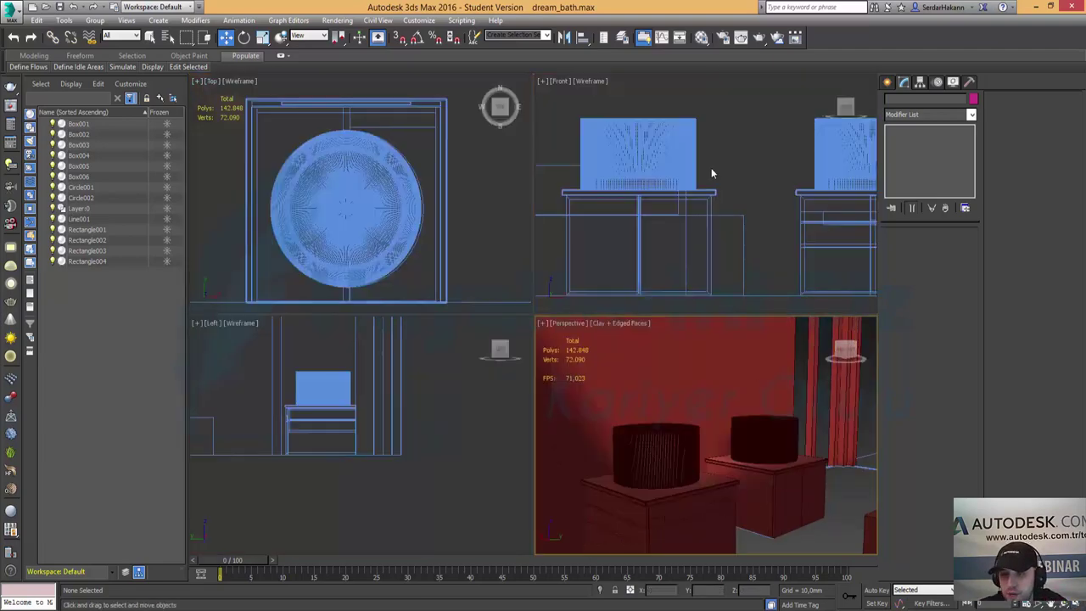
In the maximized Front view, draw a narrow rectangle spline above the left basin, 350 mm long.
left_click(735, 118)
key("alt+w")
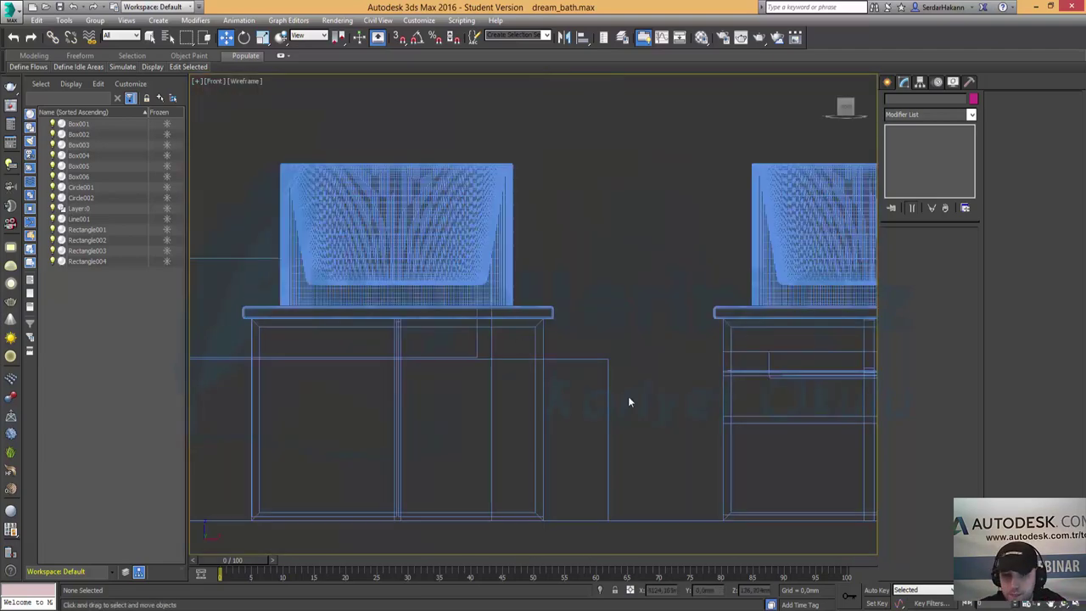
scroll(519, 294, "down", 3)
middle_click_drag(552, 274, 553, 317)
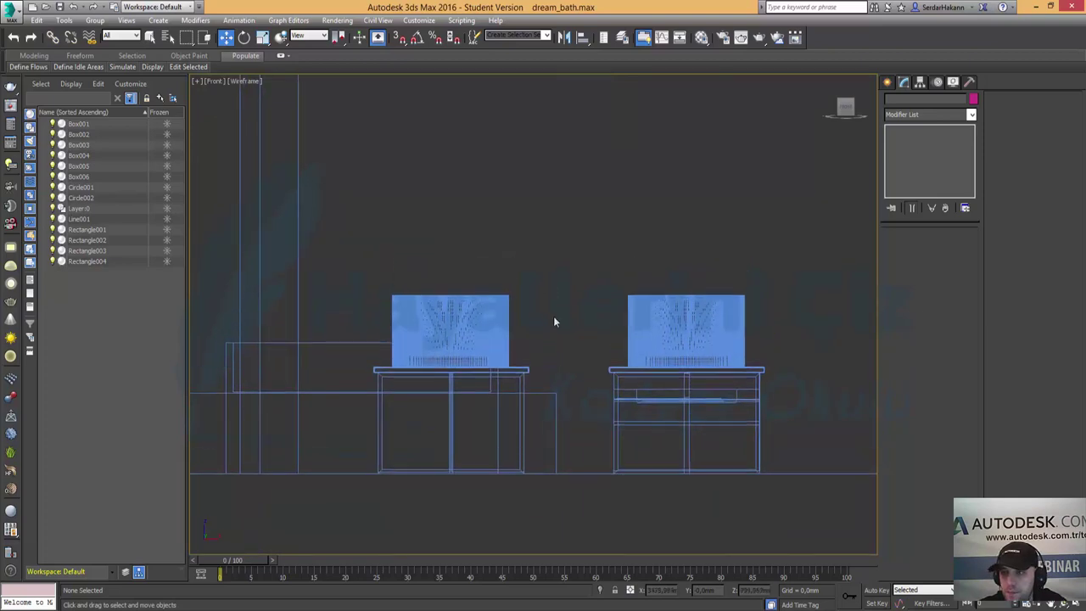
left_click(889, 82)
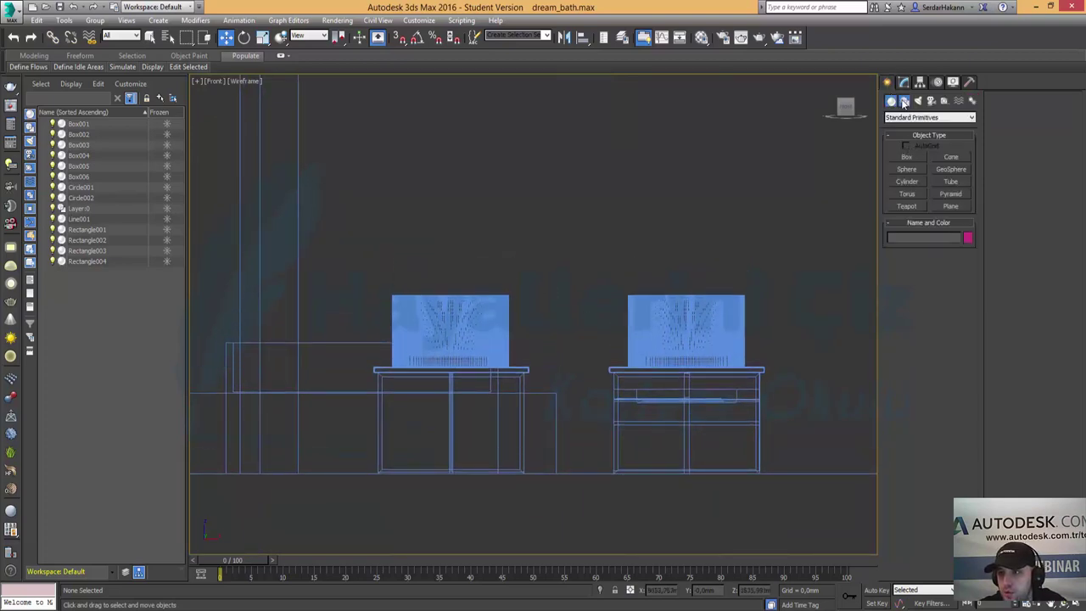
left_click(904, 100)
left_click(948, 167)
scroll(553, 344, "up", 1)
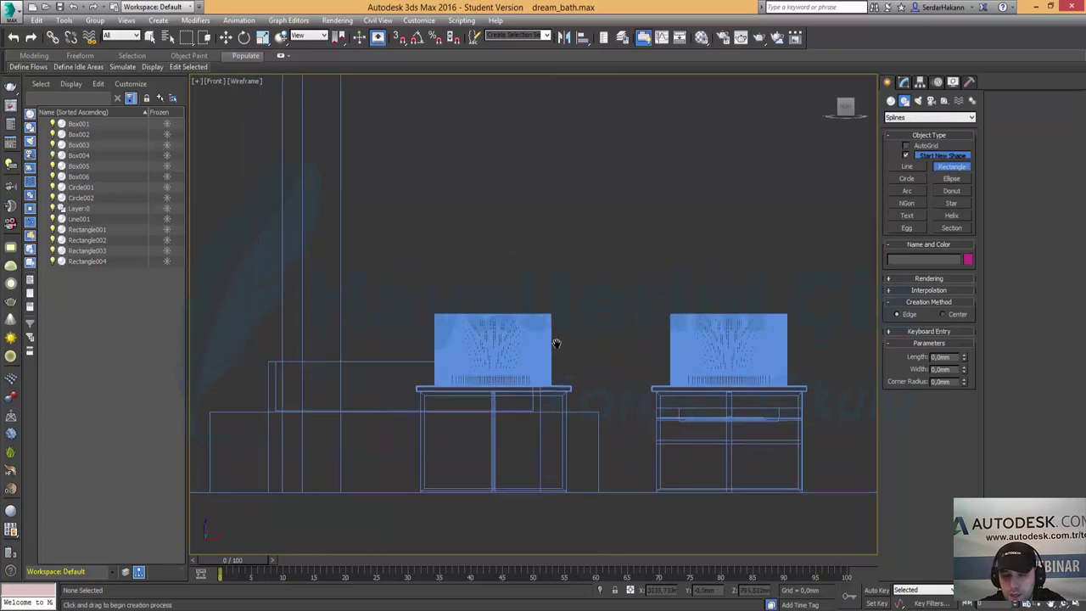
scroll(553, 348, "up", 1)
scroll(558, 354, "up", 1)
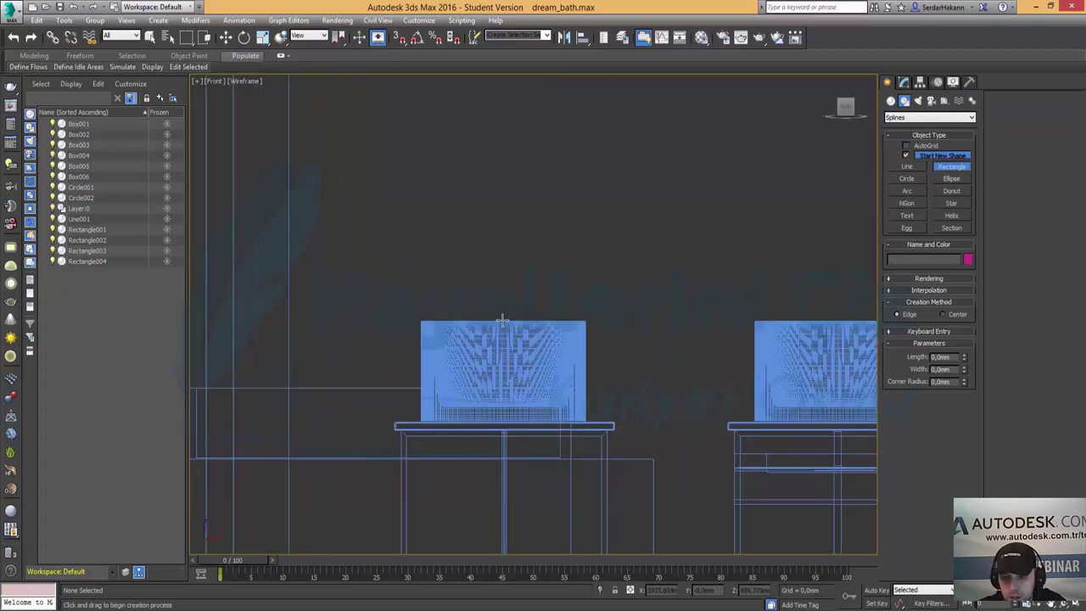
left_click_drag(502, 321, 525, 267)
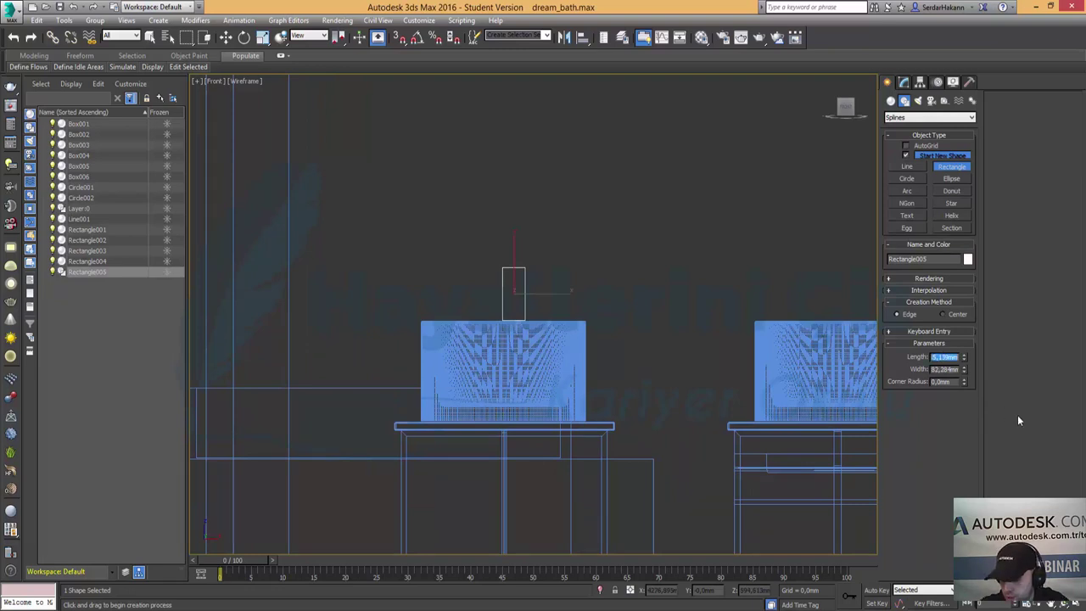
type("35")
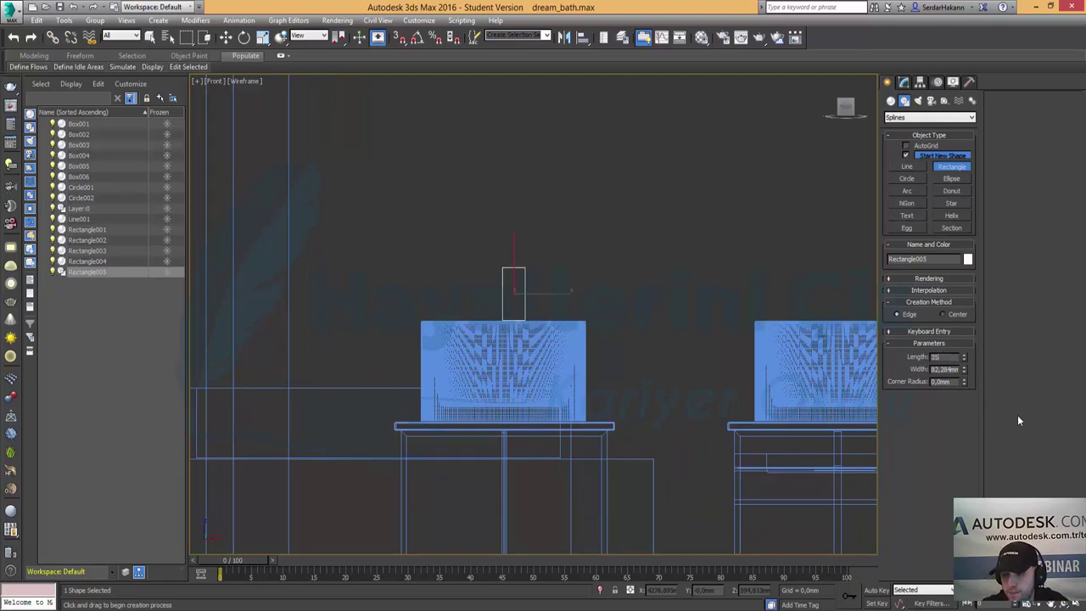
key("Return")
type("350")
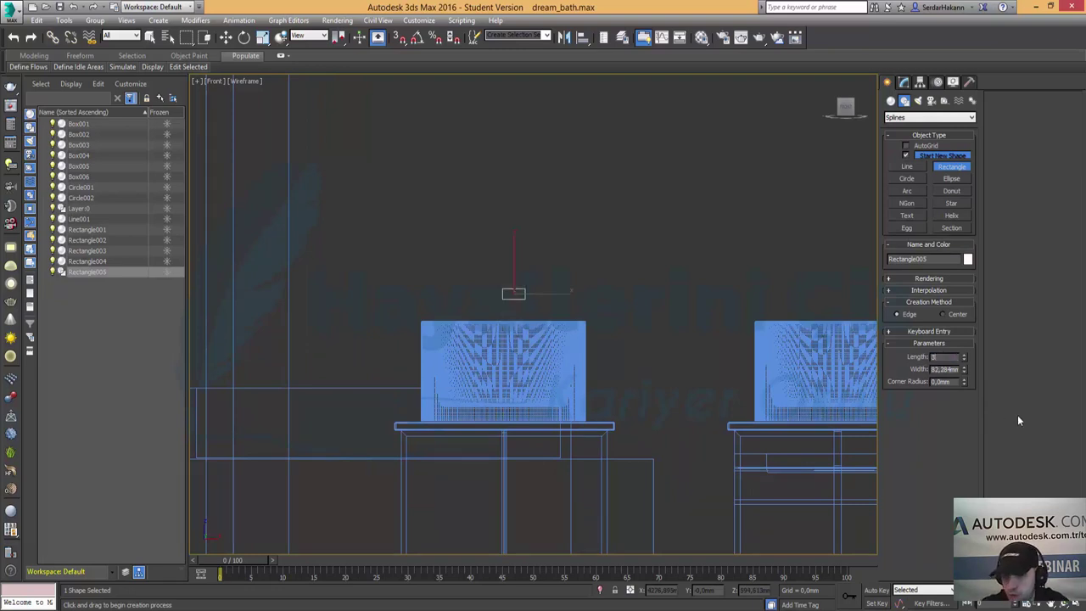
key("Return")
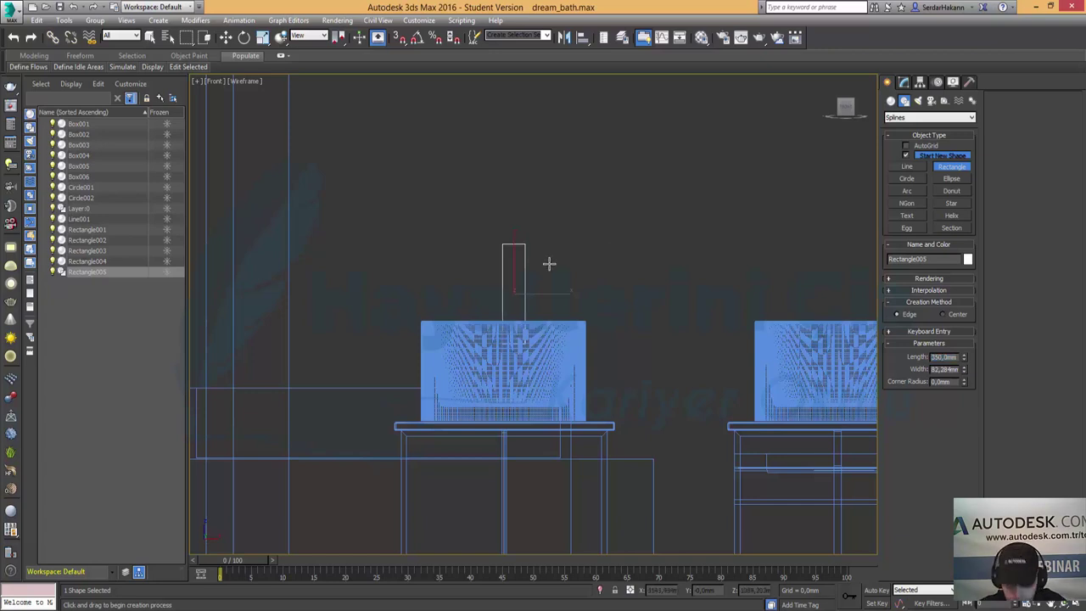
Move the rectangle slightly up and left so it stands just above the basin.
key("w")
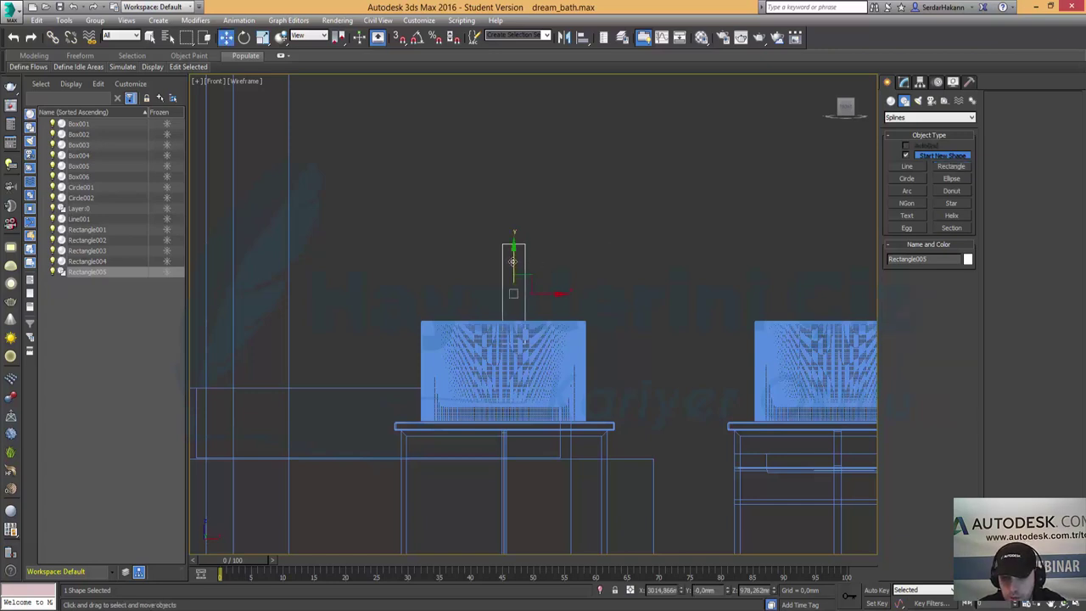
left_click_drag(512, 263, 510, 242)
left_click_drag(563, 272, 547, 270)
middle_click_drag(589, 271, 542, 307)
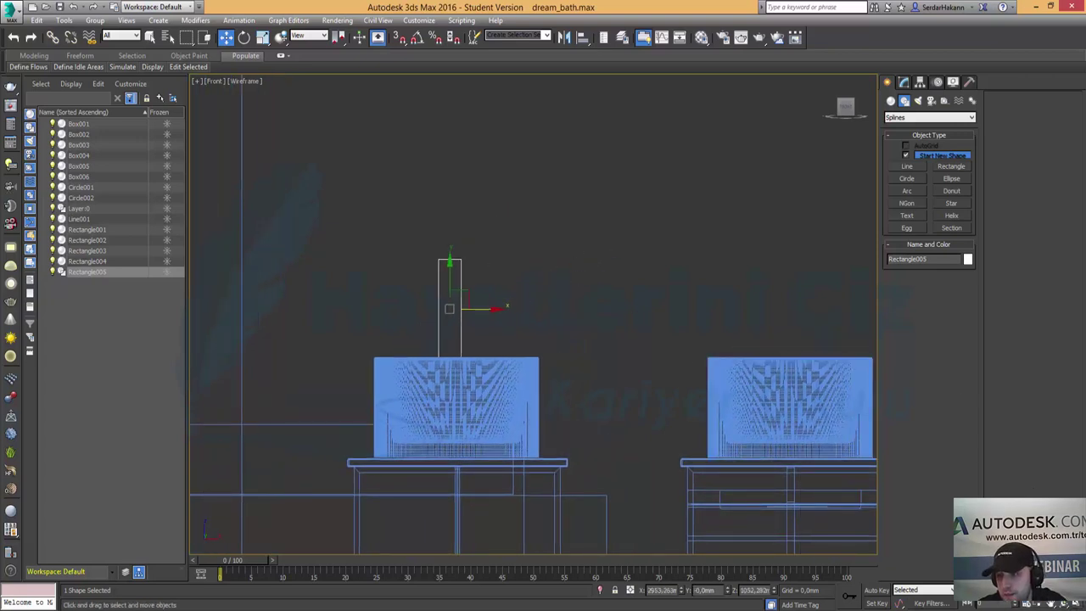
left_click(890, 100)
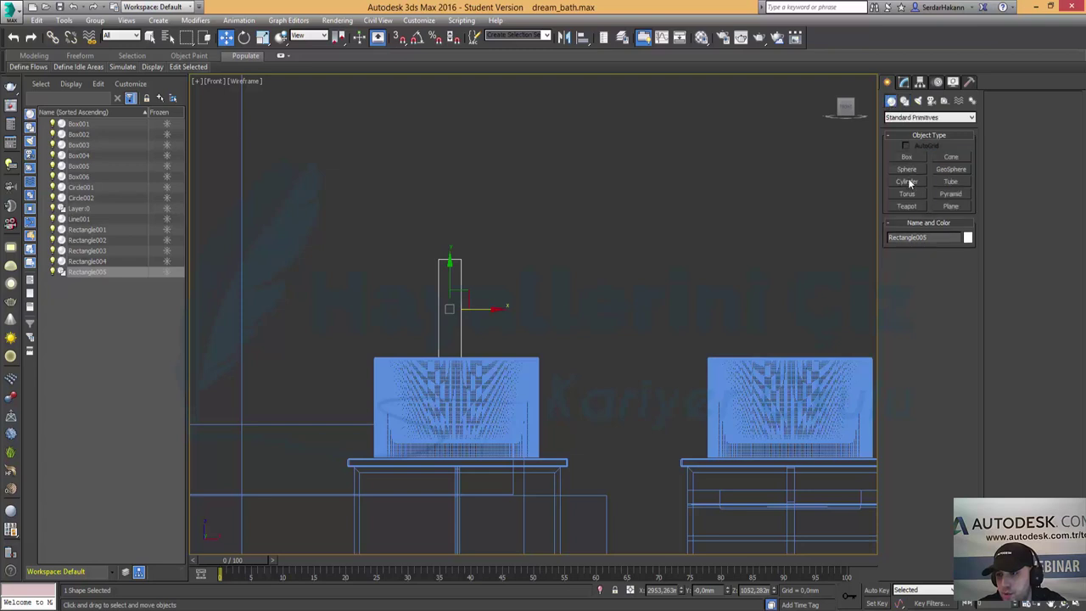
left_click(908, 180)
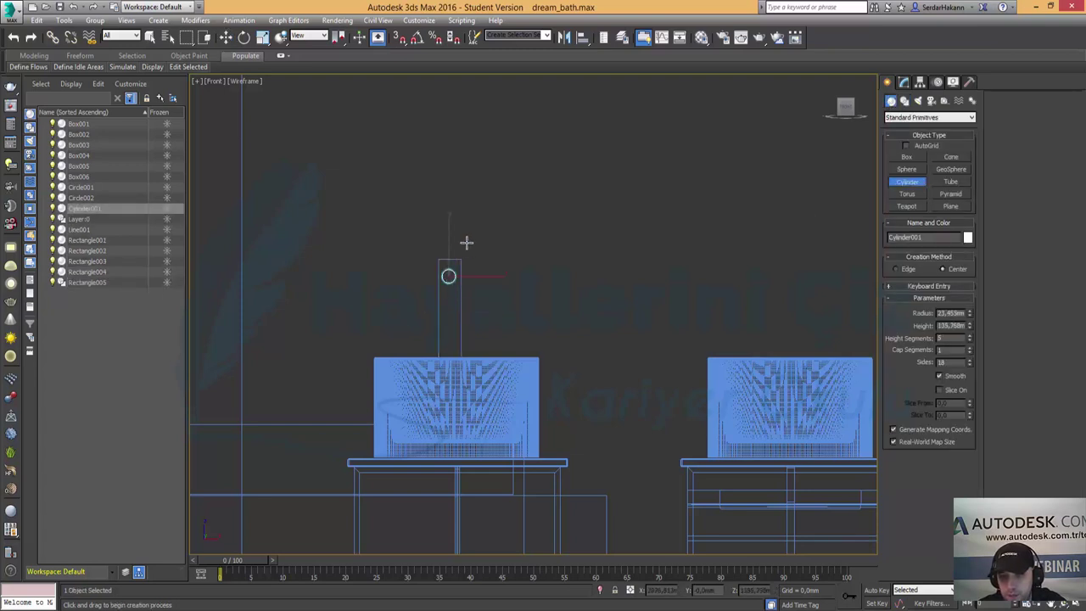
key("w")
key("alt+w")
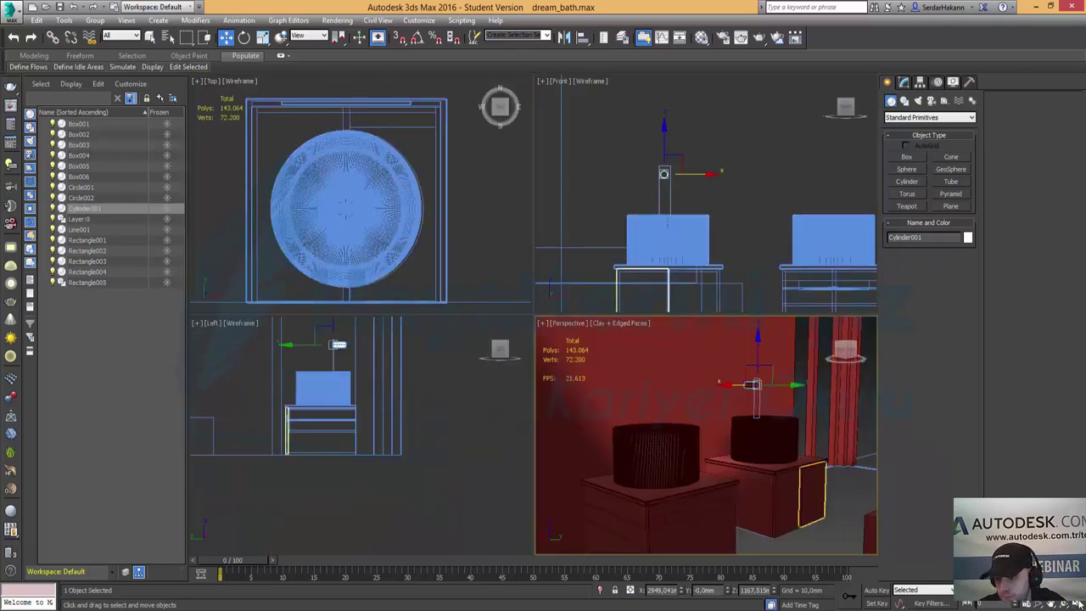
key("alt+w")
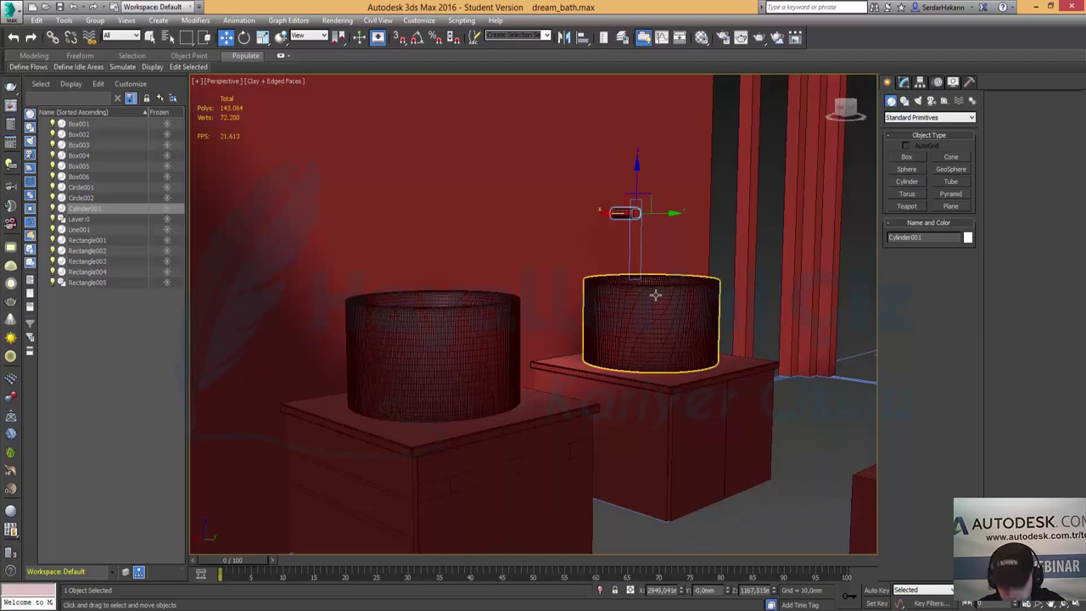
key("z")
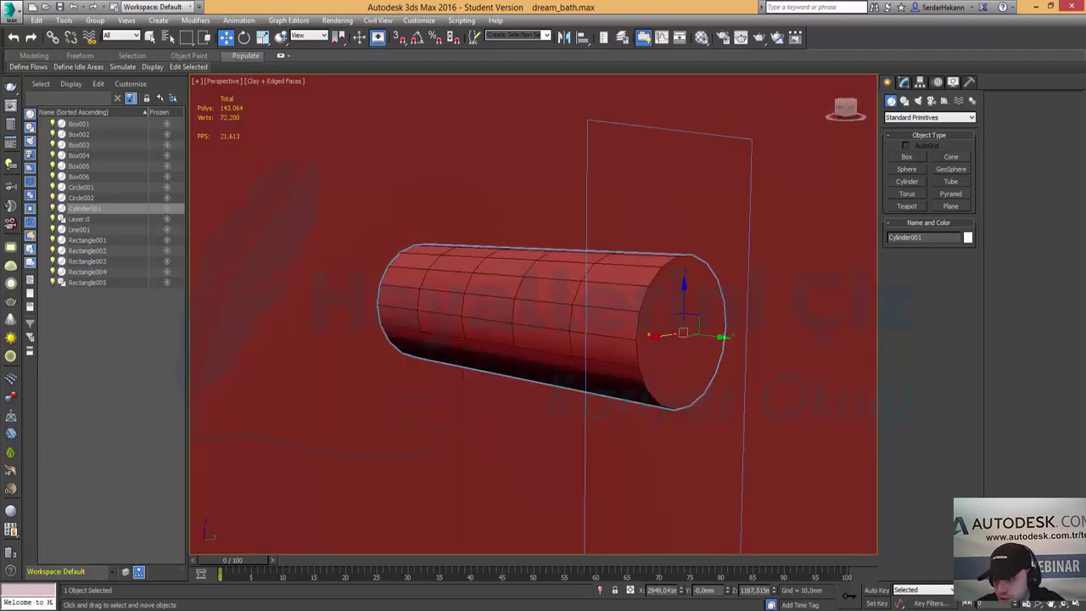
key("alt+z")
left_click_drag(567, 240, 660, 455)
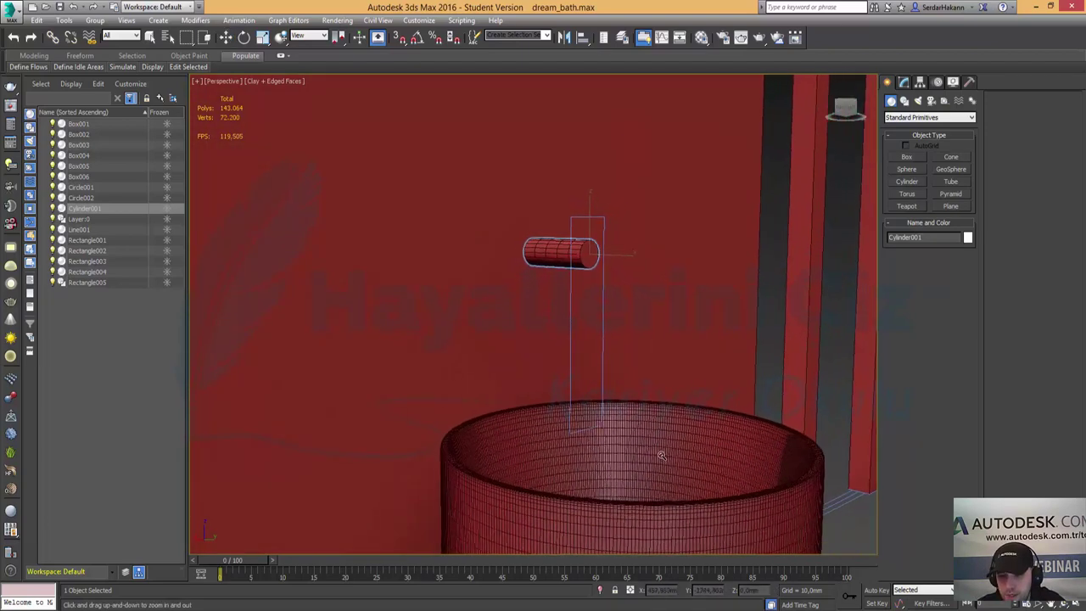
mouse_move(735, 388)
middle_mouse_down("alt")
mouse_move(611, 410)
mouse_move(620, 421)
middle_mouse_up("alt")
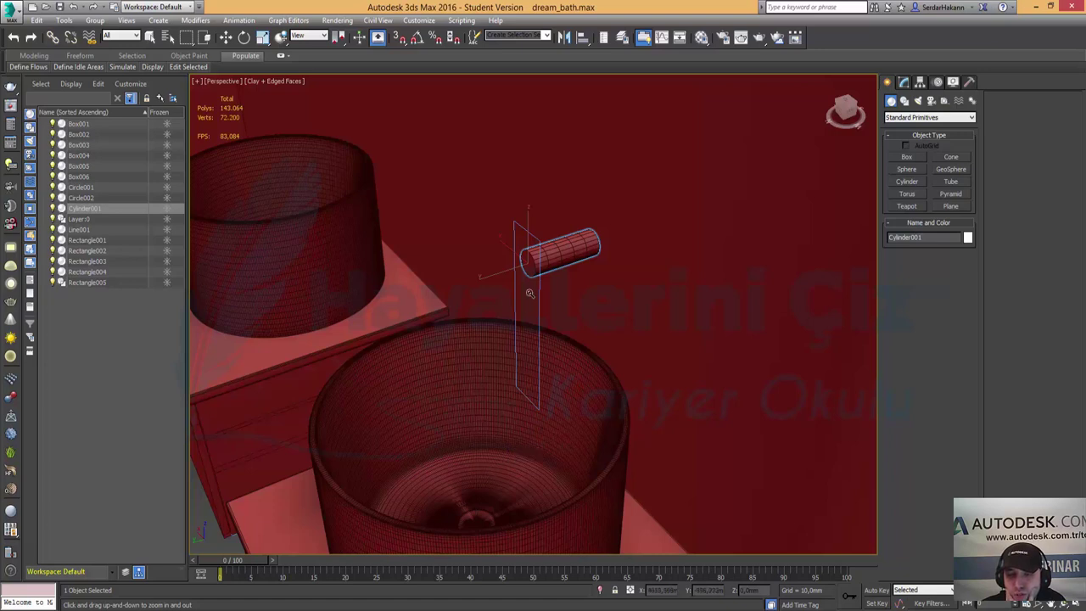
left_click(226, 37)
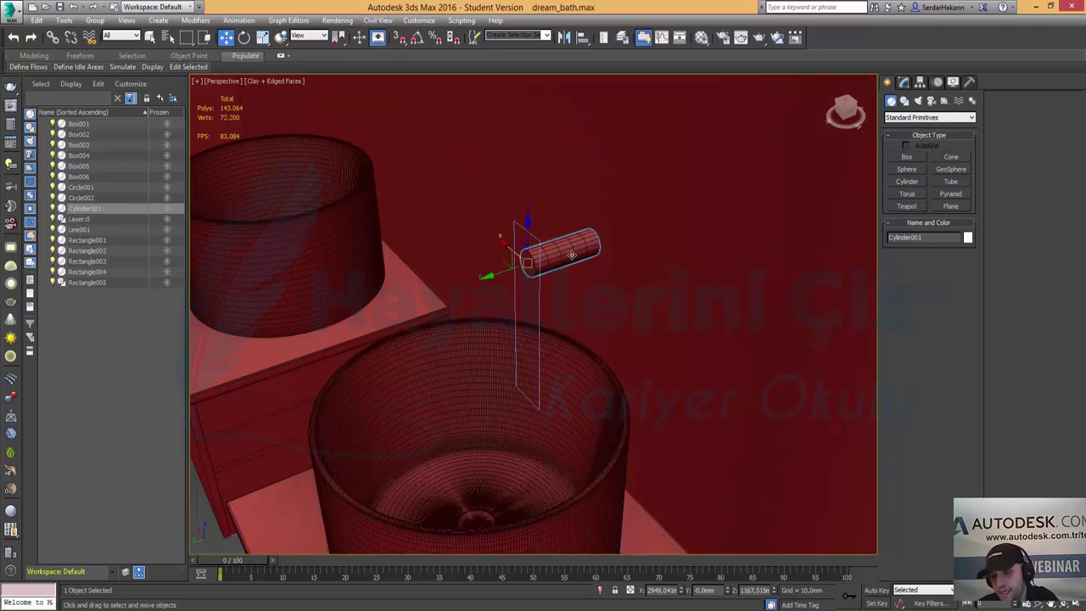
key("Delete")
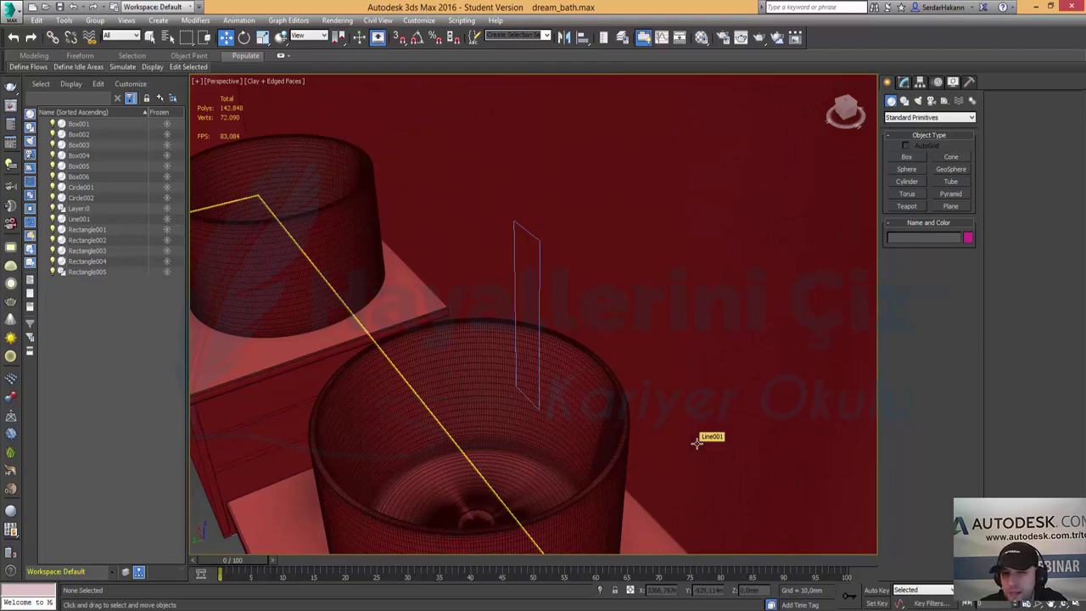
Isolate basin Circle001 and enter Polygon mode on its base editable mesh.
left_click(625, 416)
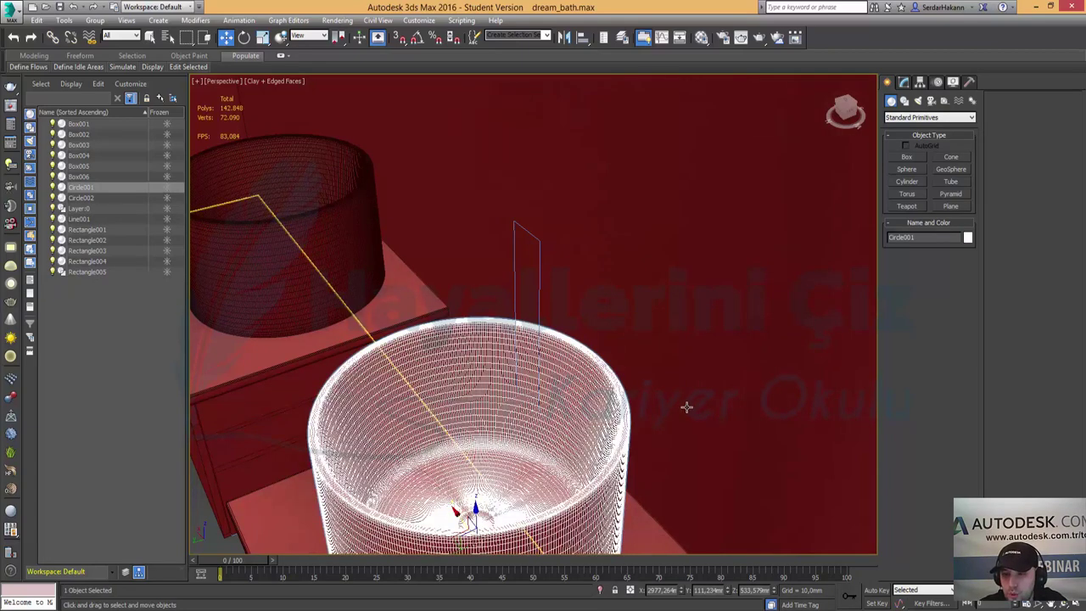
left_click(903, 82)
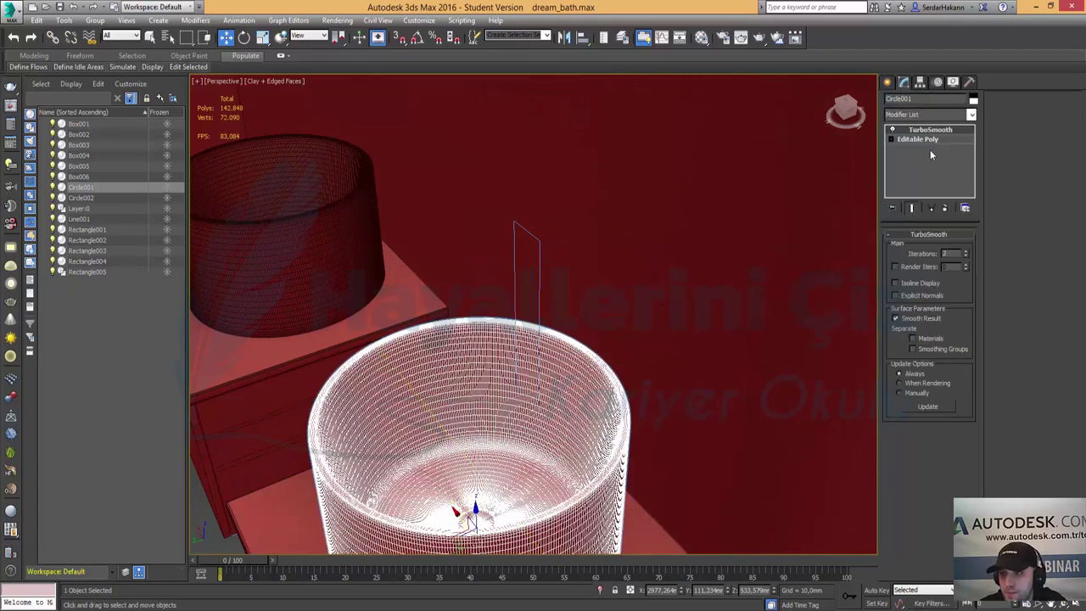
right_click(595, 392)
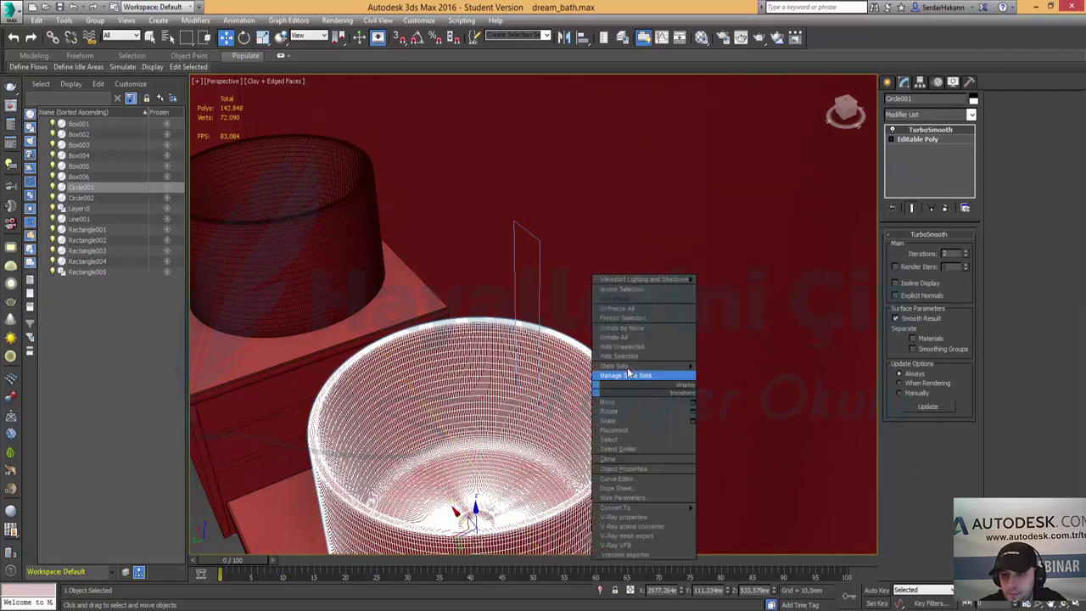
left_click(628, 290)
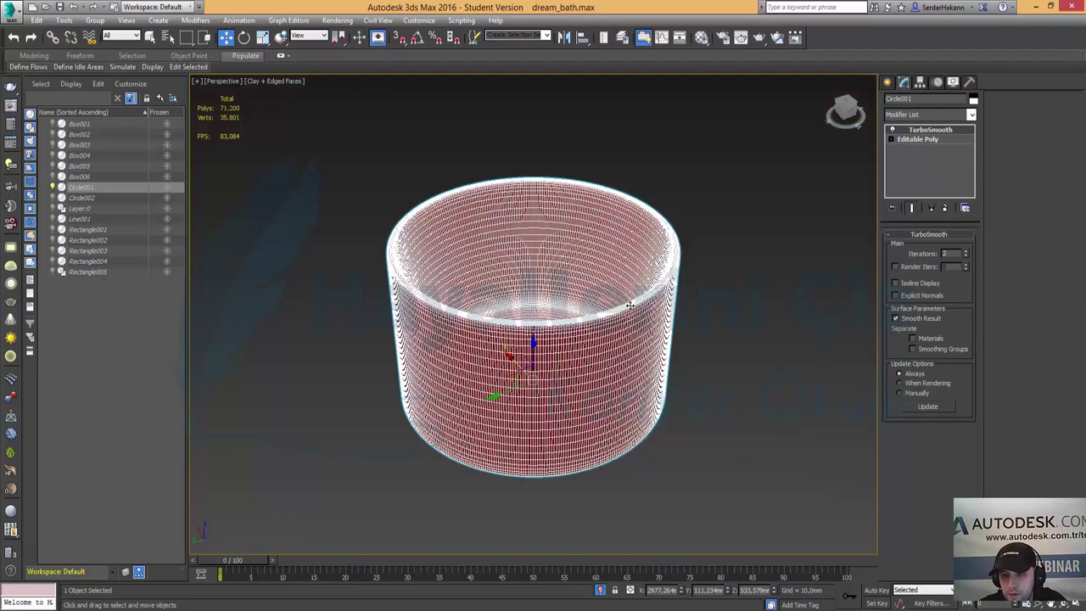
left_click(924, 142)
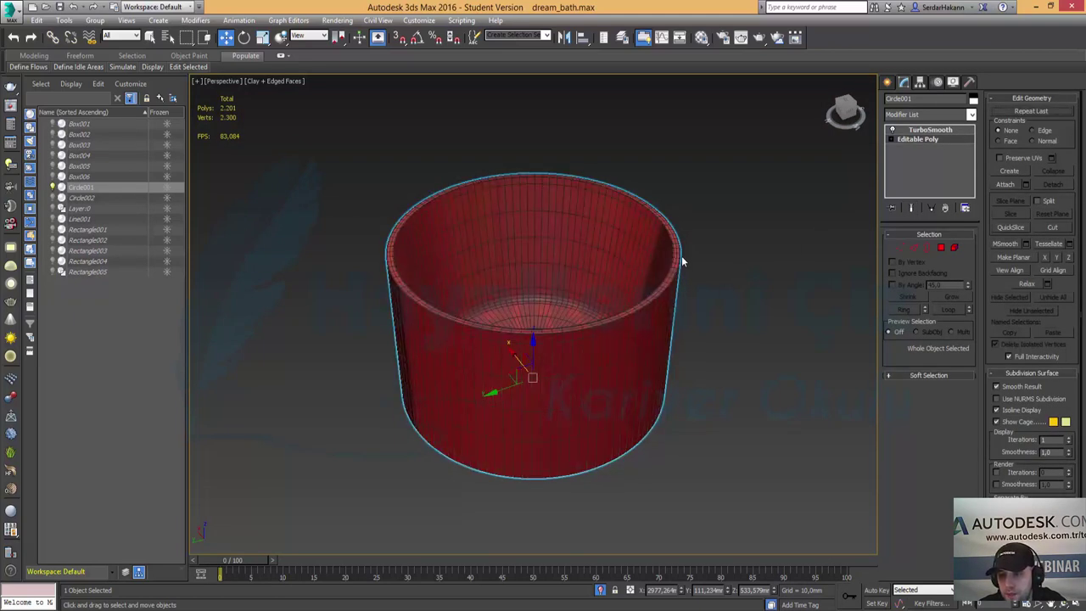
left_click(941, 247)
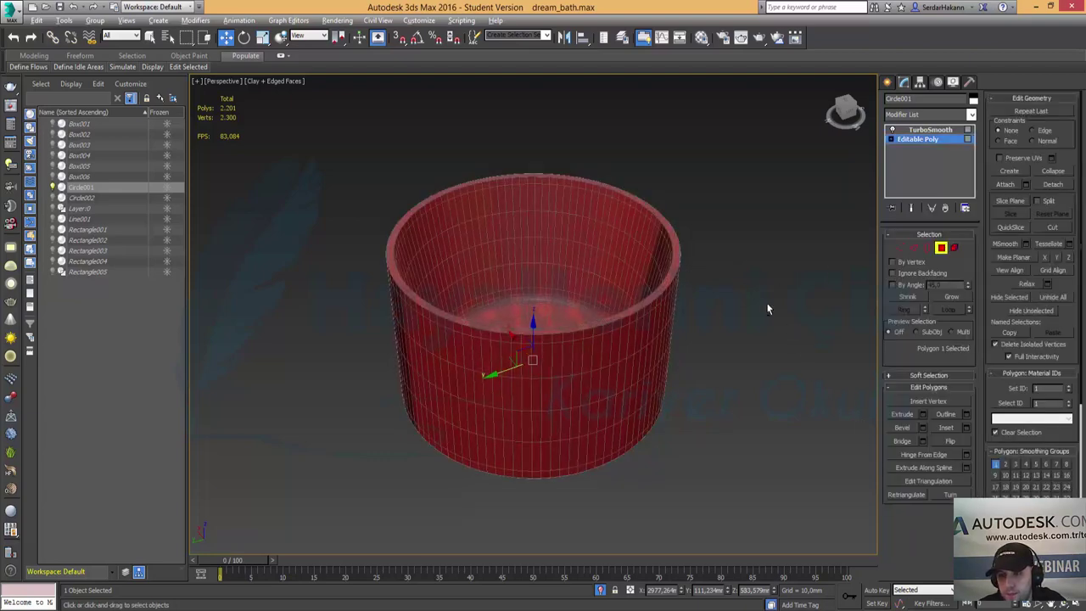
Select a strip of polygons along the basin's top rim.
left_click(656, 315)
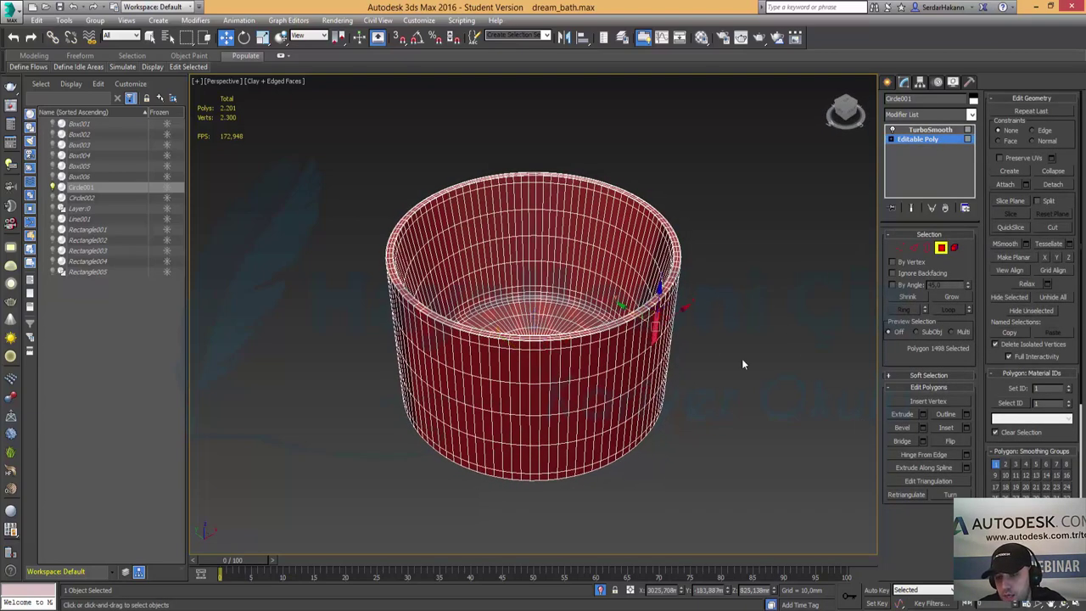
middle_click_drag(713, 367, 678, 336, "alt")
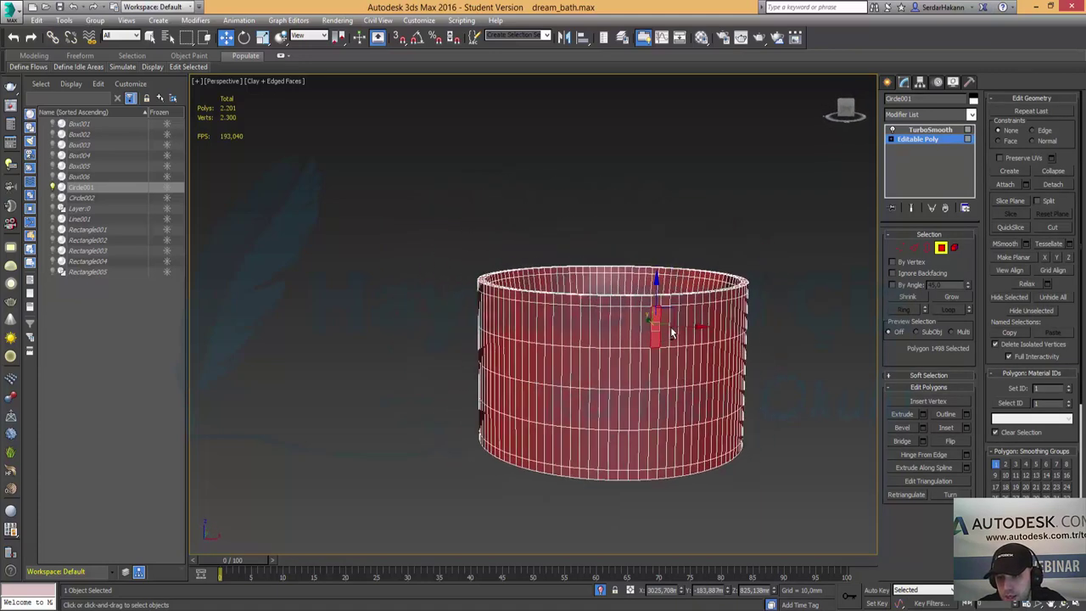
scroll(678, 336, "up", 4)
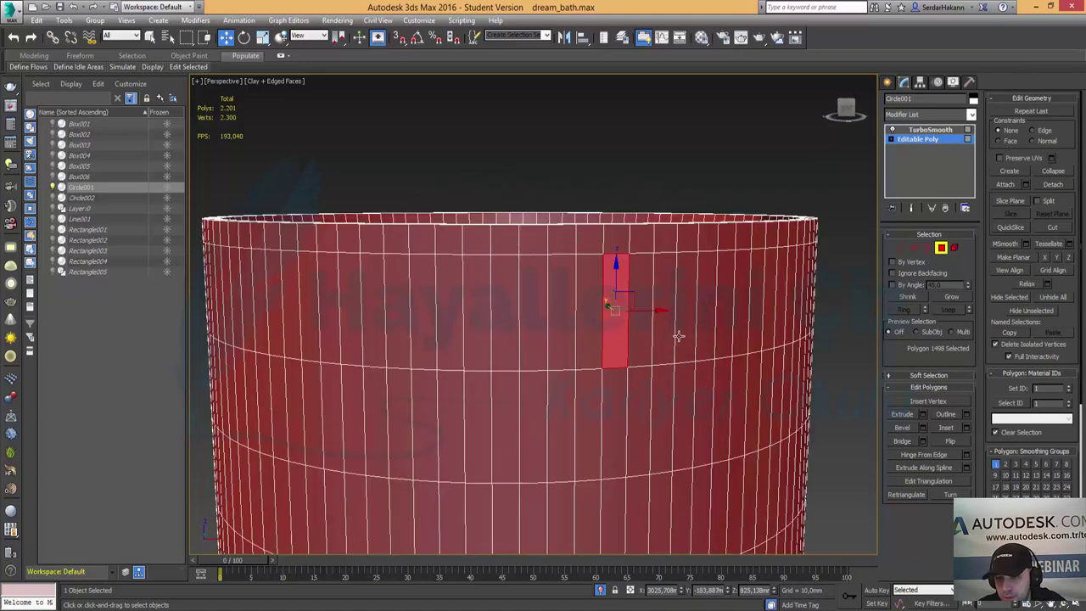
left_click(619, 243, "ctrl")
left_click(642, 242, "ctrl")
left_click(666, 241, "ctrl")
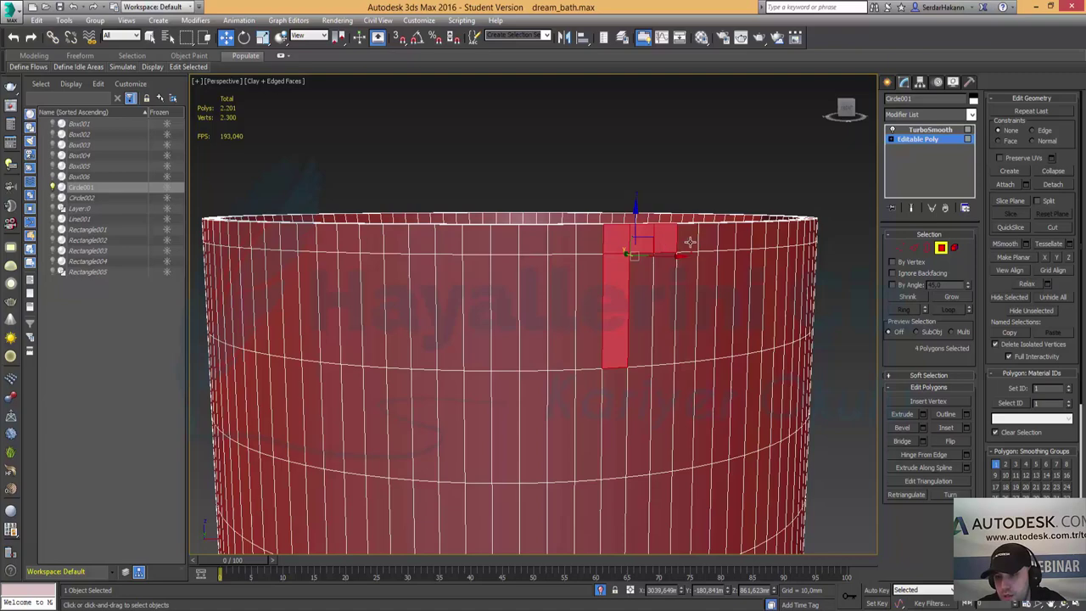
left_click(689, 242, "ctrl")
left_click(709, 241, "ctrl")
left_click(728, 240, "ctrl")
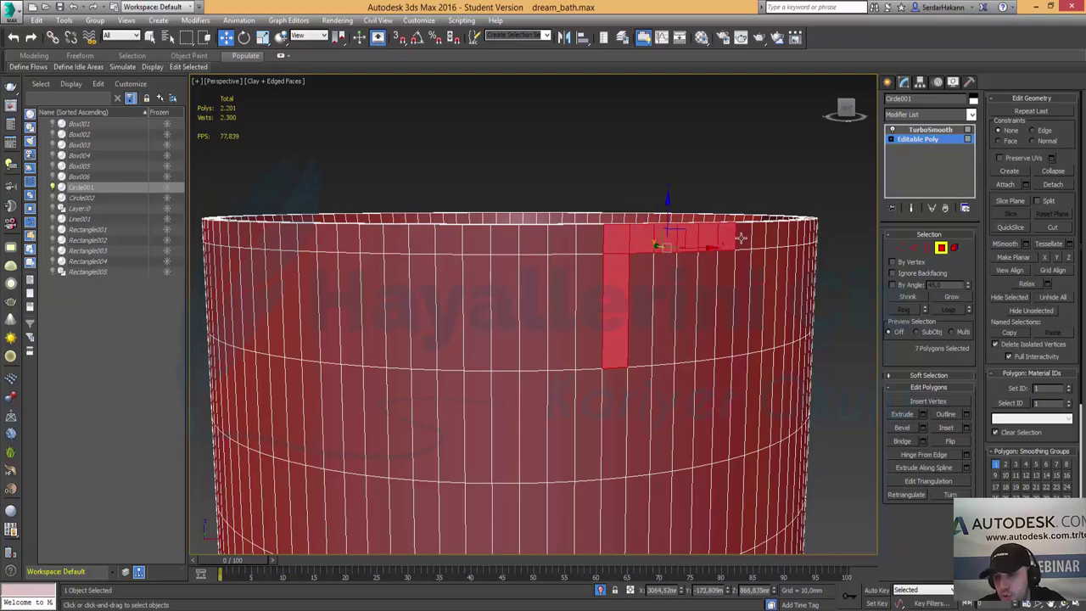
left_click(745, 239, "ctrl")
left_click(759, 238, "ctrl")
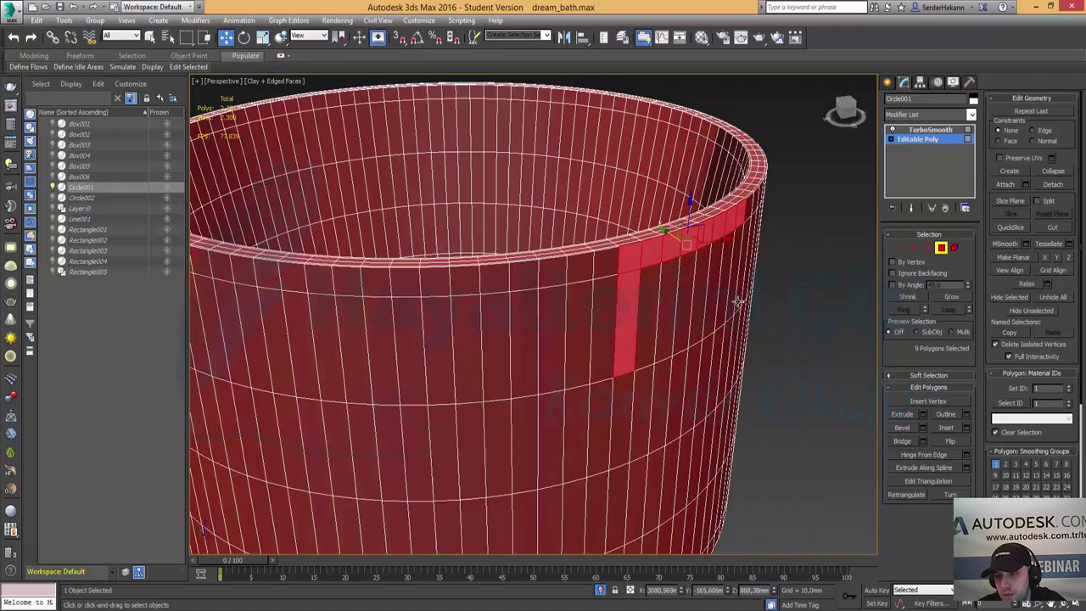
Add the row of polygons below to complete a 16-polygon patch.
mouse_move(716, 273)
middle_mouse_down("alt")
mouse_move(735, 301)
mouse_move(654, 297)
mouse_move(773, 306)
mouse_move(689, 324)
middle_mouse_up("alt")
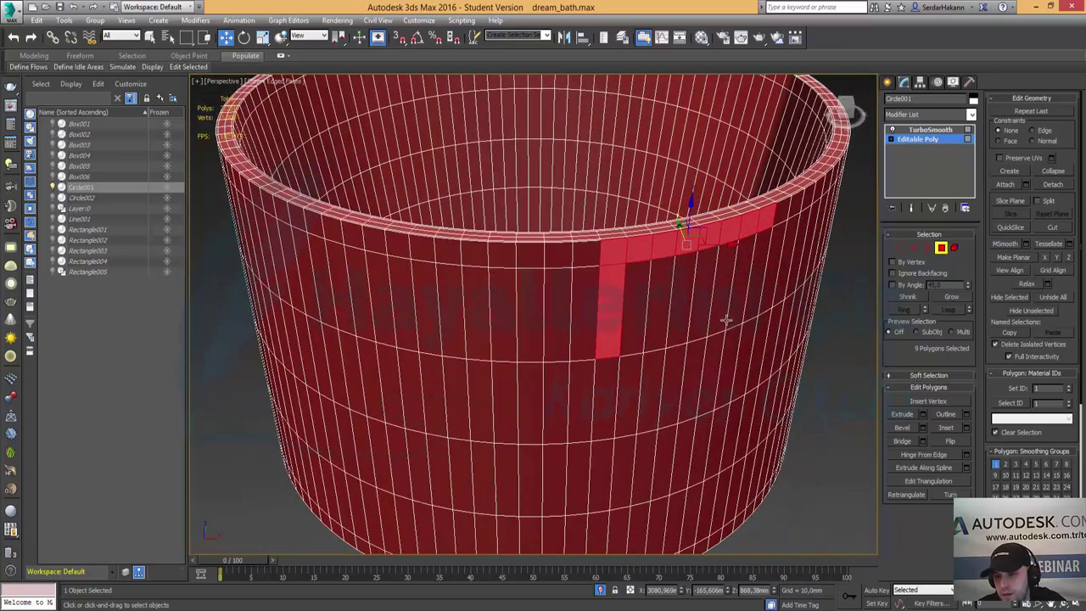
left_click(636, 331, "ctrl")
left_click(657, 314, "ctrl")
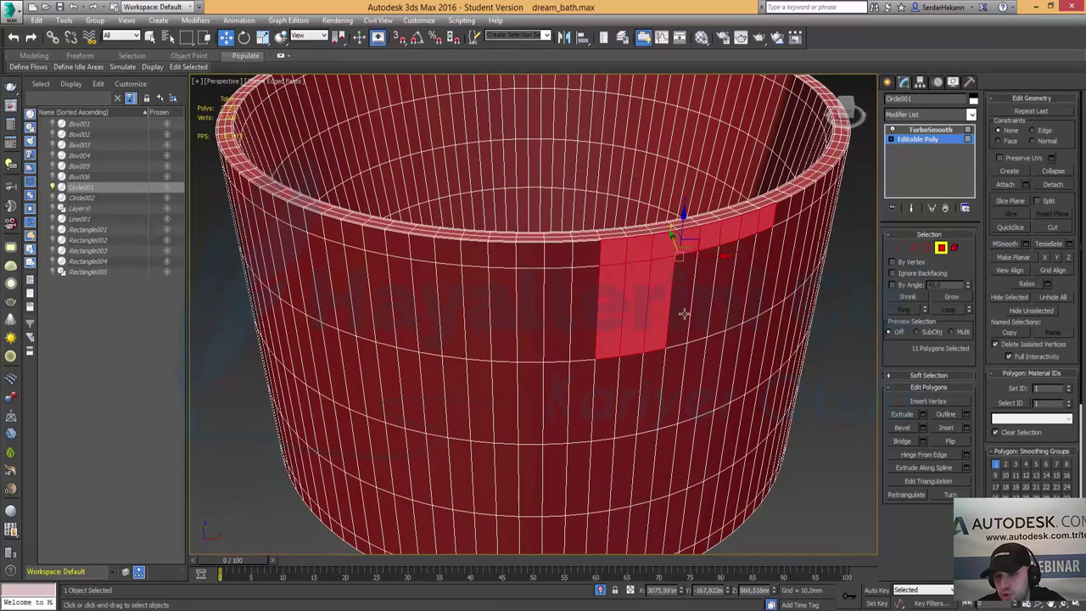
left_click(683, 311, "ctrl")
left_click(711, 309, "ctrl")
left_click(738, 300, "ctrl")
left_click(752, 295, "ctrl")
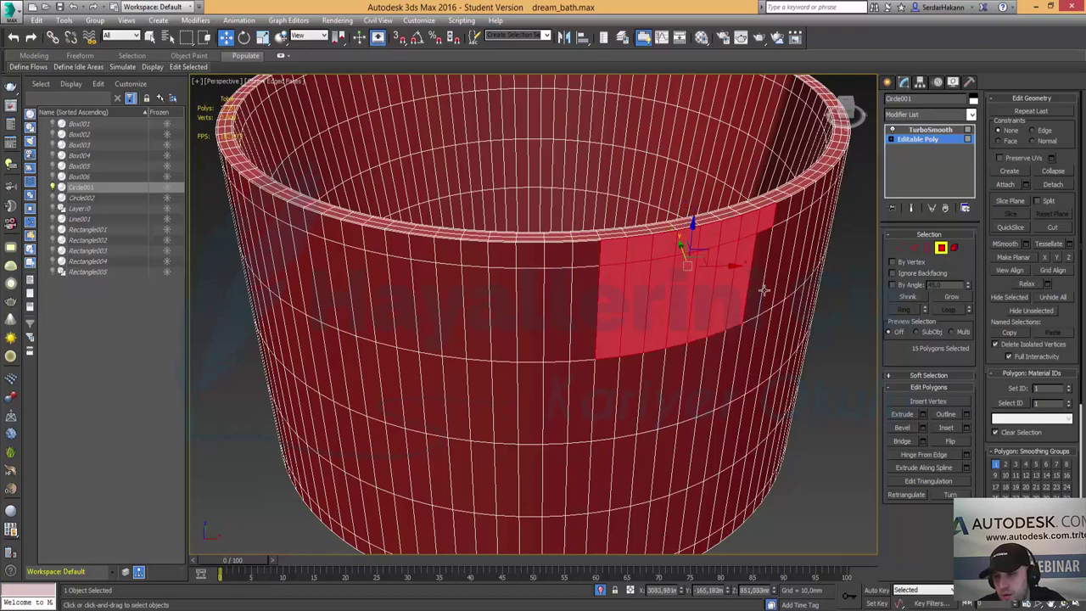
left_click(761, 290, "ctrl")
middle_click_drag(636, 323, 696, 293, "alt")
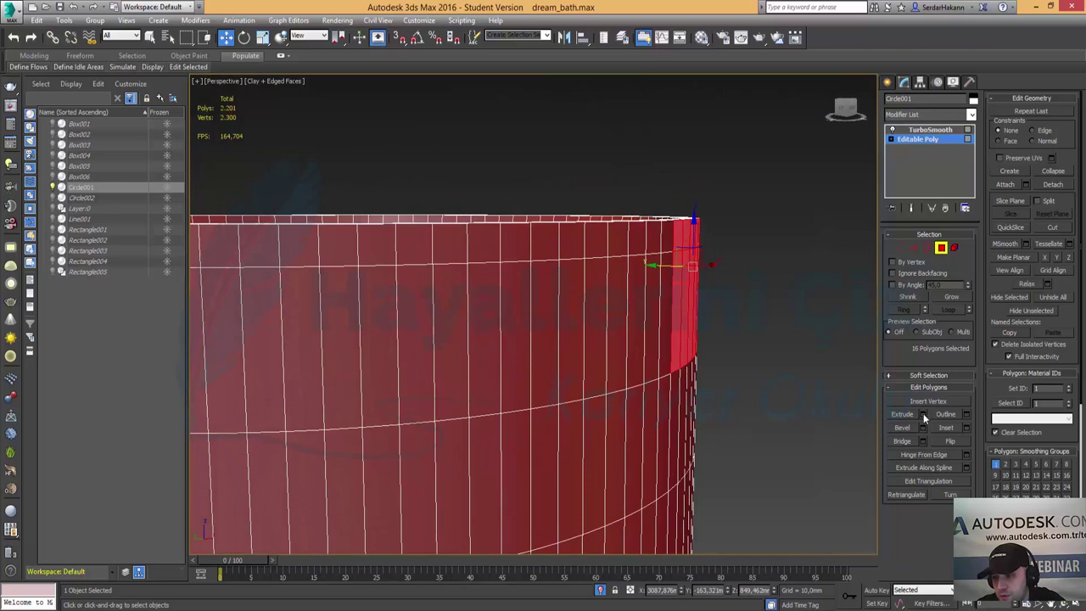
Extrude the patch outward as a Group to about 92 mm.
left_click(923, 413)
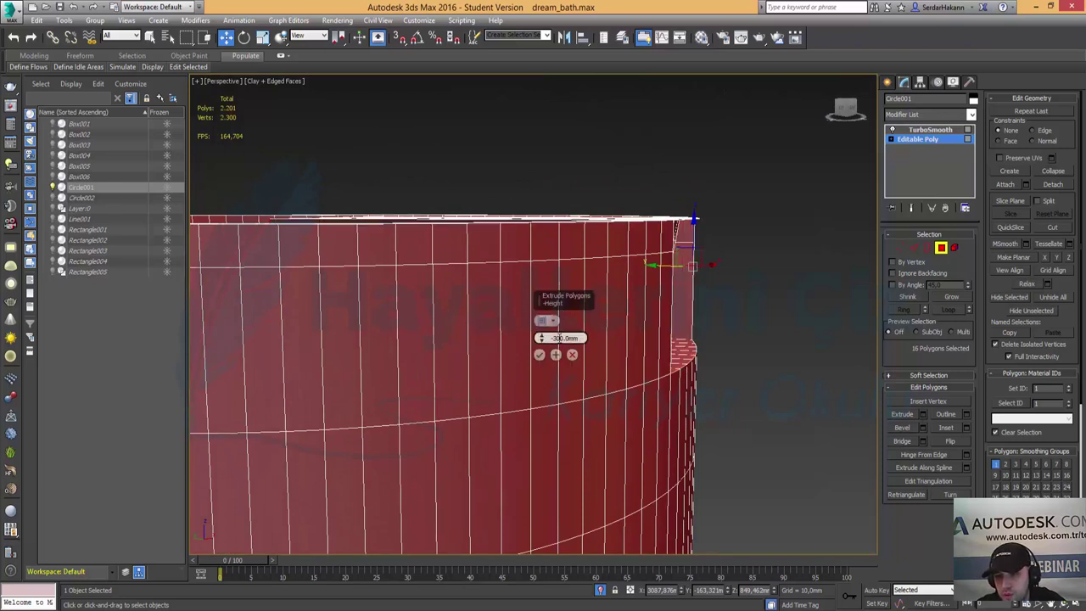
right_click(540, 340)
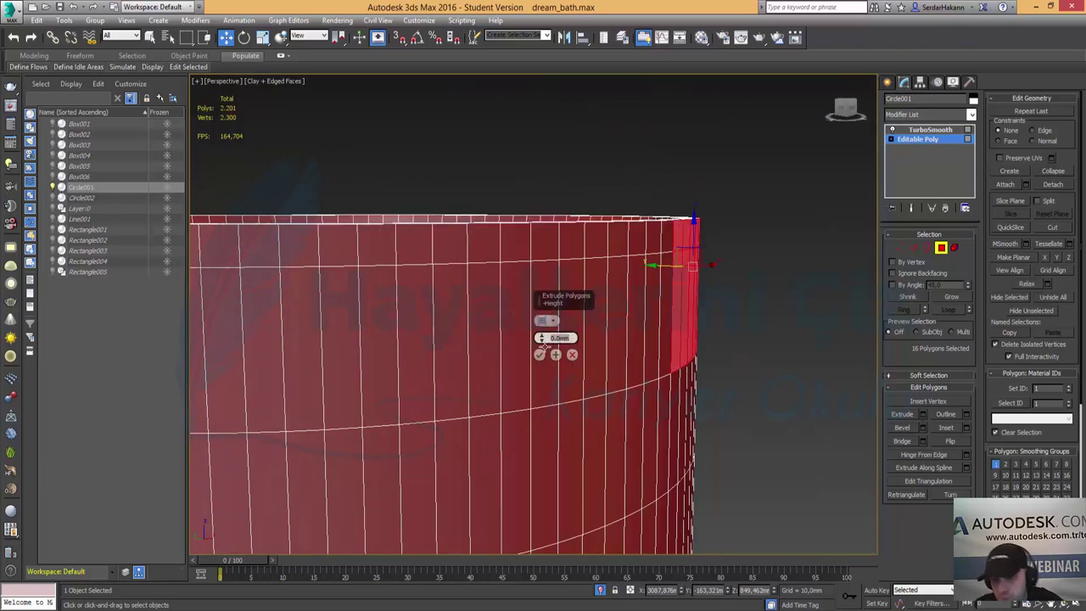
left_click_drag(540, 338, 564, 158)
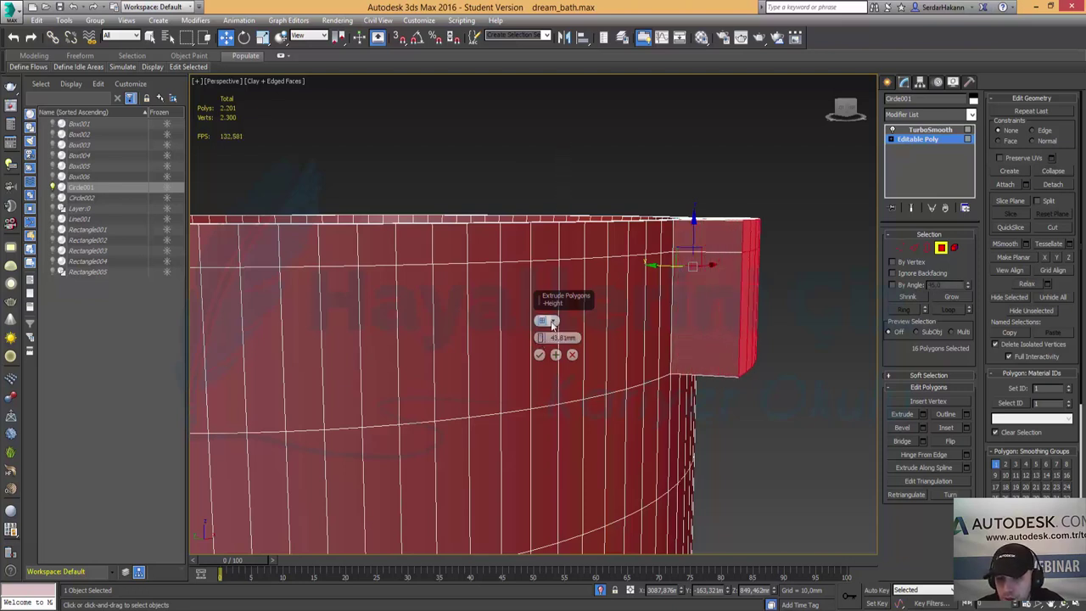
left_click(551, 323)
left_click(585, 341)
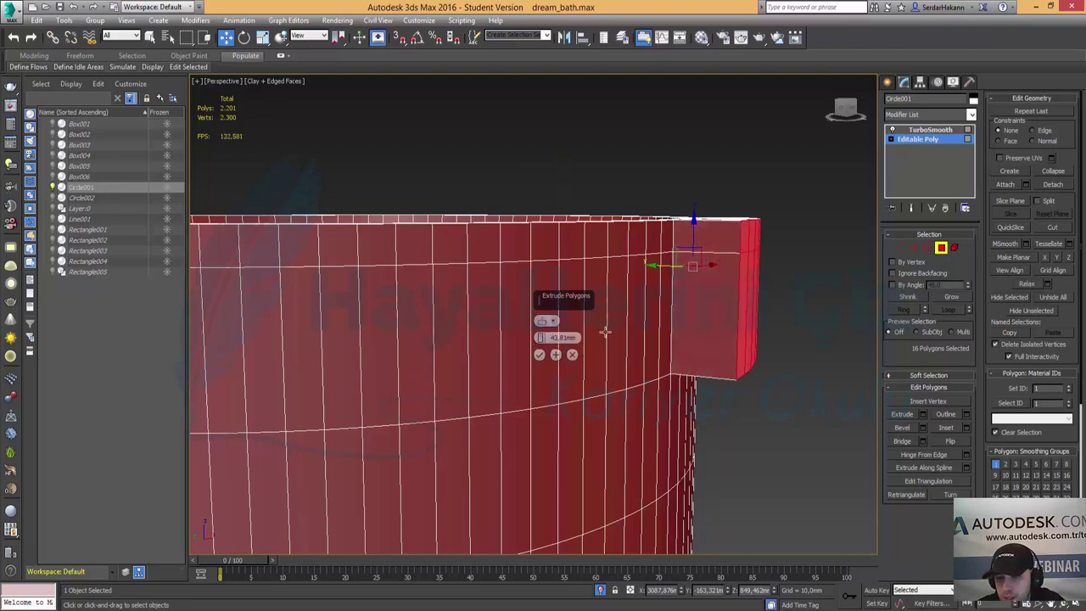
mouse_move(647, 314)
middle_mouse_down("alt")
mouse_move(618, 364)
mouse_move(660, 341)
middle_mouse_up("alt")
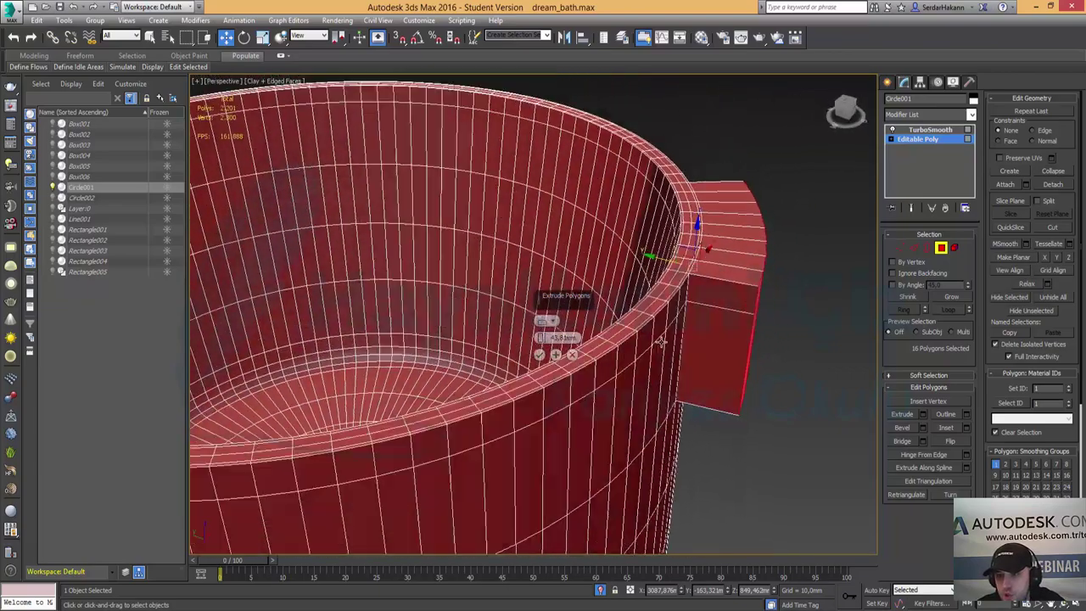
left_click(546, 321)
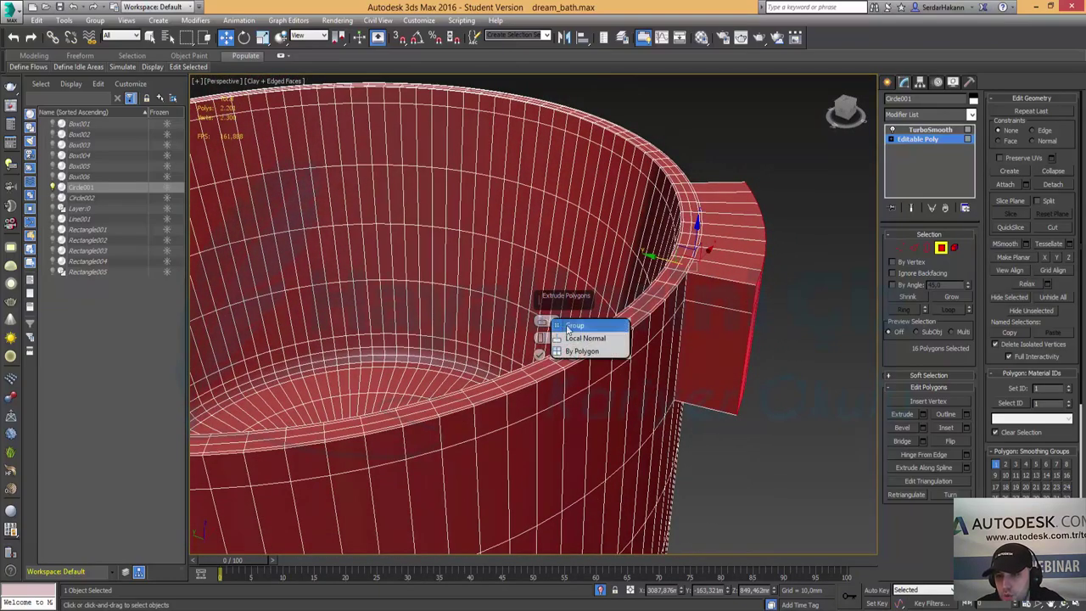
left_click(568, 328)
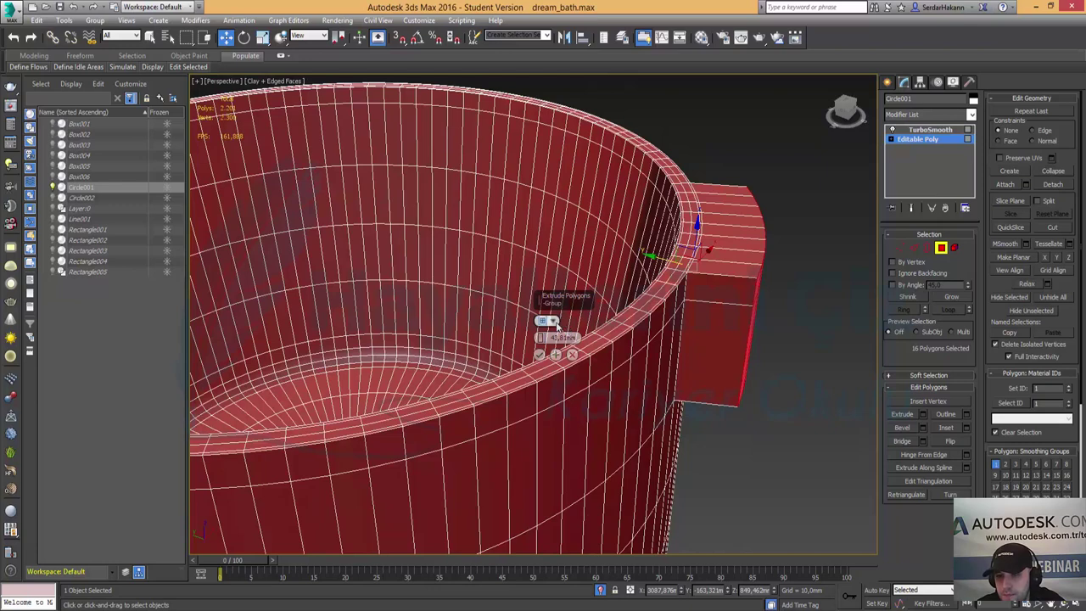
left_click(546, 321)
left_click(588, 356)
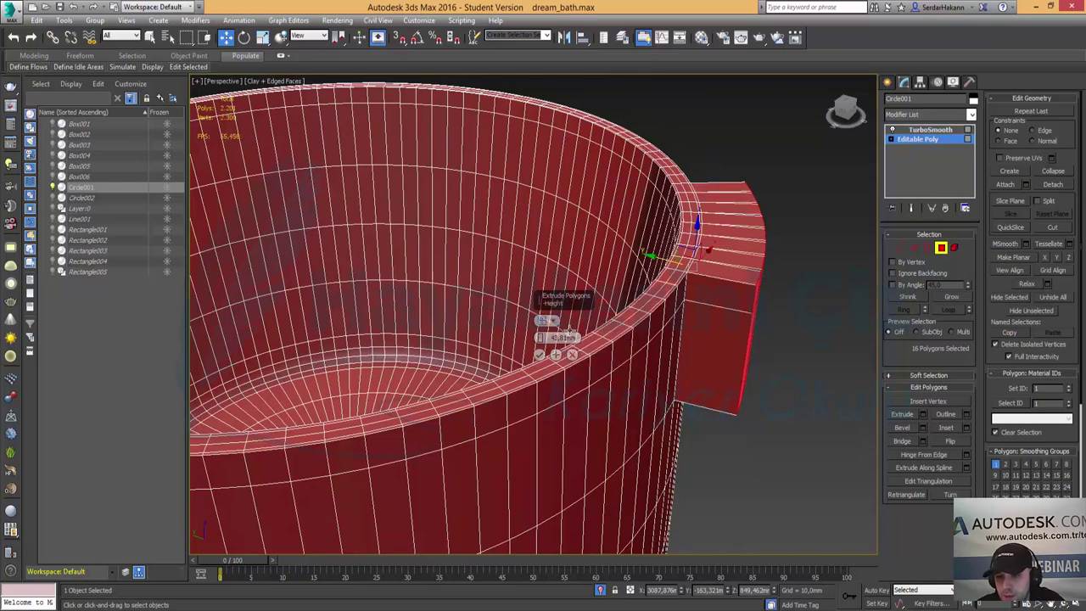
left_click(546, 320)
left_click(572, 343)
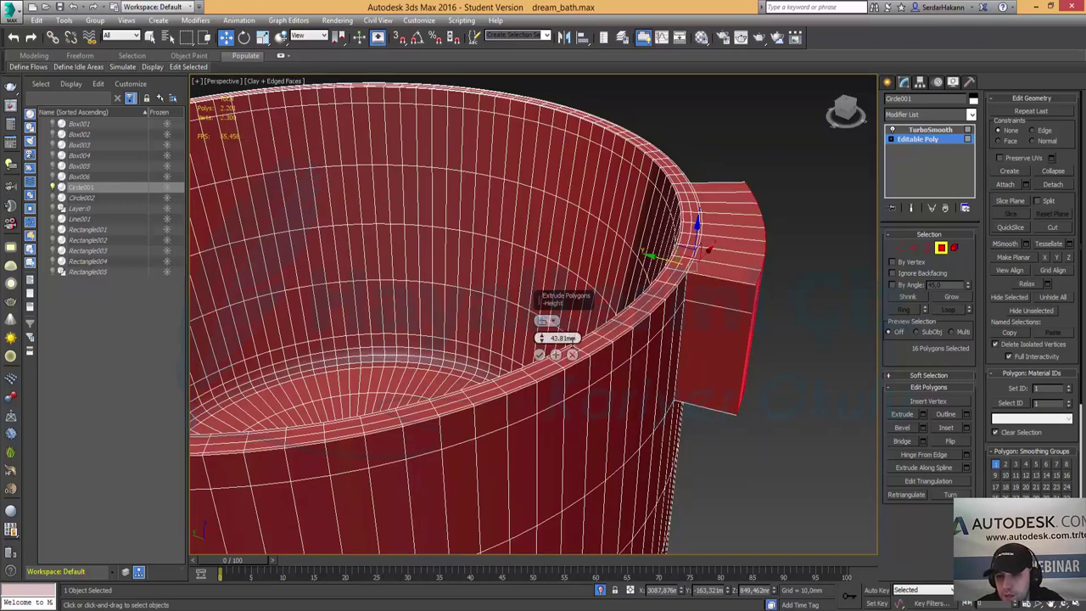
left_click_drag(541, 339, 550, 185)
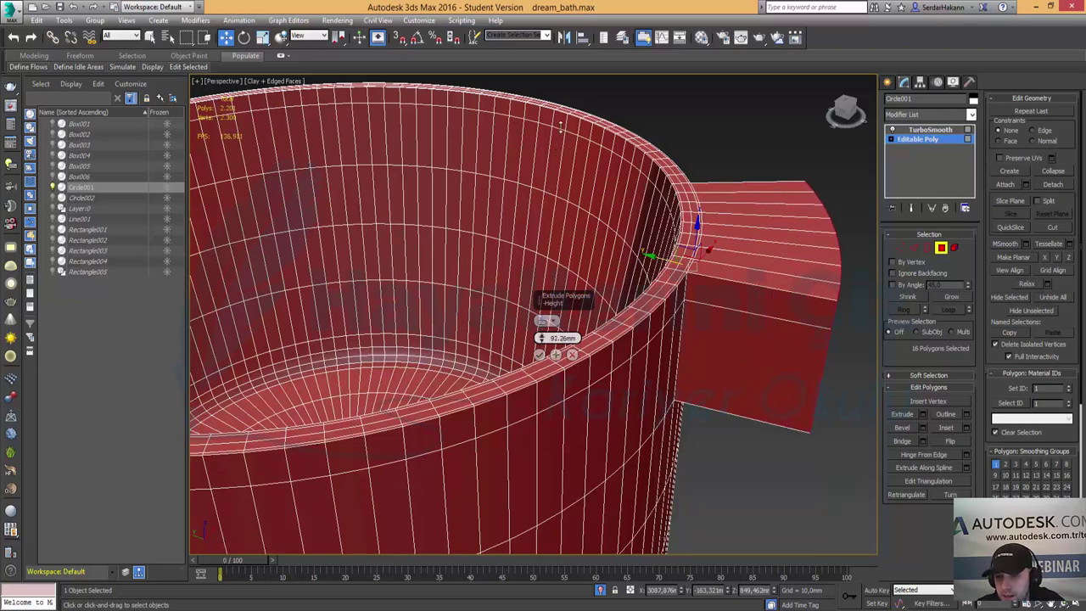
left_click_drag(558, 144, 558, 136)
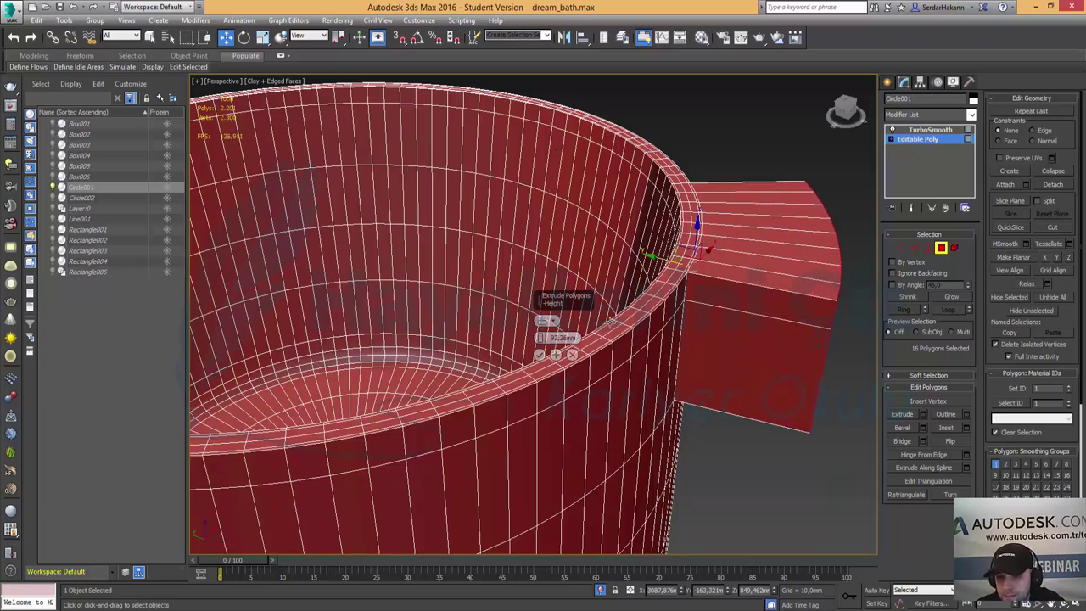
left_click(540, 354)
Undo that extrusion and re-extrude the patch with a 120 mm height.
scroll(815, 410, "down", 5)
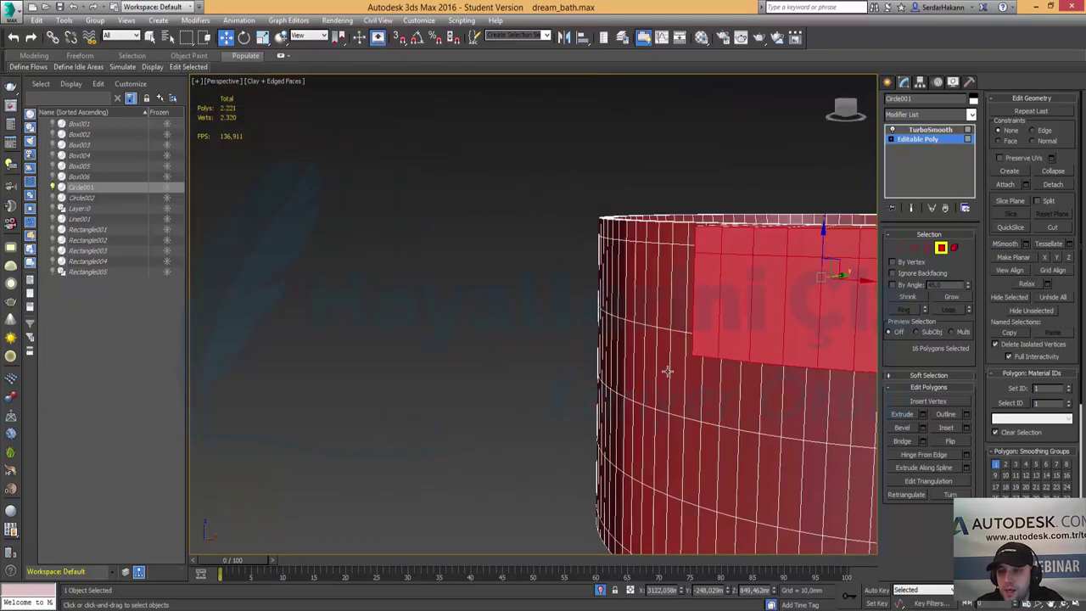
middle_click_drag(760, 384, 473, 334, "alt")
scroll(512, 329, "down", 2)
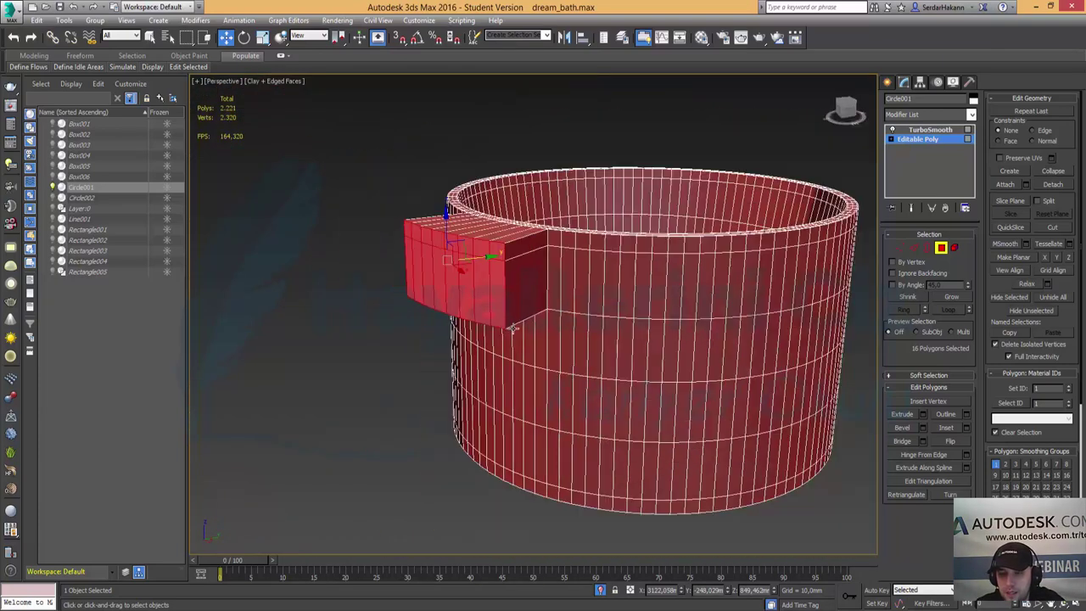
middle_click_drag(651, 369, 612, 377, "alt")
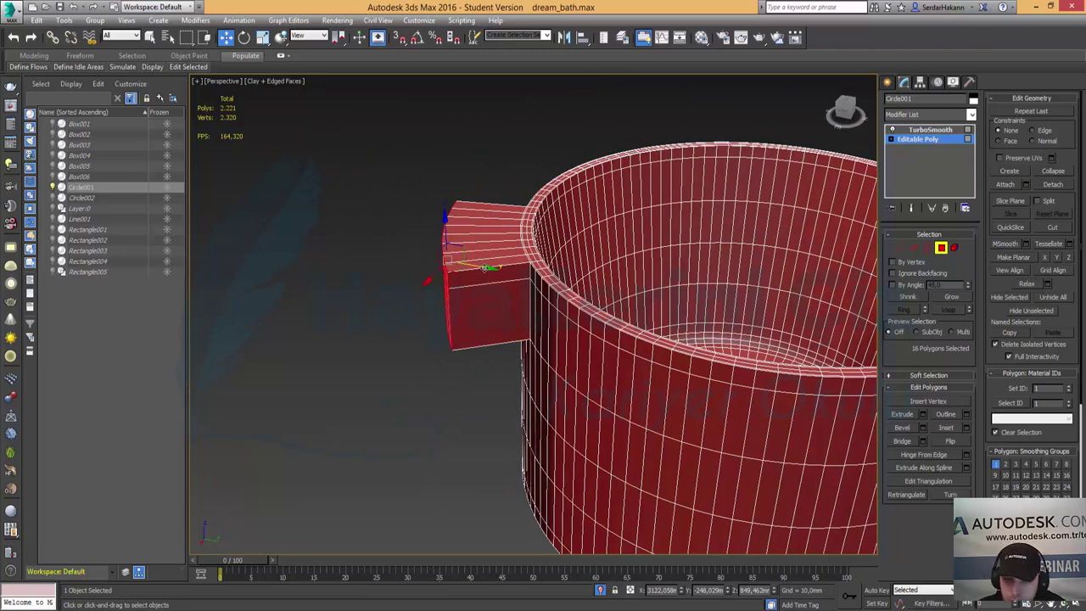
key("ctrl+z")
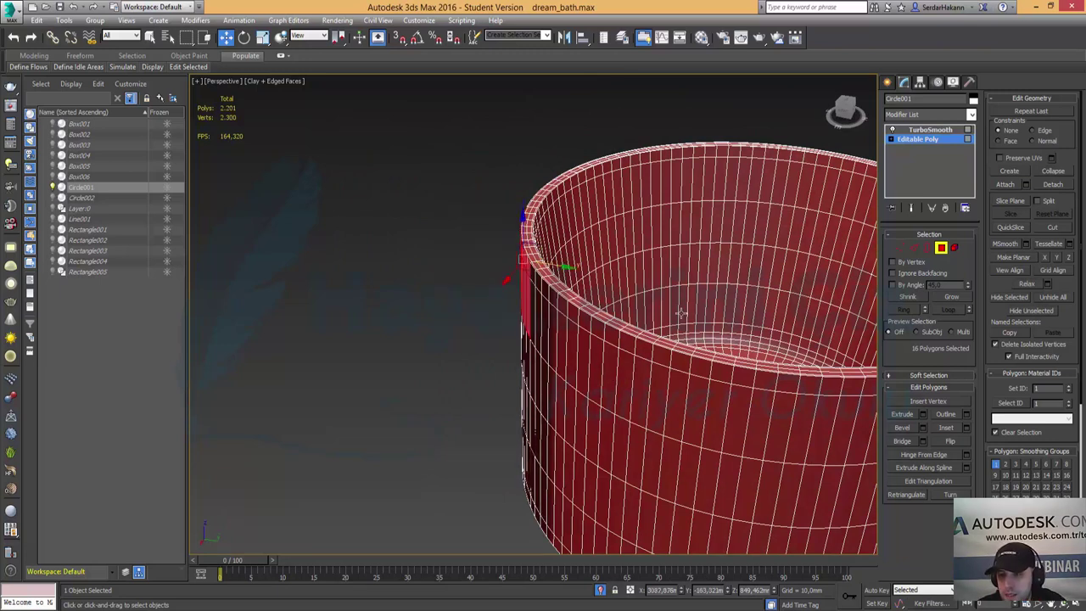
left_click(923, 414)
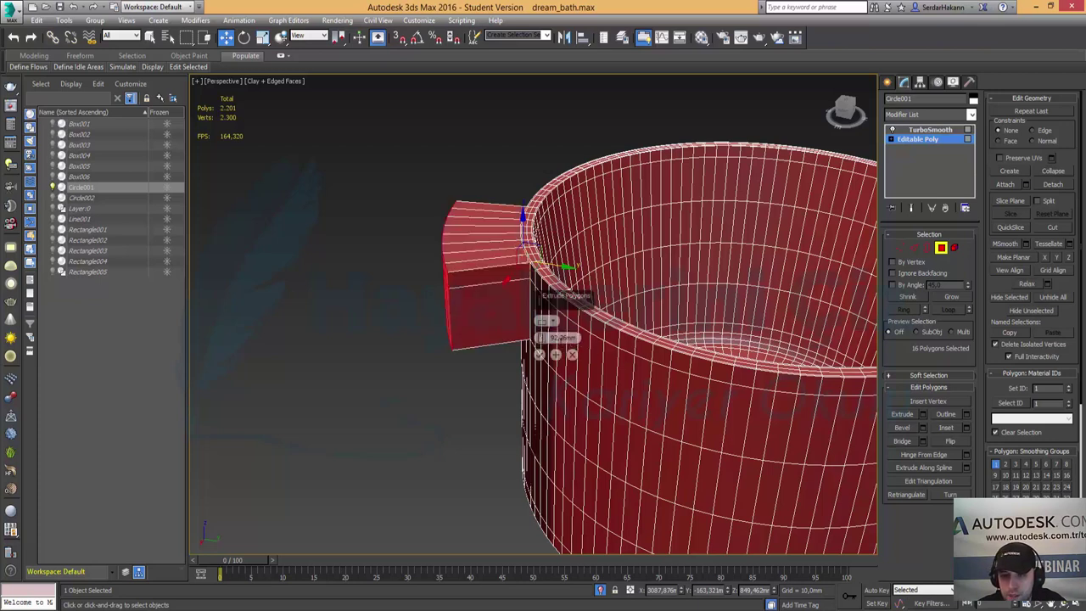
type("100")
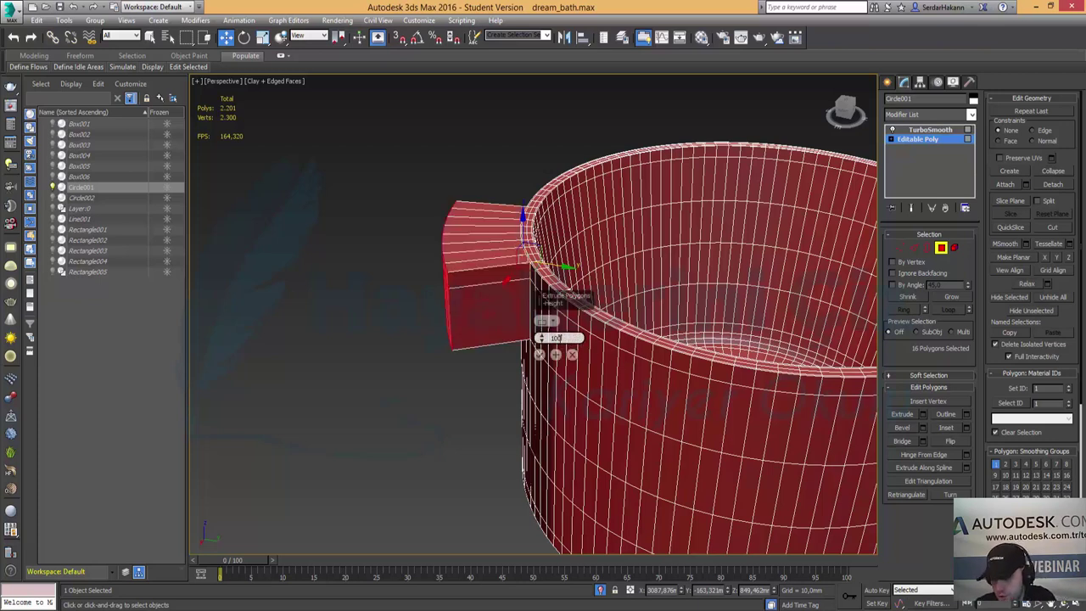
key("Return")
type("12")
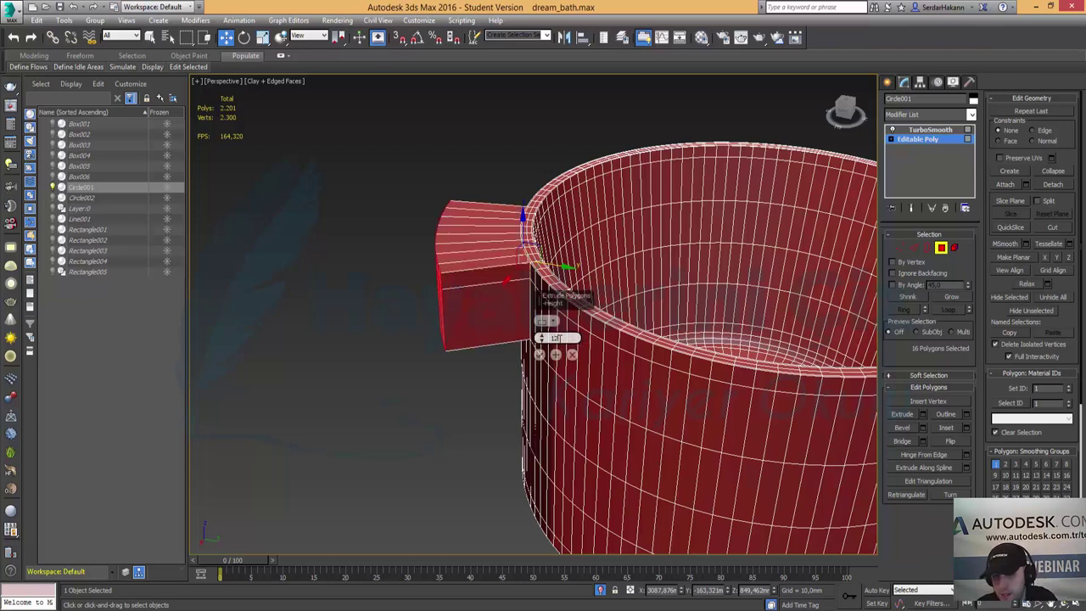
key("Return")
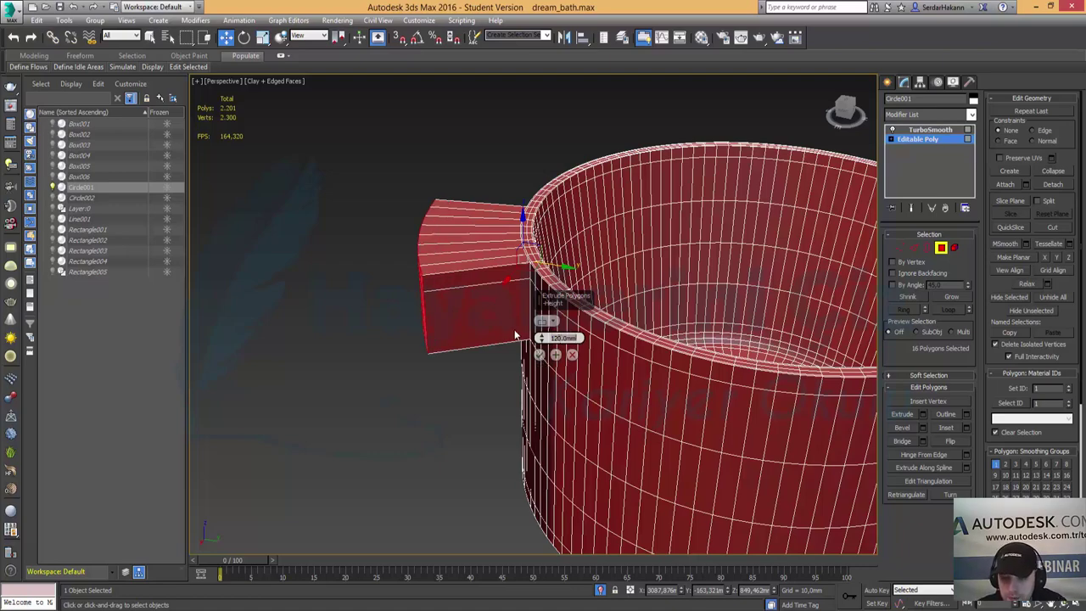
mouse_move(461, 335)
middle_mouse_down("alt")
mouse_move(659, 334)
mouse_move(619, 346)
mouse_move(467, 311)
mouse_move(443, 340)
mouse_move(493, 331)
middle_mouse_up("alt")
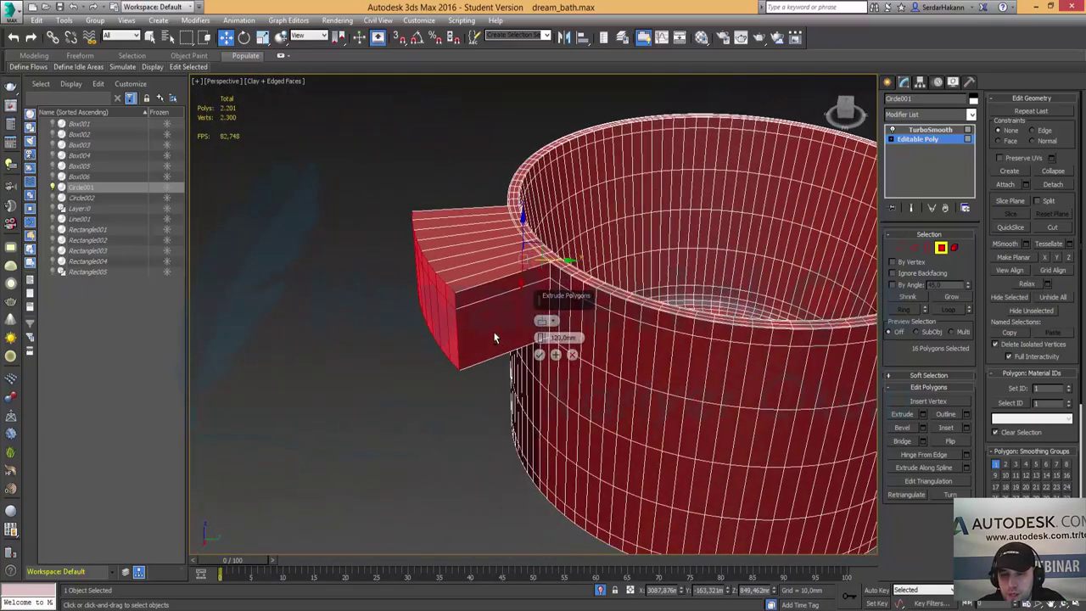
Commit the 120 mm tab and select the 8 polygons on its top face.
left_click(539, 355)
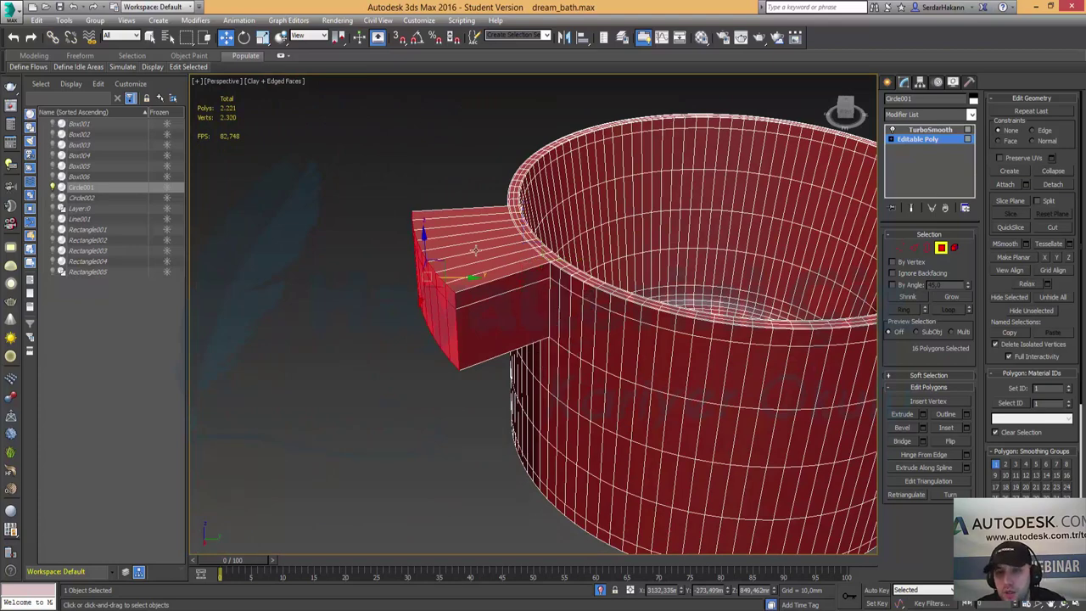
left_click(464, 213)
left_click(450, 224, "ctrl")
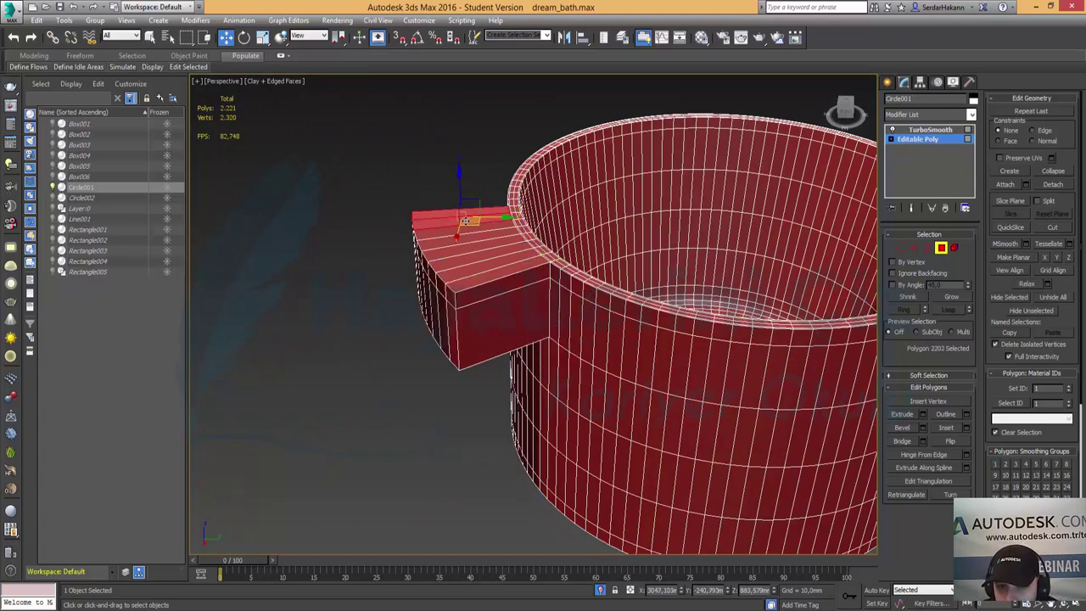
left_click(437, 241, "ctrl")
left_click(437, 245, "ctrl")
left_click(441, 254, "ctrl")
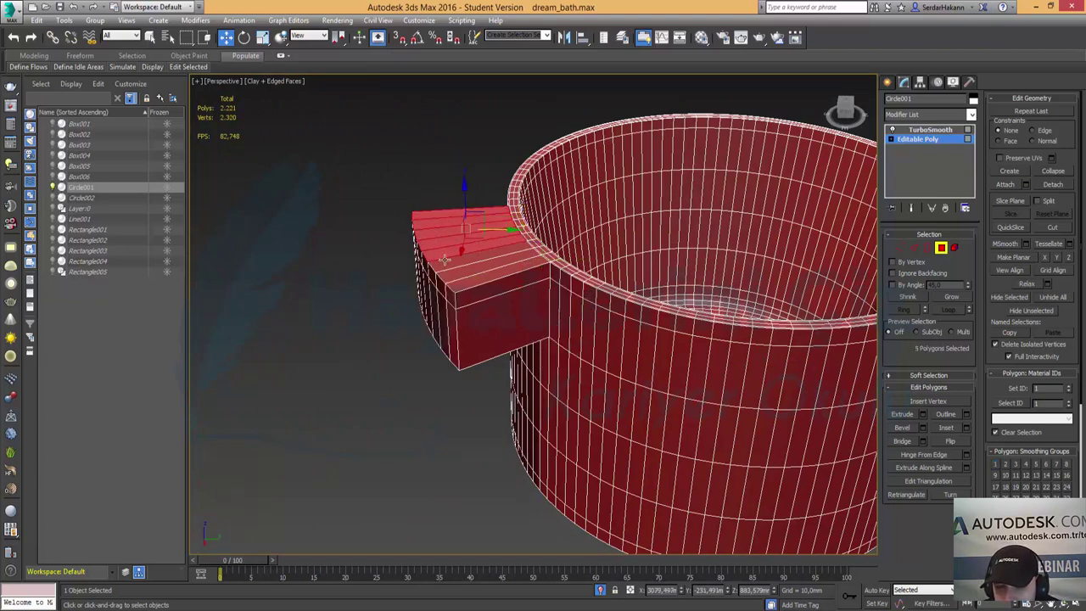
left_click(451, 265, "ctrl")
left_click(465, 277, "ctrl")
left_click(505, 276, "ctrl")
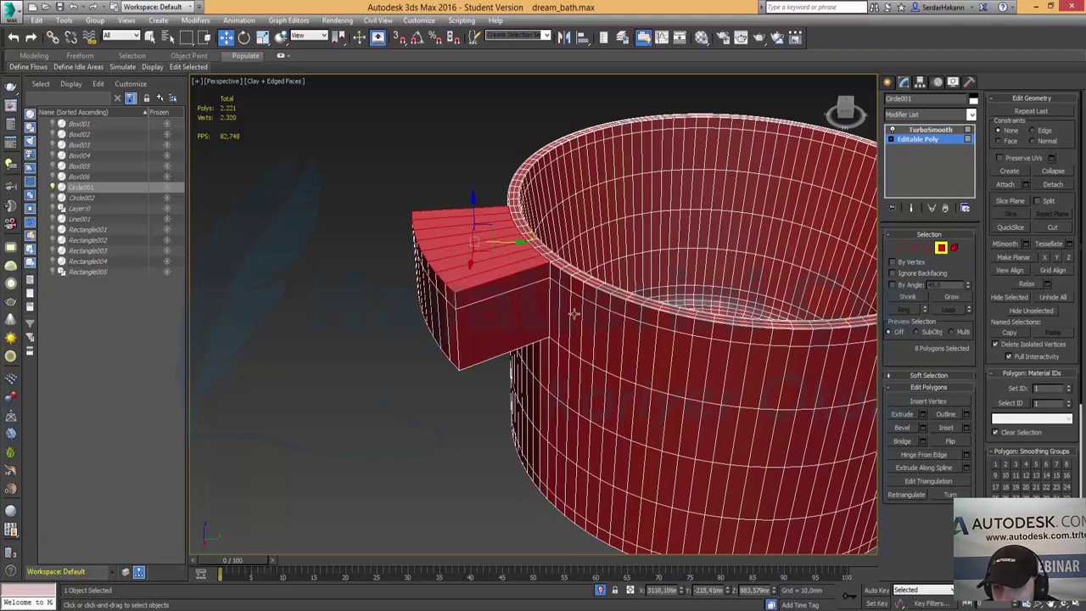
Extrude the tab's top face by about 12.9 mm and exit Polygon mode.
left_click(922, 415)
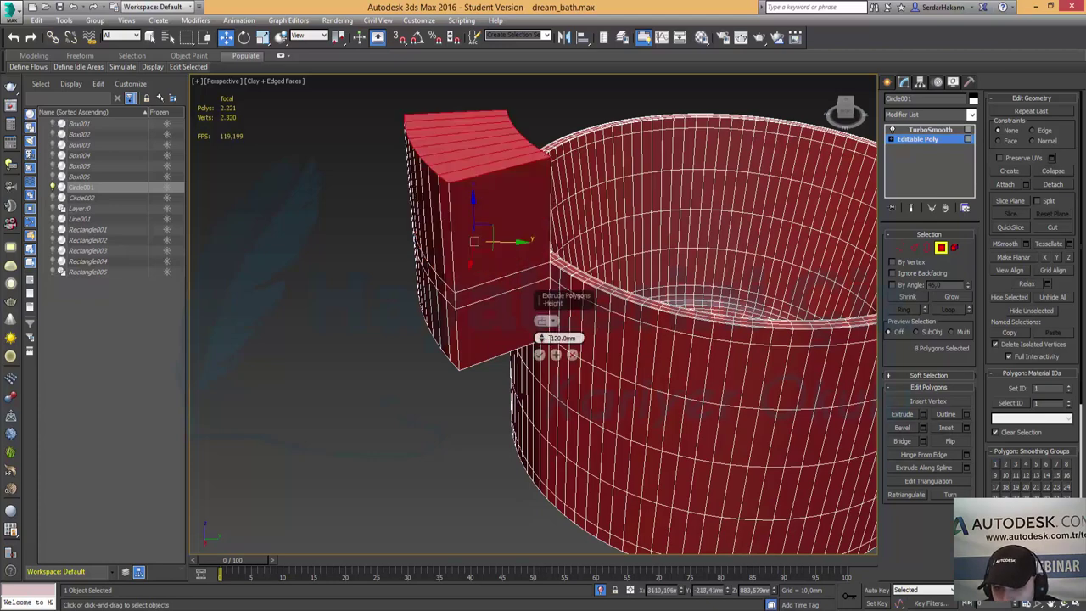
mouse_move(544, 343)
left_mouse_down()
mouse_move(681, 81)
mouse_move(694, 168)
left_mouse_up()
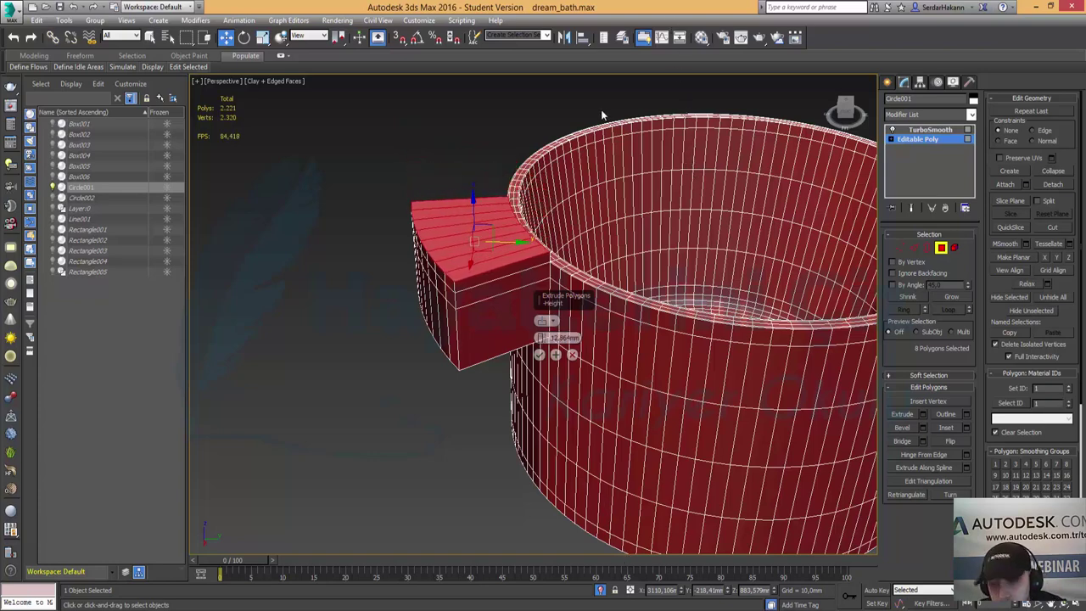
middle_click_drag(632, 222, 552, 229, "alt")
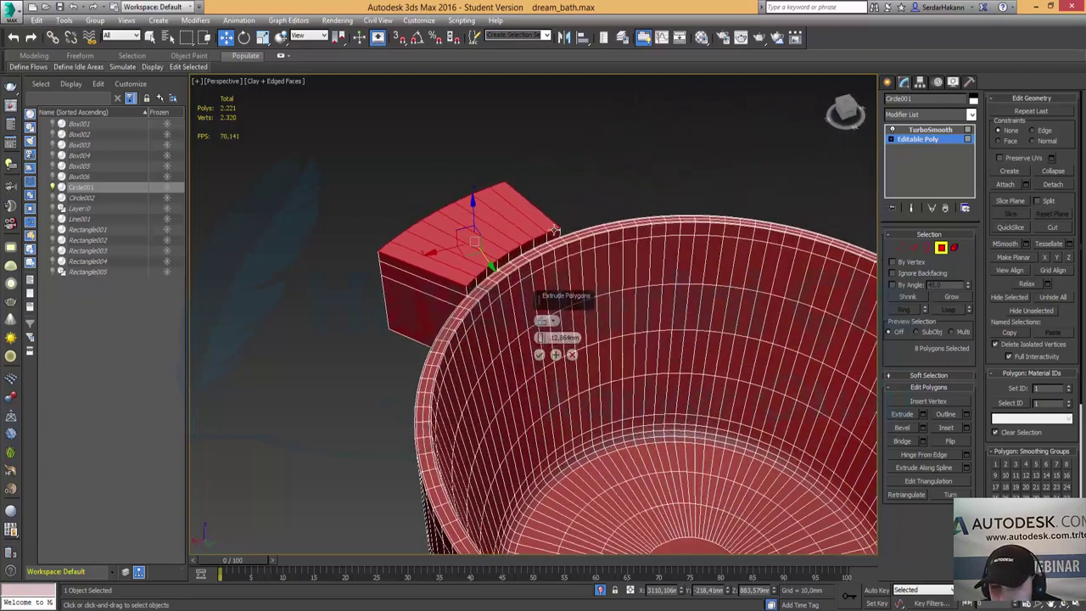
left_click(539, 355)
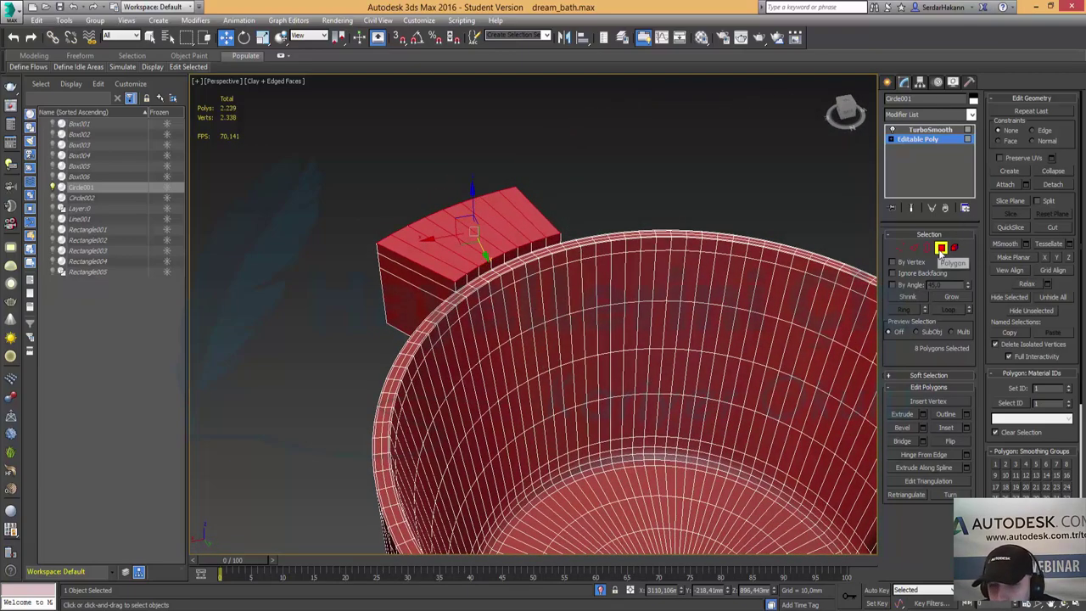
left_click(940, 247)
Preview the smoothed tab, then connect one new edge loop across the tab's edge ring.
left_click(912, 129)
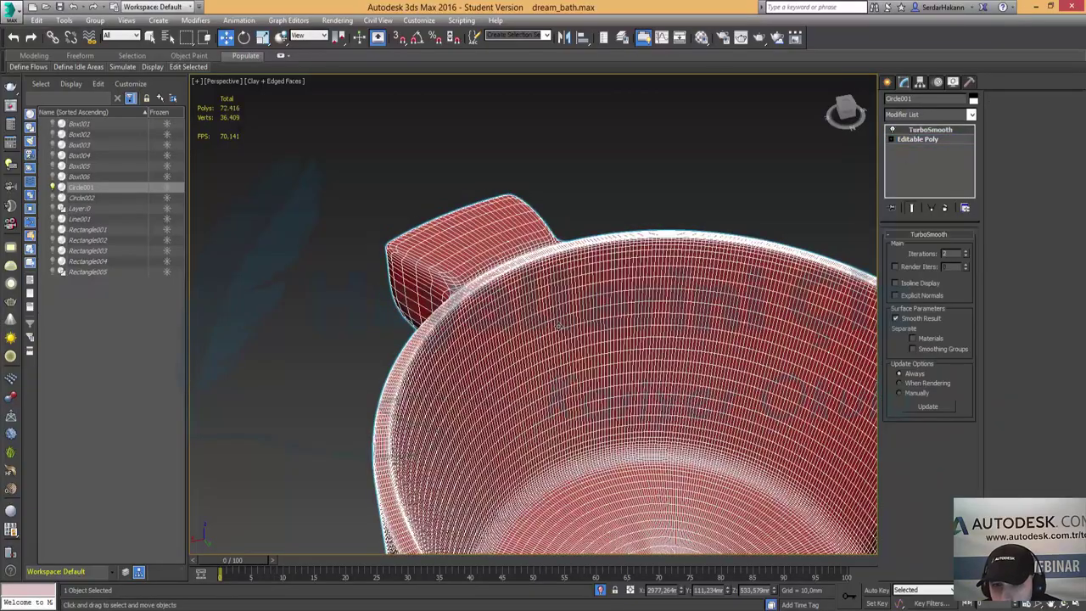
mouse_move(543, 322)
middle_mouse_down("alt")
mouse_move(527, 252)
mouse_move(857, 233)
middle_mouse_up("alt")
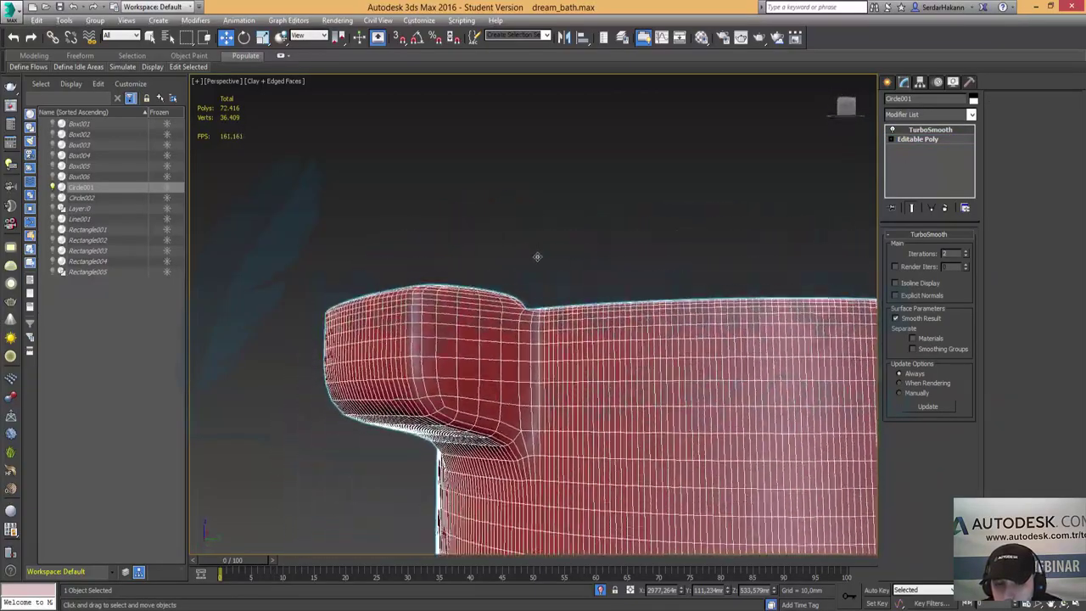
left_click(913, 140)
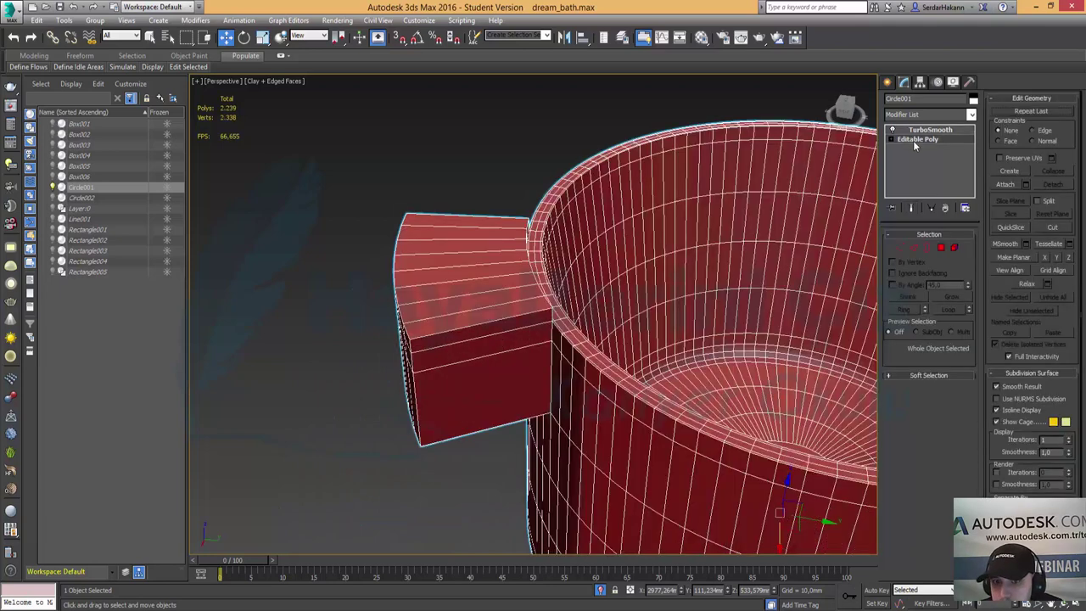
left_click(914, 247)
left_click(494, 321)
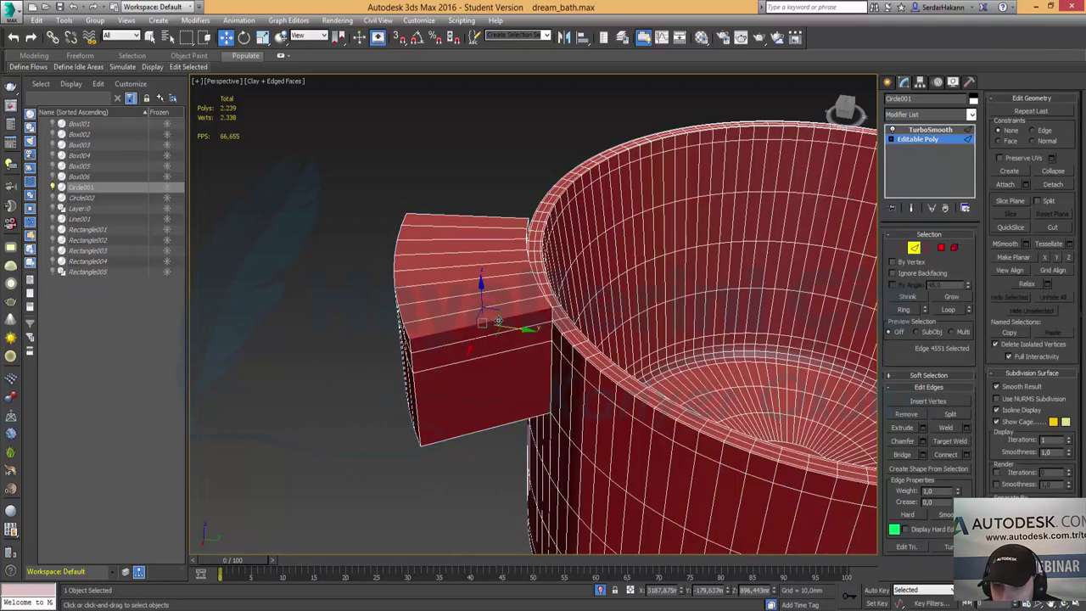
left_click(897, 312)
left_click(964, 457)
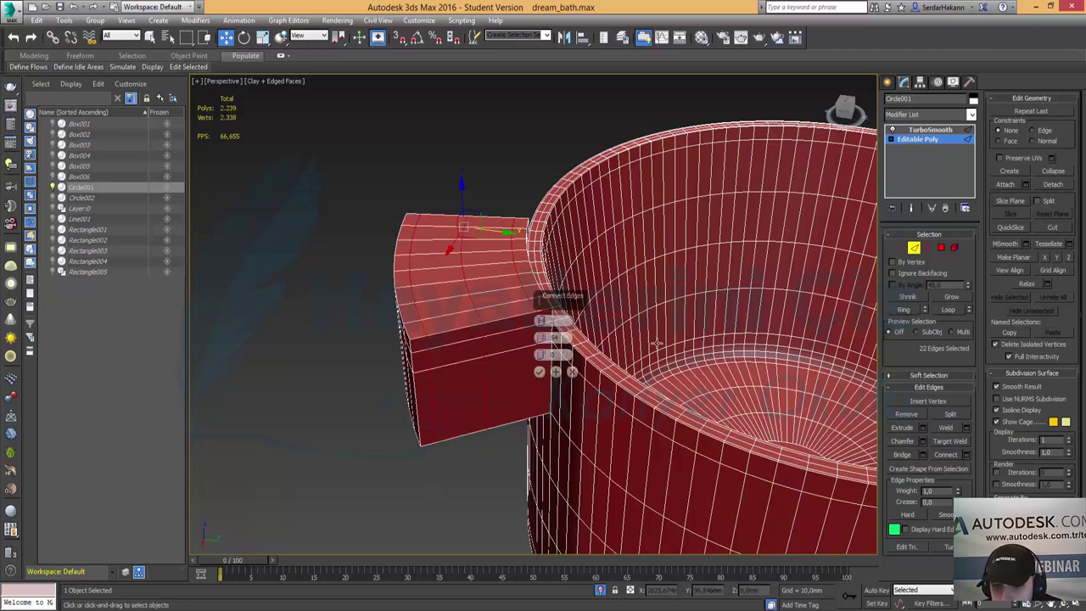
left_click(538, 371)
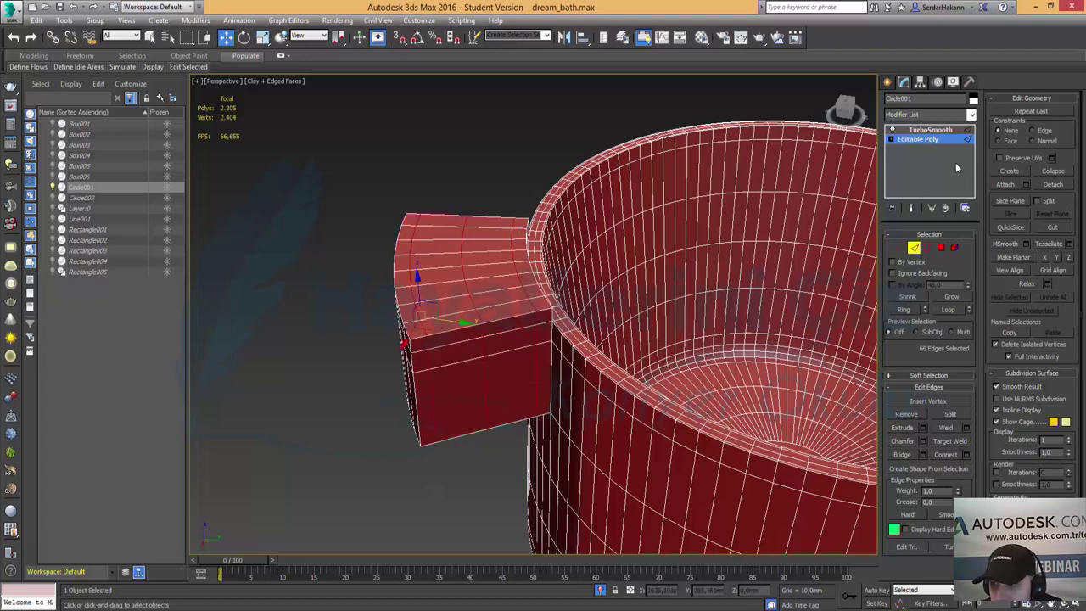
Check the smoothed result and remove the newly added edge loop.
left_click(935, 132)
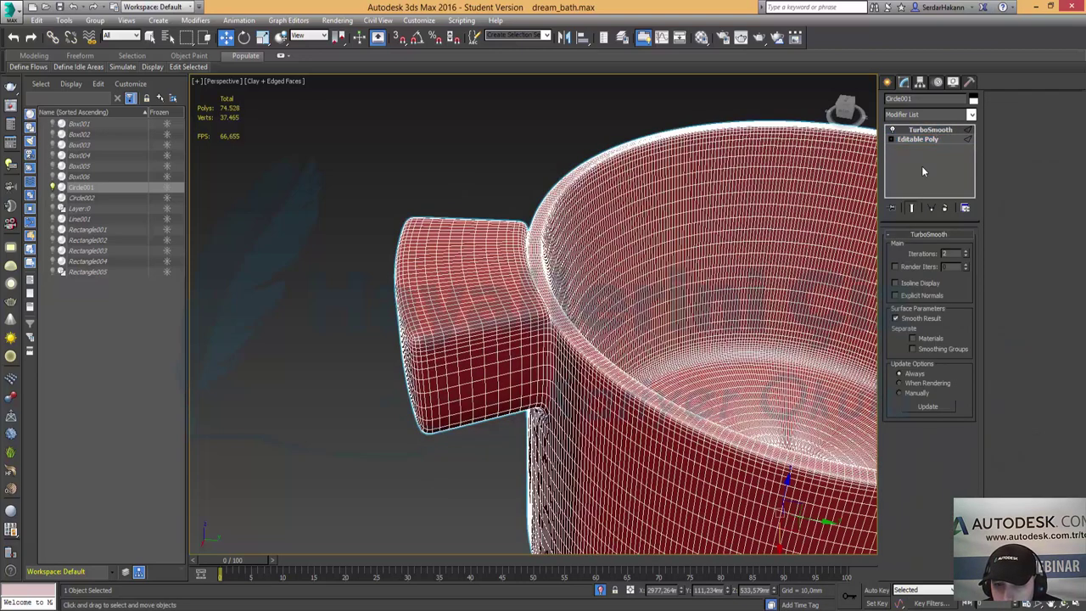
left_click(912, 209)
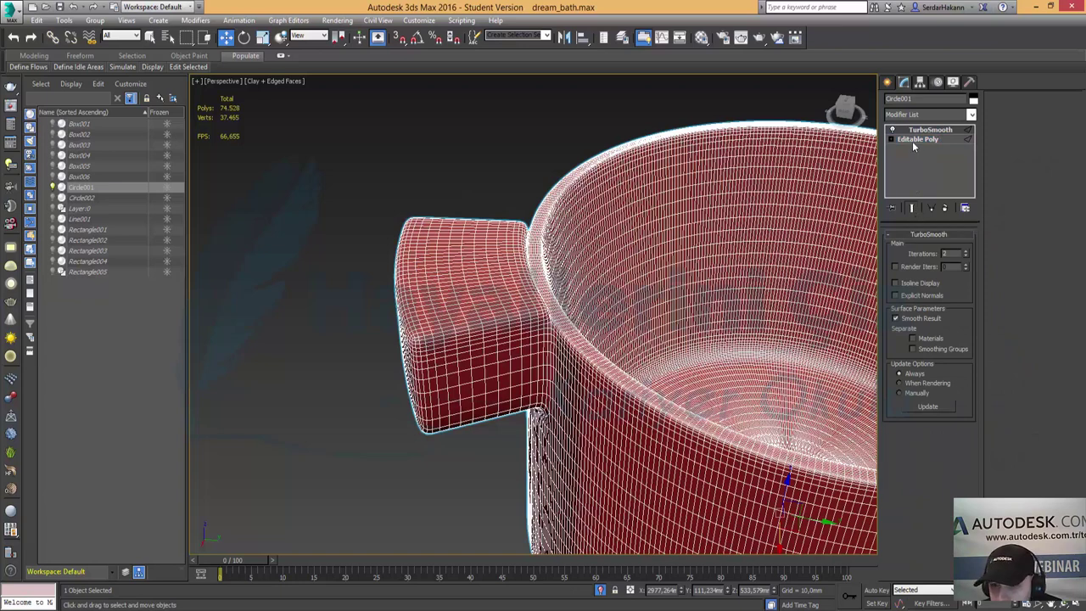
left_click(912, 139)
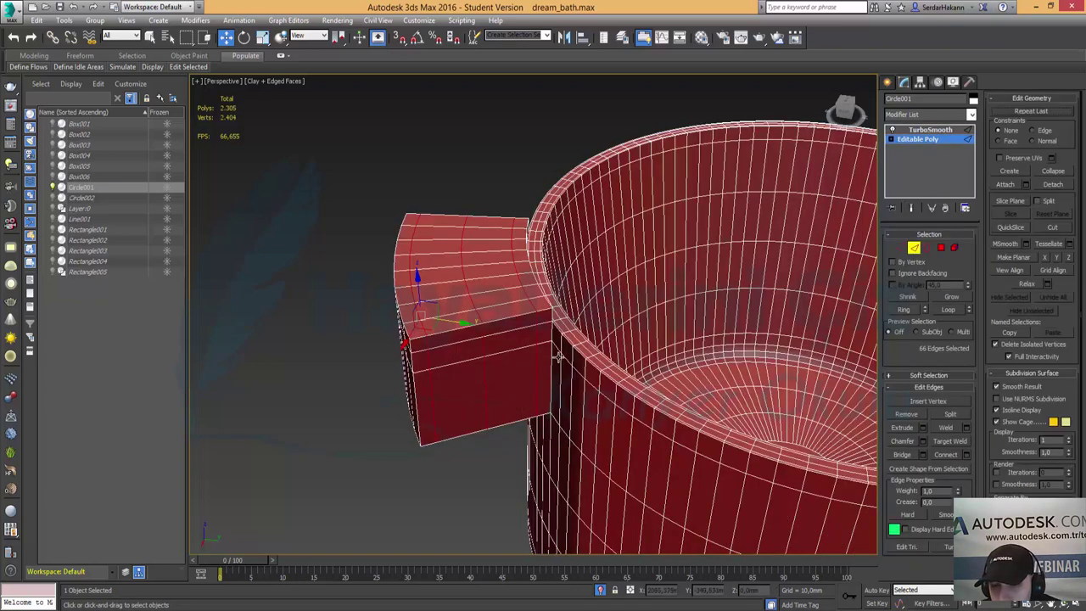
key("ctrl+BackSpace")
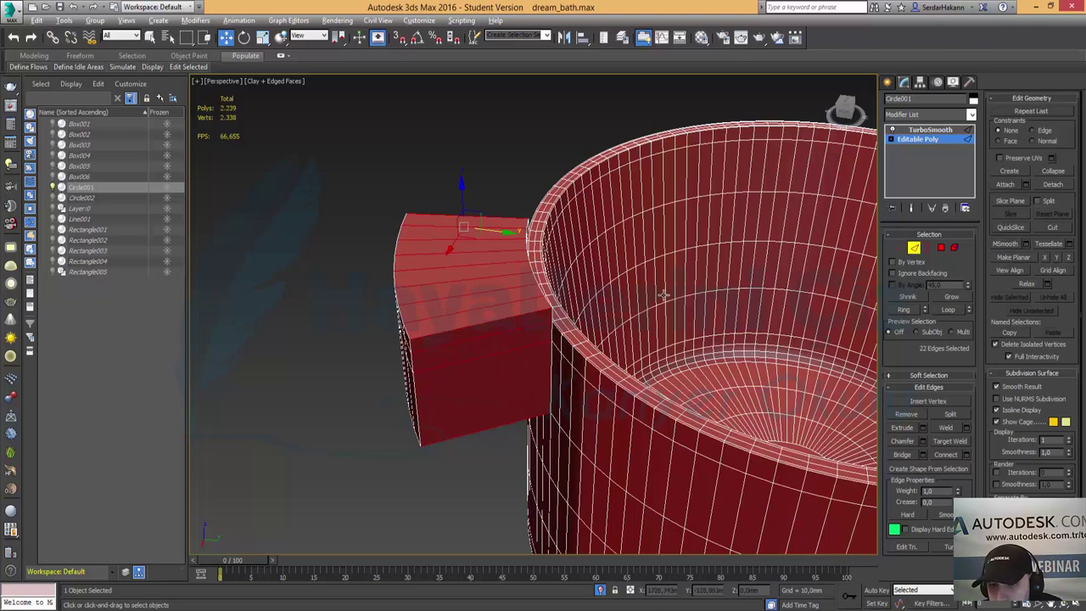
Connect 4 edges across the tab's edge ring, pinched toward the tab's borders.
middle_click_drag(663, 299, 614, 297, "alt")
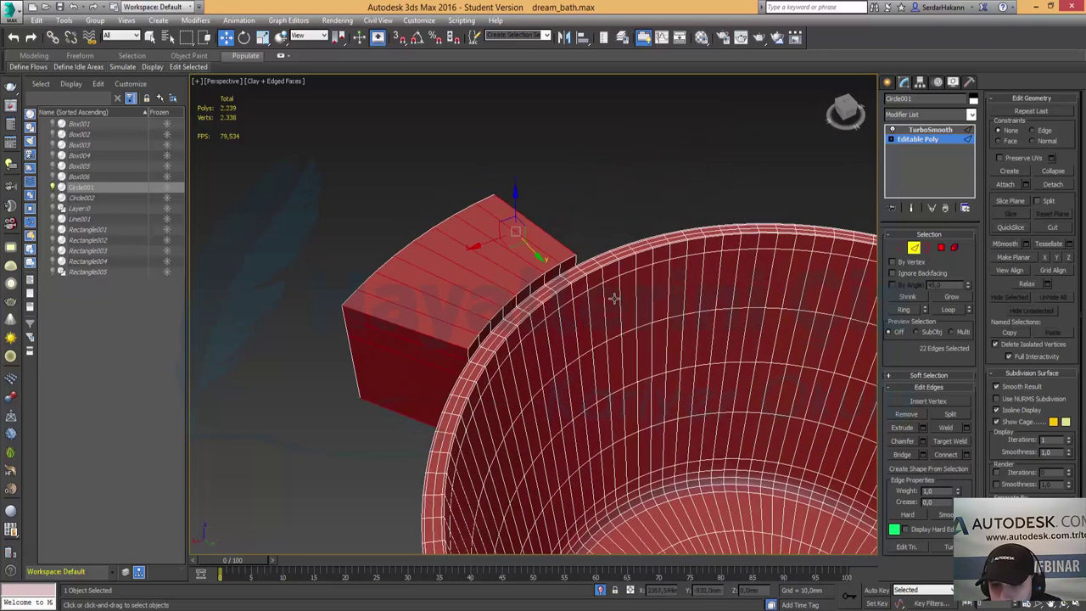
left_click(966, 455)
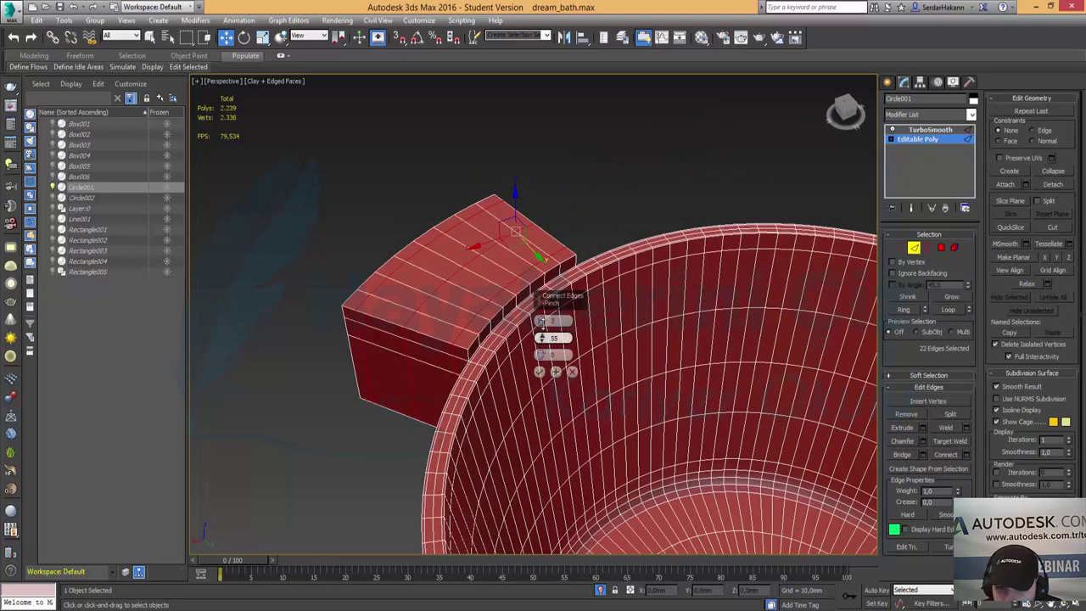
left_click_drag(541, 338, 551, 246)
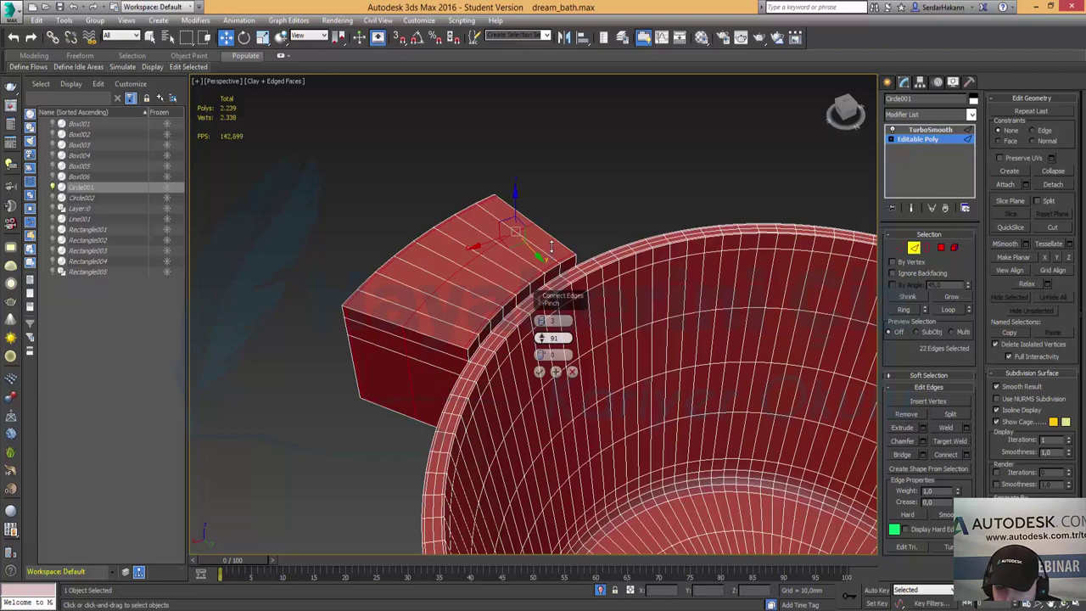
left_click(541, 320)
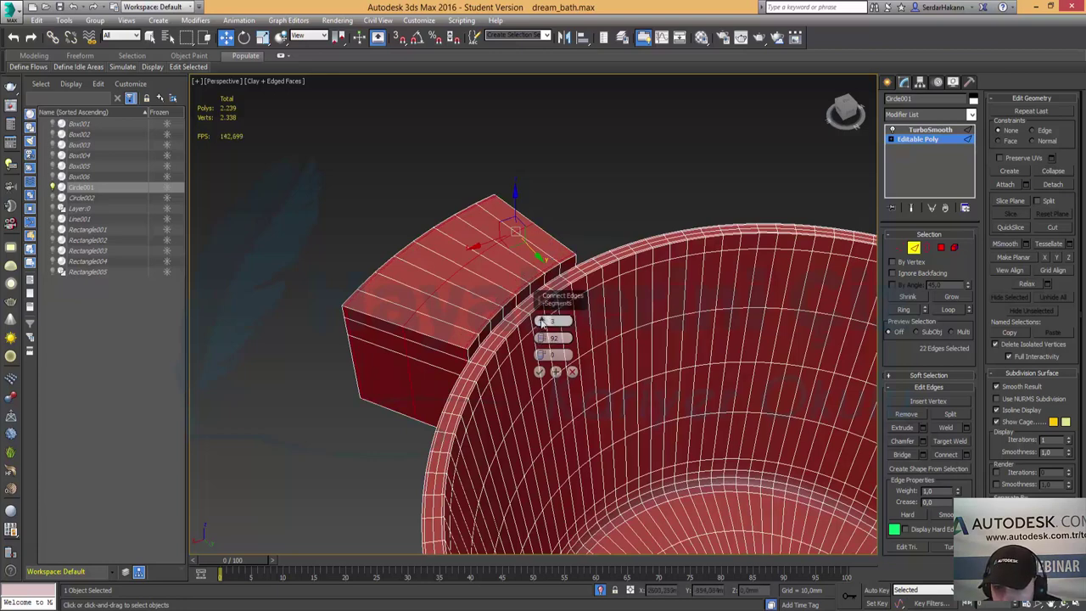
left_click(539, 373)
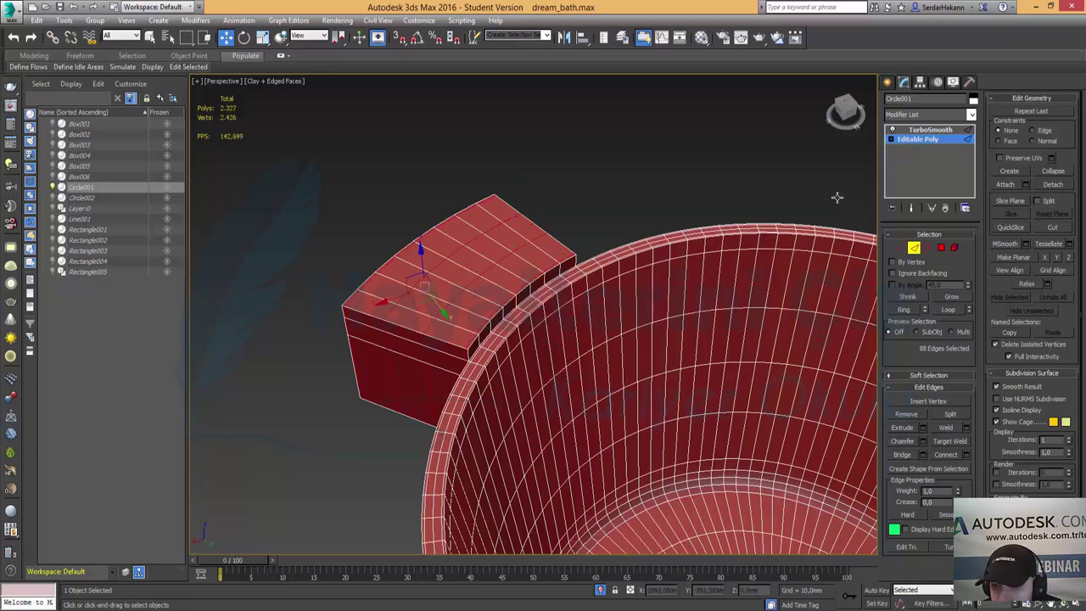
Inspect the smoothed tab without wireframe edges, then return to the unsmoothed mesh.
left_click(930, 129)
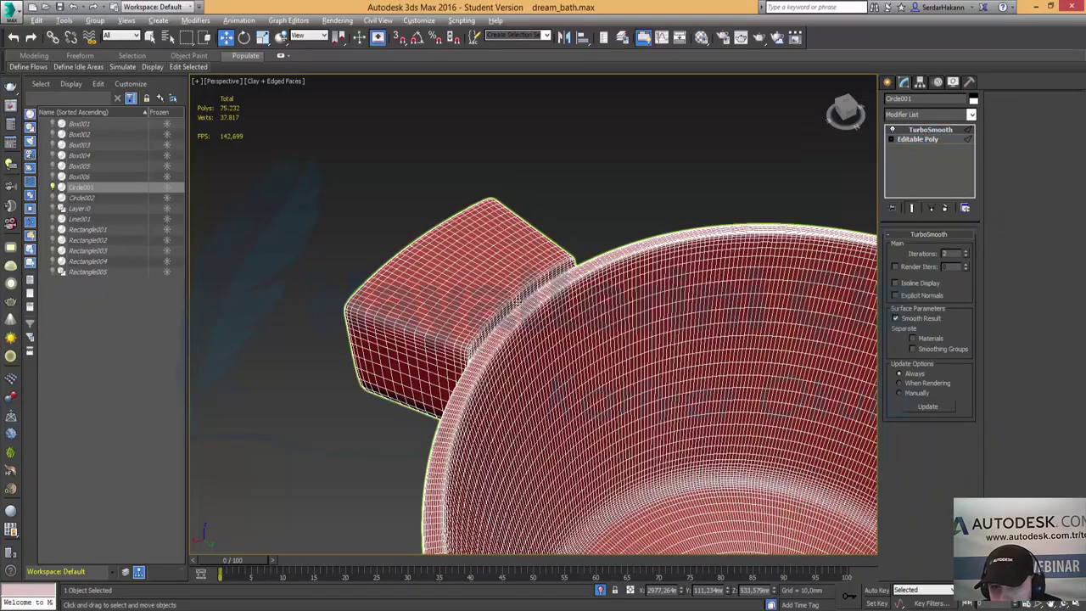
mouse_move(520, 304)
middle_mouse_down("alt")
mouse_move(565, 281)
mouse_move(539, 348)
mouse_move(520, 293)
middle_mouse_up("alt")
left_click(403, 458)
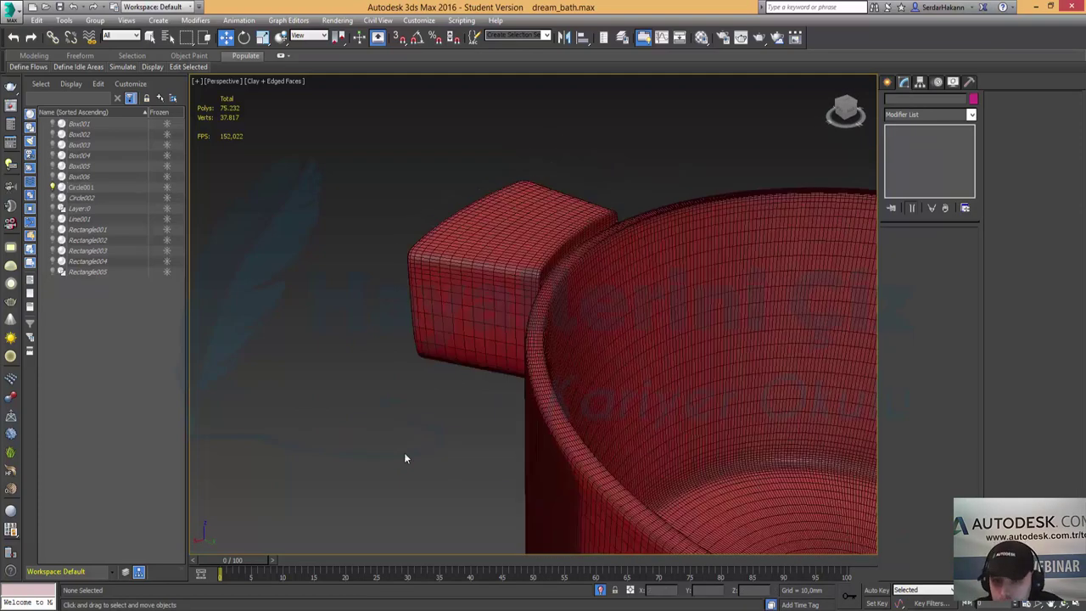
key("F4")
mouse_move(538, 340)
middle_mouse_down("alt")
mouse_move(514, 352)
mouse_move(630, 313)
mouse_move(630, 252)
mouse_move(707, 271)
mouse_move(754, 330)
mouse_move(594, 381)
mouse_move(563, 332)
mouse_move(525, 344)
mouse_move(521, 311)
middle_mouse_up("alt")
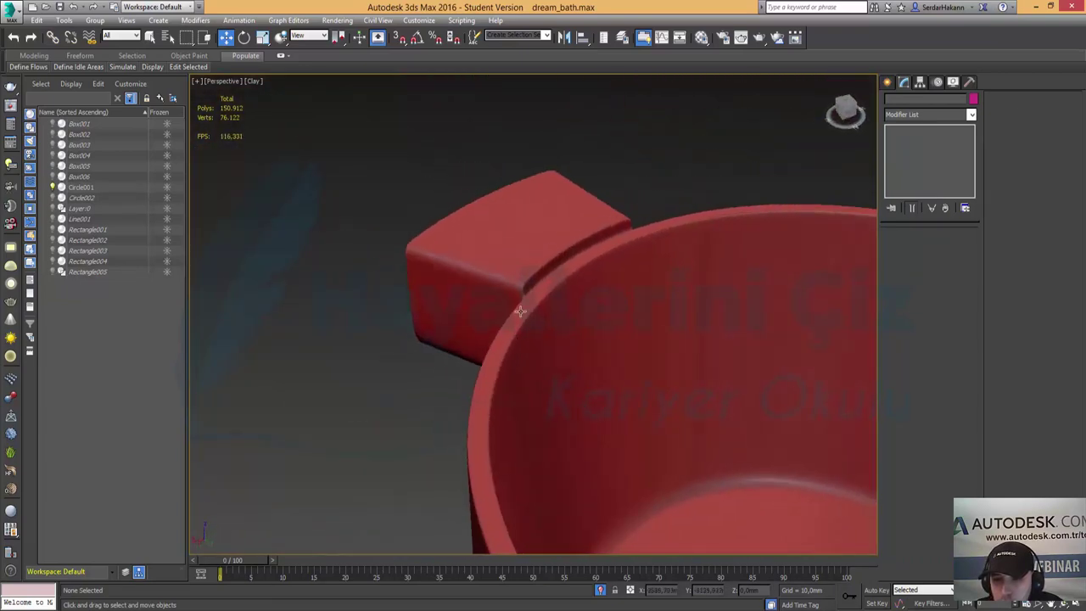
left_click(521, 311)
key("F4")
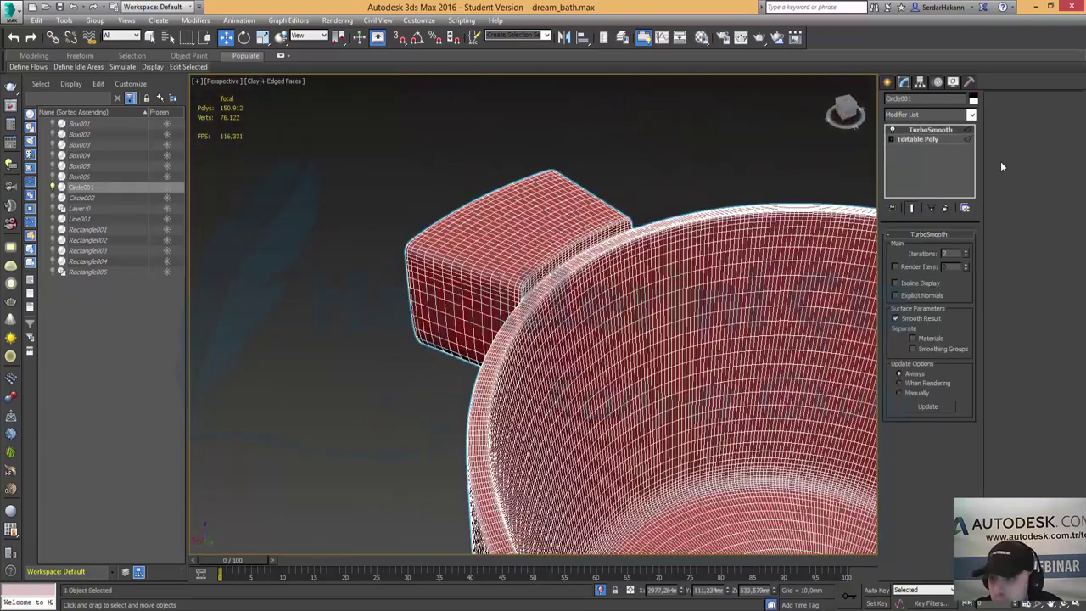
left_click(926, 138)
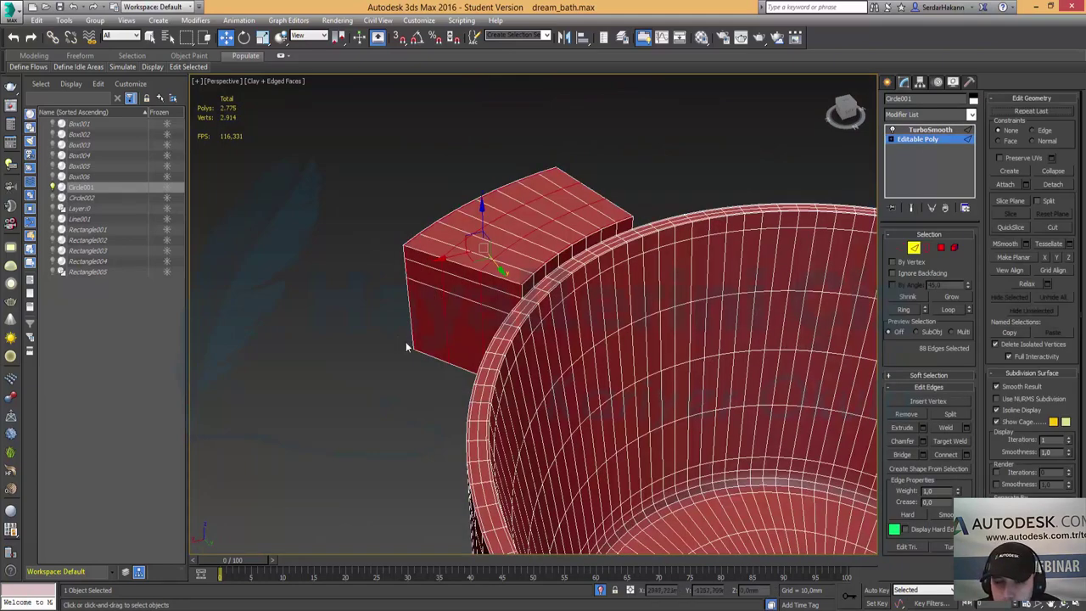
Add 3 connecting edges across the edge ring on the tab's top and preview the smoothing.
middle_click_drag(406, 346, 462, 357, "alt")
left_click(424, 383)
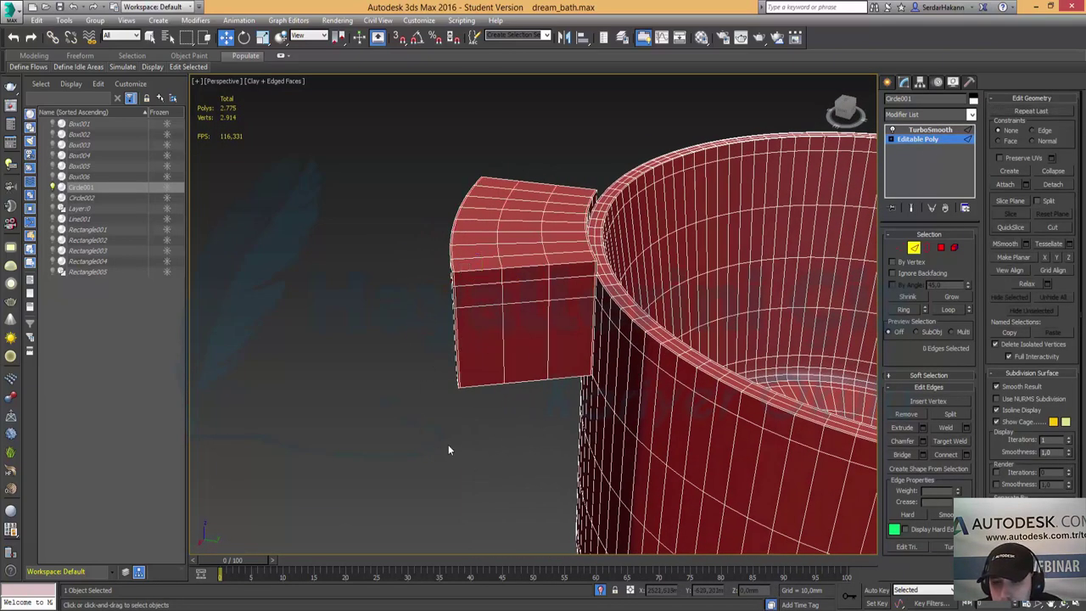
mouse_move(447, 445)
middle_mouse_down("alt")
mouse_move(452, 373)
mouse_move(473, 361)
mouse_move(457, 360)
middle_mouse_up("alt")
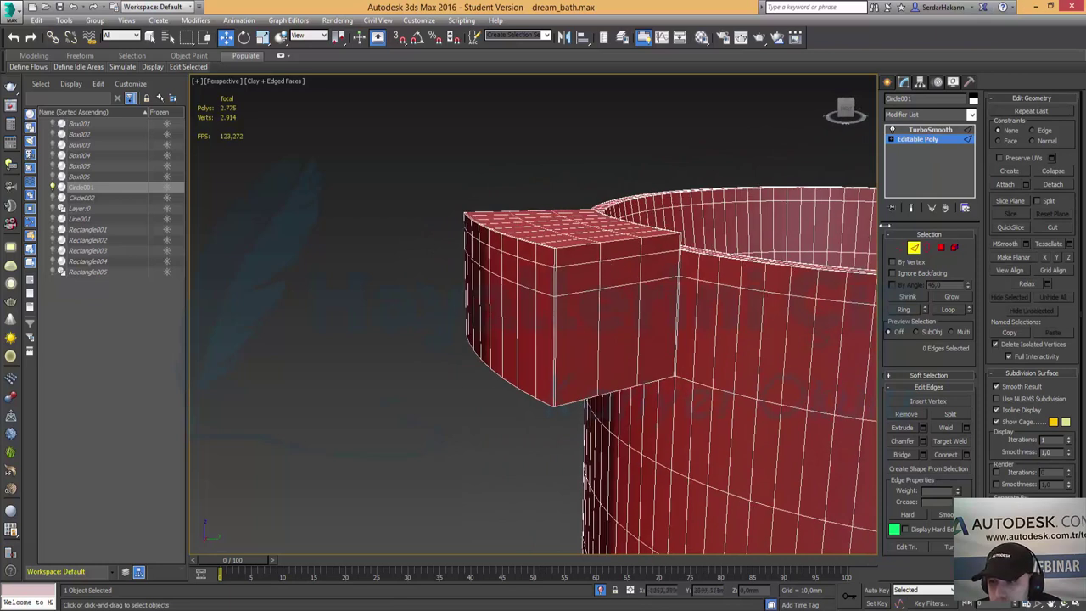
left_click(599, 254)
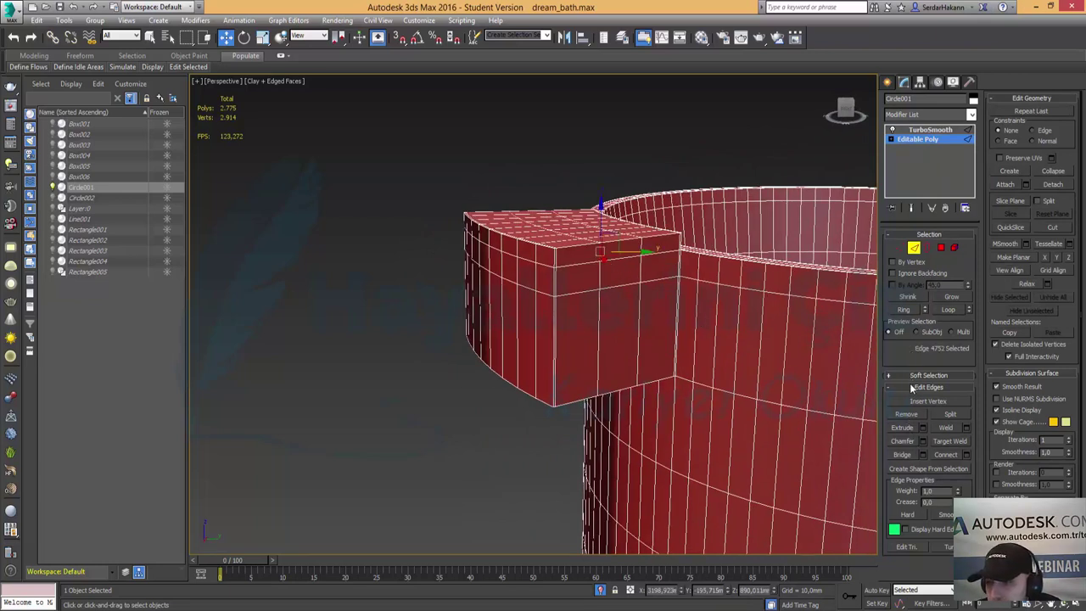
left_click(902, 310)
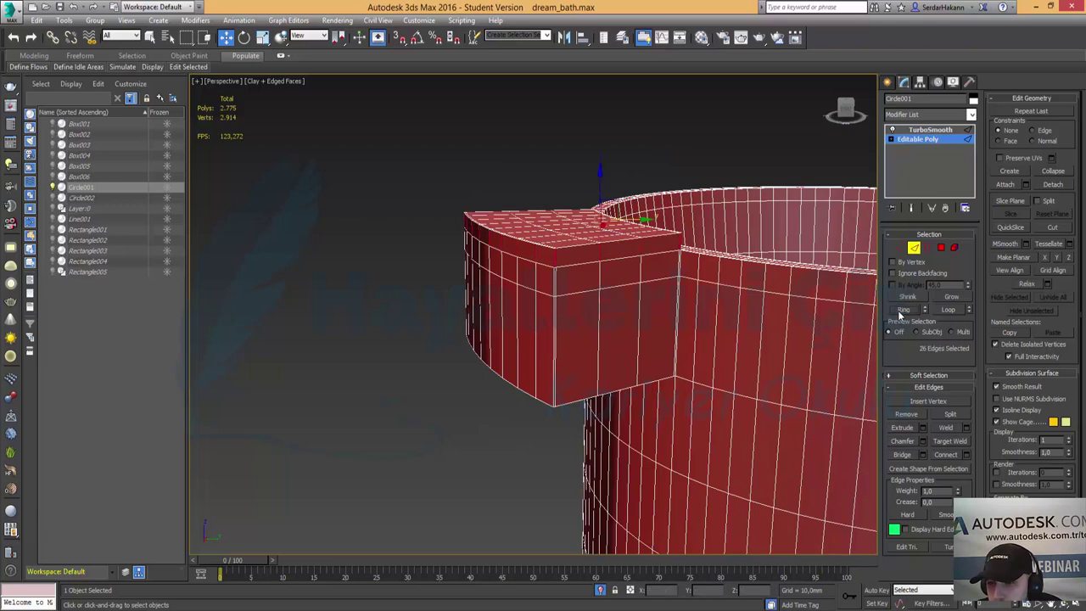
left_click(964, 456)
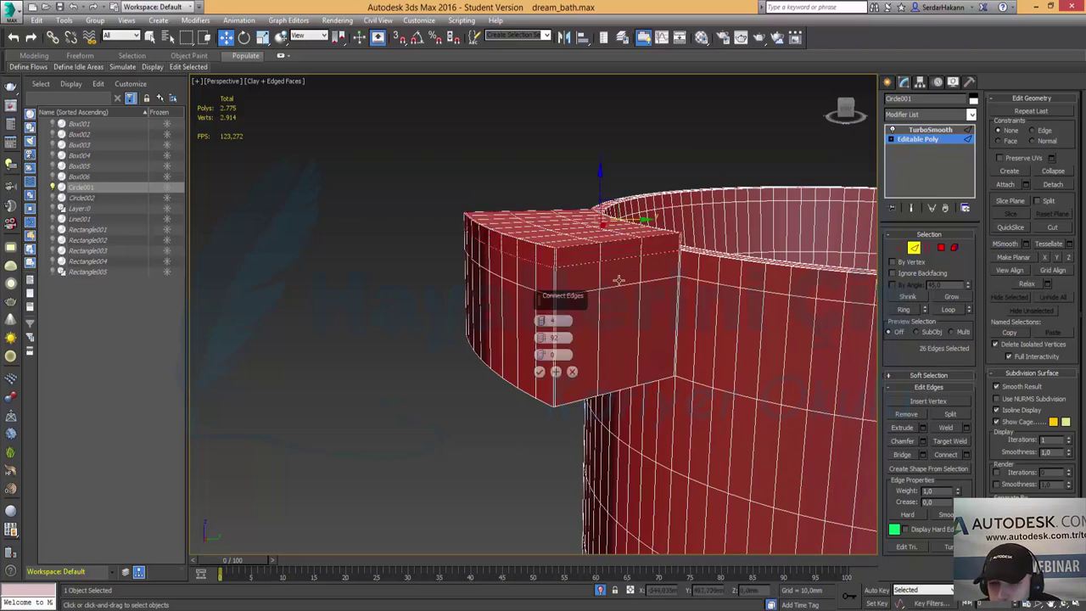
left_click(541, 325)
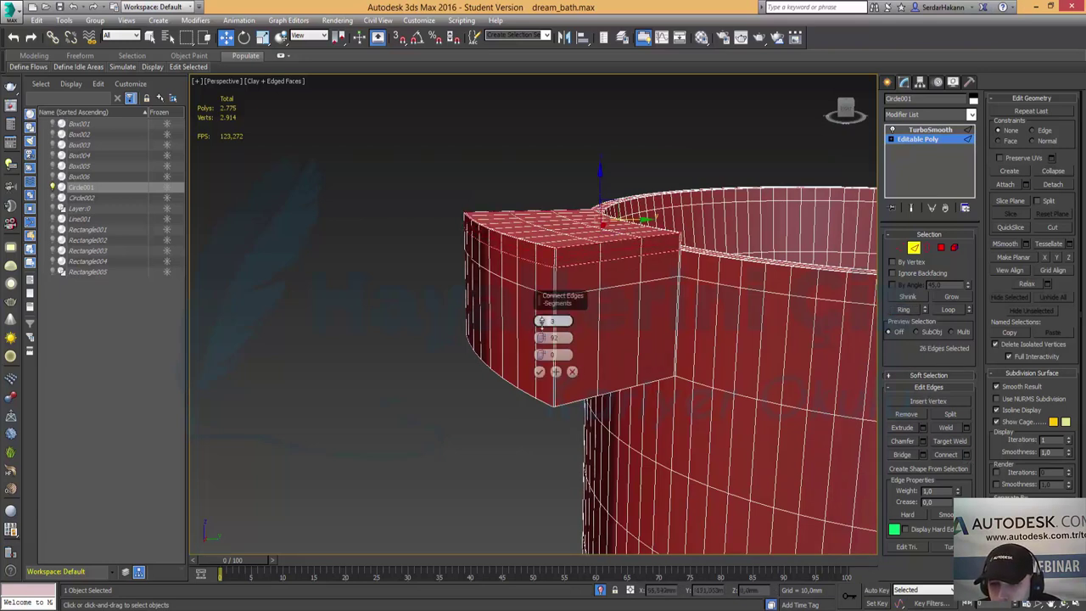
left_click(539, 372)
left_click(945, 131)
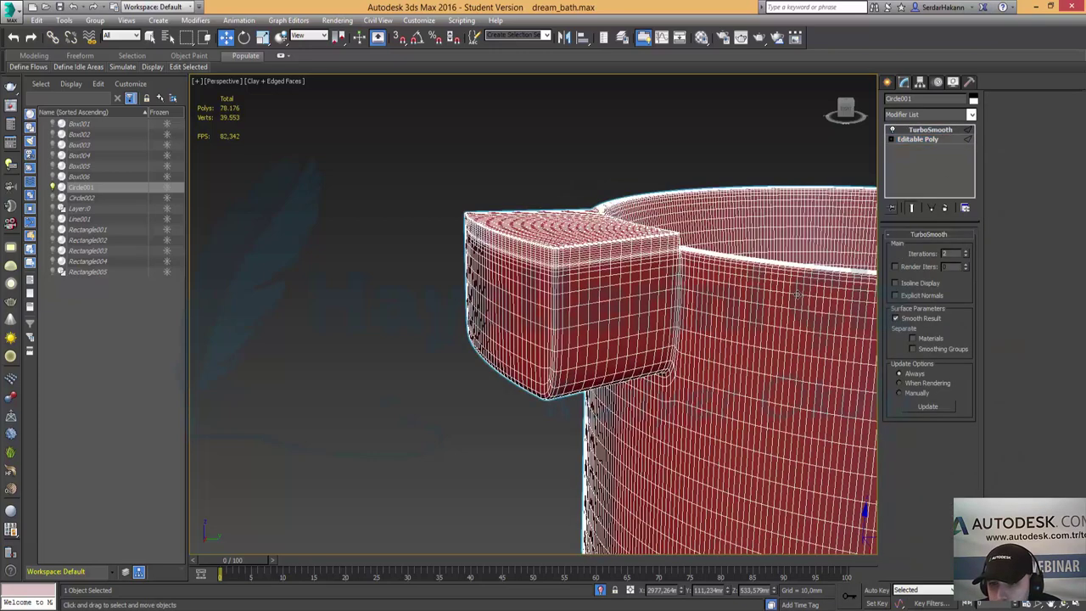
left_click(365, 349)
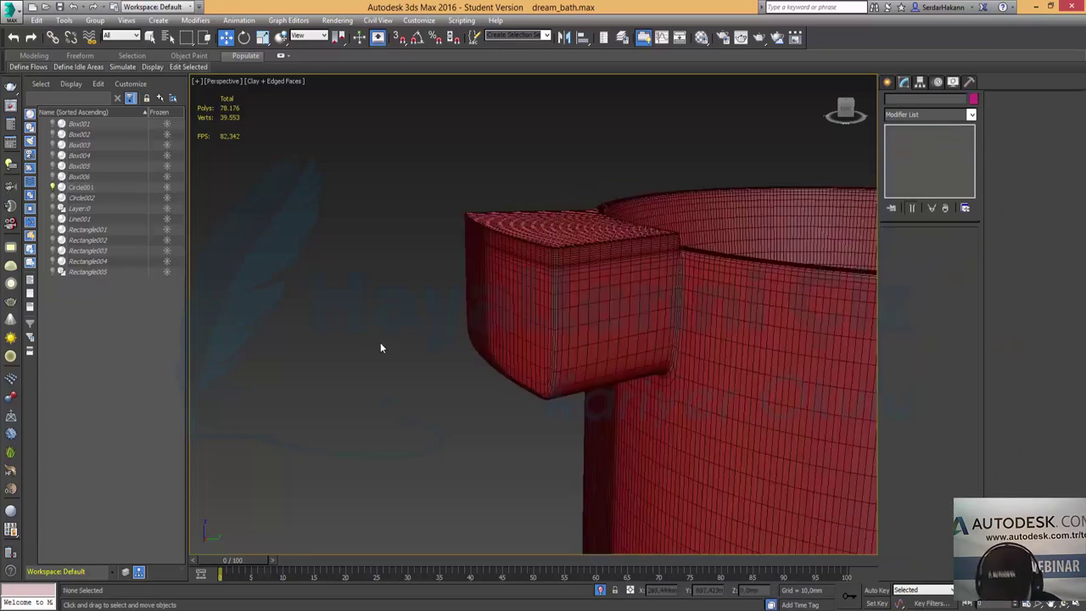
Hide wireframe edges, select the round basin and zoom in to look down into it.
key("F4")
middle_click_drag(563, 313, 681, 310, "alt")
left_click(856, 306)
key("z")
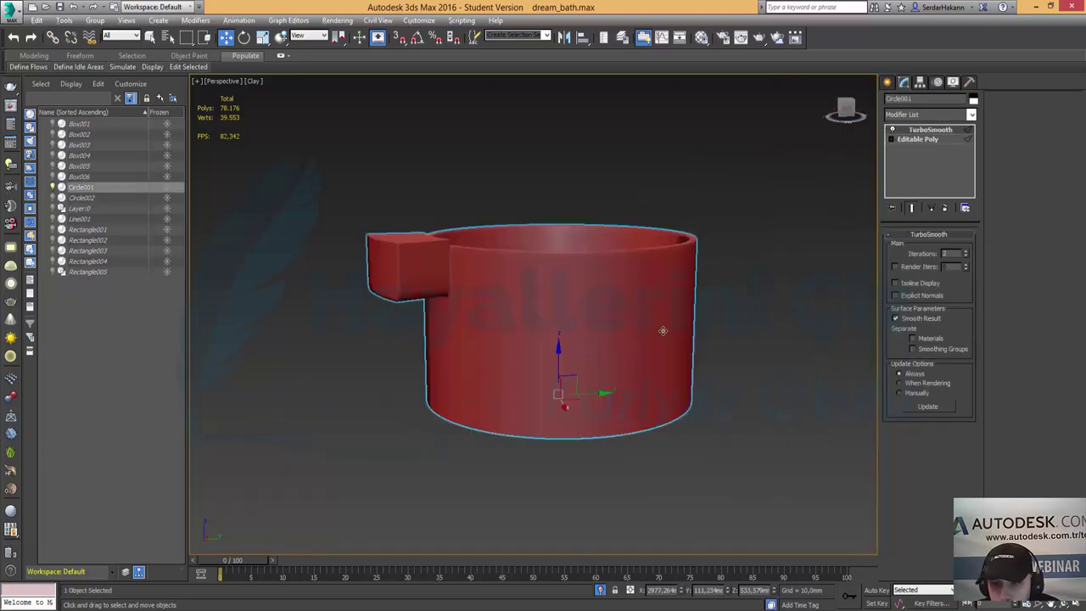
mouse_move(479, 288)
middle_mouse_down("alt")
mouse_move(468, 302)
mouse_move(572, 394)
middle_mouse_up("alt")
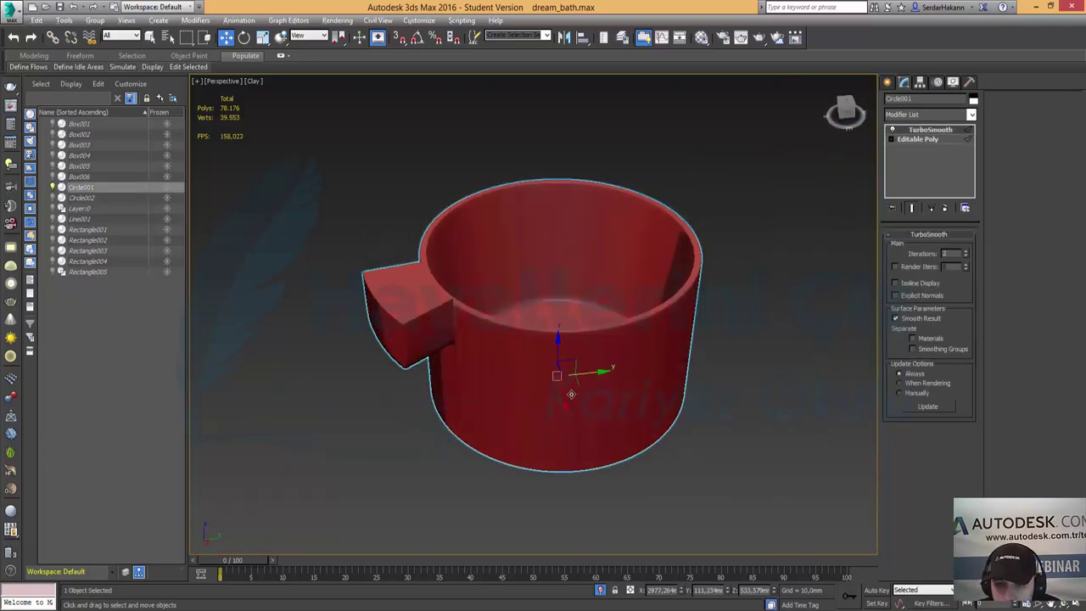
scroll(427, 365, "up", 3)
scroll(427, 365, "up", 3)
Orbit around the basin's back tab, then End Isolate to show the whole scene.
mouse_move(421, 359)
middle_mouse_down("alt")
mouse_move(429, 341)
mouse_move(444, 350)
mouse_move(409, 357)
mouse_move(357, 344)
middle_mouse_up("alt")
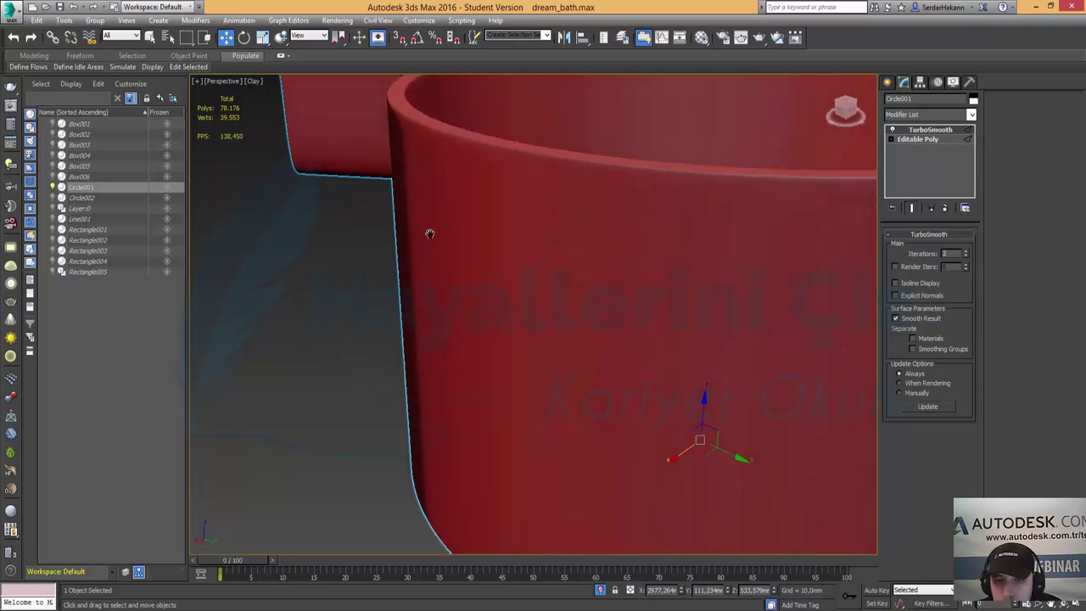
middle_click_drag(429, 233, 592, 397, "alt")
mouse_move(499, 366)
middle_mouse_down("alt")
mouse_move(546, 353)
mouse_move(542, 322)
mouse_move(571, 300)
mouse_move(610, 326)
mouse_move(458, 368)
mouse_move(484, 371)
middle_mouse_up("alt")
mouse_move(644, 327)
middle_mouse_down("alt")
mouse_move(472, 381)
mouse_move(509, 364)
mouse_move(480, 347)
mouse_move(516, 366)
mouse_move(495, 363)
mouse_move(562, 387)
mouse_move(629, 460)
mouse_move(736, 390)
mouse_move(606, 351)
middle_mouse_up("alt")
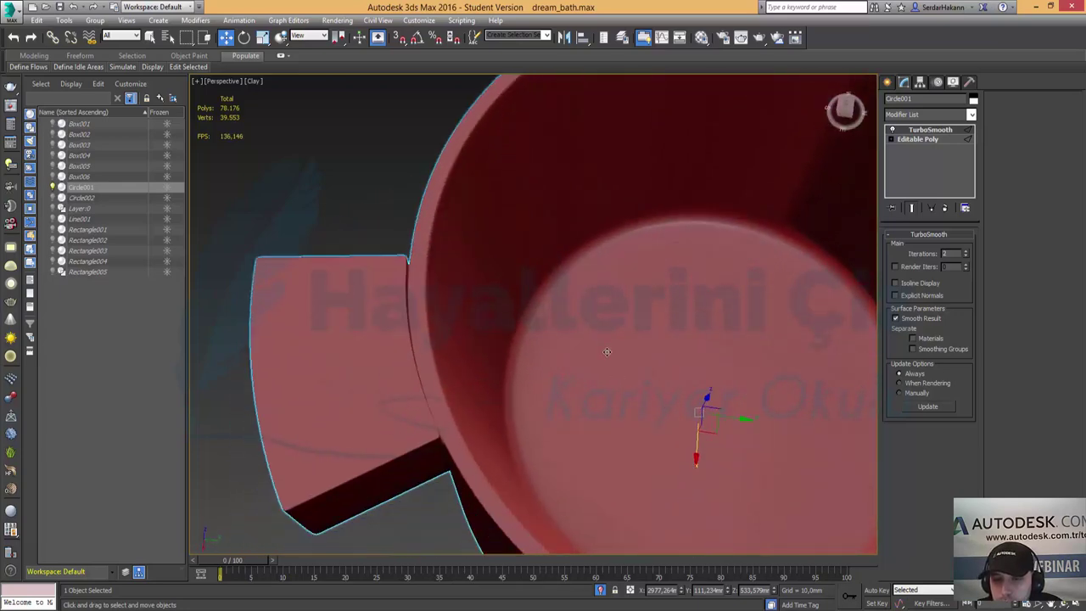
right_click(606, 348)
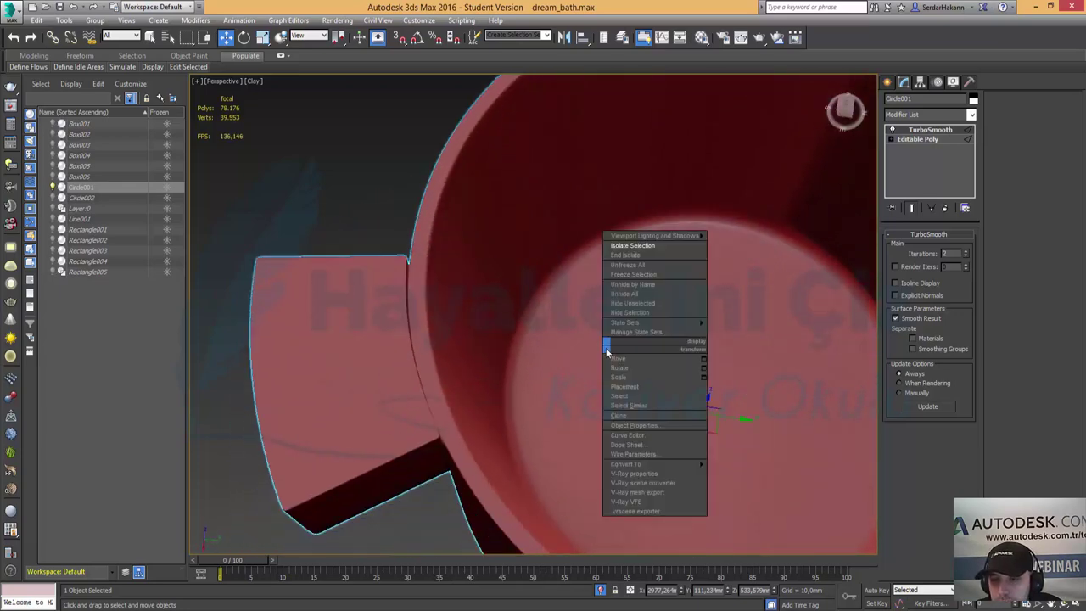
left_click(636, 252)
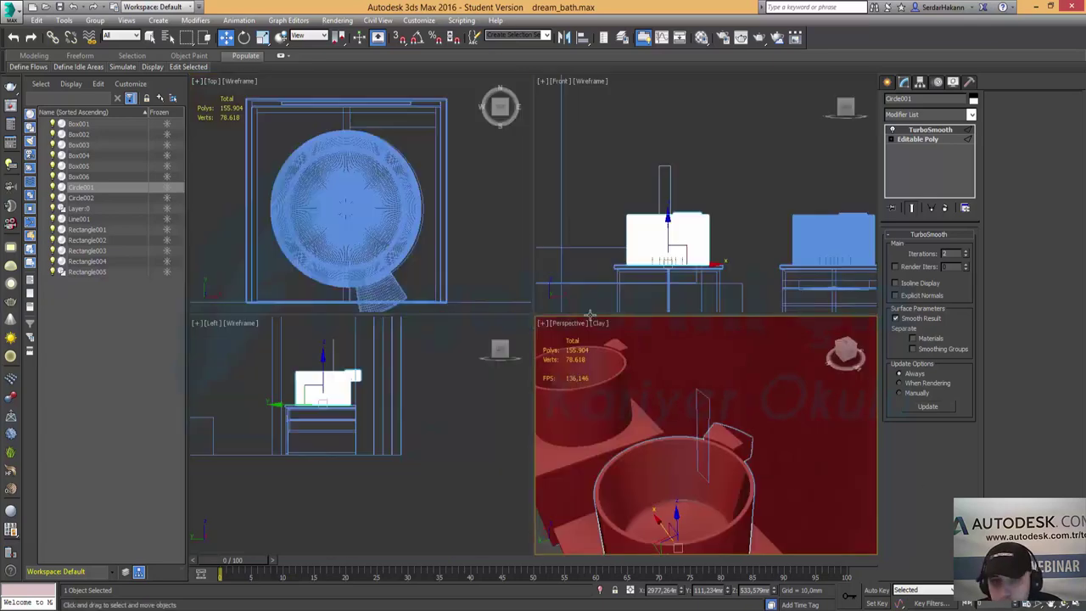
Maximize the Top view and rotate the right-hand basin until its tab points straight down.
key("alt+w")
right_click(398, 178)
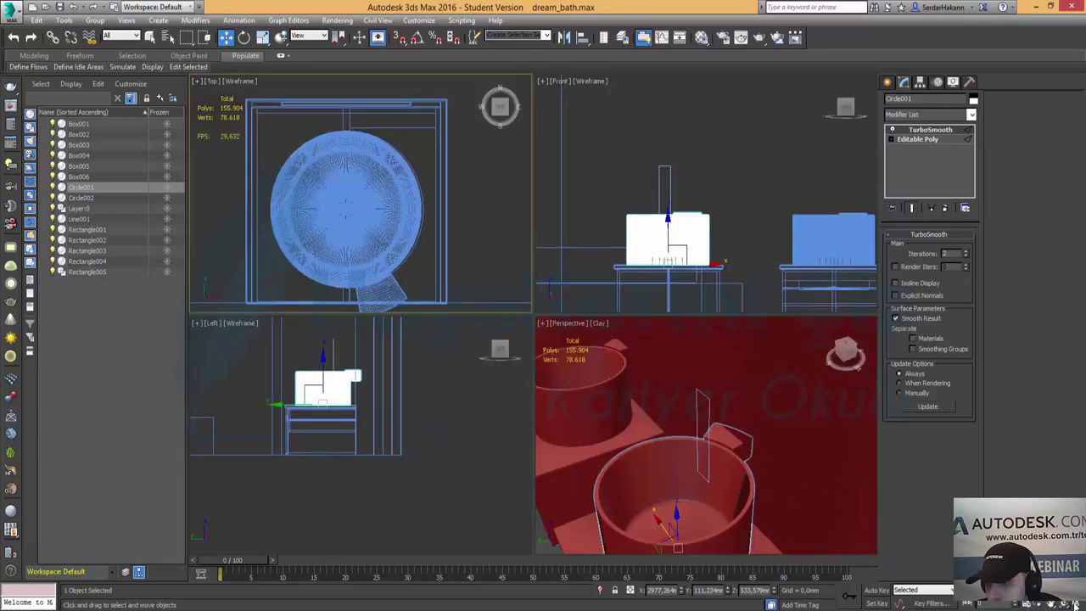
key("alt+w")
middle_click_drag(513, 326, 496, 247)
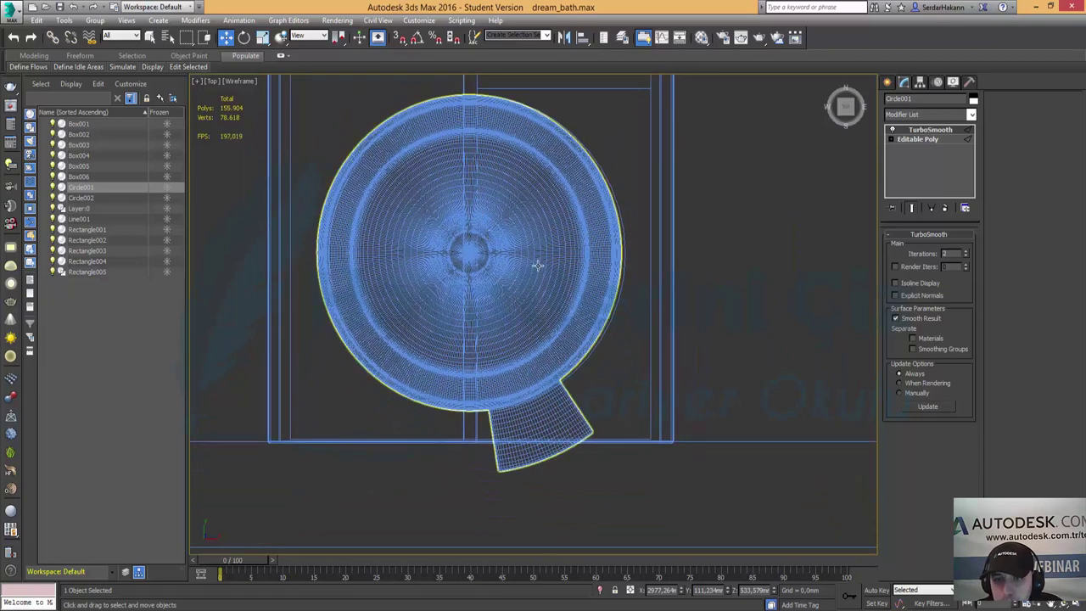
left_click(243, 37)
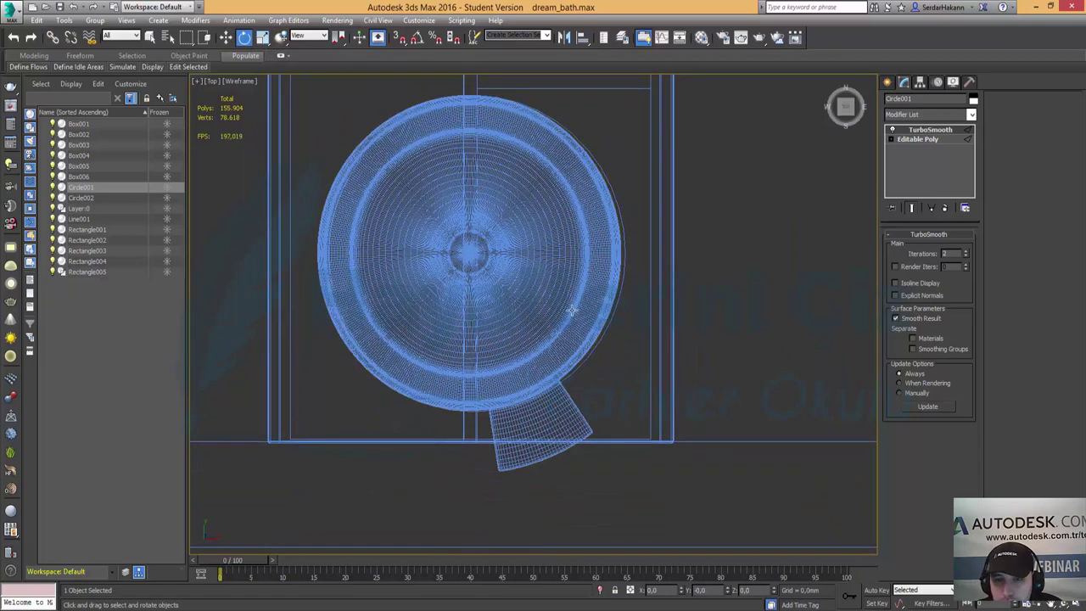
left_click(496, 247)
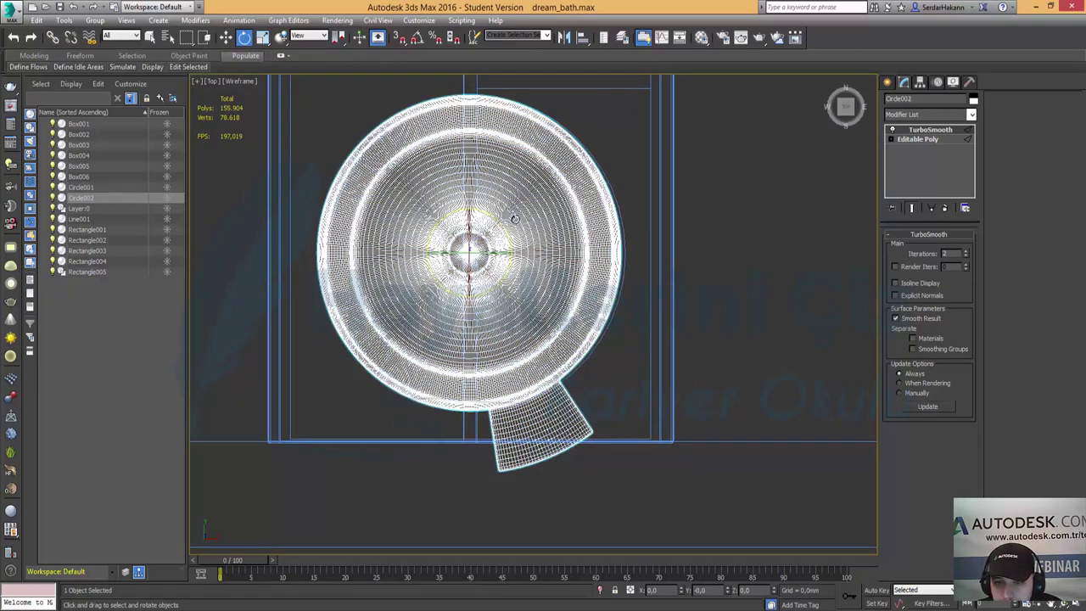
mouse_move(514, 219)
left_mouse_down()
mouse_move(530, 246)
mouse_move(534, 236)
left_mouse_up()
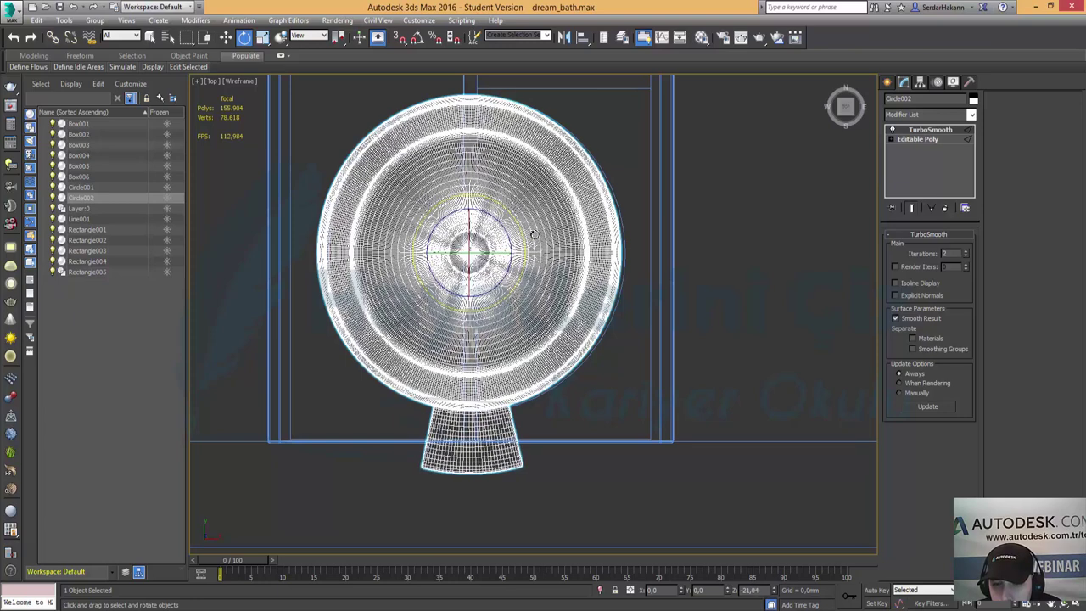
Zoom out to show both basins and select the left-hand basin with the Move tool.
scroll(556, 261, "down", 4)
scroll(547, 275, "down", 1)
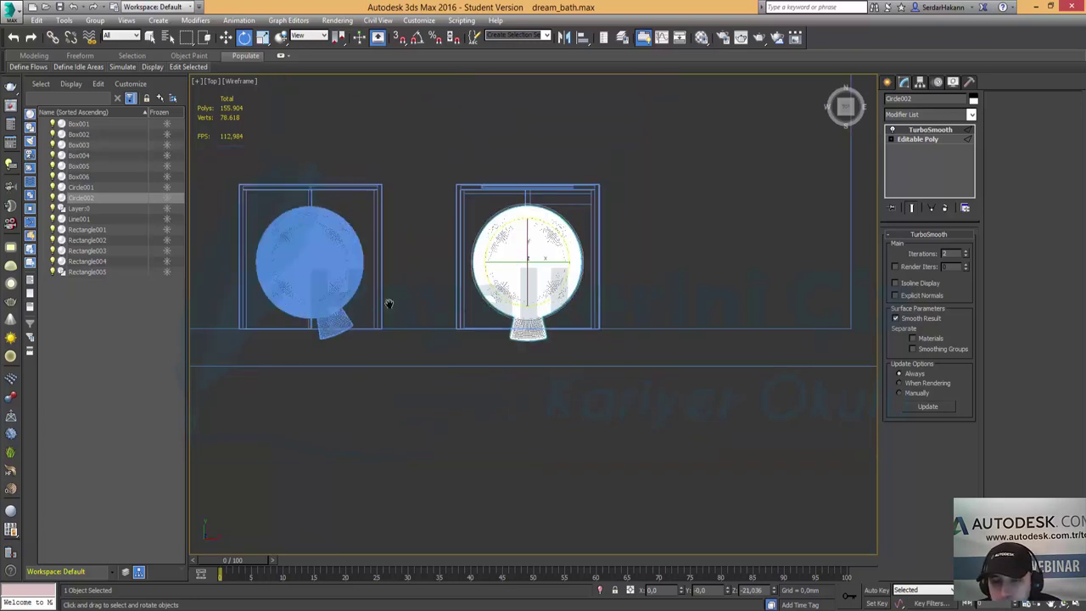
middle_click_drag(388, 303, 487, 320)
key("w")
left_click(431, 299)
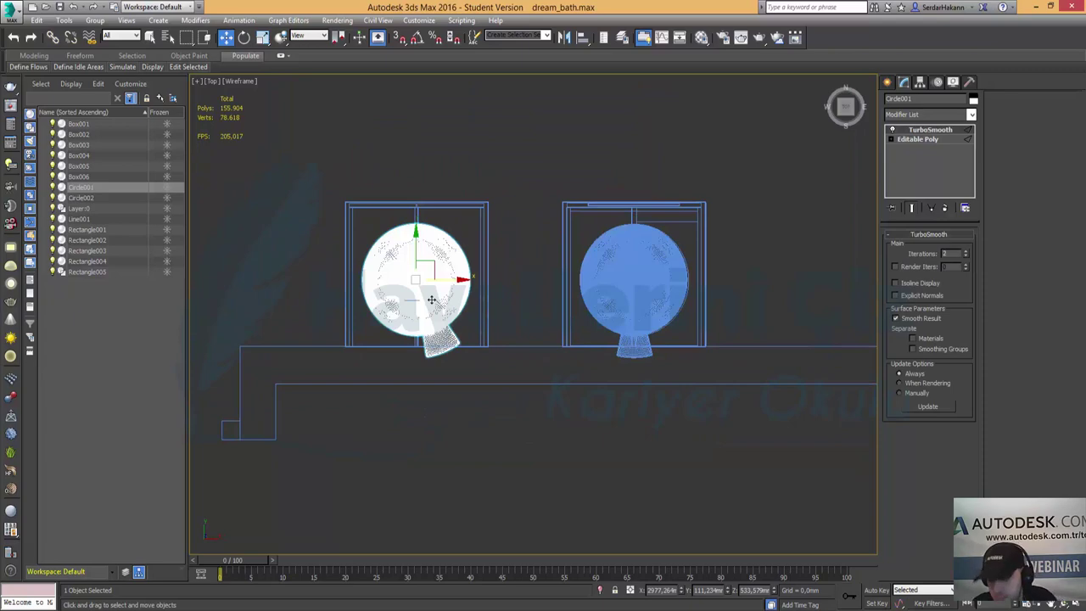
Delete the crooked left basin and select the remaining right-hand basin.
key("Delete")
scroll(705, 297, "up", 5)
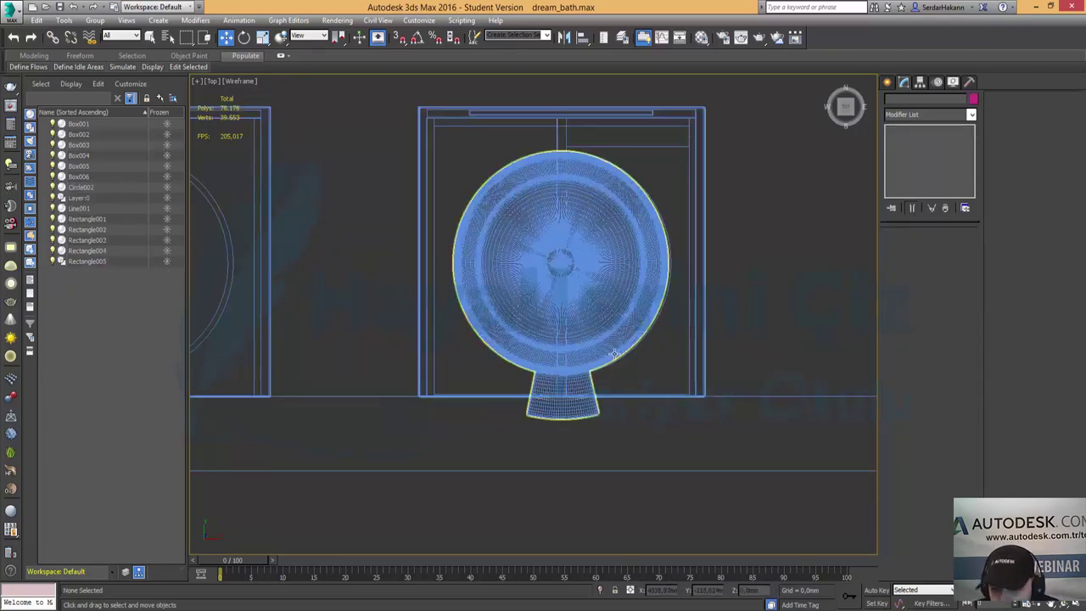
left_click(609, 296)
scroll(608, 296, "up", 2)
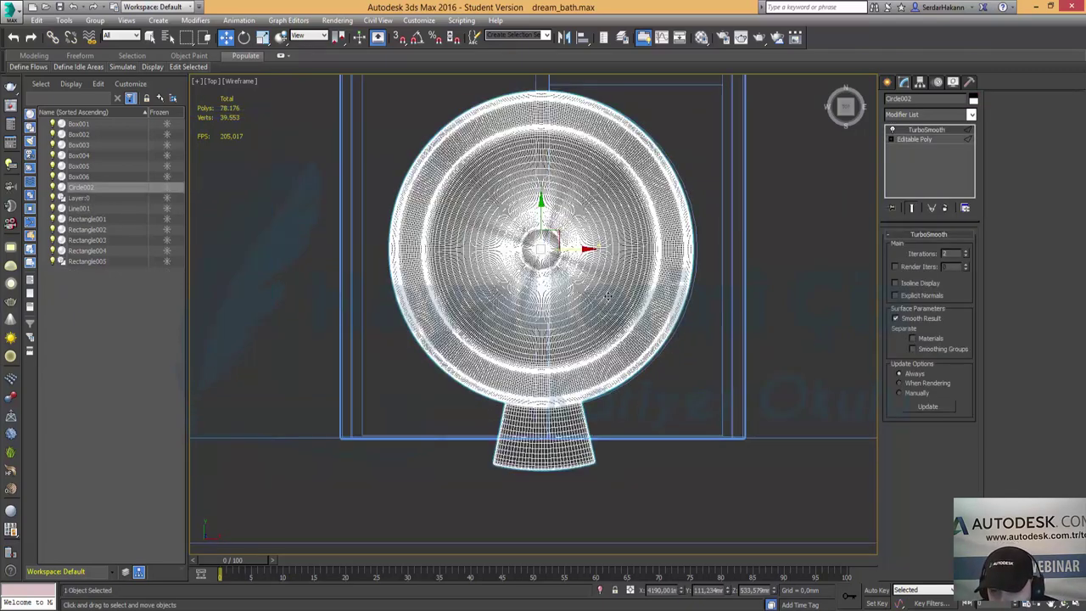
scroll(607, 295, "up", 1)
scroll(612, 313, "down", 1)
scroll(621, 279, "down", 1)
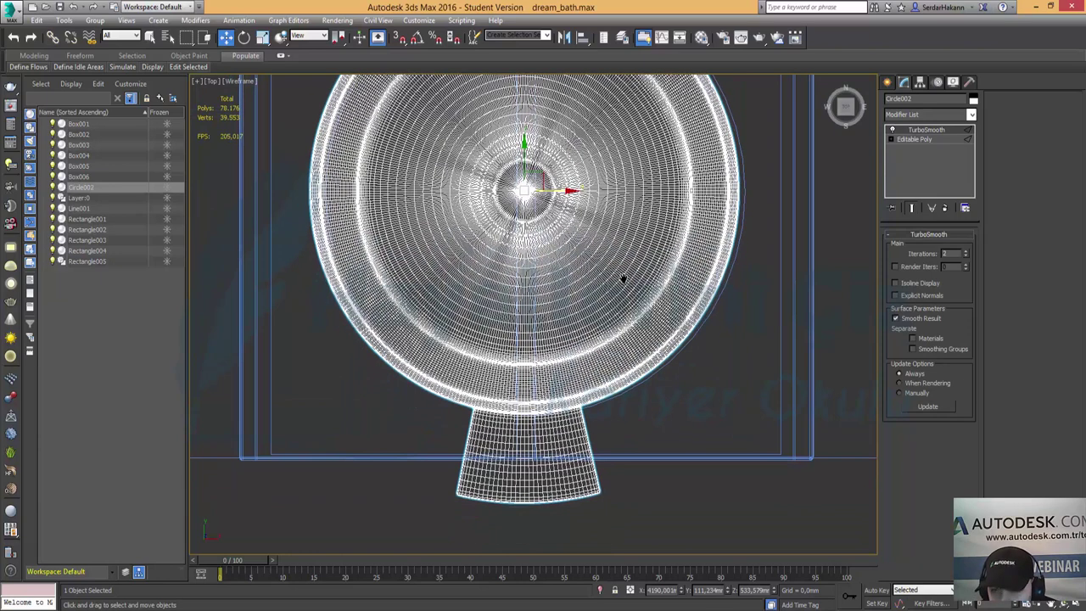
scroll(622, 280, "down", 1)
scroll(622, 281, "down", 2)
scroll(608, 285, "down", 1)
scroll(648, 349, "down", 1)
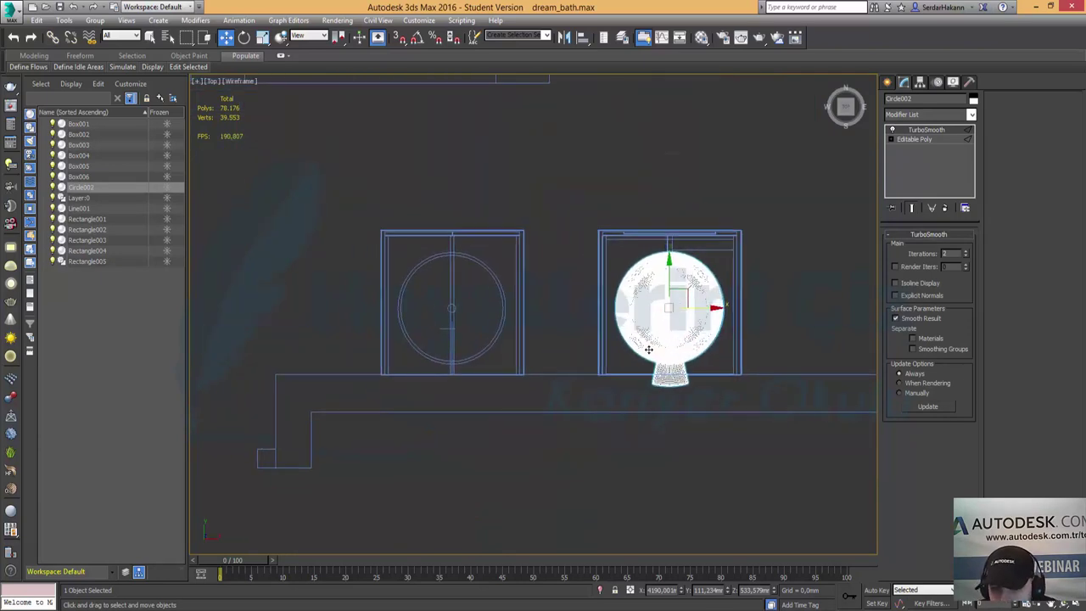
Shift-copy the basin to the left cabinet as an Instance, then move both basins up.
left_click_drag(704, 307, 488, 321, "shift")
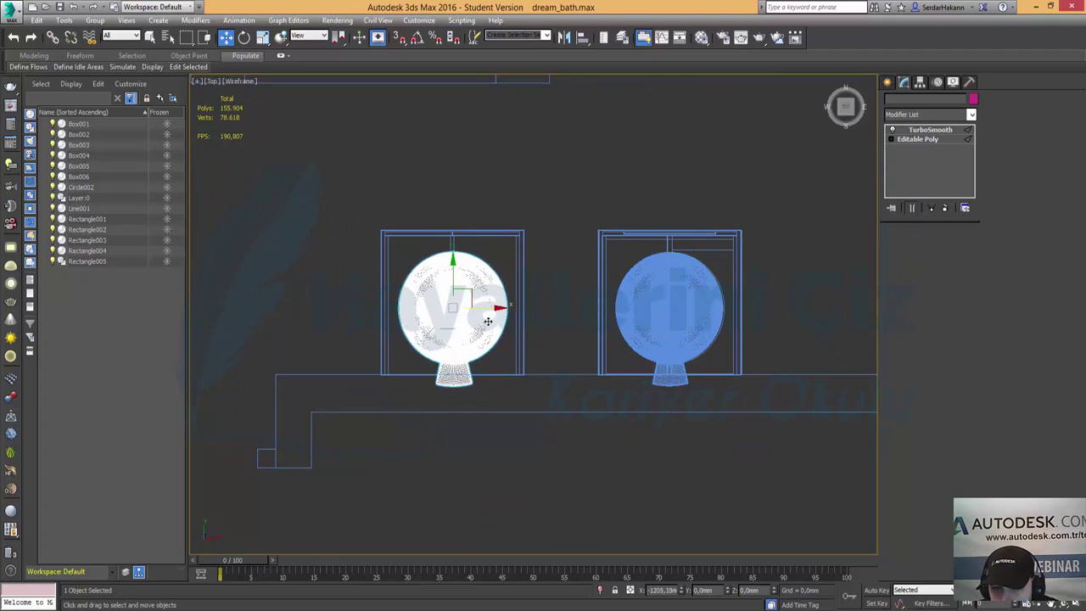
left_click(544, 361)
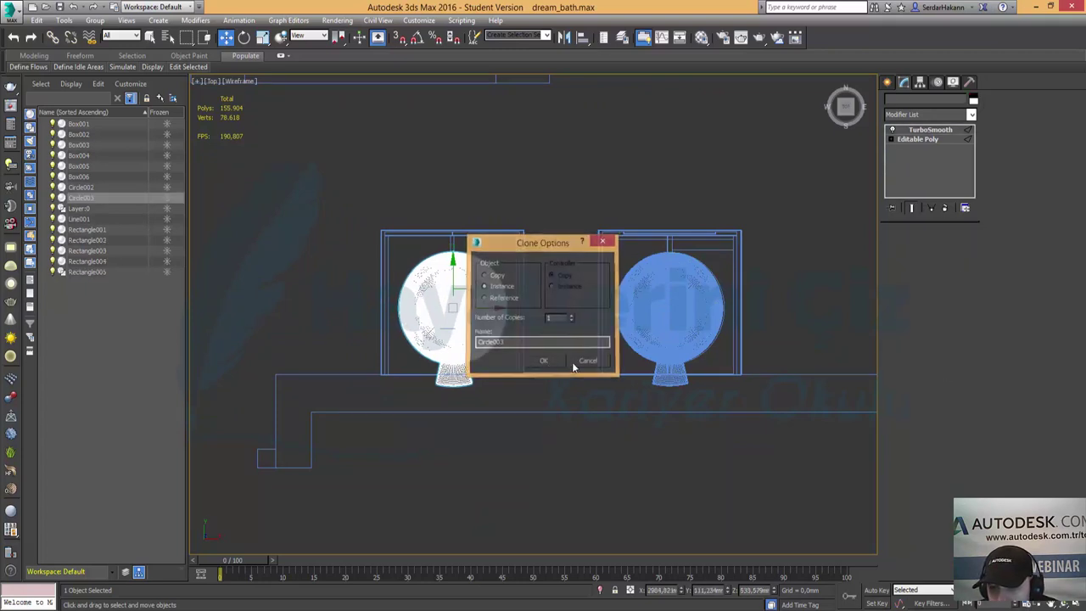
left_click(675, 318, "ctrl")
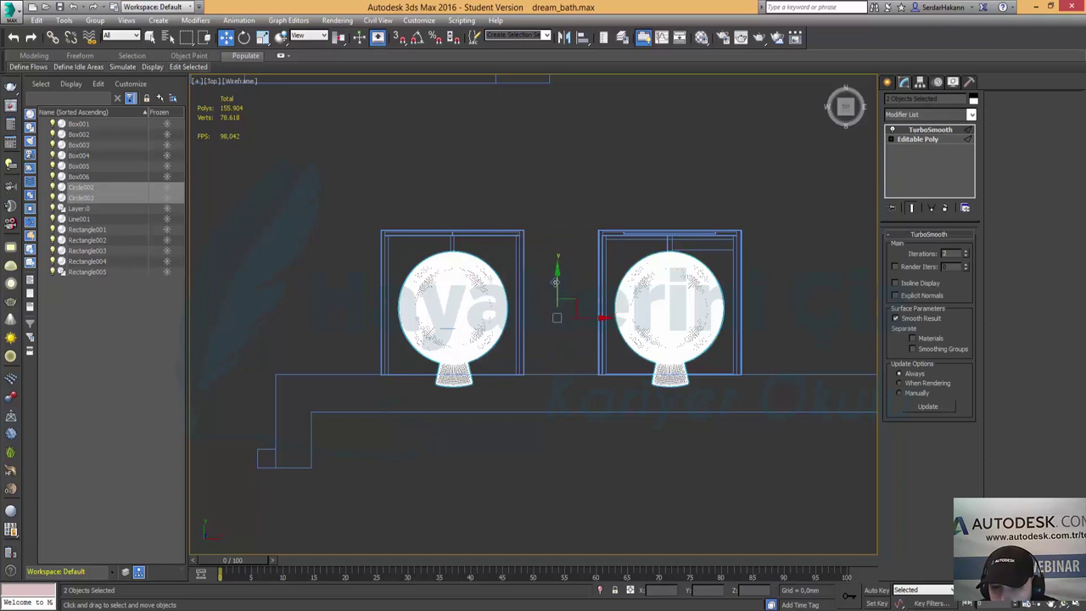
left_click_drag(556, 282, 553, 266)
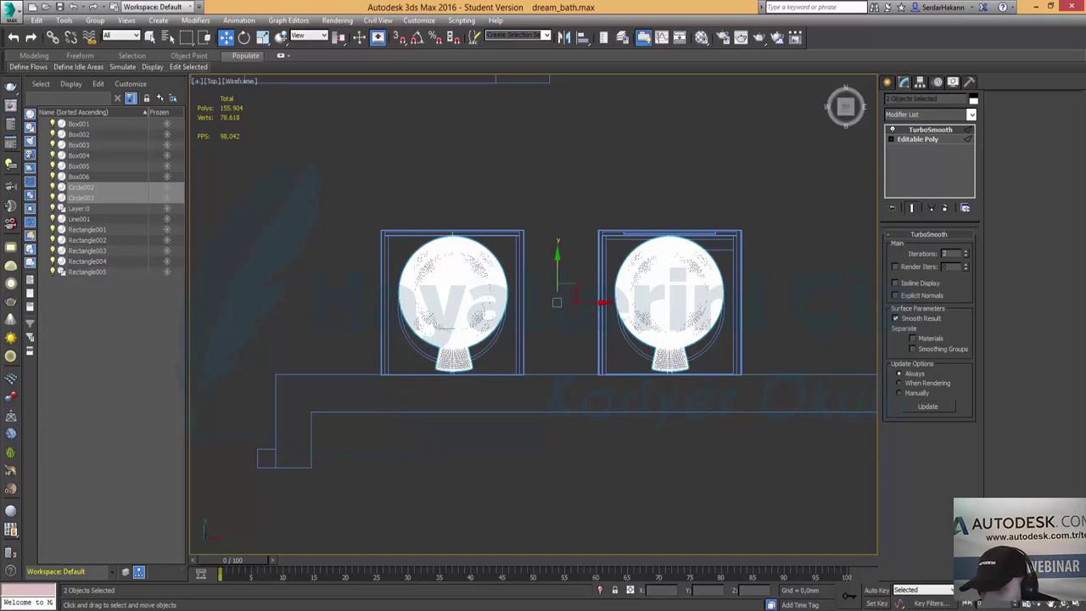
Check both sinks from a level front angle in maximized Perspective and save the scene.
key("alt+w")
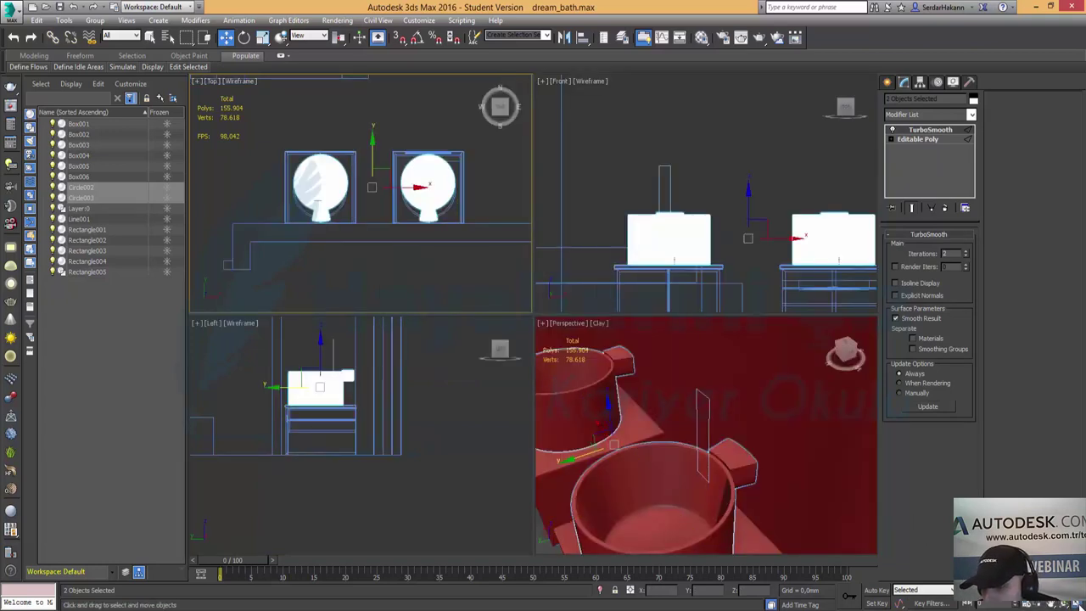
key("alt+w")
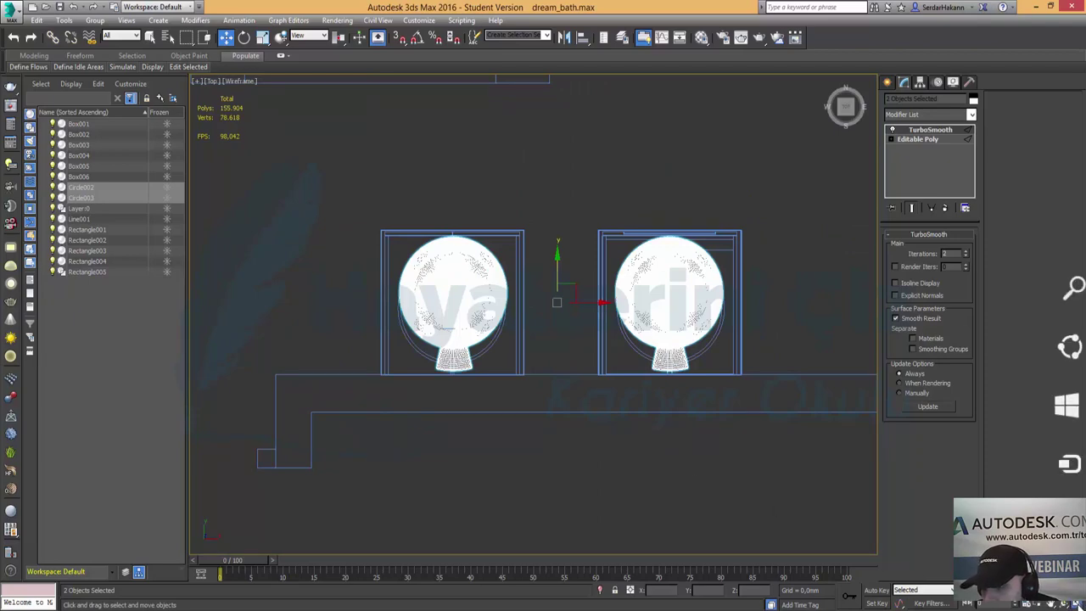
key("alt+w")
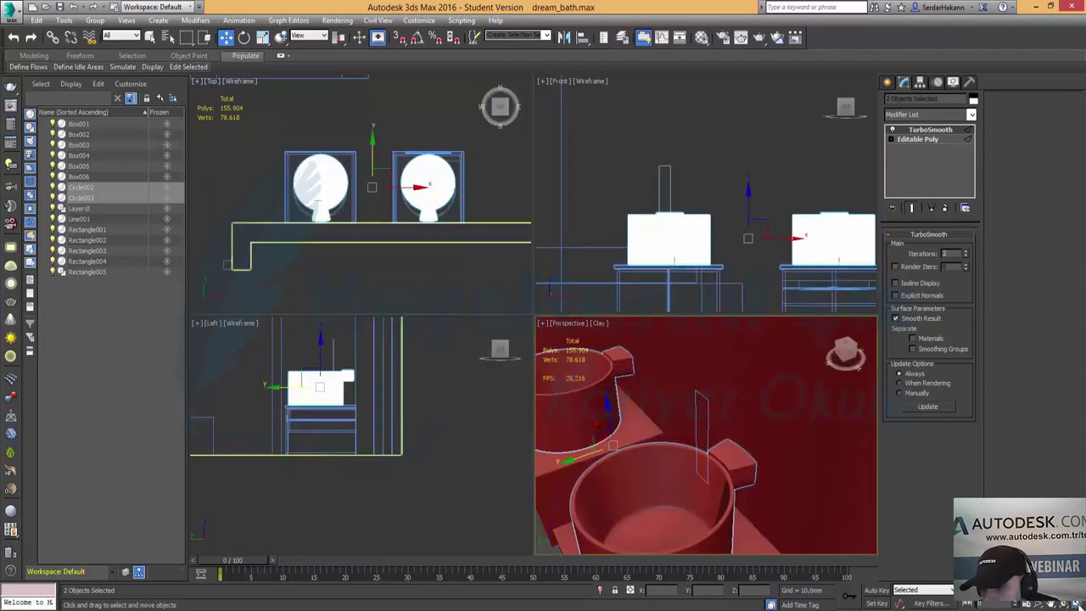
key("alt+w")
middle_click_drag(693, 456, 715, 427)
middle_click_drag(696, 431, 571, 429, "alt")
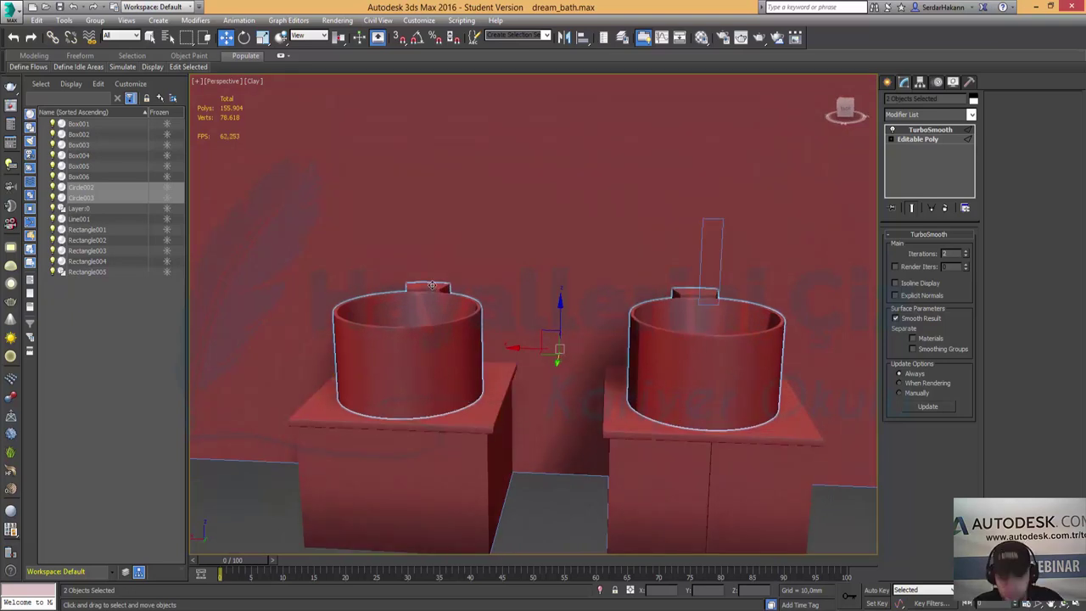
key("ctrl+s")
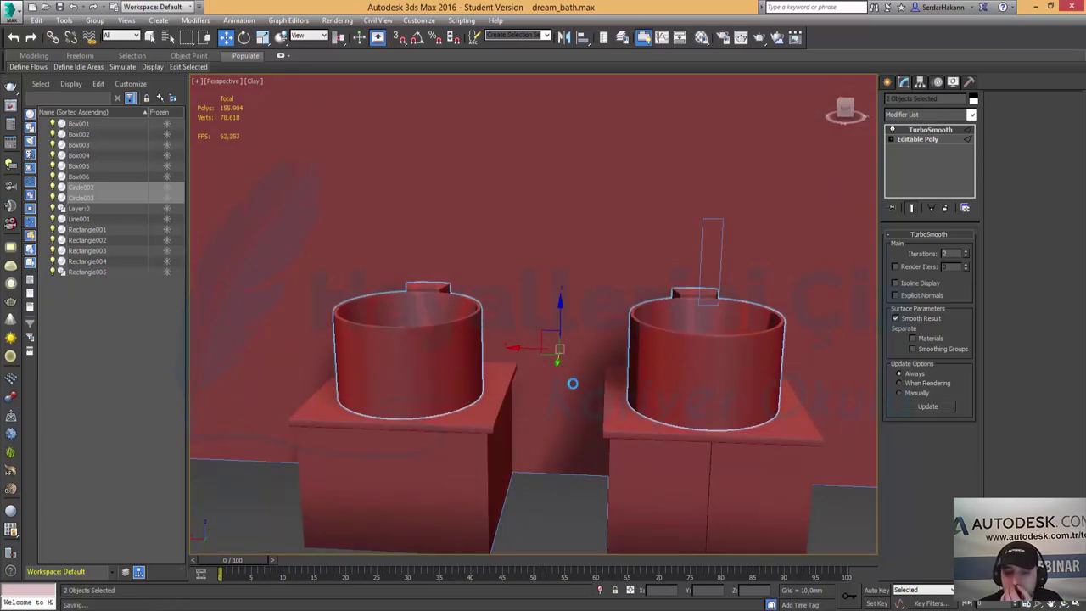
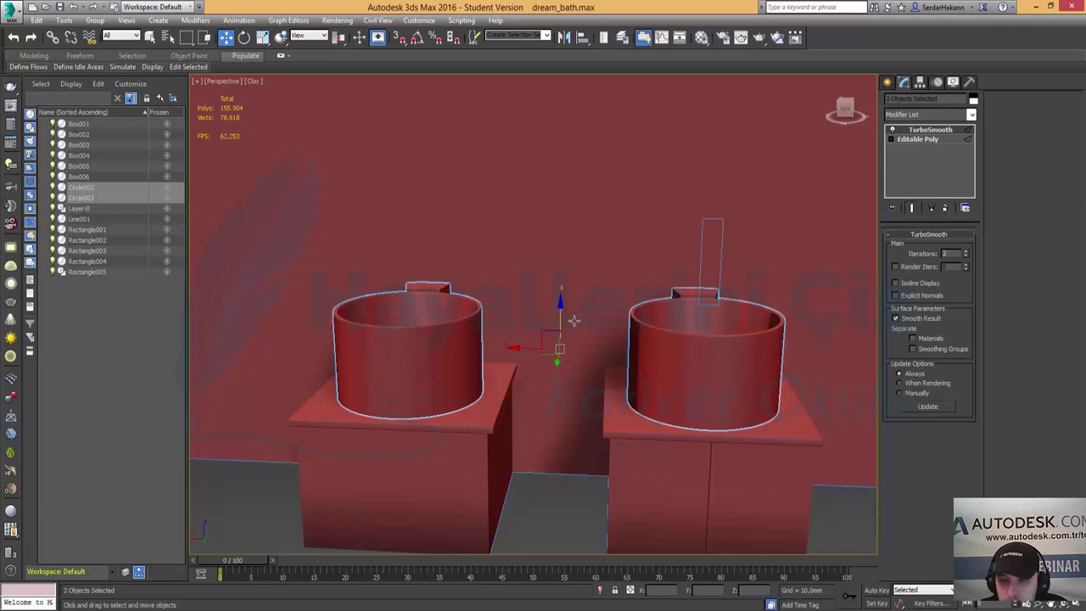
Select the left basin Circle002 and isolate it from the rest of the scene.
middle_click_drag(574, 321, 559, 356, "alt")
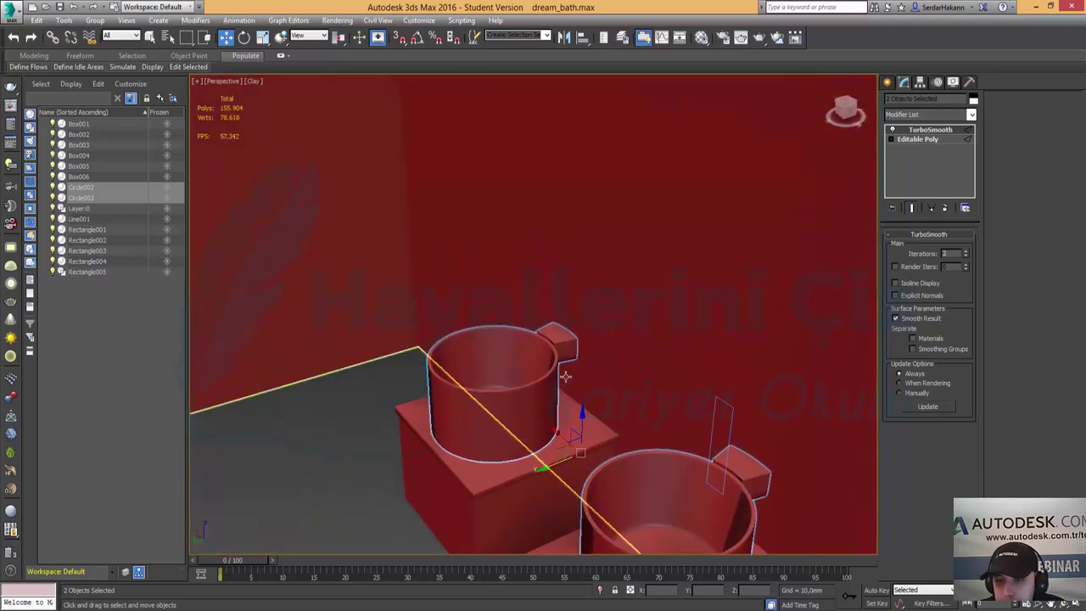
scroll(559, 356, "up", 2)
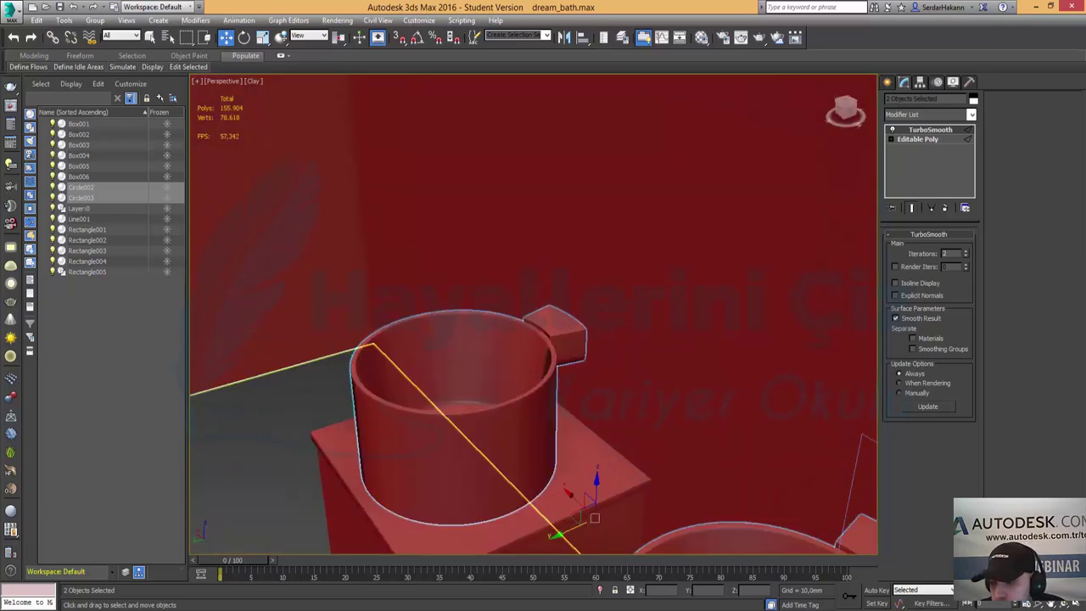
key("alt+w")
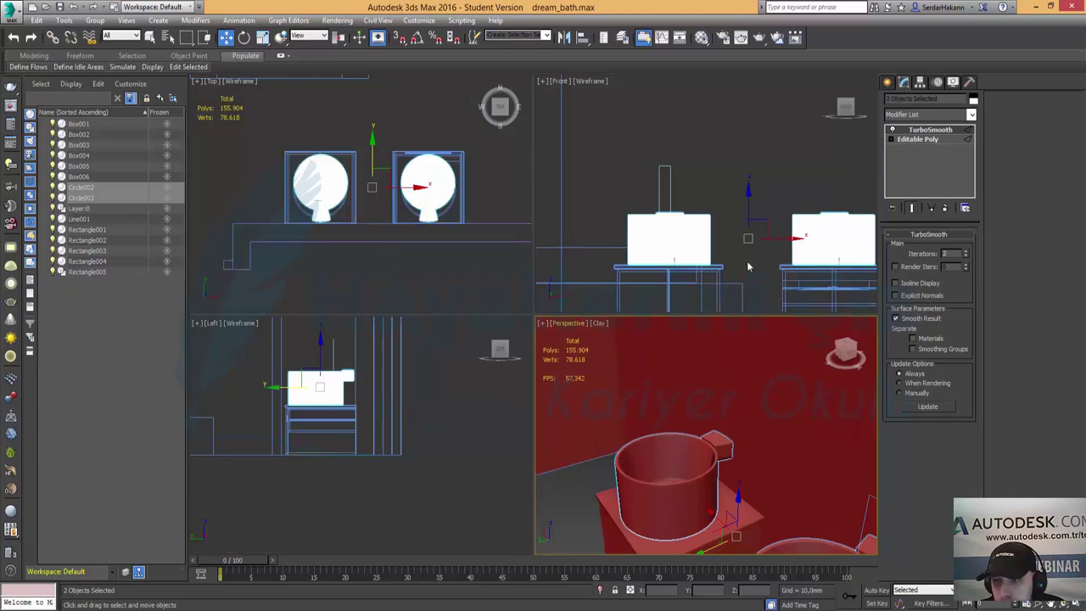
left_click(589, 491)
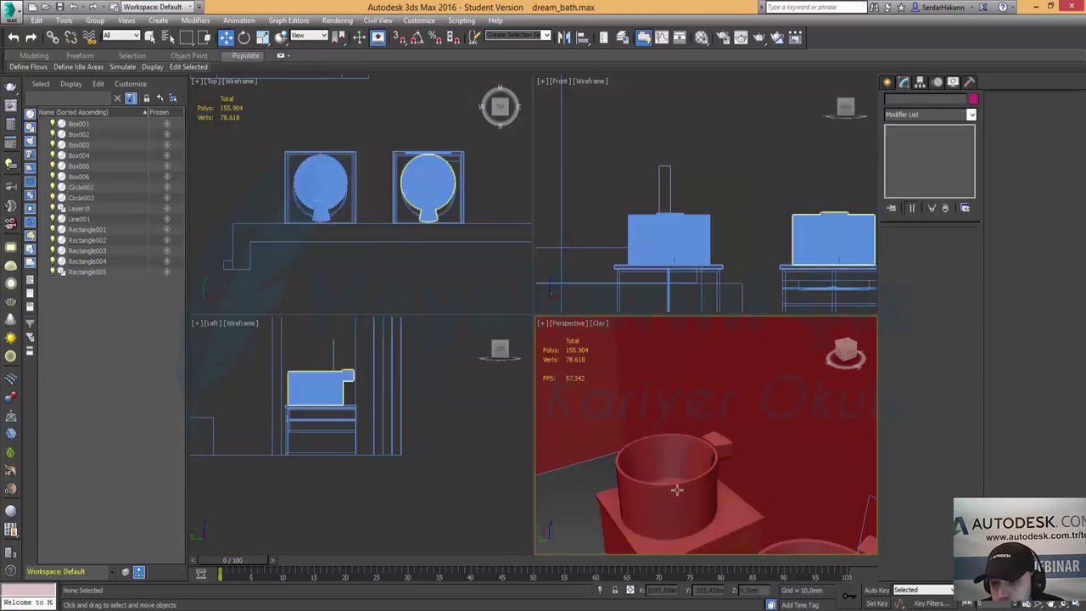
left_click(677, 490)
right_click(677, 491)
left_click(717, 343)
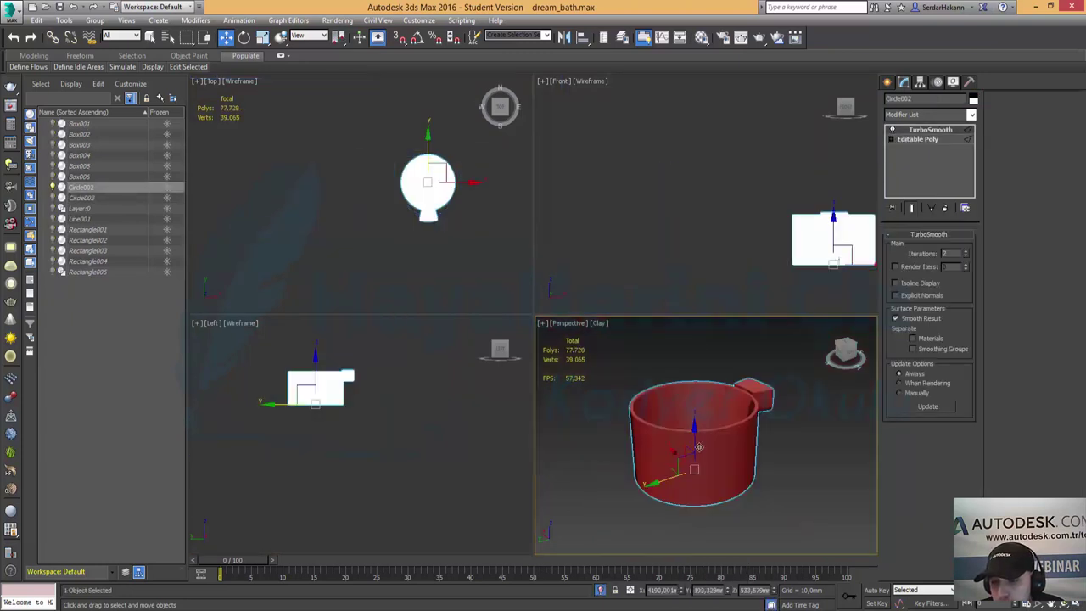
Maximize the Top viewport and zoom in on the isolated basin.
left_click(776, 507)
left_click(480, 252)
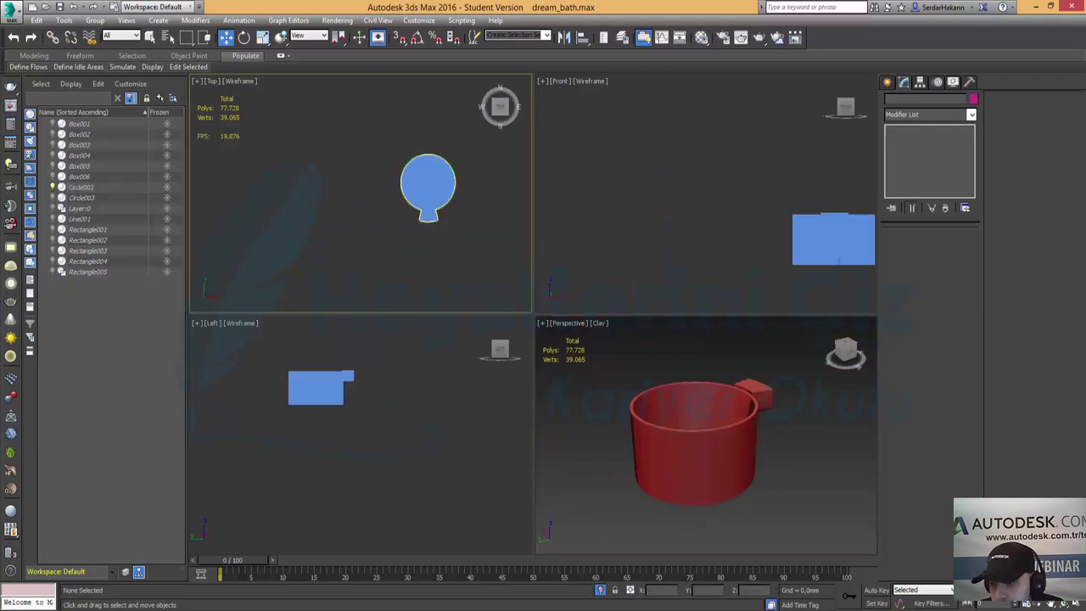
key("alt+w")
middle_click_drag(750, 341, 549, 356)
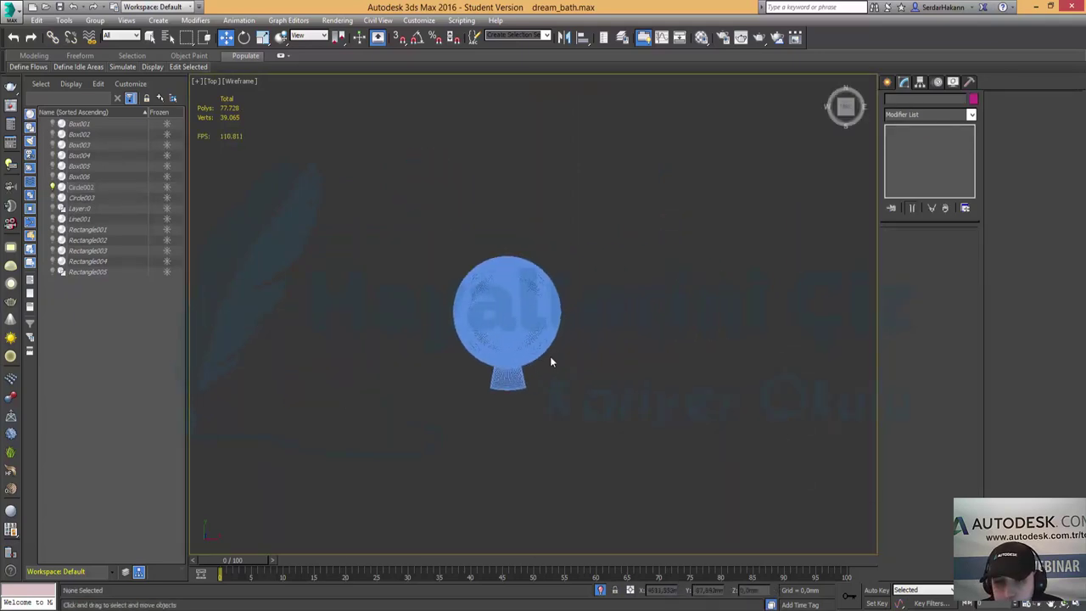
scroll(504, 392, "up", 2)
scroll(504, 392, "up", 3)
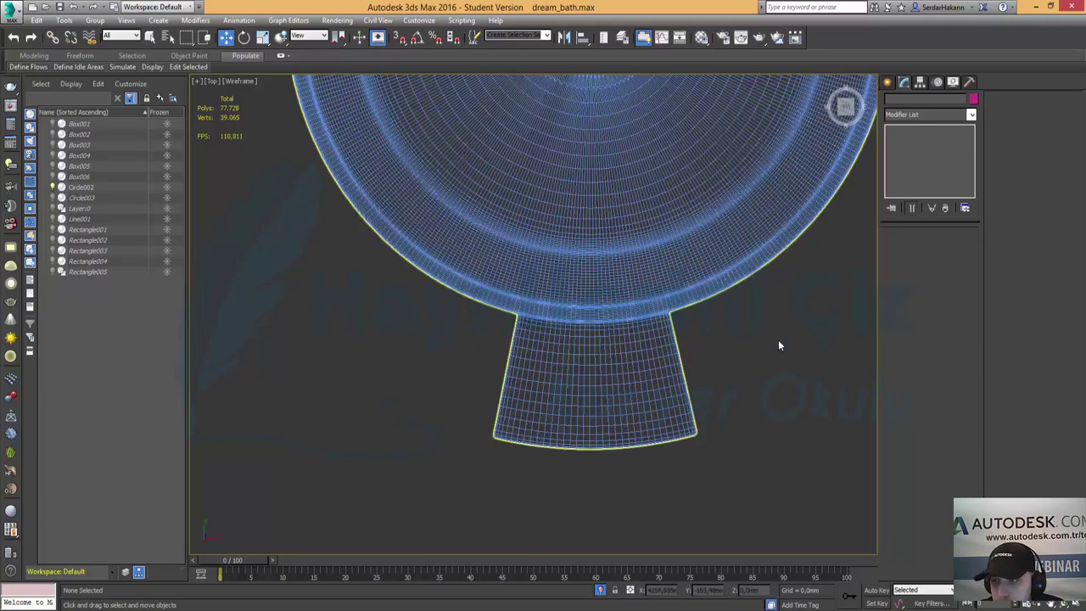
Draw a slim cylinder on the basin's neck in the Top view.
left_click(886, 83)
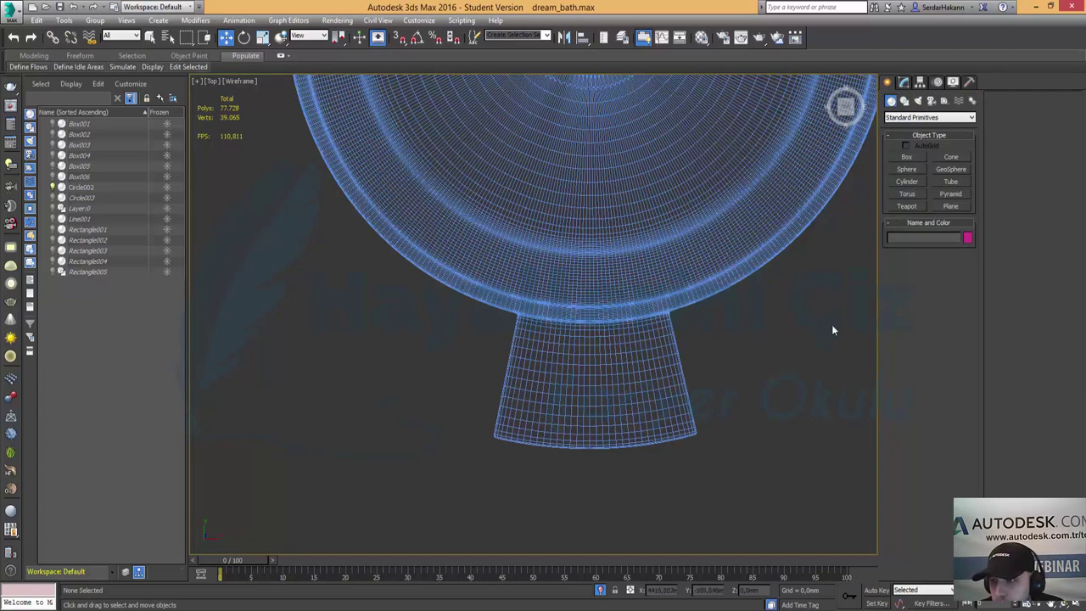
left_click(914, 184)
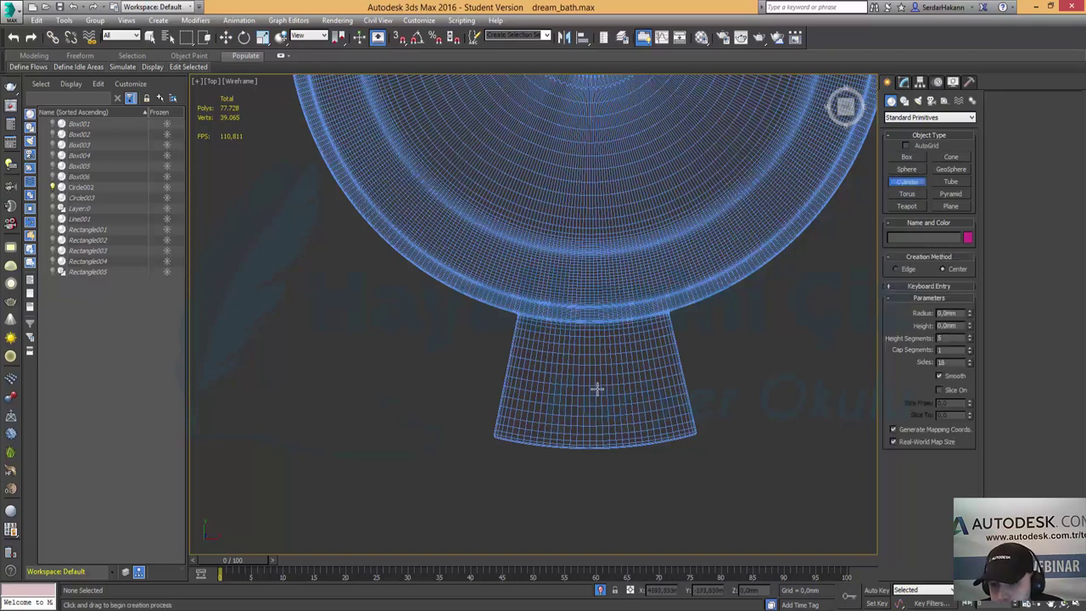
left_click_drag(597, 387, 625, 400)
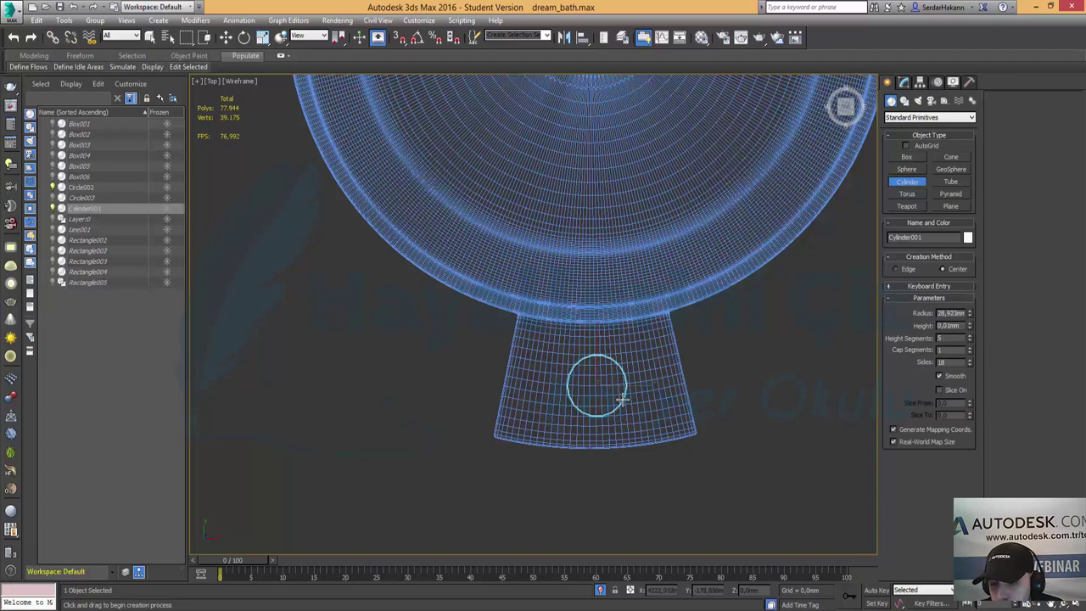
left_click(621, 239)
key("w")
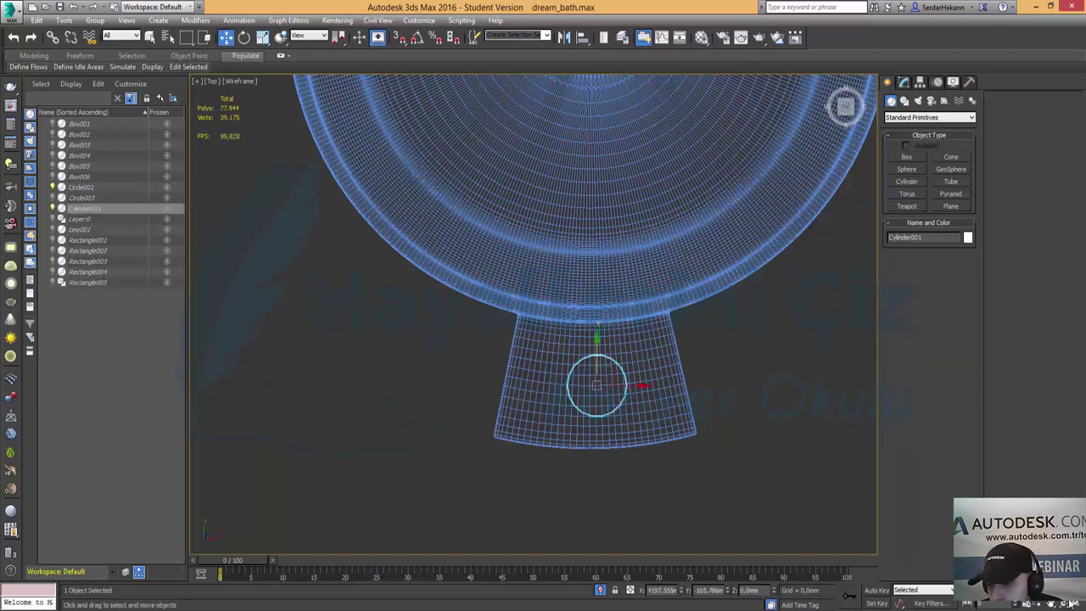
In the maximized Left view, lift the cylinder up beside the faucet block's corner.
left_click(1073, 602)
middle_click_drag(824, 199, 741, 190)
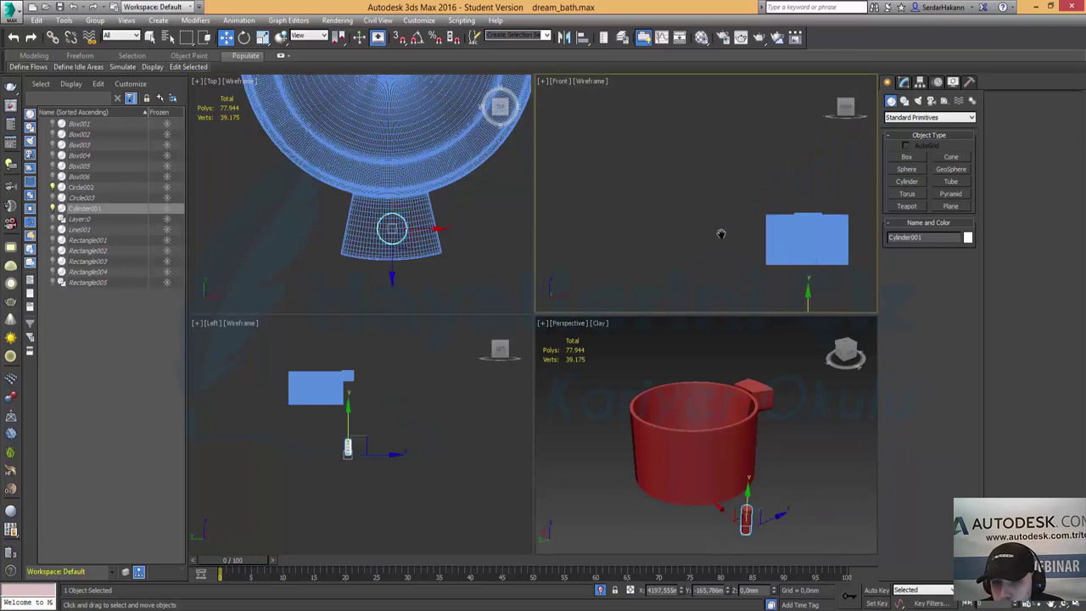
right_click(475, 382)
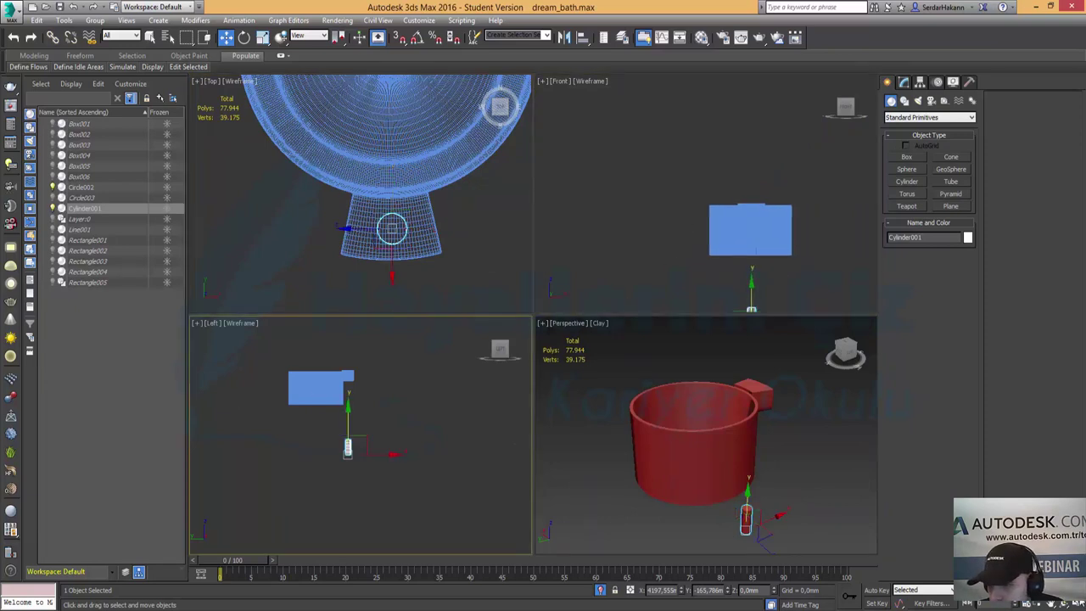
left_click(1073, 602)
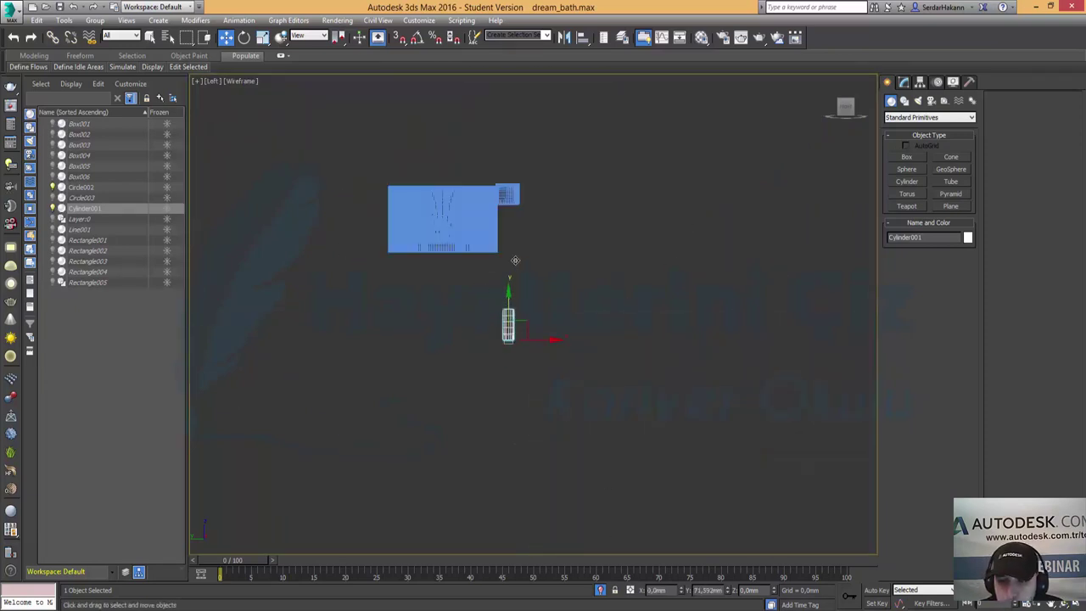
left_click_drag(507, 312, 508, 140)
Lower and slide the cylinder so it sits flush on the block's top.
middle_click_drag(517, 191, 543, 348)
scroll(534, 347, "up", 4)
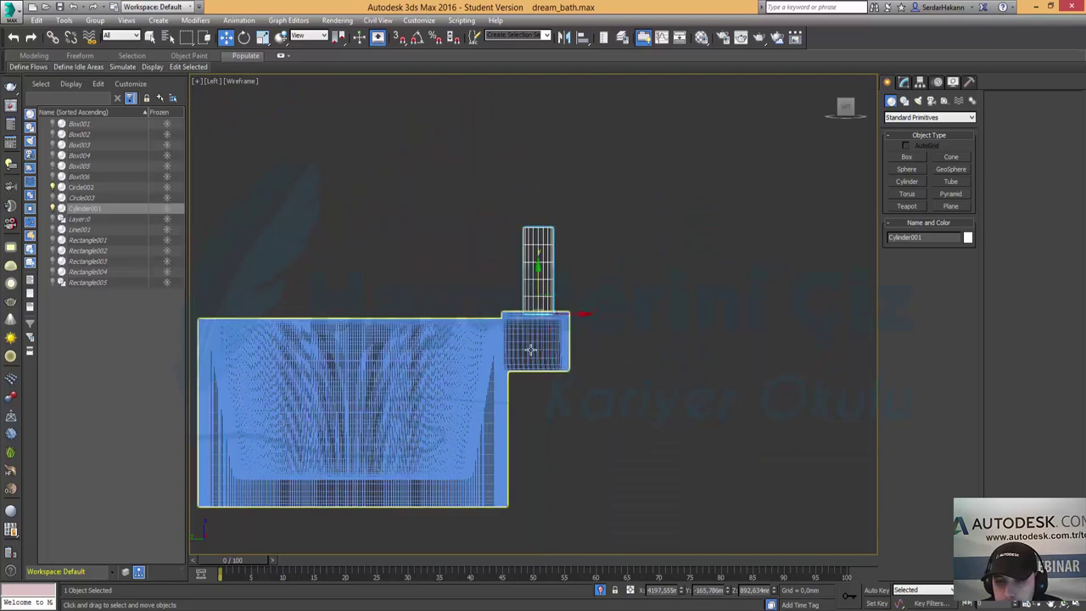
scroll(543, 339, "up", 1)
middle_click_drag(553, 283, 630, 361)
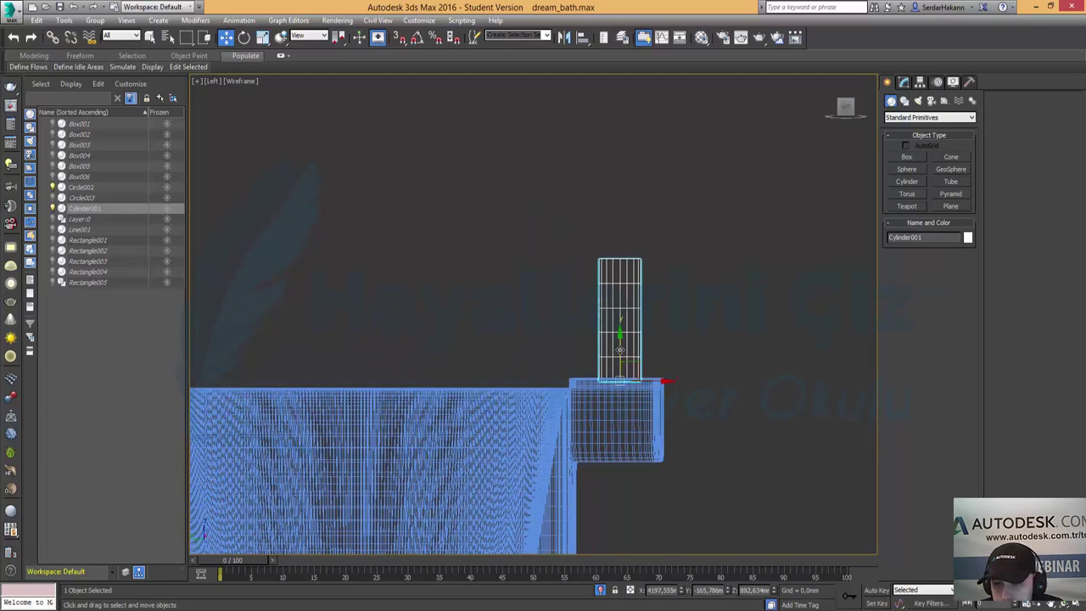
scroll(623, 373, "up", 2)
scroll(619, 367, "up", 2)
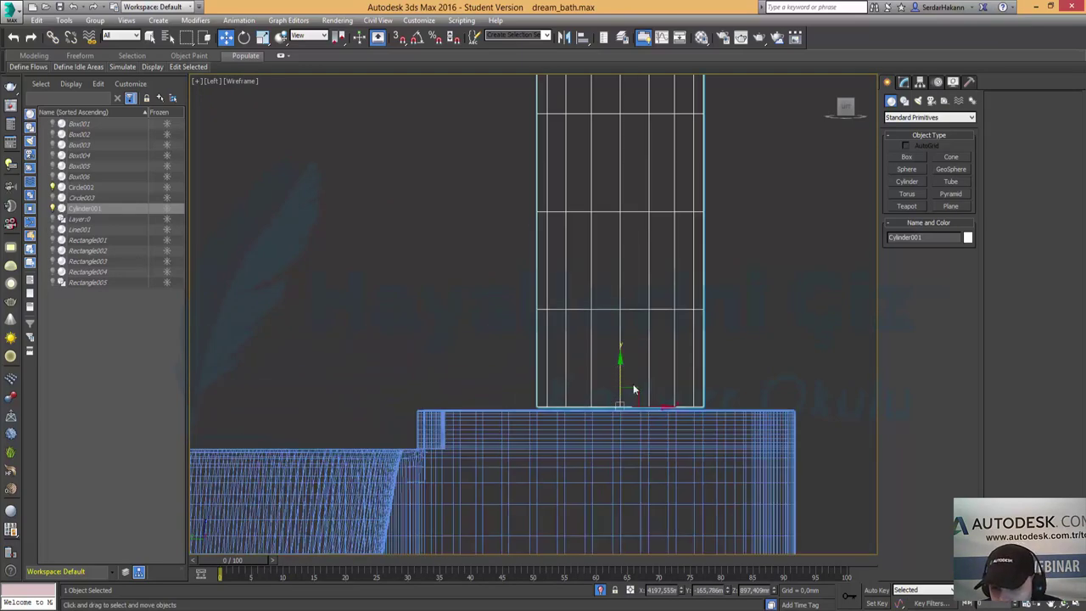
left_click_drag(618, 368, 619, 371)
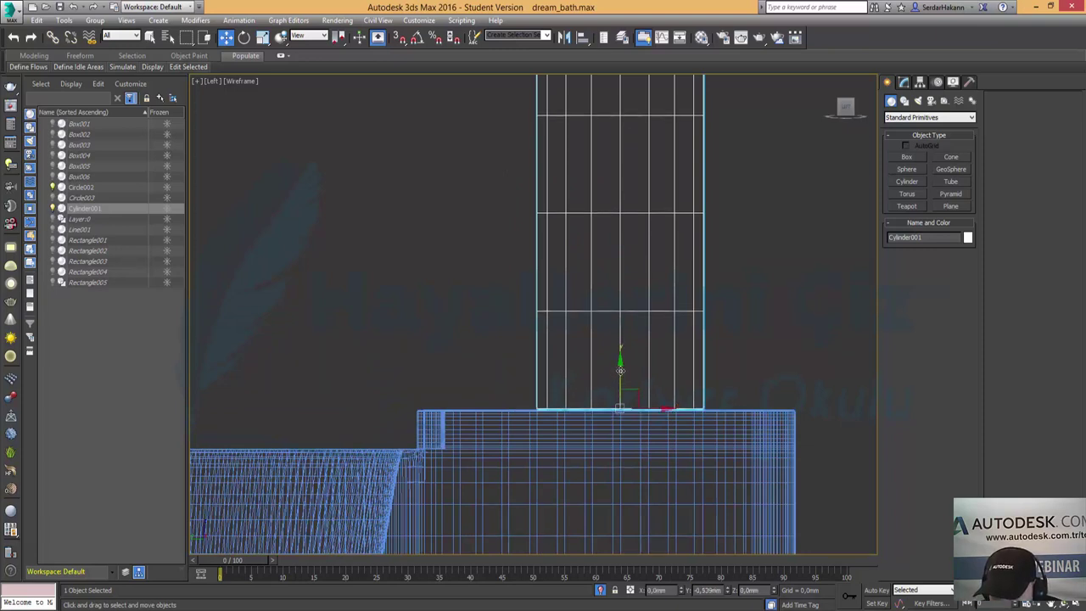
left_click_drag(648, 411, 606, 411)
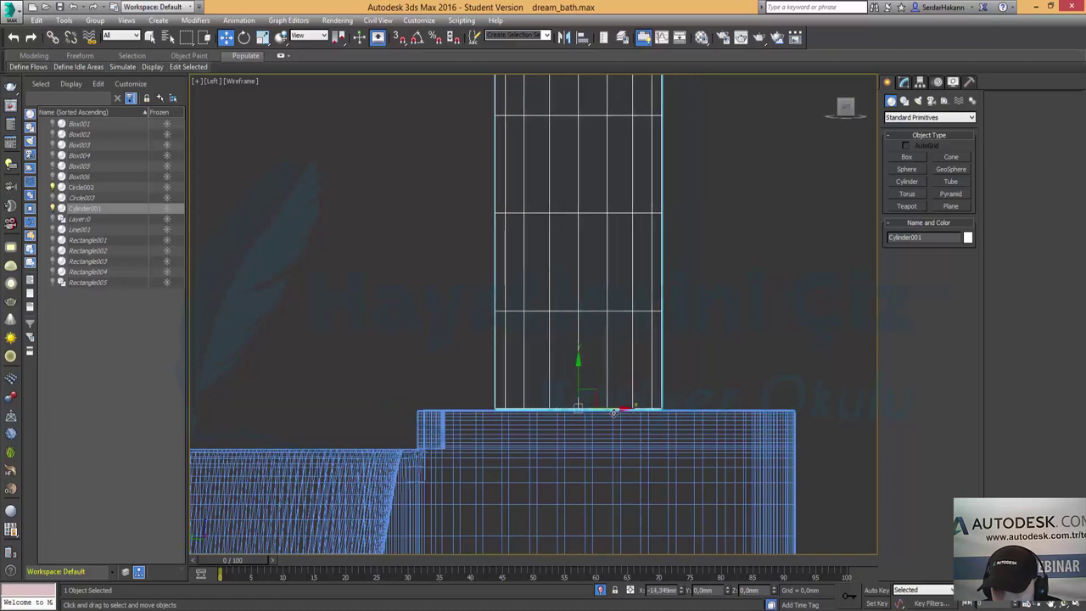
scroll(612, 408, "down", 3)
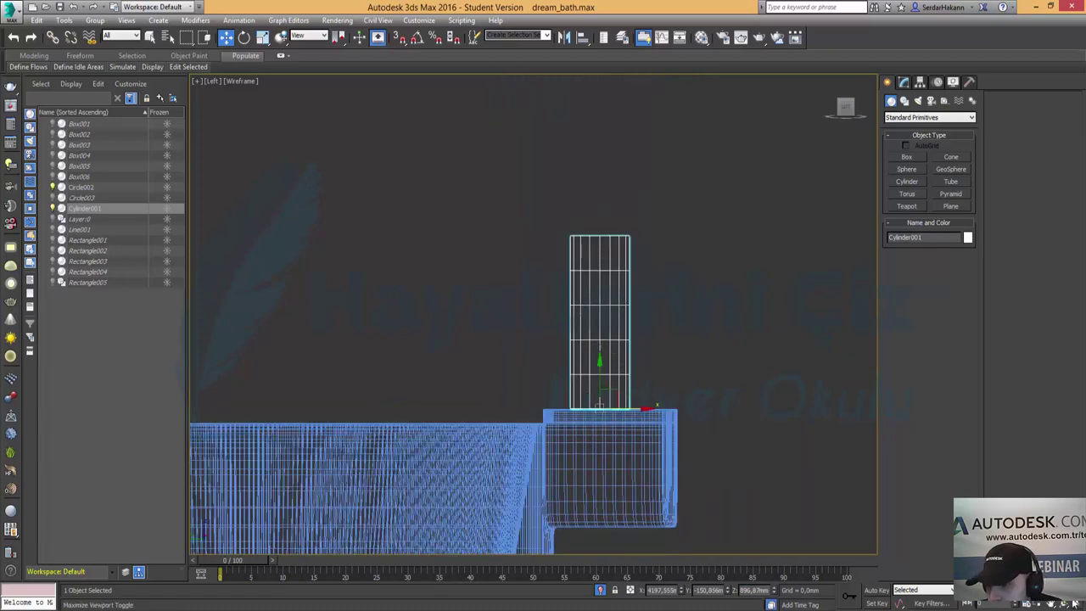
key("alt+w")
right_click(819, 405)
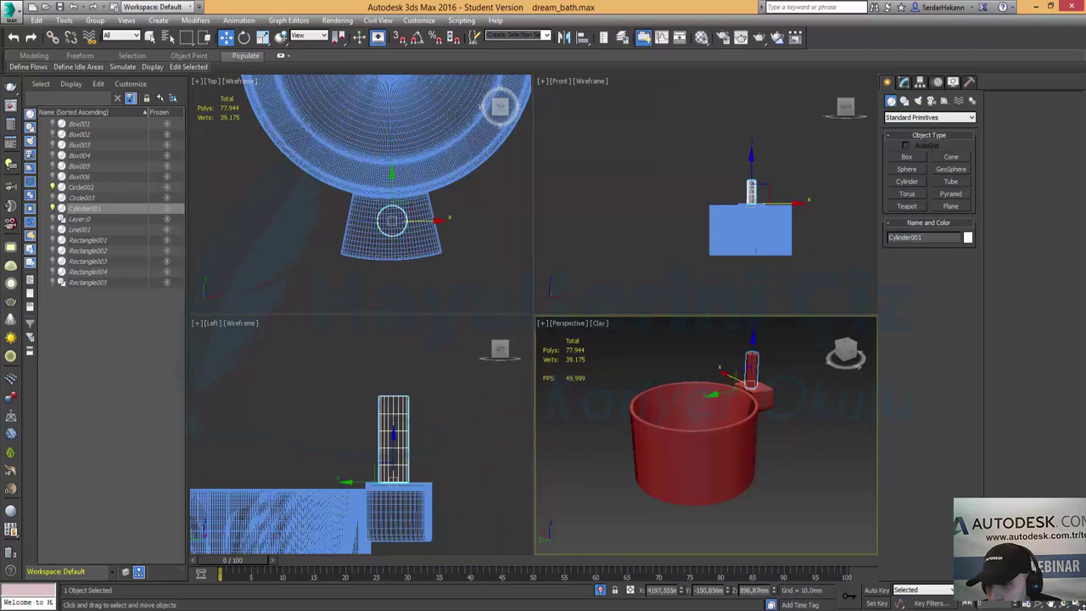
key("alt+w")
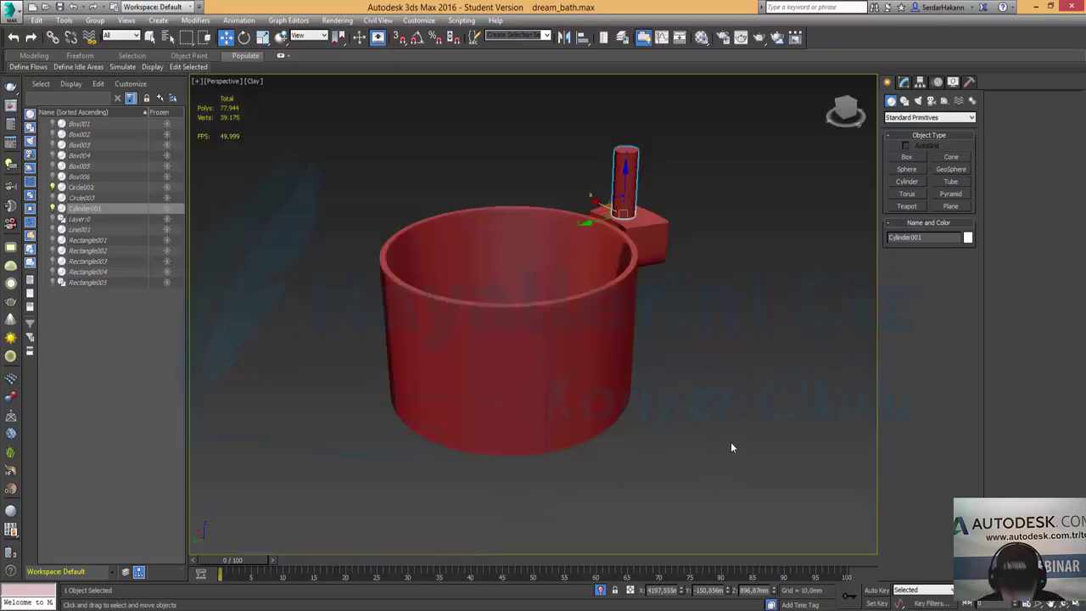
Frame the cylinder, show edged faces, and convert it to an Editable Poly.
key("z")
mouse_move(562, 419)
middle_mouse_down("alt")
mouse_move(587, 421)
mouse_move(565, 427)
middle_mouse_up("alt")
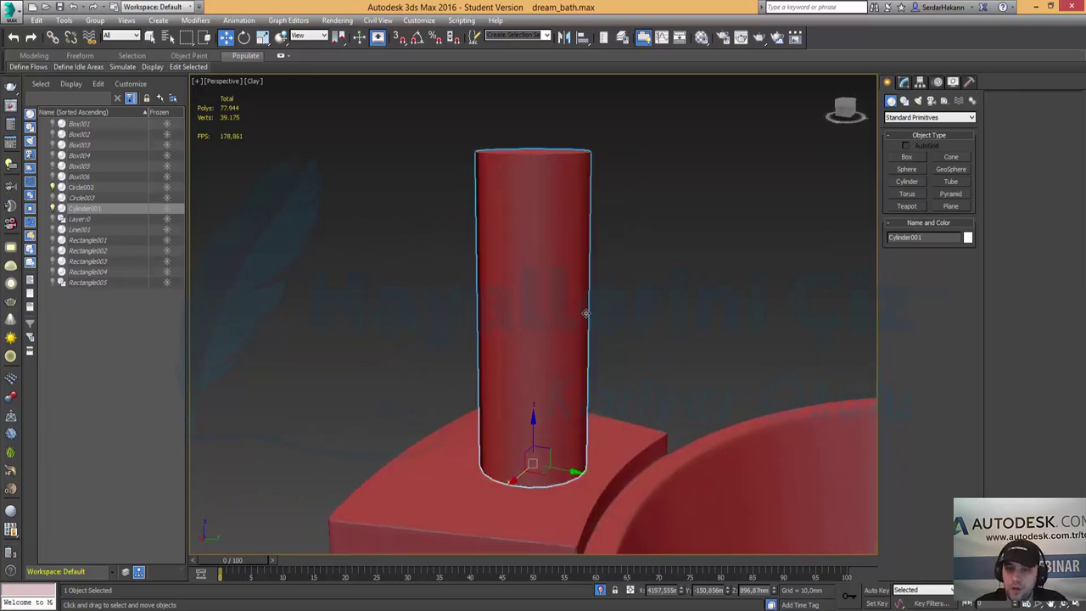
key("F4")
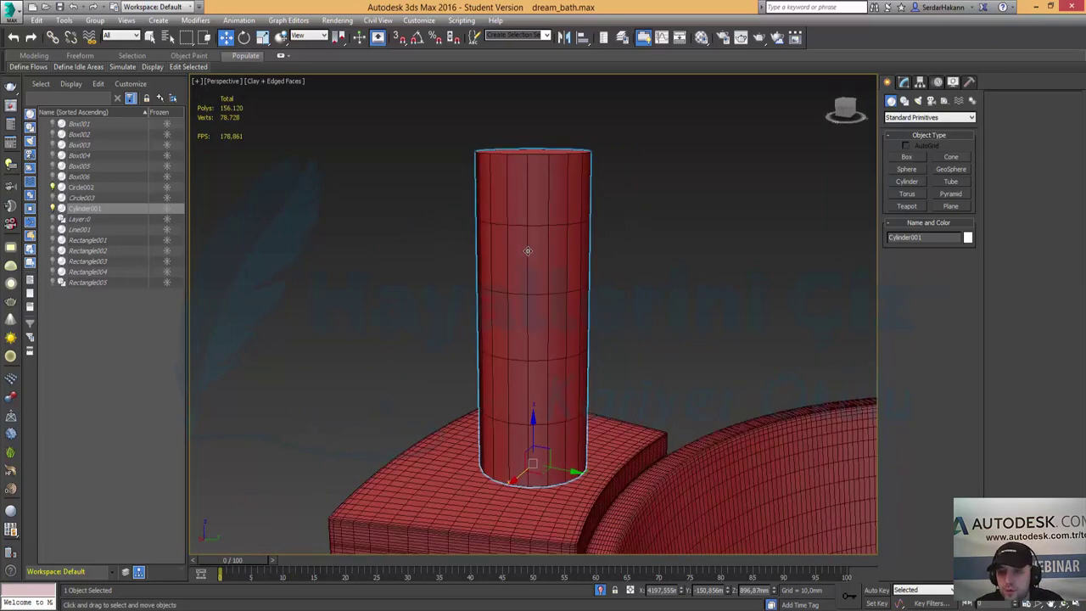
right_click(527, 251)
mouse_move(560, 366)
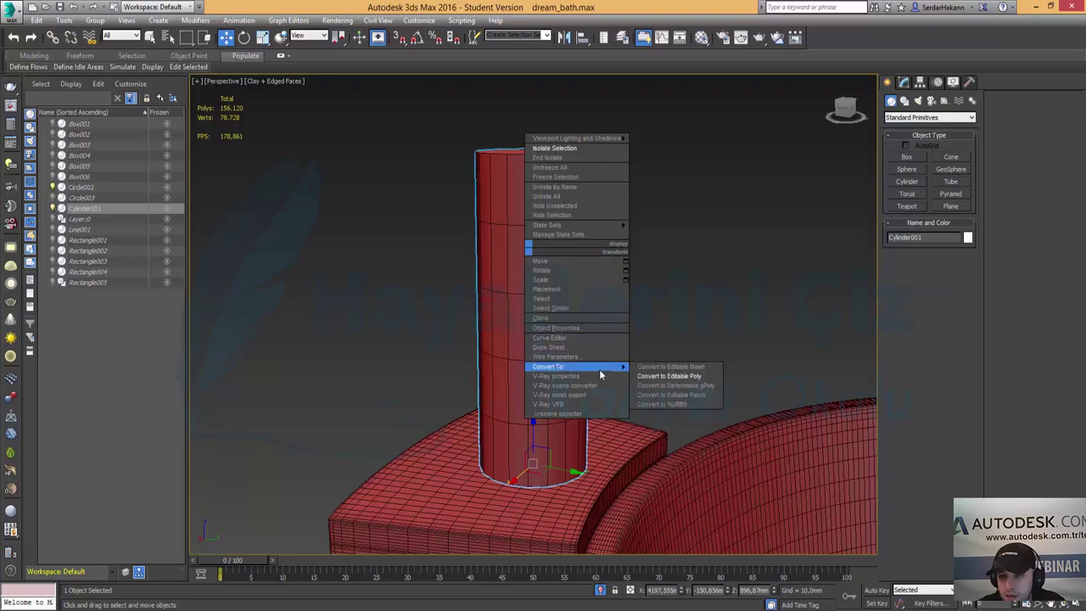
left_click(668, 376)
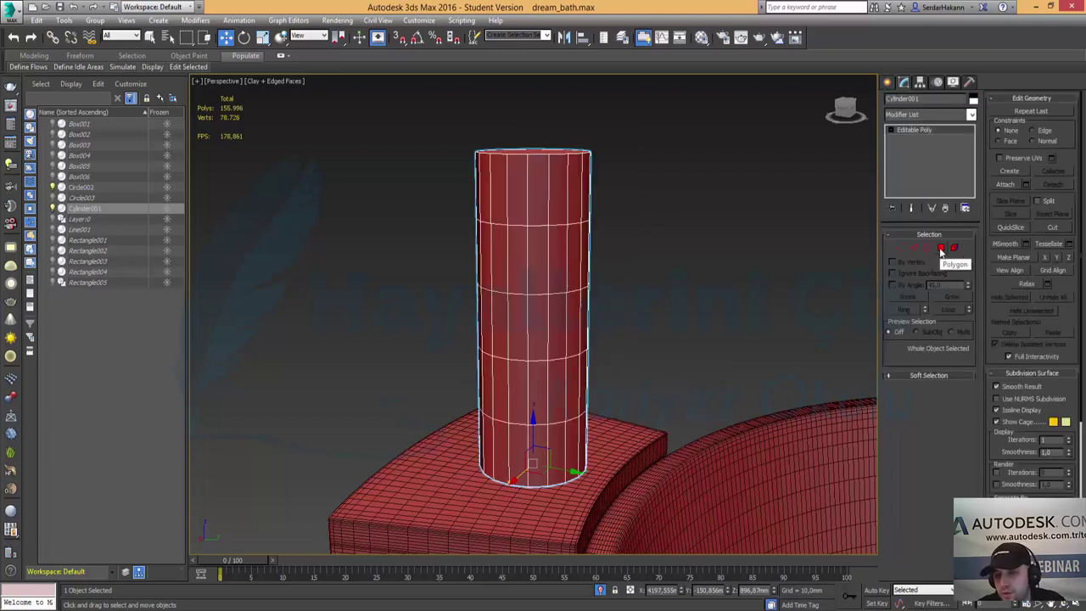
left_click(940, 250)
left_click(941, 249)
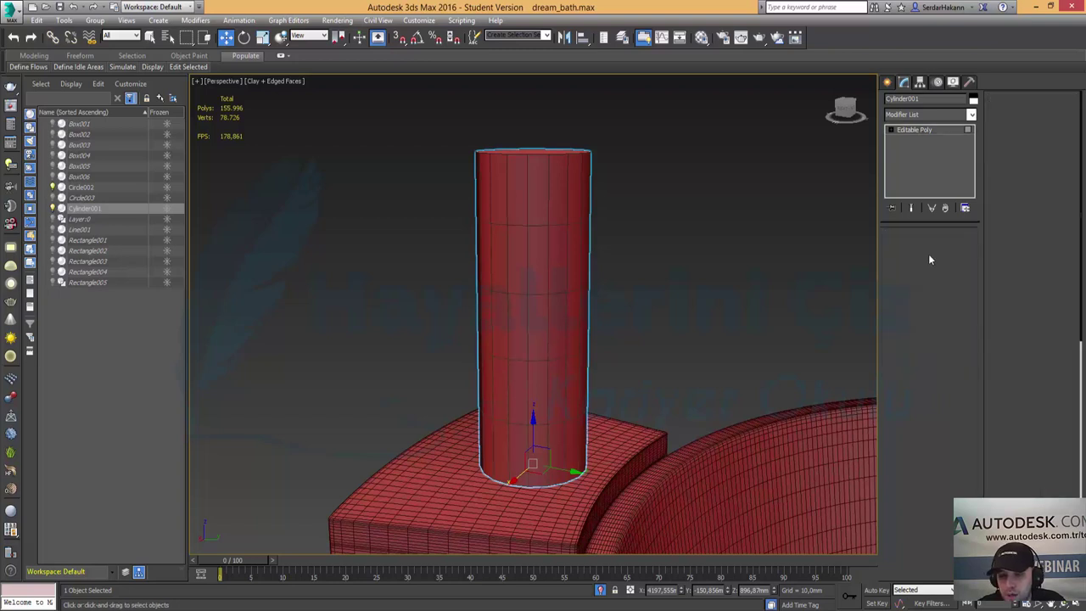
left_click(543, 471)
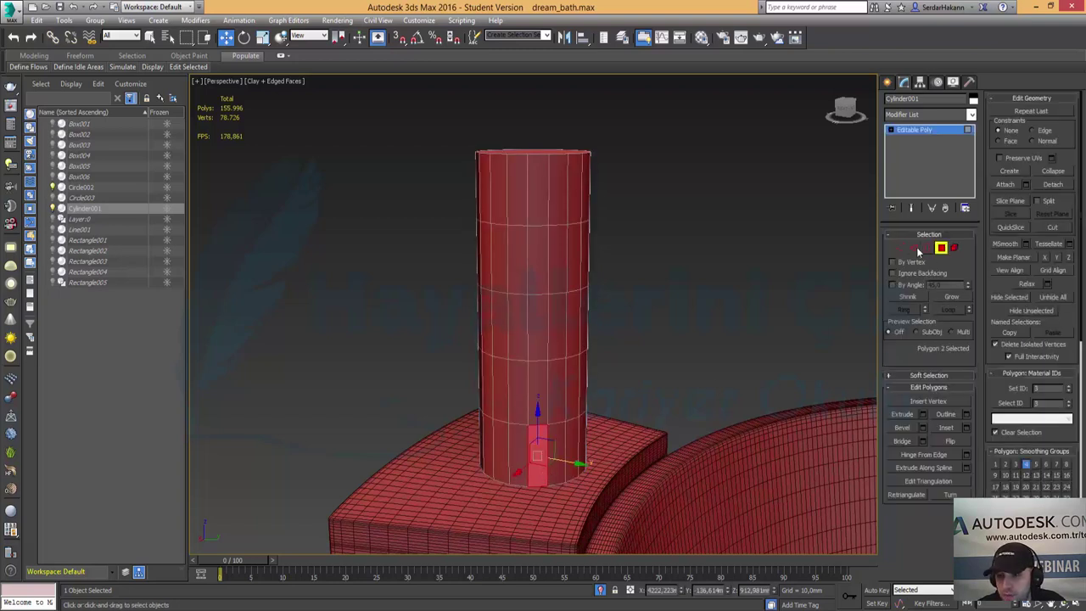
Add an edge loop near the cylinder base using Ring and Connect with slide -9.
left_click(916, 250)
left_click(546, 468)
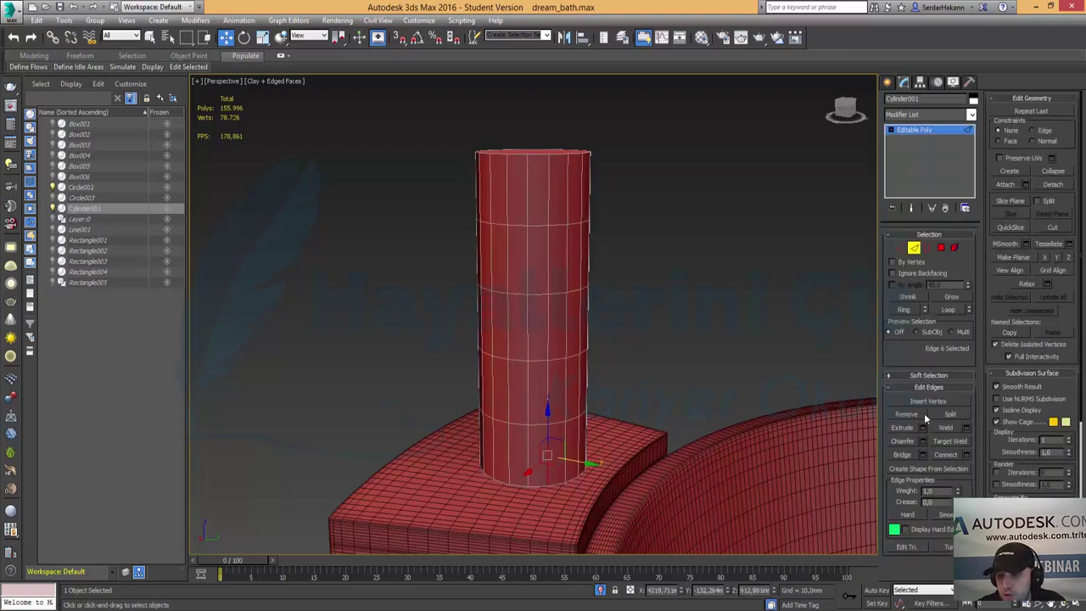
left_click(903, 311)
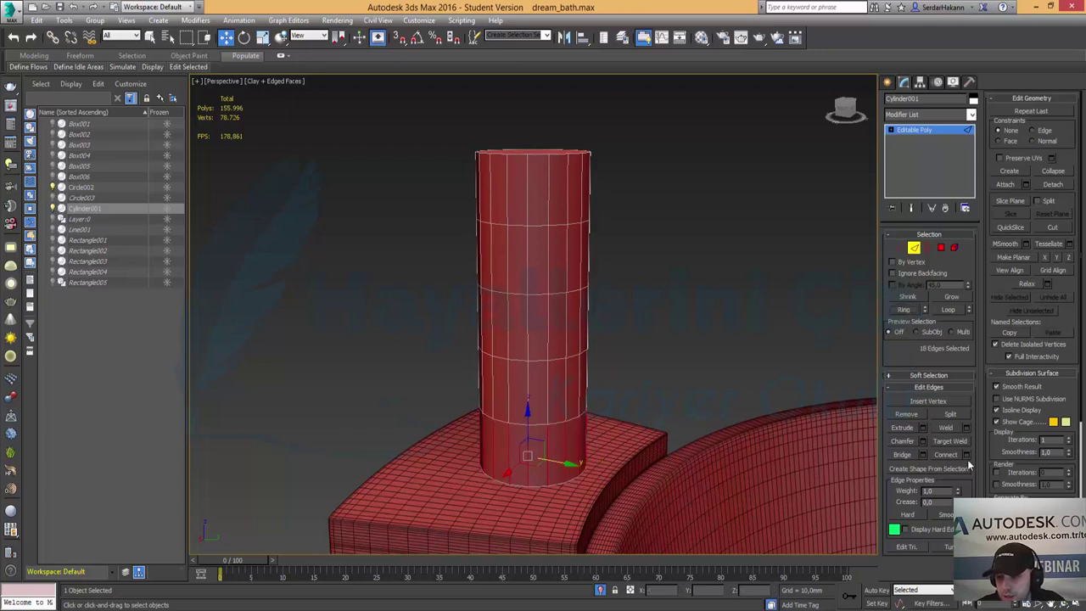
left_click(966, 454)
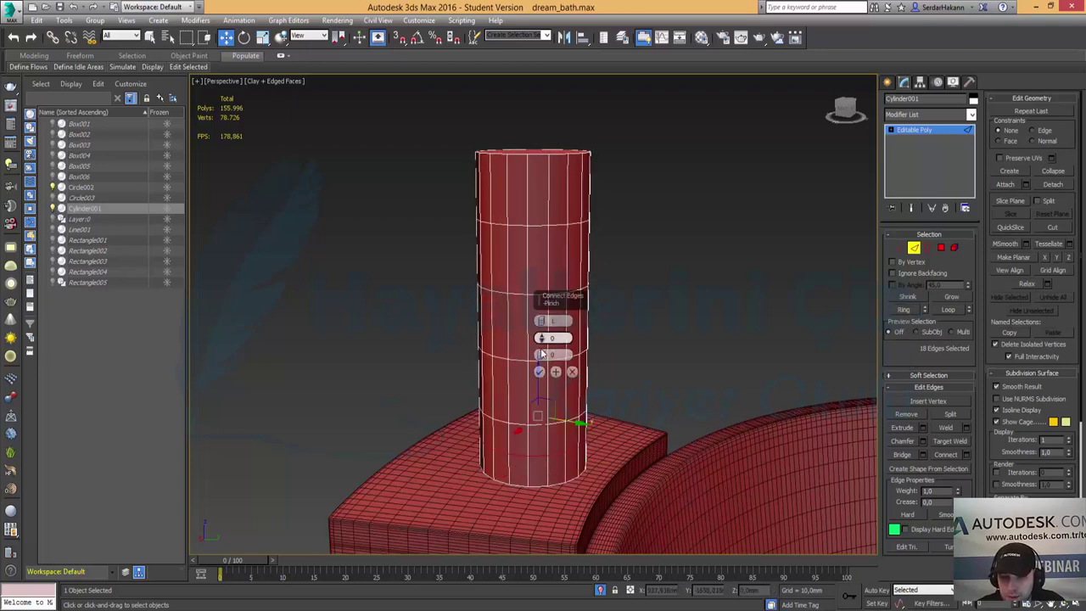
left_click_drag(541, 354, 552, 383)
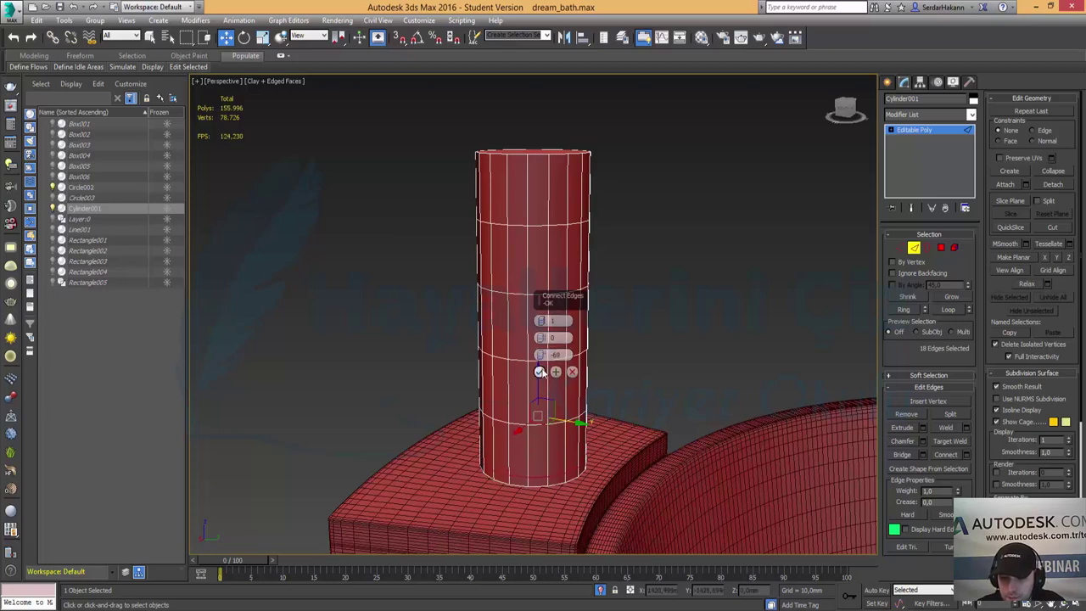
left_click(539, 372)
Select the bottom band of cylinder polygons in the maximized Left view.
key("alt+w")
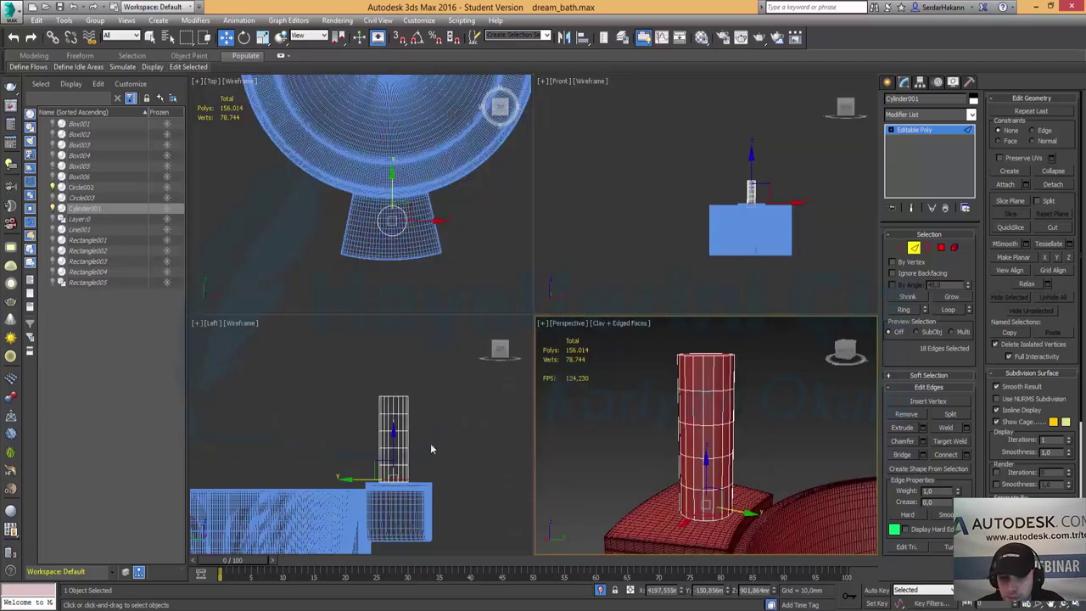
right_click(433, 464)
key("alt+w")
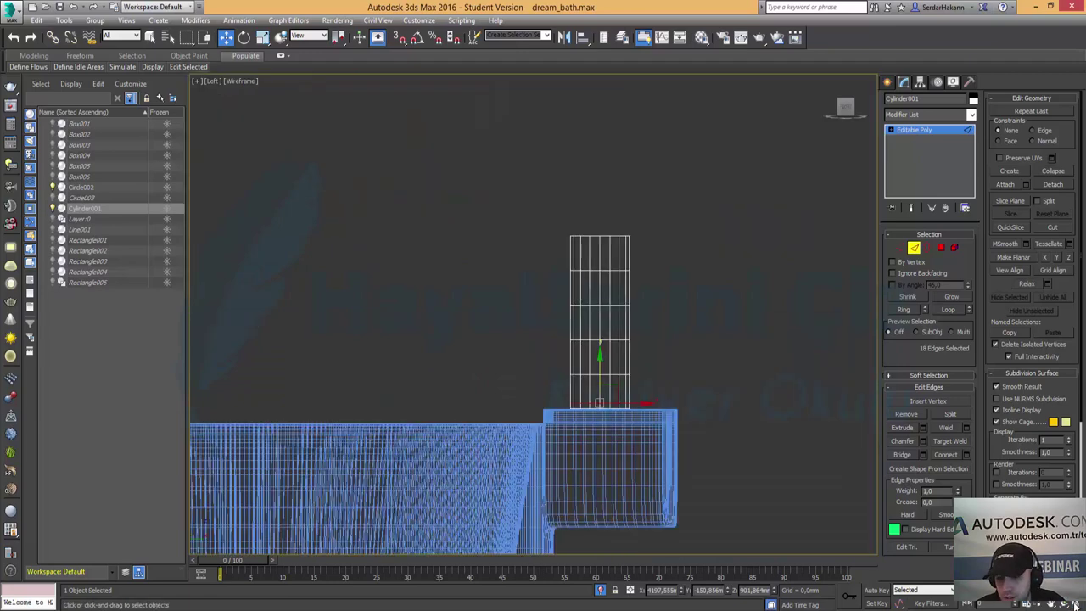
mouse_move(583, 374)
middle_mouse_down()
mouse_move(509, 356)
mouse_move(649, 394)
middle_mouse_up()
scroll(568, 421, "up", 5)
scroll(548, 330, "up", 2)
left_click(940, 246)
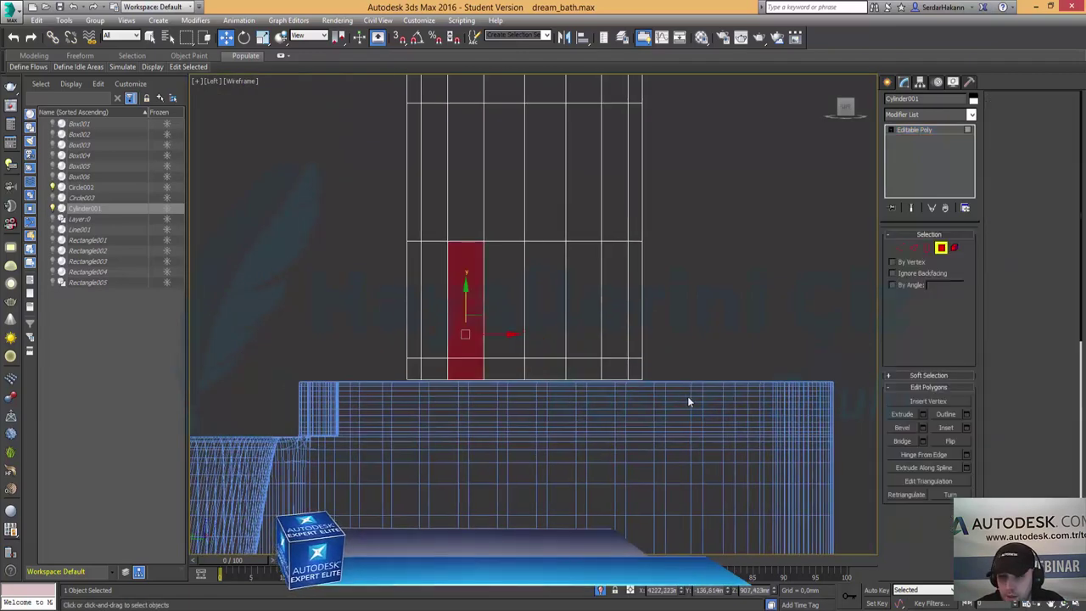
left_click_drag(653, 373, 337, 376)
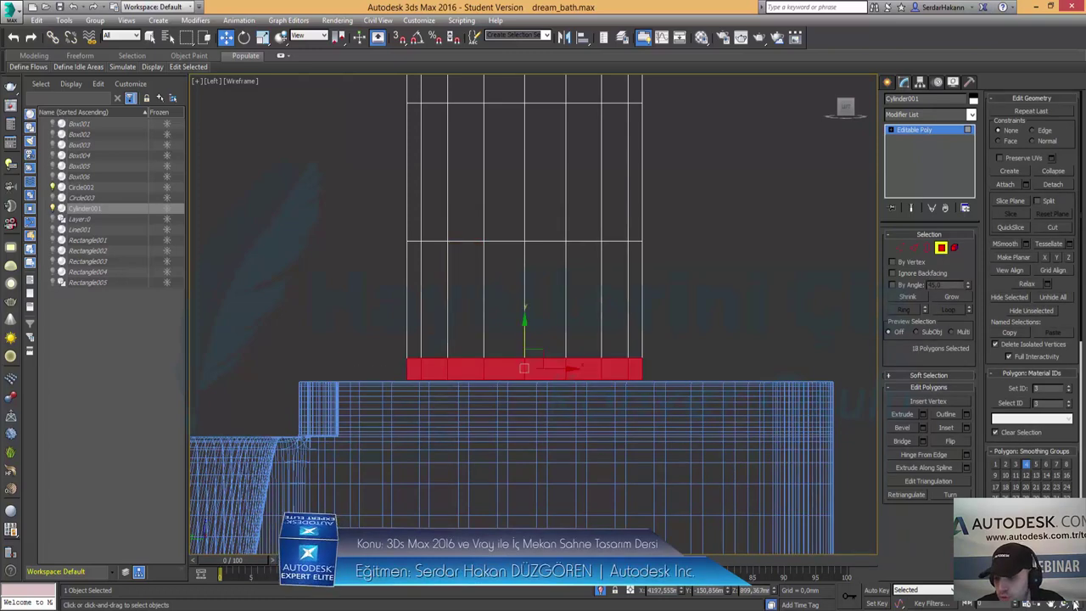
key("alt+w")
middle_click(774, 455)
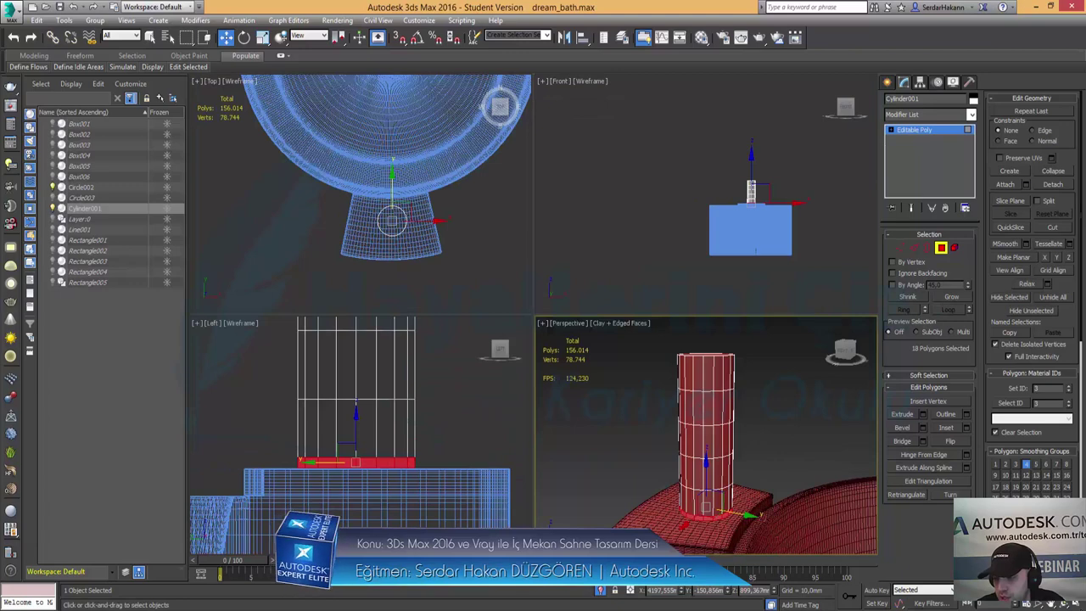
Extrude the bottom polygons 10 mm by Local Normal into a collar.
key("alt+w")
scroll(718, 393, "up", 3)
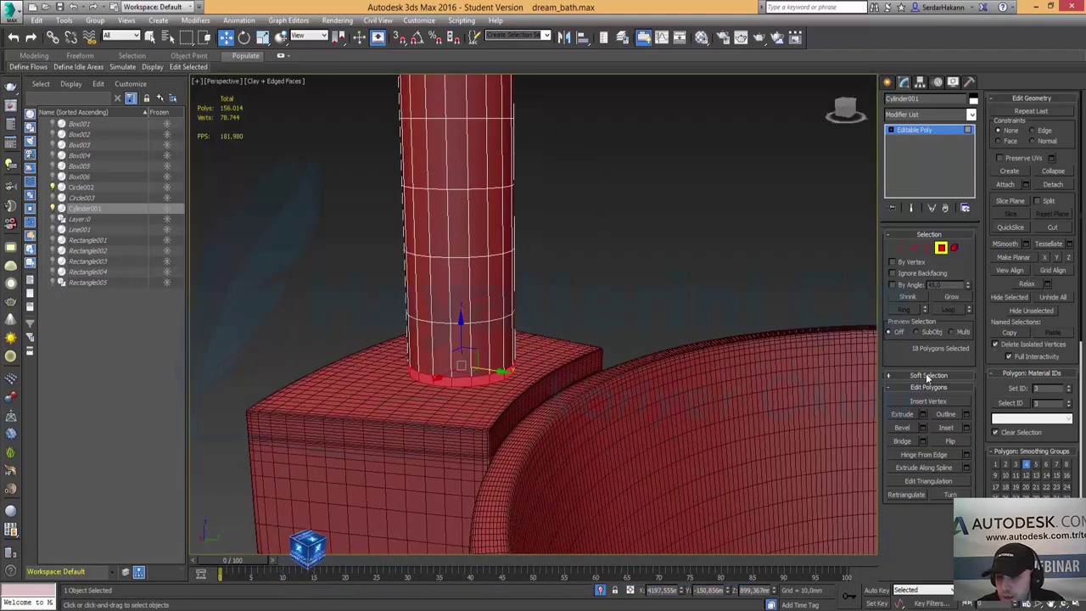
left_click(924, 414)
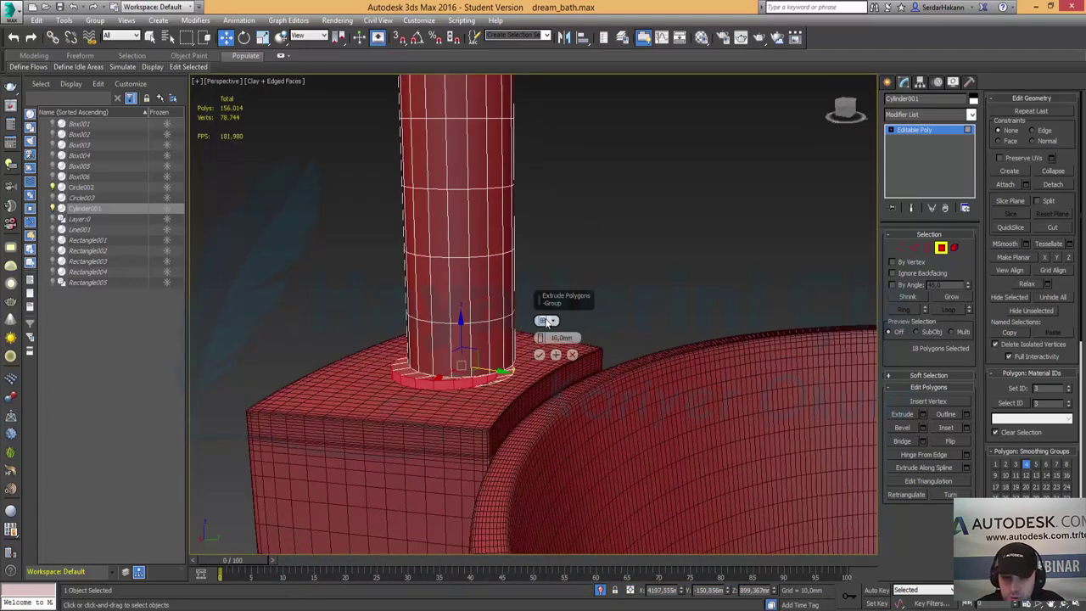
left_click(556, 322)
left_click(575, 338)
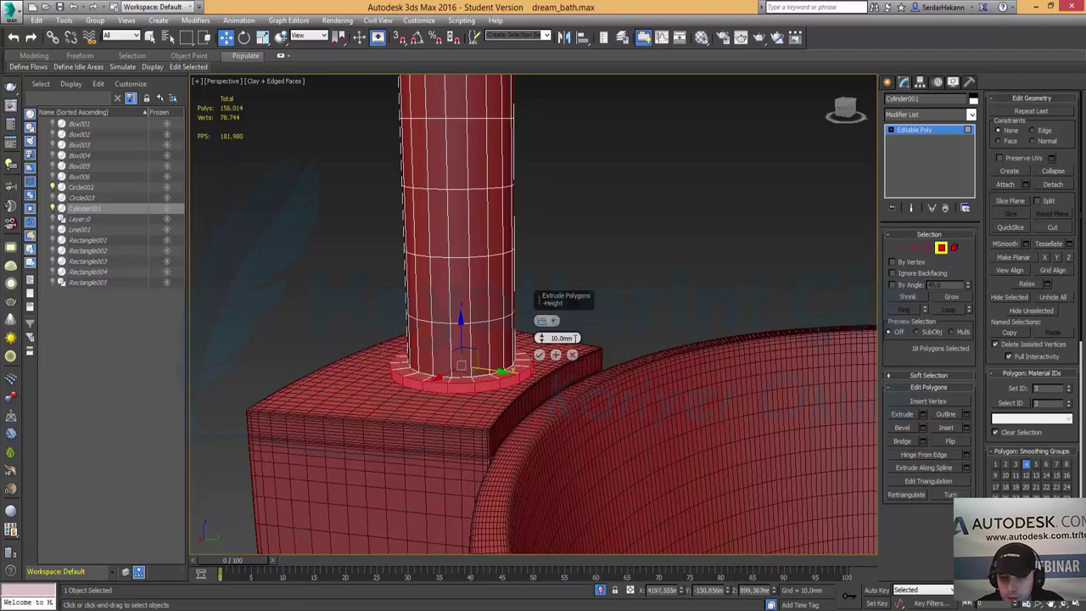
left_click(540, 354)
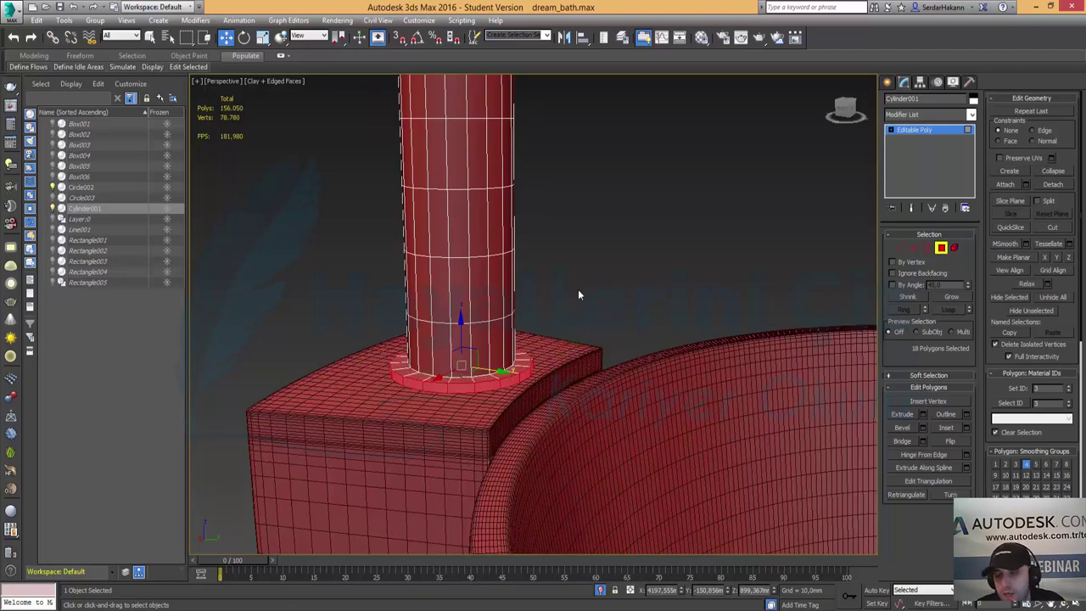
middle_click_drag(578, 289, 576, 381)
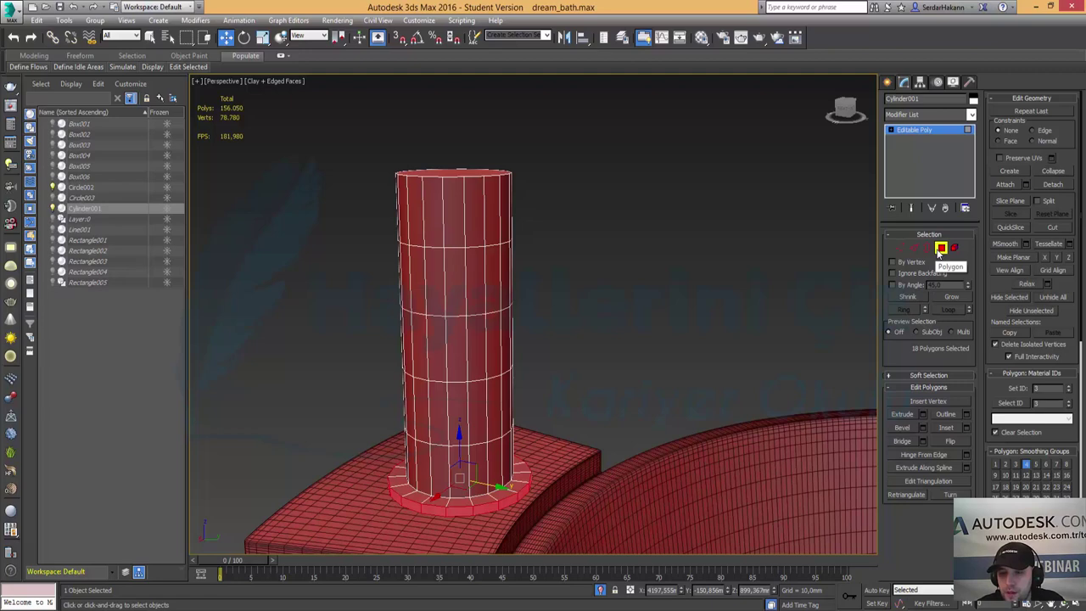
Select the top ring of vertices and raise them on Z to lengthen the cylinder.
left_click(900, 247)
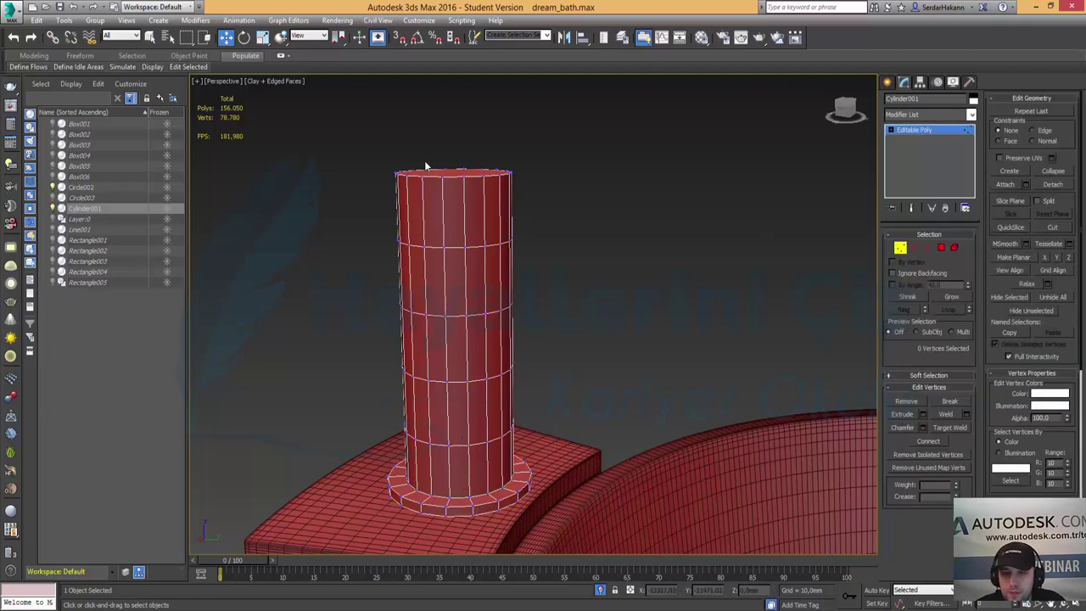
middle_click_drag(507, 263, 512, 250, "alt")
left_click_drag(359, 137, 584, 203)
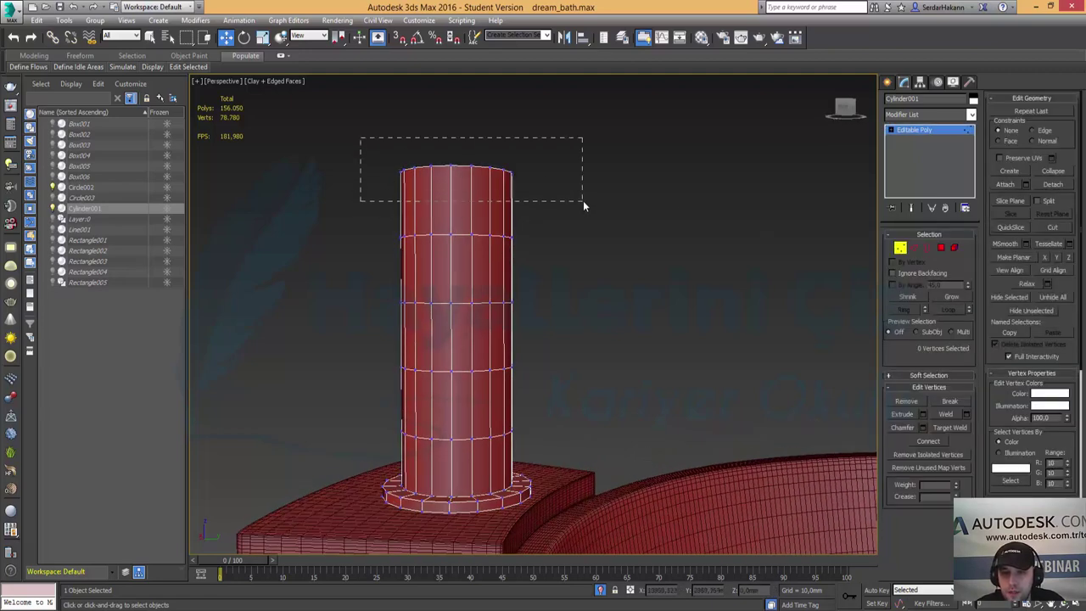
middle_click_drag(587, 199, 569, 221, "alt")
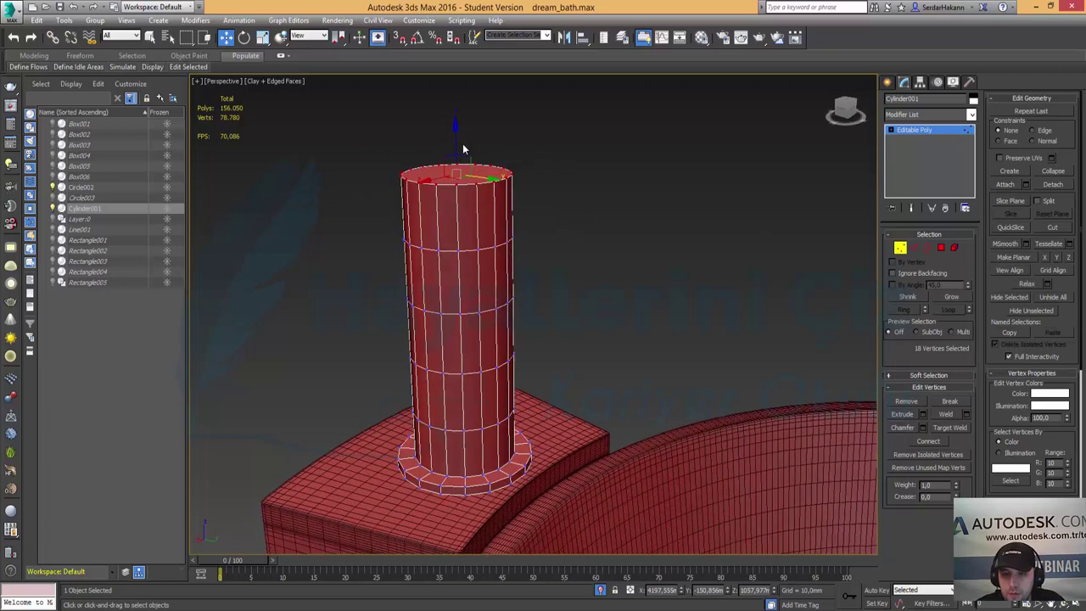
mouse_move(457, 143)
left_mouse_down()
mouse_move(456, 114)
mouse_move(471, 102)
left_mouse_up()
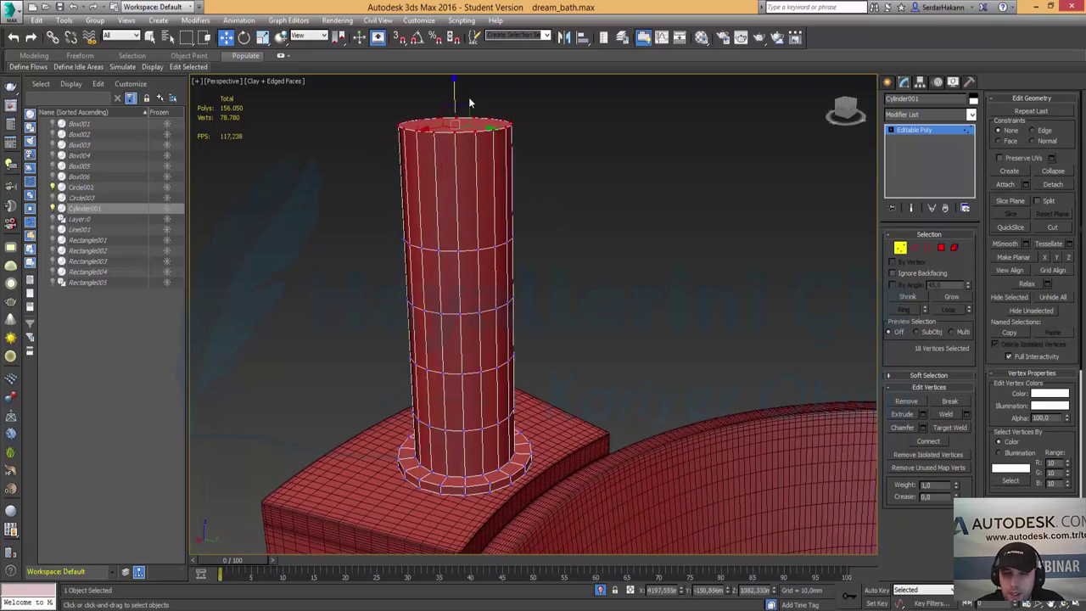
middle_click_drag(607, 192, 606, 210)
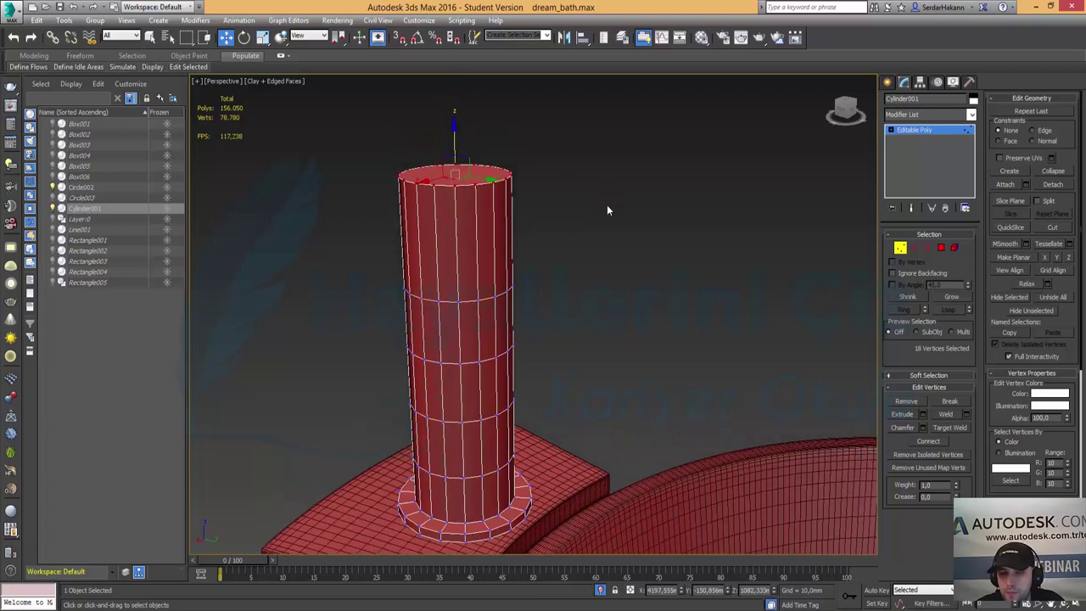
left_click(914, 249)
Add an edge loop across the cylinder's upper section and nudge it slightly down.
left_click_drag(476, 257, 549, 263)
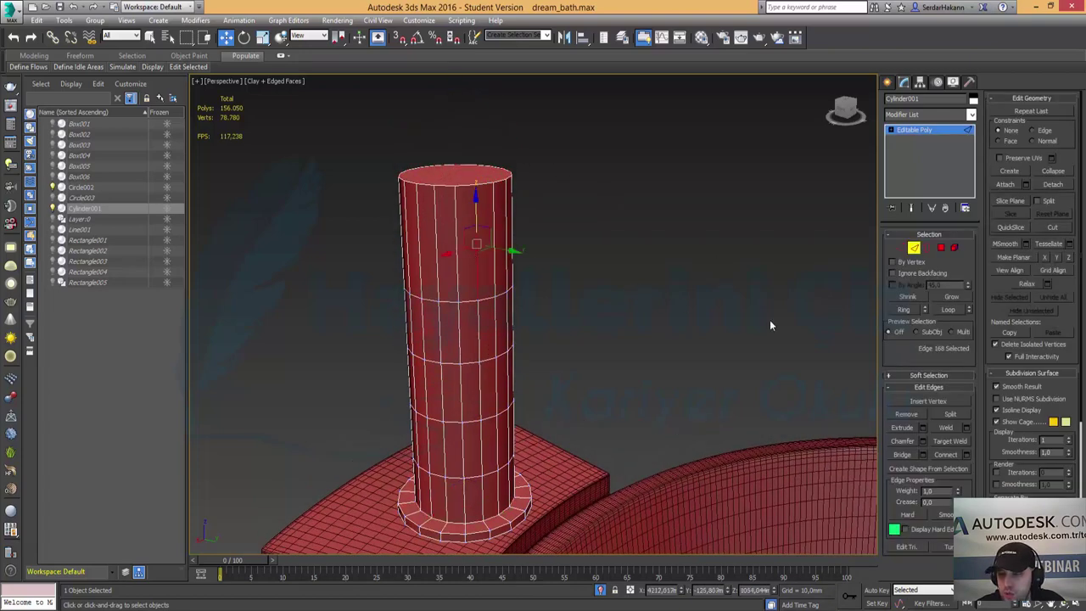
left_click(911, 311)
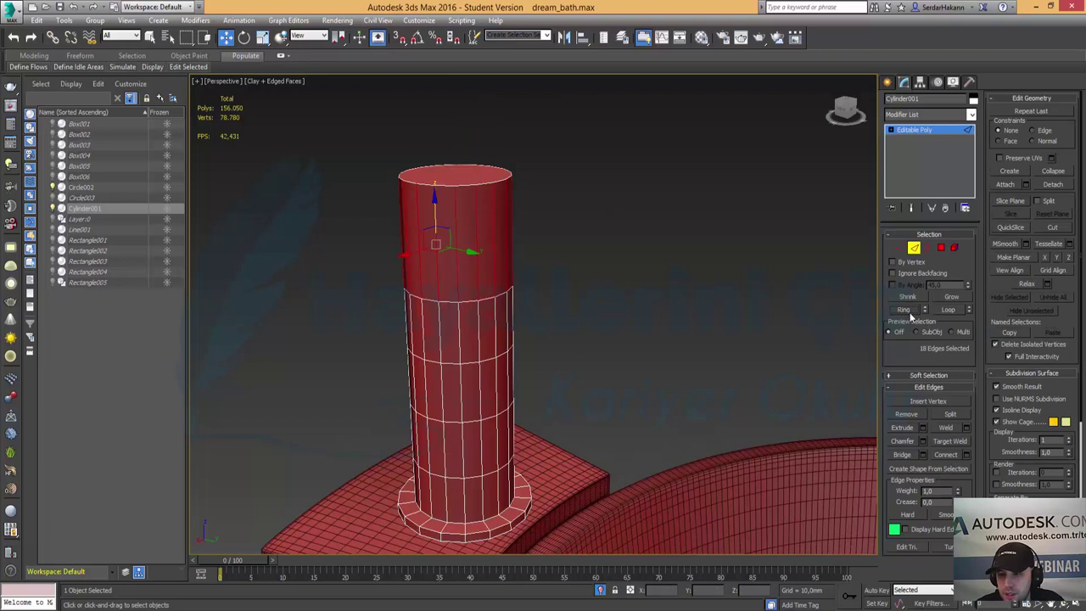
left_click(966, 455)
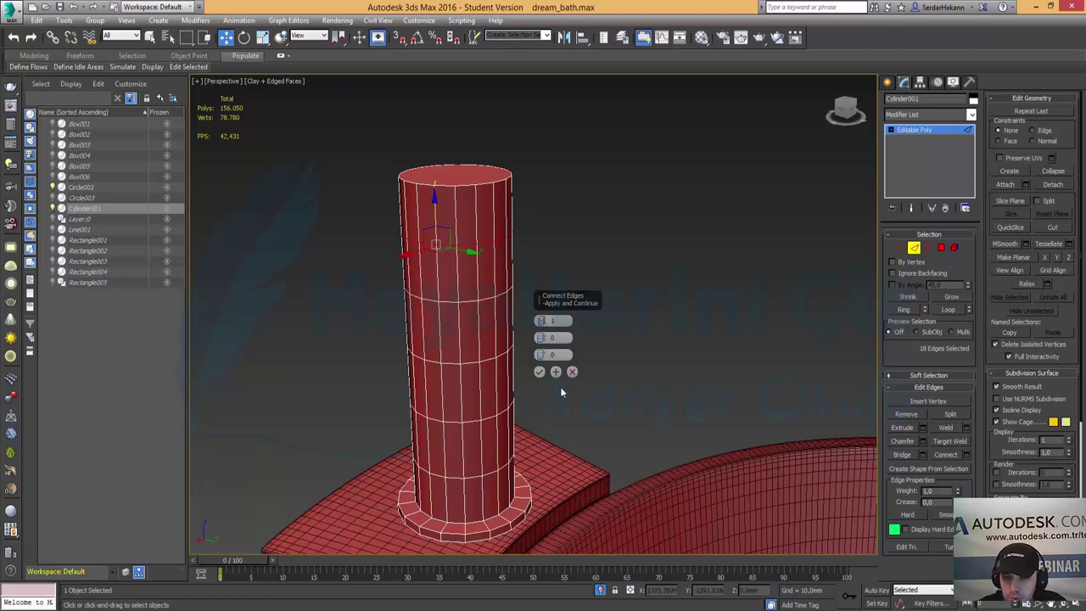
left_click(540, 370)
left_click_drag(456, 199, 456, 206)
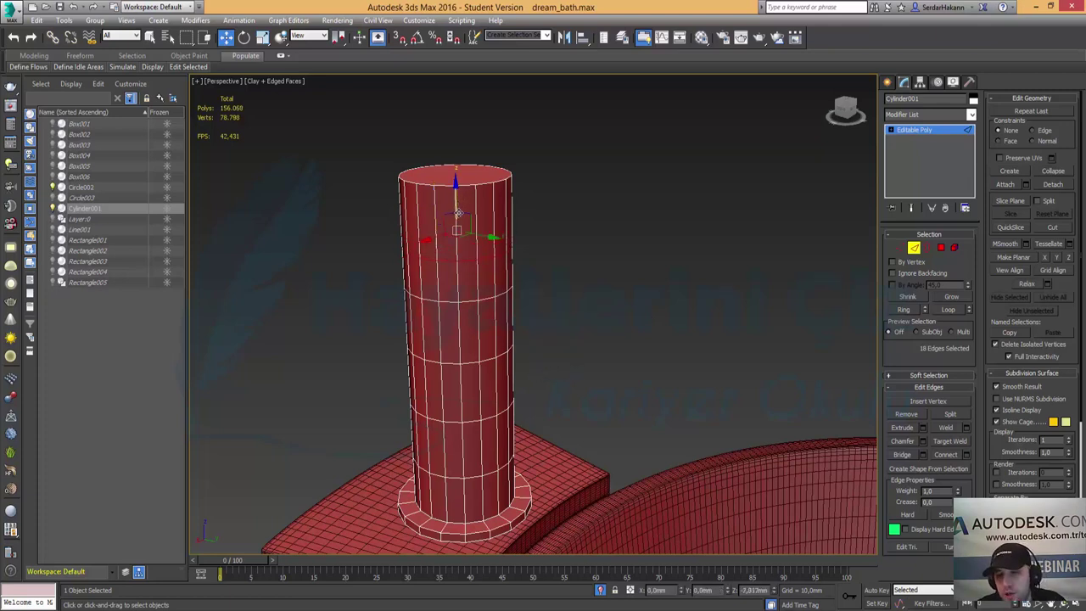
scroll(463, 263, "up", 10)
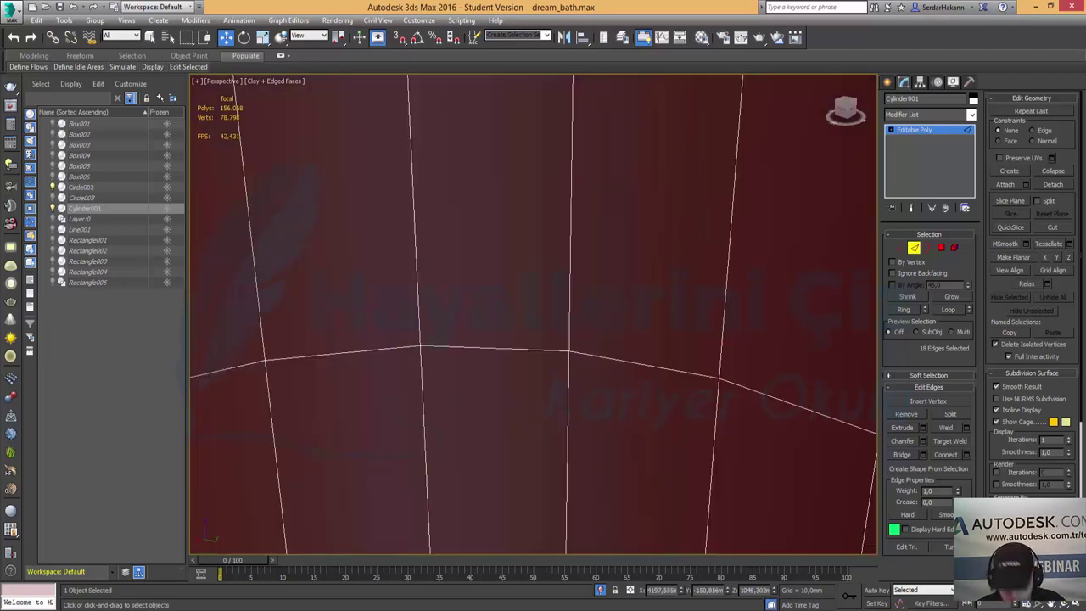
key("z")
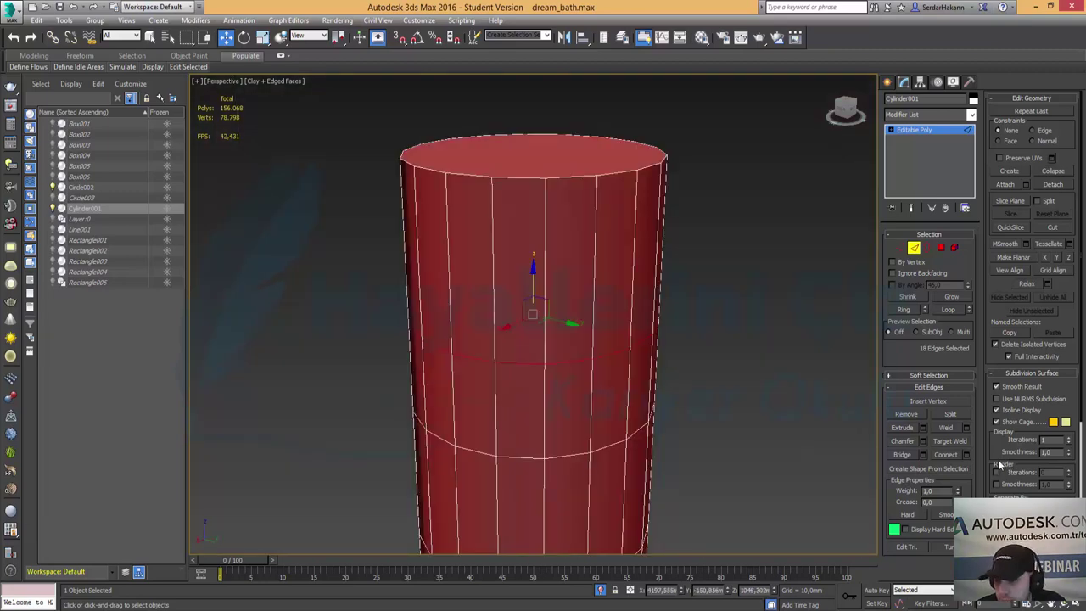
Extrude the new edge loop into a groove of -1.464 mm height and 0.407 mm width.
left_click(927, 427)
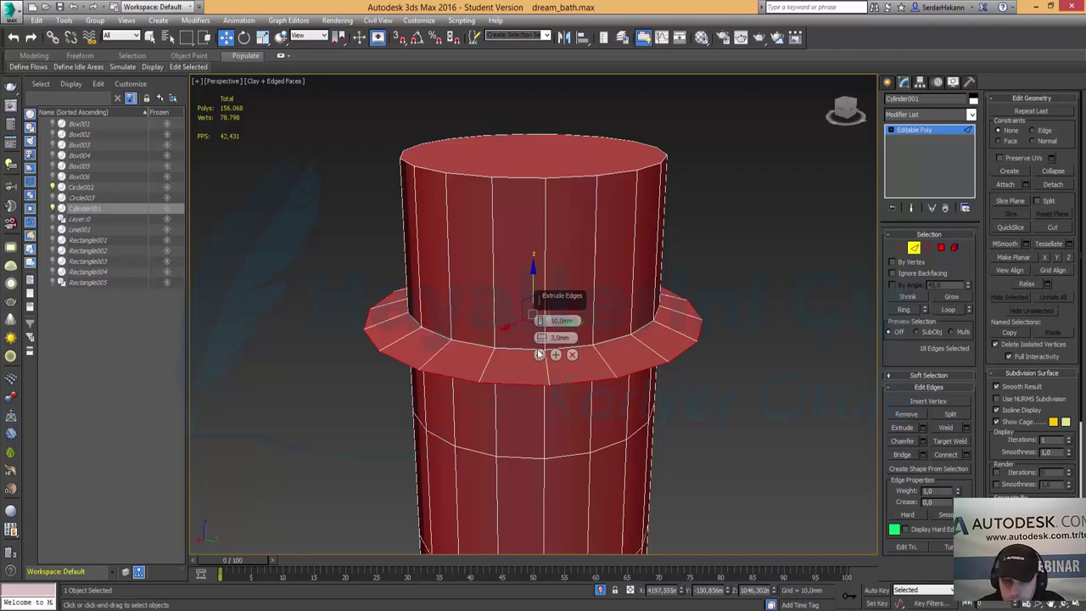
left_click_drag(541, 324, 547, 382)
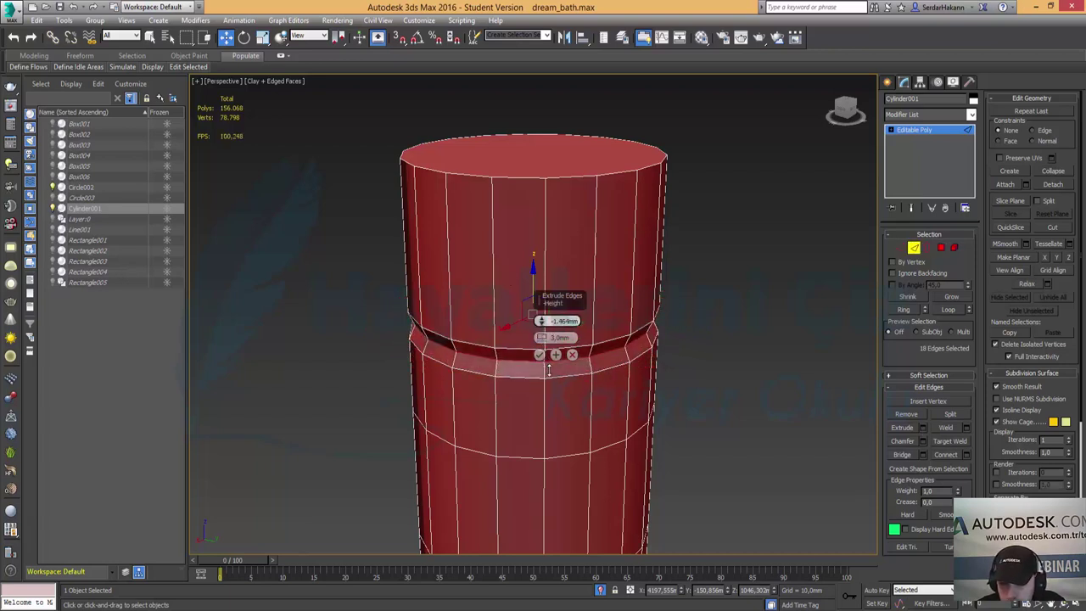
left_click_drag(541, 338, 544, 344)
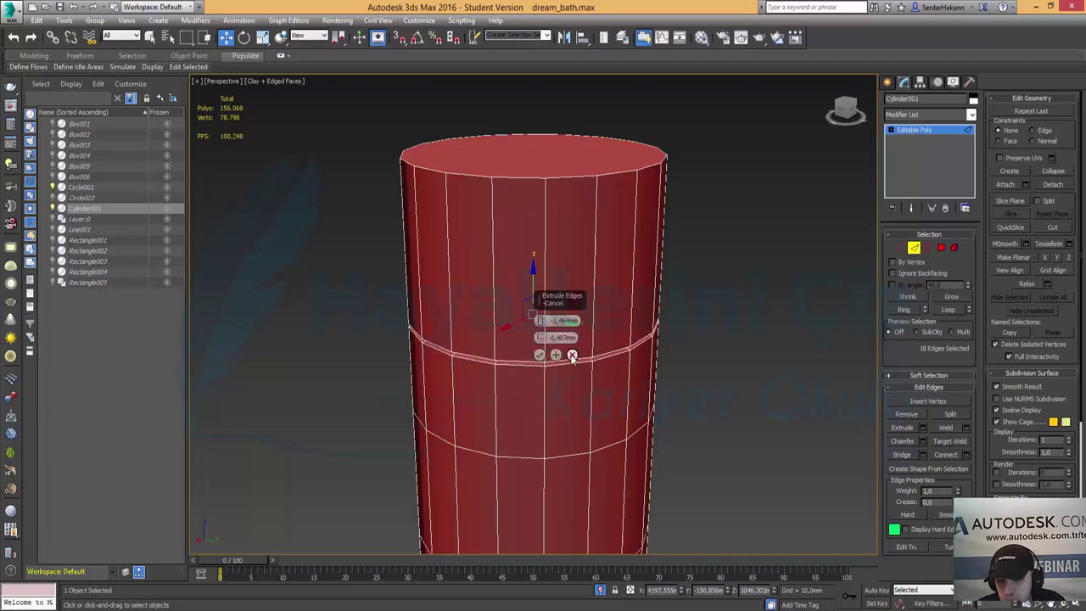
mouse_move(608, 380)
middle_mouse_down("alt")
mouse_move(613, 337)
mouse_move(634, 350)
mouse_move(560, 356)
mouse_move(612, 357)
middle_mouse_up("alt")
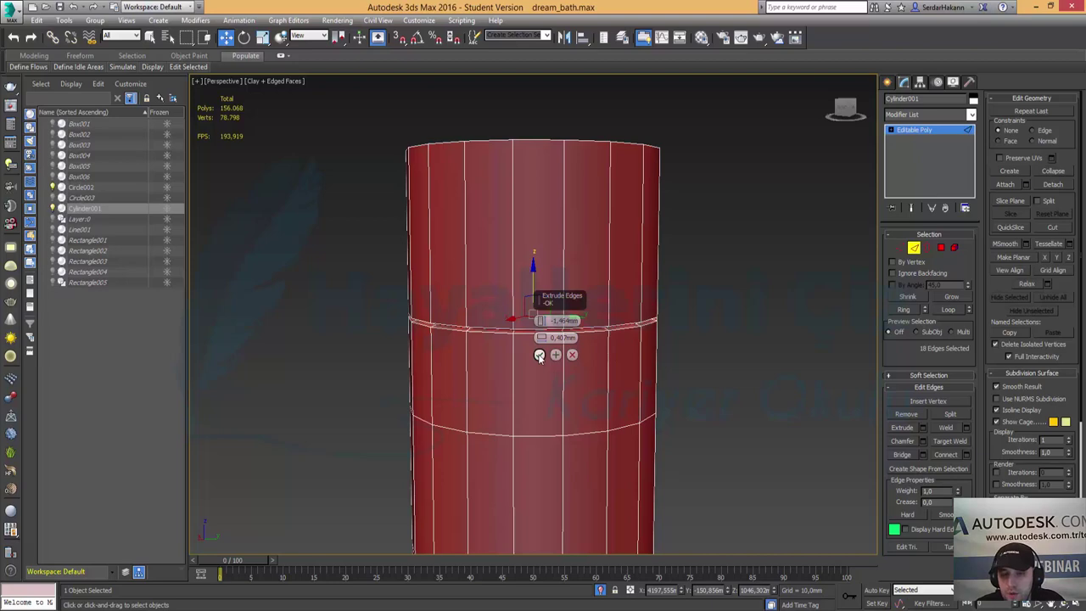
left_click(539, 356)
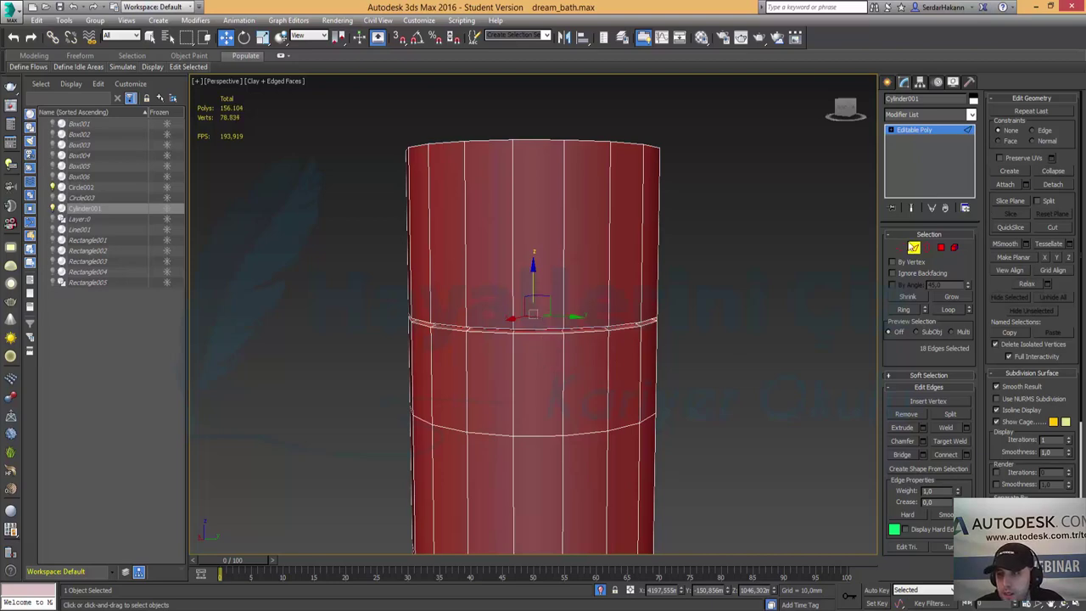
left_click(913, 246)
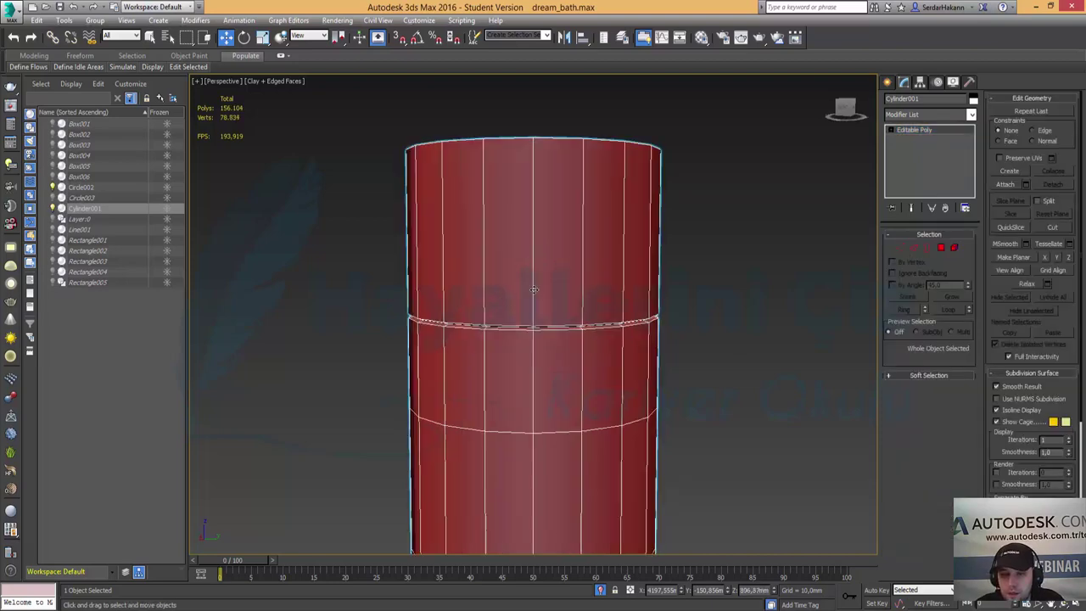
Orbit the Perspective view down onto the cylinder and deselect it.
mouse_move(533, 290)
middle_mouse_down("alt")
mouse_move(570, 279)
mouse_move(570, 317)
mouse_move(535, 314)
middle_mouse_up("alt")
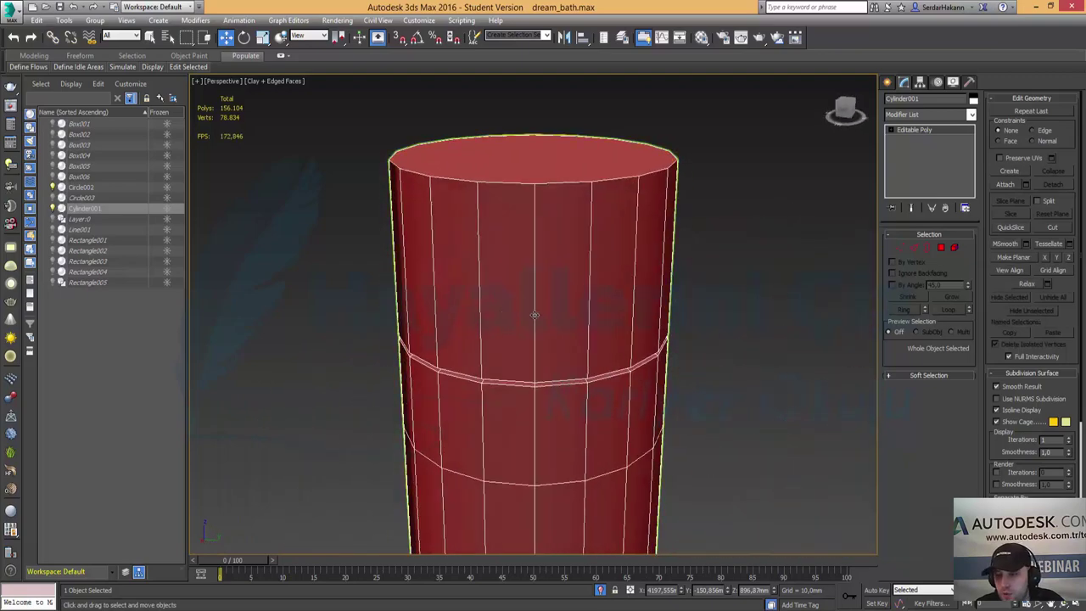
left_click(726, 360)
scroll(726, 360, "down", 5)
mouse_move(776, 400)
middle_mouse_down("alt")
mouse_move(688, 399)
mouse_move(698, 381)
mouse_move(729, 382)
middle_mouse_up("alt")
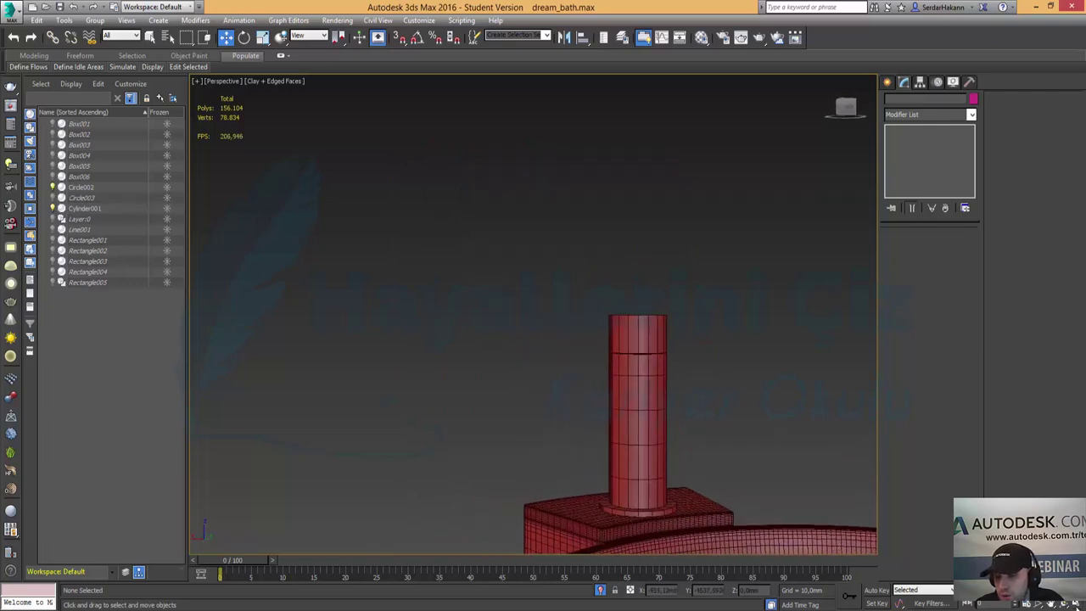
In the maximized Front view, select a strip of polygons at the cylinder's top.
key("alt+w")
left_click(791, 174)
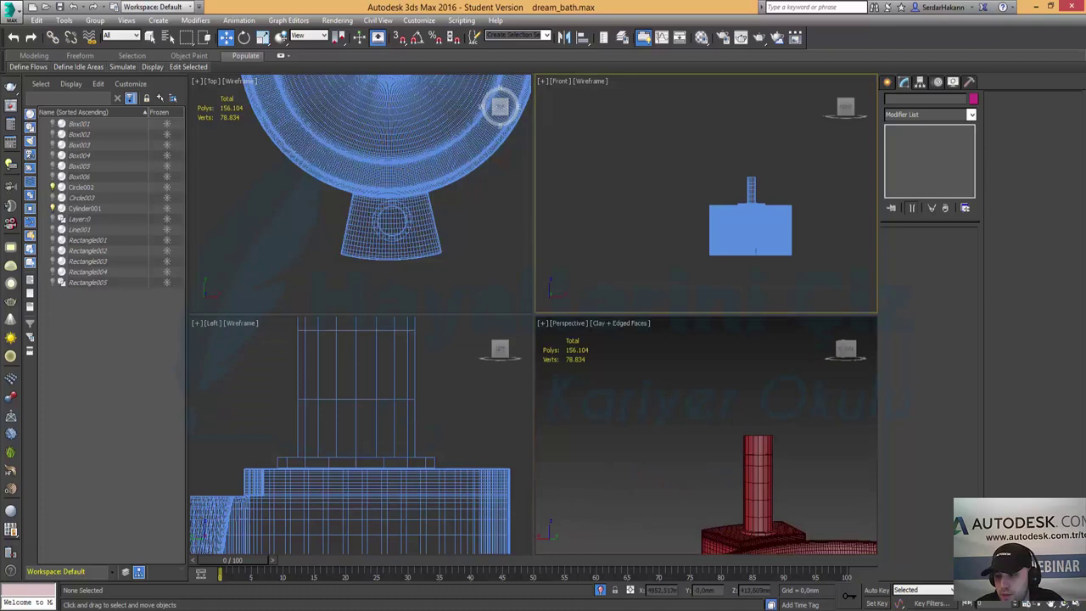
left_click(1074, 603)
scroll(518, 241, "up", 1)
scroll(577, 291, "up", 2)
scroll(548, 270, "up", 3)
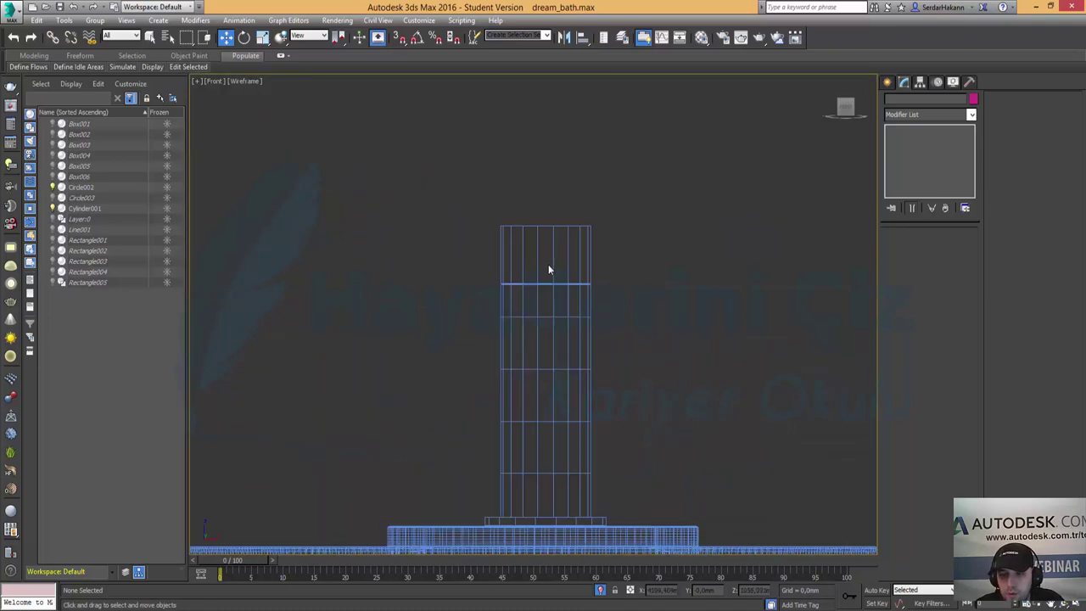
scroll(548, 270, "up", 2)
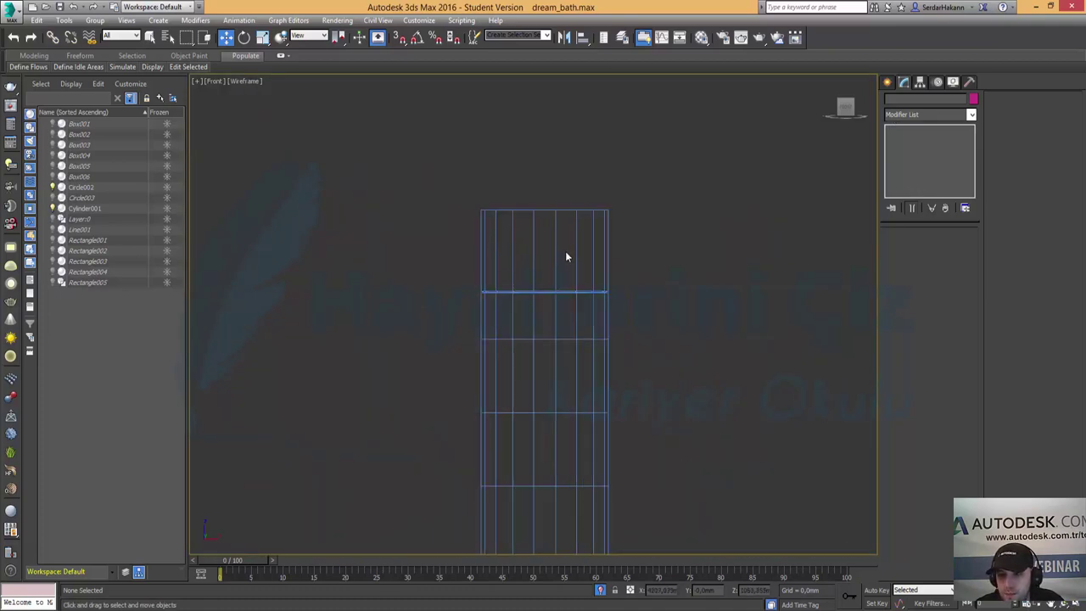
left_click(567, 256)
left_click(941, 247)
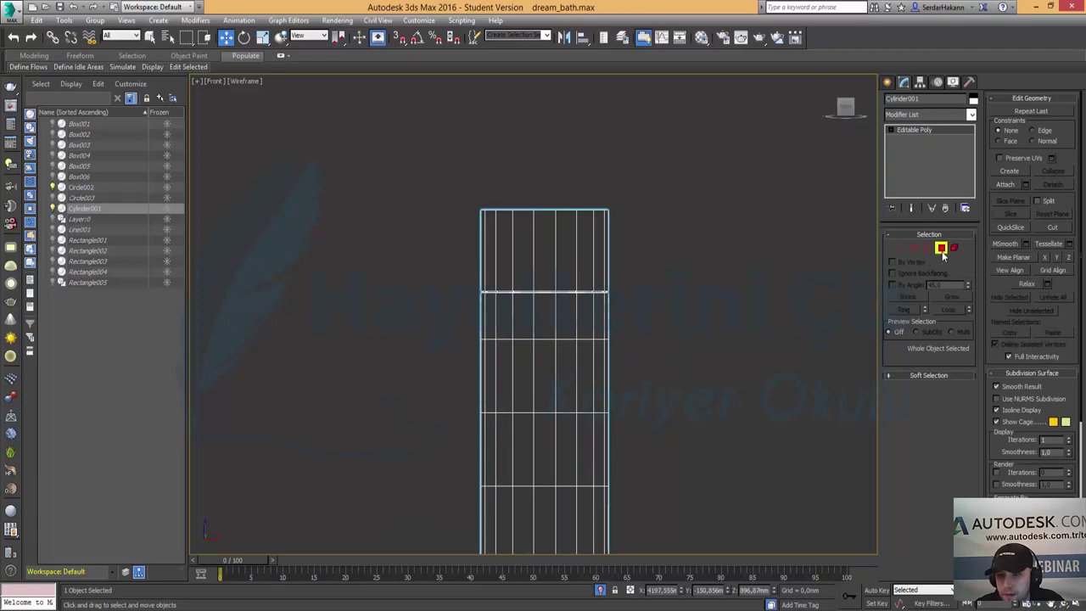
left_click(545, 217)
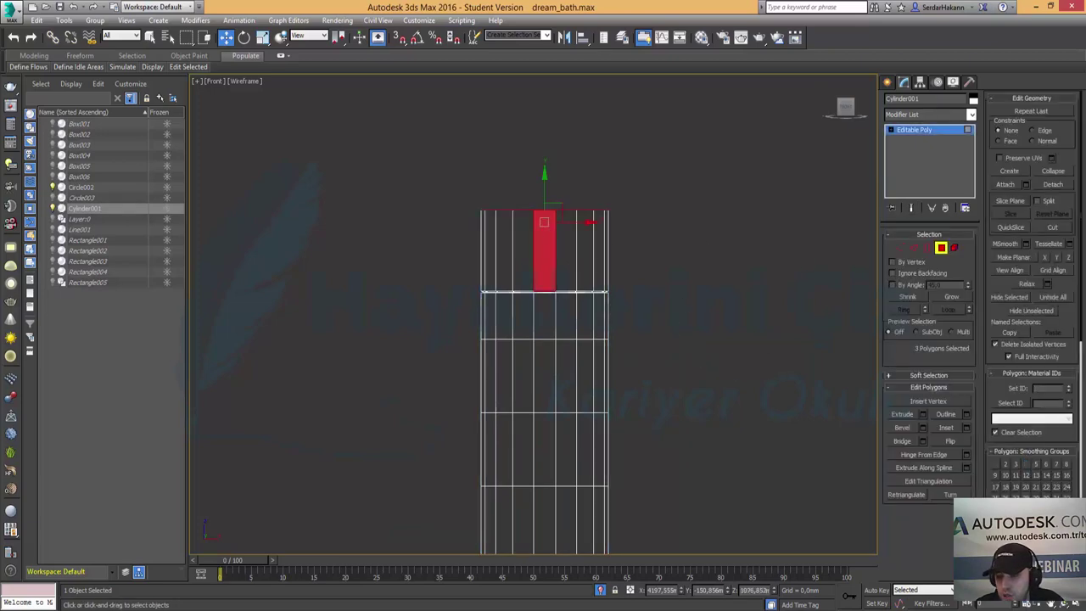
Narrow the selection to a single upper-side face (polygon 151) in Perspective and zoom in.
key("alt+w")
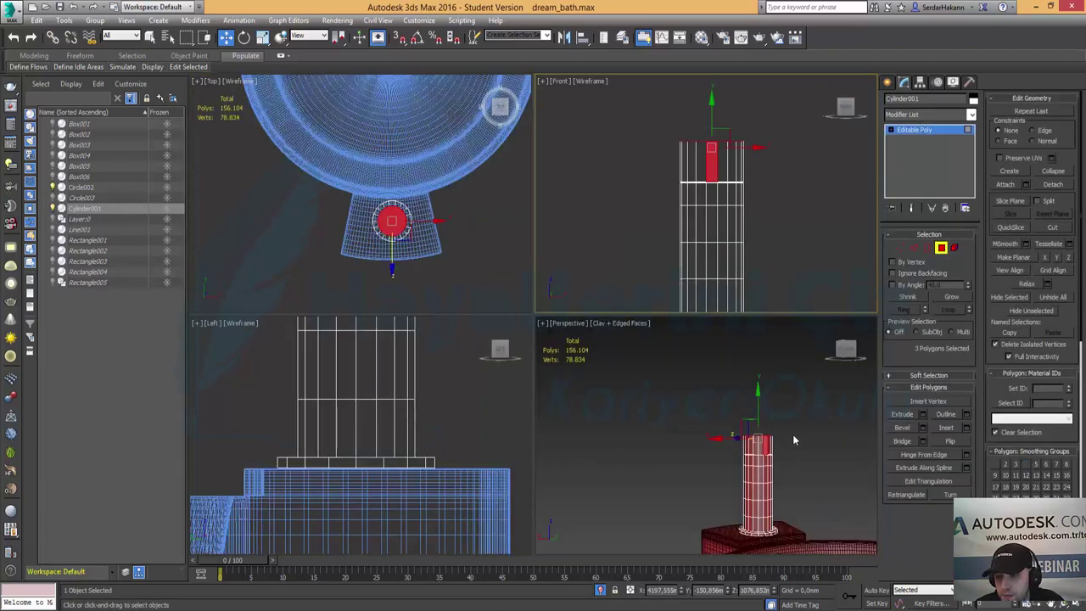
right_click(792, 432)
key("alt+w")
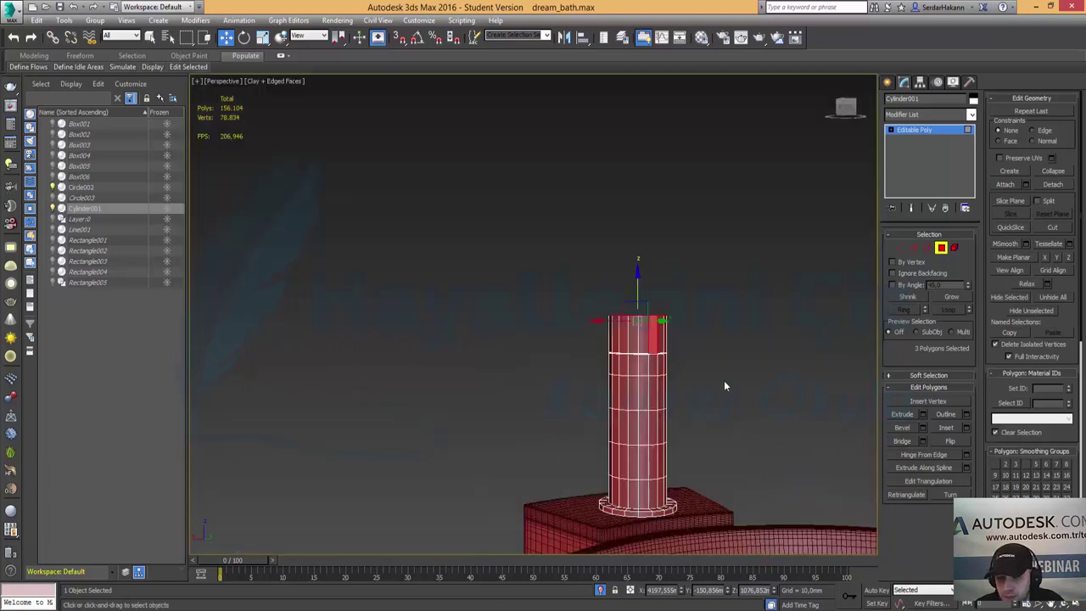
middle_click_drag(668, 333, 681, 376, "alt")
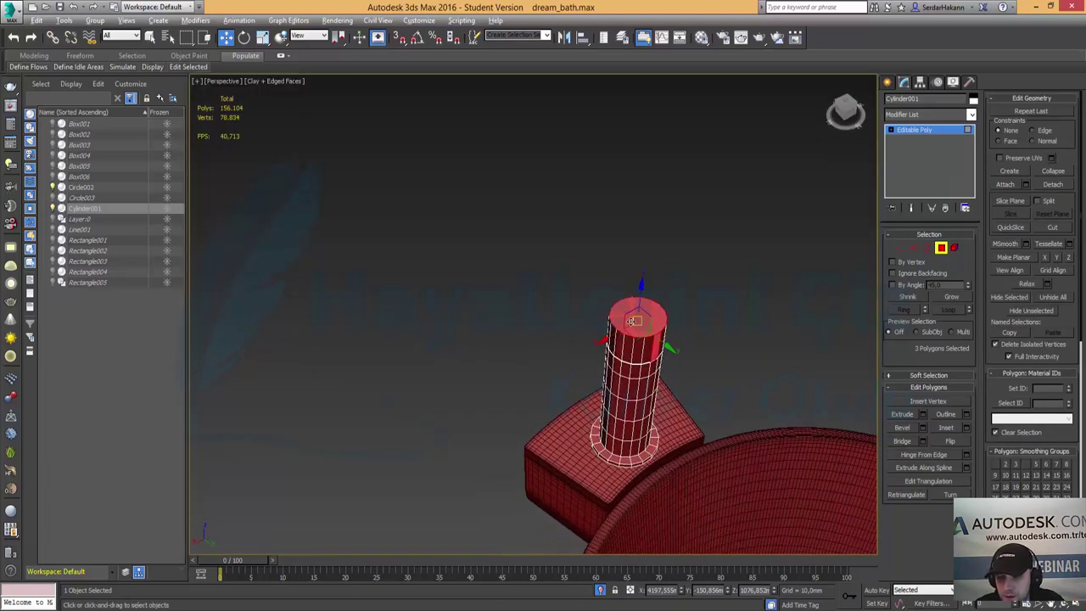
left_click(603, 348, "alt")
middle_click_drag(594, 349, 612, 338, "alt")
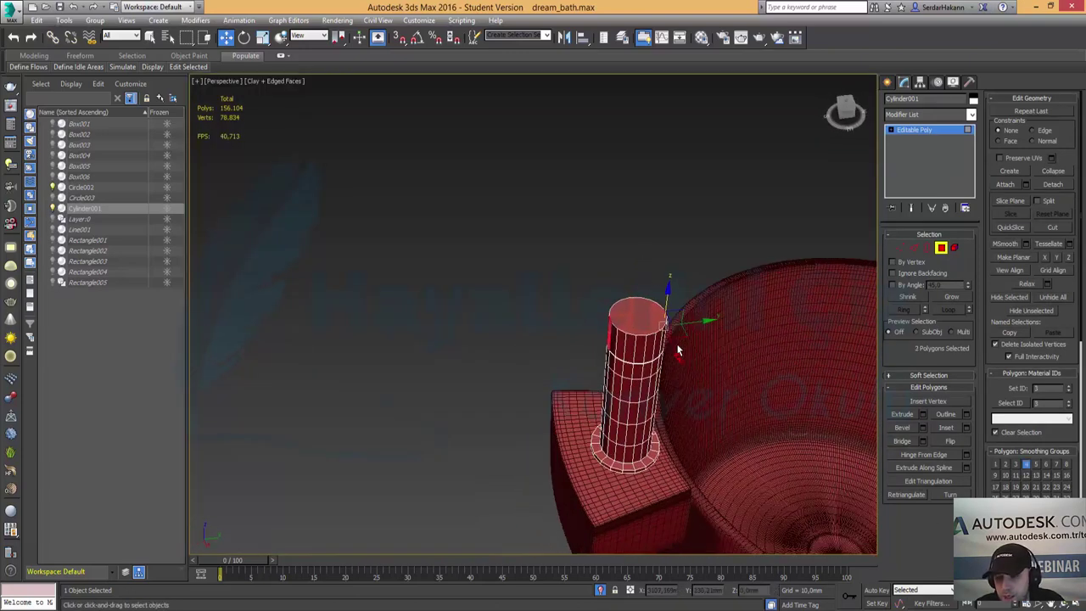
left_click(611, 340)
mouse_move(685, 367)
middle_mouse_down("alt")
mouse_move(526, 371)
mouse_move(519, 353)
middle_mouse_up("alt")
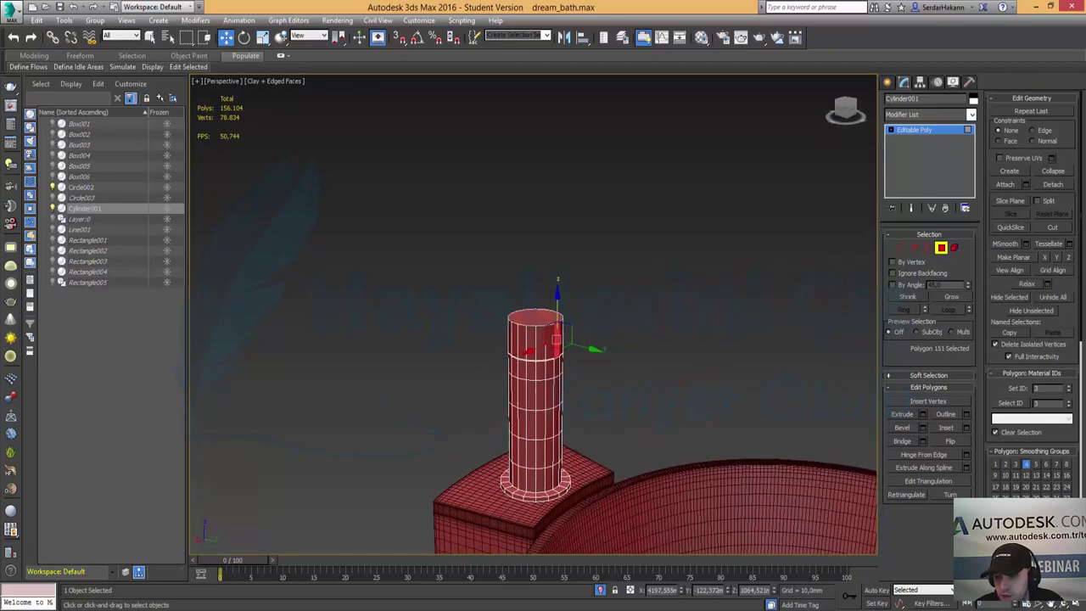
key("alt+z")
left_click_drag(543, 366, 541, 321)
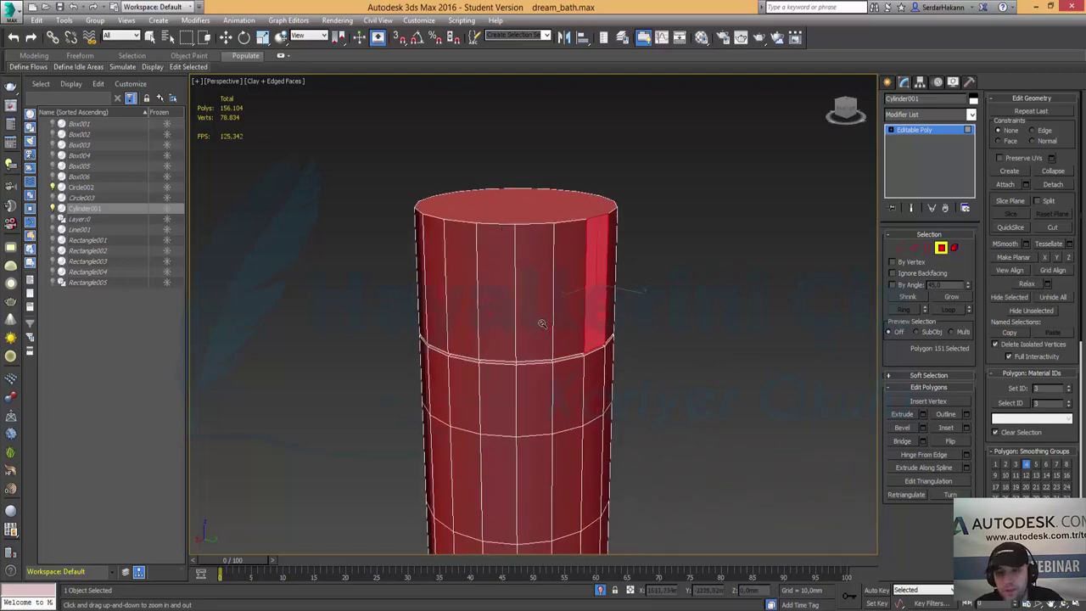
Connect two vertical edges on the cylinder's right side with 2 segments, pinch -12.
left_click(940, 246)
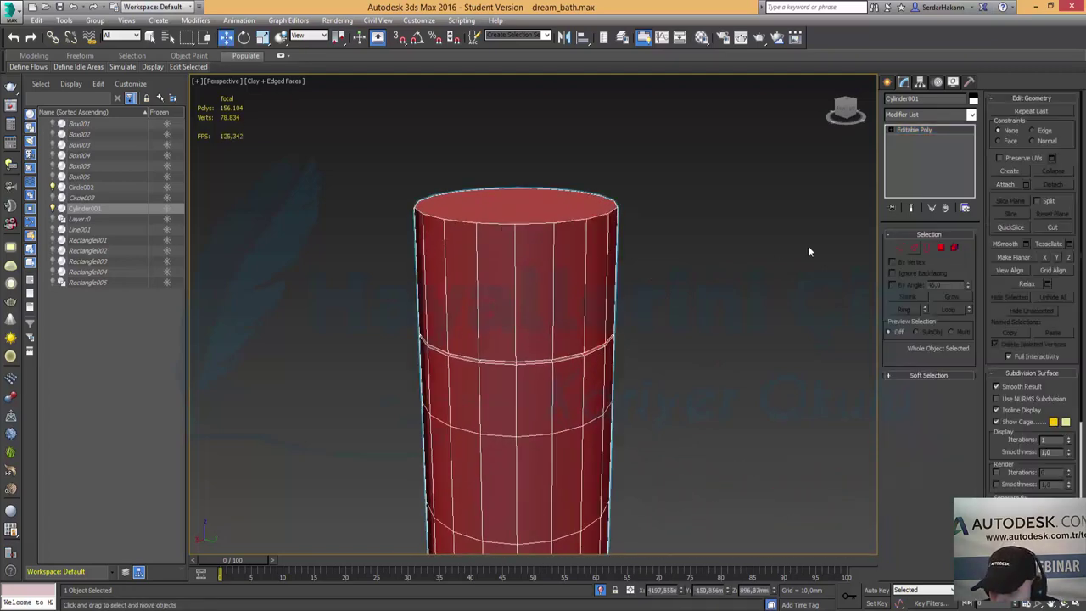
left_click(912, 248)
left_click(608, 268)
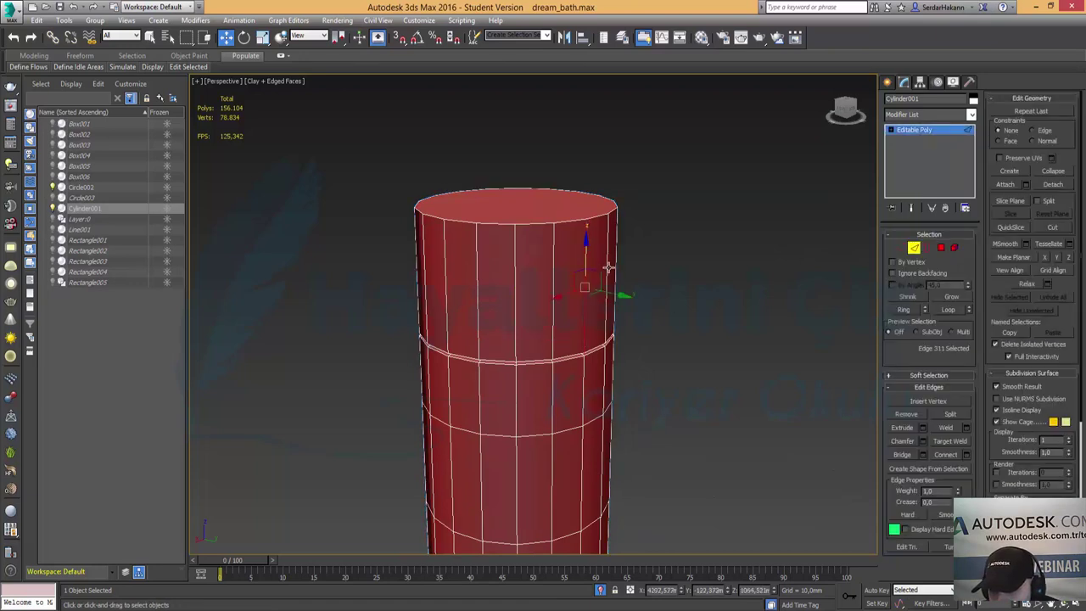
left_click(967, 453)
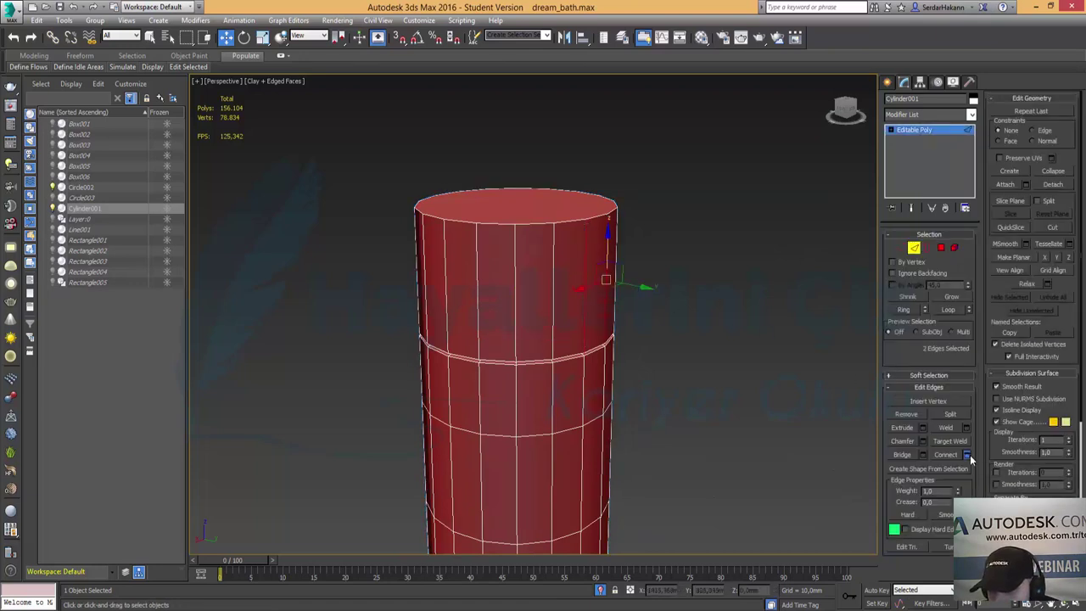
left_click(541, 321)
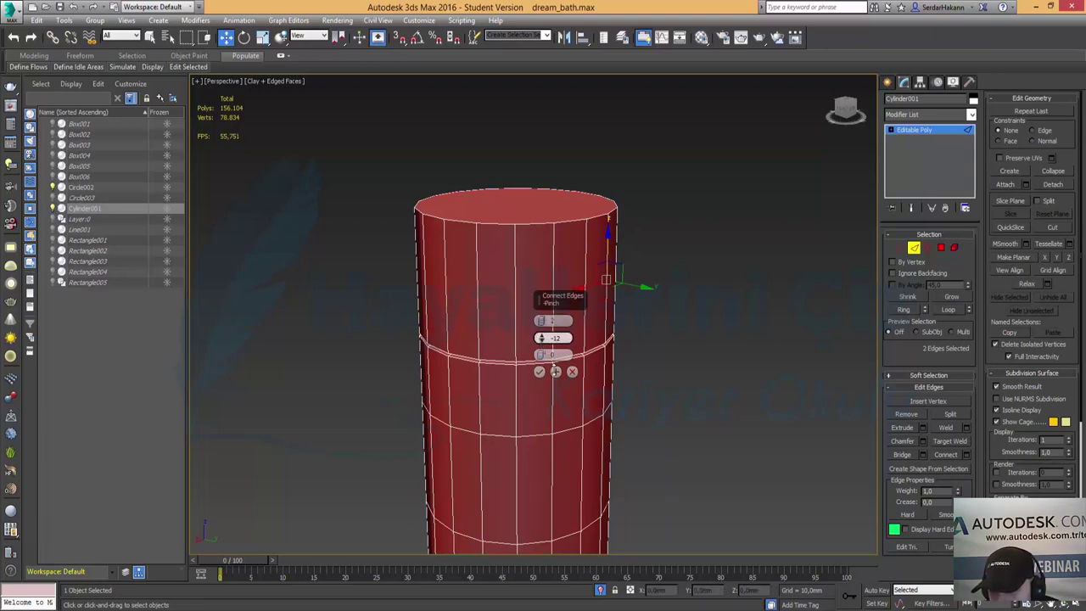
left_click_drag(542, 342, 556, 370)
left_click(540, 373)
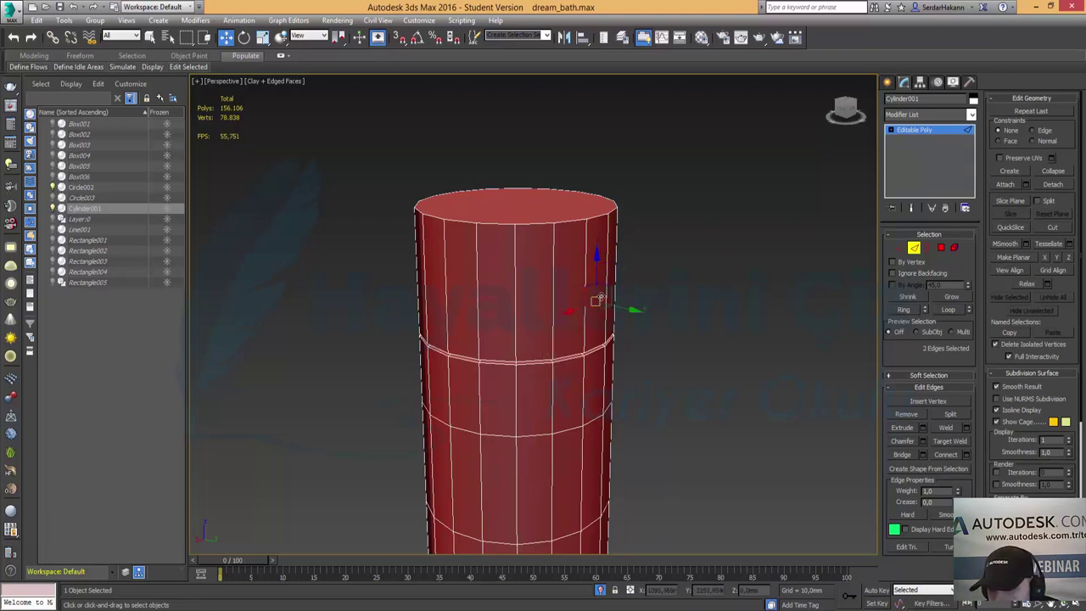
Select the face between the new edges and extrude it outward into a lever.
left_click(940, 248)
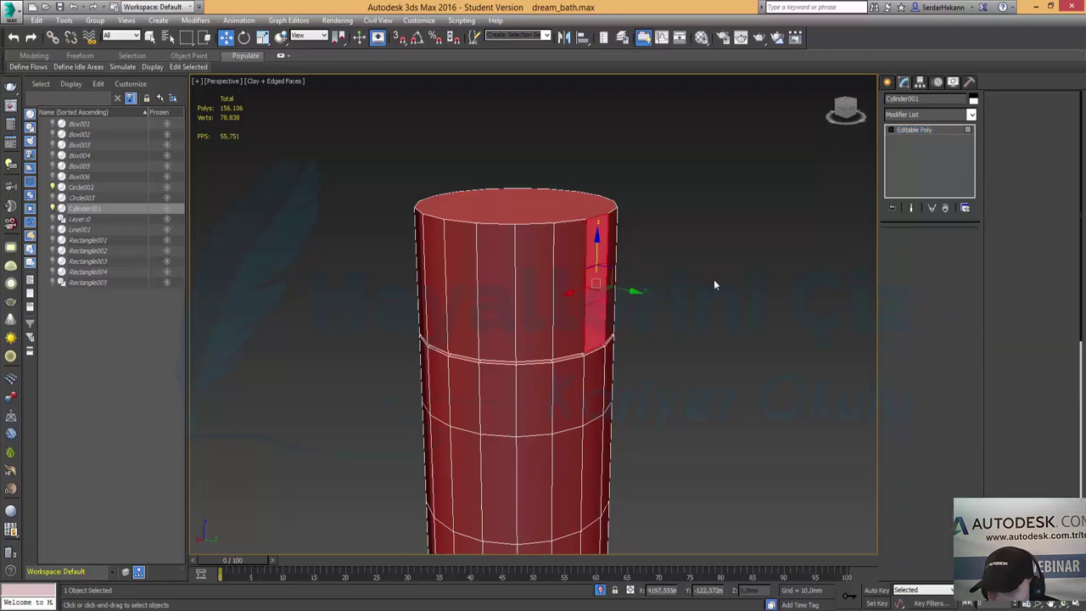
left_click(595, 285)
left_click(923, 415)
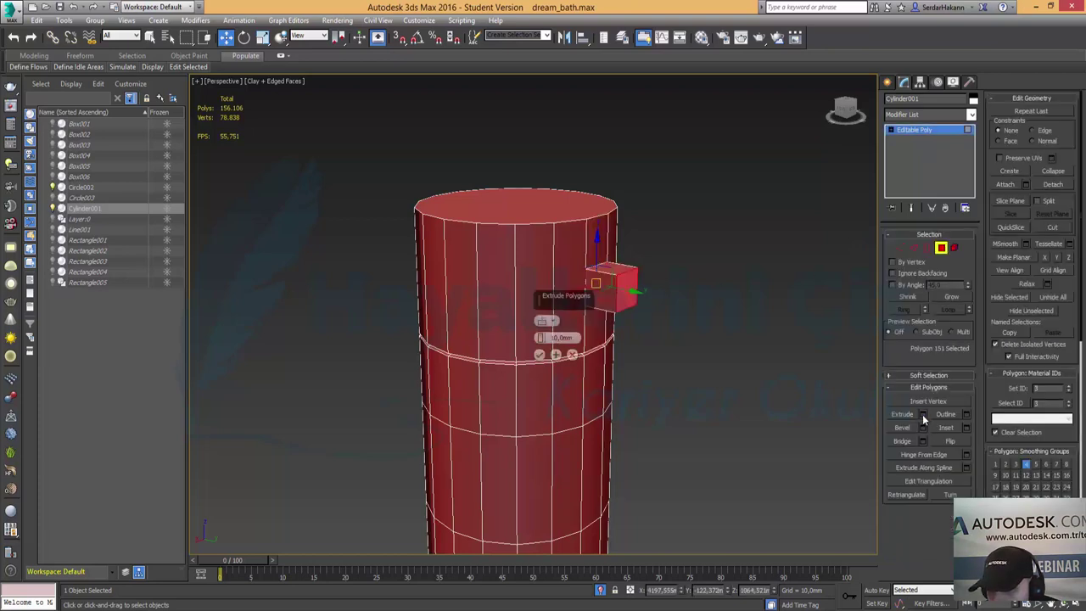
left_click_drag(541, 339, 541, 237)
scroll(637, 212, "down", 5)
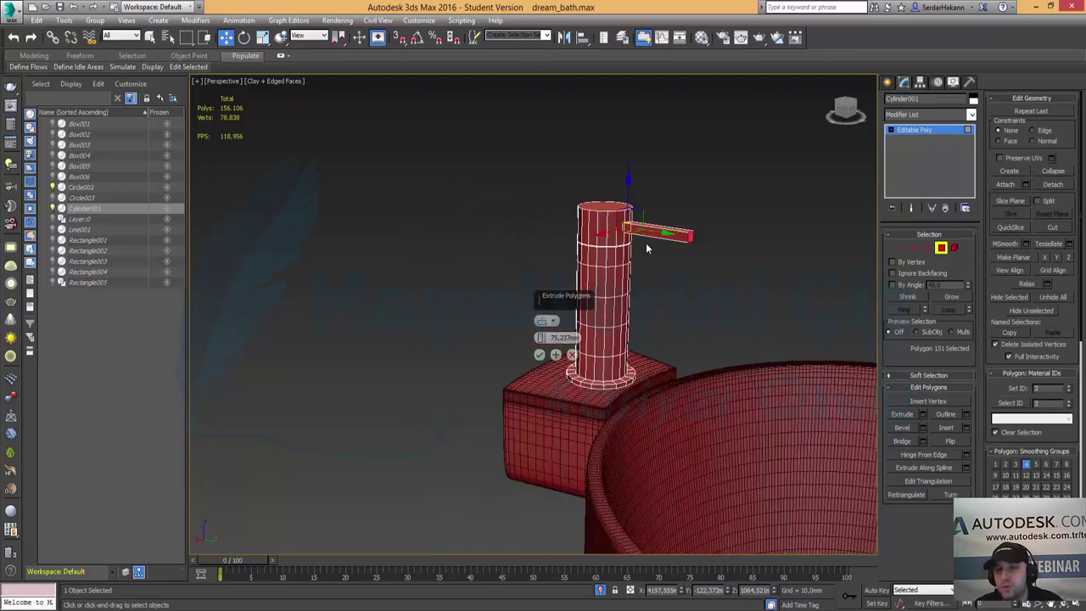
middle_click_drag(645, 243, 620, 283)
mouse_move(678, 328)
middle_mouse_down("alt")
mouse_move(528, 338)
mouse_move(545, 288)
mouse_move(600, 311)
mouse_move(721, 313)
middle_mouse_up("alt")
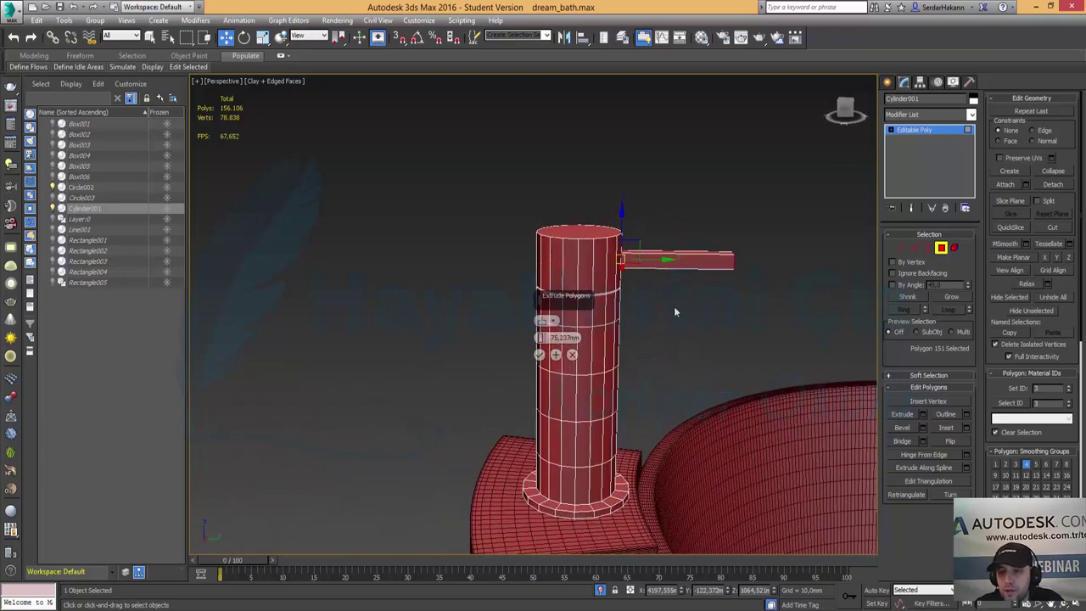
scroll(657, 297, "up", 2)
mouse_move(657, 277)
middle_mouse_down()
mouse_move(679, 291)
mouse_move(644, 325)
middle_mouse_up()
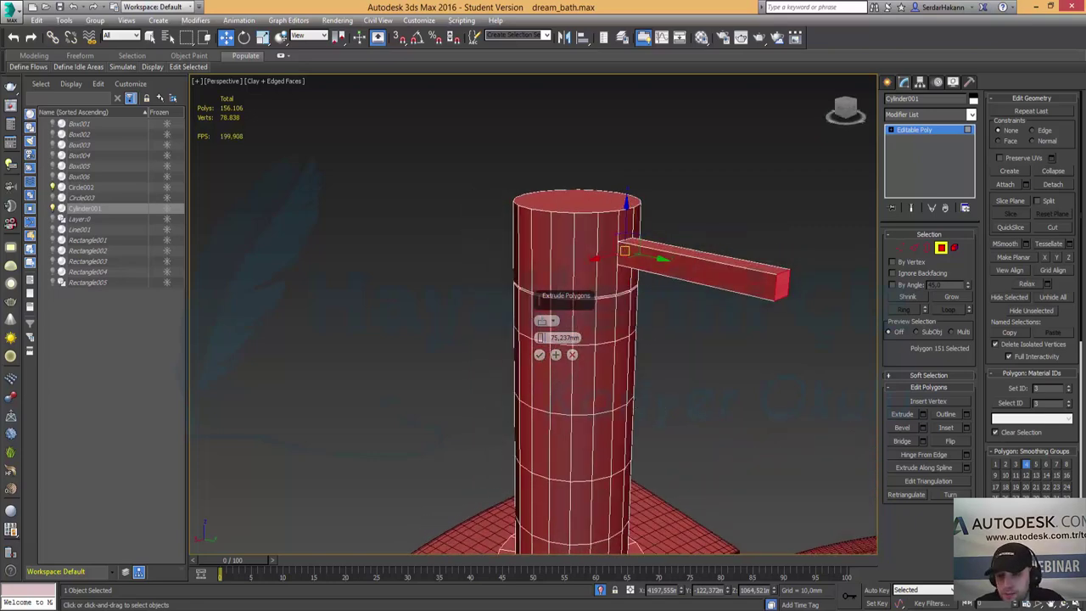
Set the polygon extrusion height to 85 mm and commit it.
key("alt+w")
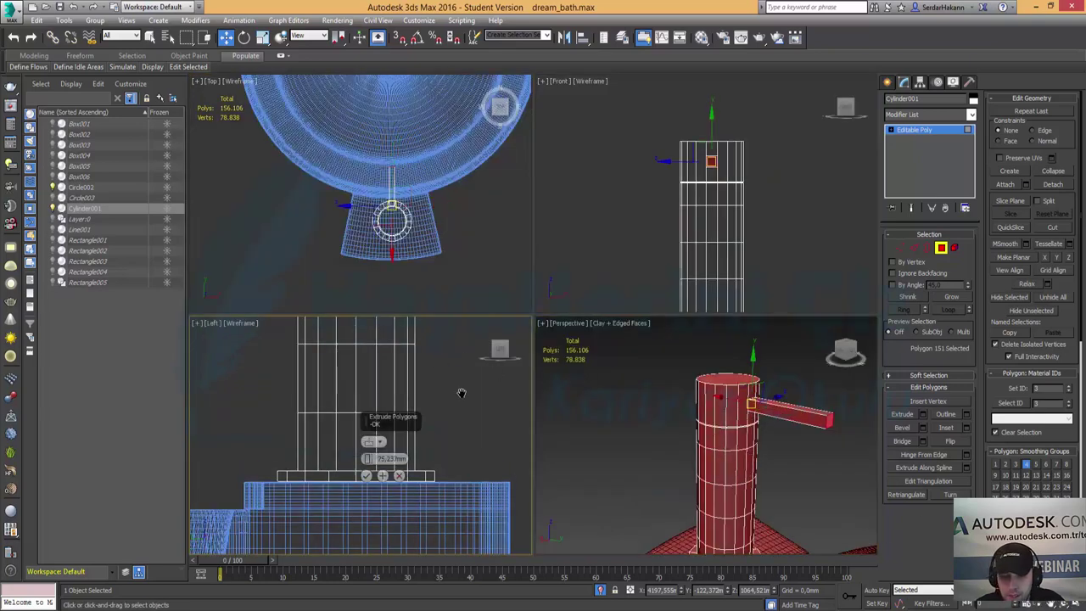
scroll(469, 392, "down", 5)
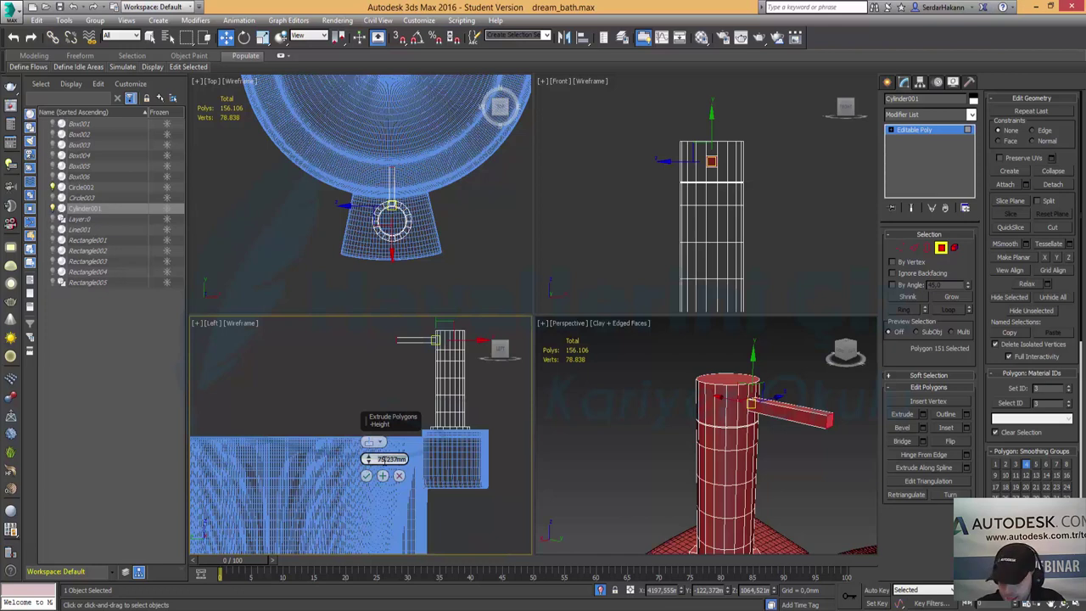
type("80")
key("Return")
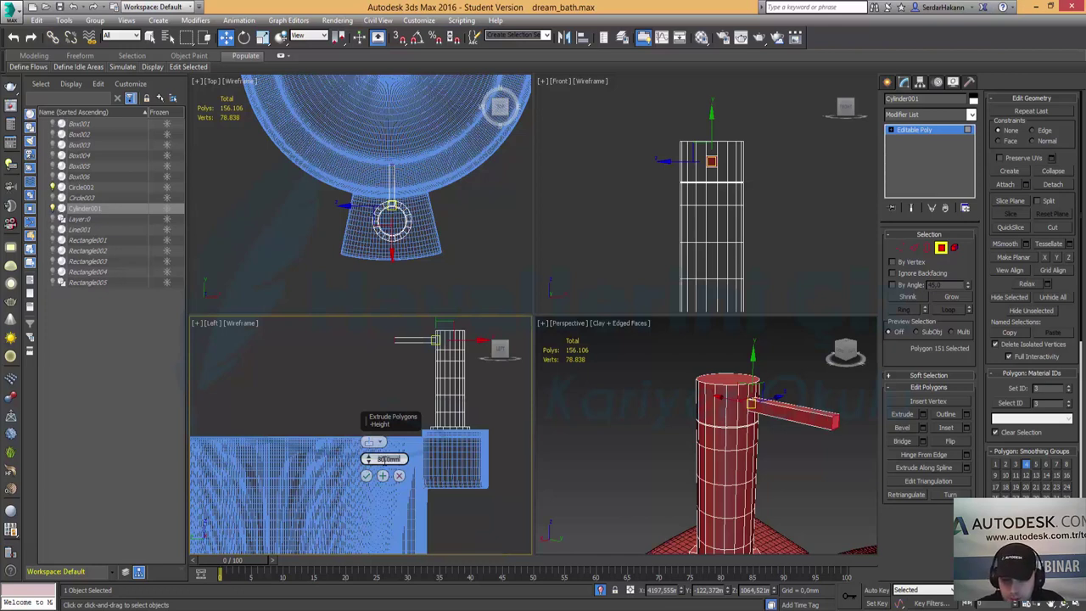
type("85")
key("Return")
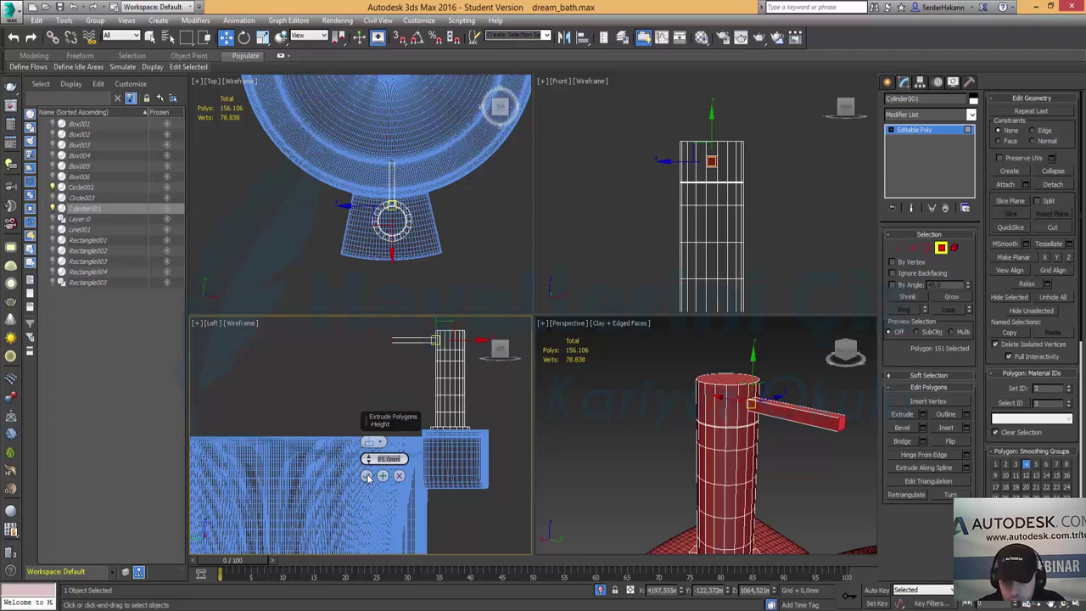
left_click(368, 475)
Return to object level in a maximized Perspective view and open the Modifier List.
middle_click(791, 427)
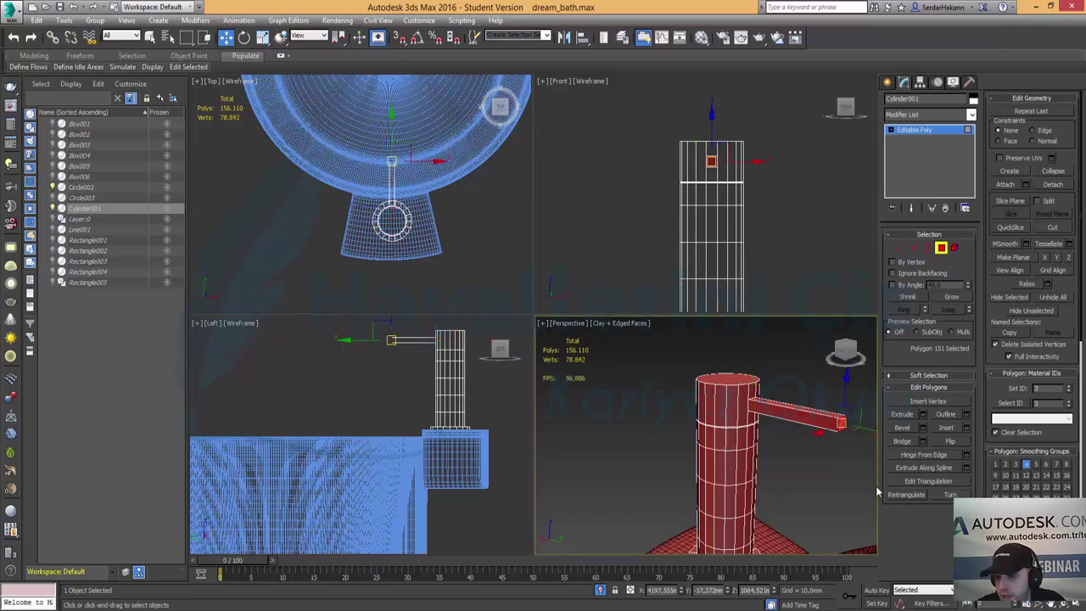
key("alt+w")
middle_click_drag(833, 384, 722, 383)
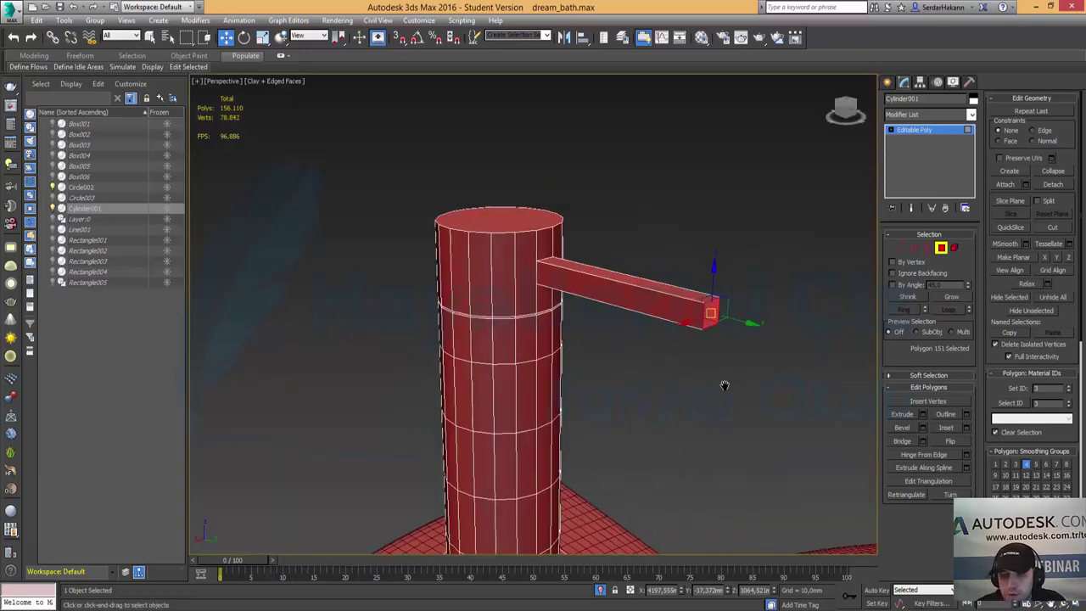
left_click(940, 249)
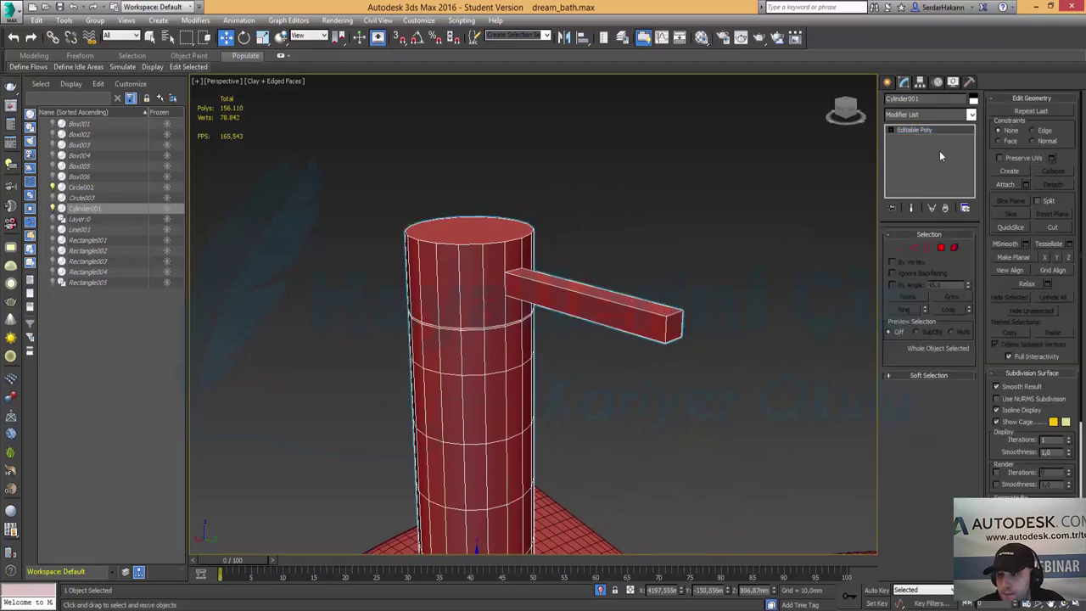
left_click(930, 116)
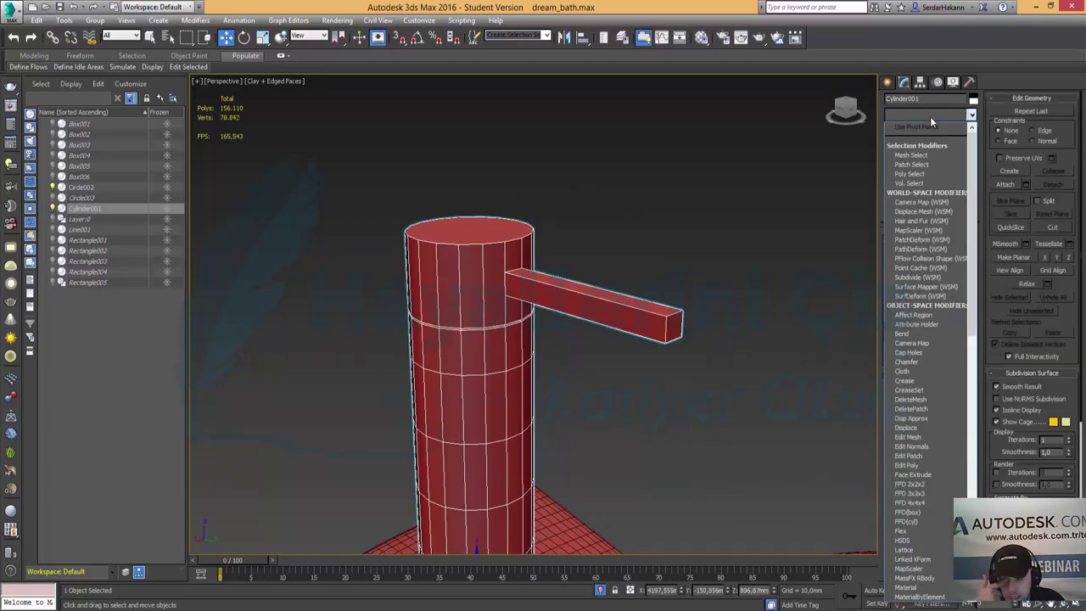
Apply a TurboSmooth modifier to the faucet and inspect its smoothed base.
scroll(929, 116, "down", 10)
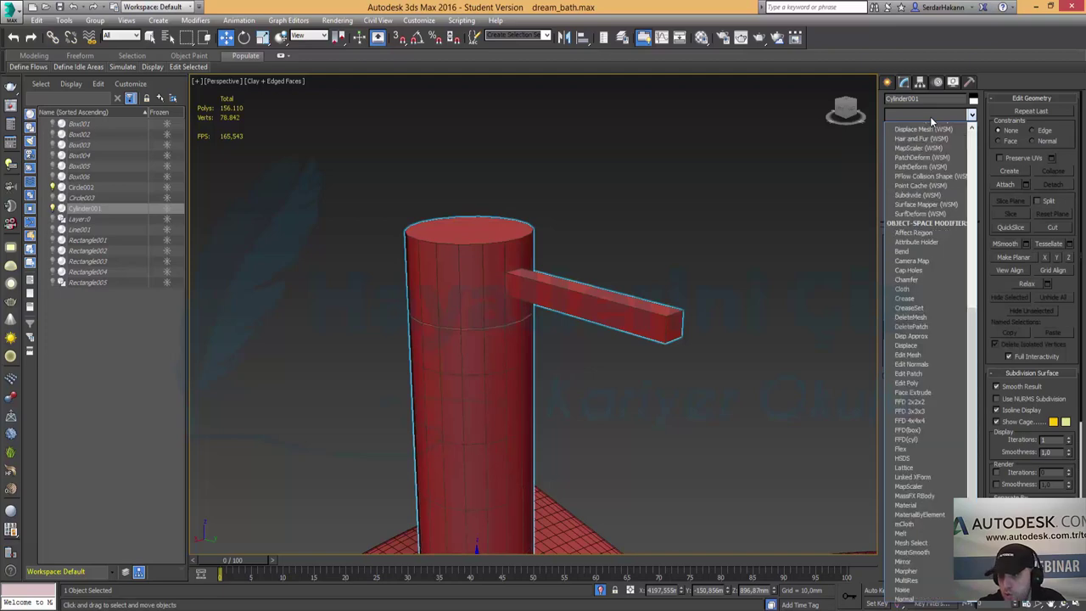
scroll(930, 116, "down", 10)
left_click(918, 429)
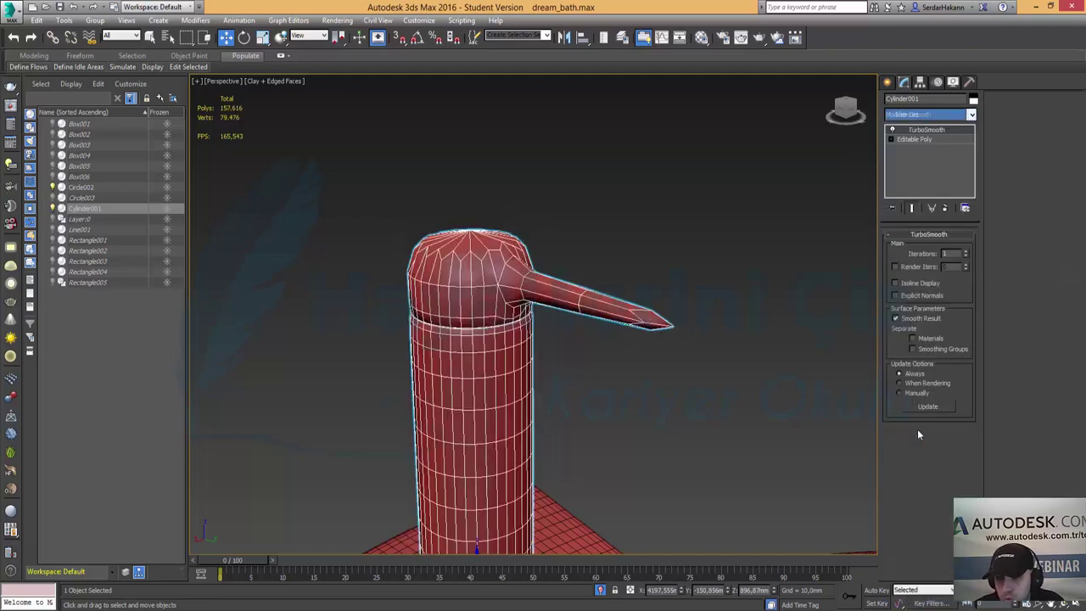
middle_click_drag(727, 418, 751, 267, "alt")
scroll(754, 246, "up", 5)
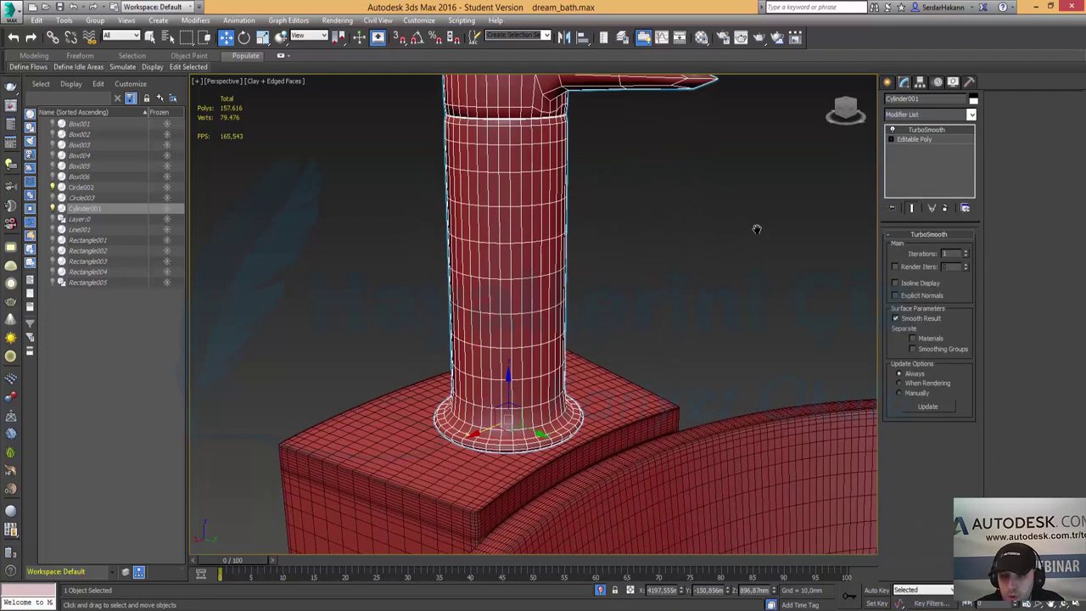
scroll(734, 308, "down", 5)
Add a 2-segment connected edge loop around the faucet's cylindrical body, checking it smoothed.
left_click(914, 139)
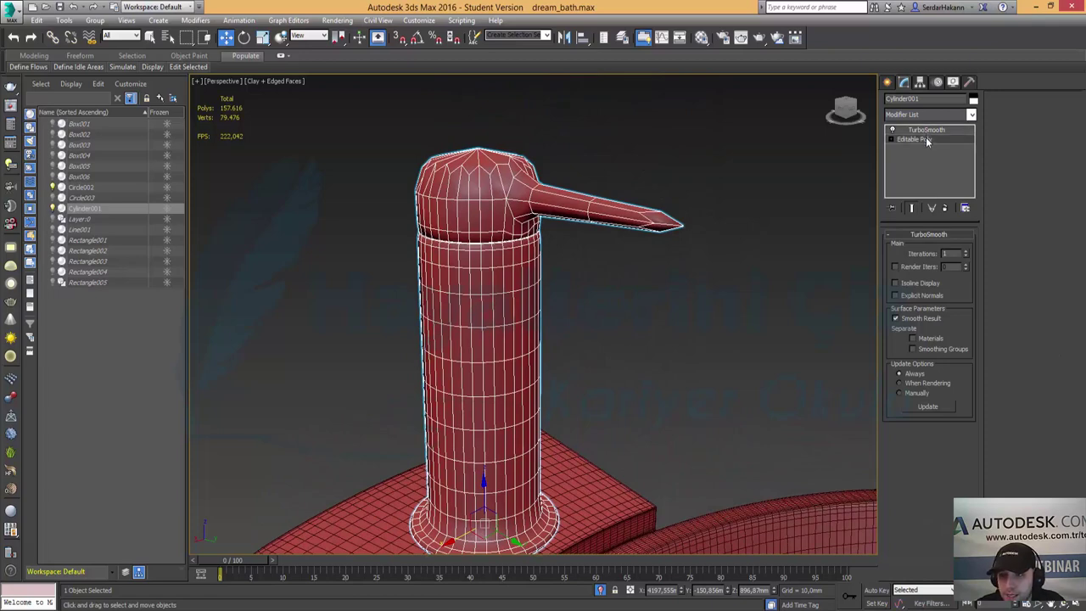
left_click(913, 248)
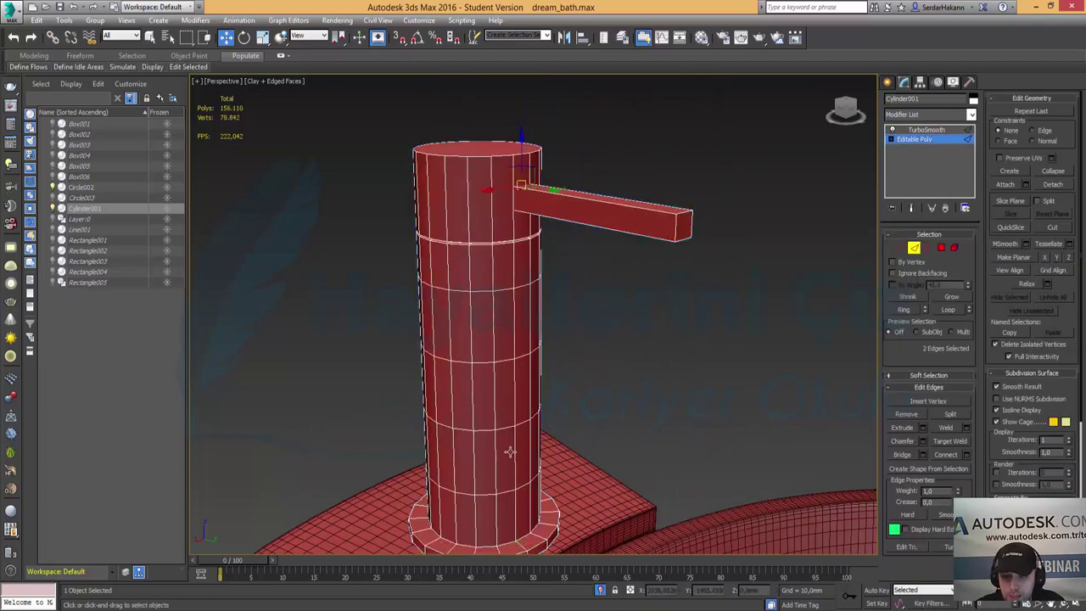
left_click(464, 212)
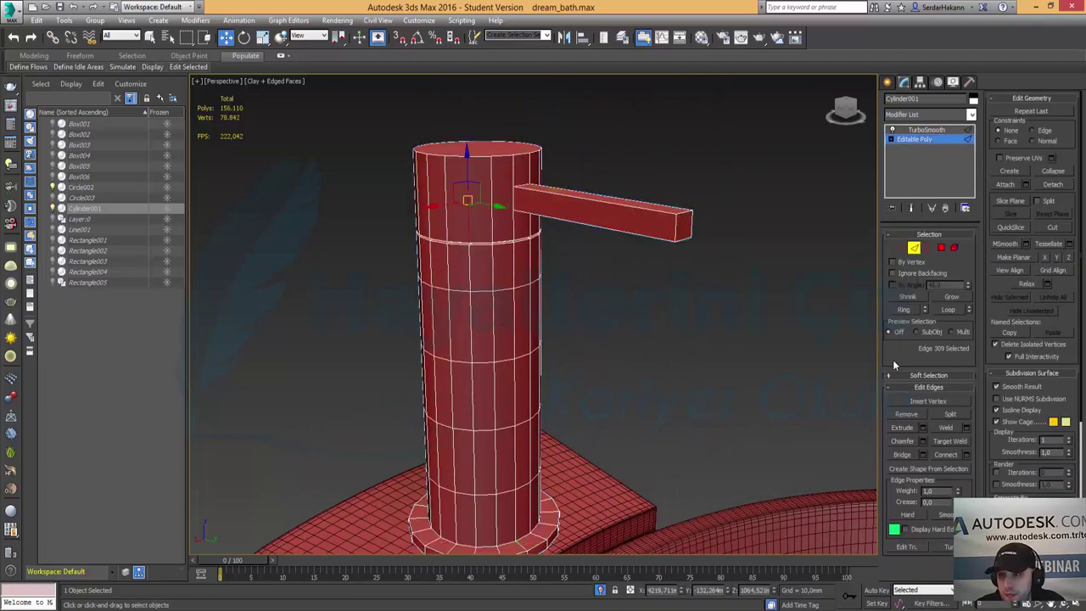
left_click(901, 310)
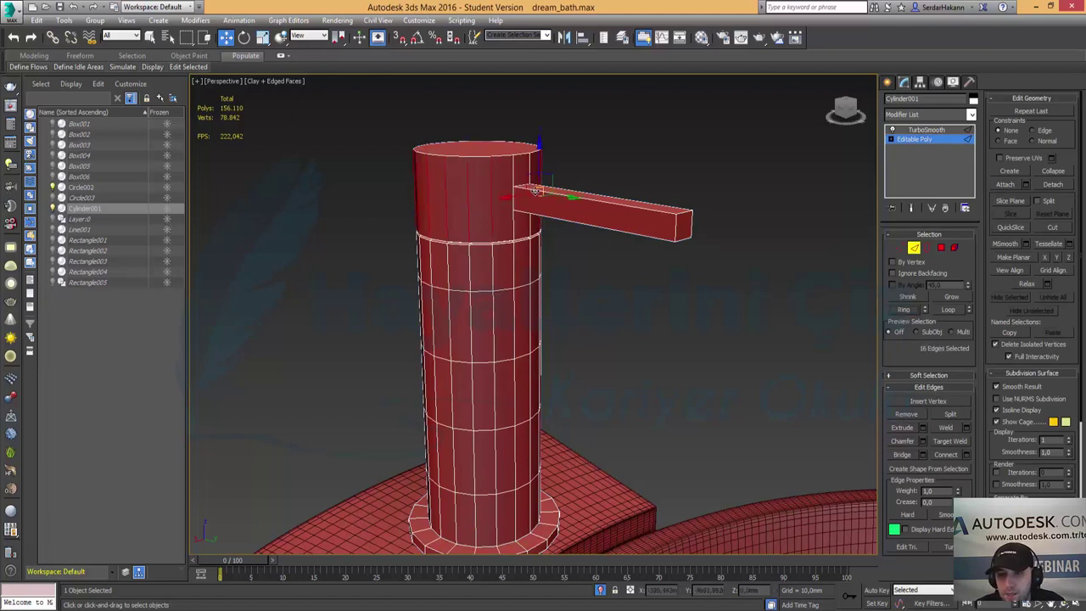
left_click(966, 455)
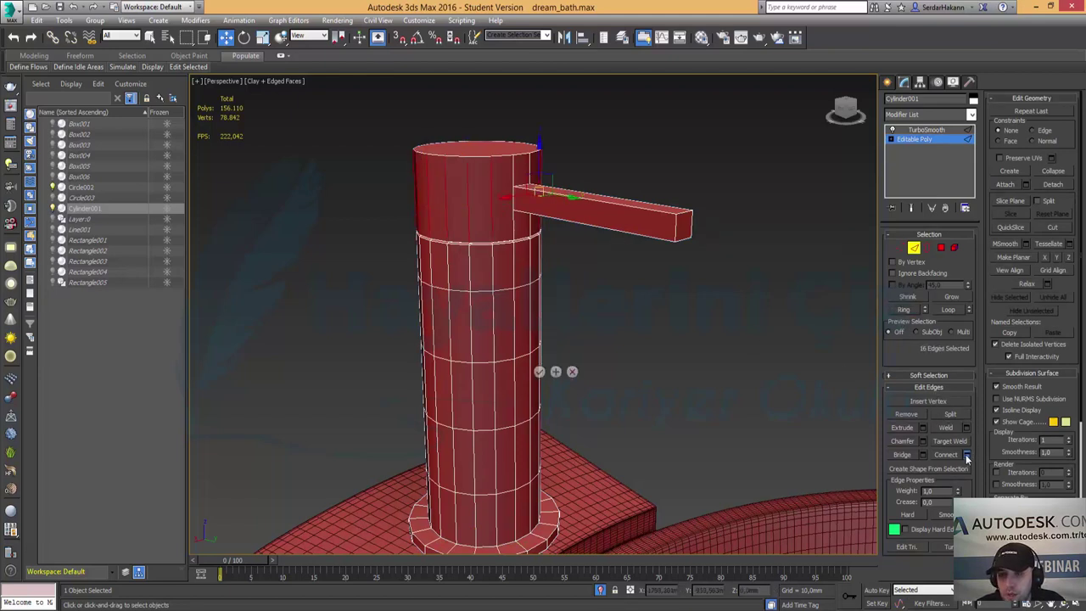
left_click(539, 372)
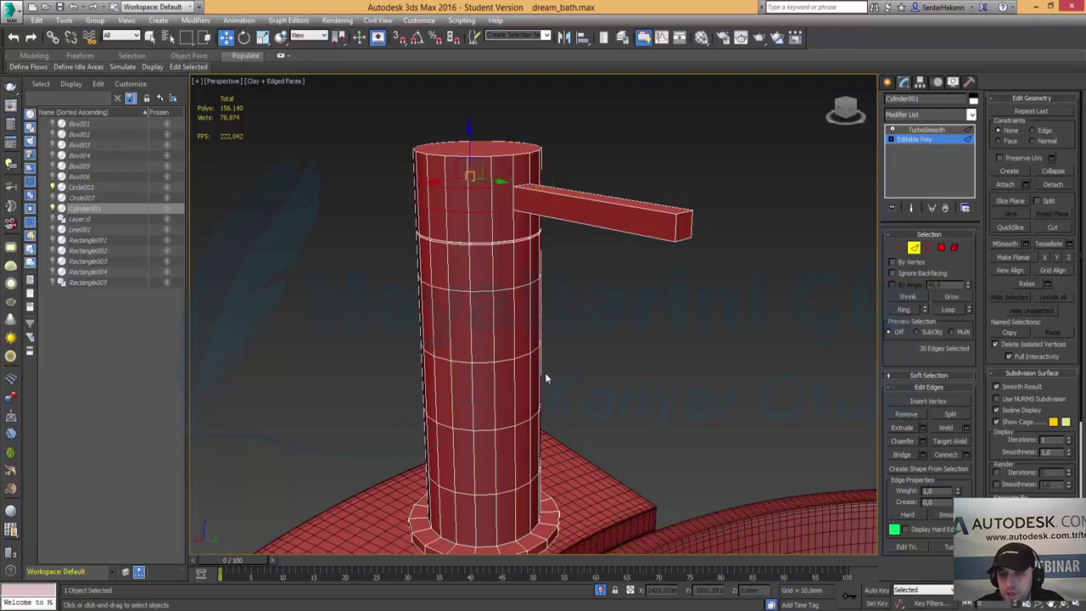
left_click(916, 129)
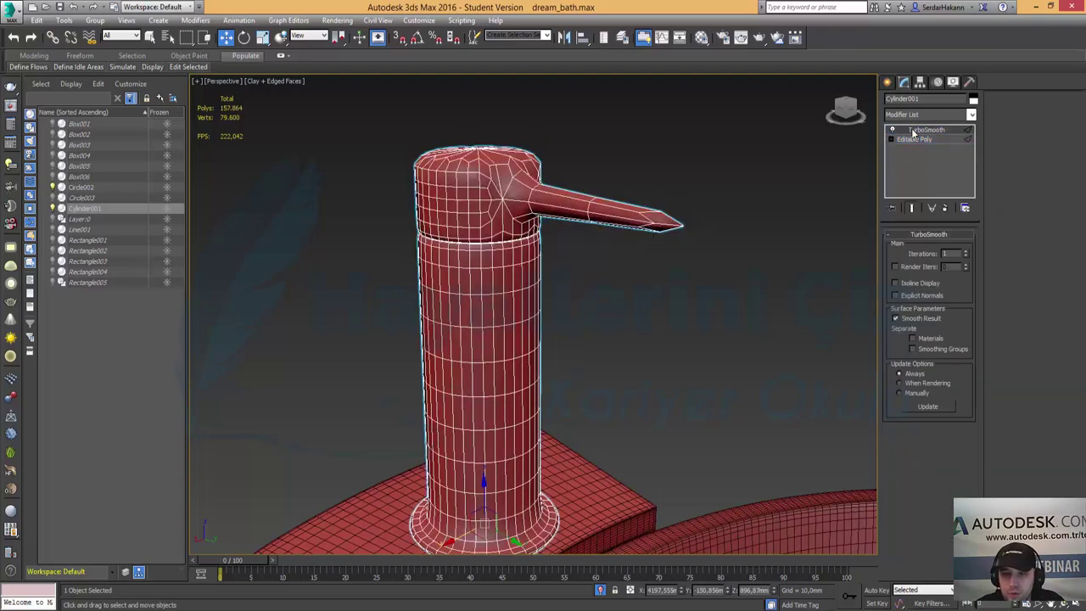
mouse_move(657, 225)
middle_mouse_down("alt")
mouse_move(520, 186)
mouse_move(577, 195)
middle_mouse_up("alt")
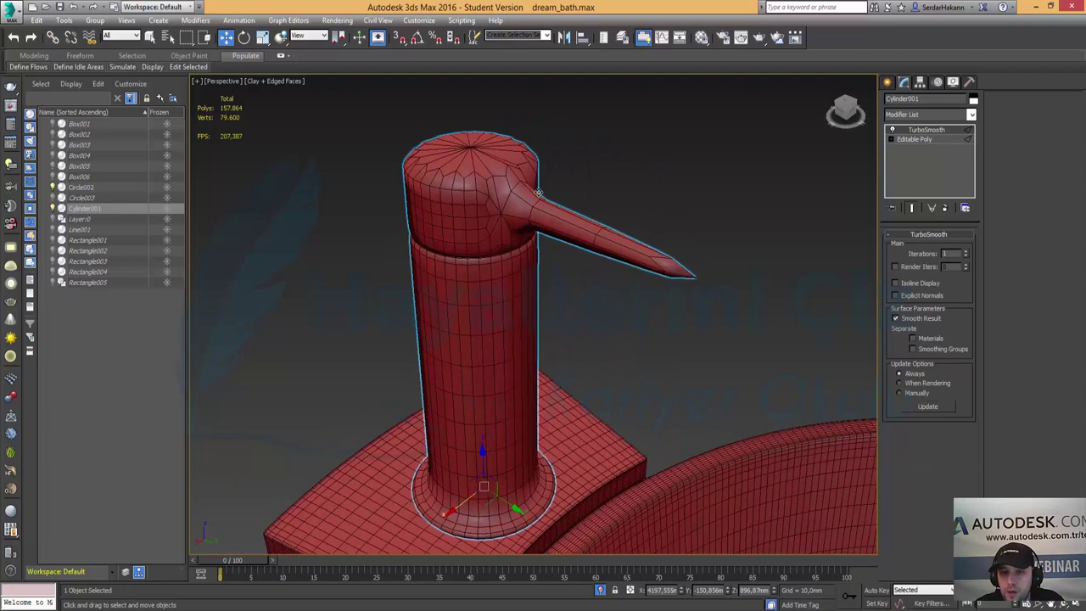
left_click(937, 140)
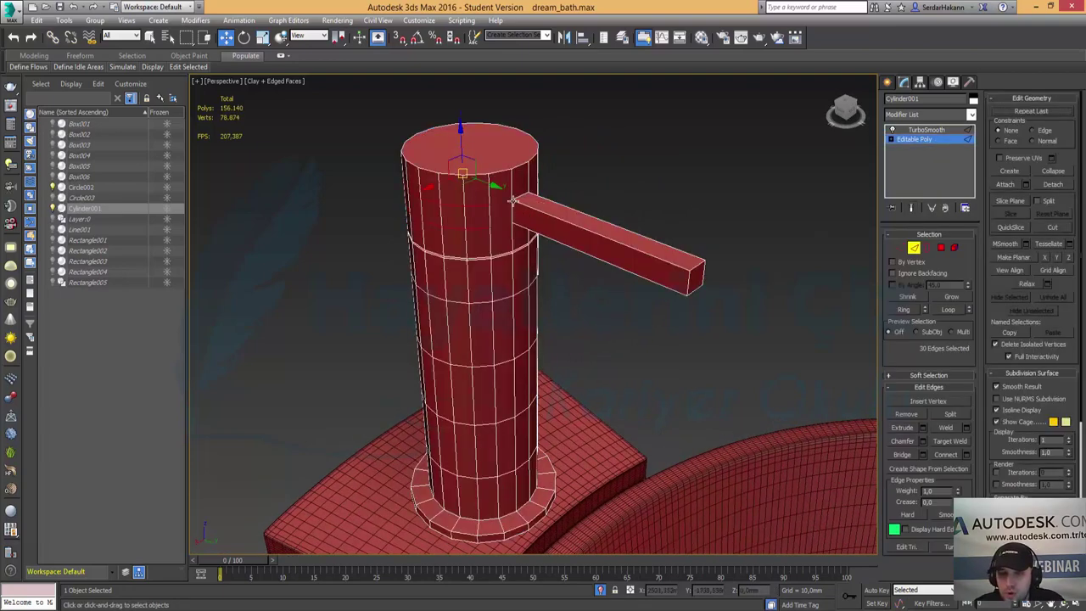
Select the vertical body edges around the spout junction and trial a connect preview.
double_click(512, 200)
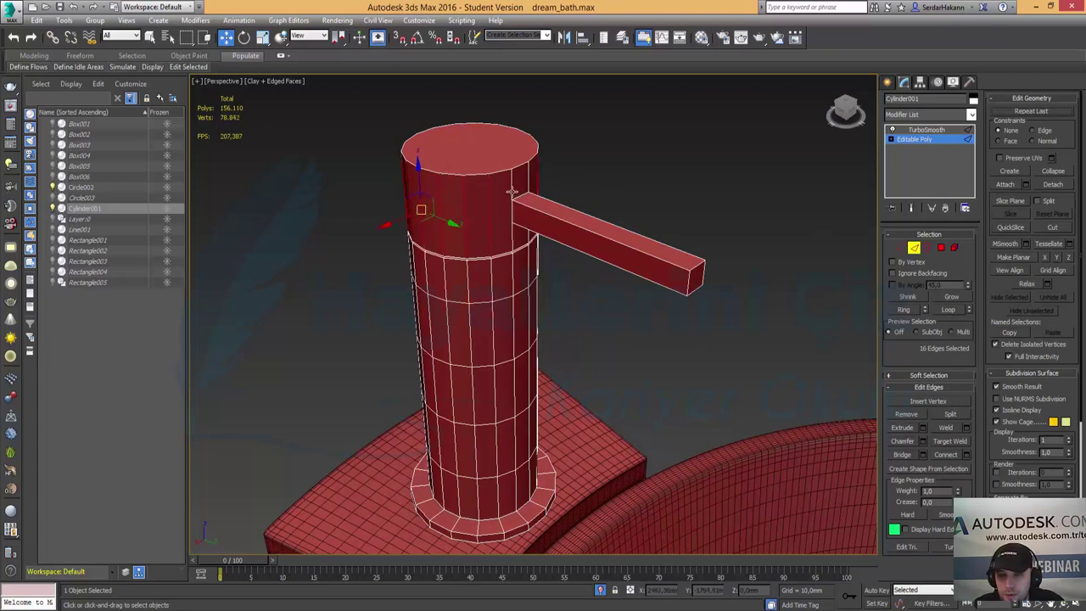
left_click(515, 206, "ctrl")
left_click(512, 229, "ctrl")
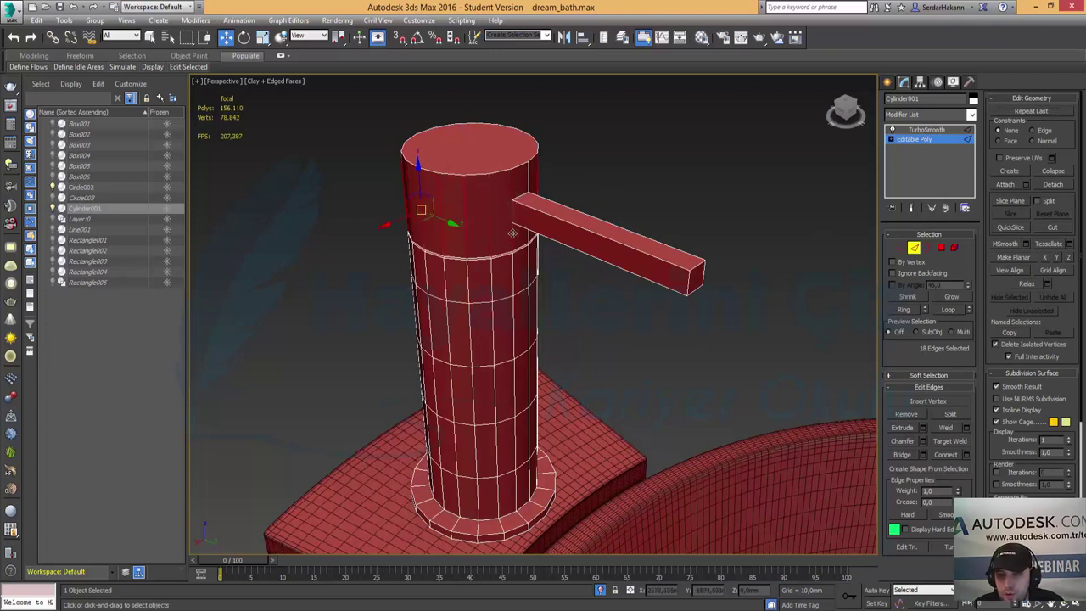
left_click(513, 246, "ctrl")
left_click(527, 178, "ctrl")
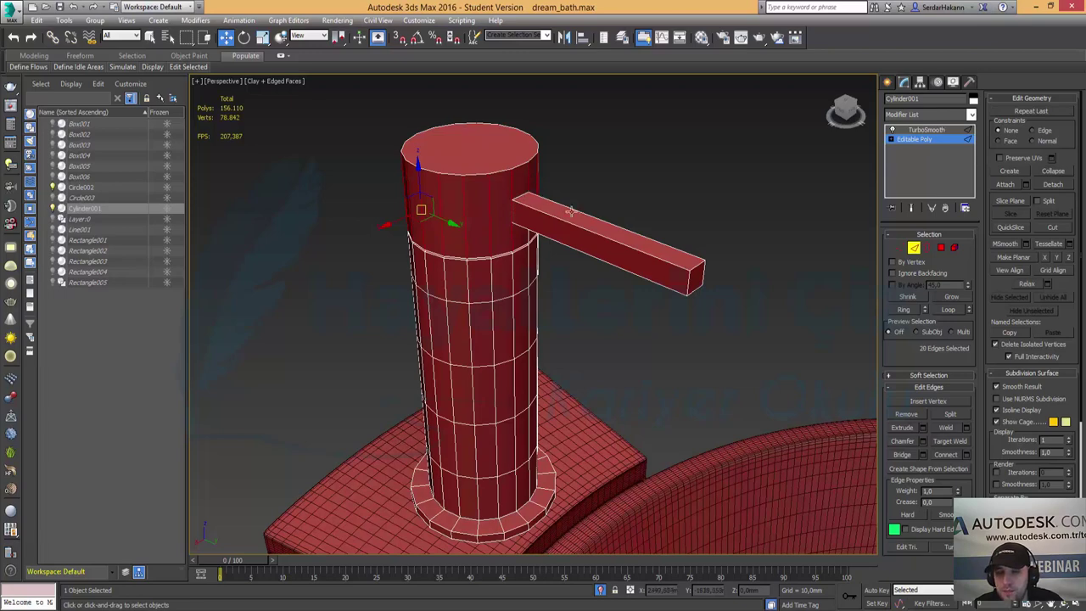
middle_click_drag(571, 211, 450, 235, "alt")
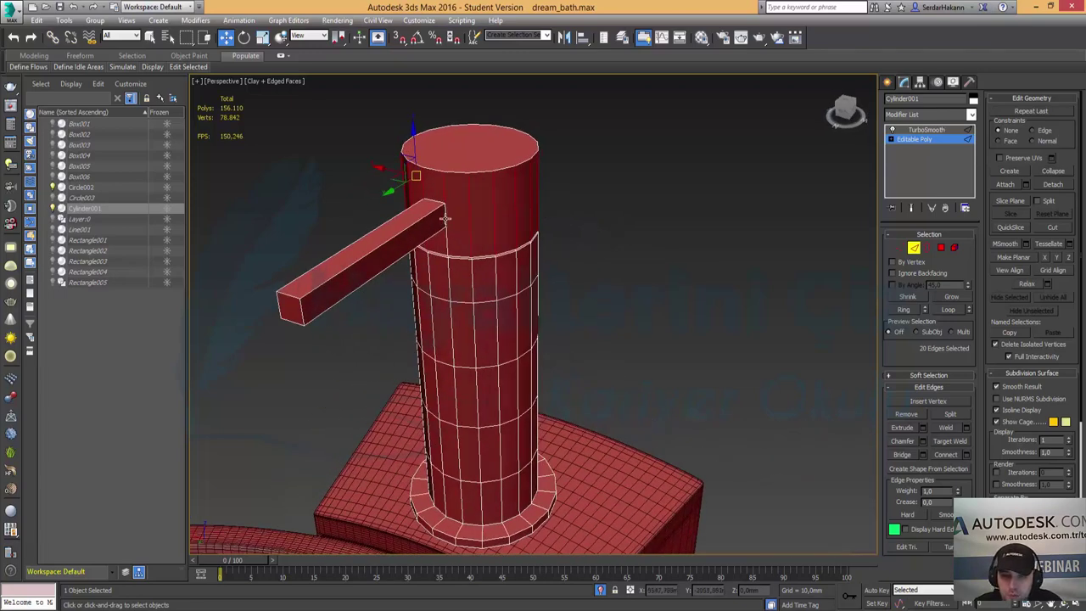
left_click(444, 219, "ctrl")
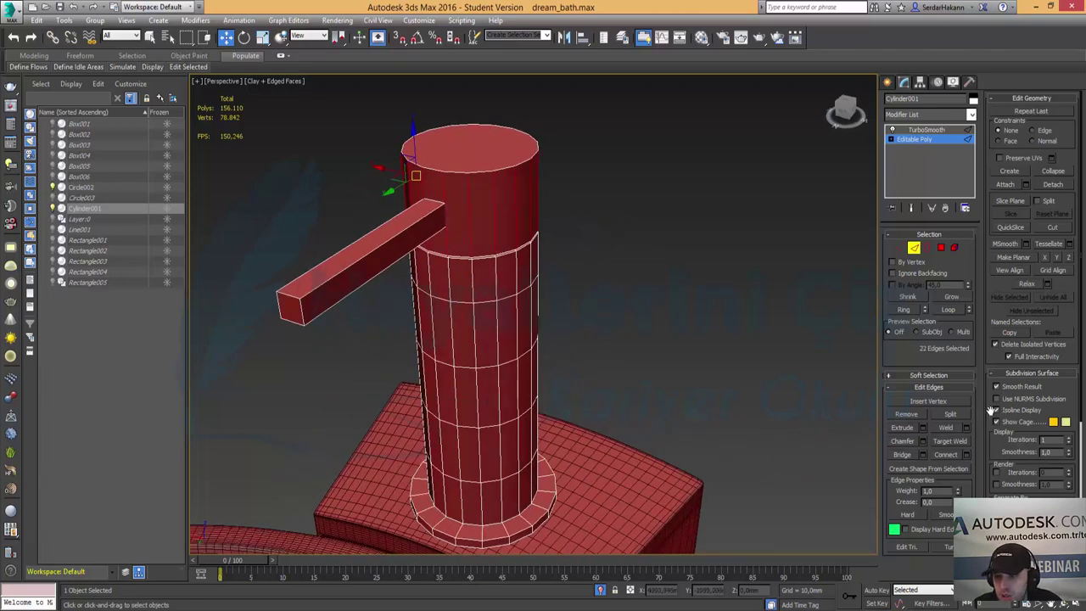
left_click(965, 455)
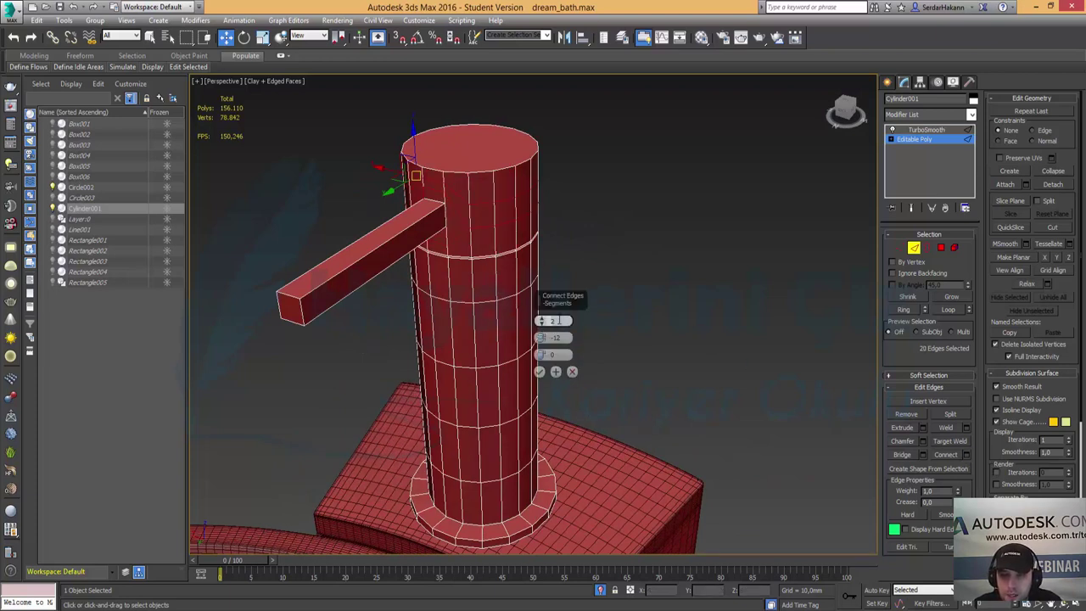
left_click(572, 372)
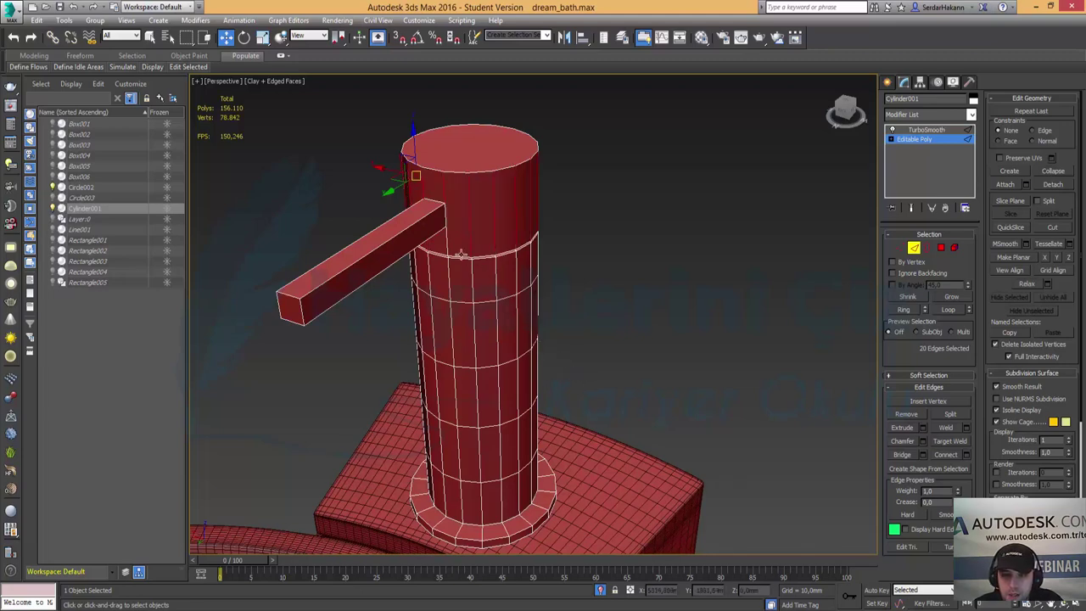
Connect the selected edges with a single loop at pinch -1.
middle_click_drag(461, 254, 489, 214, "alt")
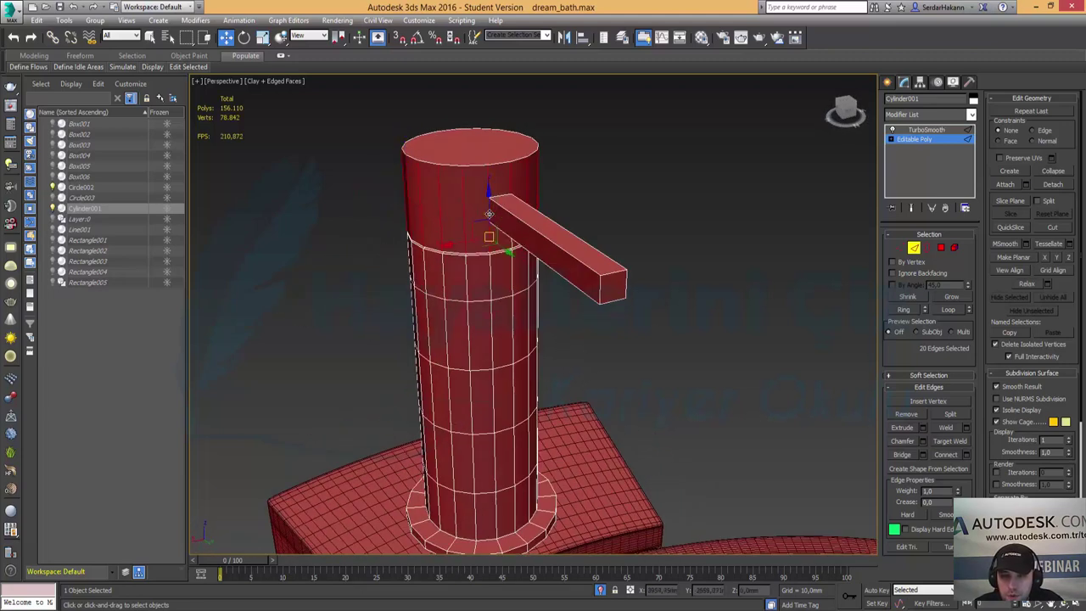
mouse_move(546, 270)
middle_mouse_down("alt")
mouse_move(584, 264)
mouse_move(512, 265)
mouse_move(485, 282)
middle_mouse_up("alt")
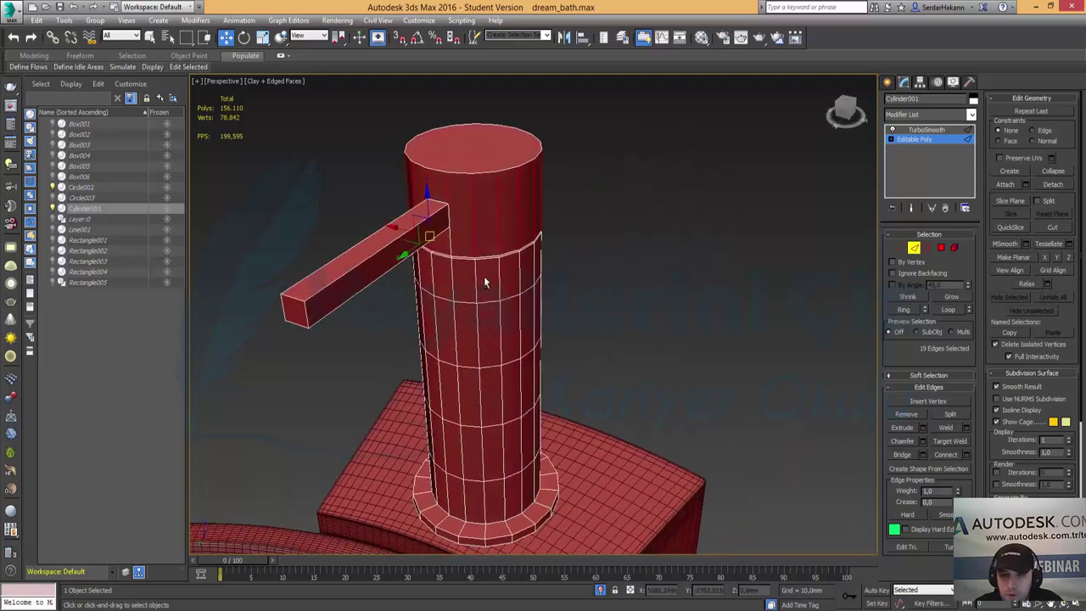
left_click(452, 244, "ctrl")
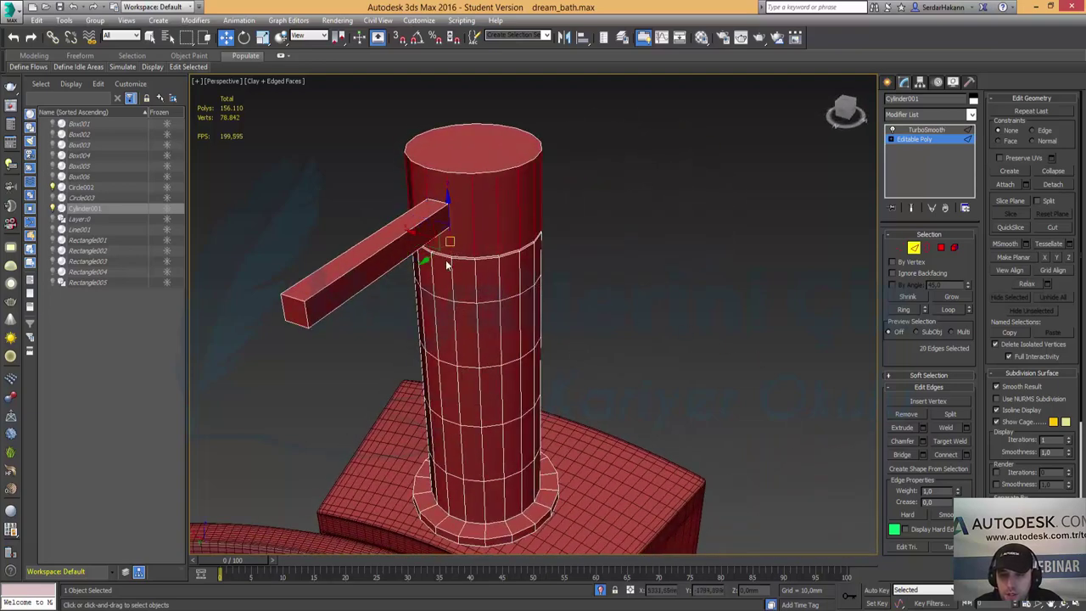
mouse_move(443, 243)
middle_mouse_down("alt")
mouse_move(851, 259)
mouse_move(856, 245)
mouse_move(918, 318)
middle_mouse_up("alt")
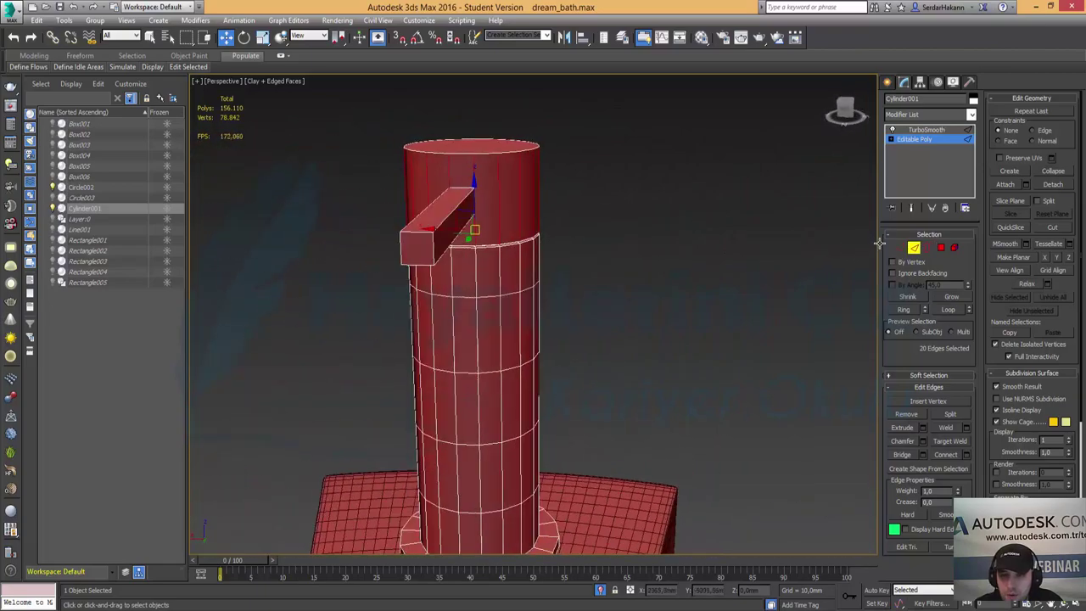
left_click(965, 454)
left_click(540, 324)
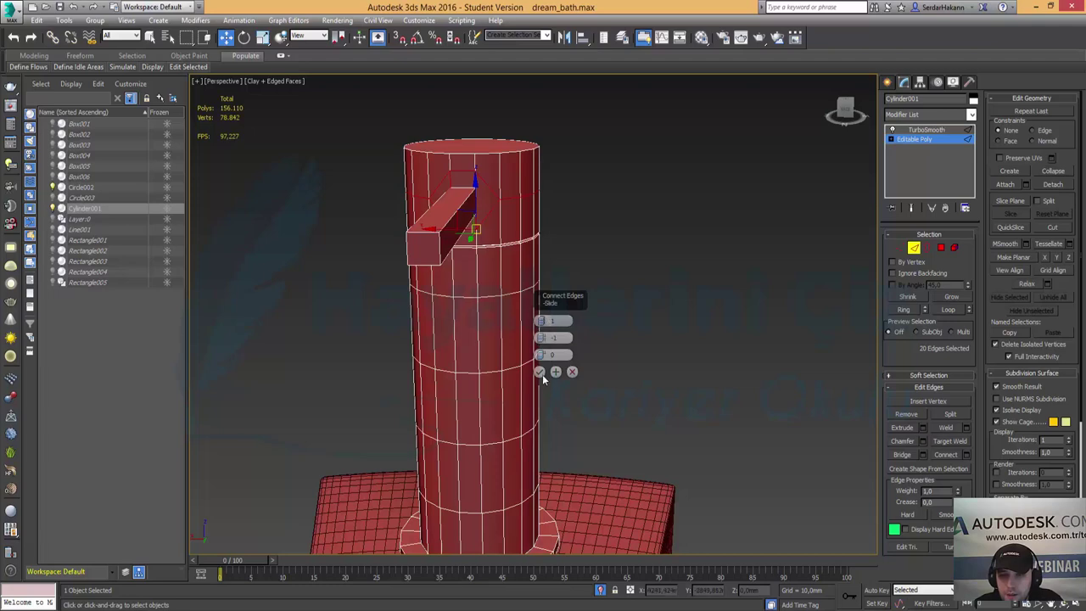
left_click_drag(541, 341, 540, 327)
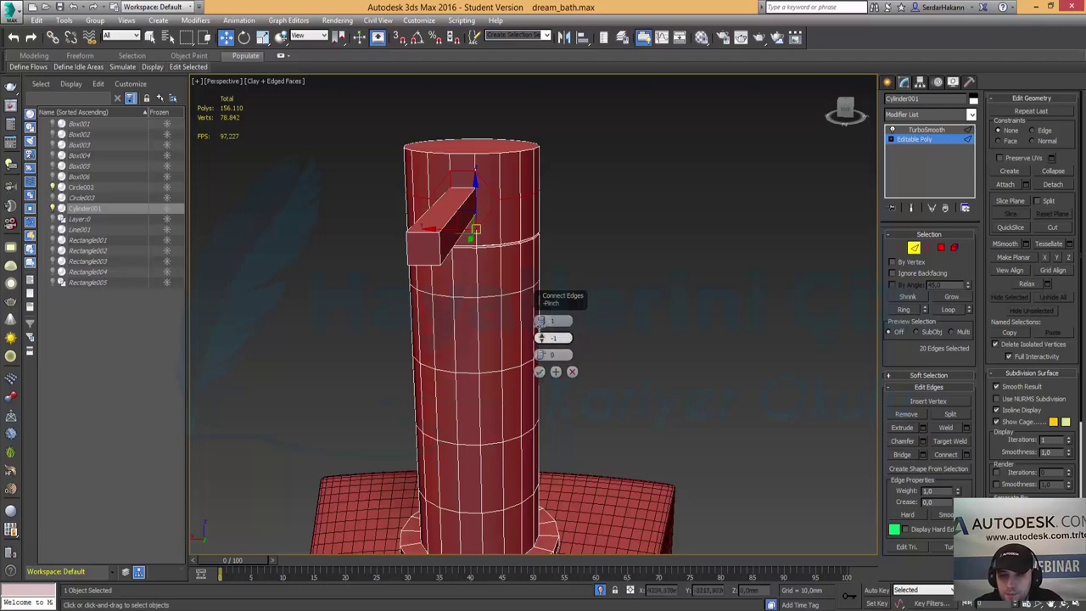
left_click(572, 371)
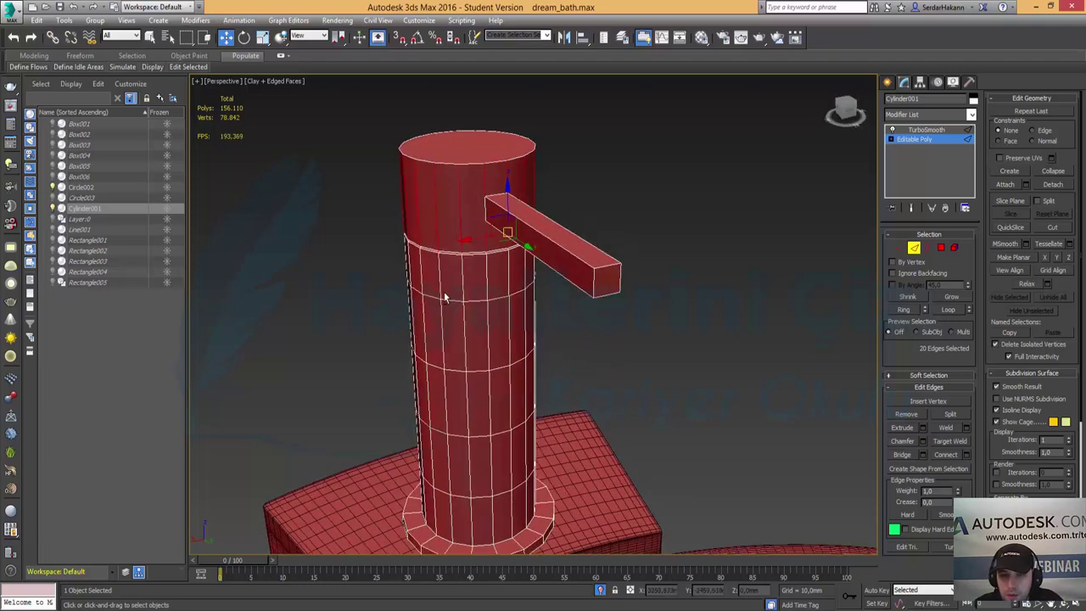
mouse_move(471, 269)
middle_mouse_down("alt")
mouse_move(490, 238)
mouse_move(553, 233)
mouse_move(530, 258)
middle_mouse_up("alt")
Discard a 2-segment connect trial and narrow the selection to 16 vertical edges.
scroll(489, 238, "up", 5)
scroll(552, 233, "down", 4)
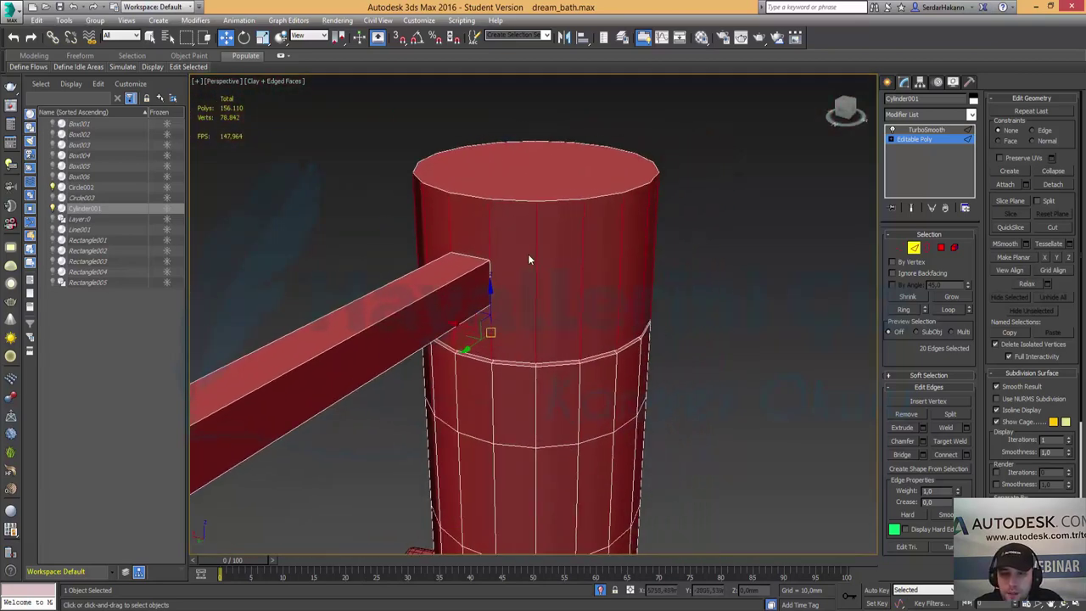
left_click(960, 454)
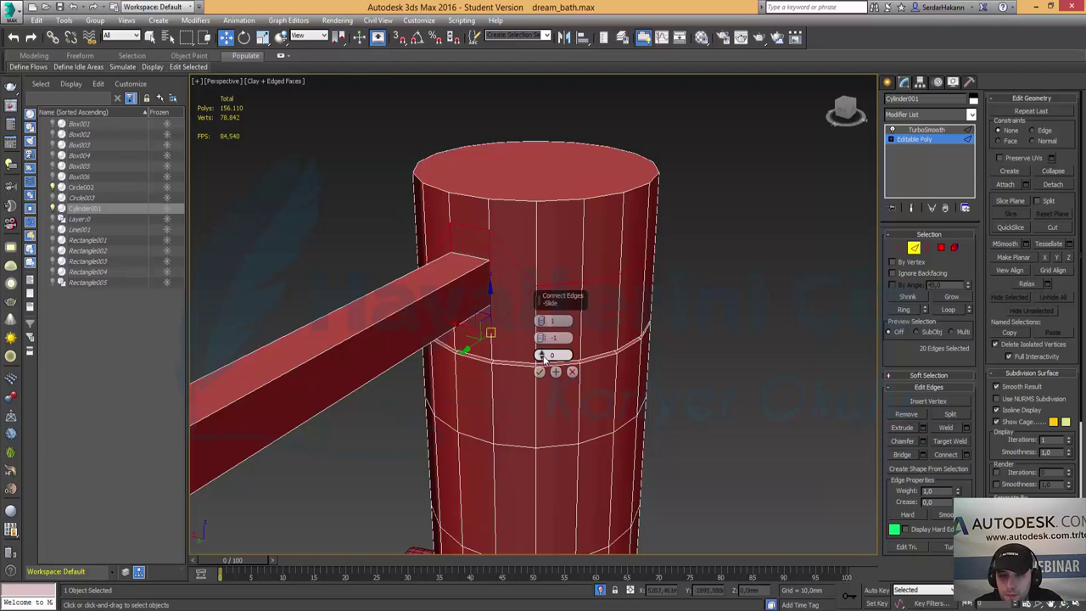
left_click(541, 318)
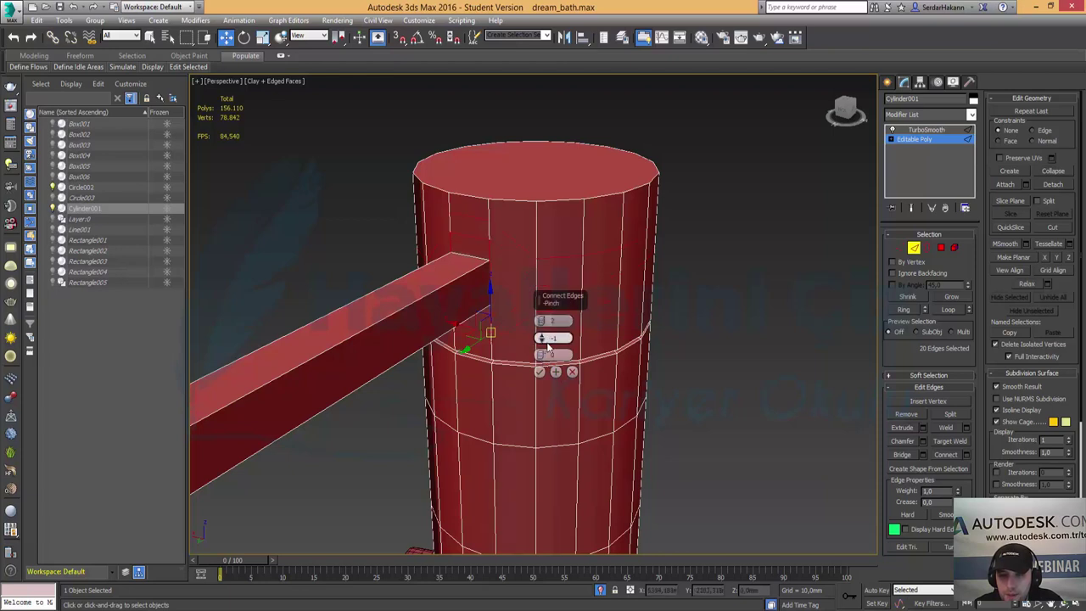
left_click(569, 372)
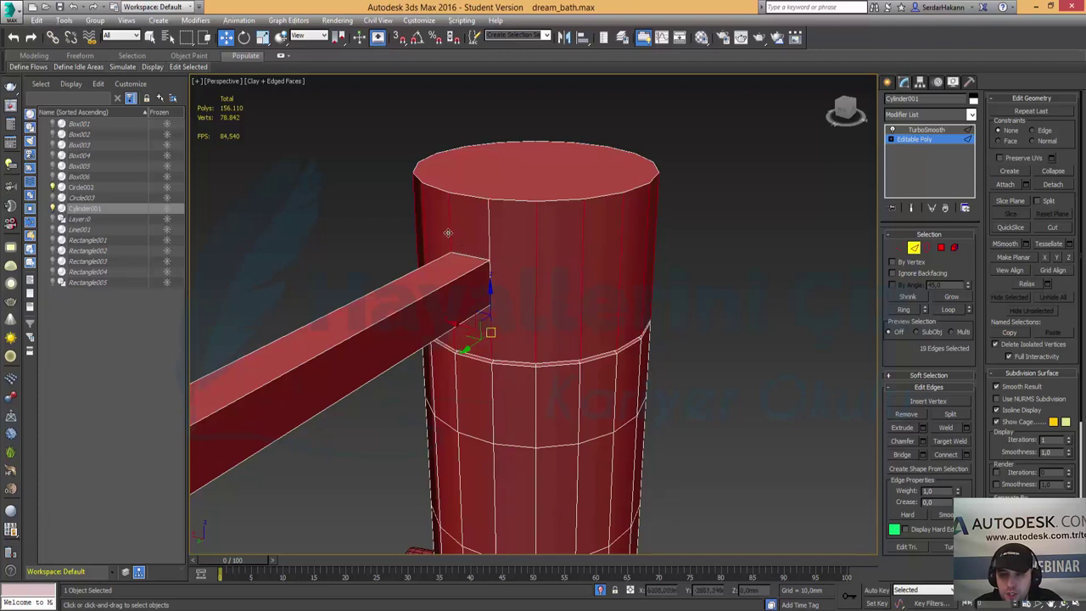
left_click(448, 233)
left_click(490, 348, "alt")
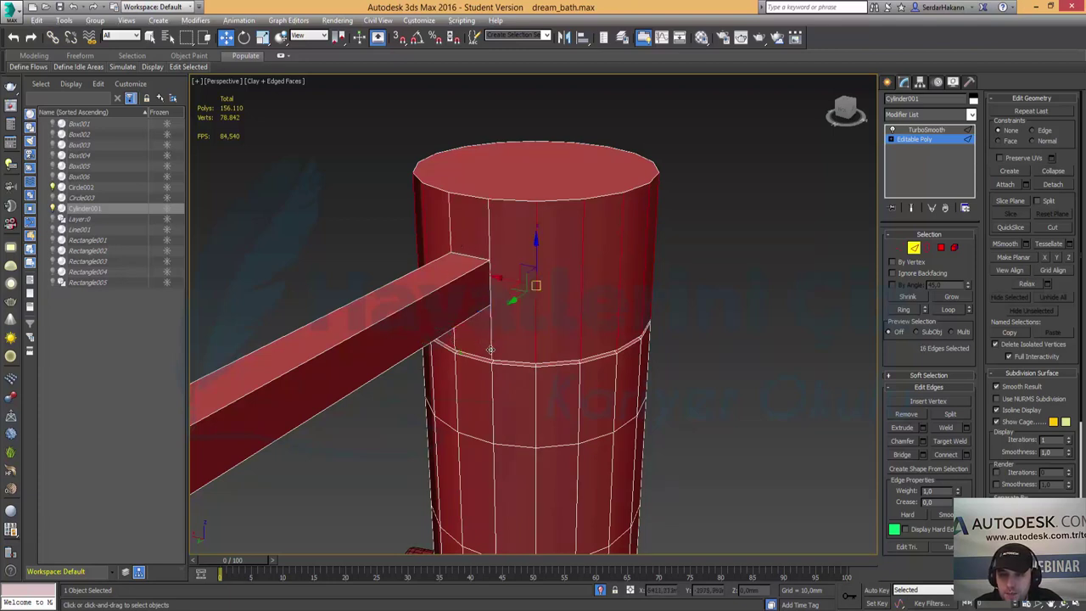
Connect the 16 edges with 3 loops pinched to 84, then preview TurboSmooth.
left_click(965, 456)
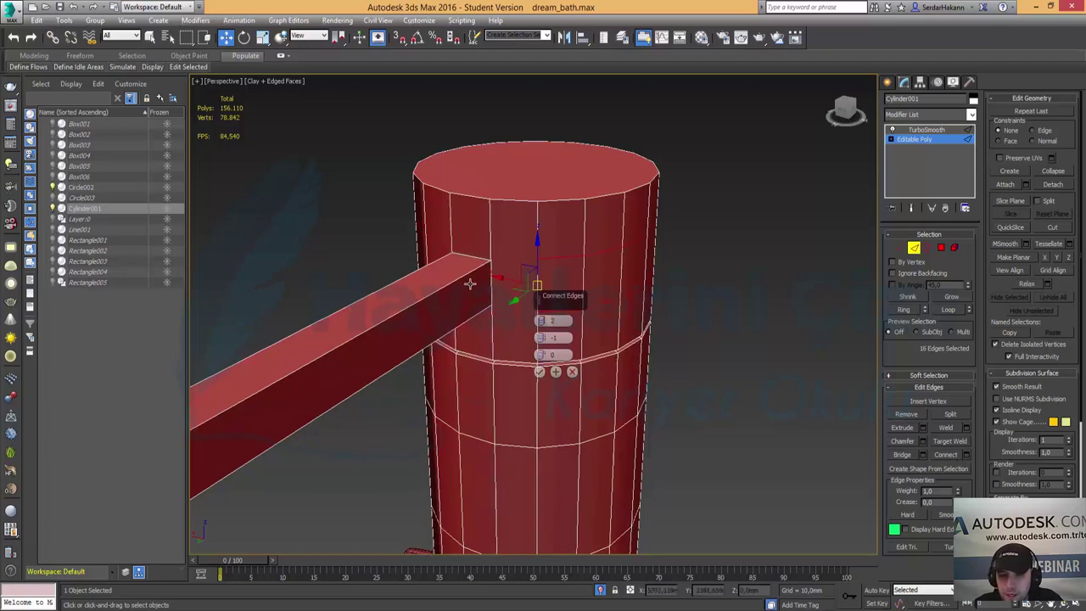
middle_click_drag(469, 283, 552, 387, "alt")
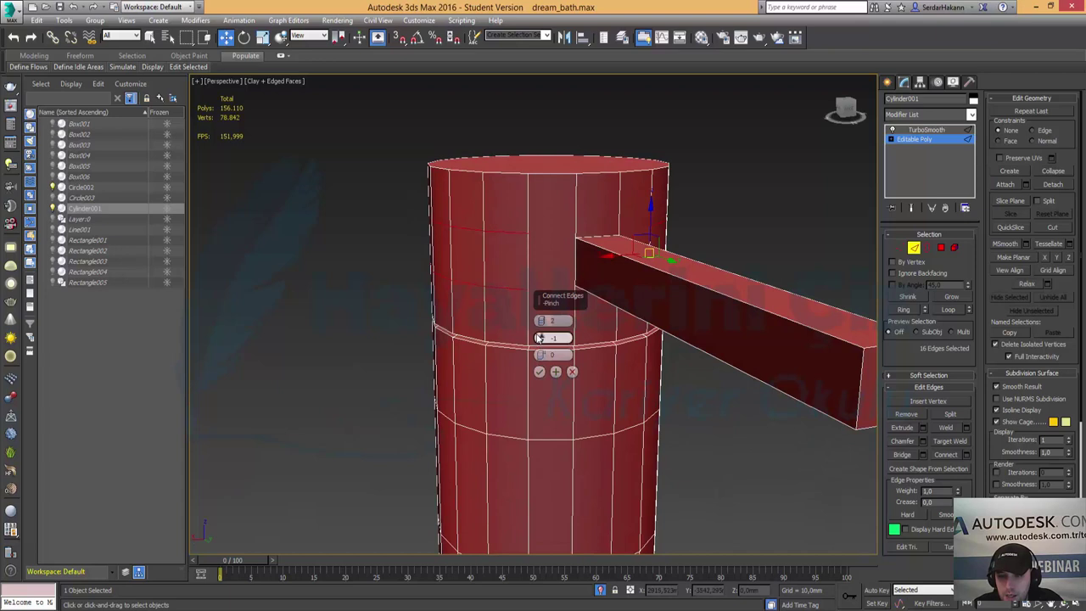
left_click_drag(560, 148, 560, 143)
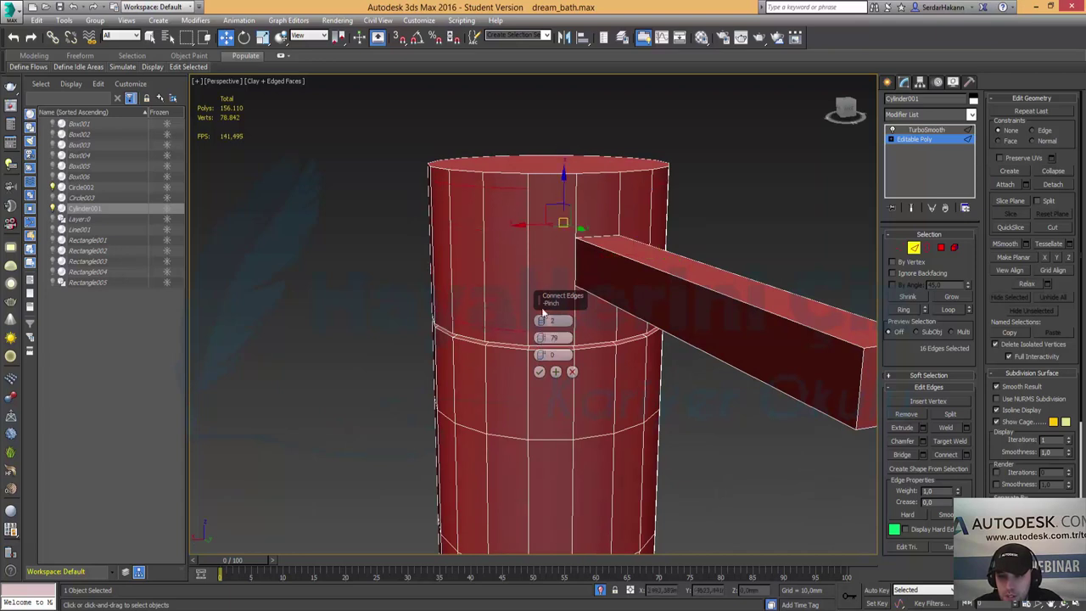
left_click_drag(542, 321, 543, 319)
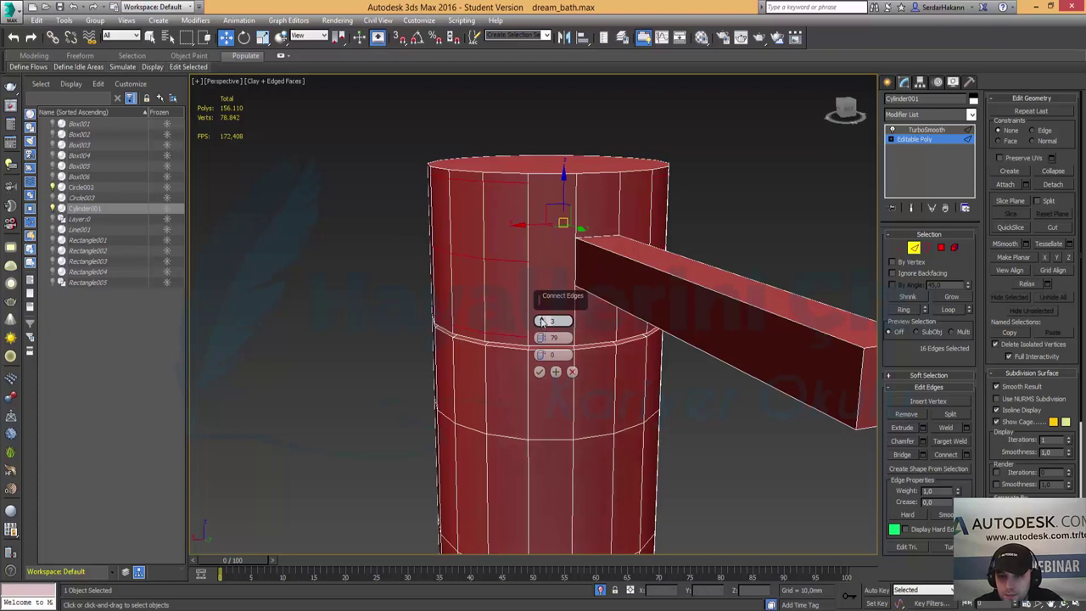
left_click_drag(541, 337, 541, 333)
left_click(538, 373)
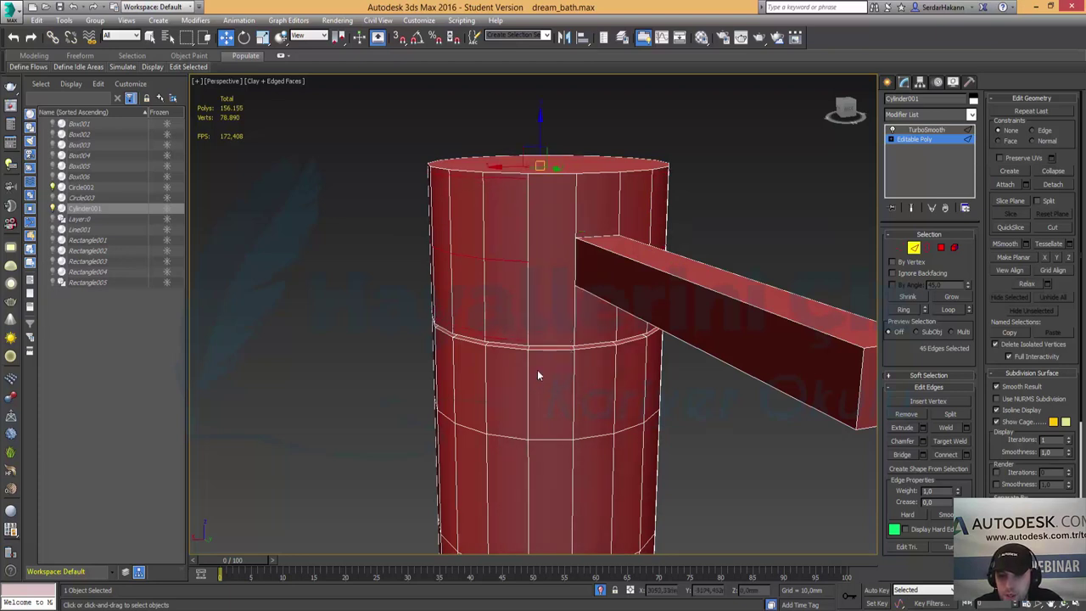
left_click(929, 130)
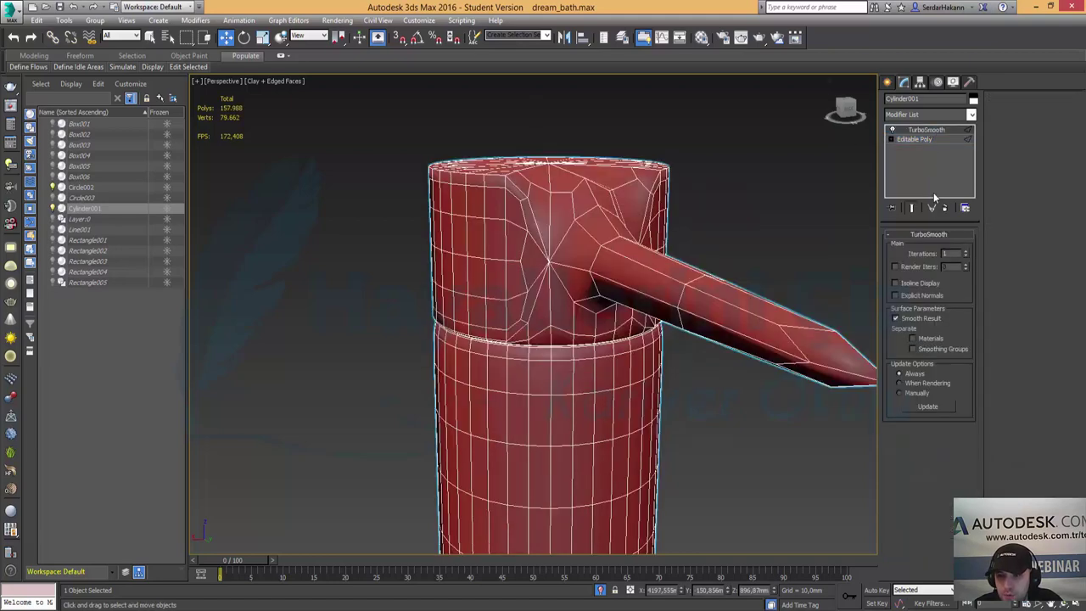
left_click(909, 142)
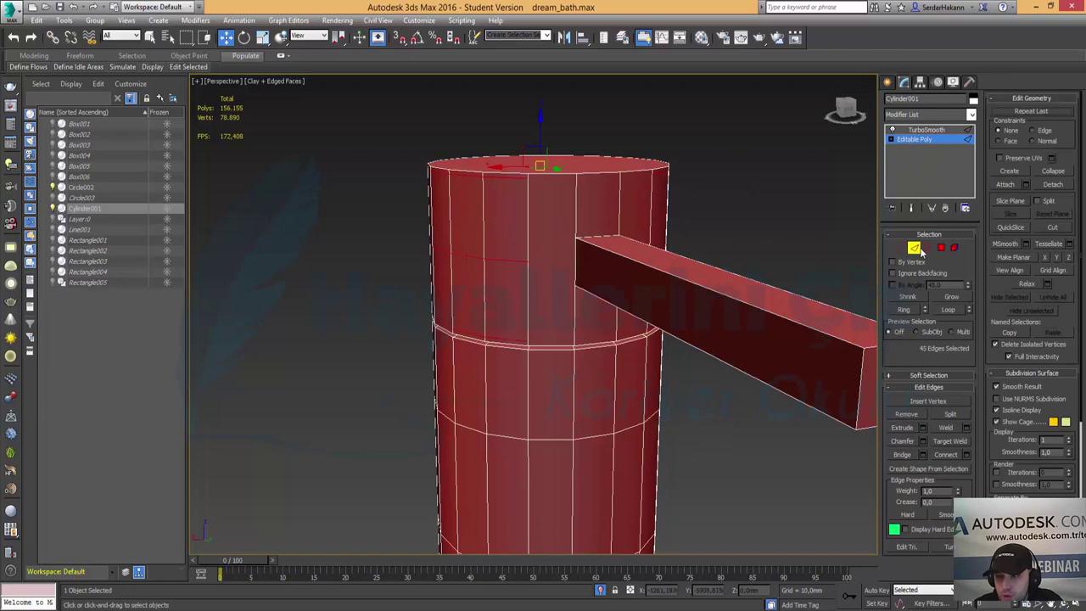
At Polygon level, cut edges from the top rim down to the spout's upper corners.
left_click(940, 247)
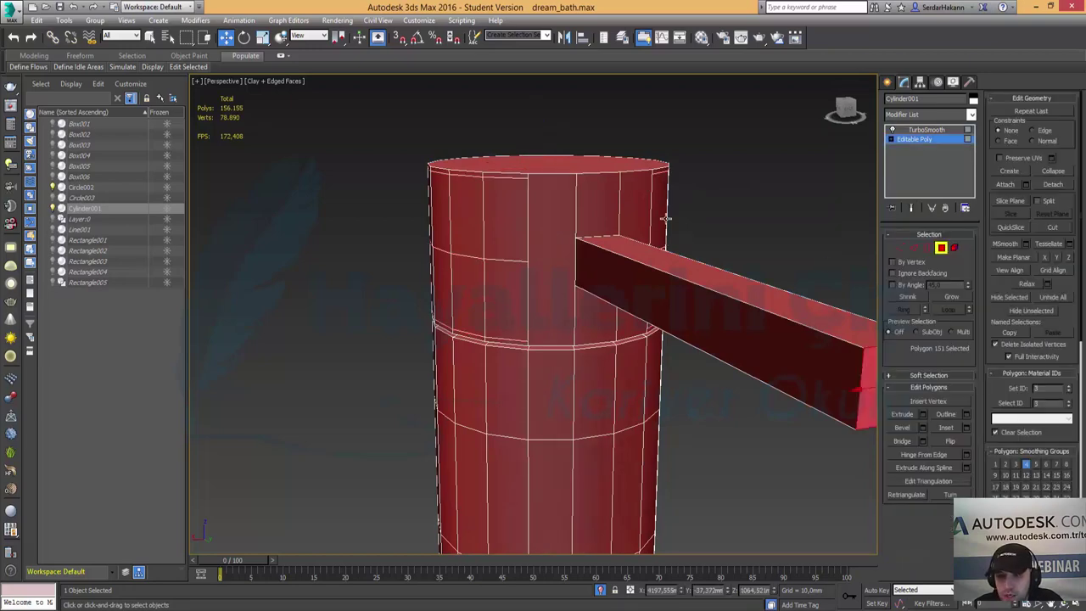
middle_click_drag(666, 219, 517, 265, "alt")
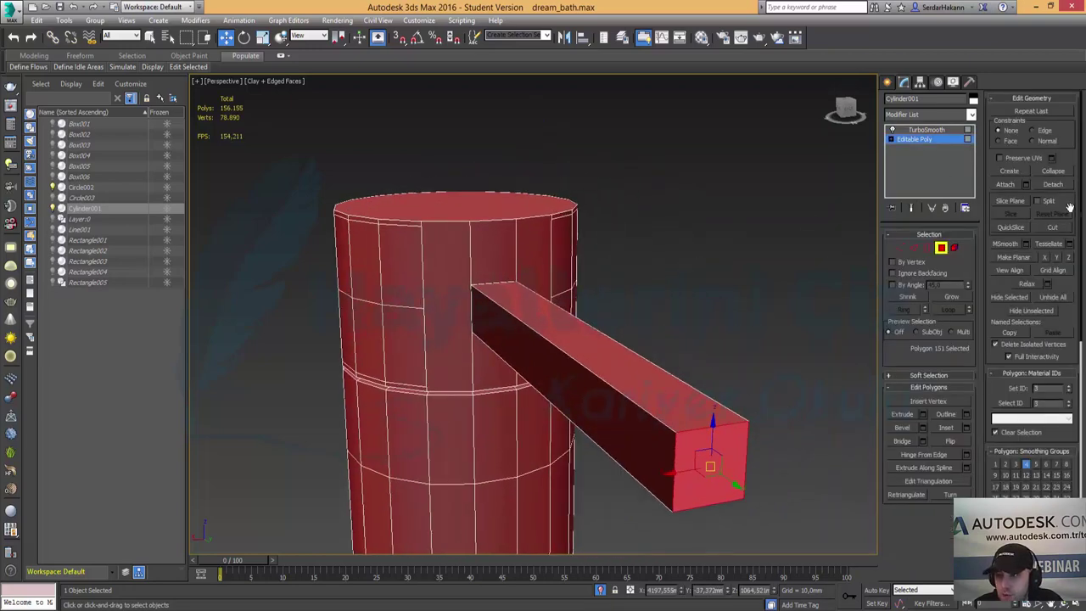
left_click(1052, 227)
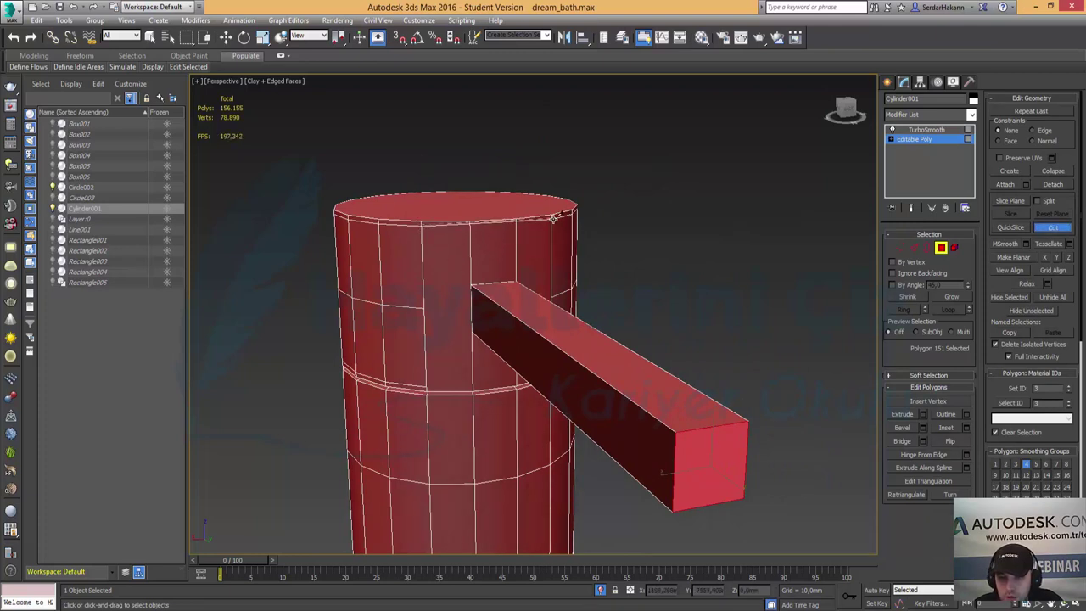
left_click(471, 225)
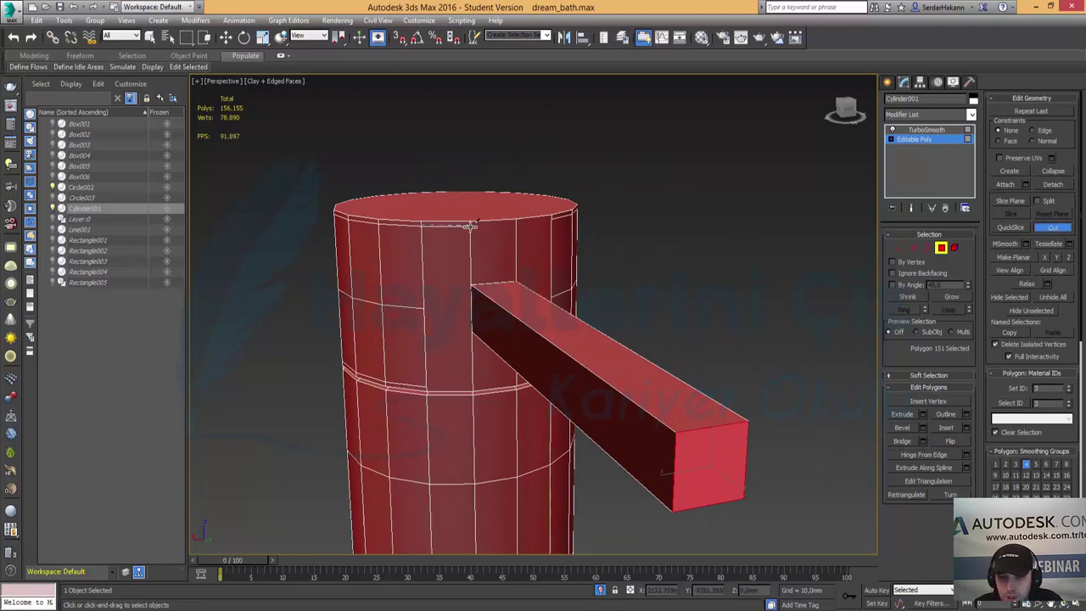
left_click(472, 224)
left_click(471, 224)
left_click(550, 219)
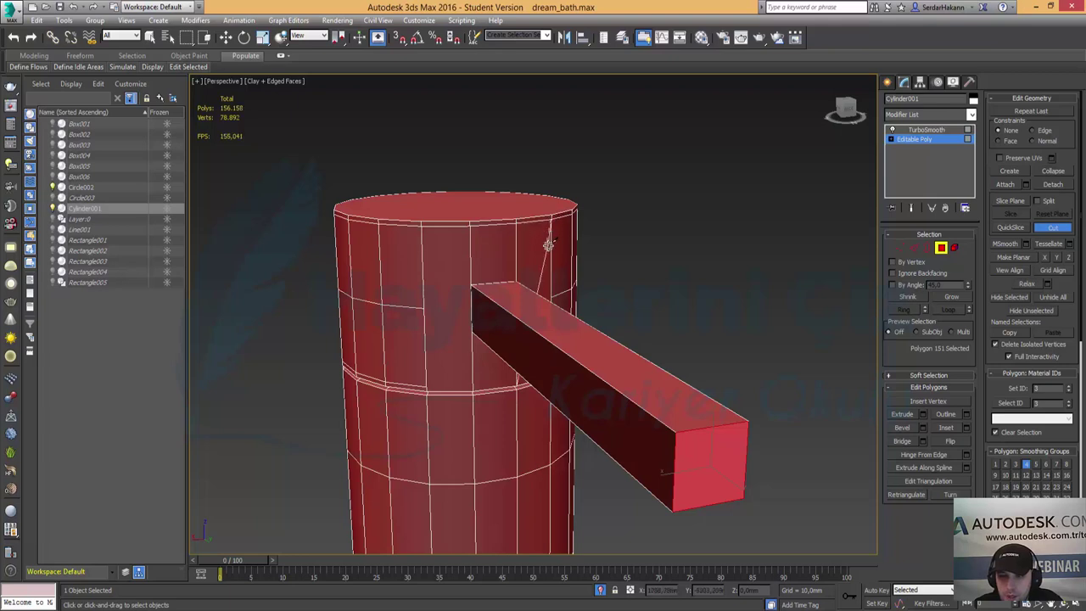
left_click(423, 302)
left_click(473, 305)
Cut more edges from the lower ring and far side to the spout junction.
left_click(440, 387)
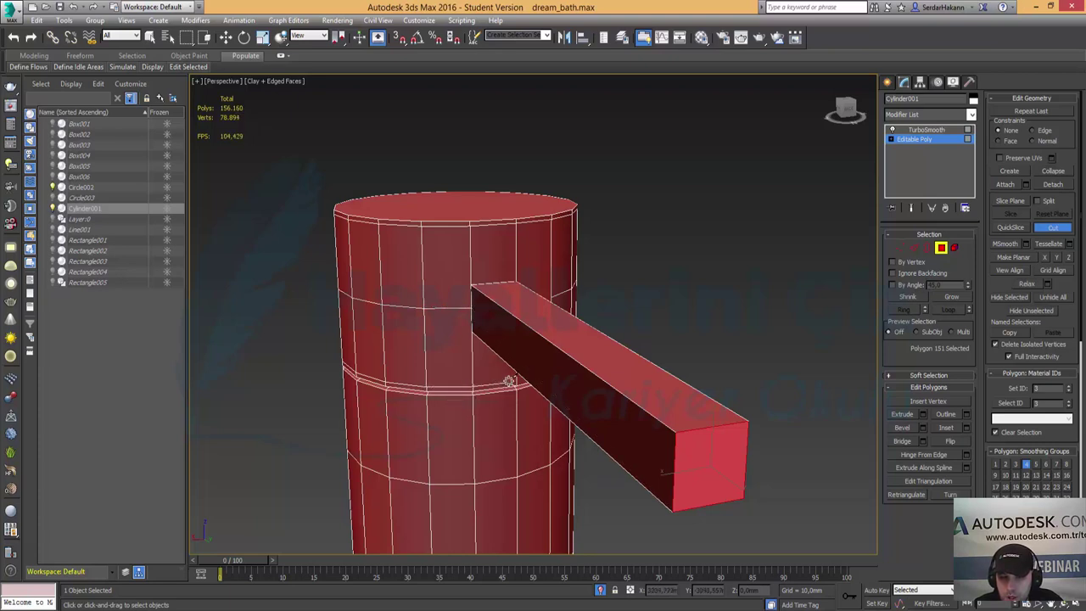
left_click(514, 379)
middle_click_drag(524, 379, 478, 381, "alt")
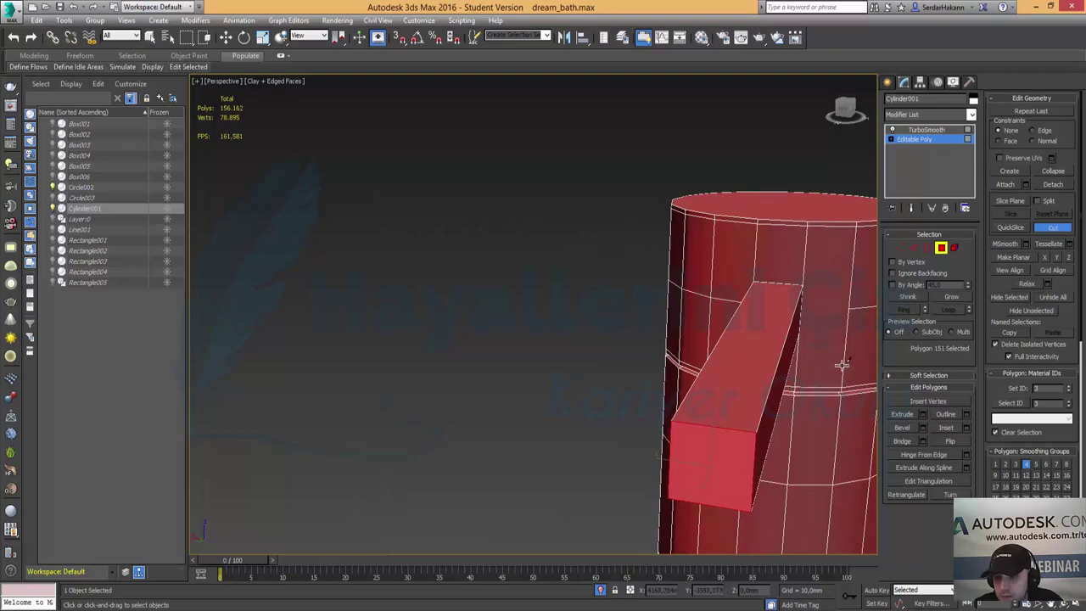
middle_click_drag(840, 333, 702, 337, "alt")
left_click(647, 314)
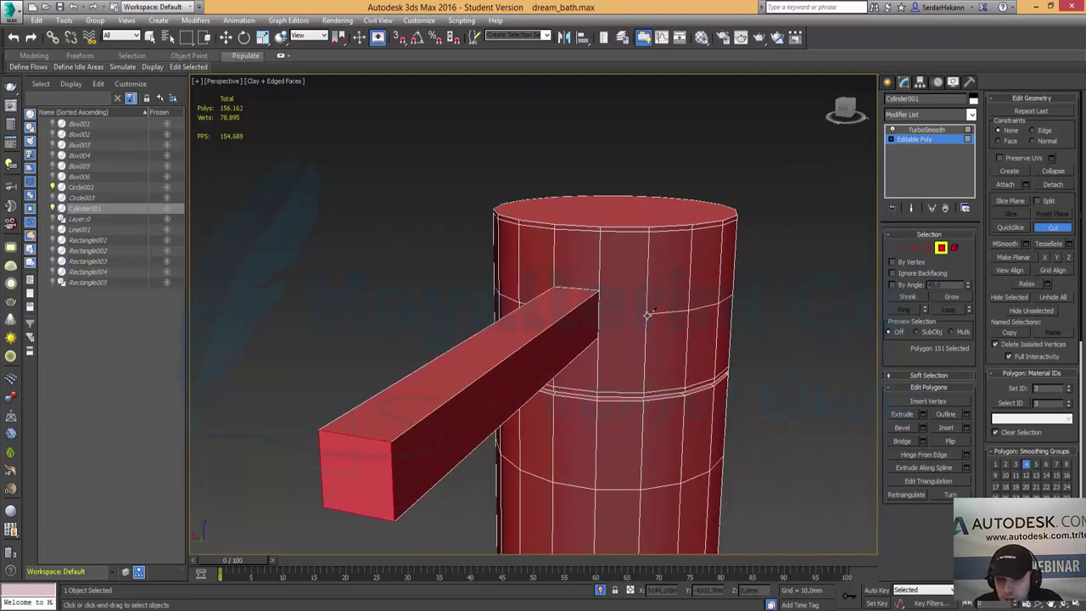
left_click(598, 313)
scroll(636, 341, "down", 3)
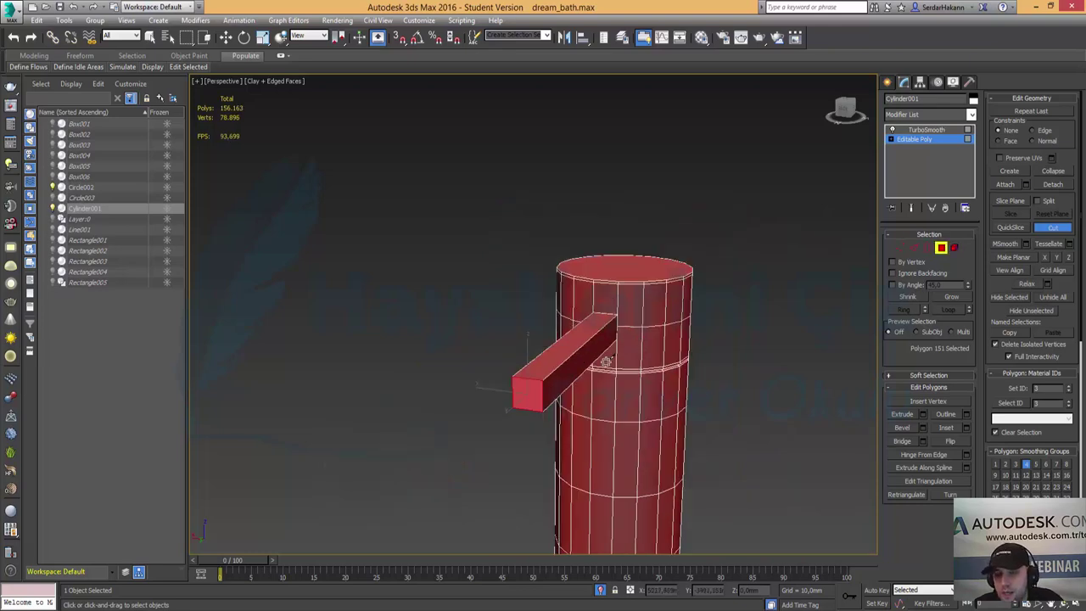
mouse_move(636, 341)
middle_mouse_down("alt")
mouse_move(648, 357)
mouse_move(621, 362)
middle_mouse_up("alt")
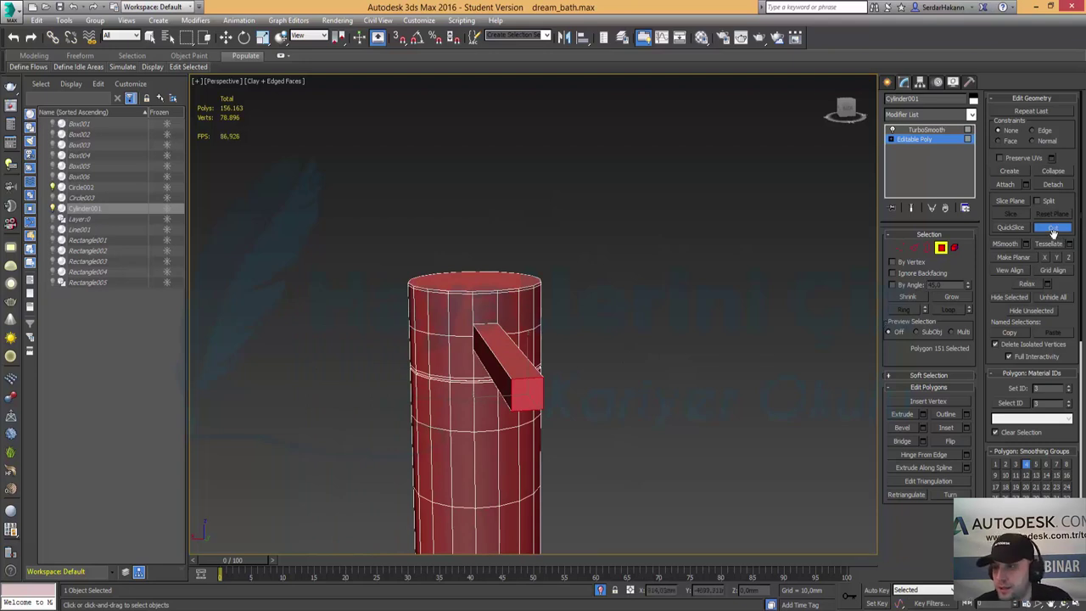
key("w")
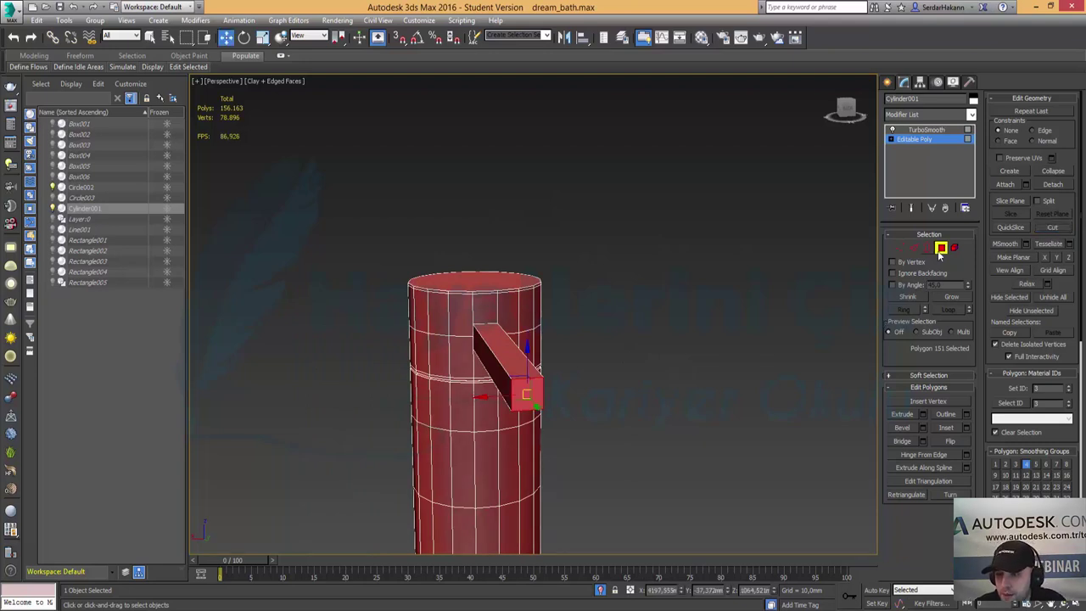
left_click(940, 248)
Inspect the smoothed spout cuts, then go back to Editable Poly at Edge level.
left_click(924, 130)
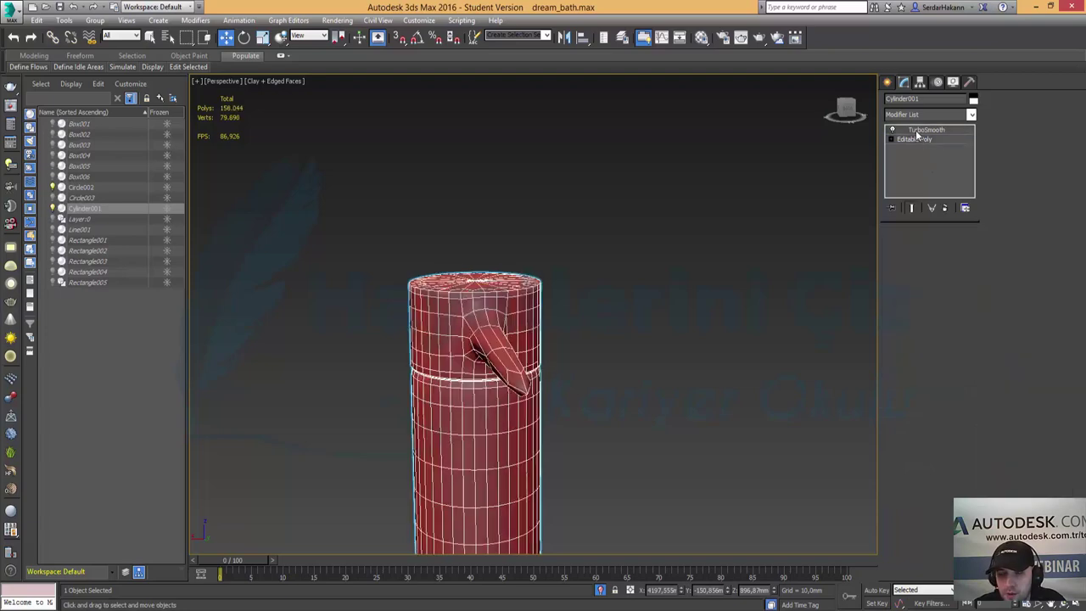
mouse_move(547, 355)
middle_mouse_down("alt")
mouse_move(458, 351)
mouse_move(512, 346)
mouse_move(512, 379)
middle_mouse_up("alt")
scroll(513, 379, "up", 3)
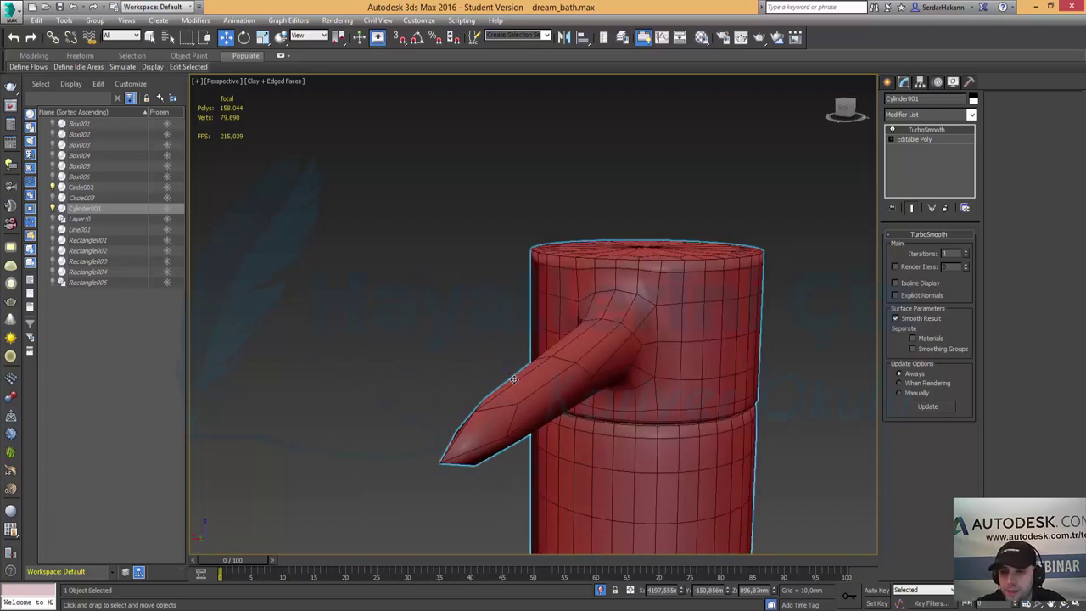
left_click(916, 139)
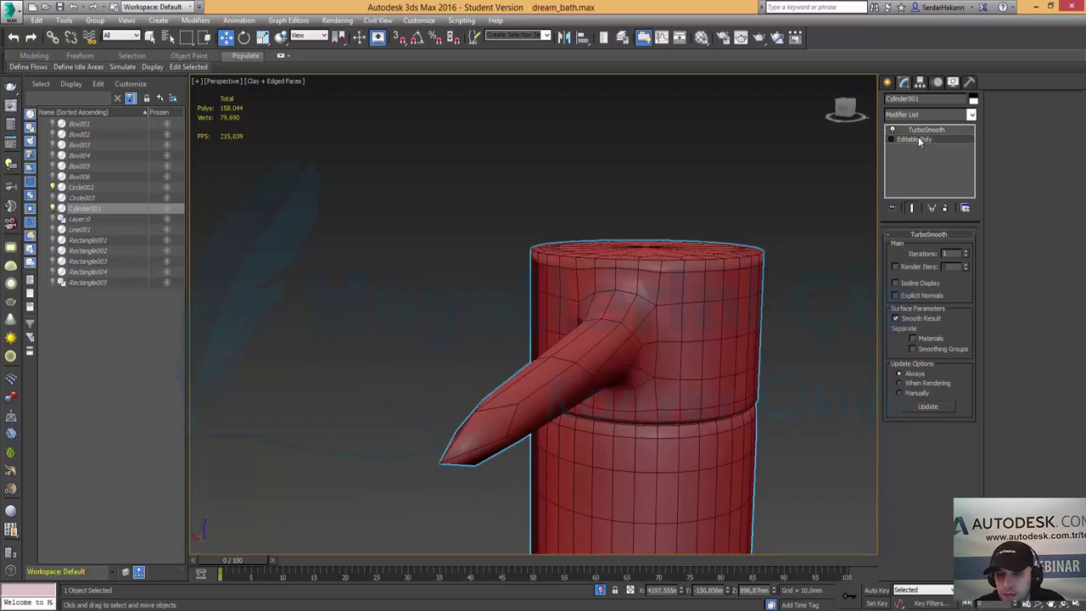
left_click(913, 247)
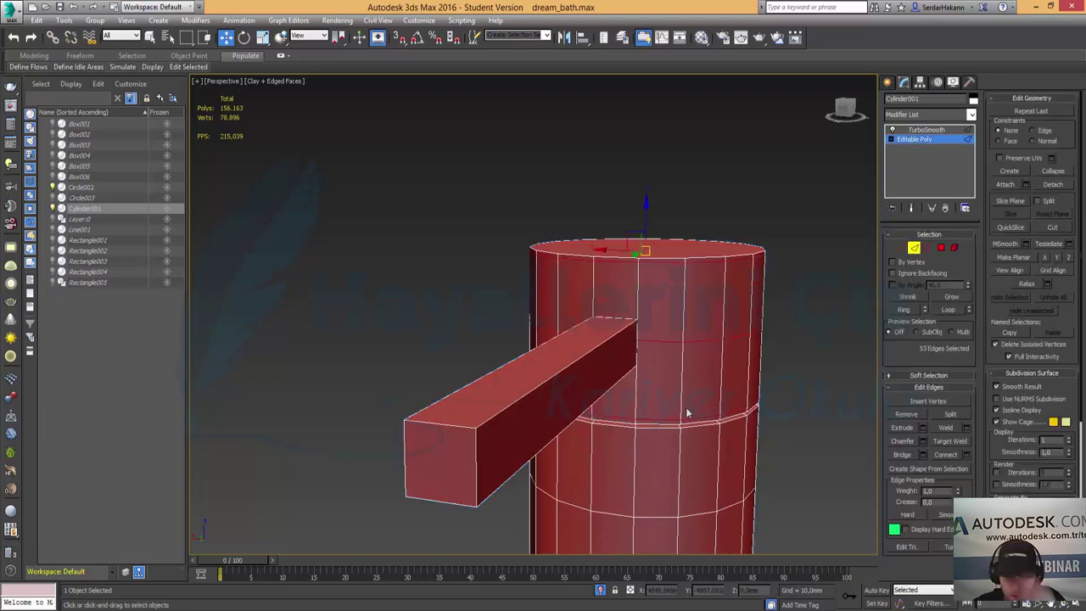
Ring-select the lever arm's edges and connect them with 5 edge loops.
left_click(552, 385)
left_click(902, 311)
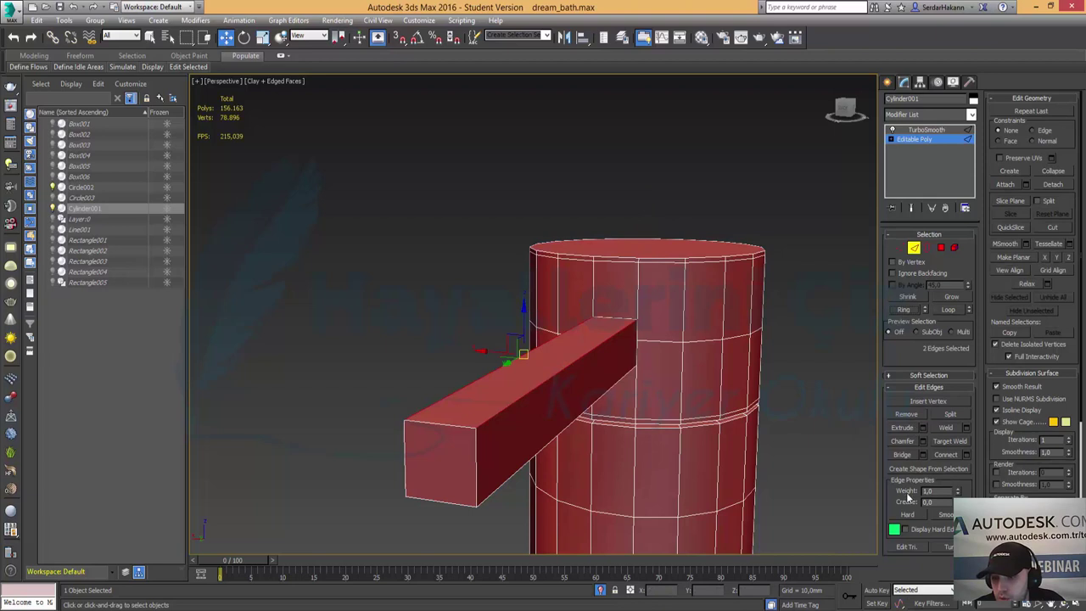
left_click(964, 456)
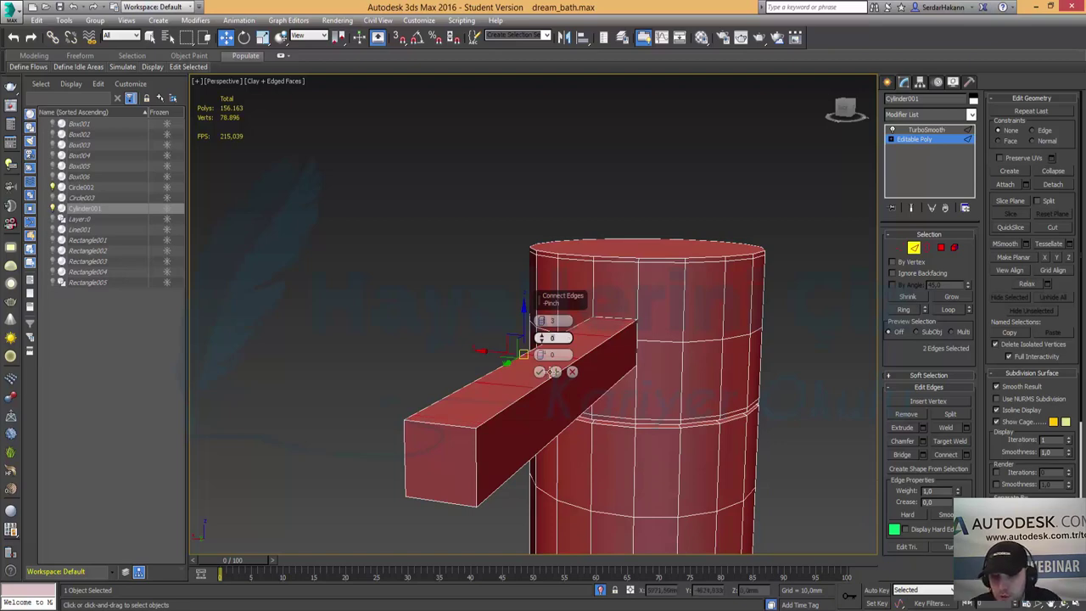
mouse_move(503, 410)
middle_mouse_down("alt")
mouse_move(589, 448)
mouse_move(616, 399)
mouse_move(584, 358)
middle_mouse_up("alt")
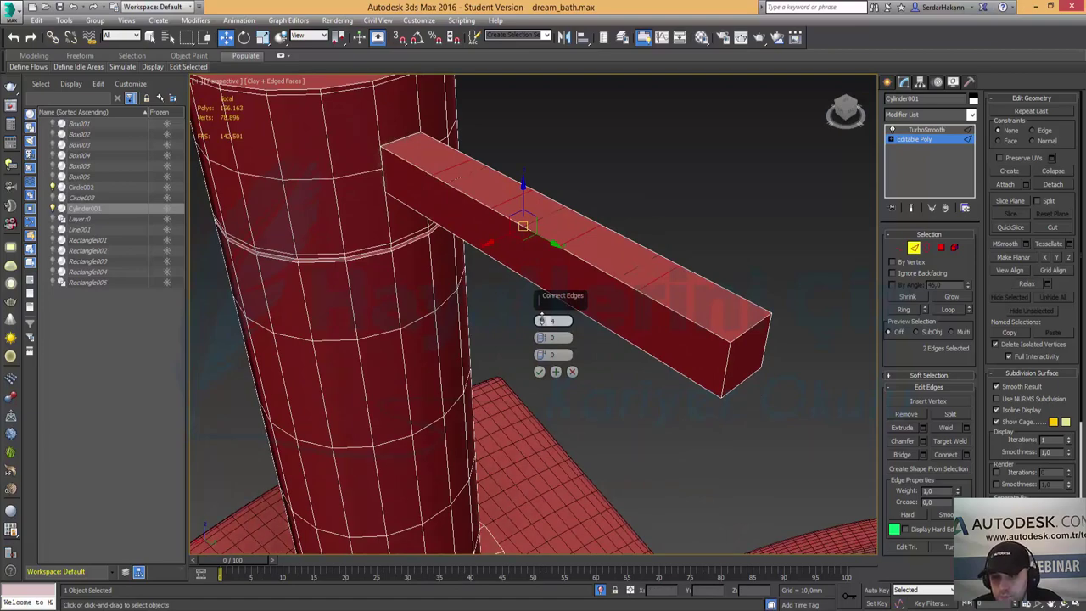
mouse_move(608, 308)
middle_mouse_down("alt")
mouse_move(605, 359)
mouse_move(645, 334)
mouse_move(639, 356)
mouse_move(523, 378)
middle_mouse_up("alt")
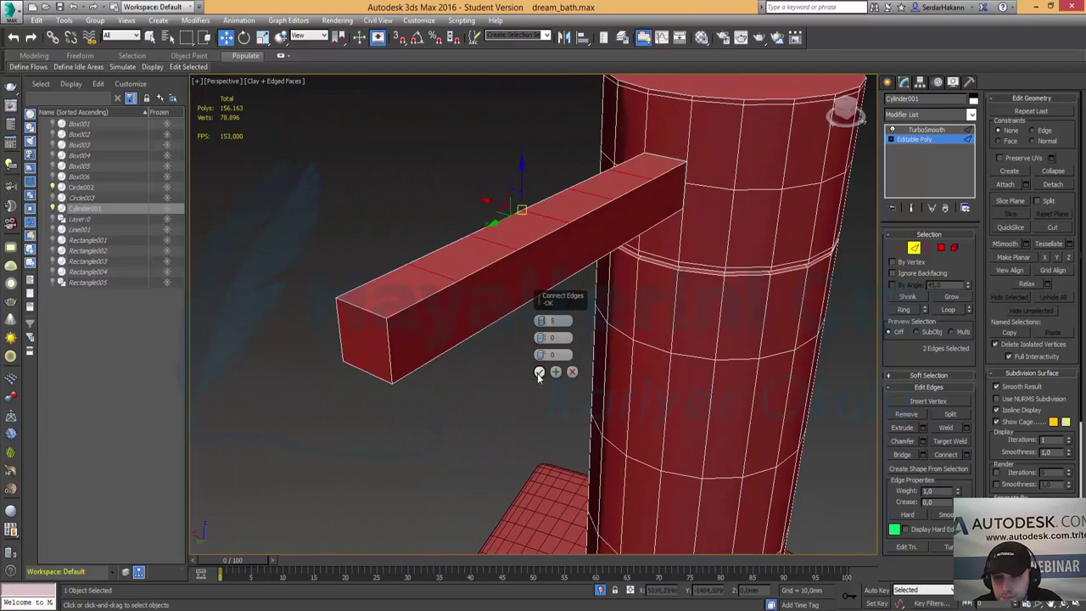
left_click(539, 371)
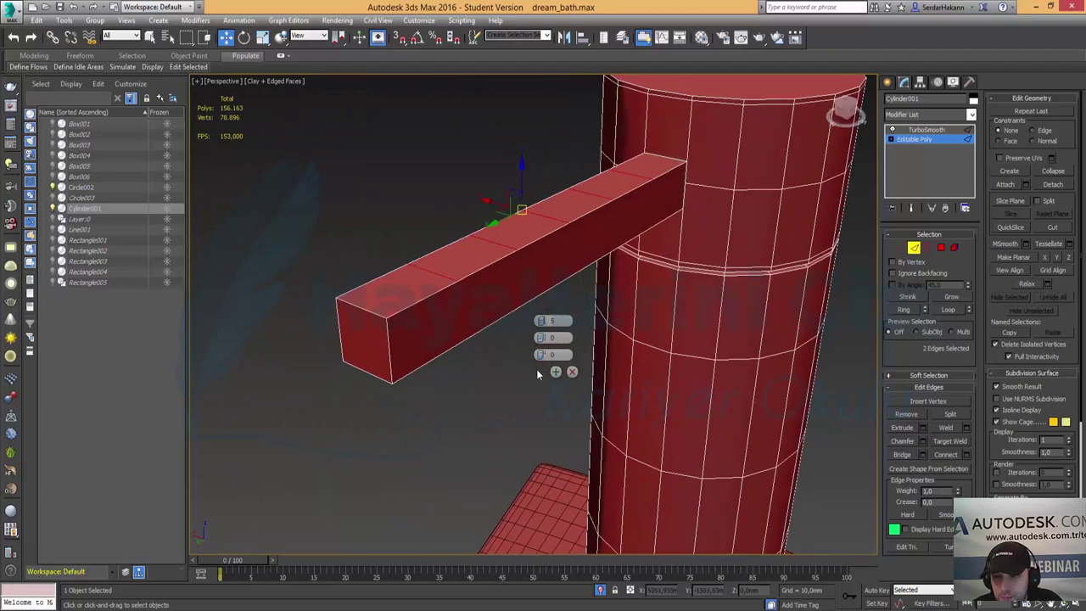
Undo the five arm loops and select the four long edges of the lever arm.
left_click(929, 130)
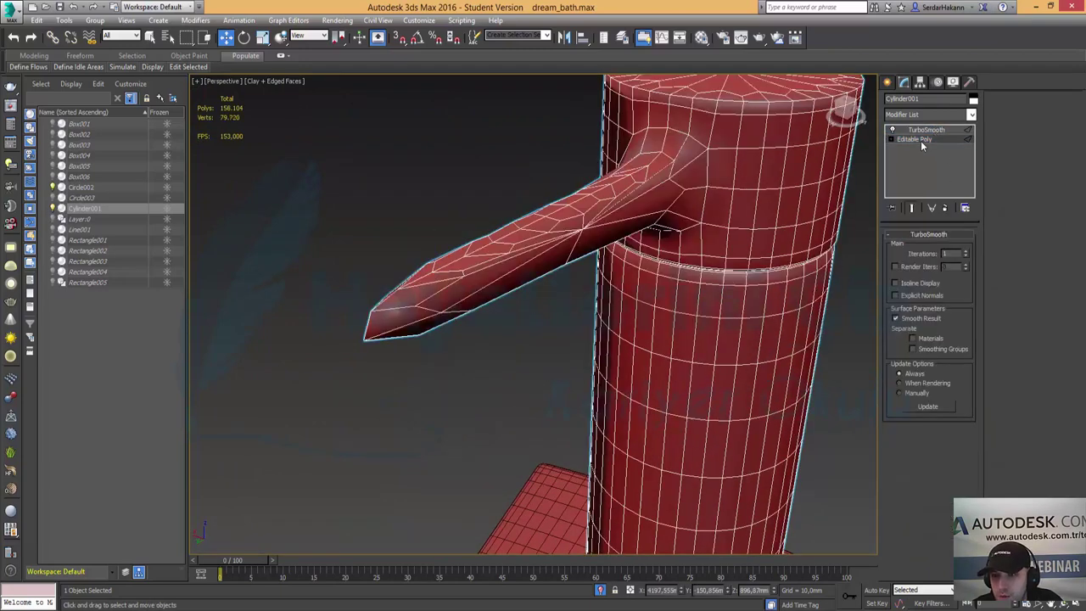
left_click(920, 141)
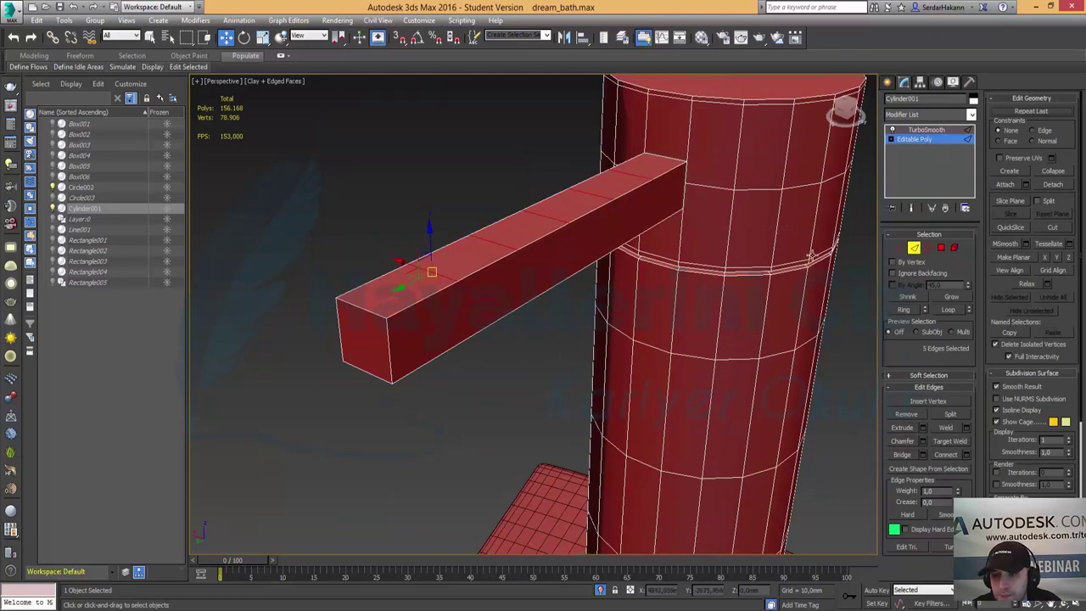
key("ctrl+z")
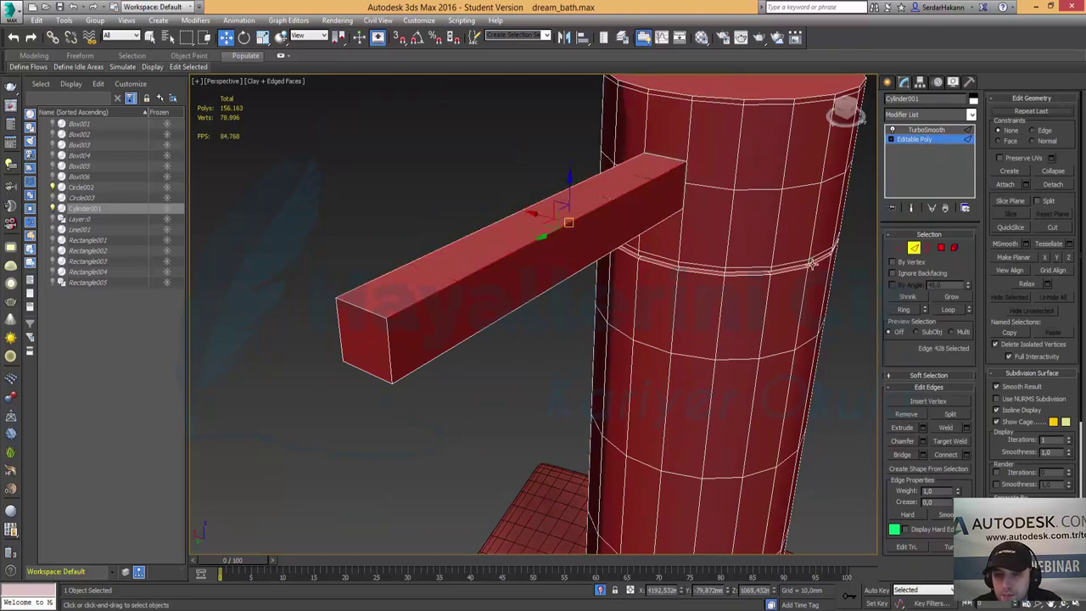
double_click(811, 265)
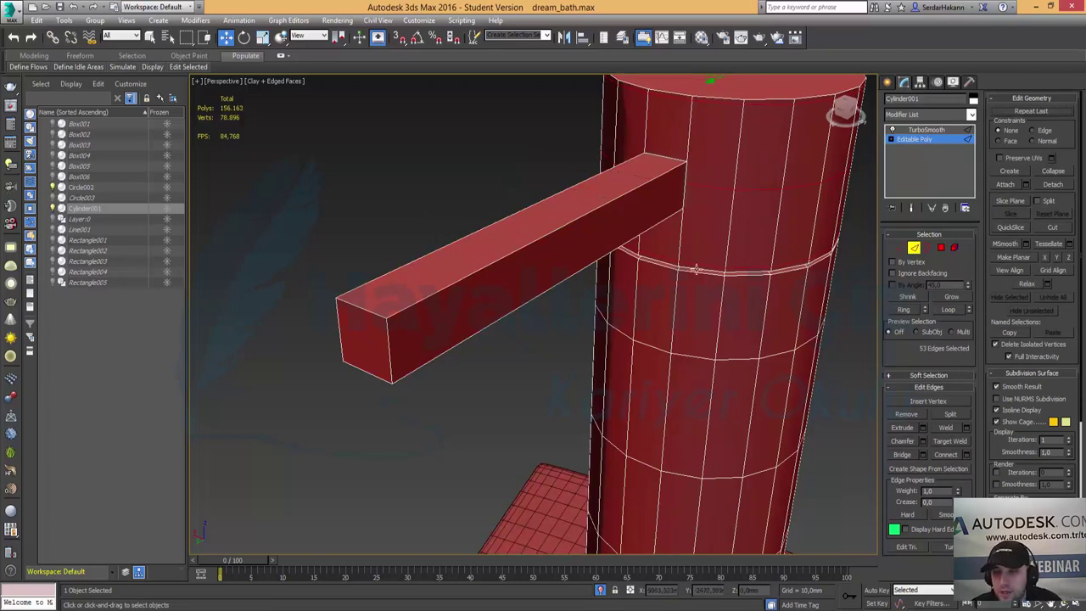
mouse_move(630, 253)
middle_mouse_down("alt")
mouse_move(690, 238)
mouse_move(474, 234)
middle_mouse_up("alt")
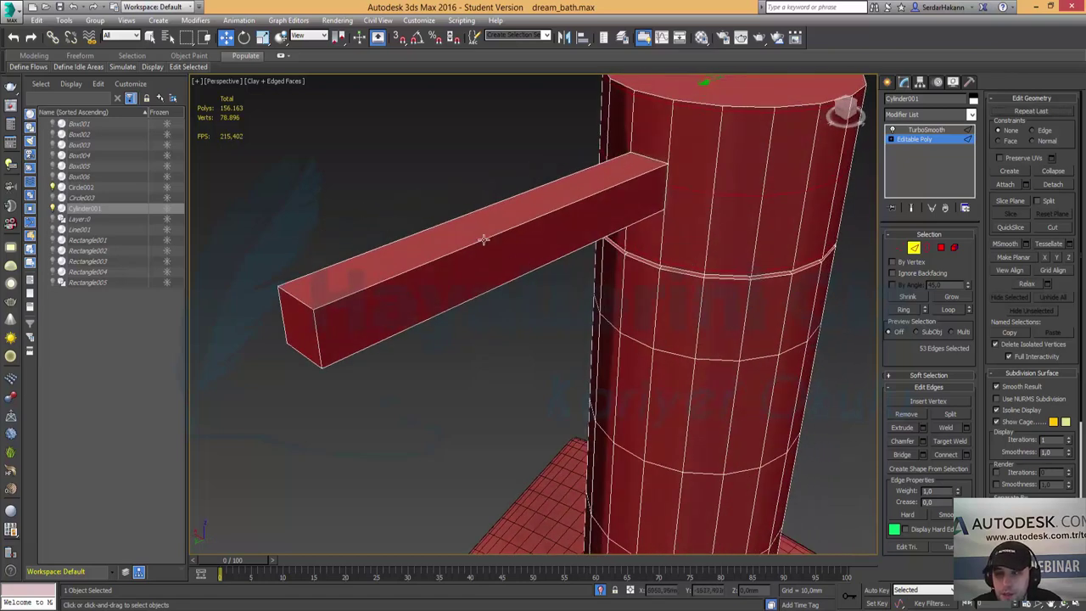
left_click(483, 240)
left_click(441, 227, "ctrl")
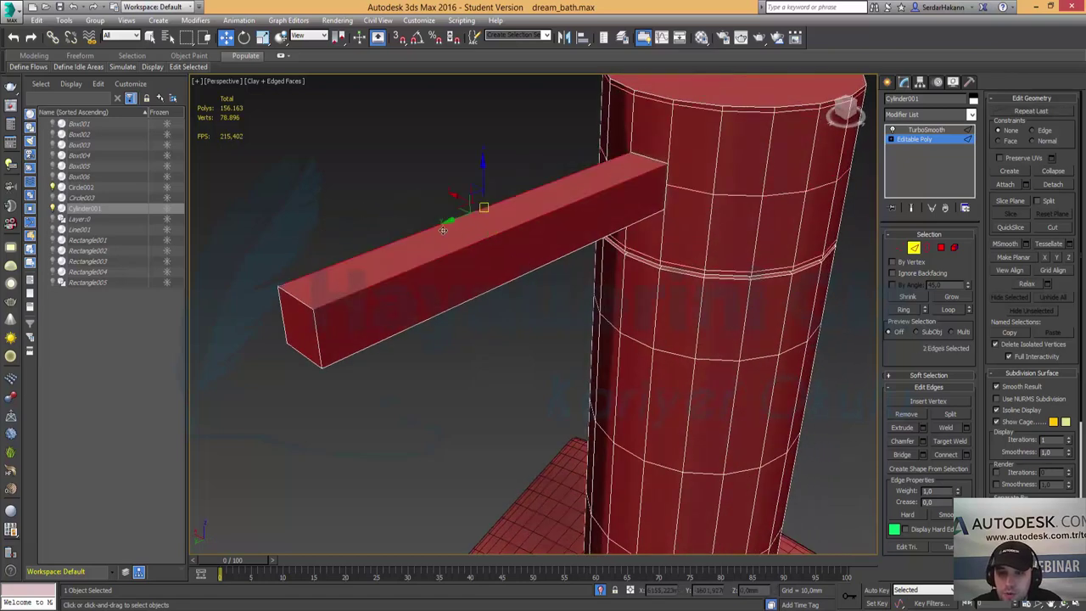
left_click(475, 293, "ctrl")
mouse_move(446, 274)
middle_mouse_down("alt")
mouse_move(540, 269)
mouse_move(584, 186)
middle_mouse_up("alt")
left_click(571, 178, "ctrl")
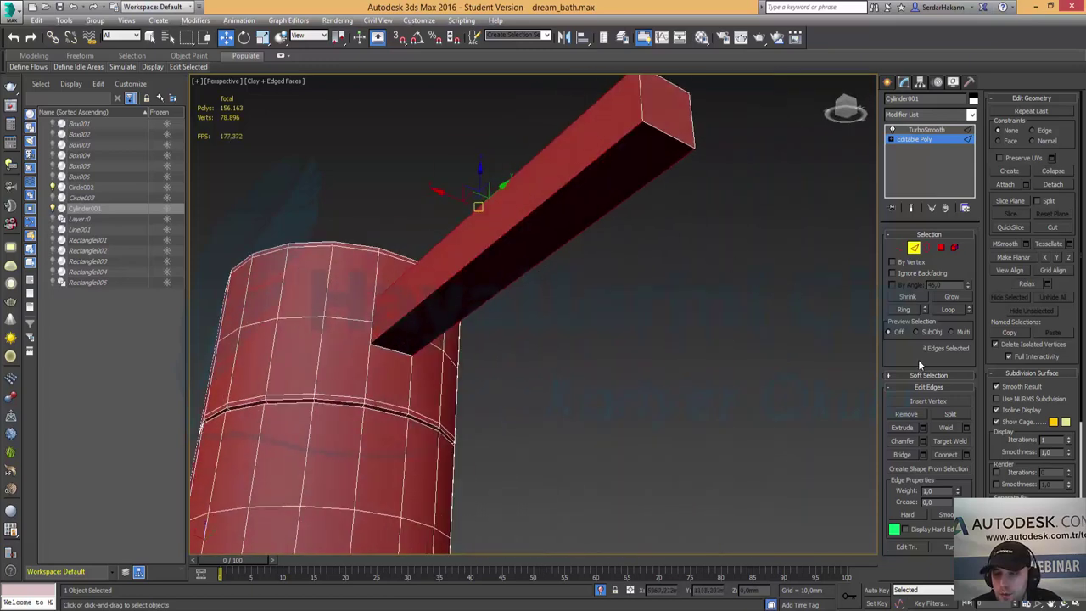
Connect the four arm edges with 7 segments and preview the result under TurboSmooth.
left_click(964, 455)
mouse_move(548, 255)
middle_mouse_down("alt")
mouse_move(543, 316)
mouse_move(461, 334)
mouse_move(539, 320)
middle_mouse_up("alt")
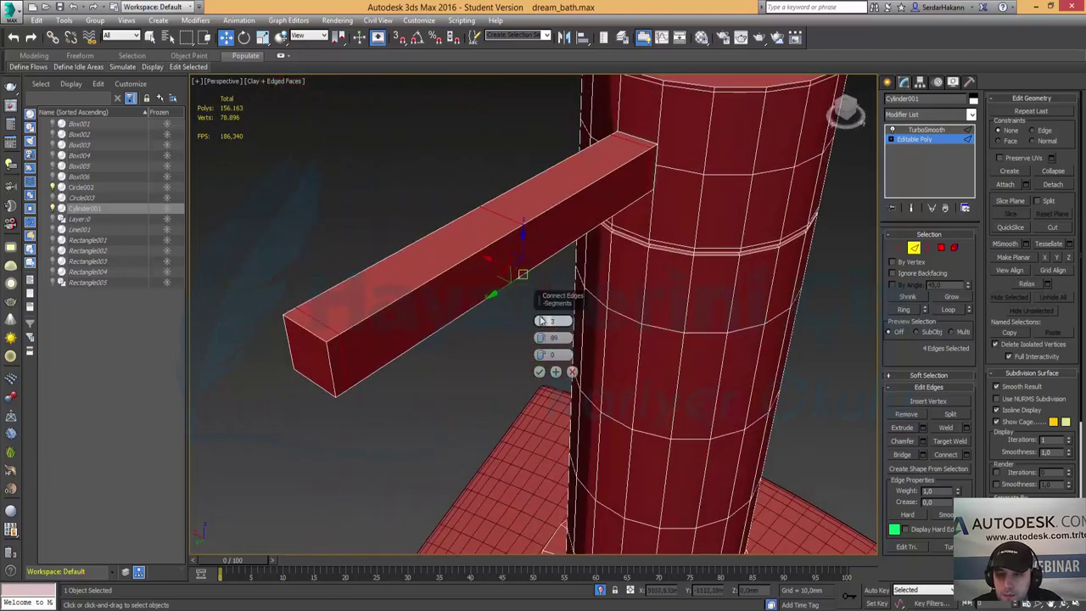
scroll(540, 320, "up", 1)
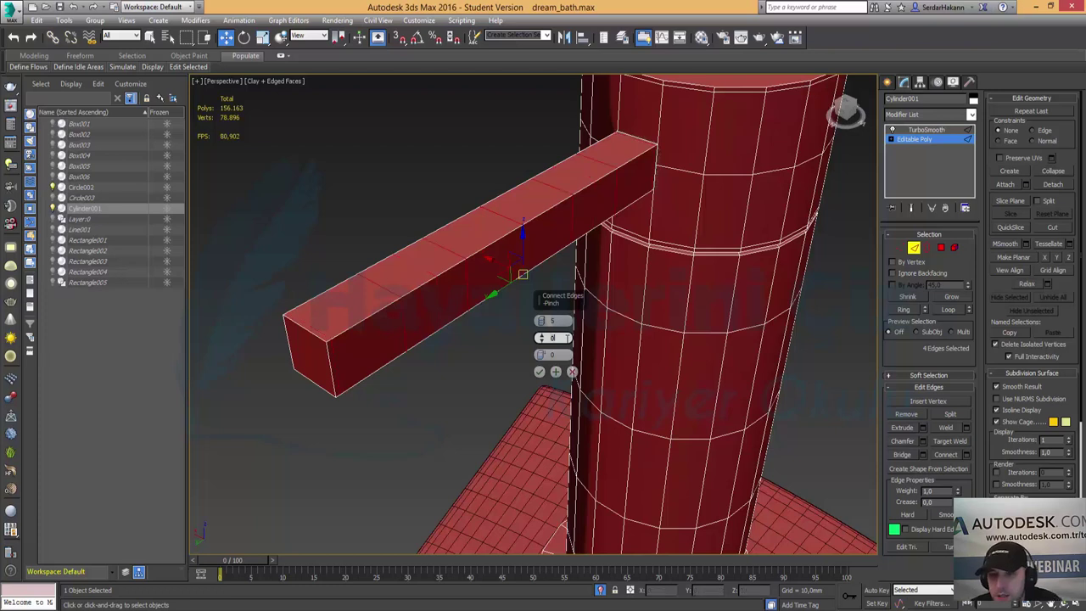
scroll(550, 322, "up", 1)
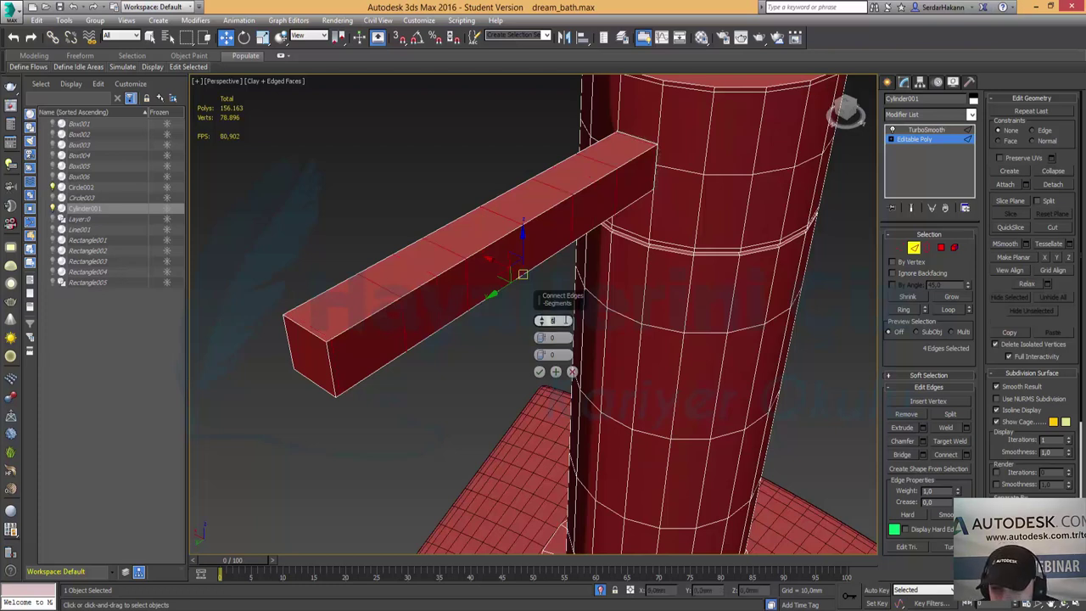
scroll(542, 320, "up", 1)
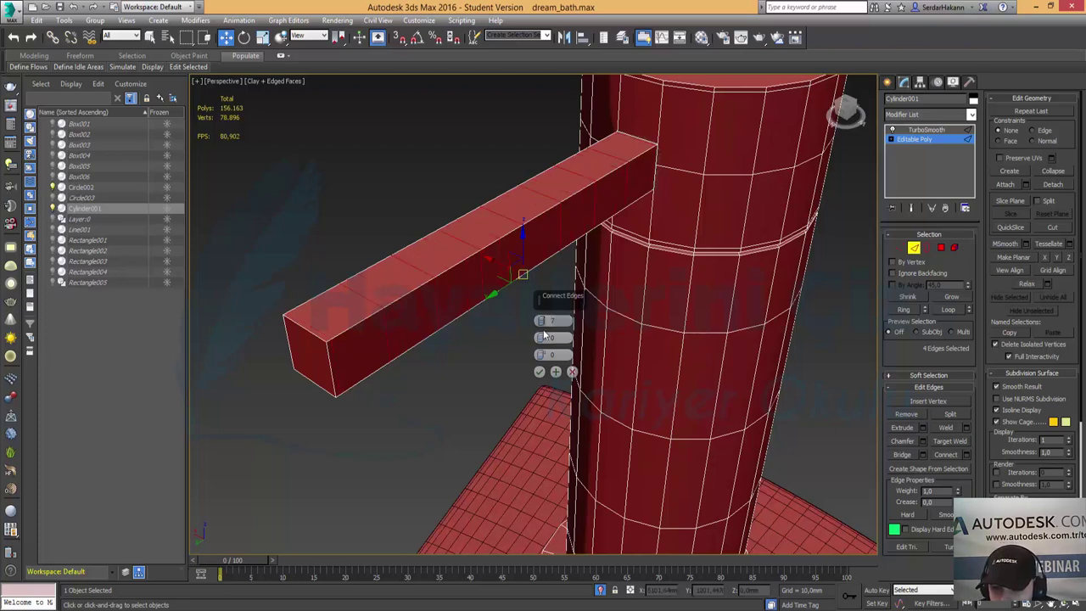
left_click_drag(541, 338, 567, 263)
left_click(540, 372)
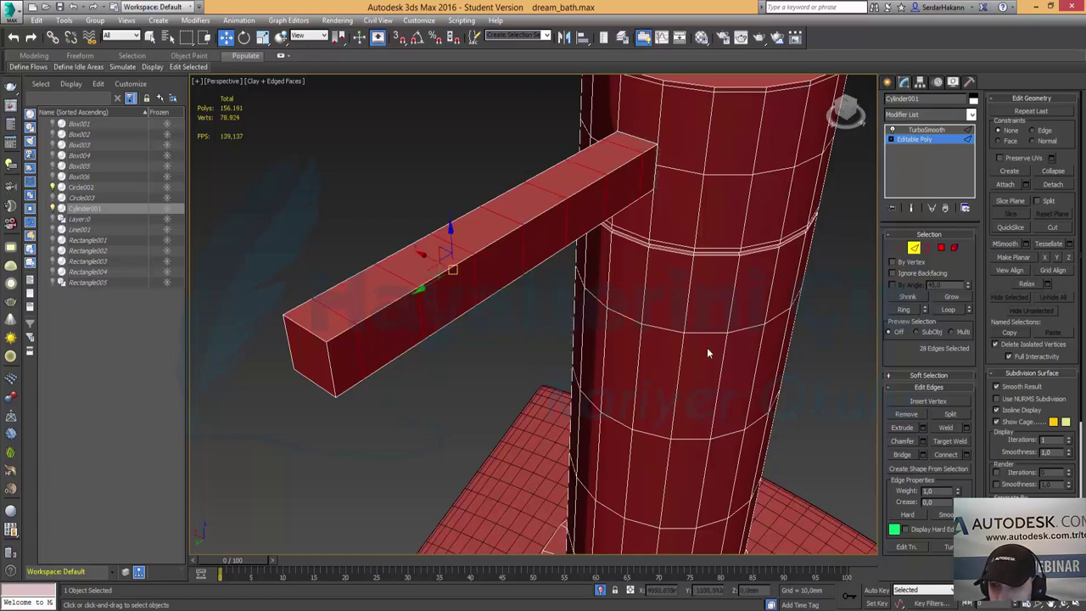
left_click(923, 133)
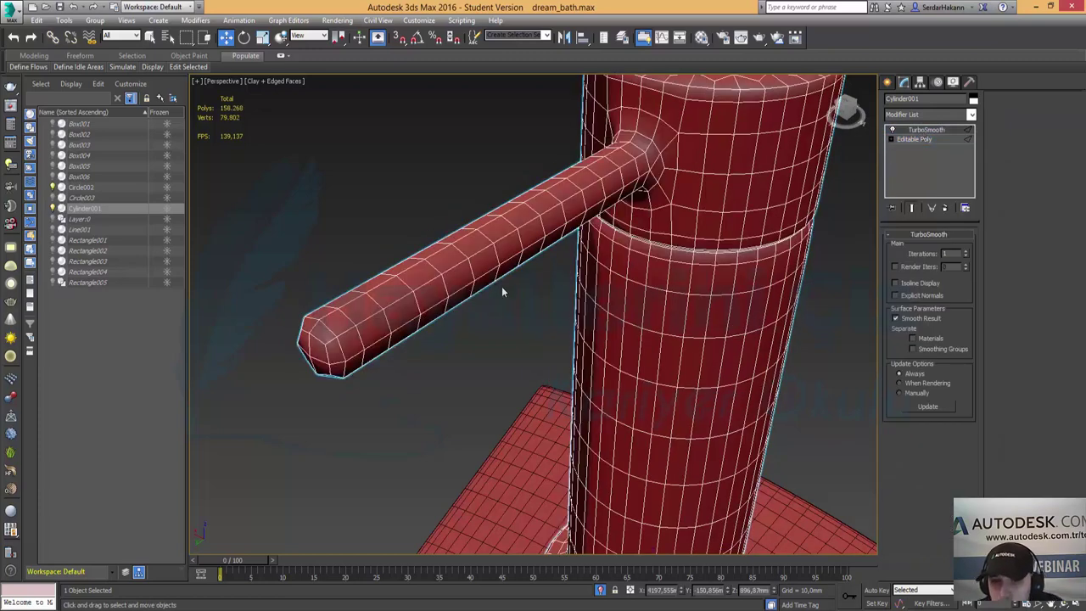
Set TurboSmooth Iterations to 2, inspect the lever joint, then return to Editable Poly.
left_click(966, 251)
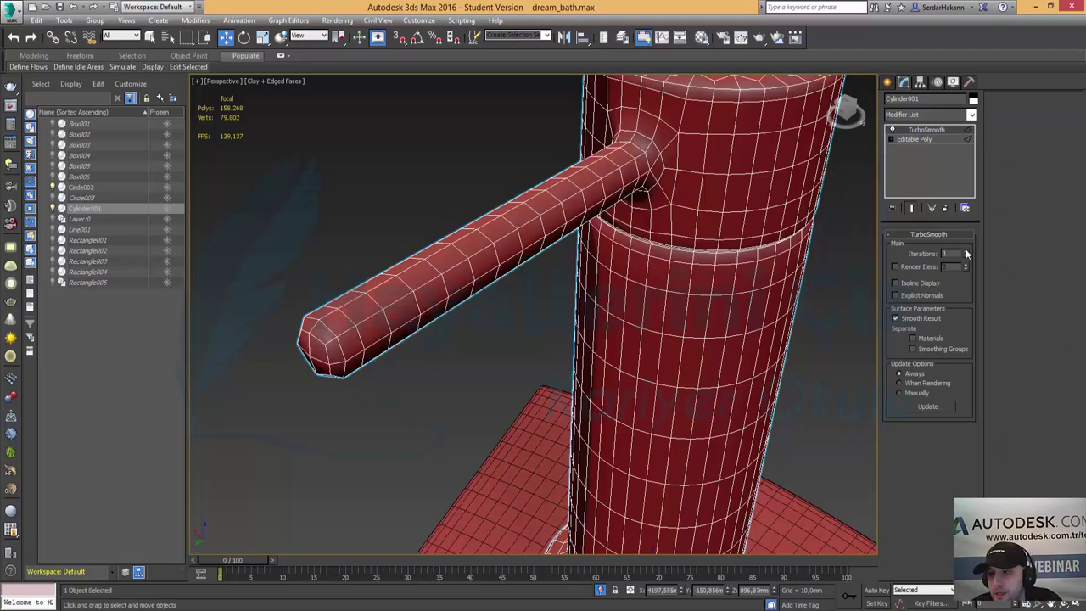
left_click(966, 252)
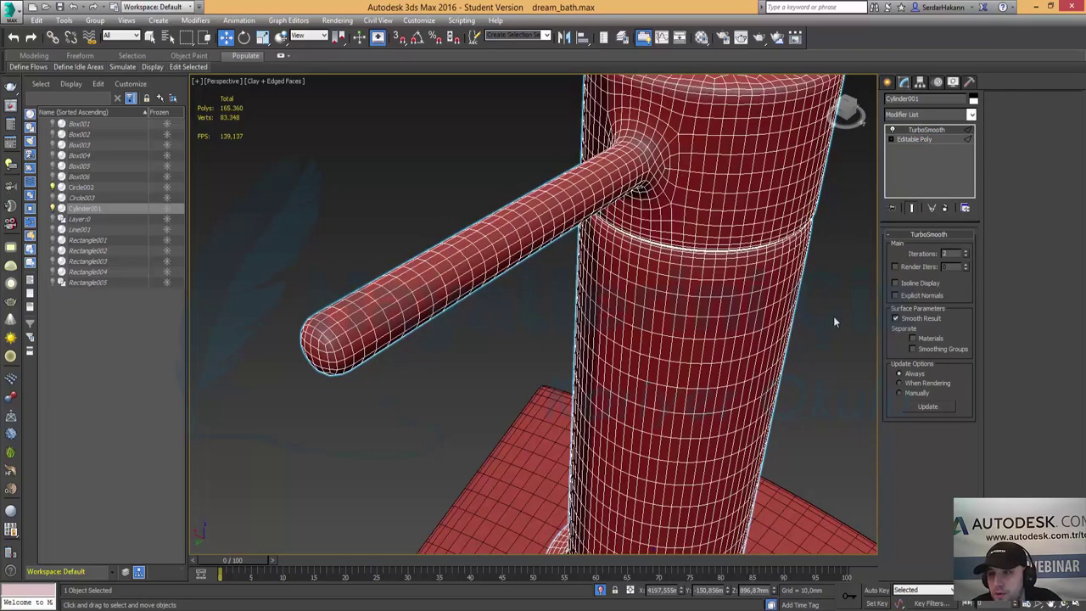
mouse_move(781, 329)
middle_mouse_down("alt")
mouse_move(755, 292)
mouse_move(766, 298)
mouse_move(633, 322)
mouse_move(641, 316)
mouse_move(610, 315)
mouse_move(625, 254)
mouse_move(589, 351)
mouse_move(608, 249)
middle_mouse_up("alt")
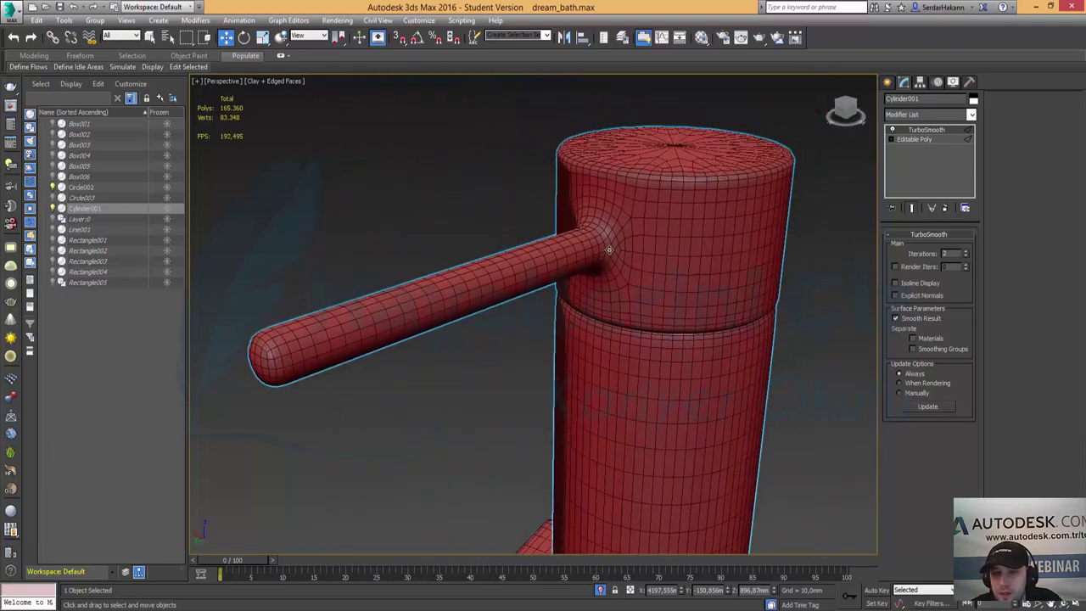
scroll(608, 250, "up", 2)
scroll(608, 251, "up", 2)
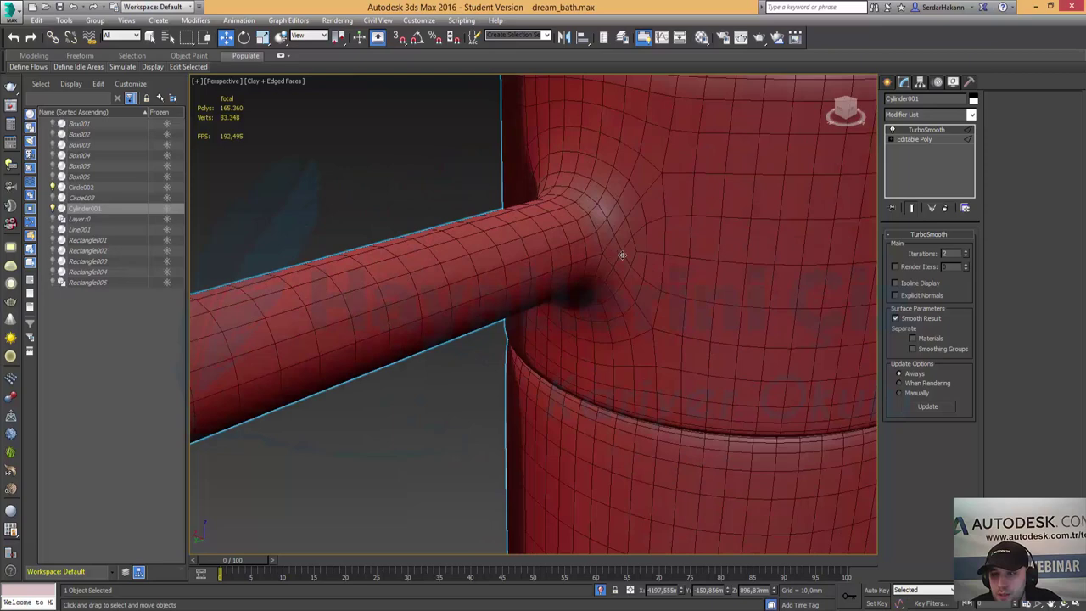
left_click(922, 141)
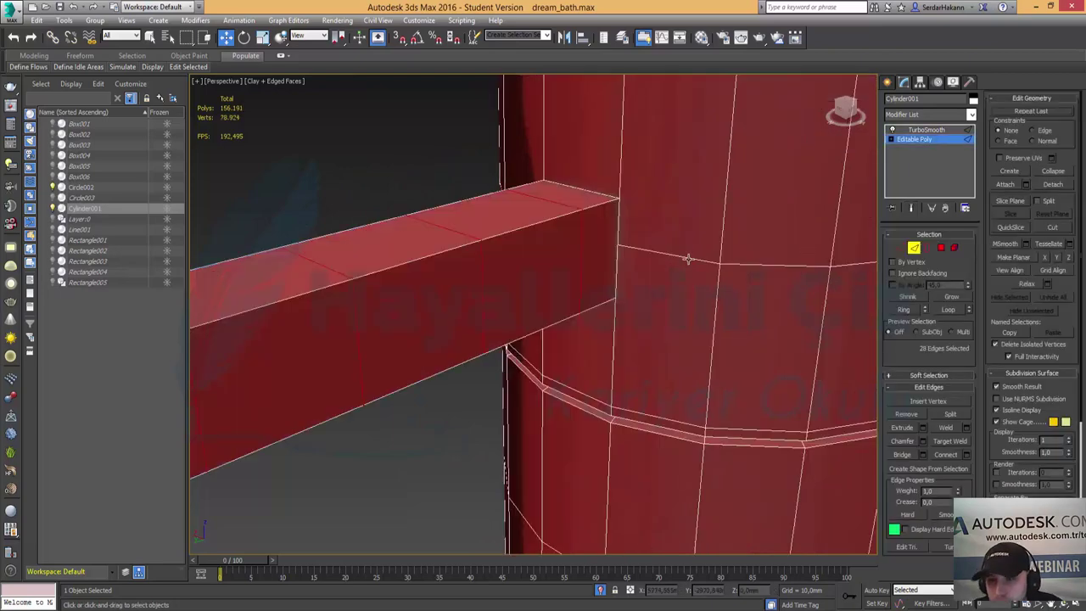
Move the edge loop at the lever's base -4.631 mm in Y and view it smoothed.
left_click(545, 201)
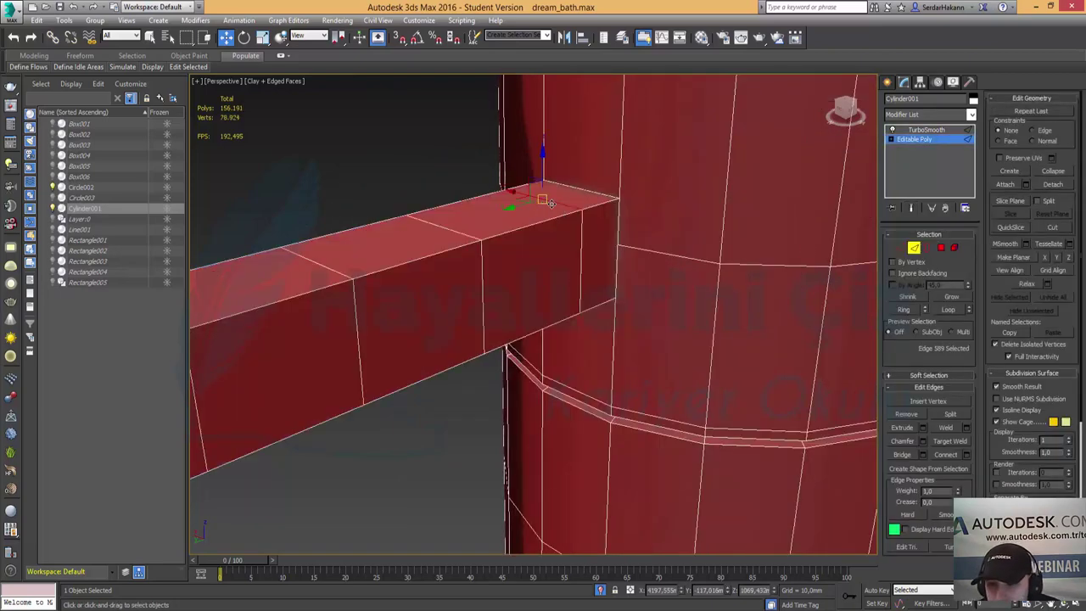
left_click(581, 244, "ctrl")
mouse_move(513, 270)
middle_mouse_down("alt")
mouse_move(617, 259)
mouse_move(503, 274)
mouse_move(582, 286)
mouse_move(565, 311)
middle_mouse_up("alt")
left_click(499, 272, "ctrl")
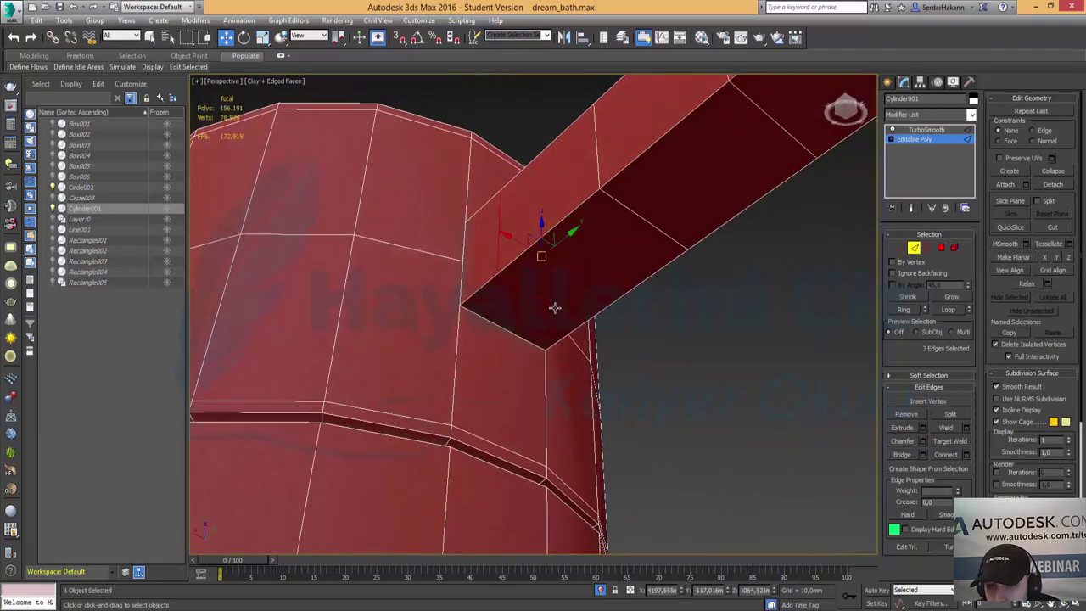
mouse_move(656, 334)
middle_mouse_down("alt")
mouse_move(584, 352)
mouse_move(560, 405)
mouse_move(521, 317)
middle_mouse_up("alt")
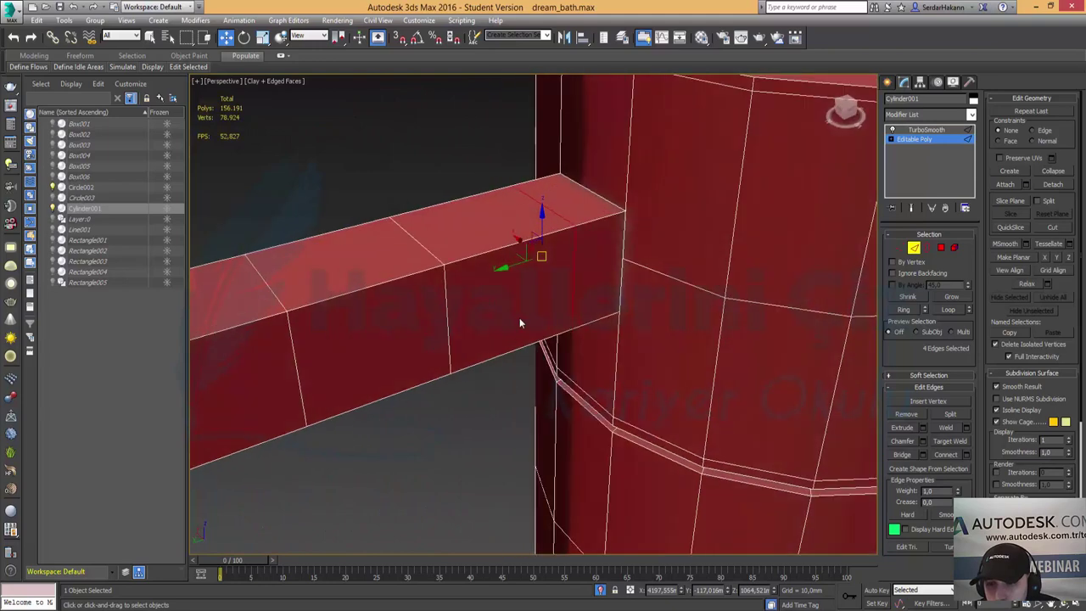
left_click_drag(513, 265, 599, 248)
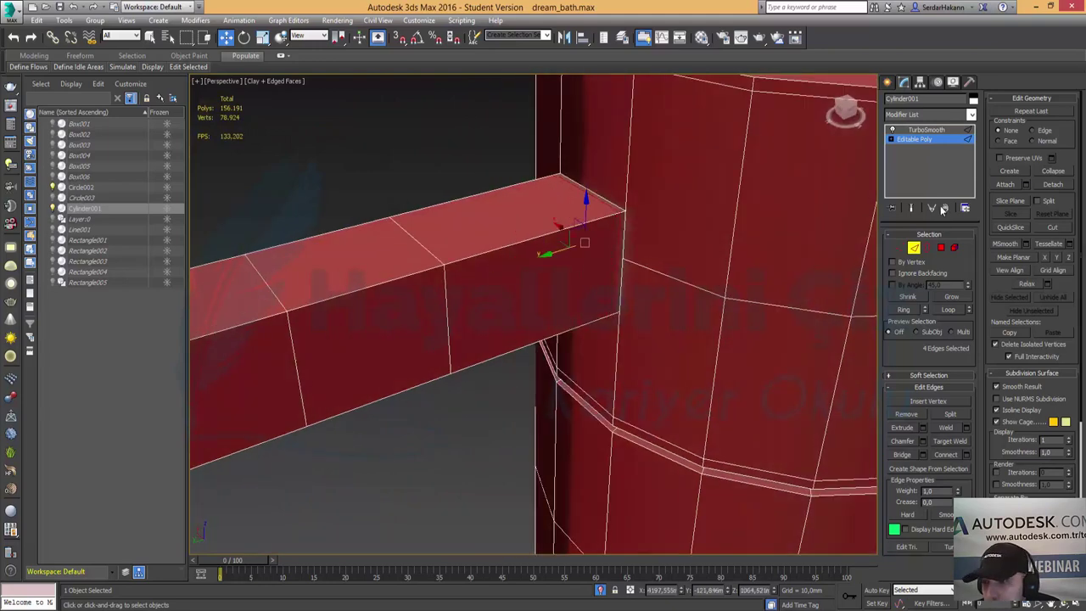
left_click(914, 139)
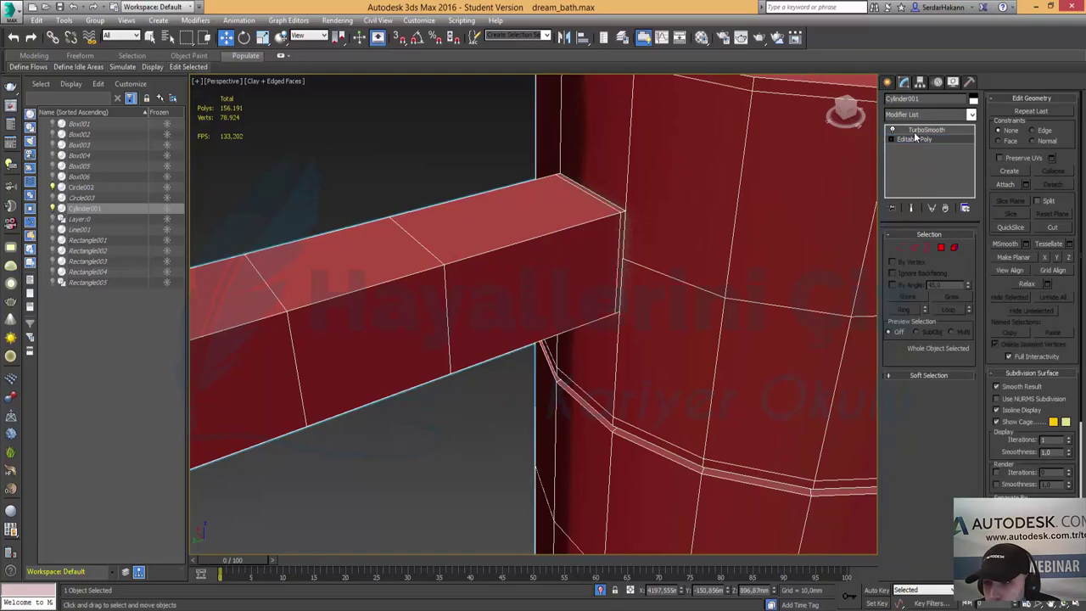
left_click(920, 130)
middle_click_drag(558, 332, 678, 299, "alt")
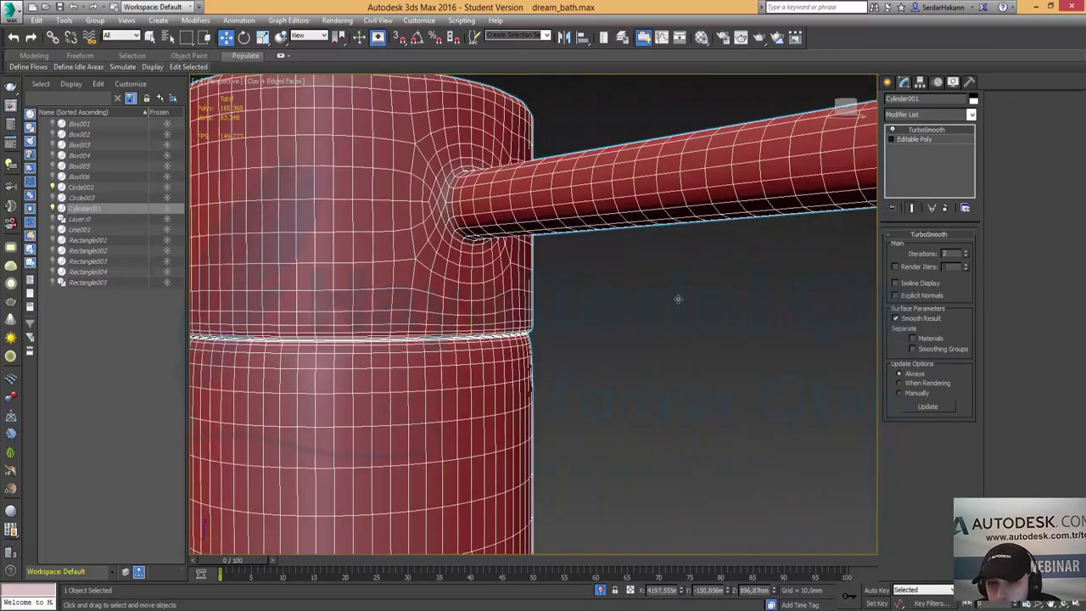
Zoom and orbit around the smoothed tap and basin, then reselect Cylinder001.
scroll(679, 299, "down", 3)
scroll(580, 334, "down", 3)
scroll(564, 355, "down", 3)
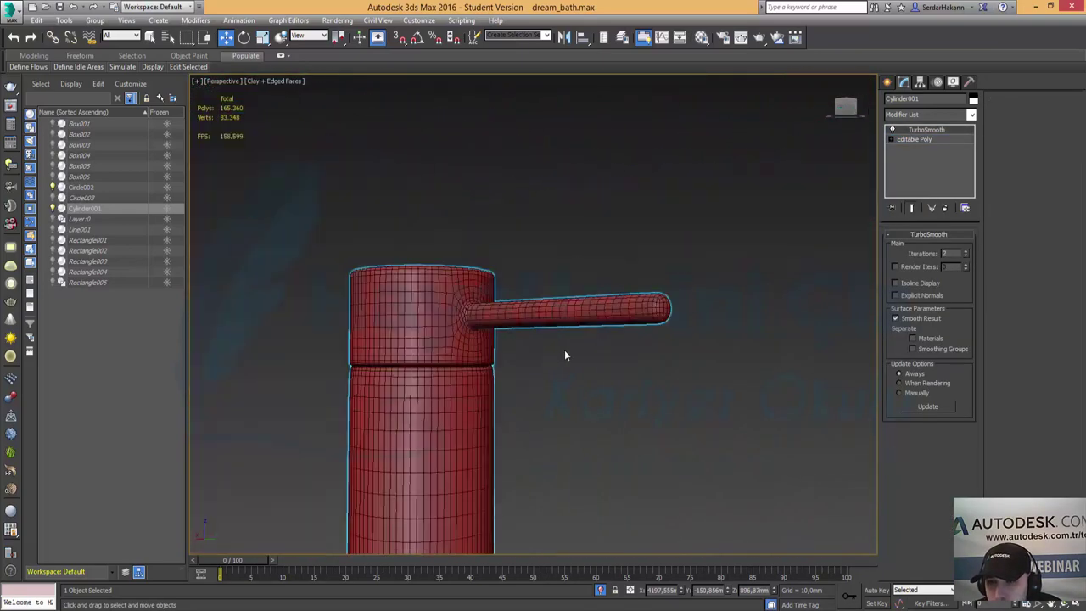
mouse_move(676, 380)
middle_mouse_down("alt")
mouse_move(608, 395)
mouse_move(642, 397)
mouse_move(643, 413)
middle_mouse_up("alt")
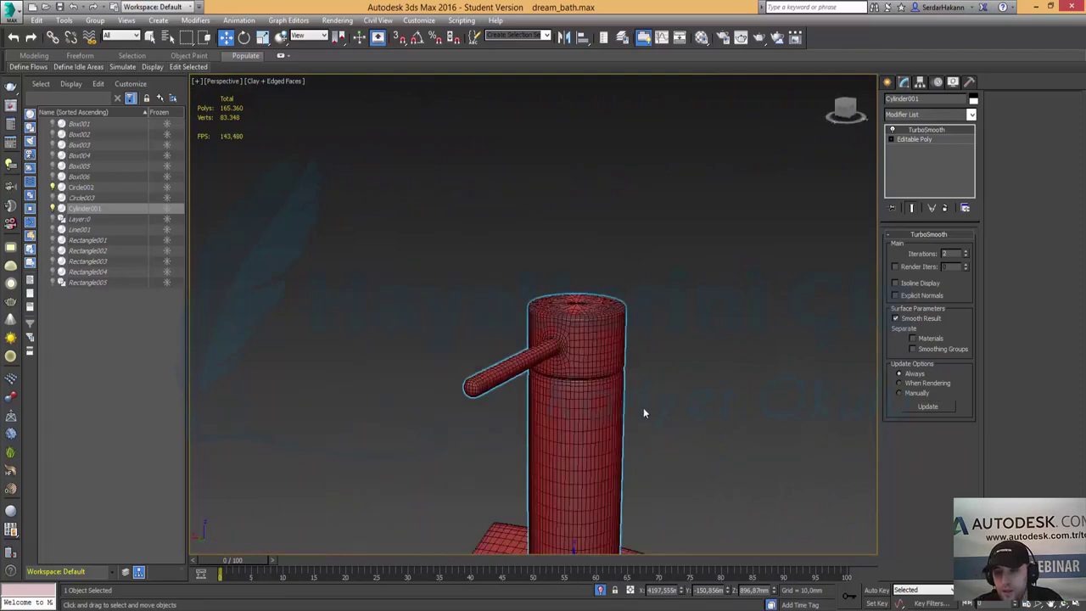
scroll(688, 317, "down", 3)
mouse_move(688, 318)
middle_mouse_down("alt")
mouse_move(698, 288)
mouse_move(709, 301)
mouse_move(654, 295)
middle_mouse_up("alt")
scroll(699, 290, "down", 2)
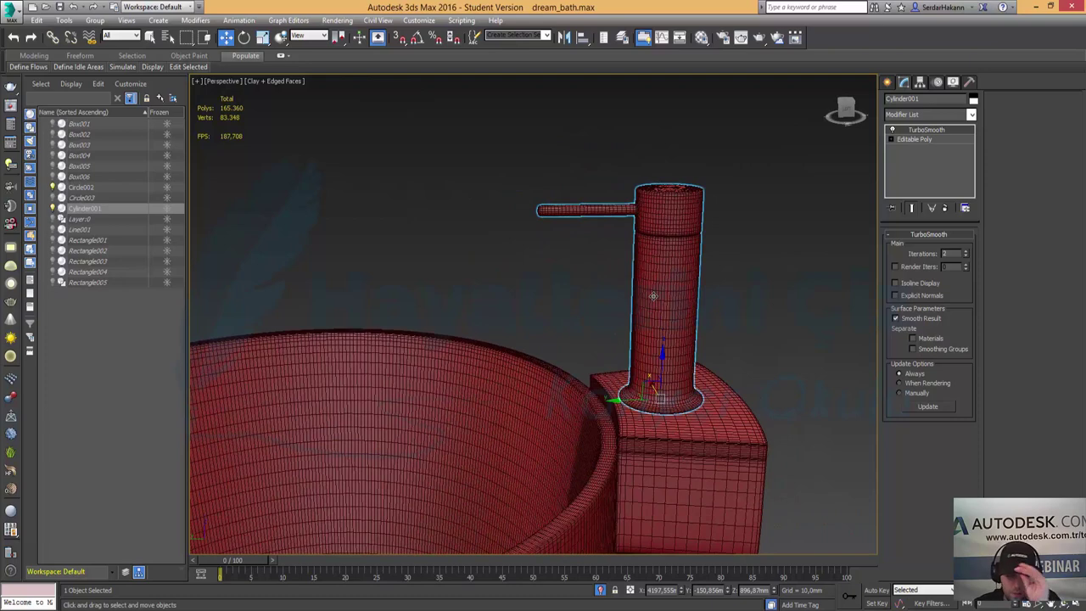
left_click(716, 286)
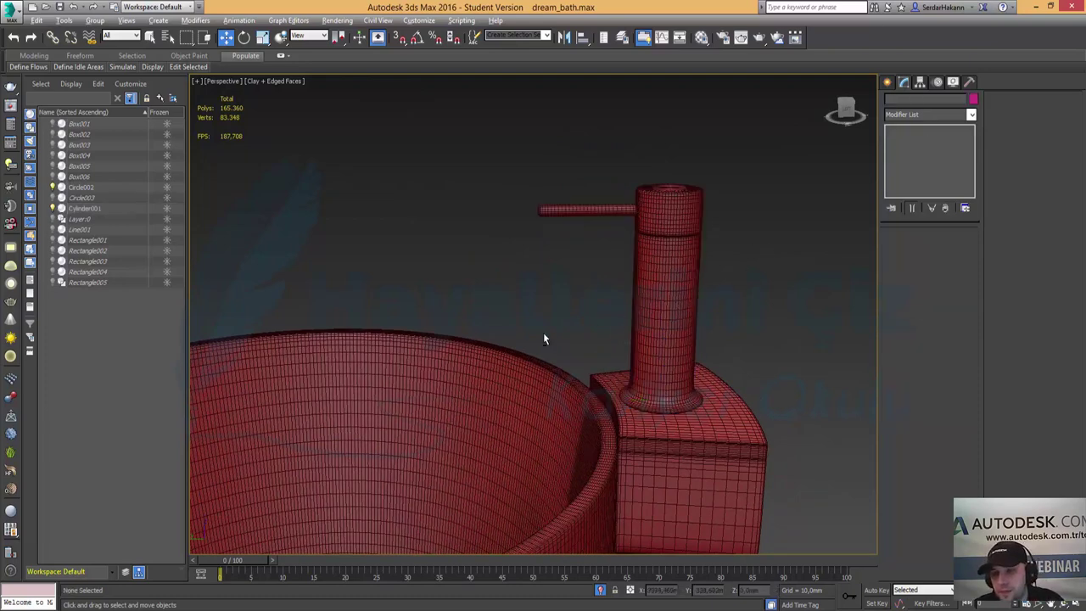
mouse_move(542, 419)
middle_mouse_down()
mouse_move(616, 312)
mouse_move(516, 325)
mouse_move(672, 342)
middle_mouse_up()
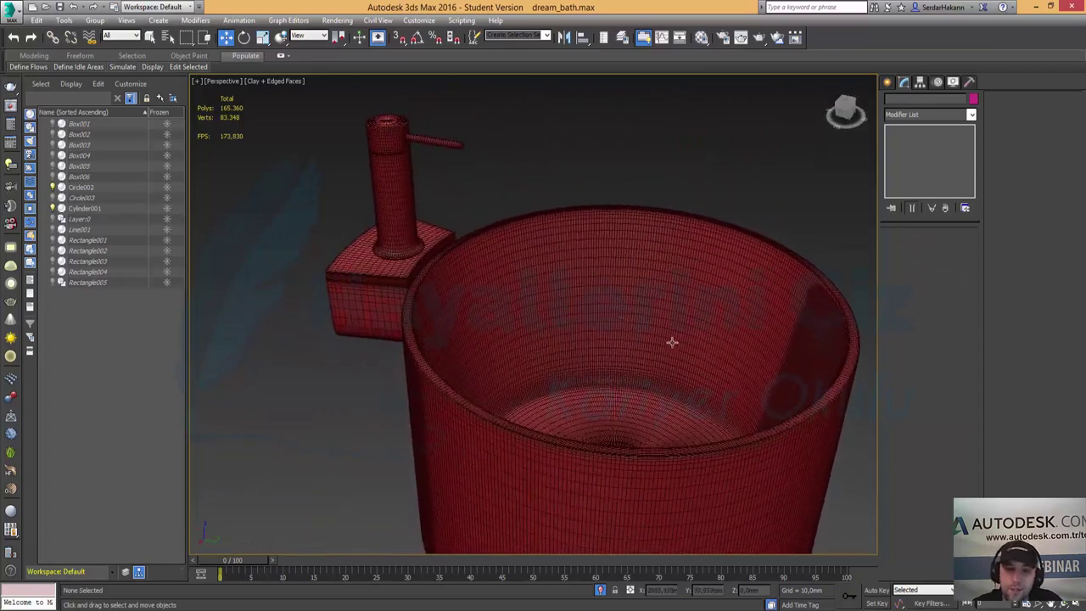
scroll(390, 246, "up", 3)
scroll(398, 255, "up", 3)
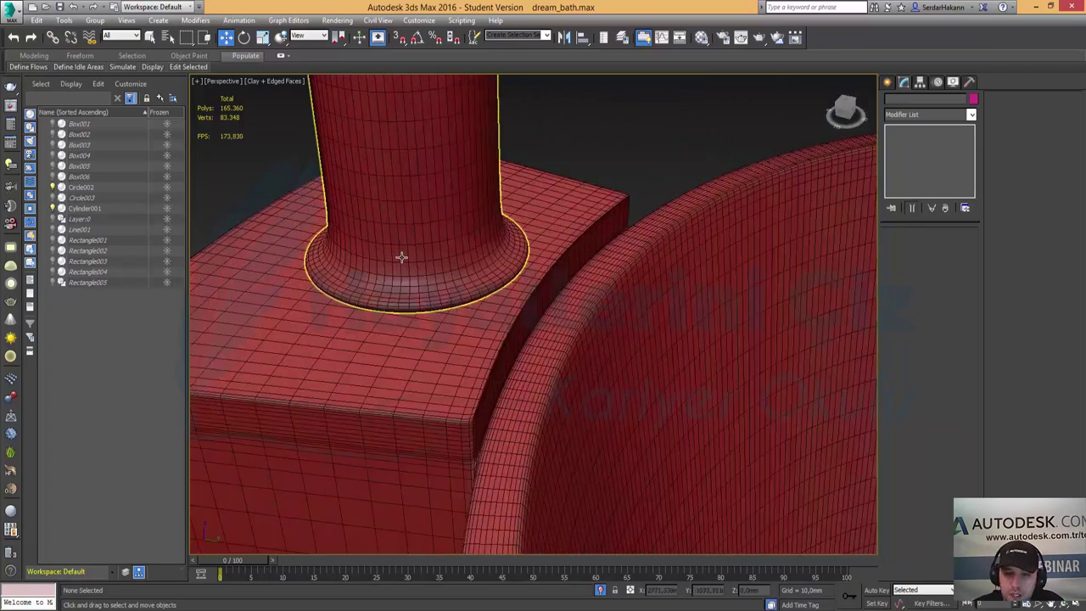
left_click(401, 257)
scroll(552, 303, "down", 3)
scroll(556, 303, "down", 3)
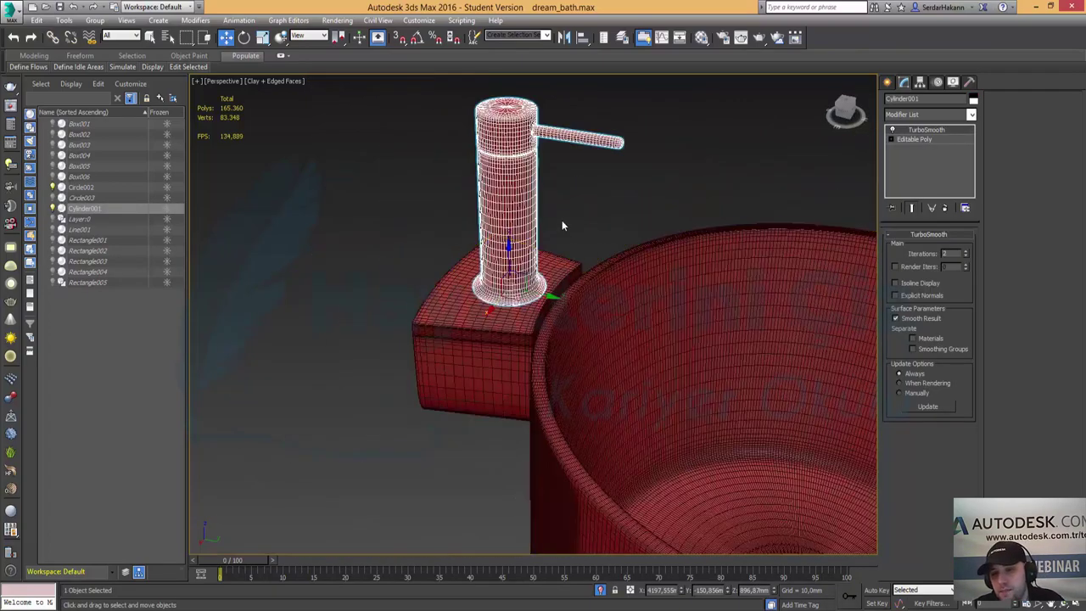
left_click(561, 225)
scroll(517, 291, "up", 3)
scroll(517, 290, "up", 3)
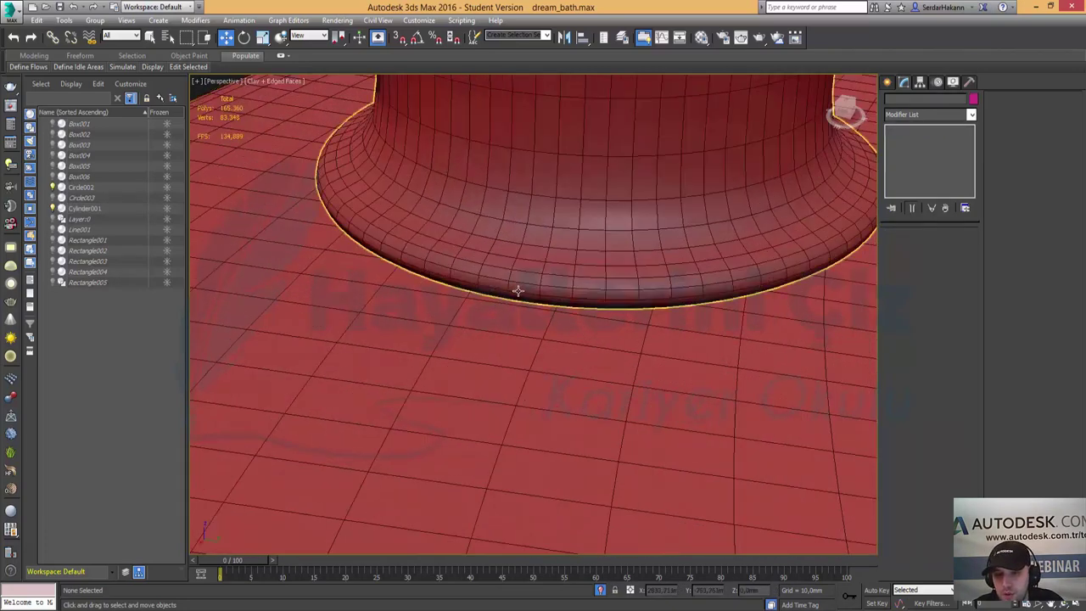
left_click(518, 291)
Connect the base step's edge ring with new loops, preview with TurboSmooth, then remove them.
left_click(920, 139)
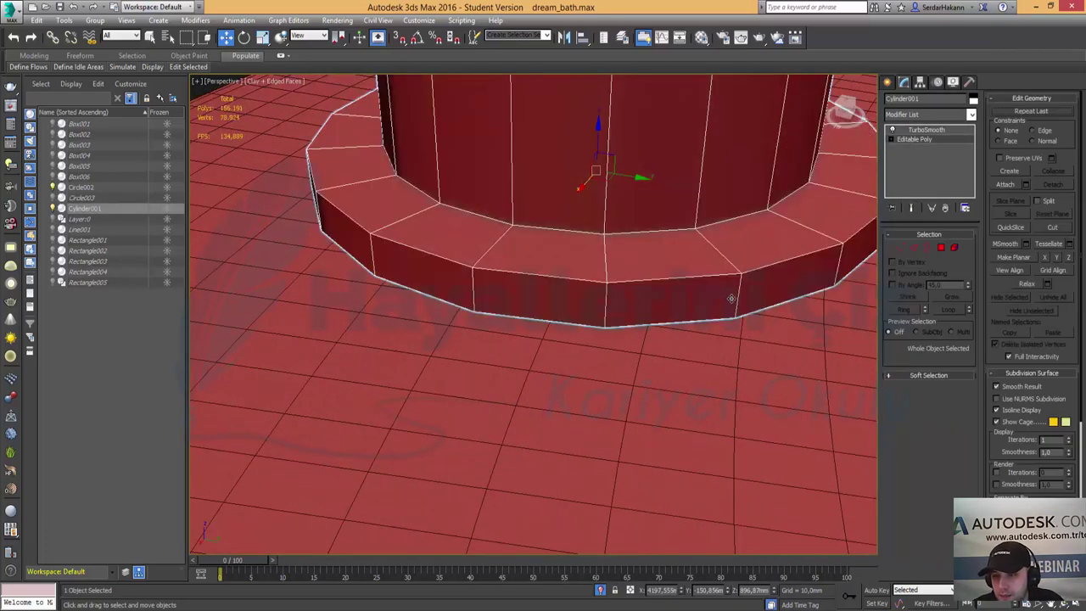
left_click(913, 248)
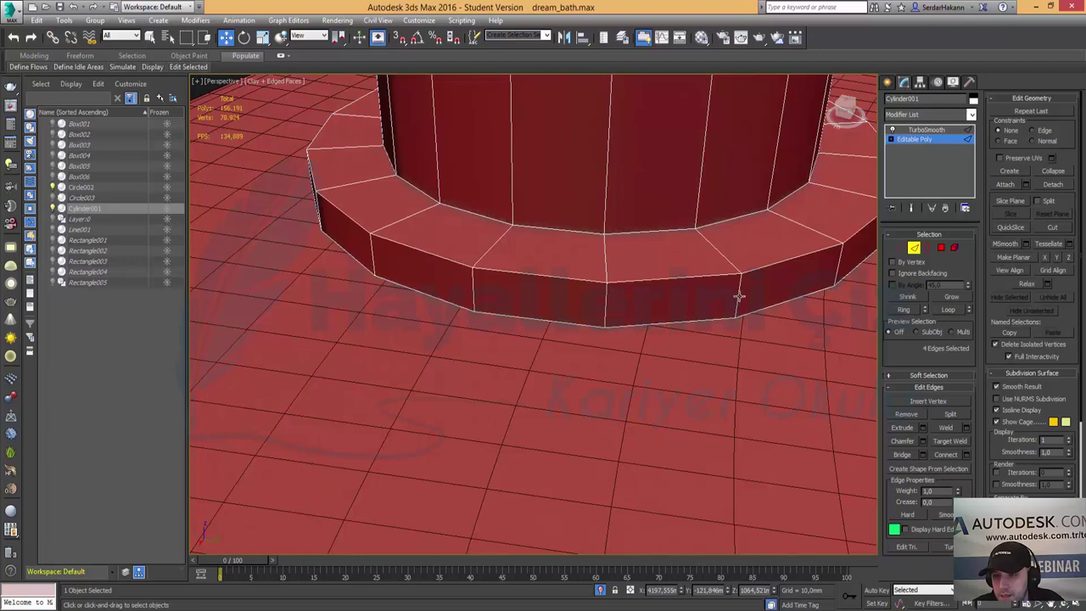
left_click(737, 296)
left_click(904, 310)
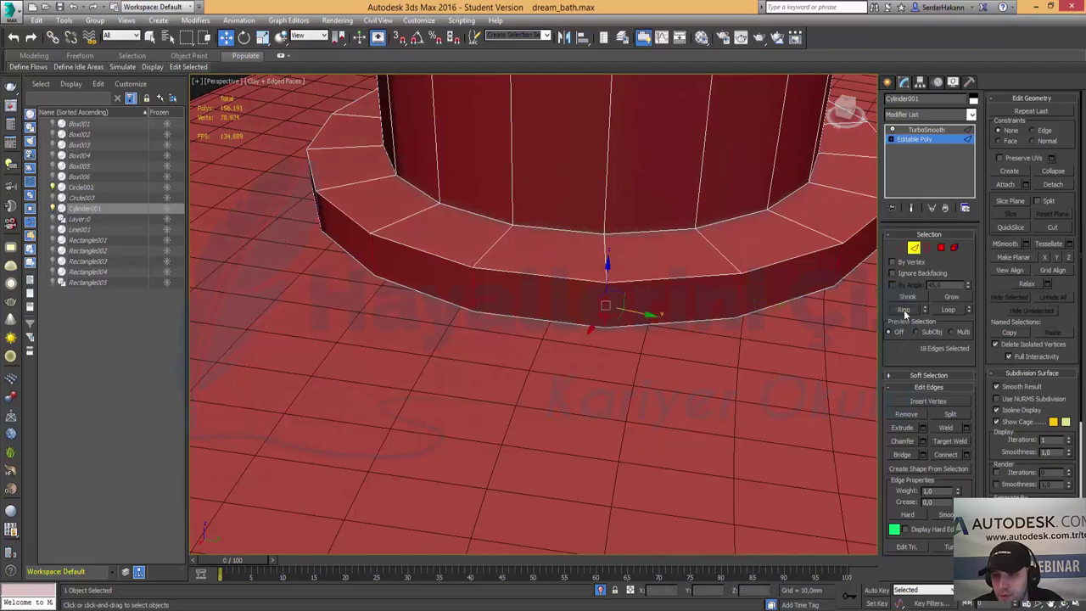
left_click(966, 456)
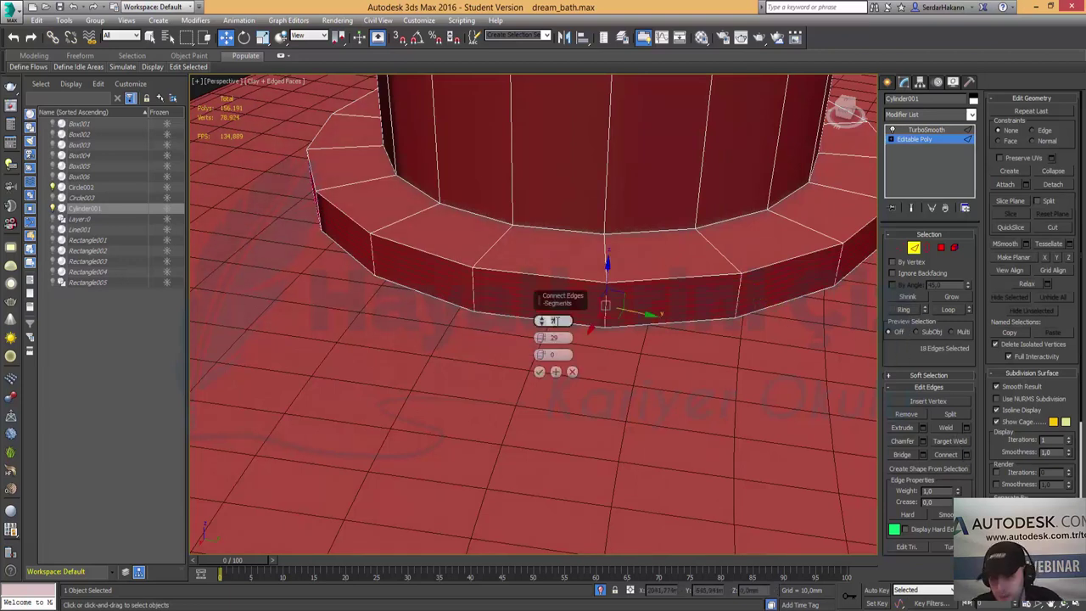
left_click(540, 372)
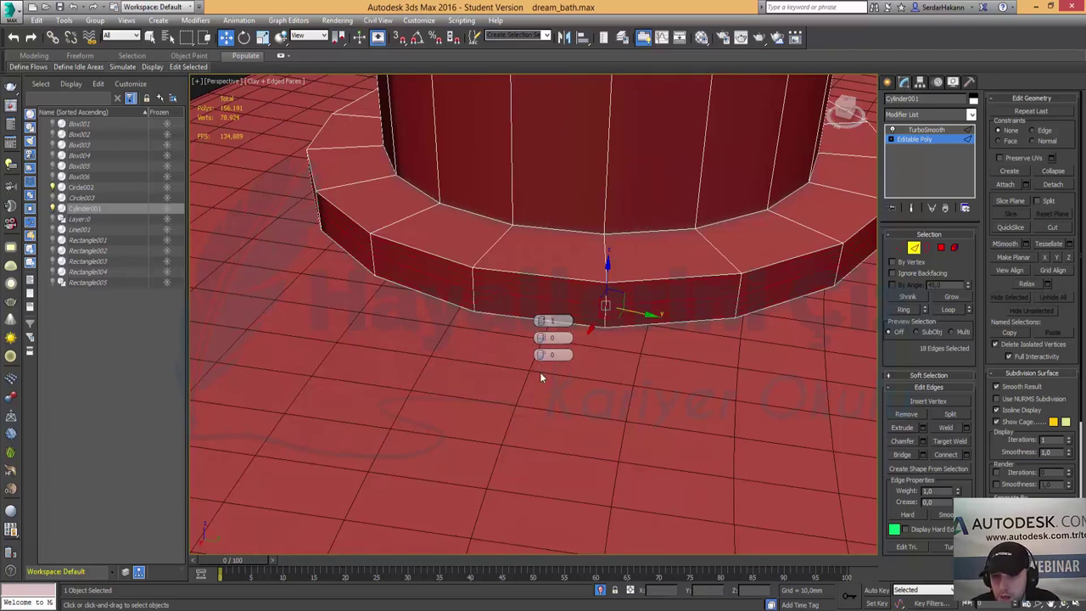
left_click(926, 130)
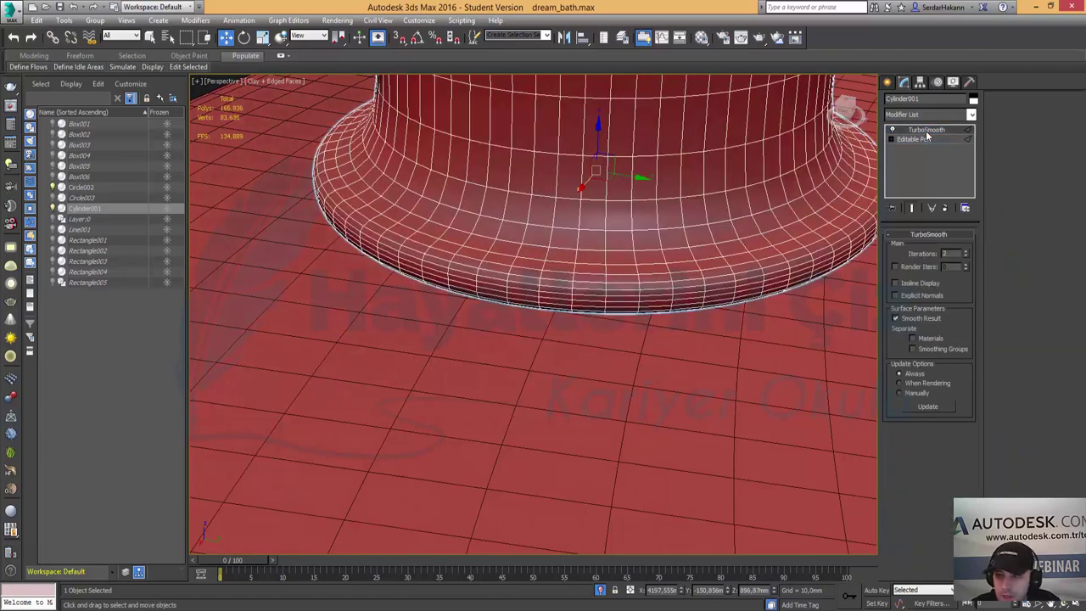
left_click(925, 141)
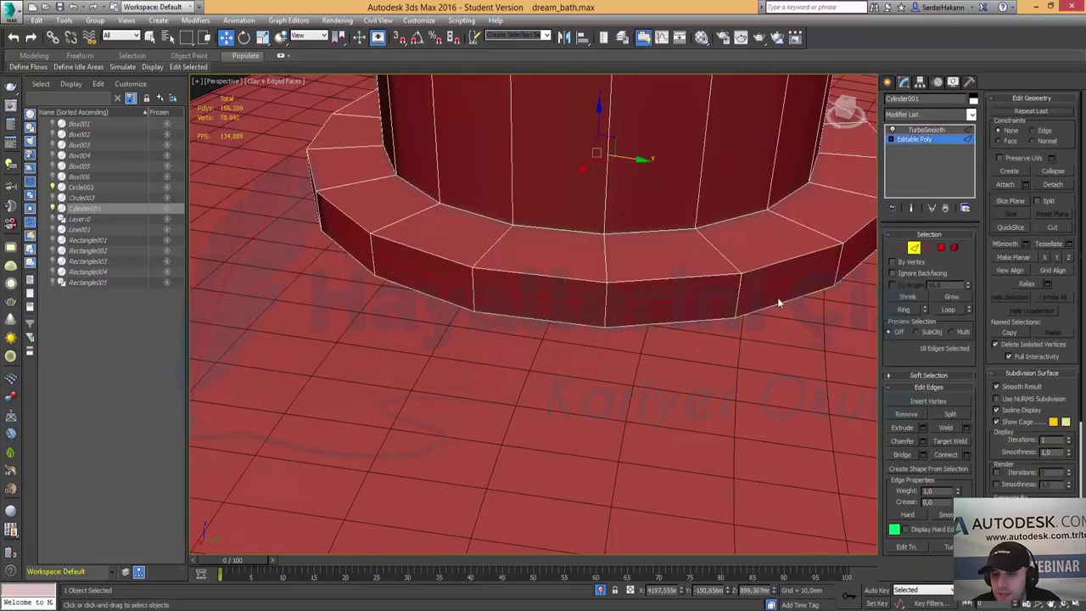
key("ctrl+BackSpace")
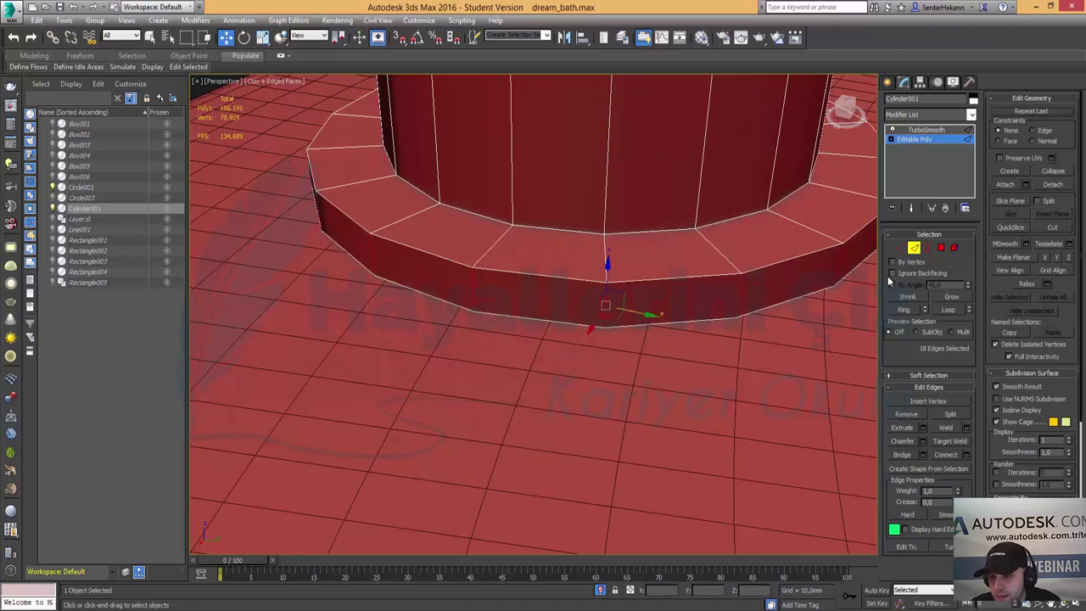
Re-add the base loops with Pinch 74 and check the smoothed collar.
left_click(967, 455)
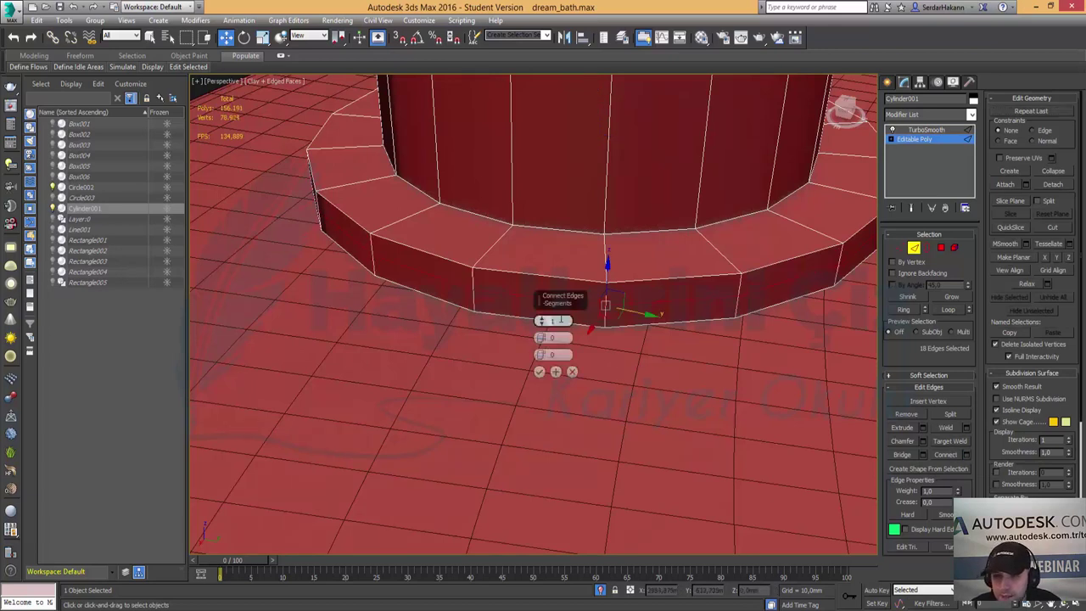
left_click_drag(541, 338, 544, 268)
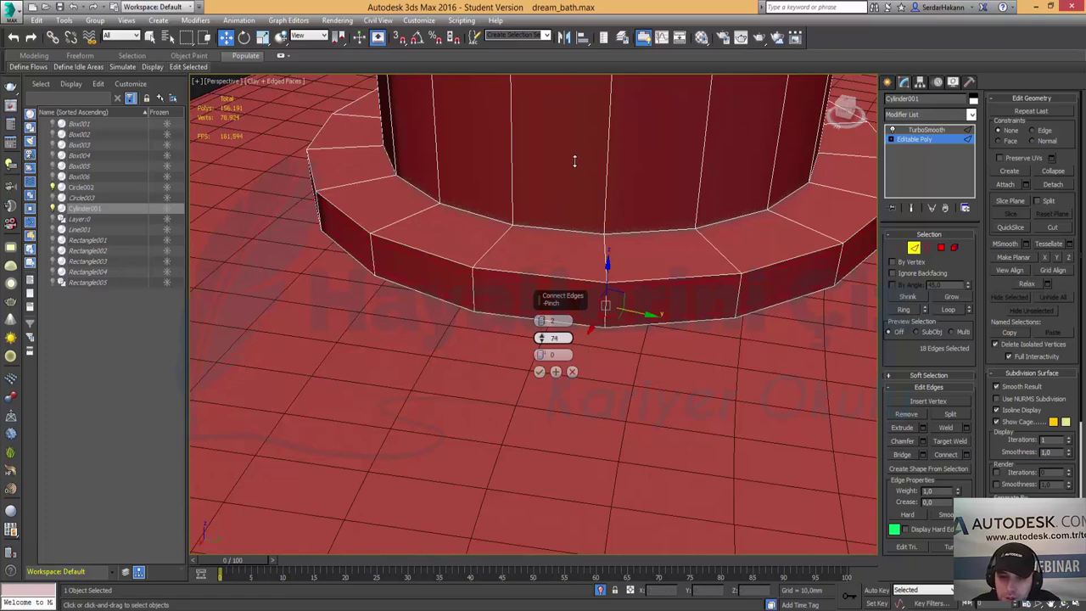
left_click_drag(572, 167, 573, 161)
left_click(540, 371)
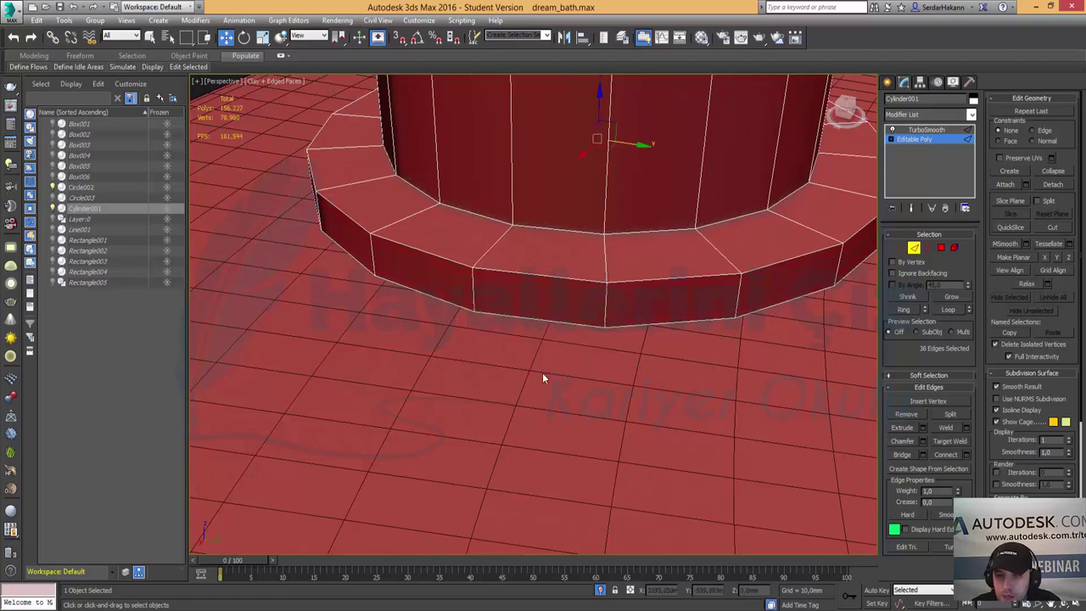
left_click(940, 130)
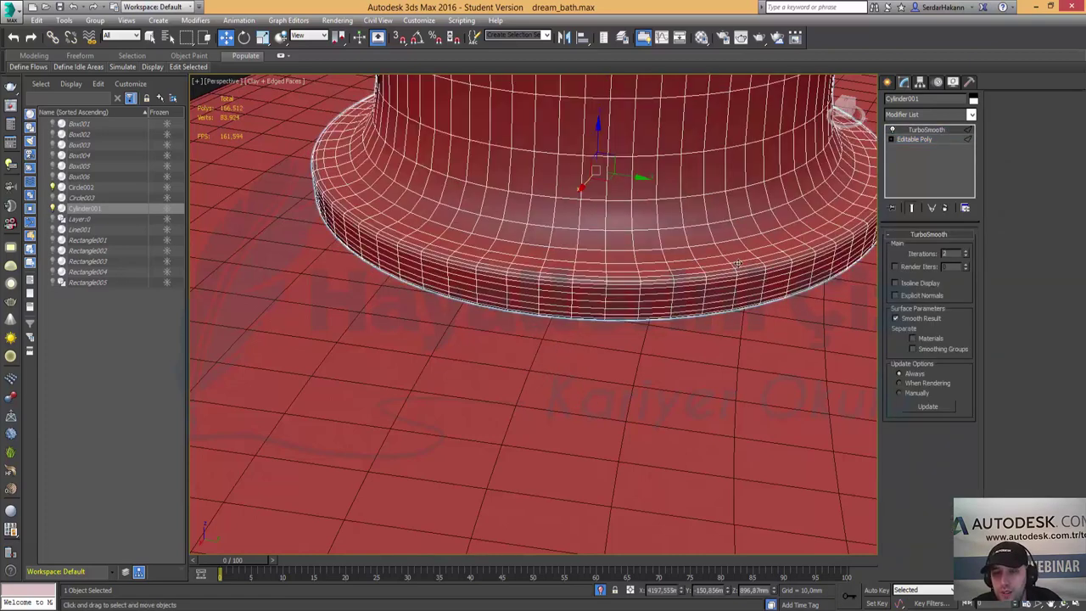
middle_click_drag(736, 265, 694, 260, "alt")
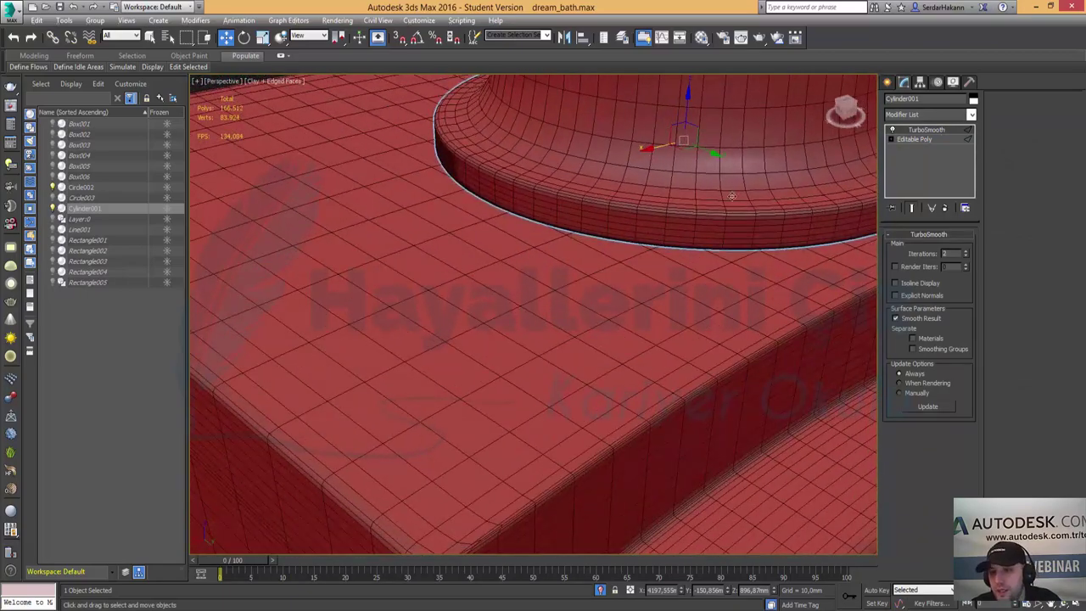
Deselect the faucet and maximize the Front view with the faucet centred.
scroll(732, 196, "down", 3)
scroll(721, 221, "down", 3)
scroll(712, 254, "down", 3)
scroll(702, 283, "down", 2)
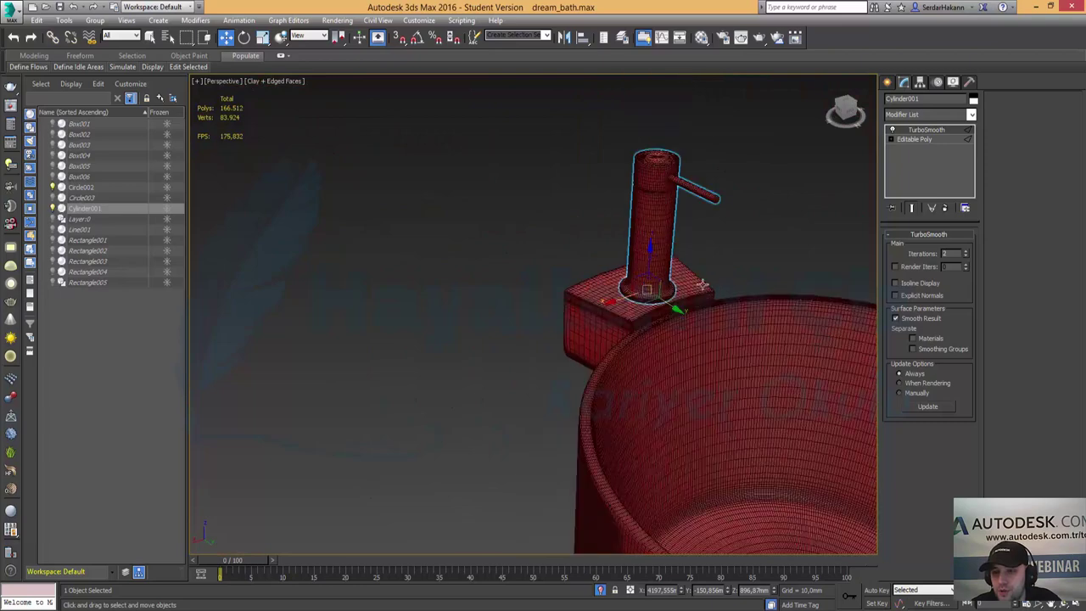
left_click(750, 246)
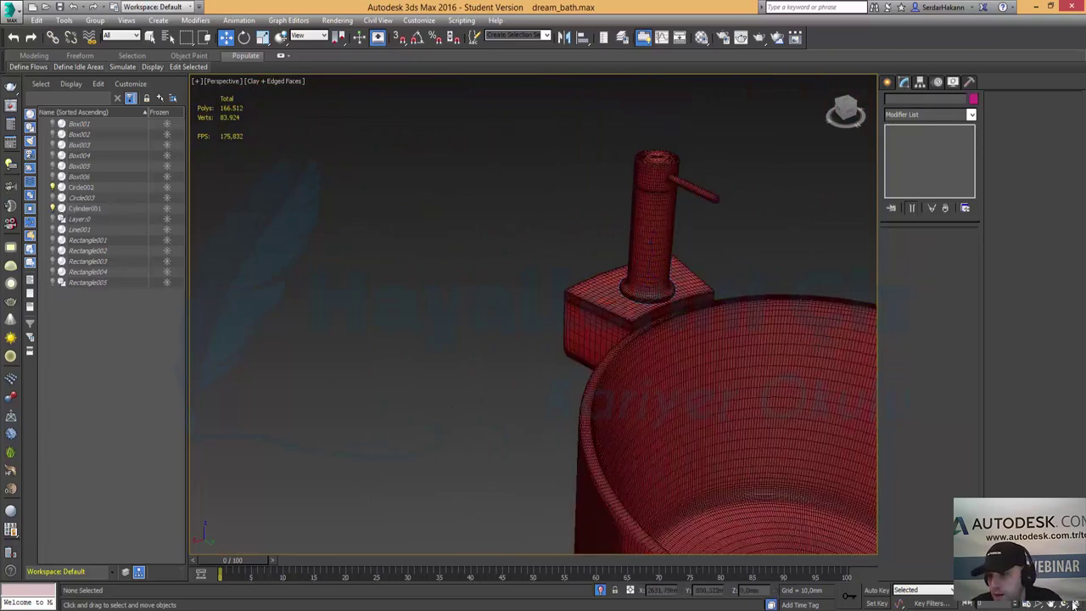
key("alt+w")
middle_click_drag(657, 223, 607, 223)
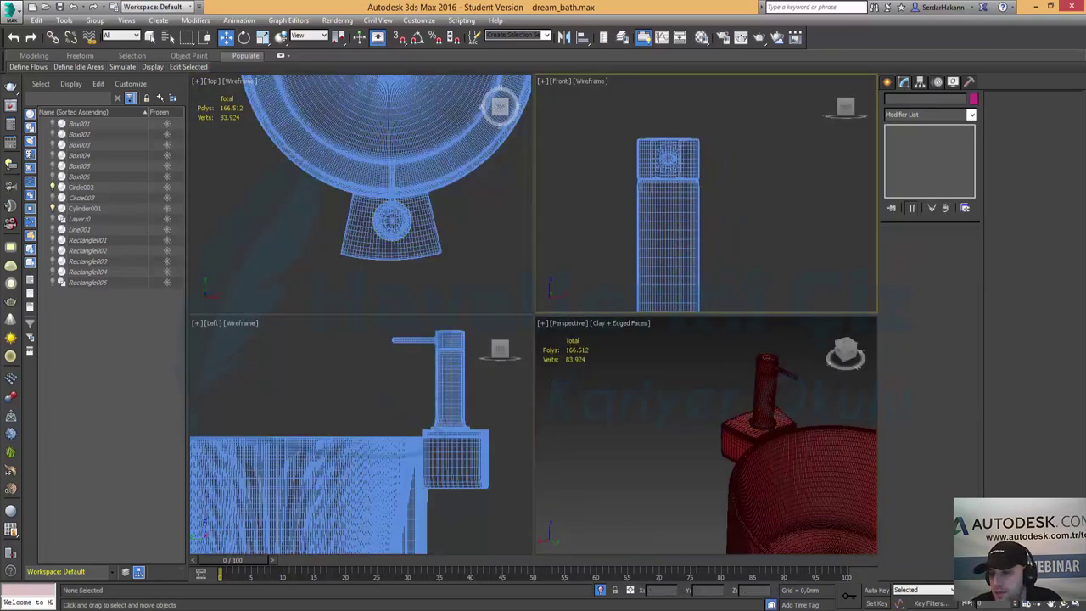
key("alt+w")
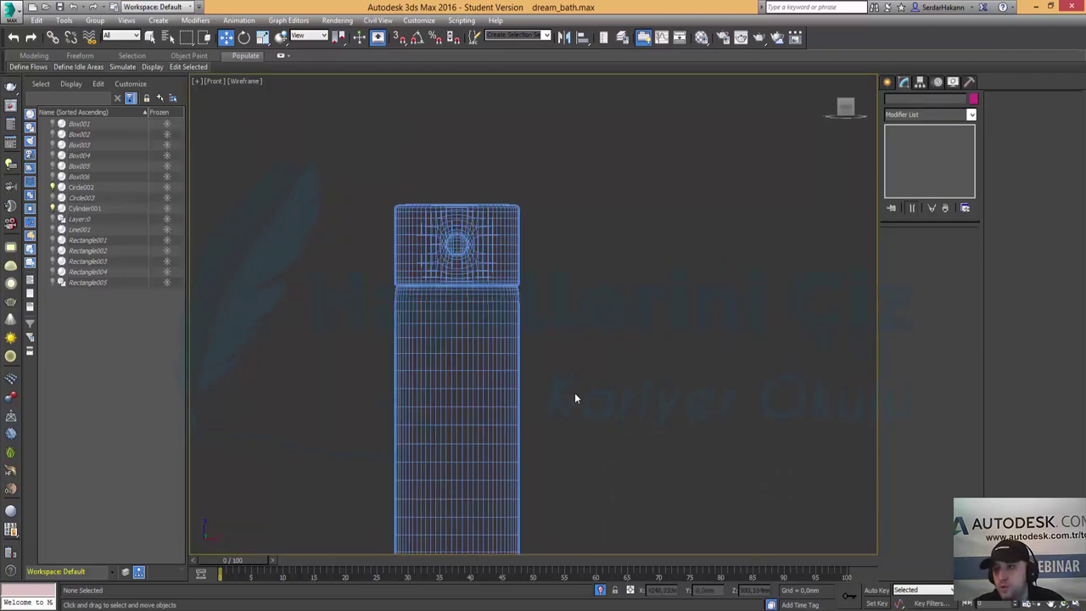
Draw a cylinder of about 17.4 mm radius on the faucet column's front.
left_click(887, 82)
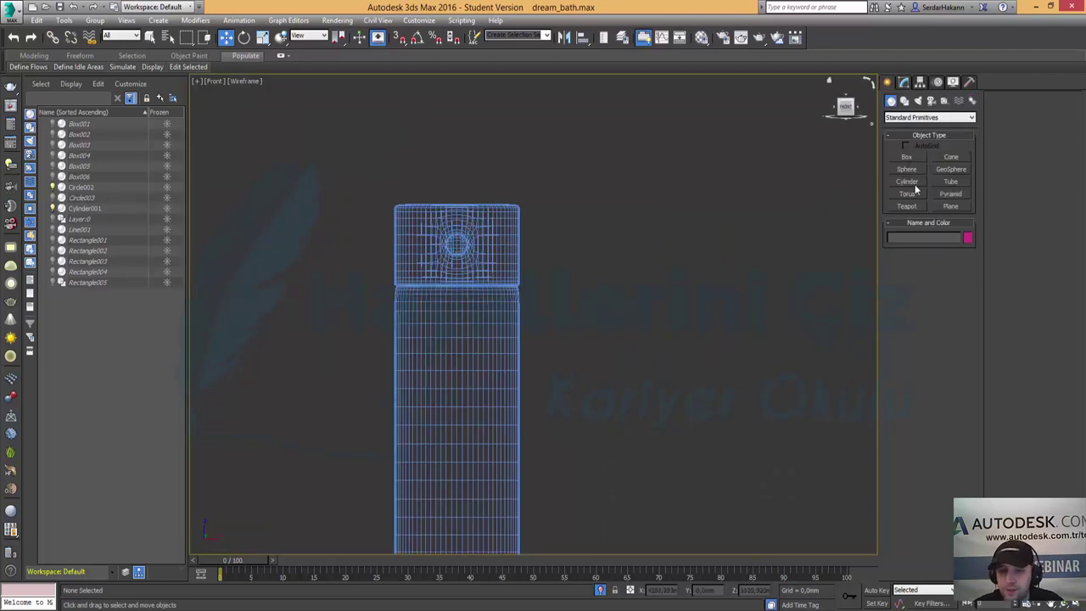
left_click(907, 181)
middle_click_drag(519, 456, 562, 371)
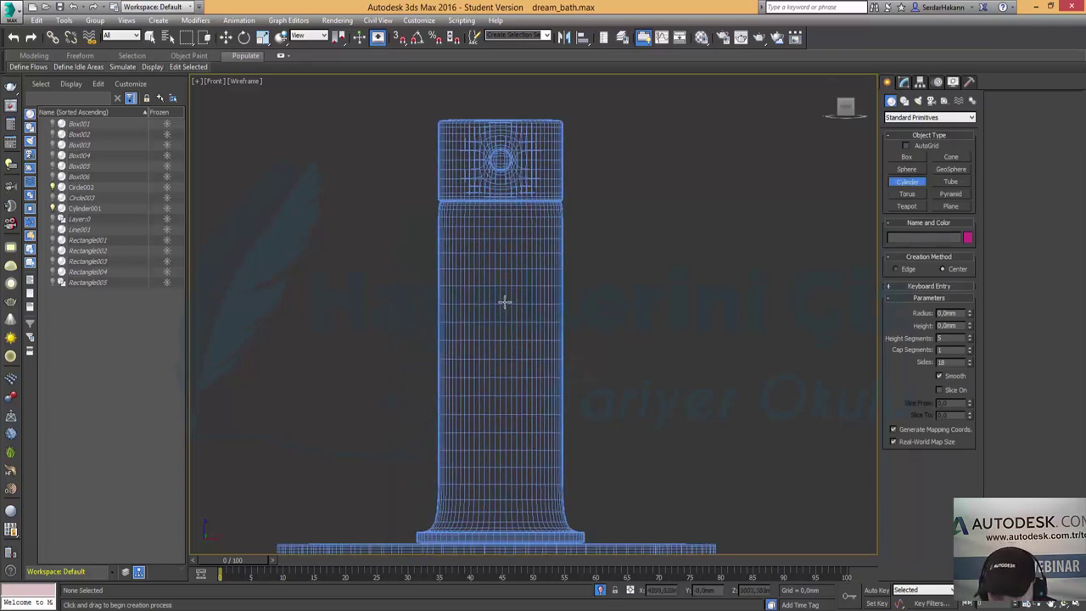
left_click_drag(503, 303, 535, 327)
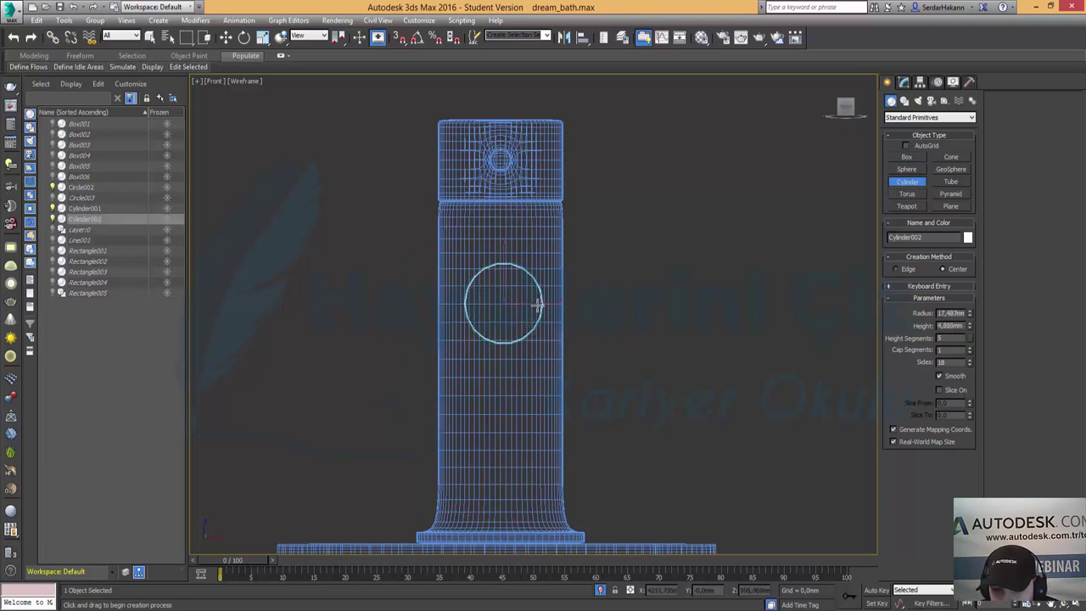
key("w")
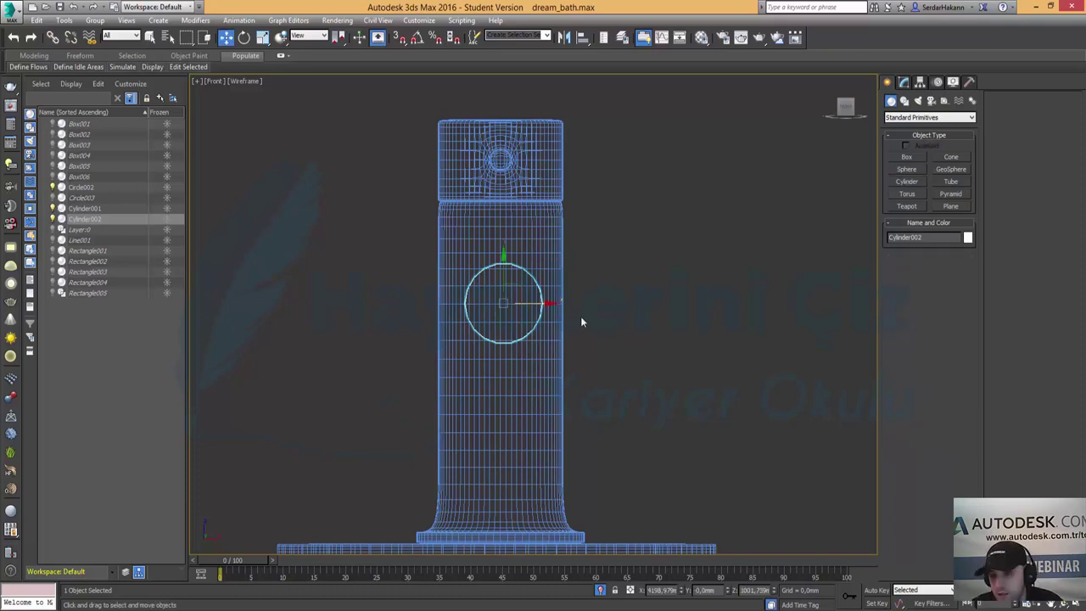
key("alt+w")
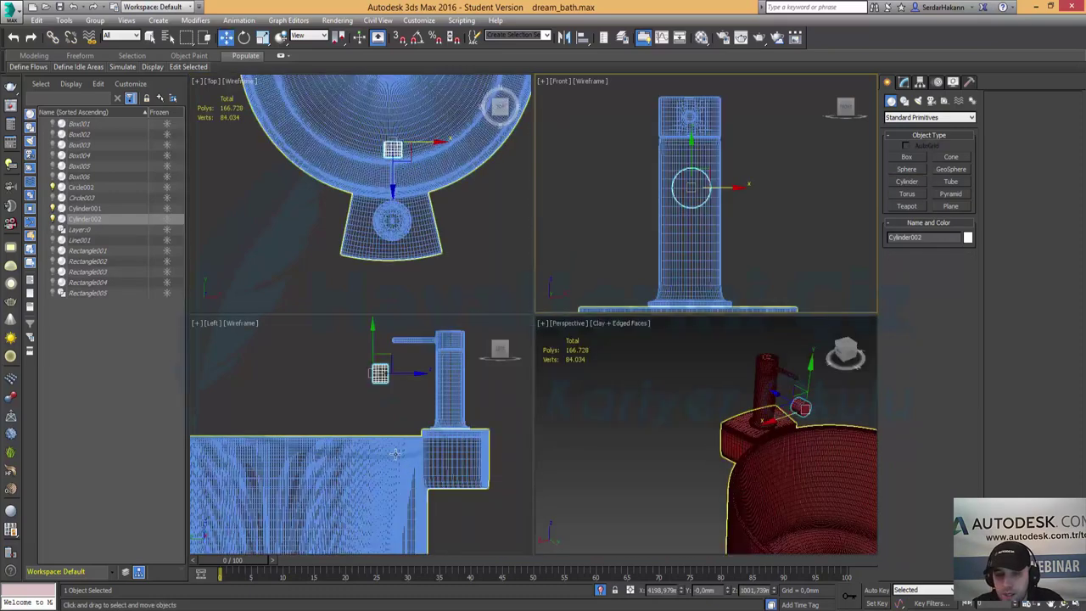
In the side view, slide Cylinder002 toward the column and rotate it 180° with Angle Snap.
key("alt+w")
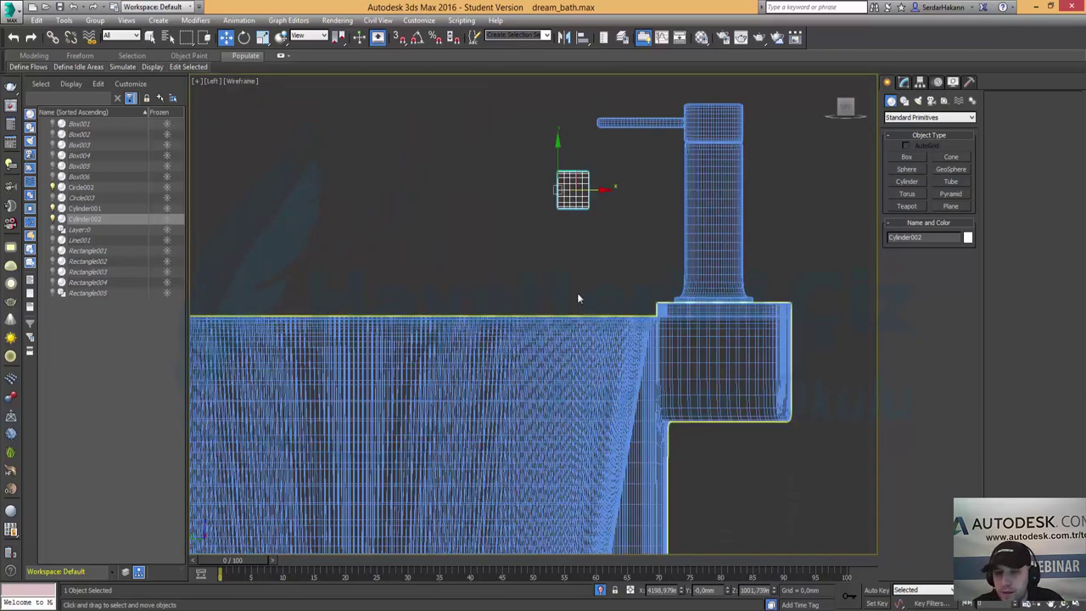
middle_click_drag(577, 292, 382, 334)
scroll(394, 305, "up", 3)
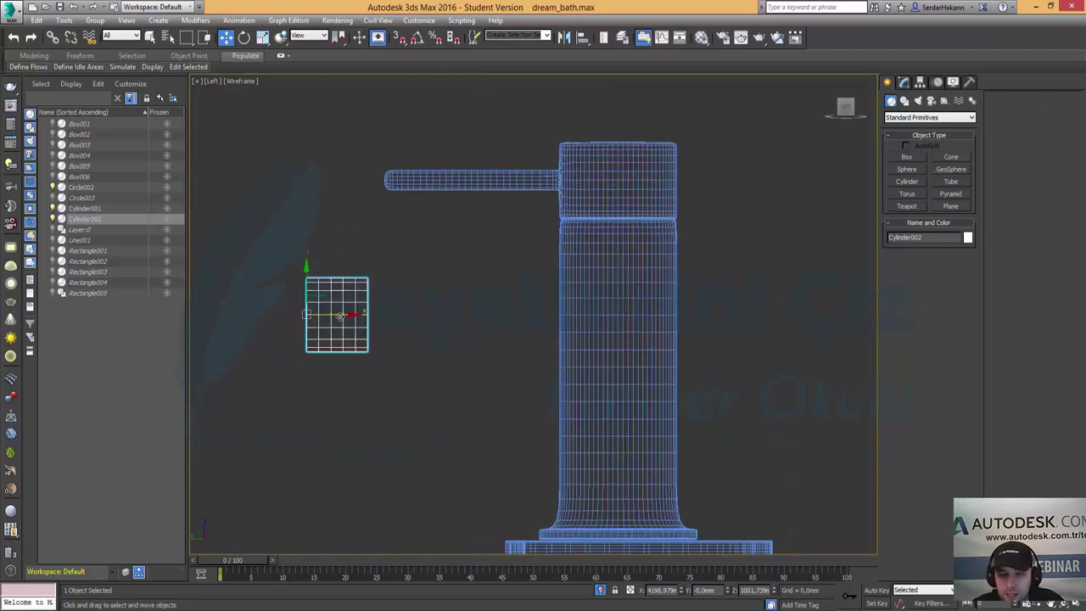
left_click_drag(340, 316, 500, 316)
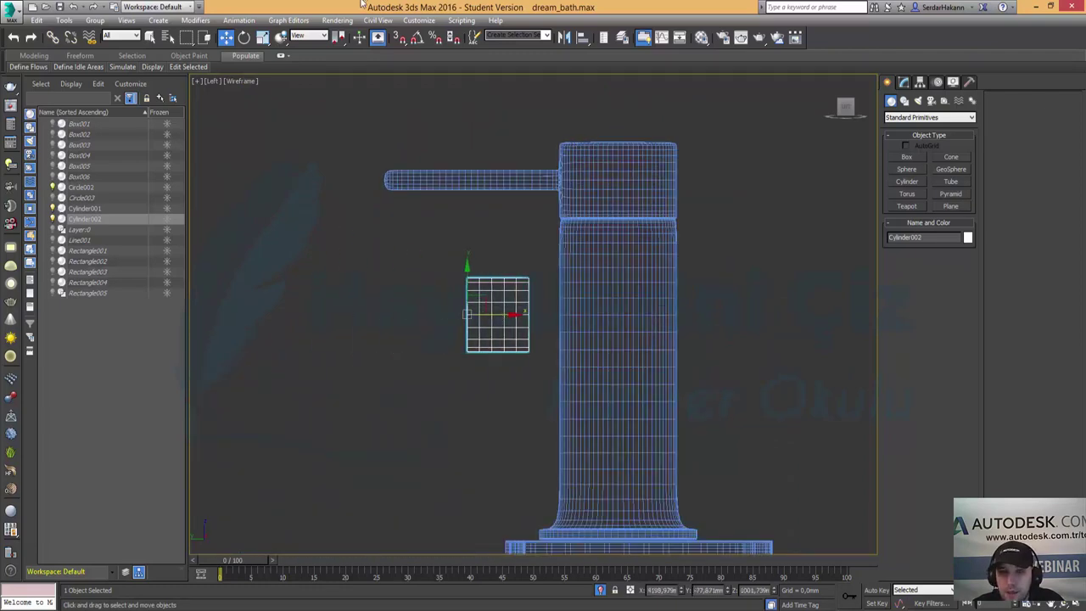
left_click(415, 38)
left_click(244, 37)
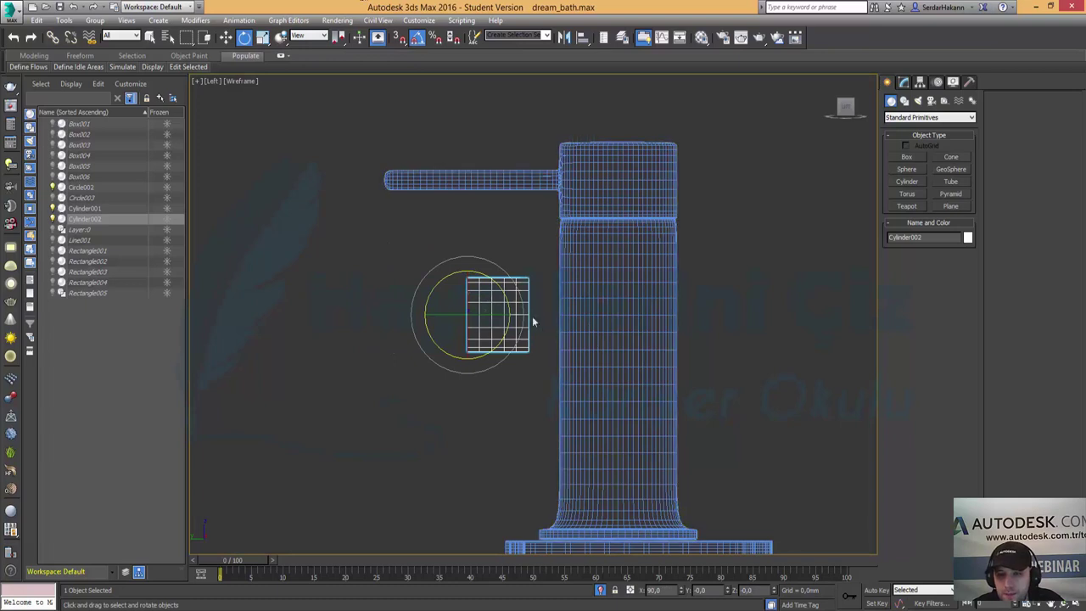
mouse_move(520, 310)
left_mouse_down()
mouse_move(513, 297)
mouse_move(507, 324)
mouse_move(597, 317)
mouse_move(627, 350)
left_mouse_up()
key("w")
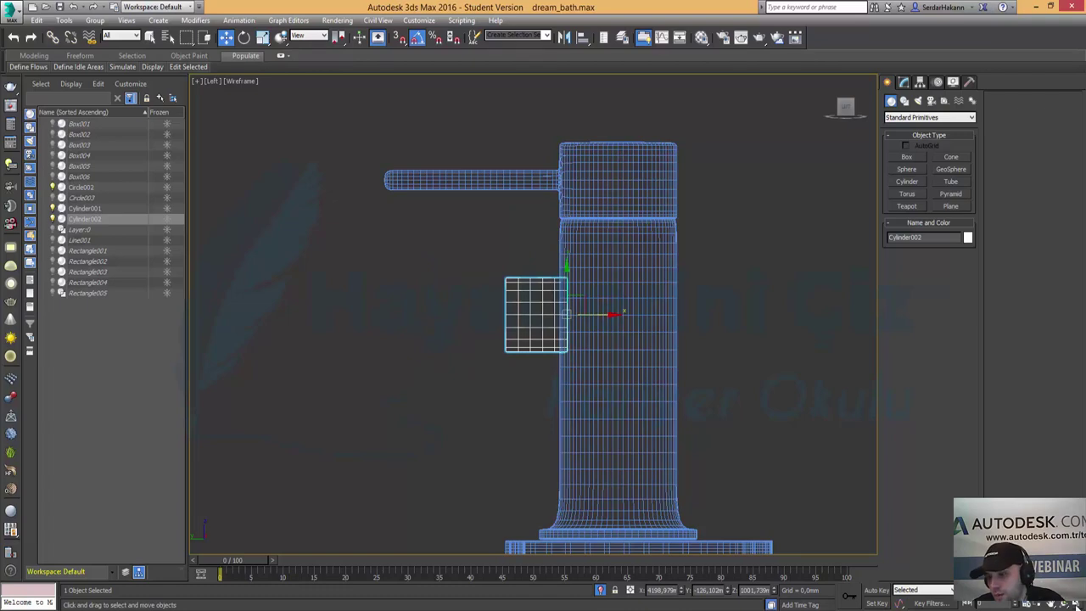
In Perspective, push Cylinder002 against the column so its inner end sinks into the body.
key("alt+w")
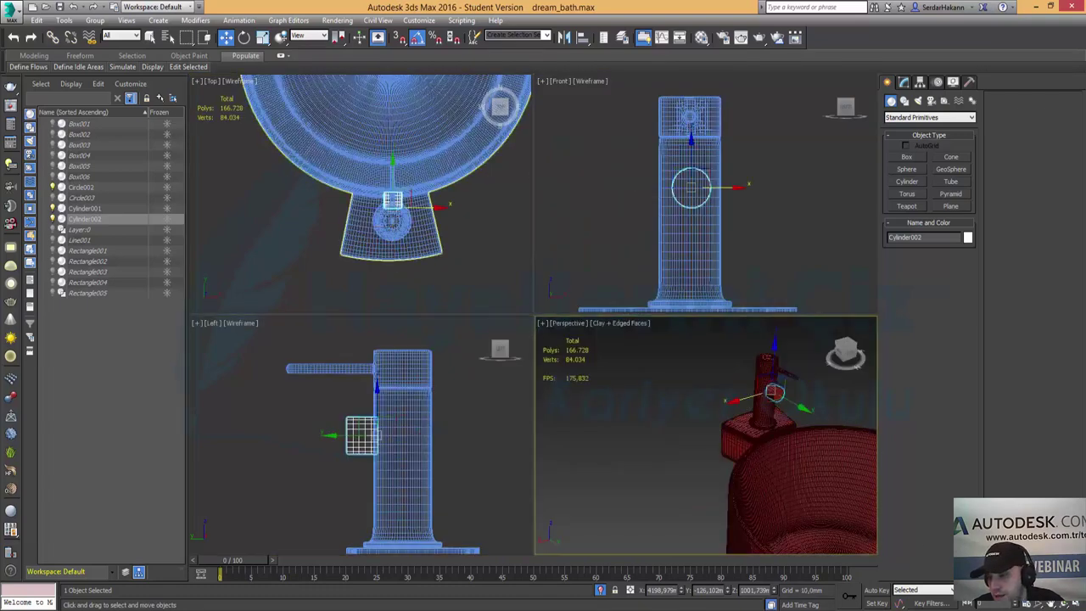
key("alt+w")
key("z")
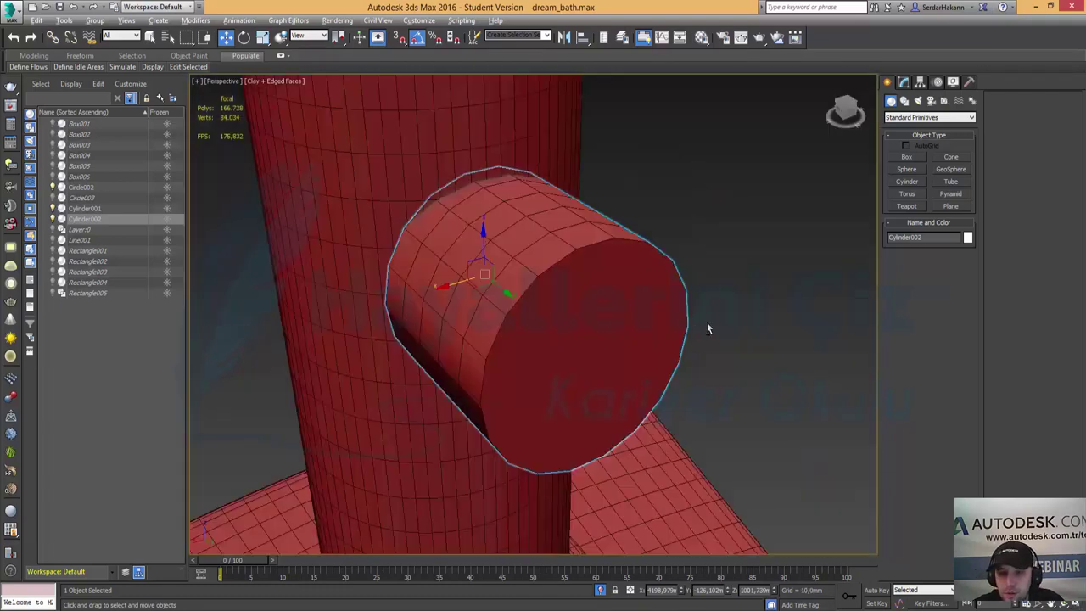
middle_click_drag(706, 322, 785, 305, "alt")
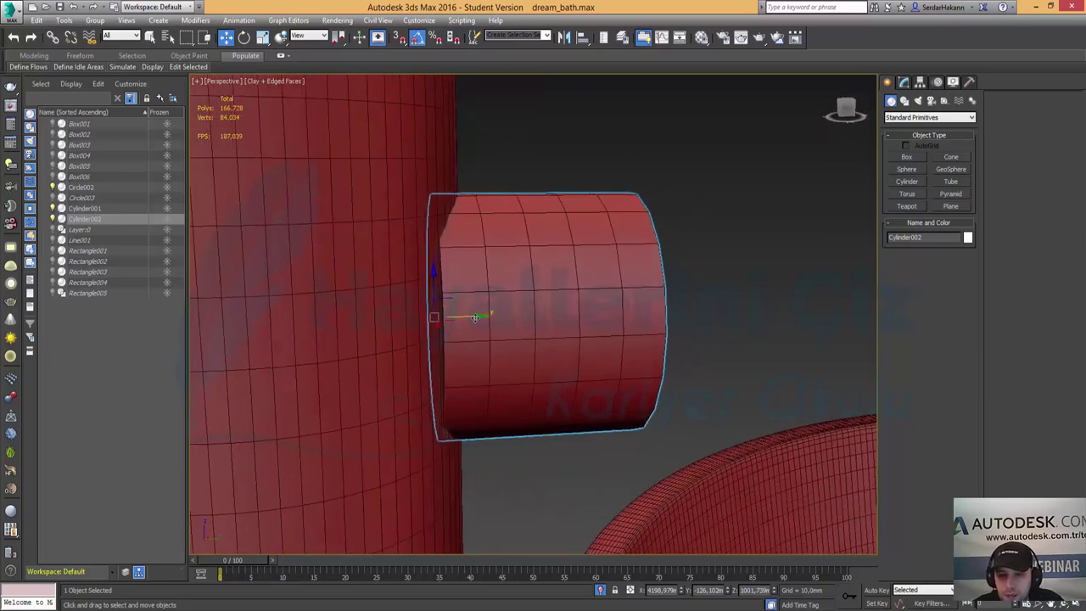
left_click_drag(471, 316, 444, 324)
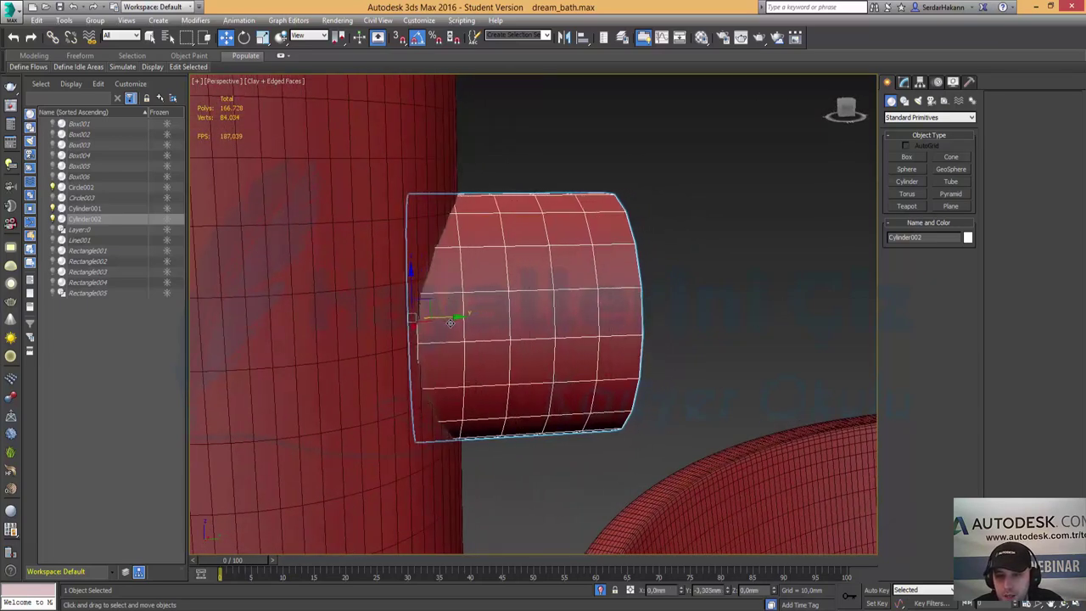
middle_click_drag(443, 325, 425, 349, "alt")
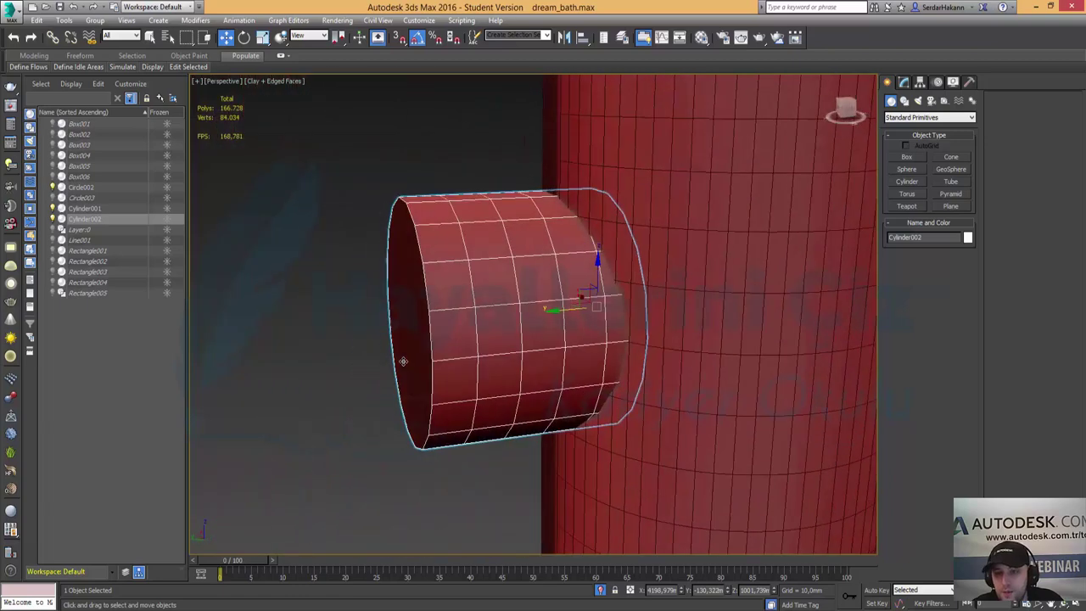
scroll(424, 349, "down", 2)
scroll(420, 352, "down", 2)
scroll(414, 356, "down", 3)
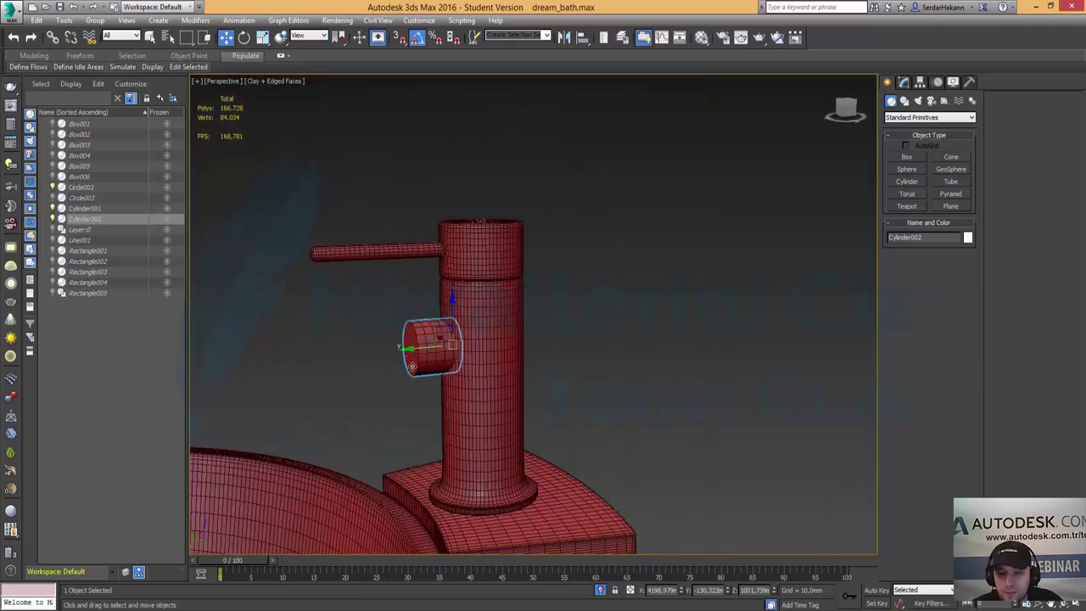
scroll(410, 373, "up", 2)
middle_click_drag(409, 392, 541, 370)
scroll(551, 381, "down", 2)
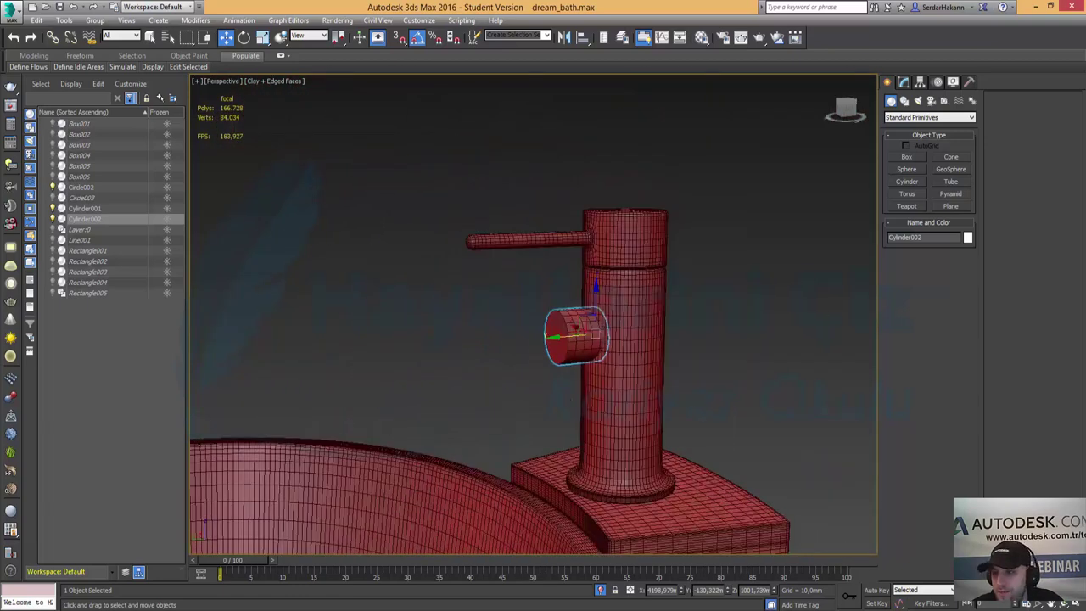
Set Cylinder002's Height to about 157.6 mm and frame the lever in the side view.
left_click(903, 82)
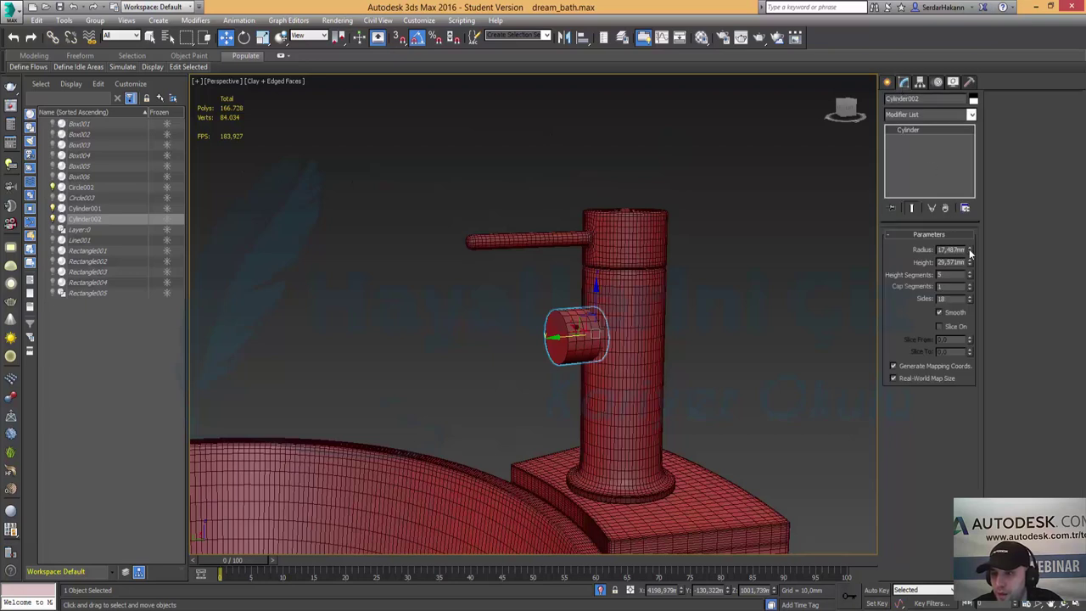
mouse_move(970, 262)
left_mouse_down()
mouse_move(969, 212)
mouse_move(576, 237)
left_mouse_up()
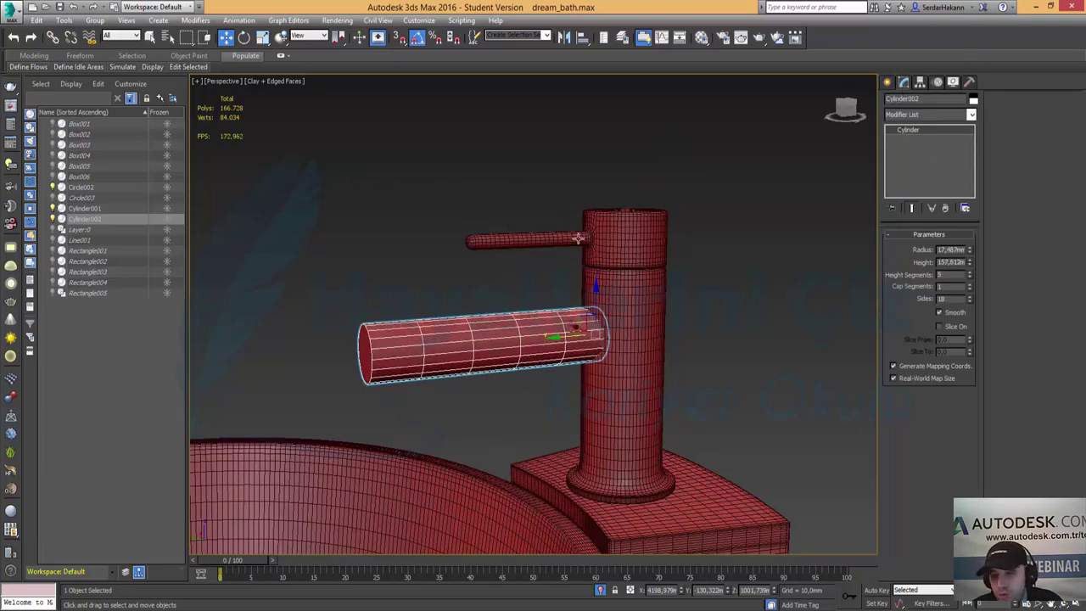
mouse_move(681, 467)
middle_mouse_down("alt")
mouse_move(524, 337)
mouse_move(697, 349)
mouse_move(633, 426)
middle_mouse_up("alt")
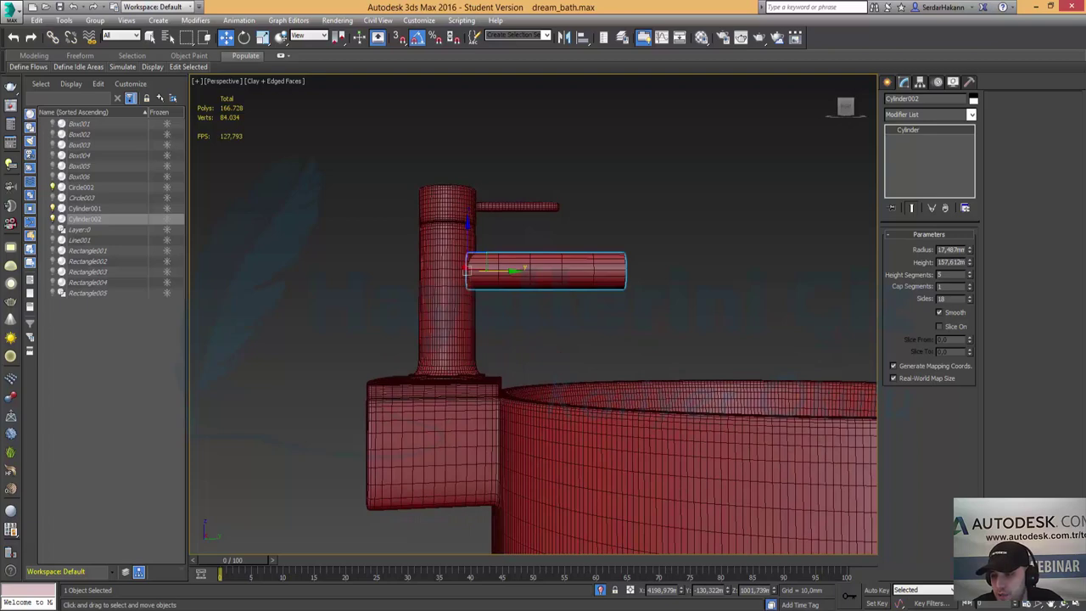
key("alt+w")
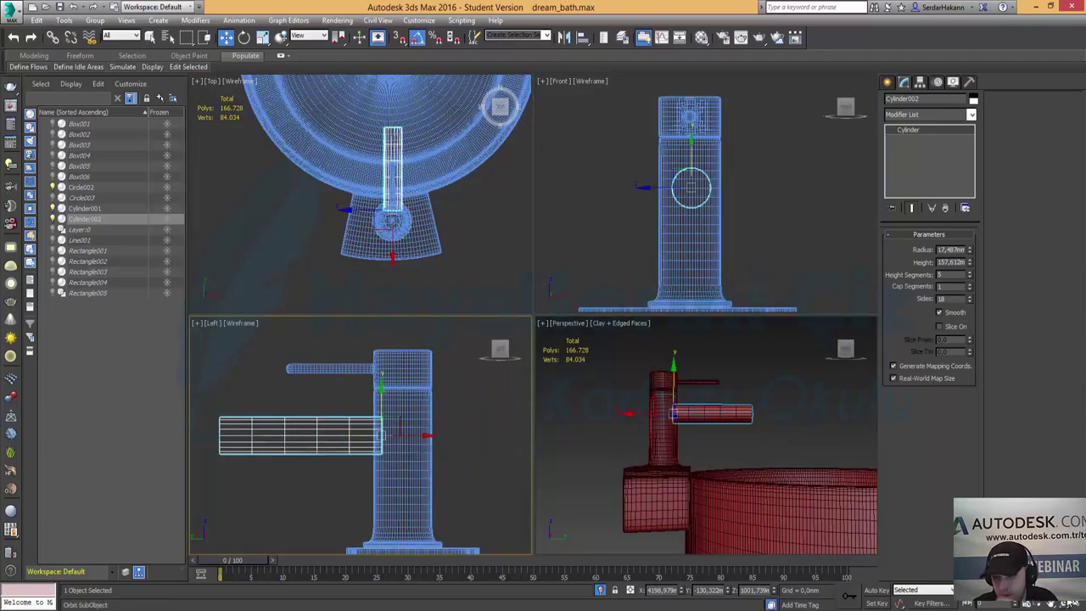
key("alt+w")
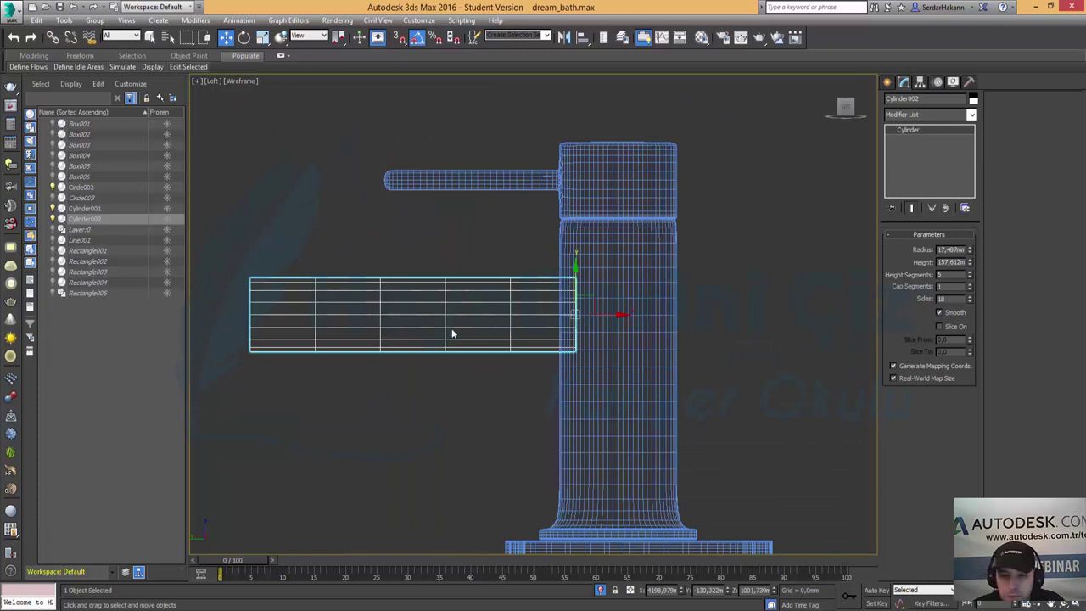
middle_click_drag(447, 319, 538, 350)
Add a Bend modifier to Cylinder002, test angles, then bend it around the Z axis.
left_click(971, 115)
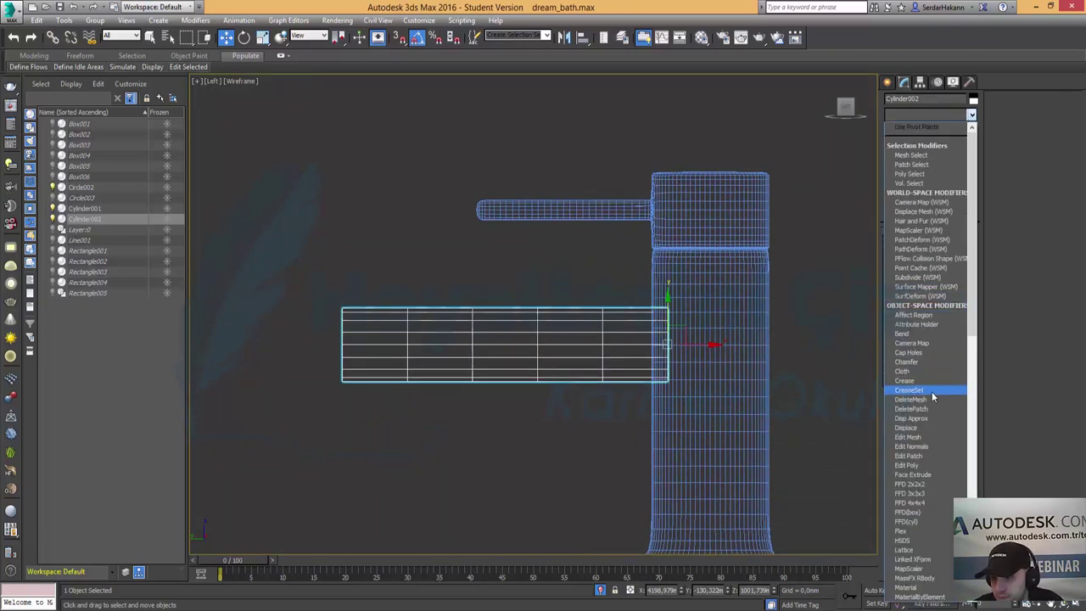
left_click(909, 333)
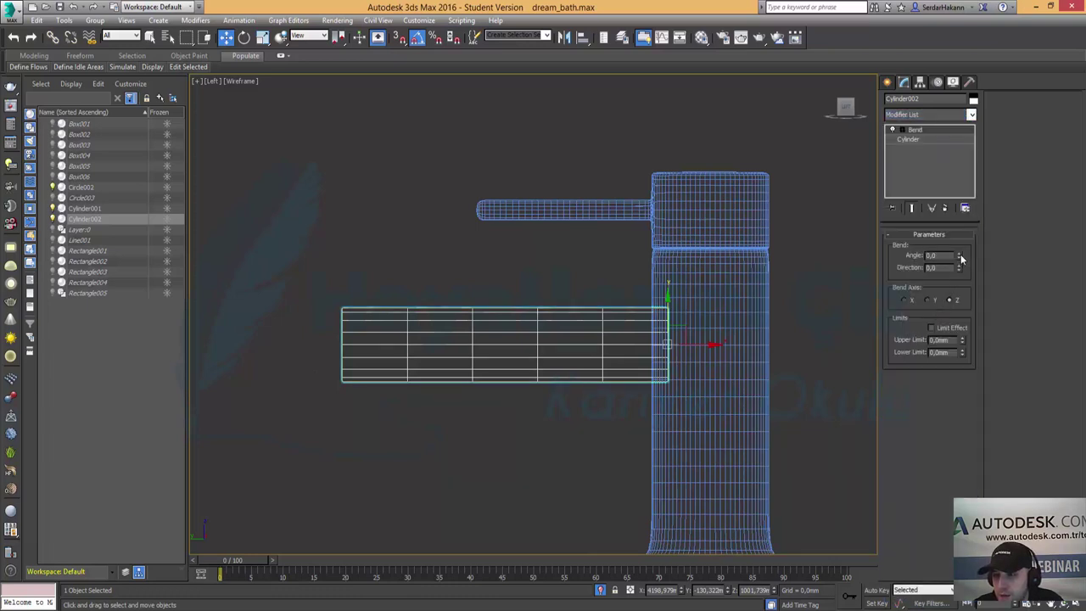
left_click_drag(959, 256, 948, 177)
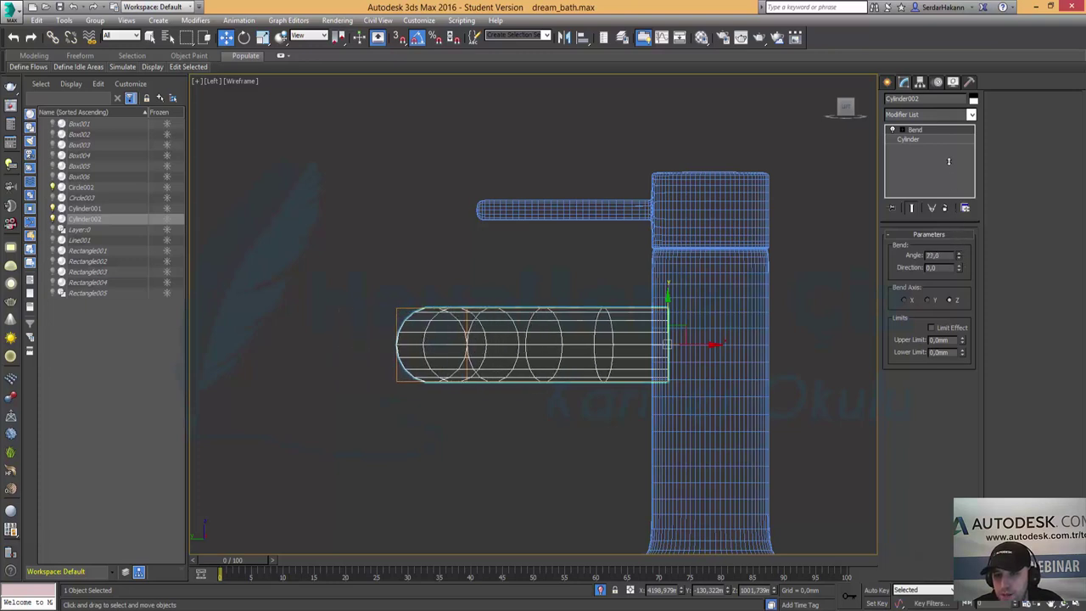
right_click(958, 255)
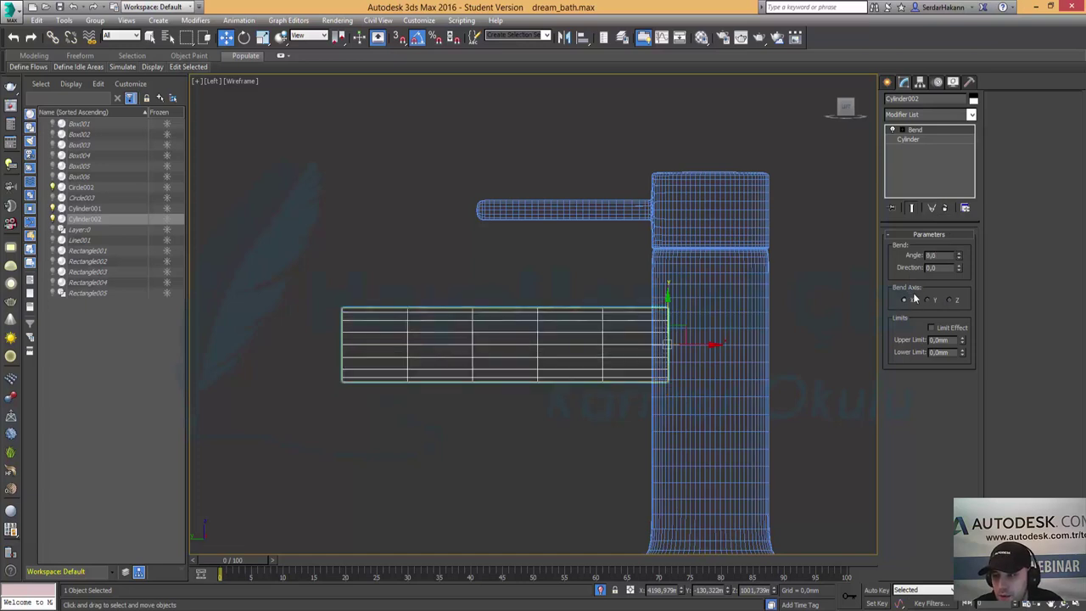
left_click_drag(958, 255, 958, 245)
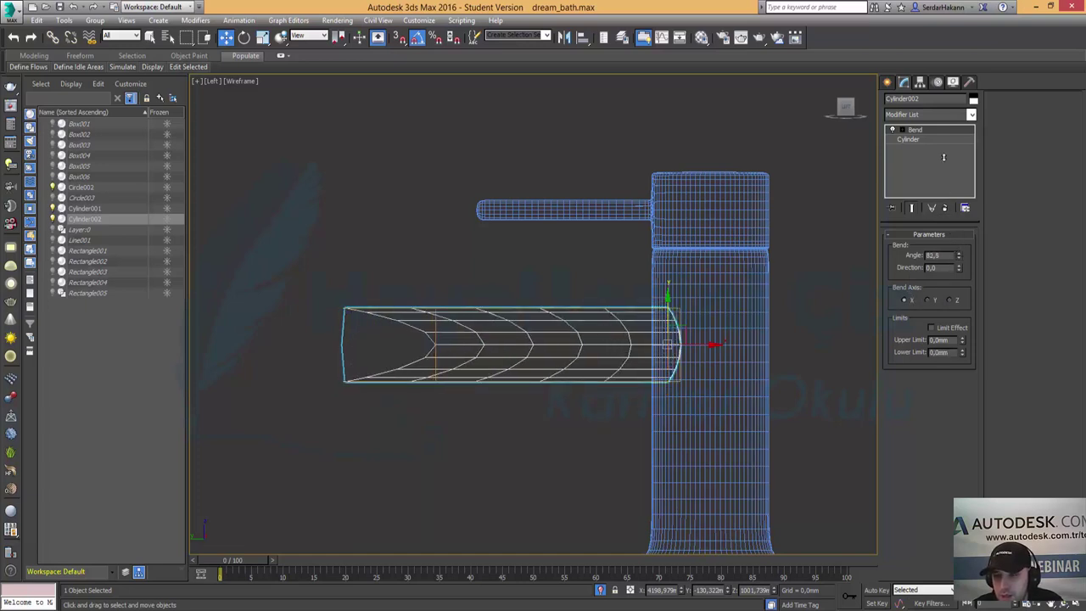
right_click(958, 251)
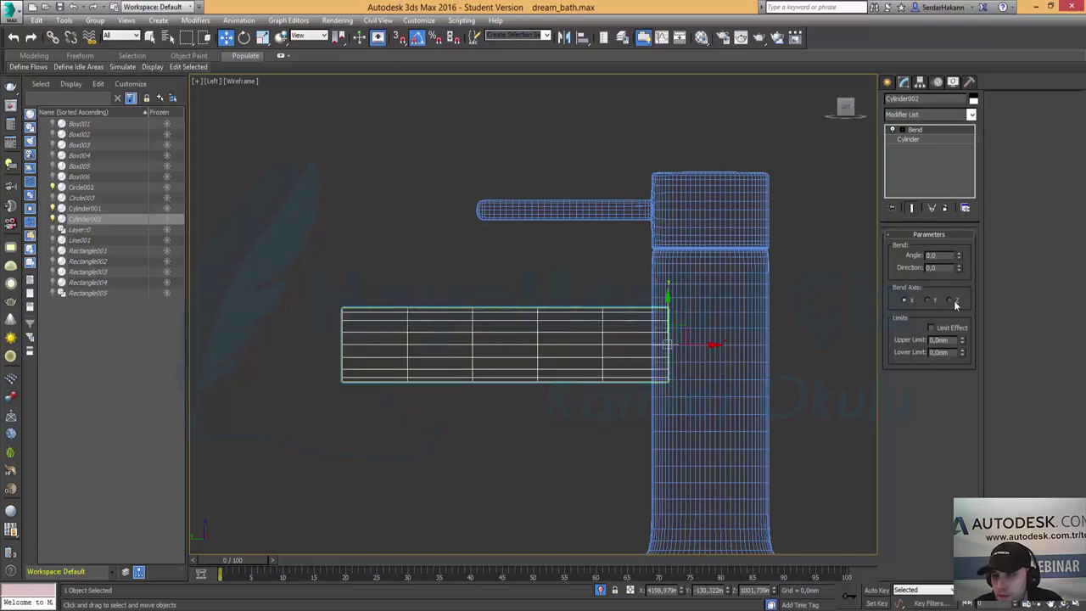
left_click_drag(959, 268, 943, 138)
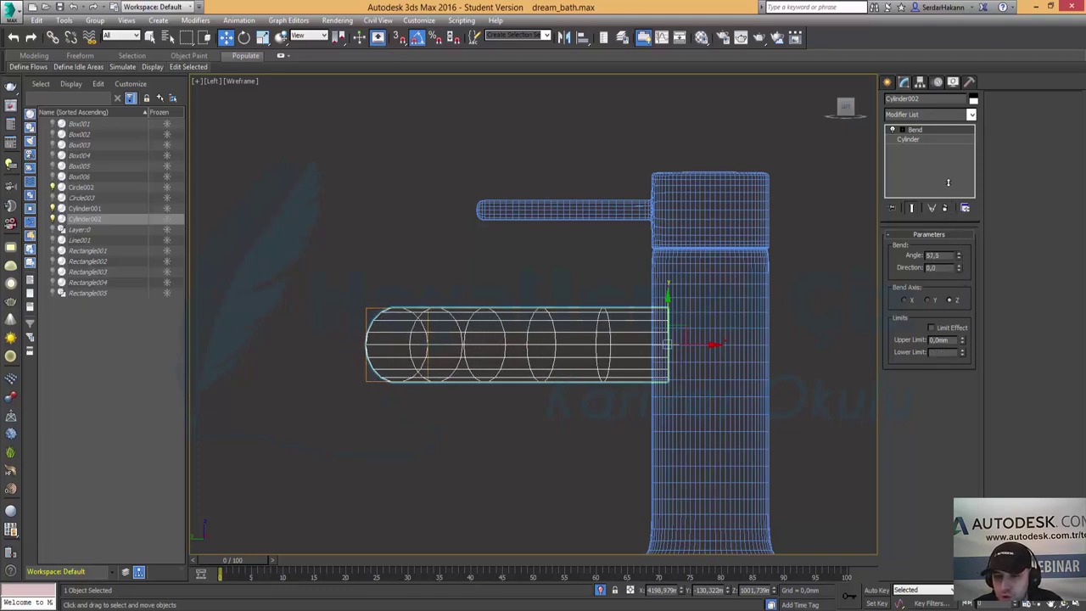
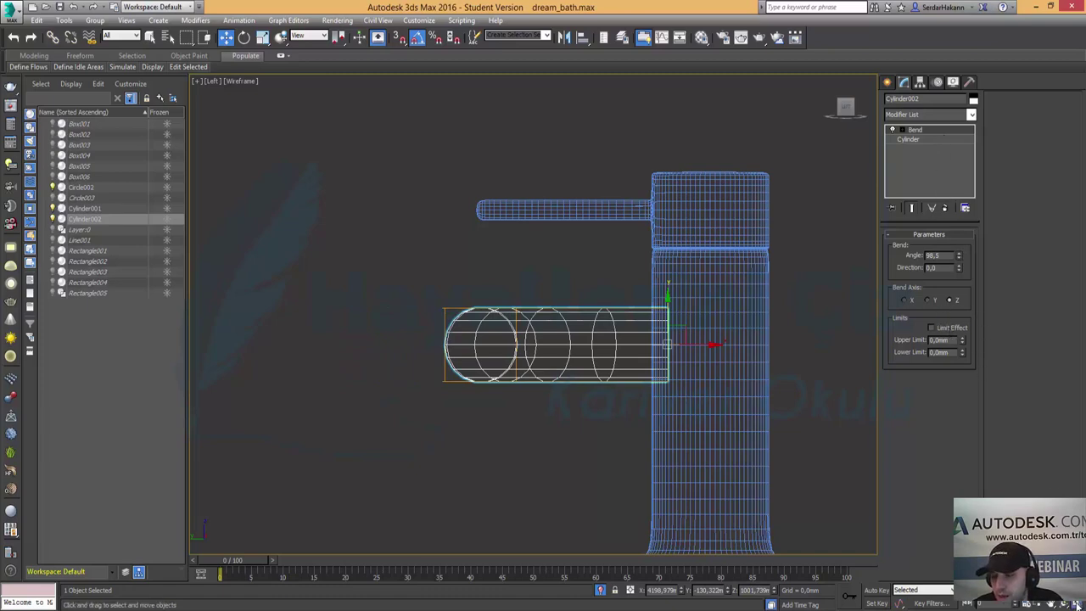
Rotate the spout 90° in the Top view.
key("alt+w")
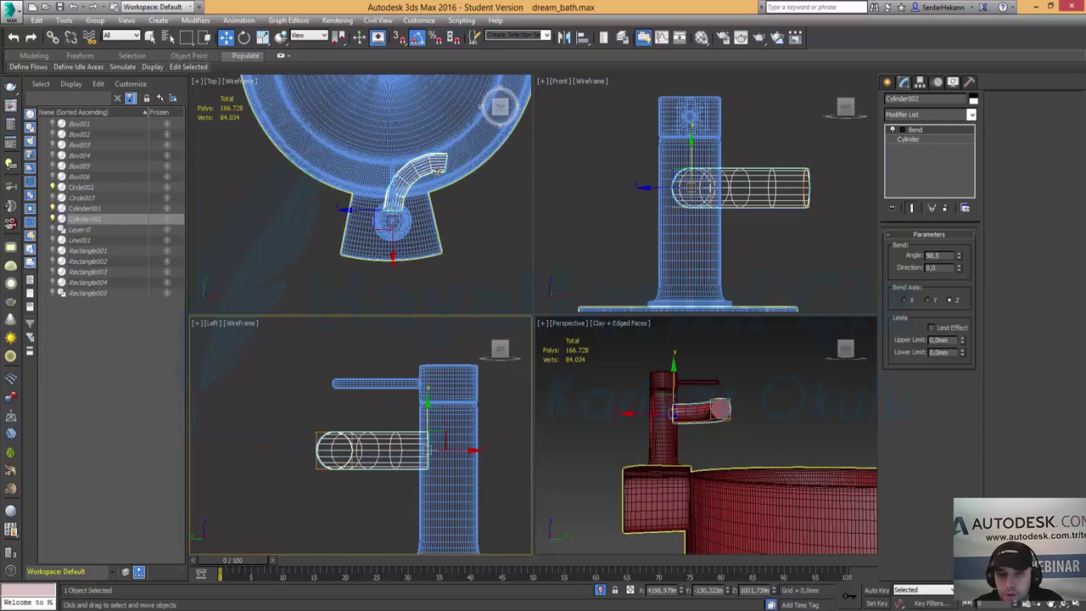
left_click(436, 173)
left_click(243, 38)
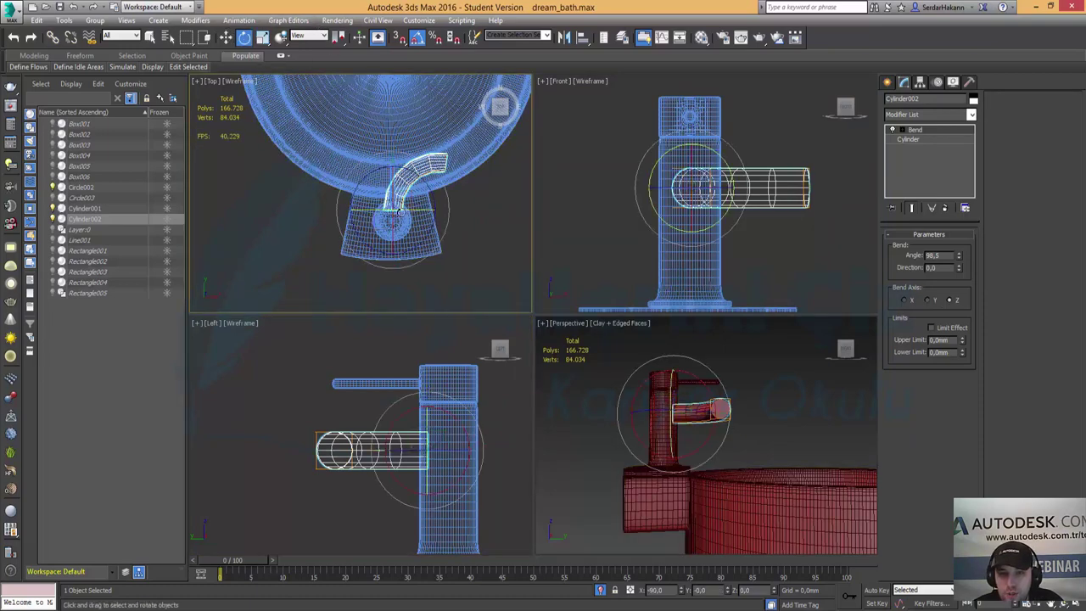
left_click_drag(386, 212, 390, 212)
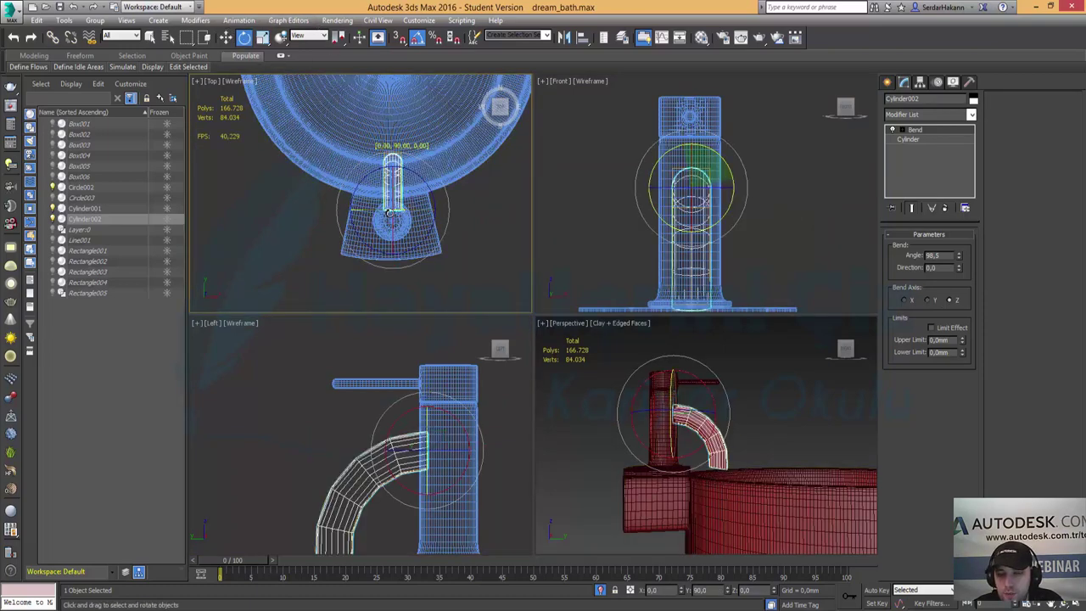
Maximize the Left view on the faucet and try a Bend gizmo move, then undo it.
left_click(705, 381)
left_click(455, 405)
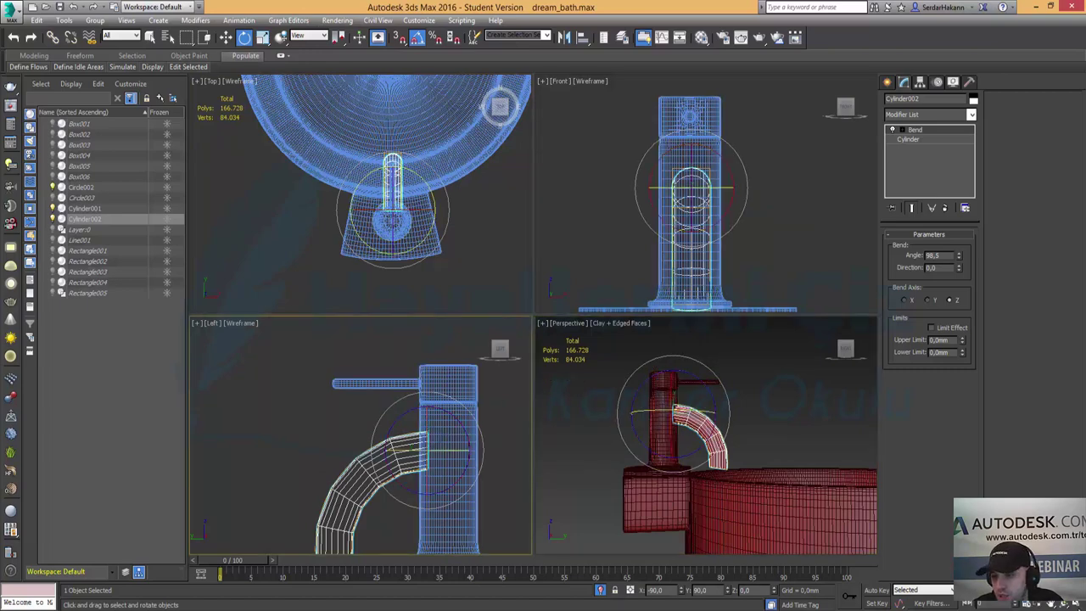
key("alt+w")
middle_click_drag(586, 473, 594, 334)
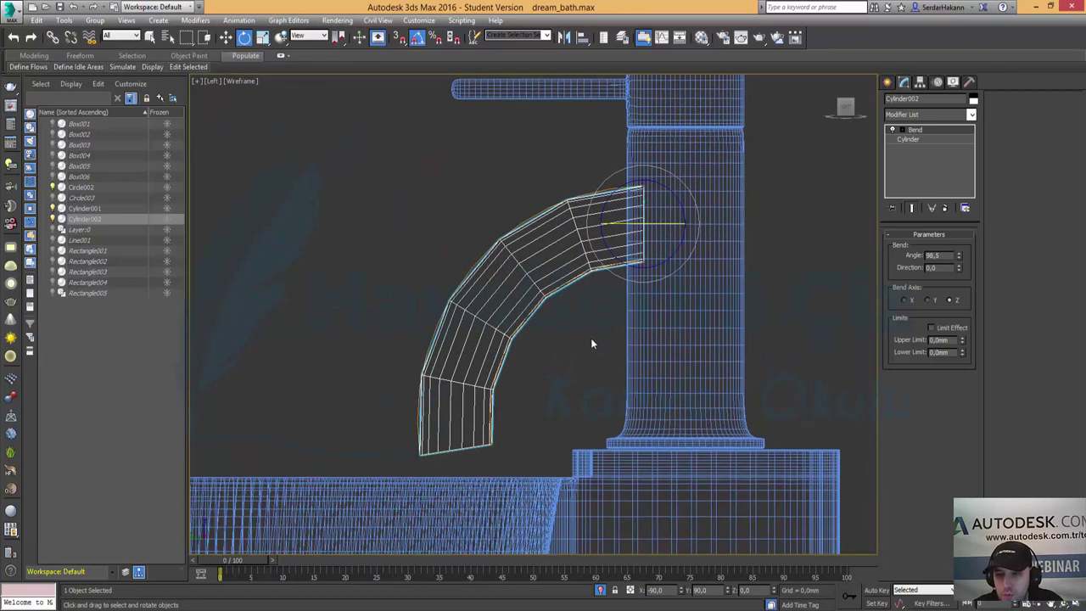
scroll(591, 339, "up", 2)
key("w")
left_click(892, 130)
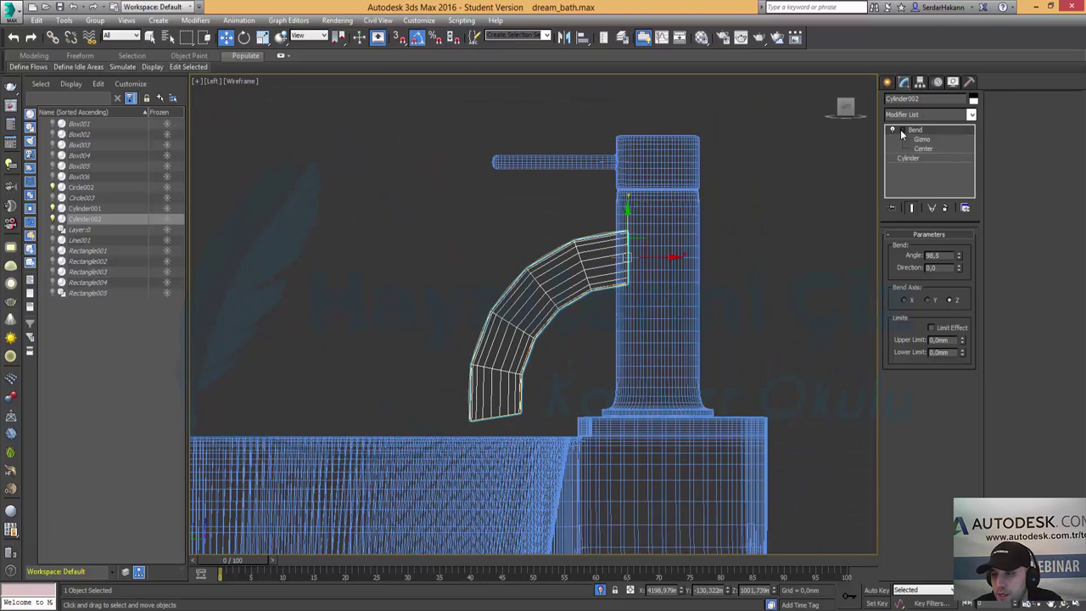
left_click(921, 139)
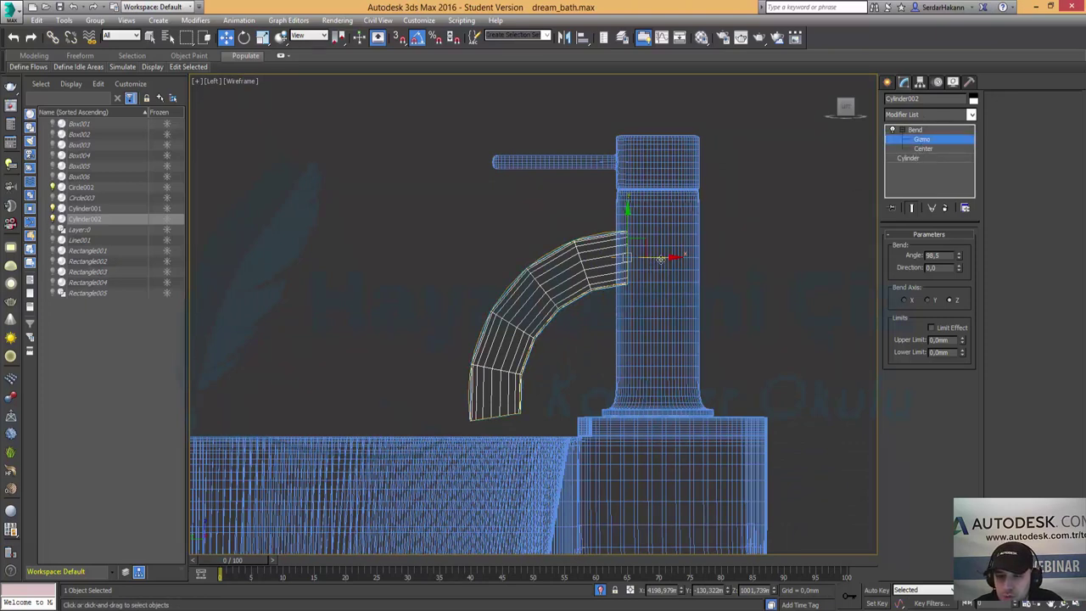
left_click_drag(660, 258, 618, 258)
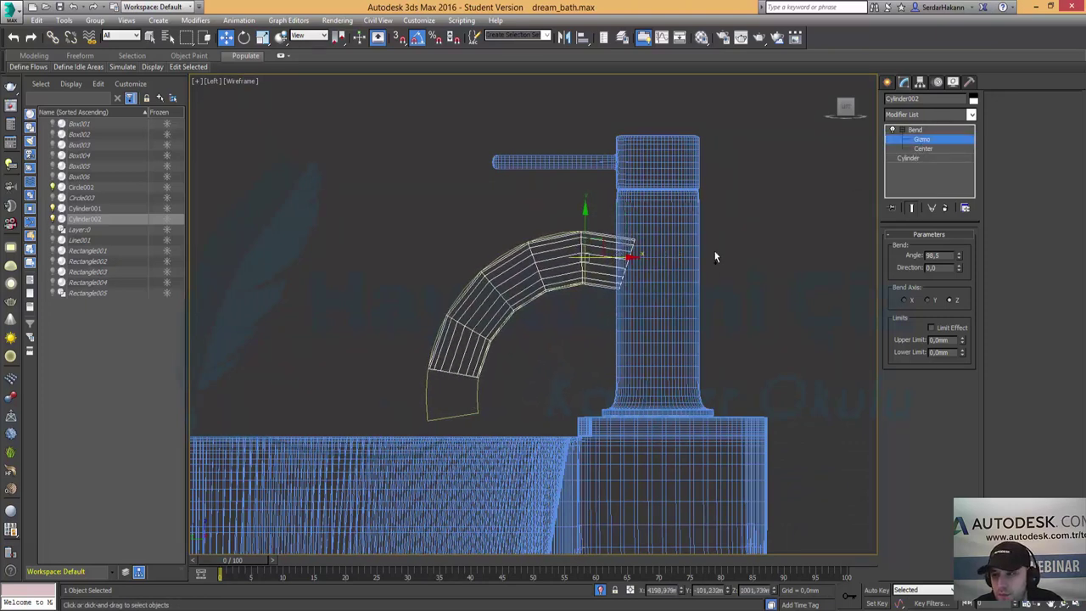
key("ctrl+z")
Shift the Bend center and change the bend Direction to curve the spout down.
left_click(922, 148)
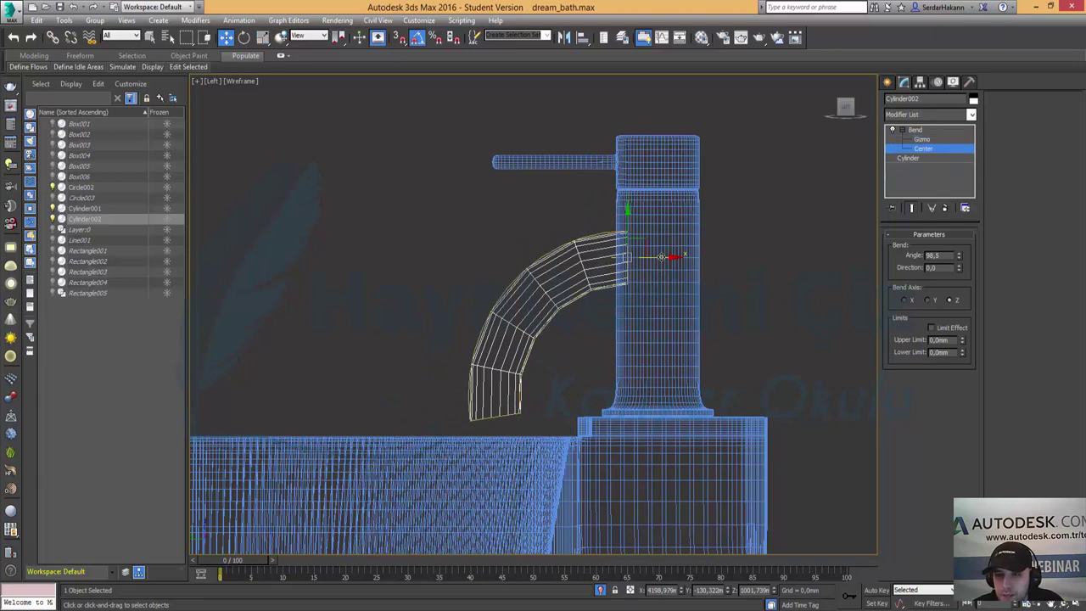
left_click_drag(660, 256, 660, 252)
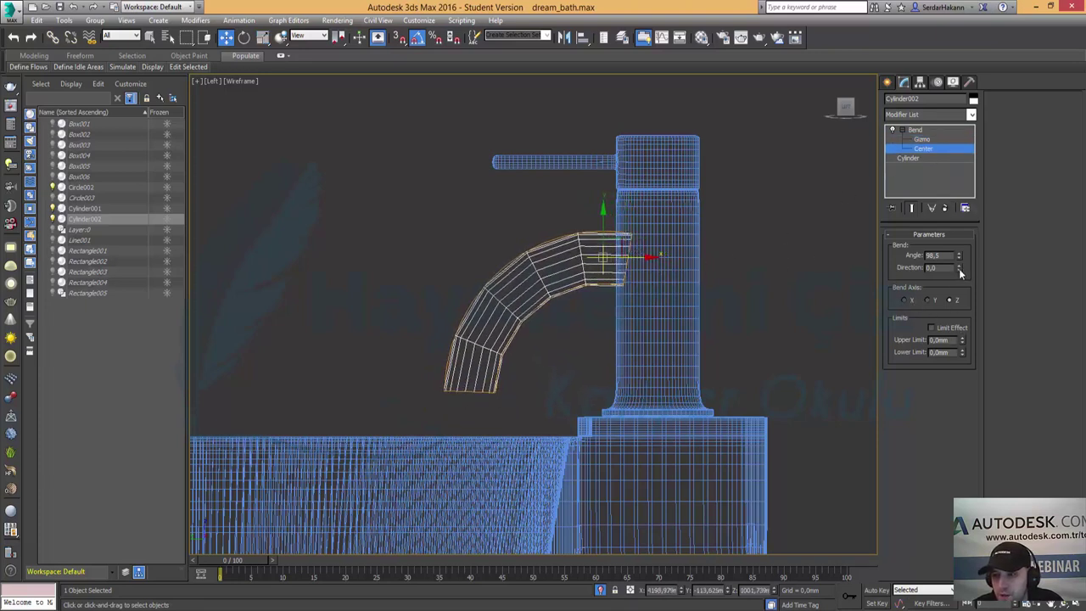
mouse_move(958, 268)
left_mouse_down()
mouse_move(954, 147)
mouse_move(893, 206)
left_mouse_up()
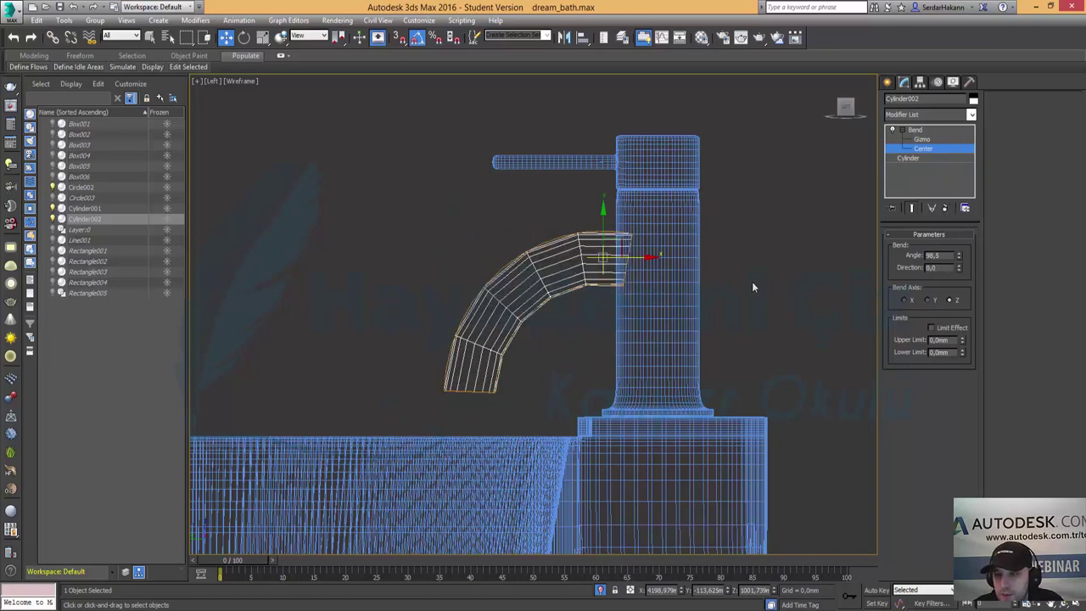
left_click(920, 157)
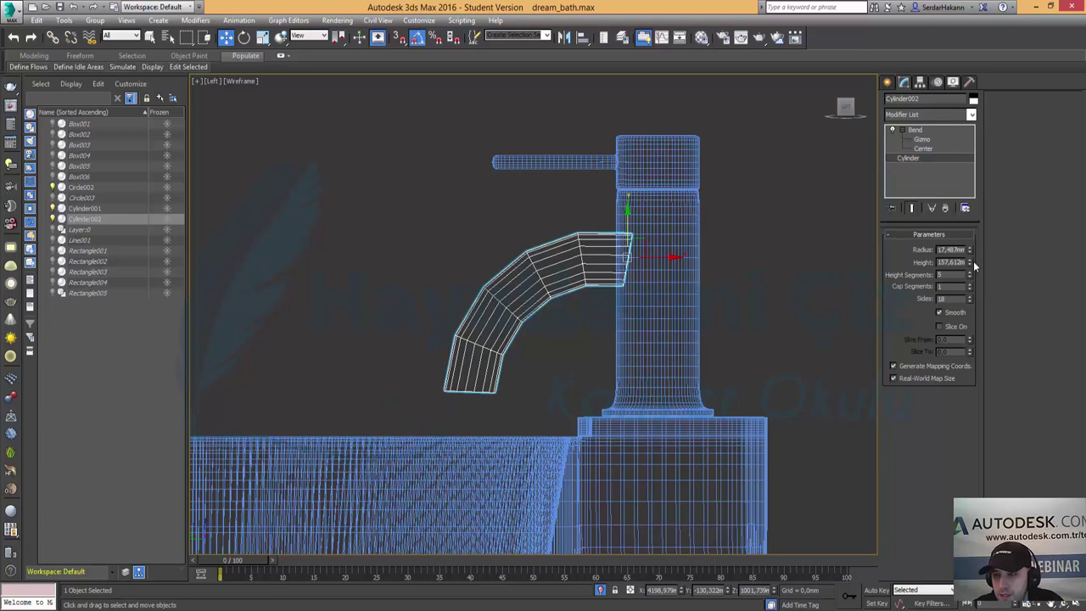
Raise the cylinder Height to about 227 and move the Bend gizmo and center.
left_click_drag(970, 263, 970, 234)
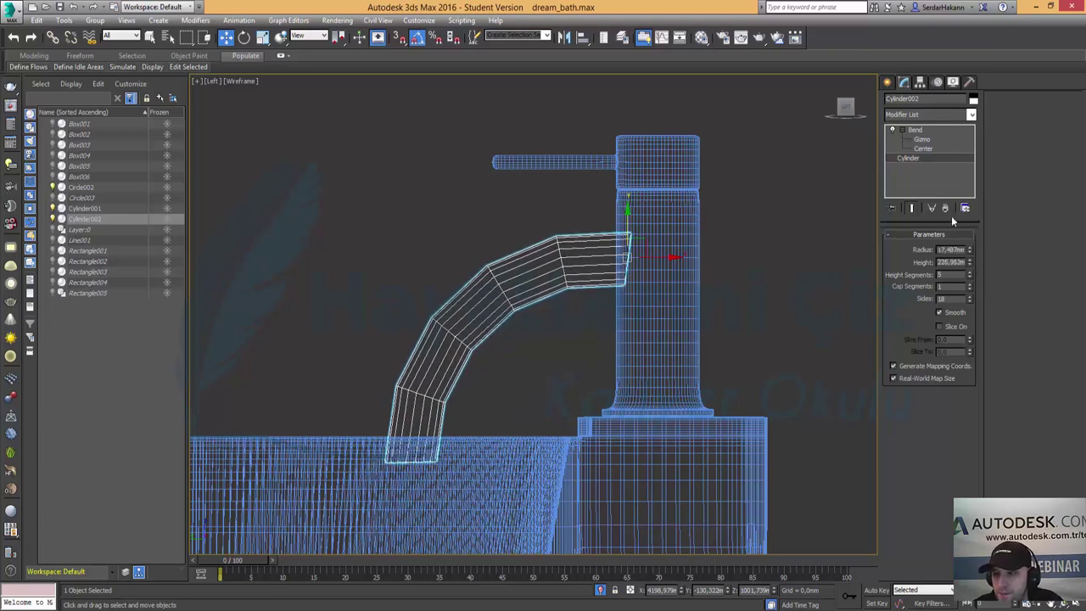
left_click(922, 140)
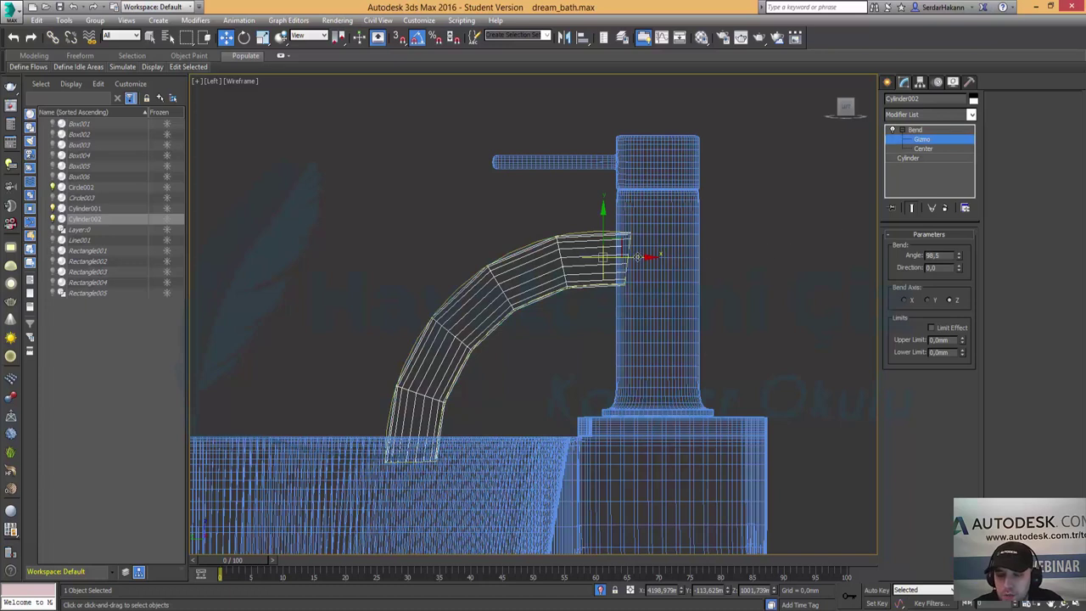
mouse_move(637, 257)
left_mouse_down()
mouse_move(430, 257)
mouse_move(474, 253)
left_mouse_up()
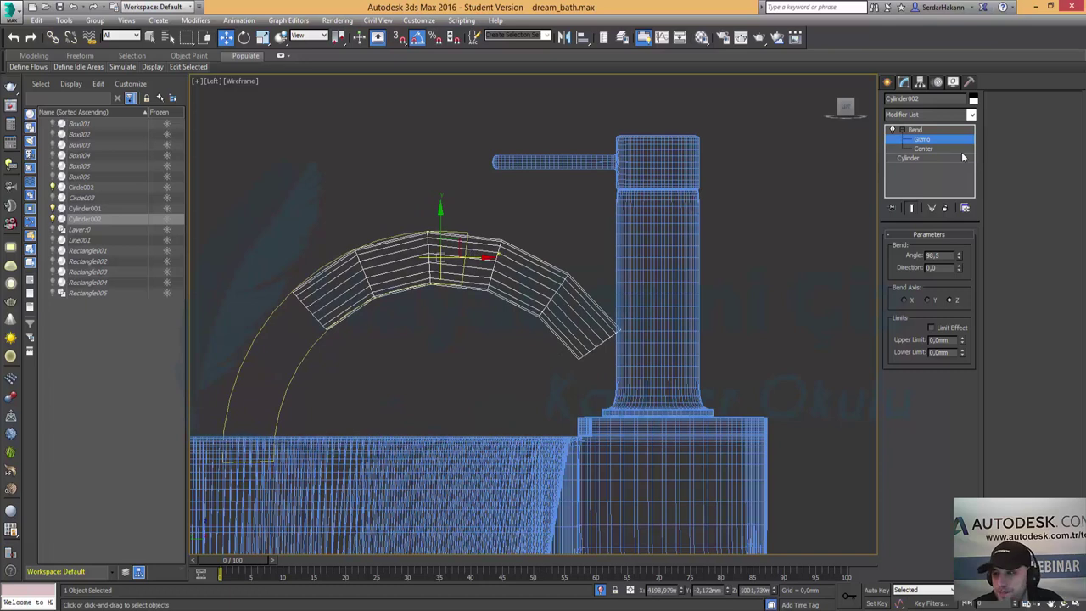
left_click(923, 149)
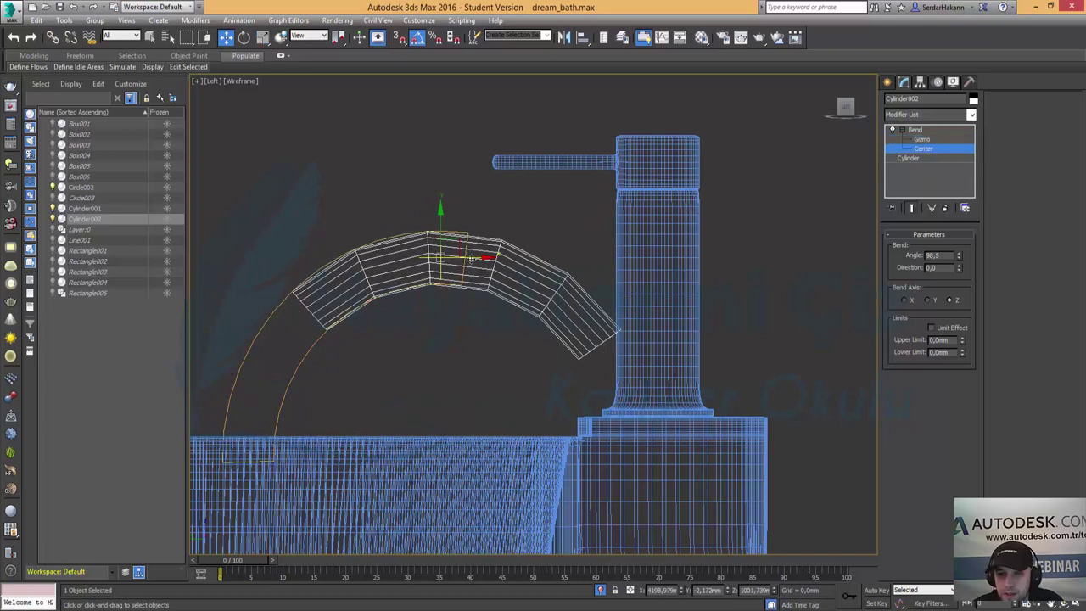
left_click_drag(471, 257, 507, 259)
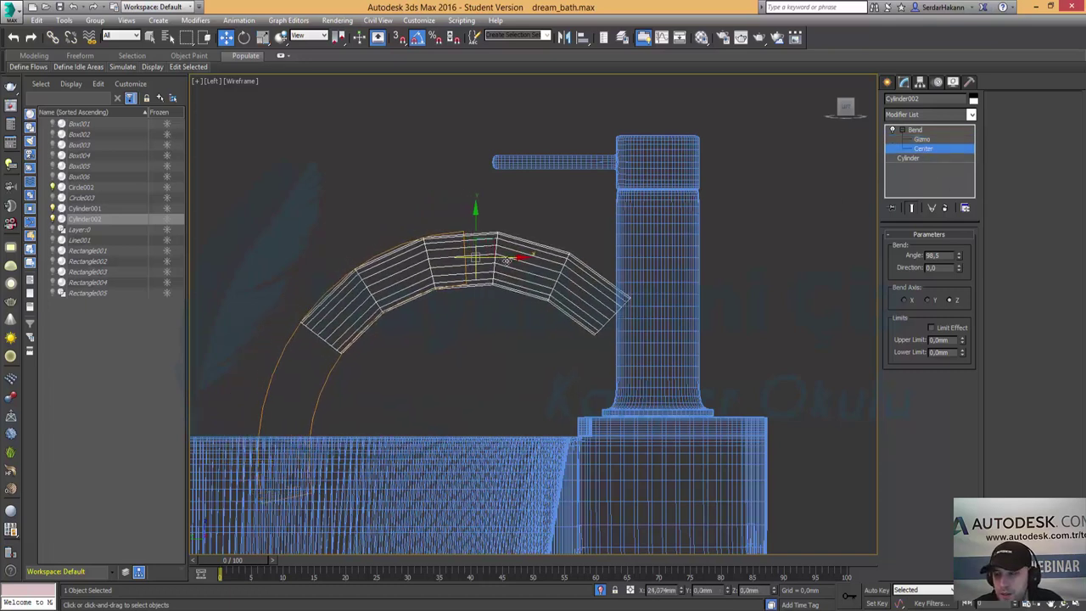
Test Bend Axis X, Y, Z and Limit Effect, keeping Z unlimited, then refine the center.
left_click(905, 301)
left_click(936, 300)
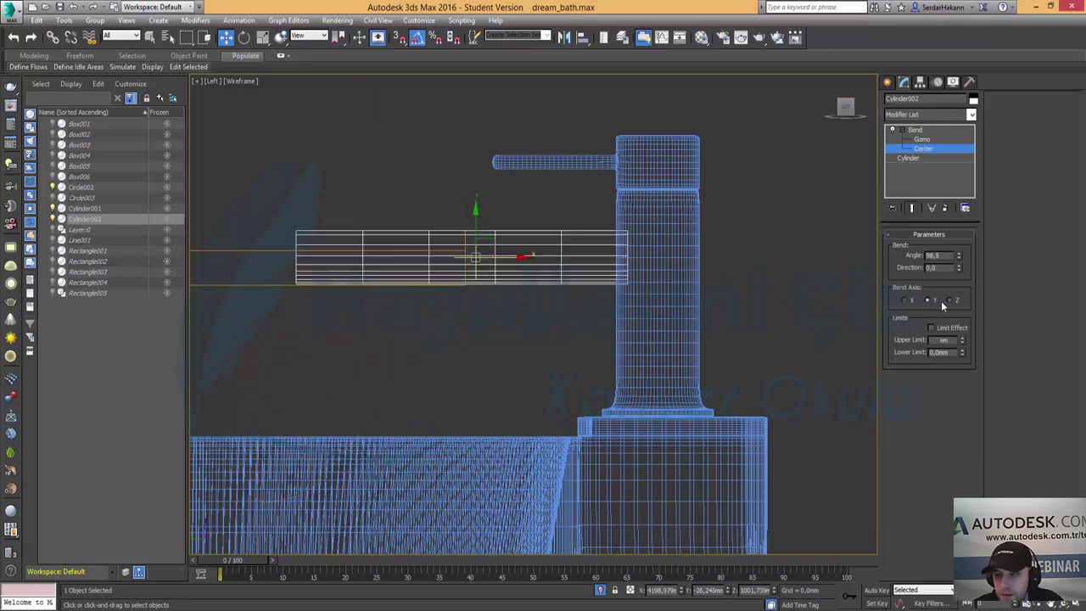
left_click(957, 300)
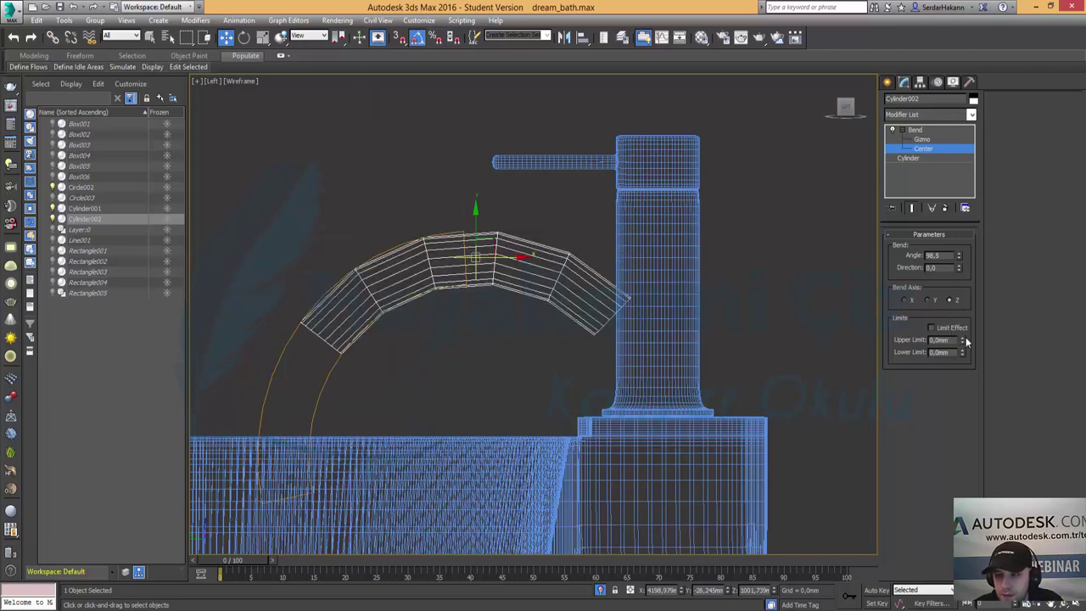
left_click(948, 331)
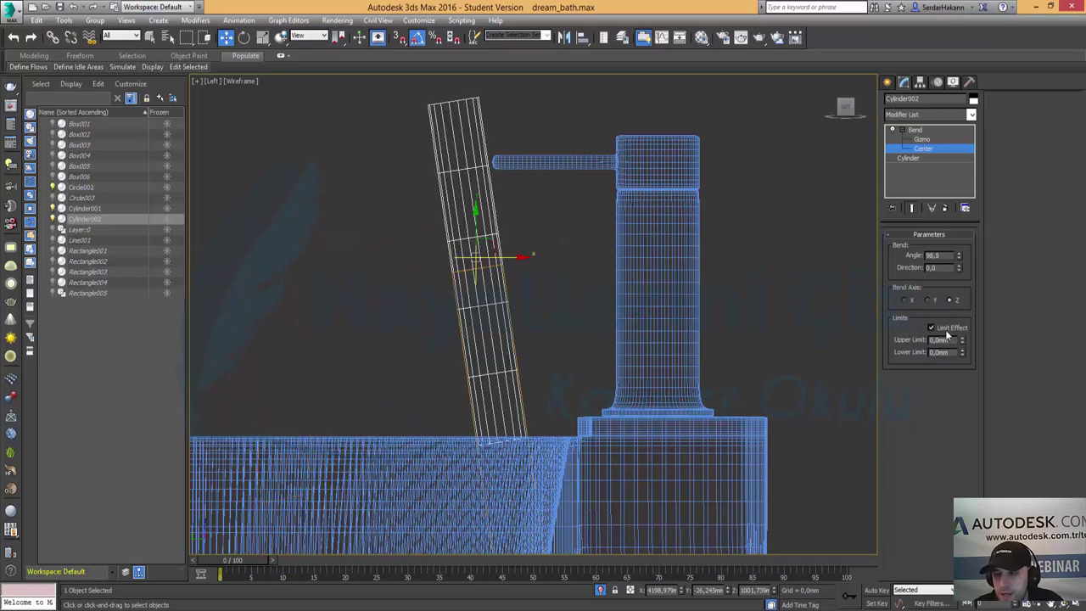
left_click(946, 331)
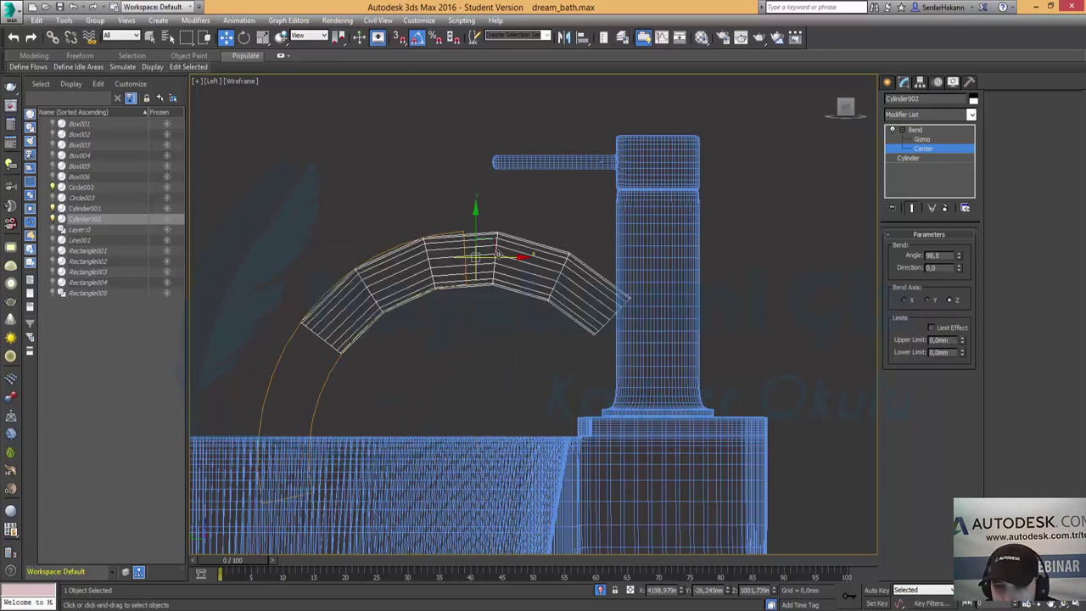
left_click_drag(498, 255, 548, 263)
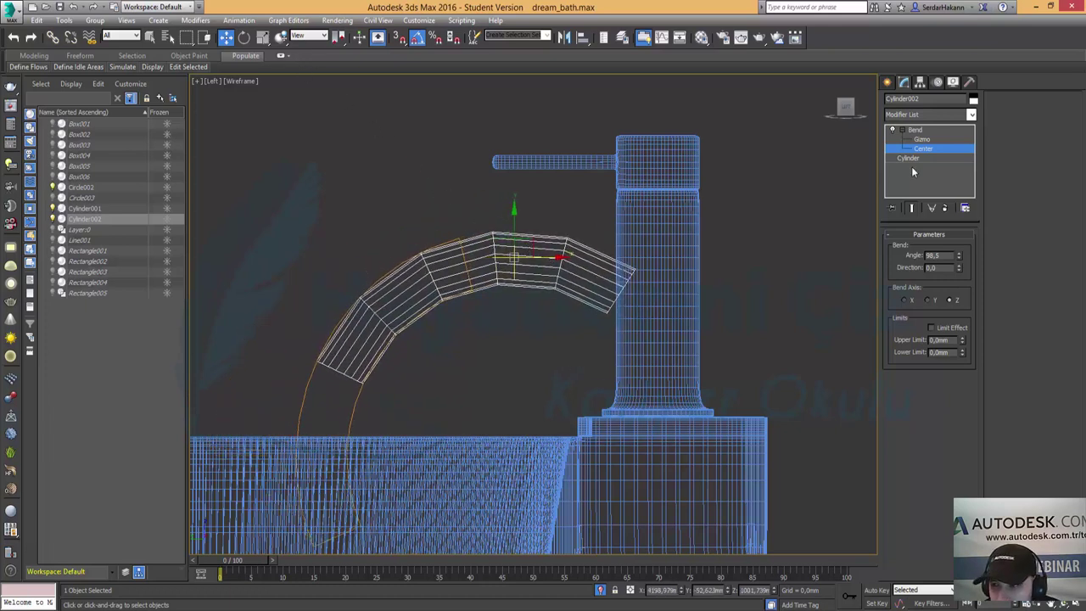
Raise the spout slightly and tilt it down toward the basin.
left_click(924, 134)
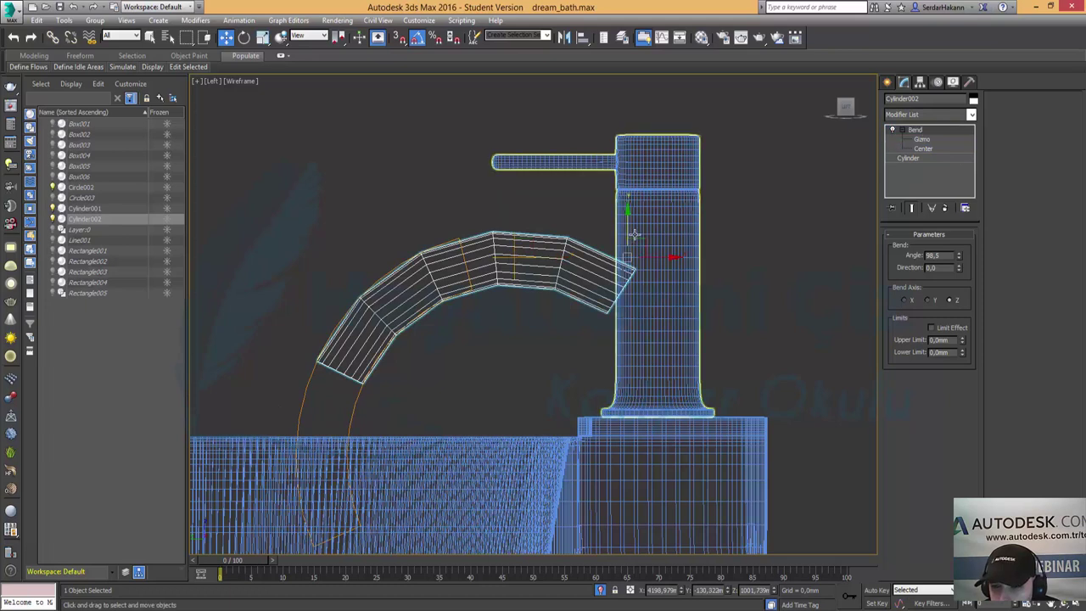
left_click_drag(628, 229, 627, 213)
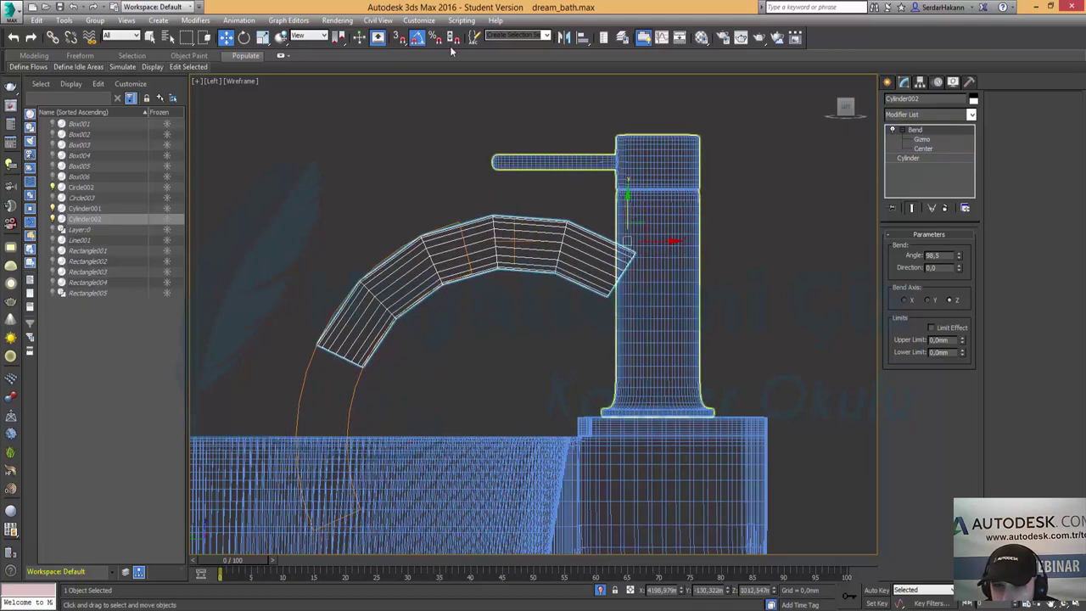
left_click(245, 38)
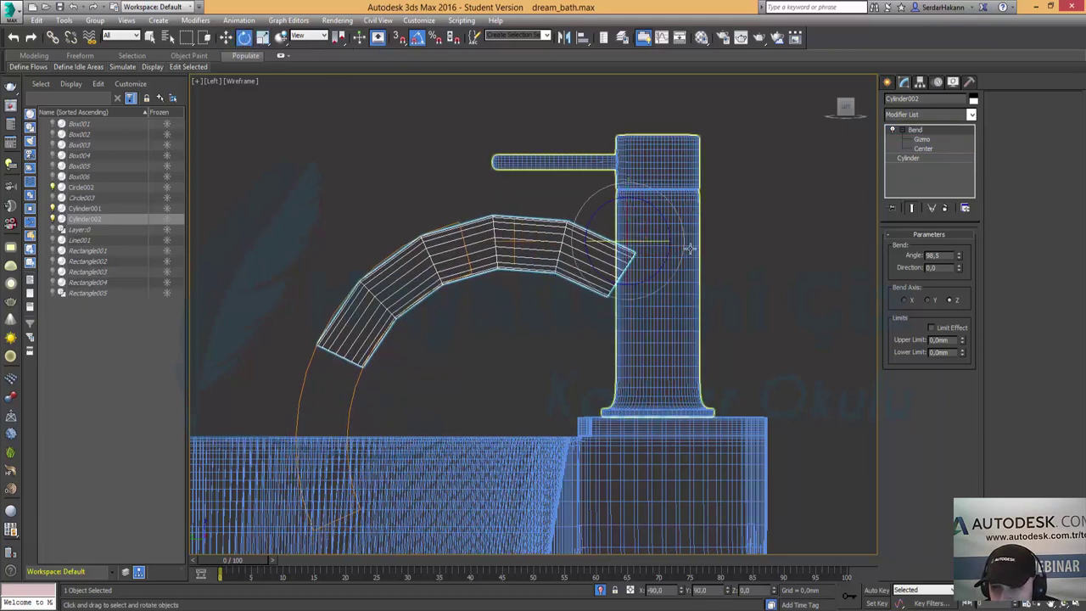
left_click_drag(682, 244, 686, 229)
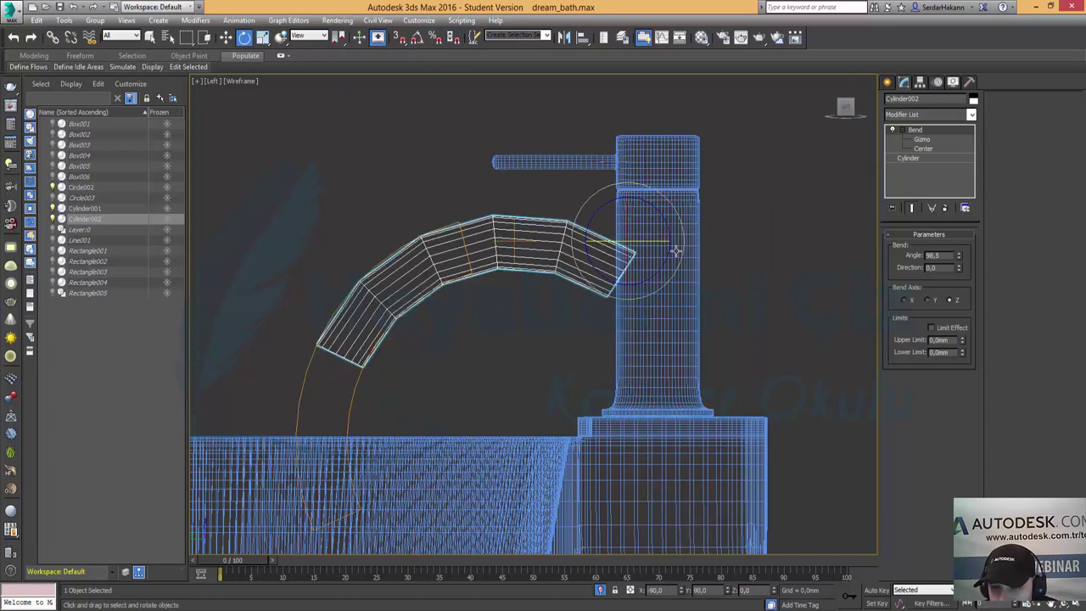
mouse_move(685, 243)
left_mouse_down()
mouse_move(682, 223)
mouse_move(683, 234)
mouse_move(629, 168)
left_mouse_up()
key("w")
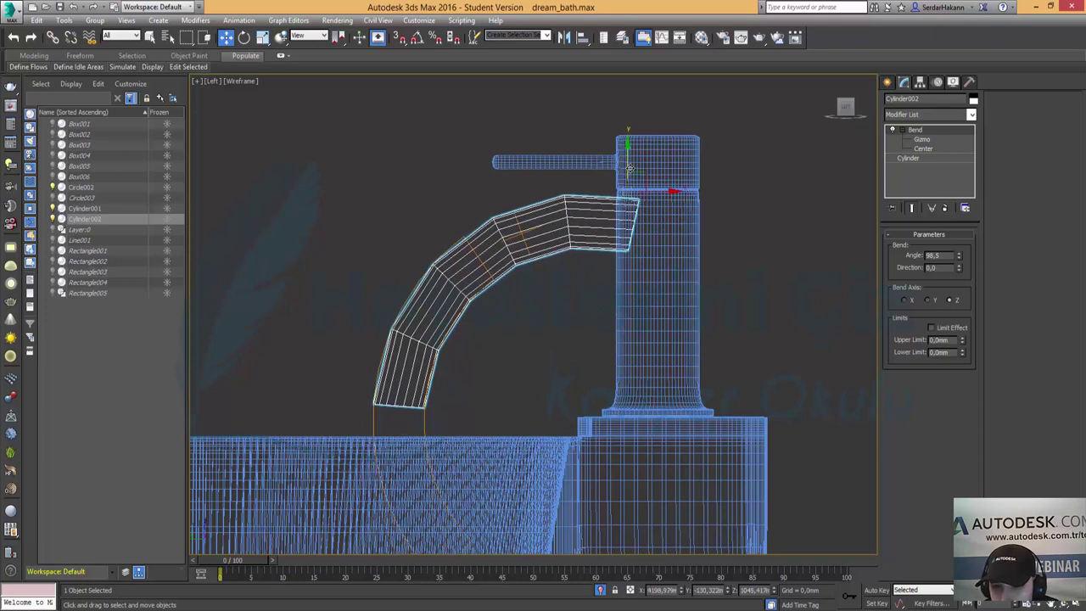
Slide the Bend gizmo left and maximize the Perspective view.
left_click(922, 140)
mouse_move(560, 235)
left_mouse_down()
mouse_move(494, 242)
mouse_move(514, 234)
left_mouse_up()
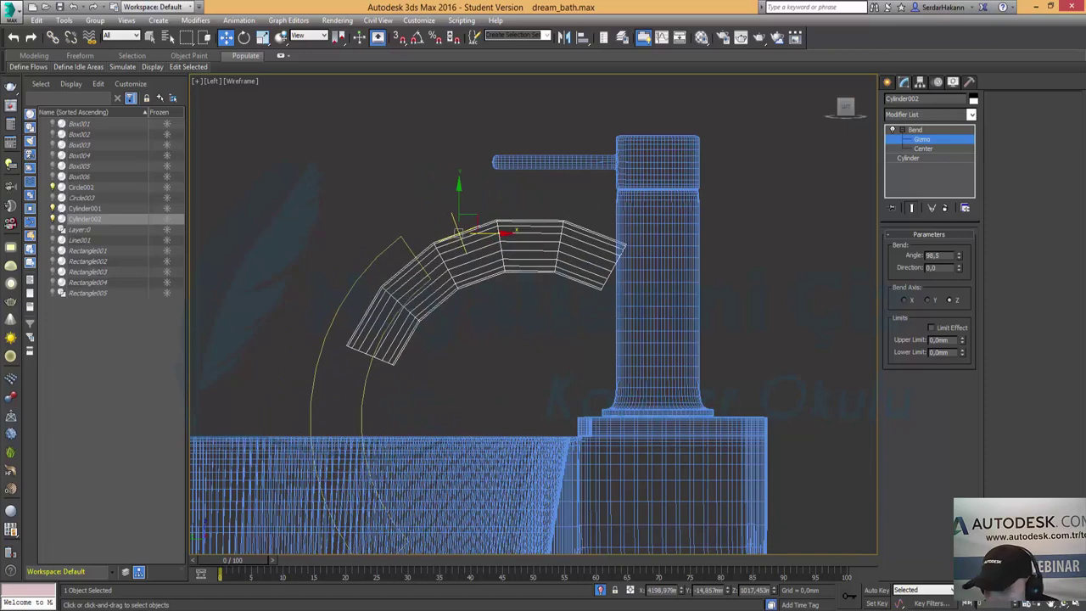
left_click(1074, 603)
right_click(826, 462)
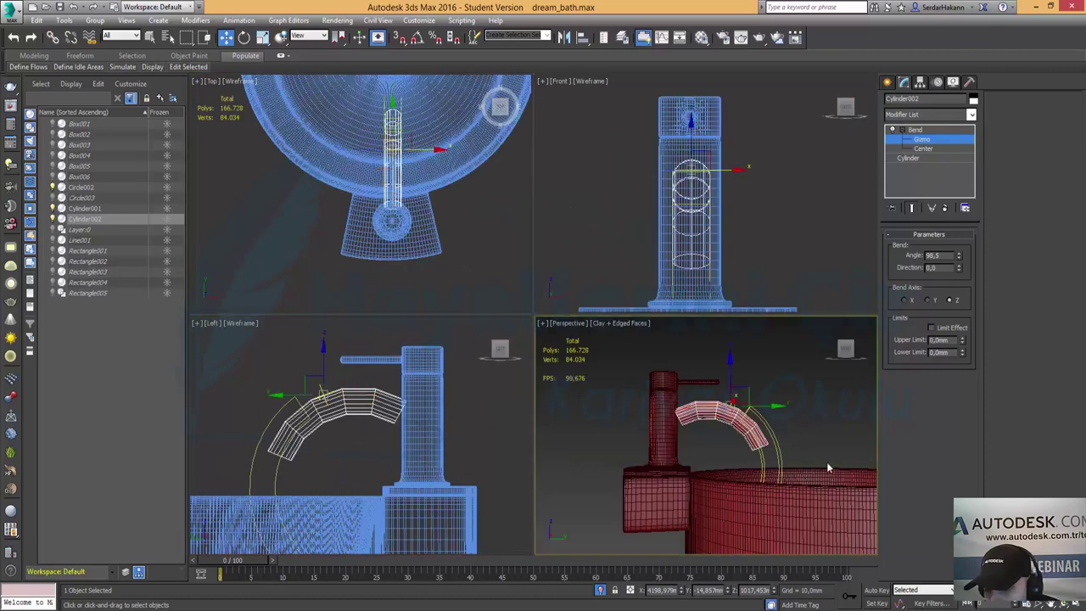
key("alt+w")
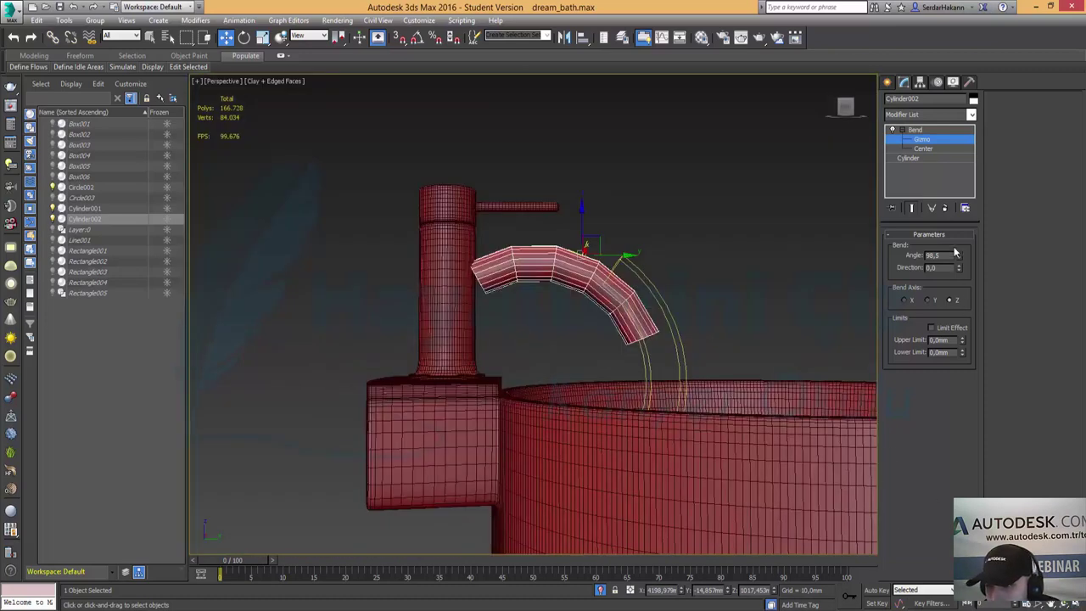
left_click(924, 148)
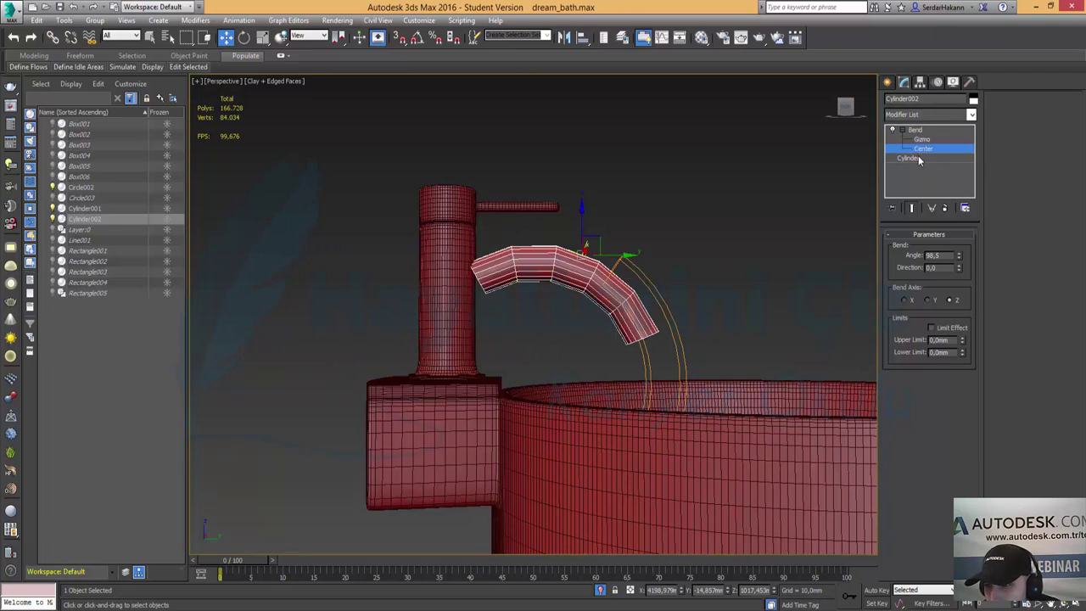
Set the spout cylinder's Height Segments to 10 and orbit to check the curve.
left_click(912, 159)
left_click(969, 271)
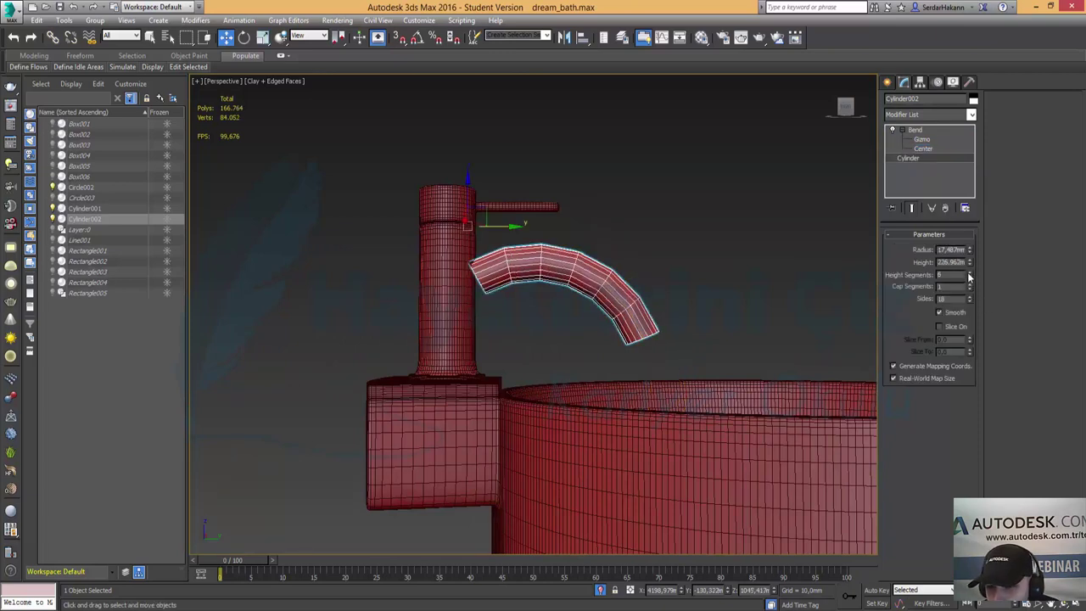
left_click(969, 272)
left_click(969, 272)
left_click(969, 274)
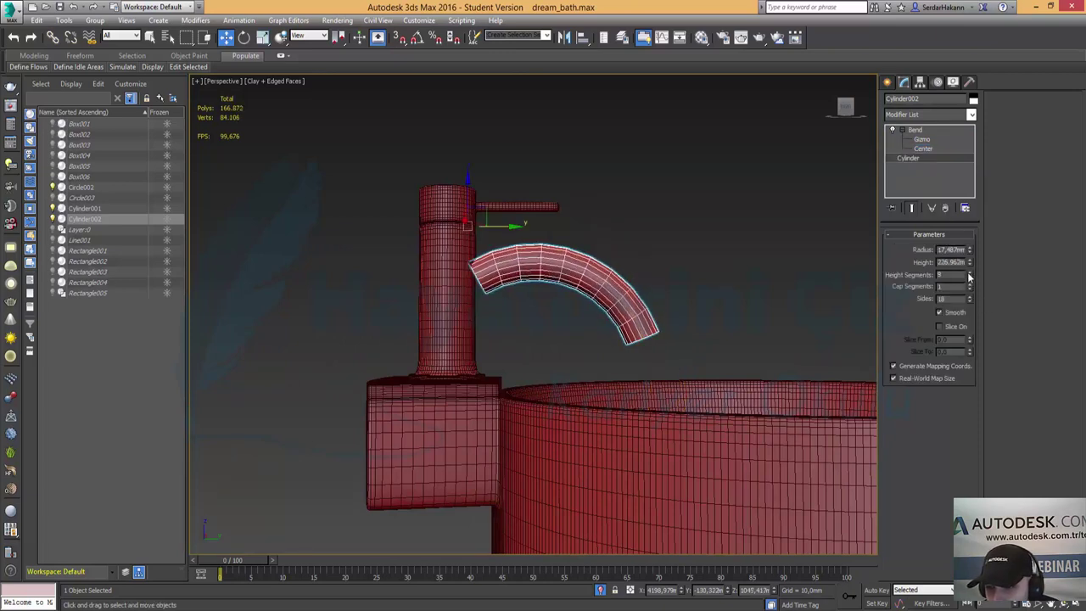
left_click(969, 273)
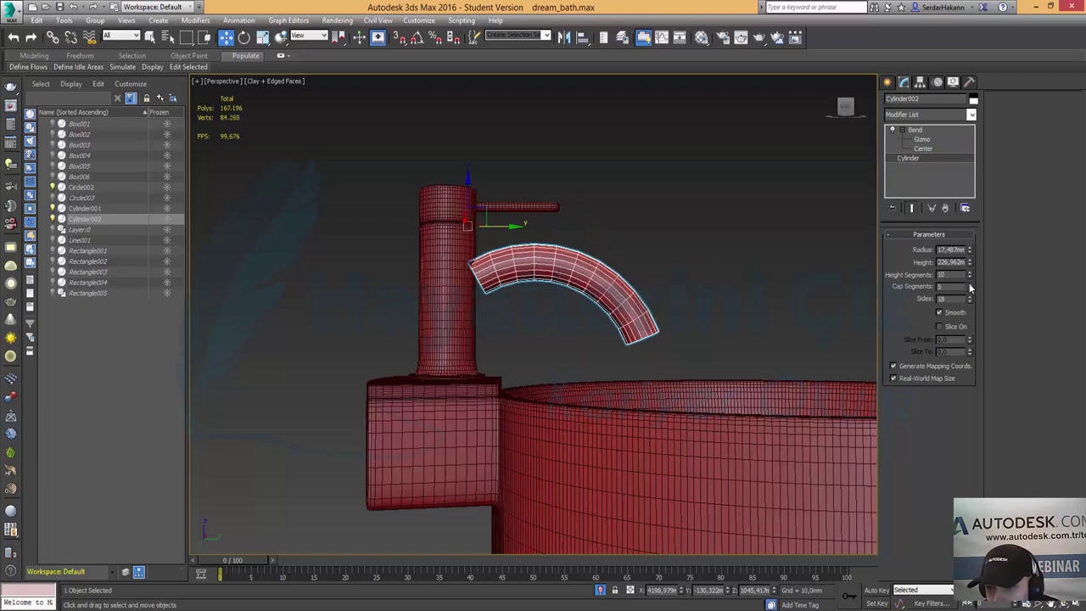
middle_click_drag(664, 299, 710, 403, "alt")
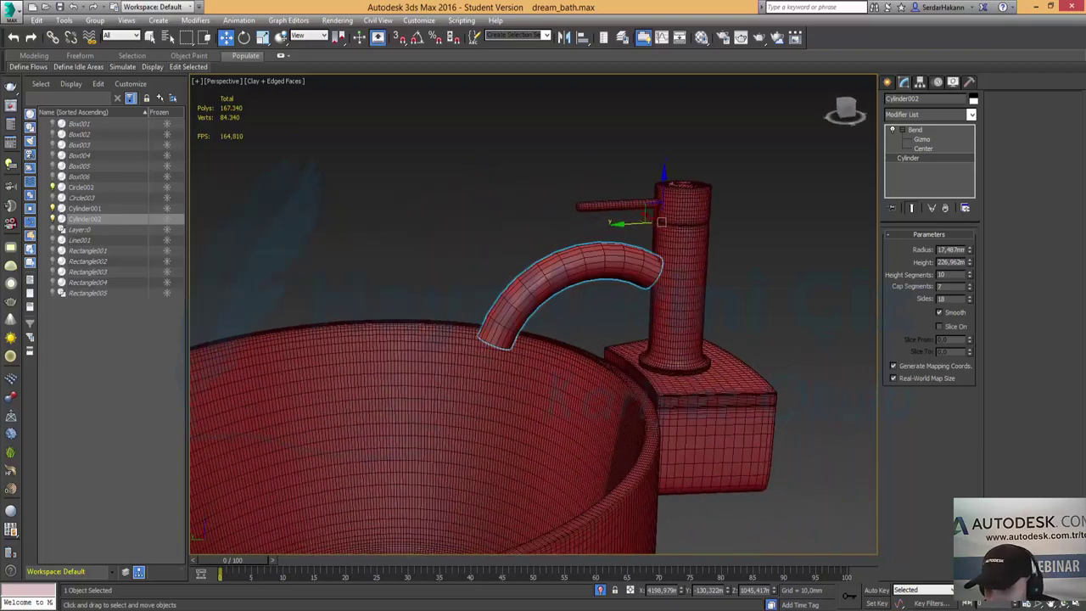
Maximize the Left view and collapse the Bend modifier's sub-levels.
key("alt+w")
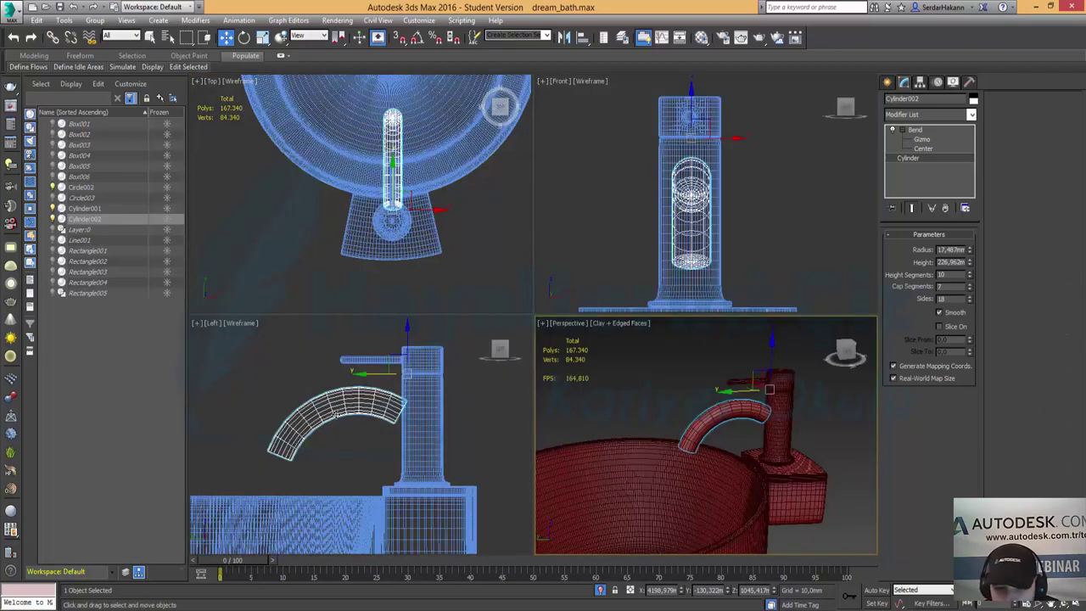
left_click(363, 411)
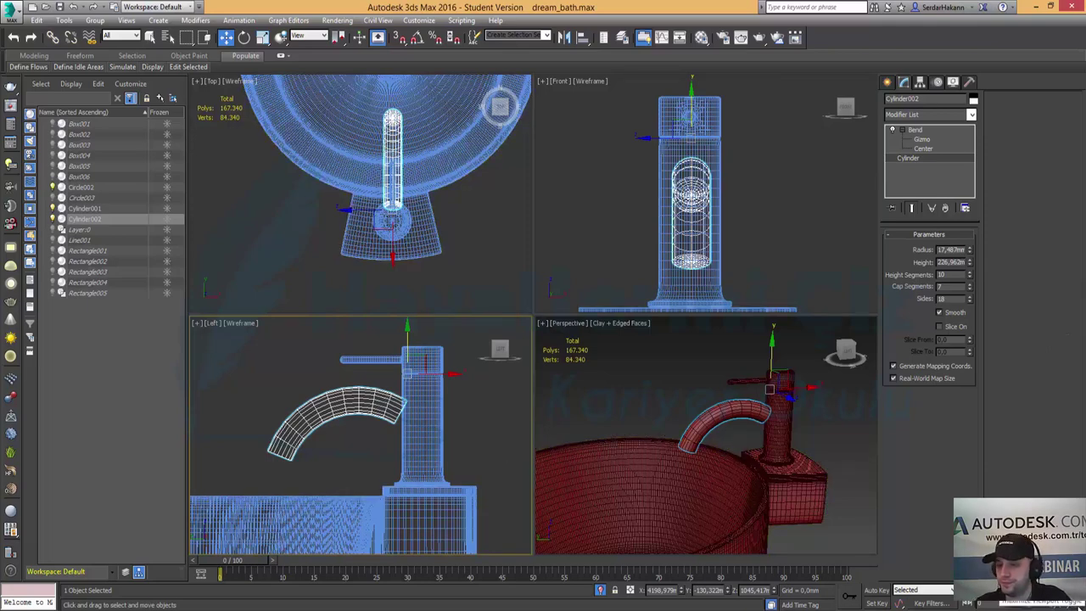
key("alt+w")
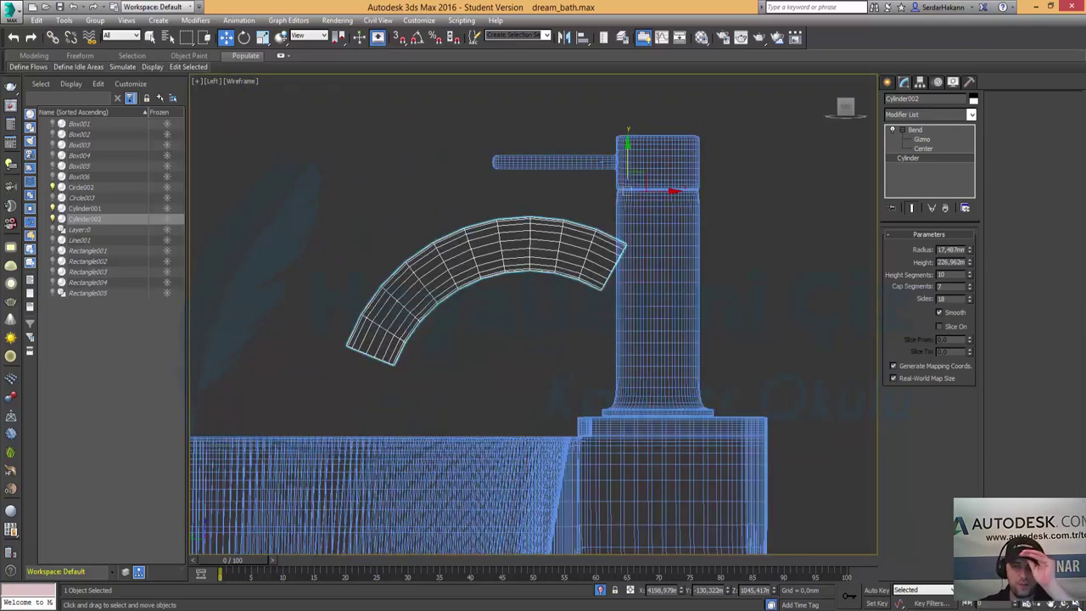
left_click(891, 130)
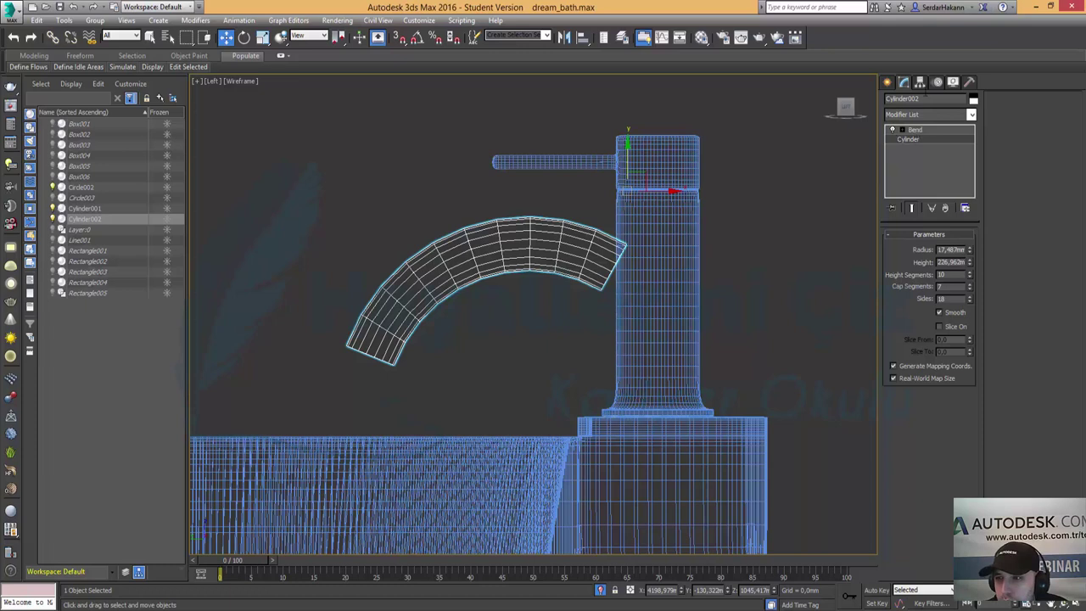
Use Affect Pivot Only to move the spout's pivot to its right end at the faucet body.
left_click(916, 84)
left_click(926, 146)
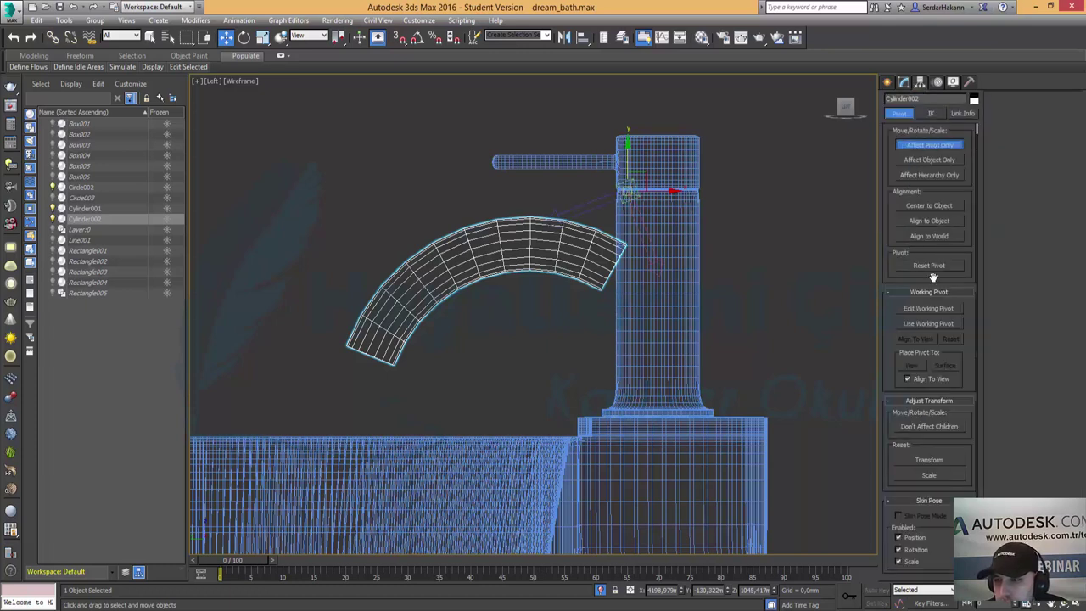
left_click(936, 206)
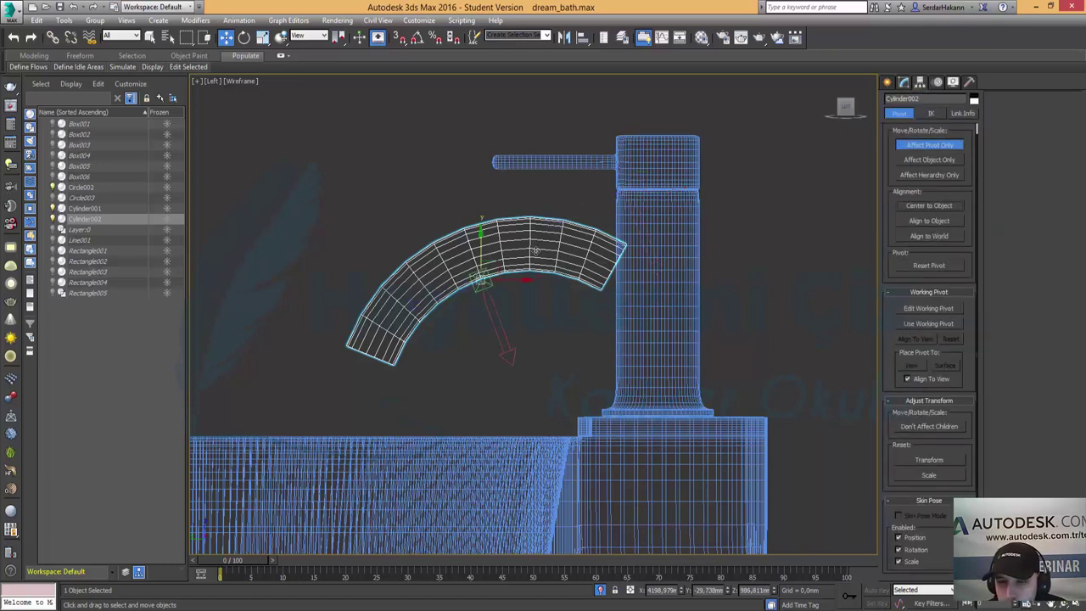
left_click_drag(487, 277, 631, 250)
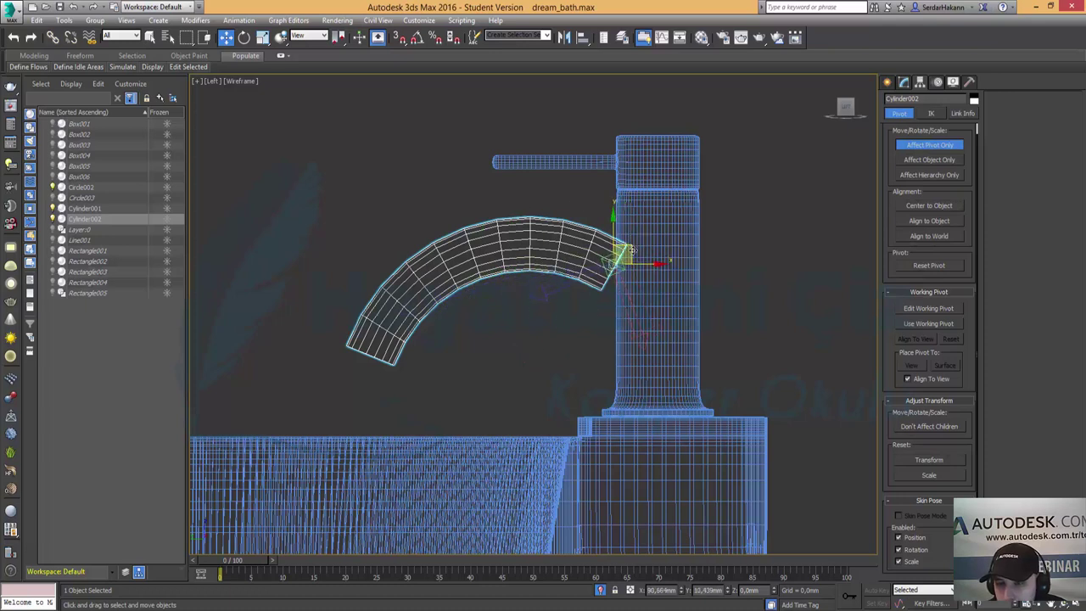
left_click(944, 146)
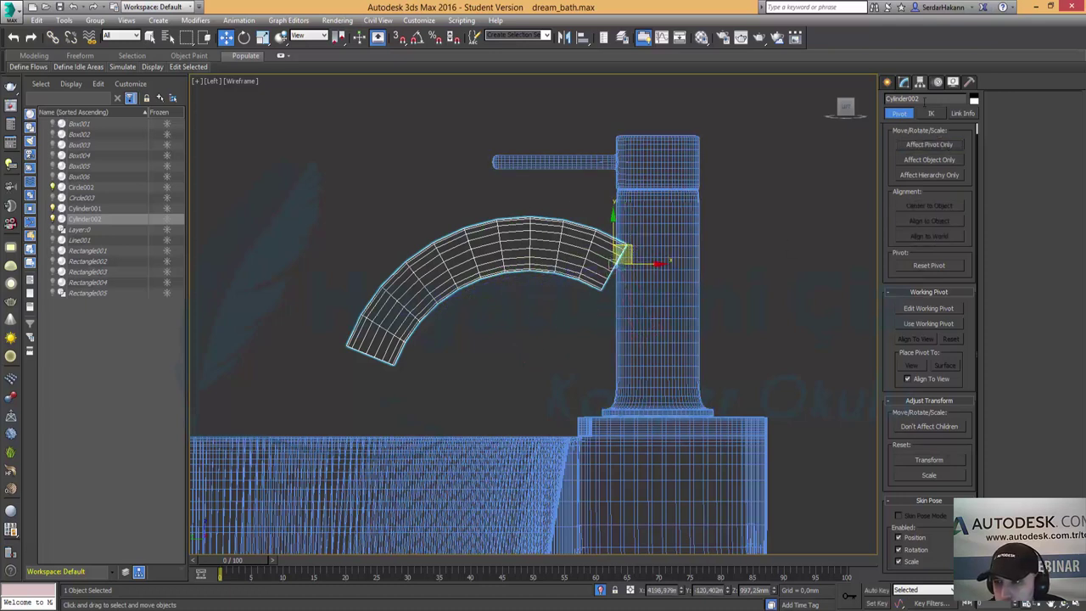
left_click(904, 83)
left_click(901, 130)
left_click(922, 139)
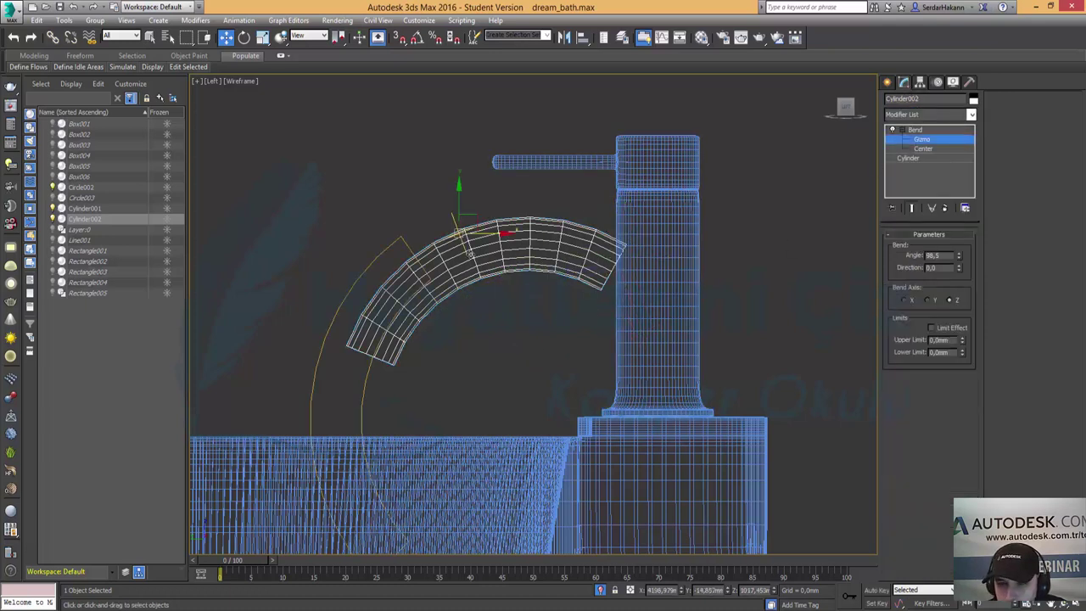
Slide the Bend gizmo left along X for a steeper arc, discarding a Direction test.
left_click_drag(490, 232, 528, 231)
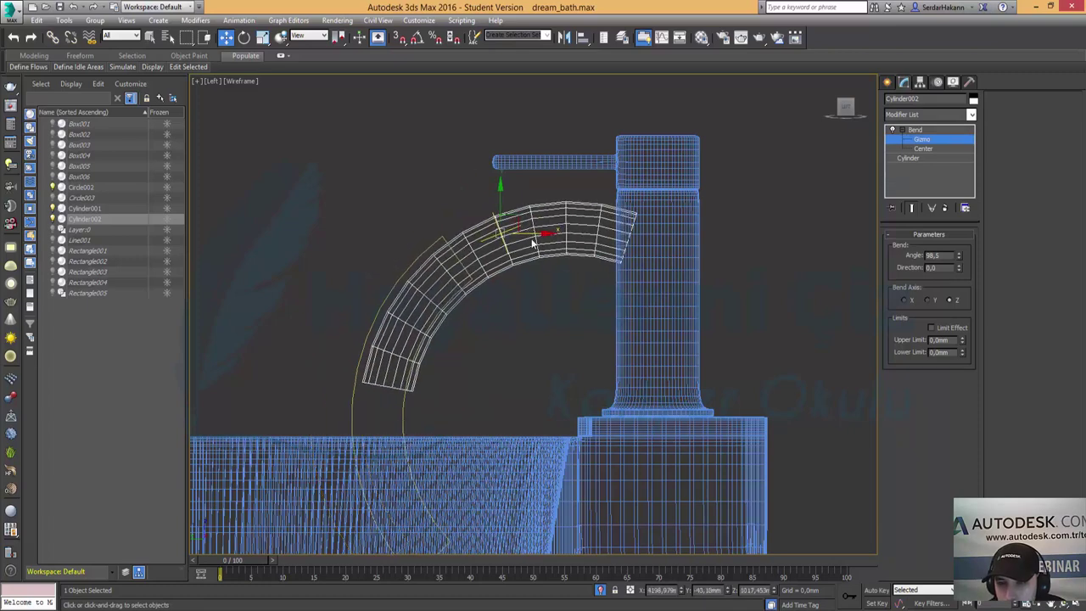
mouse_move(550, 235)
left_mouse_down()
mouse_move(562, 239)
mouse_move(347, 231)
mouse_move(251, 203)
mouse_move(520, 284)
mouse_move(588, 235)
mouse_move(356, 260)
mouse_move(250, 239)
left_mouse_up()
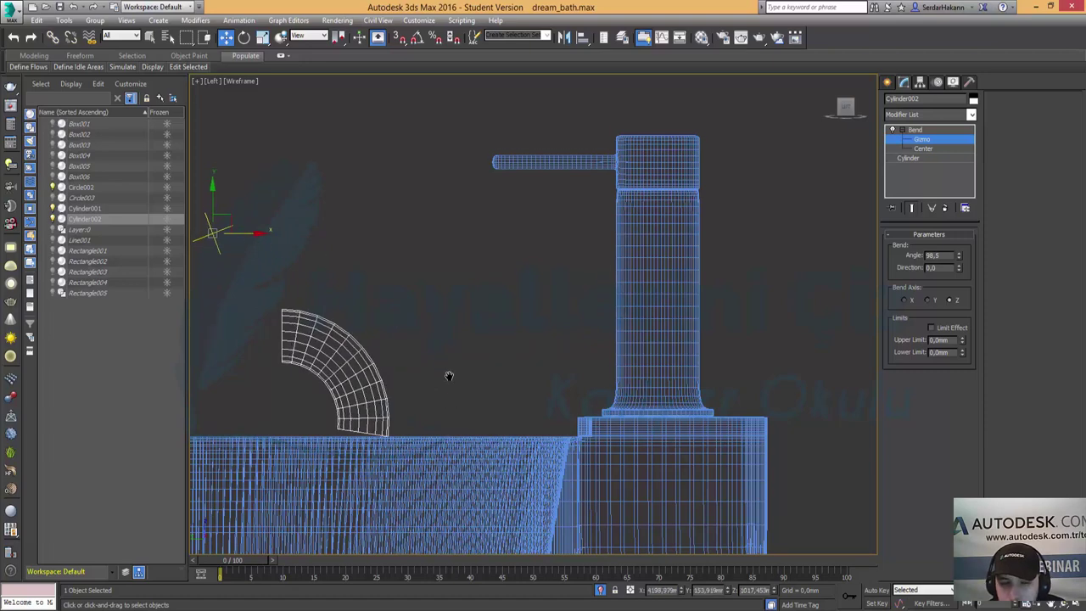
middle_click_drag(449, 376, 459, 280)
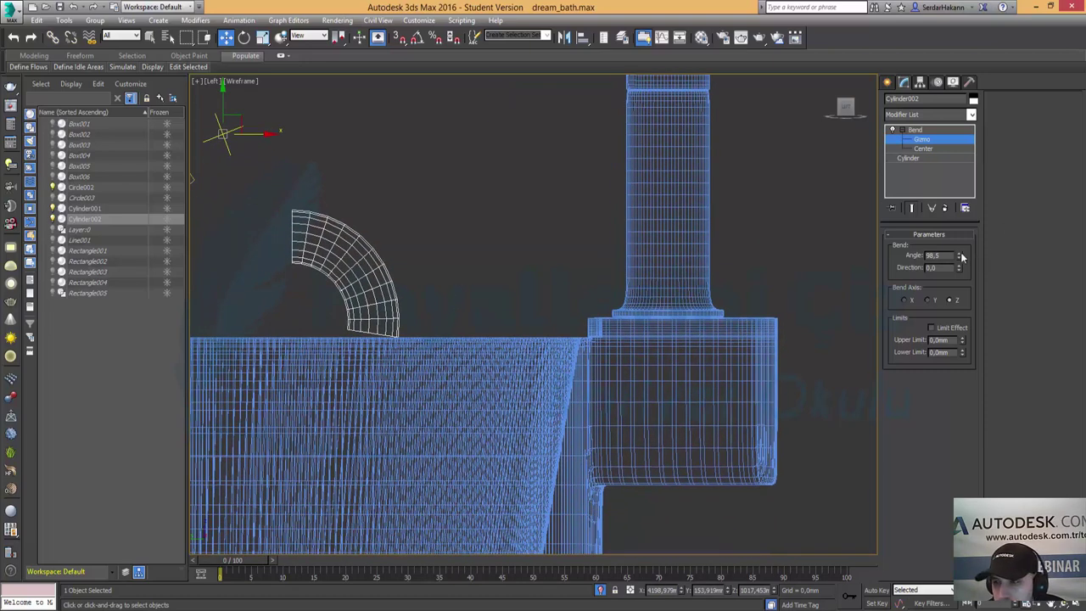
left_click_drag(959, 267, 953, 225)
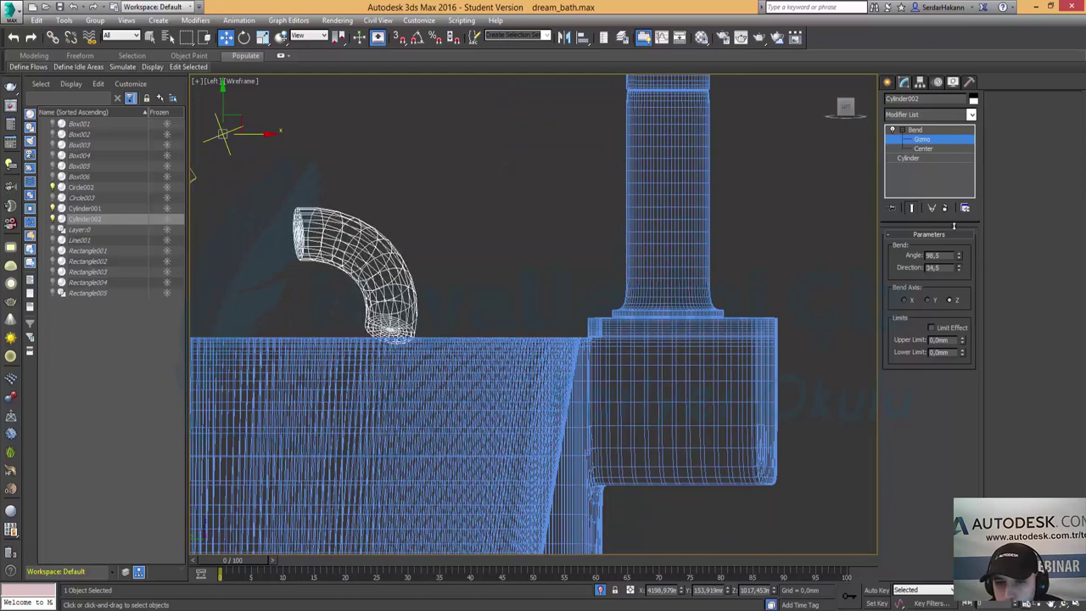
key("ctrl+z")
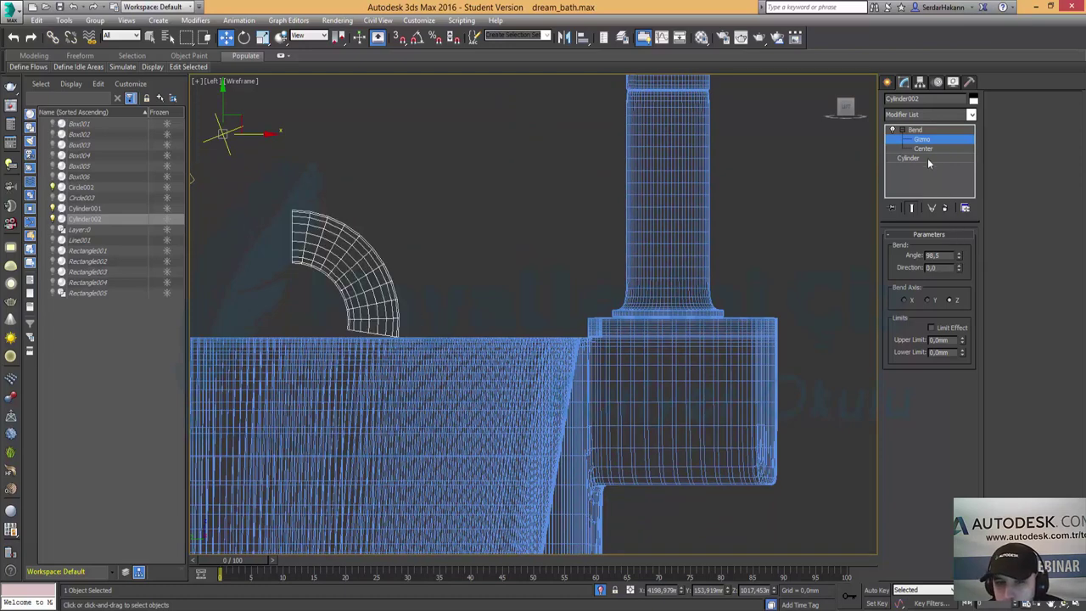
left_click(927, 157)
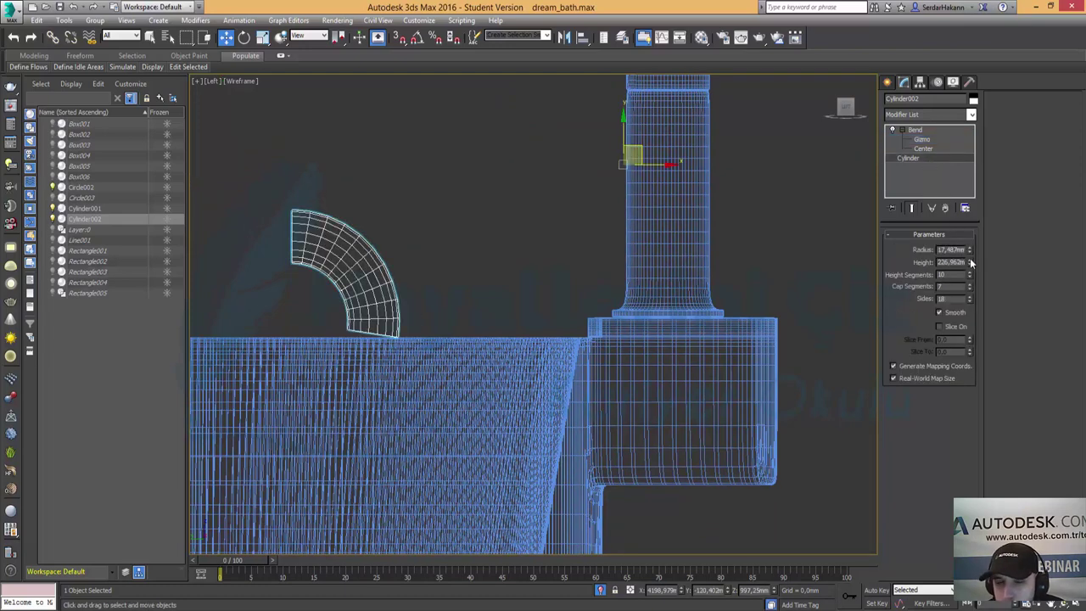
Lengthen the spout cylinder and rotate the arc downward.
mouse_move(971, 263)
left_mouse_down()
mouse_move(963, 243)
mouse_move(944, 236)
mouse_move(942, 247)
left_mouse_up()
scroll(298, 277, "down", 2)
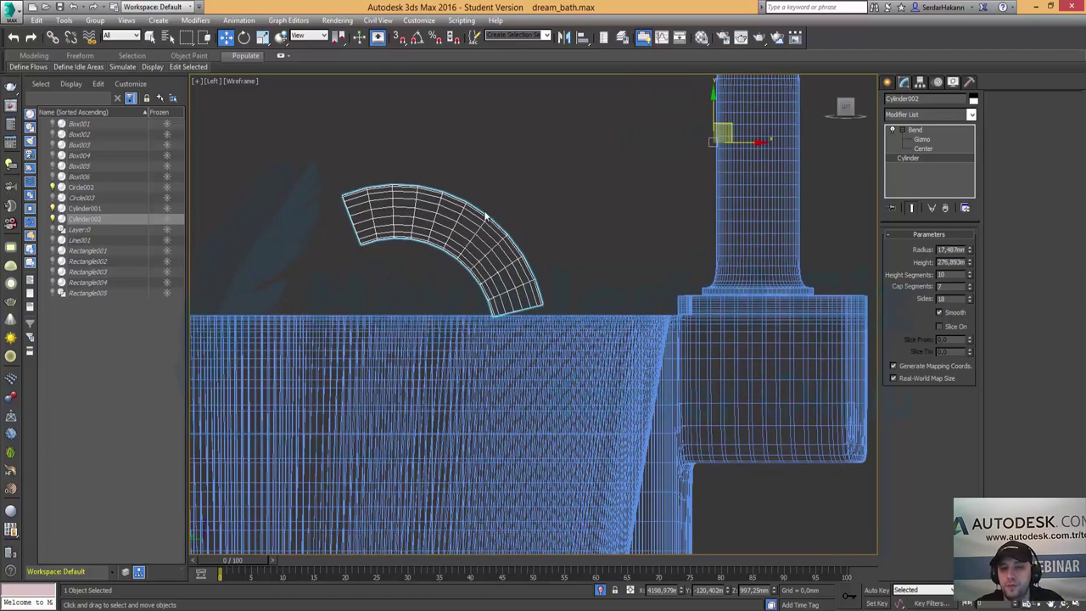
middle_click_drag(402, 196, 503, 244)
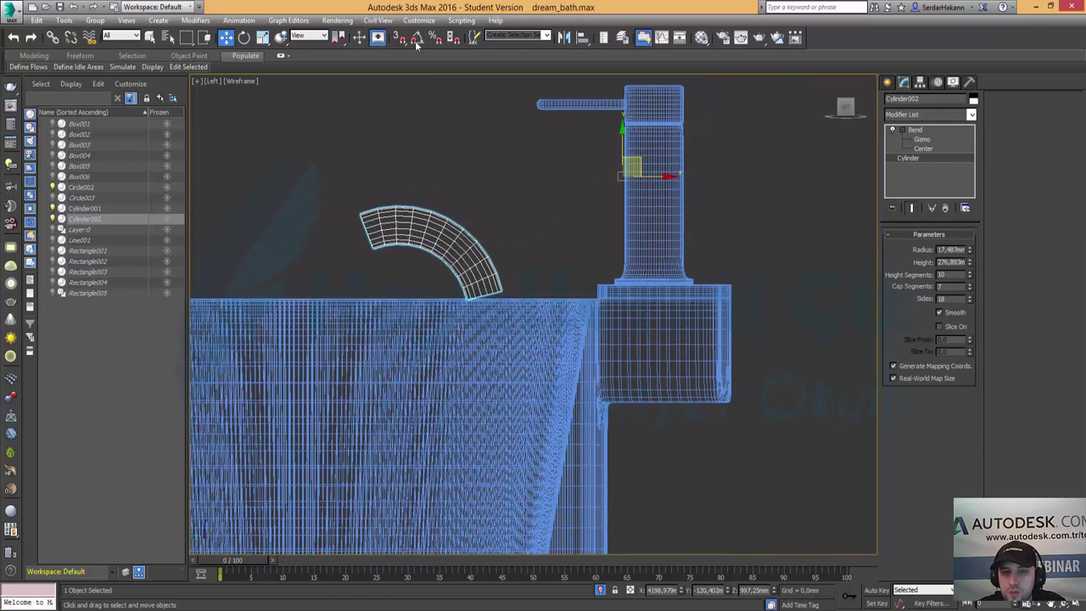
left_click(246, 37)
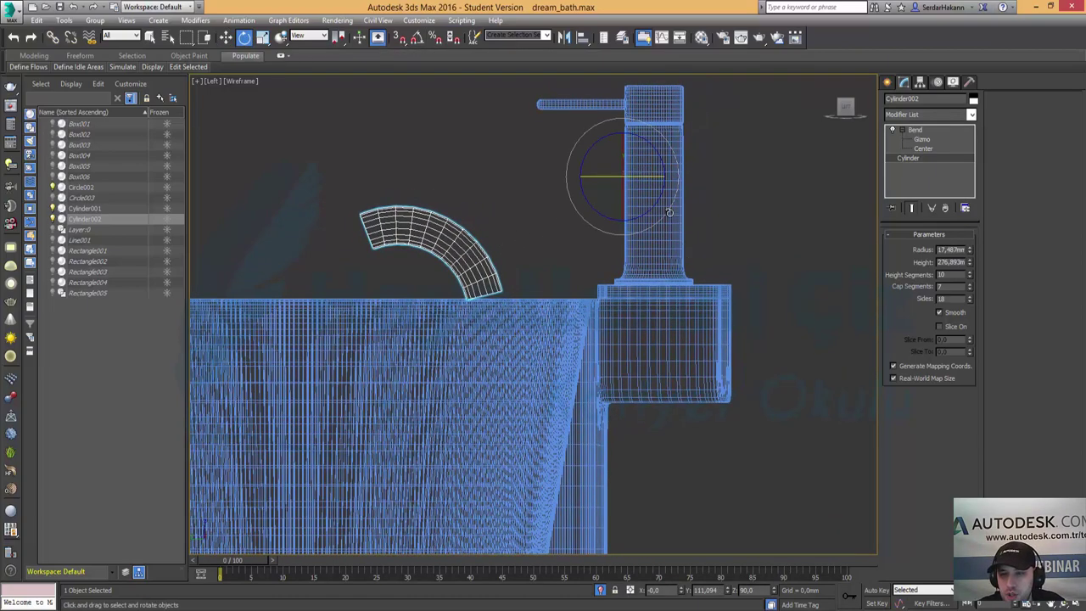
left_click_drag(670, 215, 676, 171)
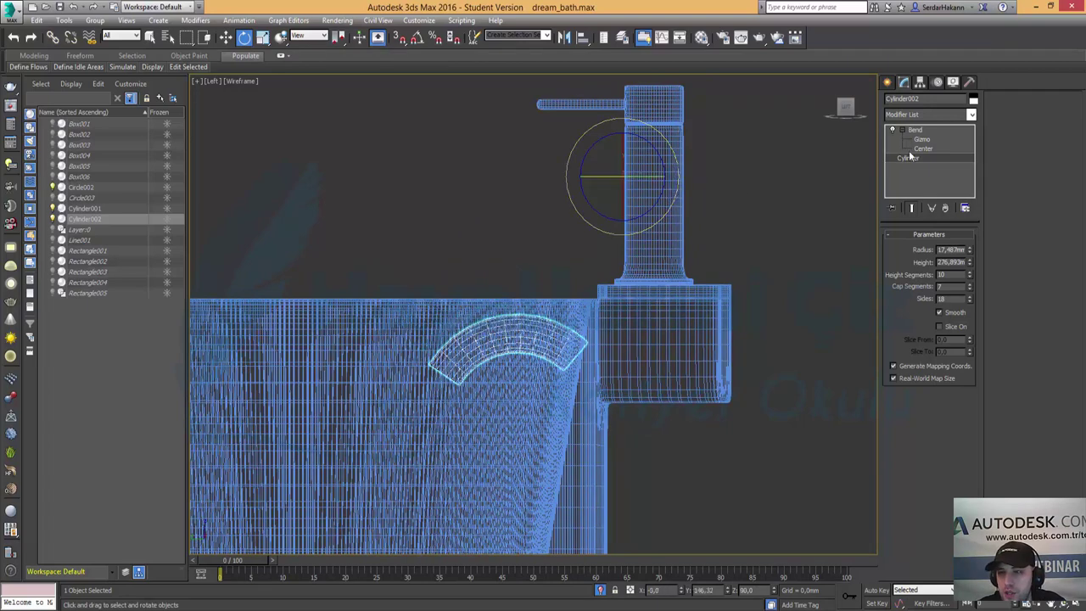
Center the pivot to the object and move the arc up beside the faucet top.
left_click(919, 83)
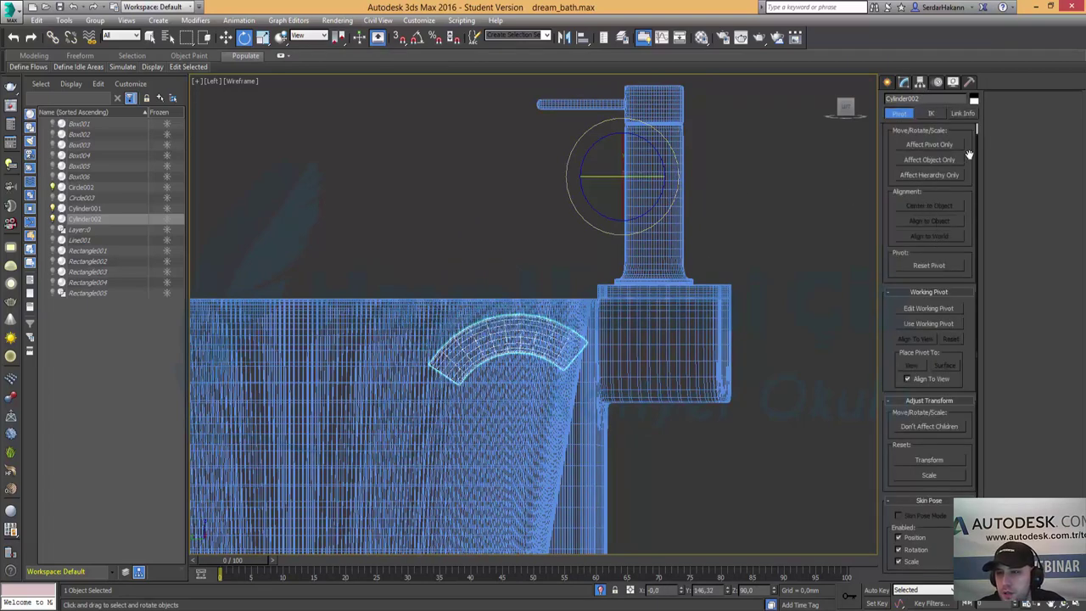
left_click(944, 144)
left_click(922, 211)
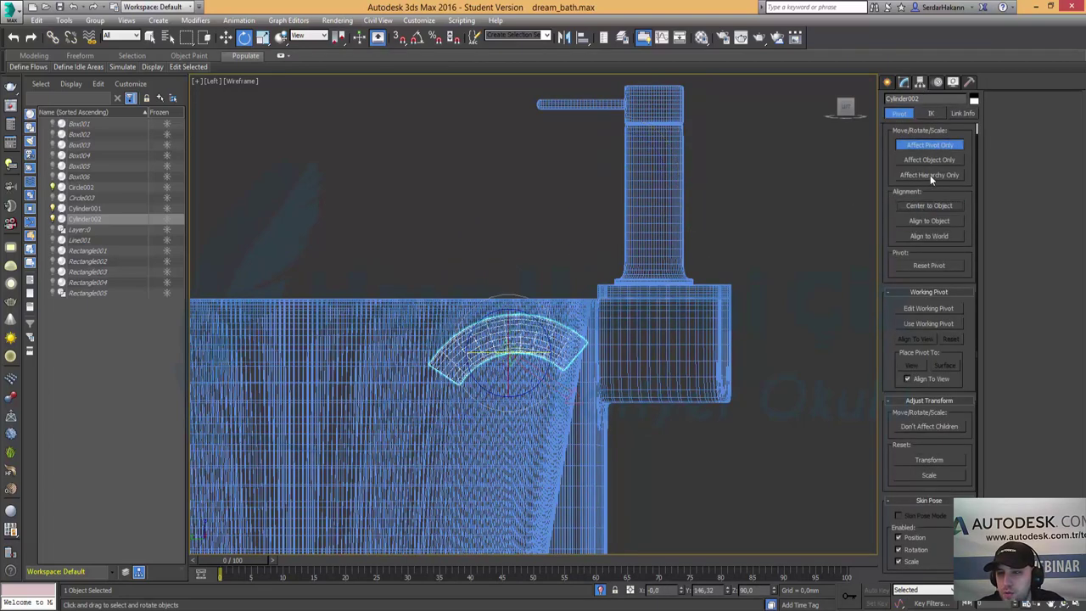
left_click(937, 145)
key("w")
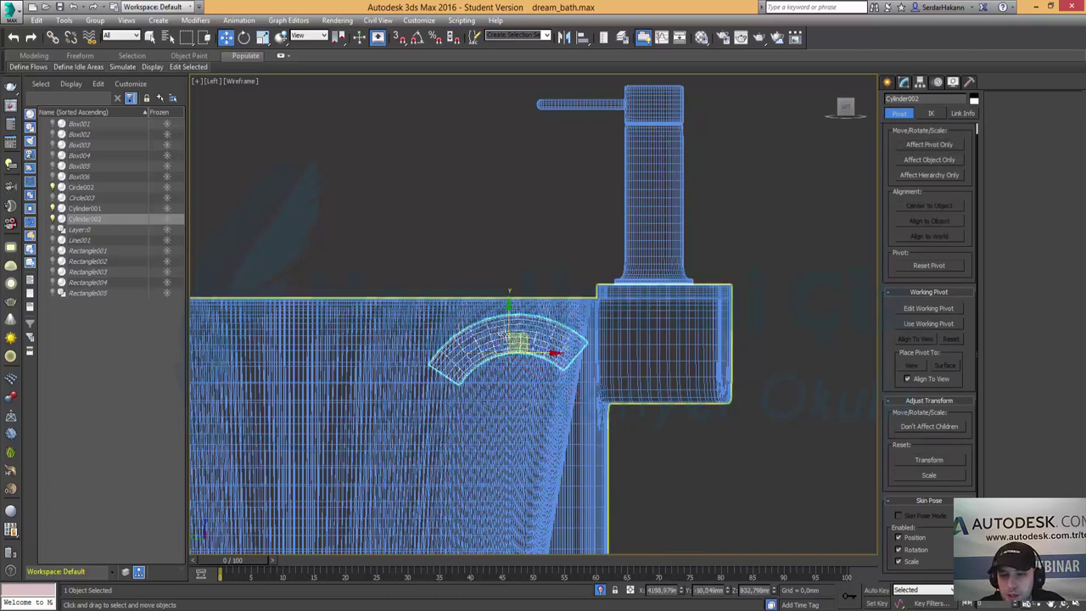
left_click_drag(519, 337, 590, 174)
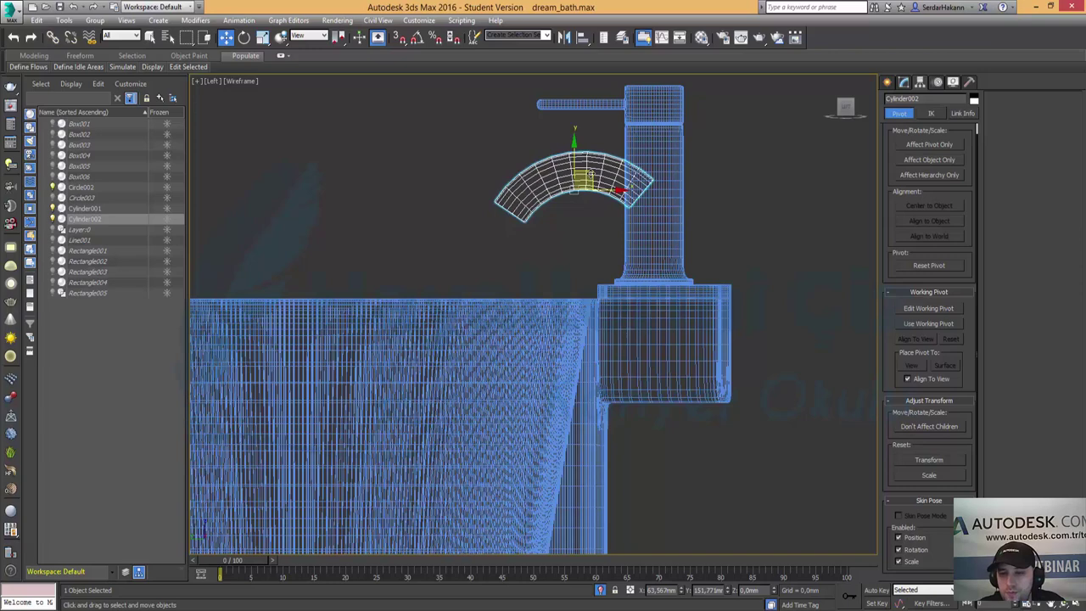
scroll(666, 170, "up", 2)
scroll(666, 170, "up", 2)
scroll(666, 170, "up", 2)
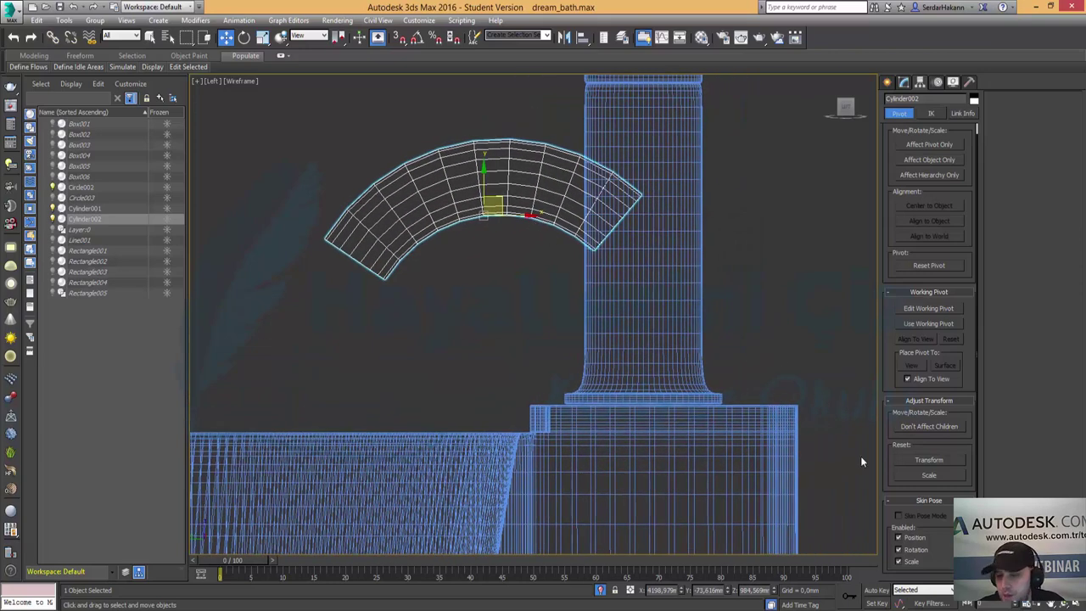
left_click(1071, 601)
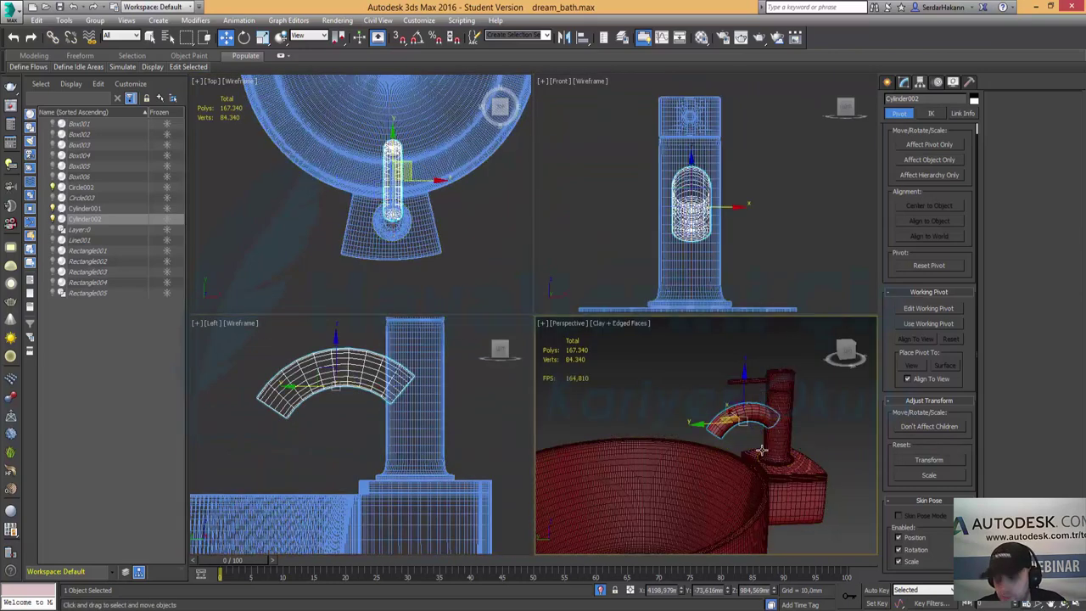
Zoom to the spout in the Left view and nudge it along Y onto the faucet body.
key("z")
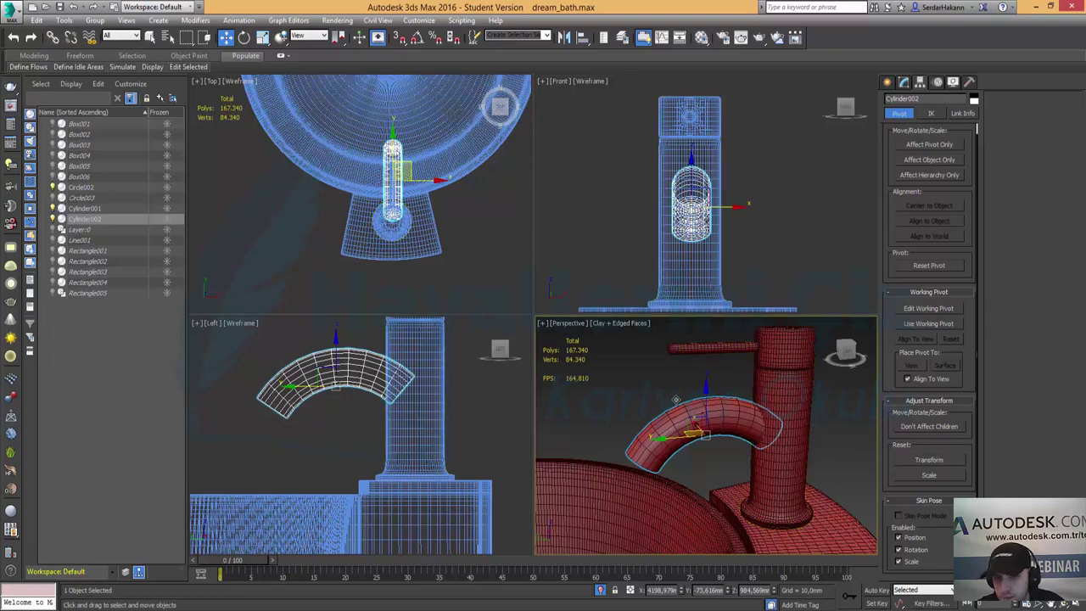
right_click(381, 416)
scroll(382, 415, "up", 2)
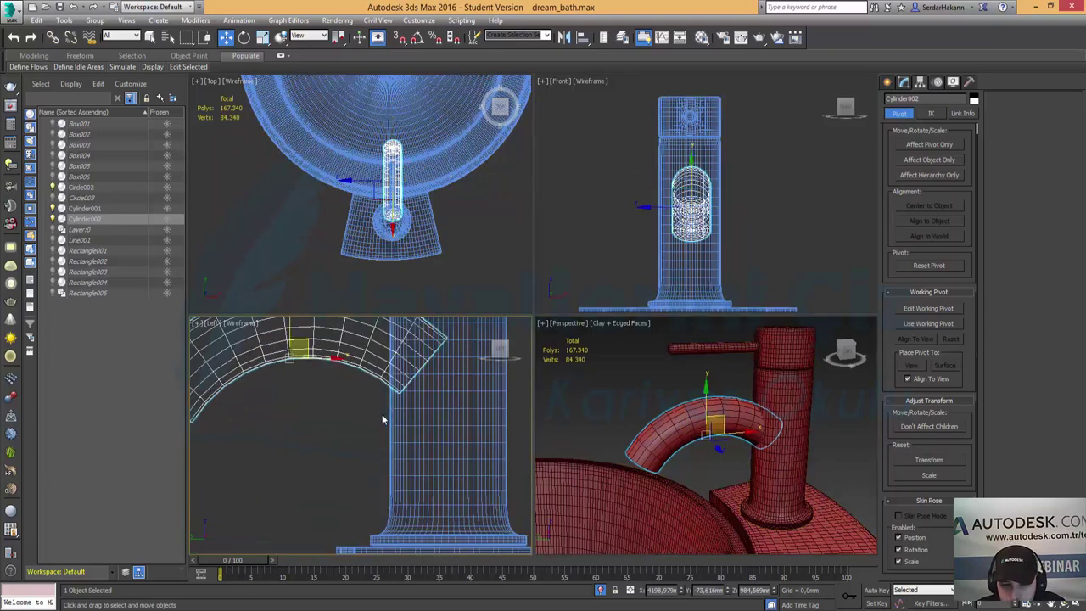
key("z")
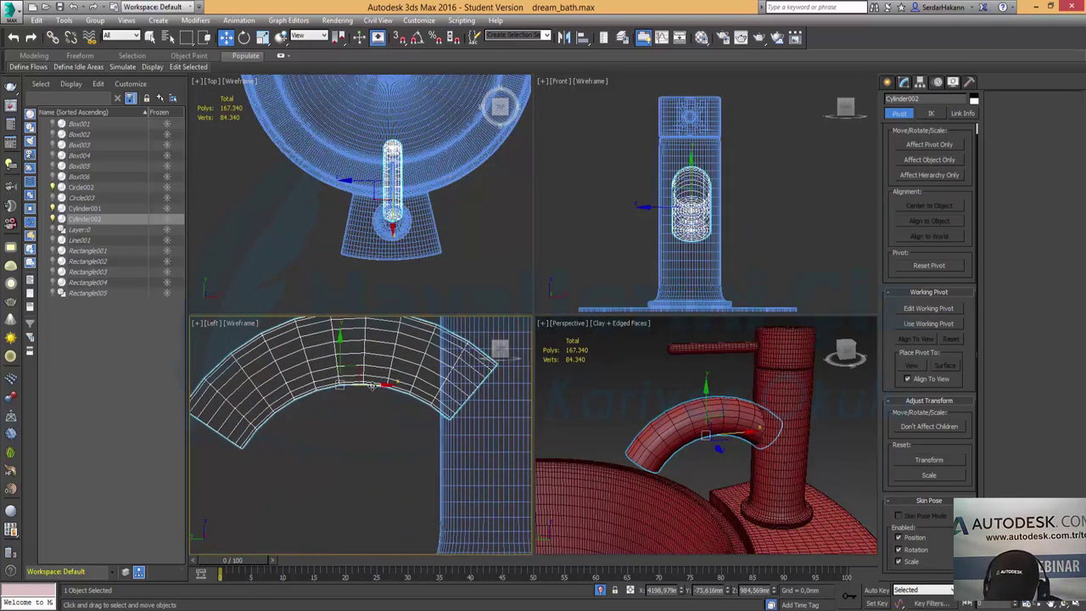
left_click_drag(370, 384, 365, 384)
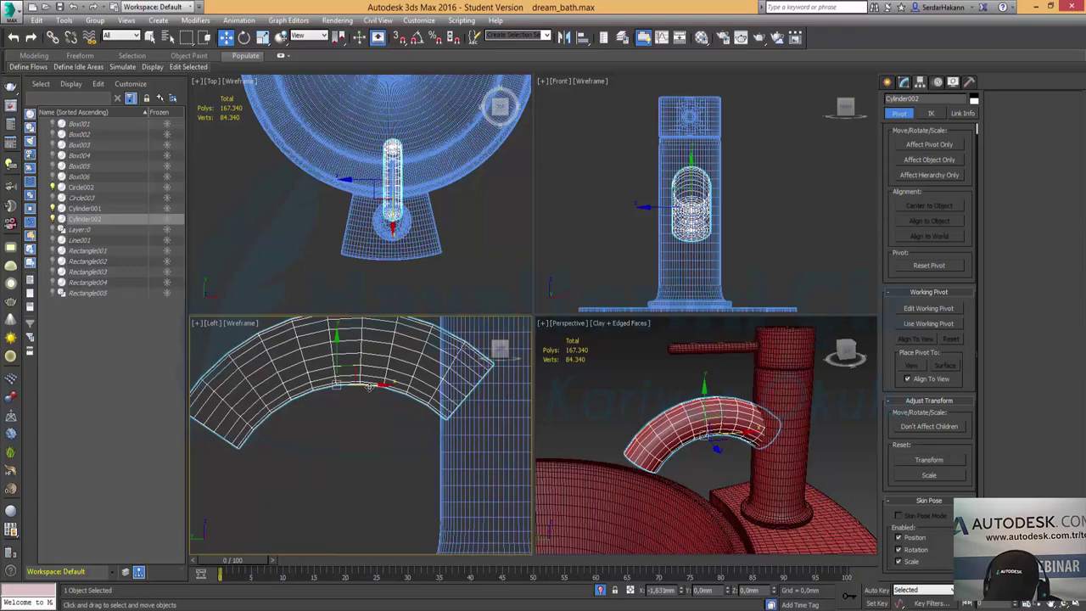
Maximize and orbit the Perspective view, showing the faucet without edged faces.
right_click(786, 433)
left_click(1075, 602)
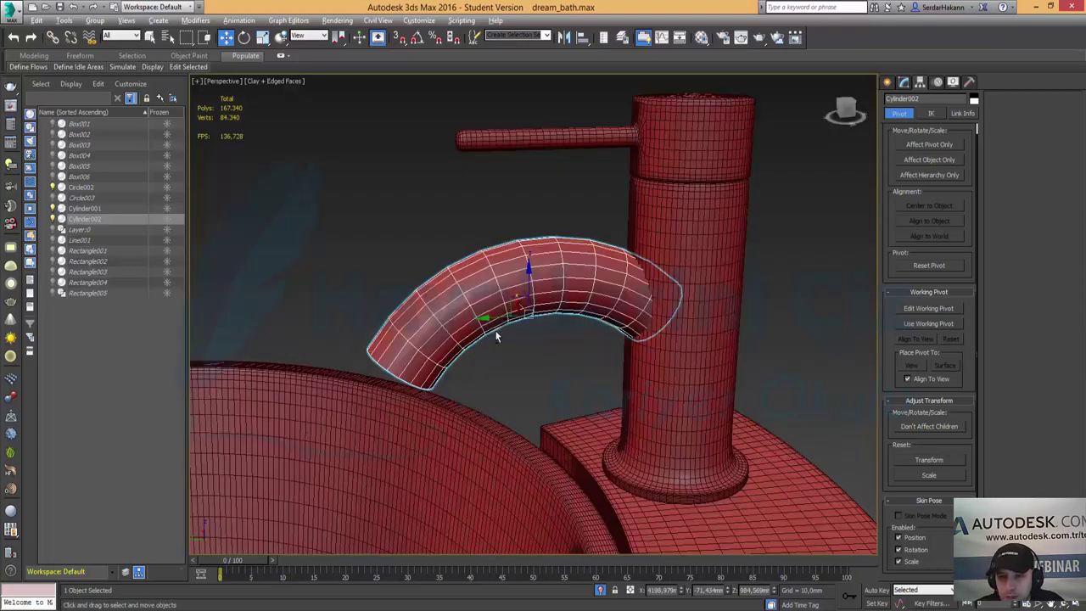
mouse_move(496, 337)
middle_mouse_down("alt")
mouse_move(593, 305)
mouse_move(522, 368)
middle_mouse_up("alt")
left_click(523, 371)
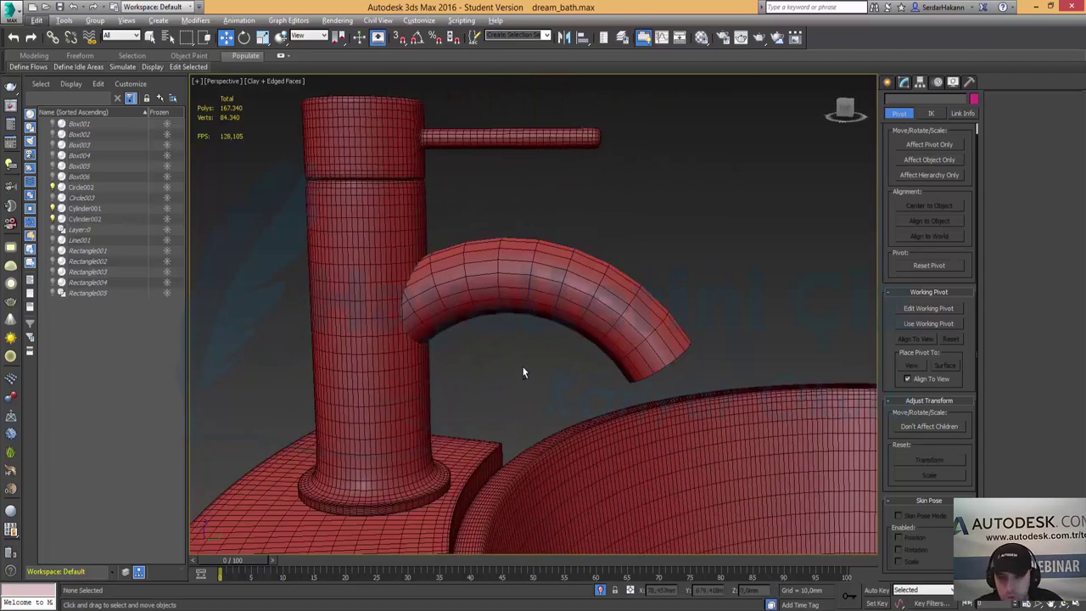
key("F4")
mouse_move(513, 358)
middle_mouse_down("alt")
mouse_move(453, 359)
mouse_move(308, 325)
mouse_move(404, 378)
mouse_move(308, 387)
mouse_move(305, 376)
mouse_move(315, 405)
mouse_move(357, 376)
mouse_move(257, 390)
mouse_move(235, 382)
mouse_move(281, 387)
mouse_move(257, 394)
mouse_move(313, 378)
mouse_move(446, 391)
mouse_move(550, 373)
mouse_move(510, 358)
mouse_move(538, 356)
mouse_move(529, 356)
middle_mouse_up("alt")
Select the spout and slightly raise its cylinder Height.
left_click(642, 306)
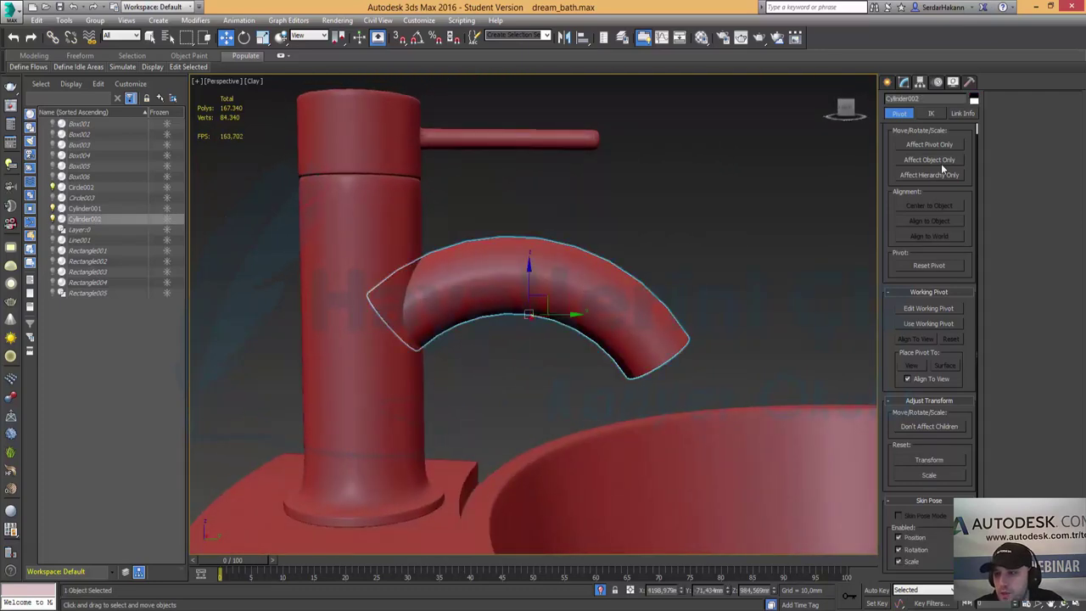
left_click(904, 83)
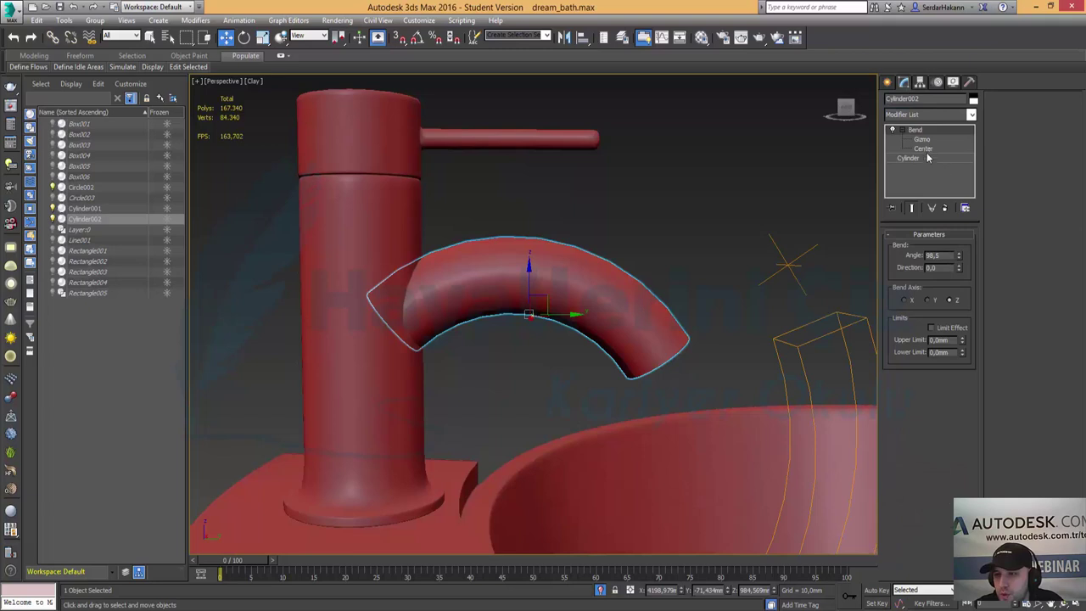
left_click(899, 130)
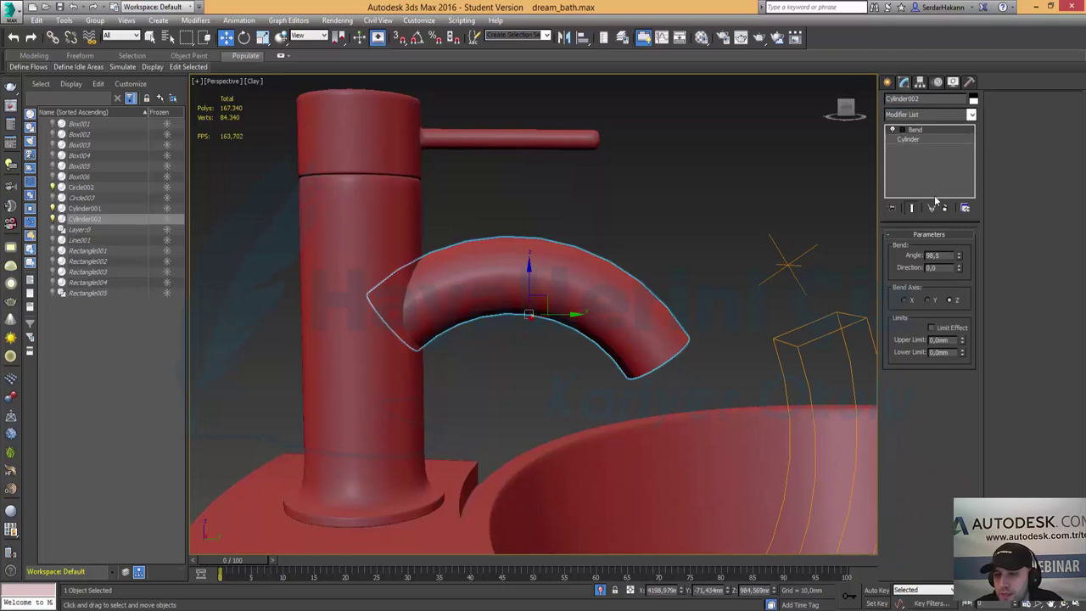
left_click(909, 141)
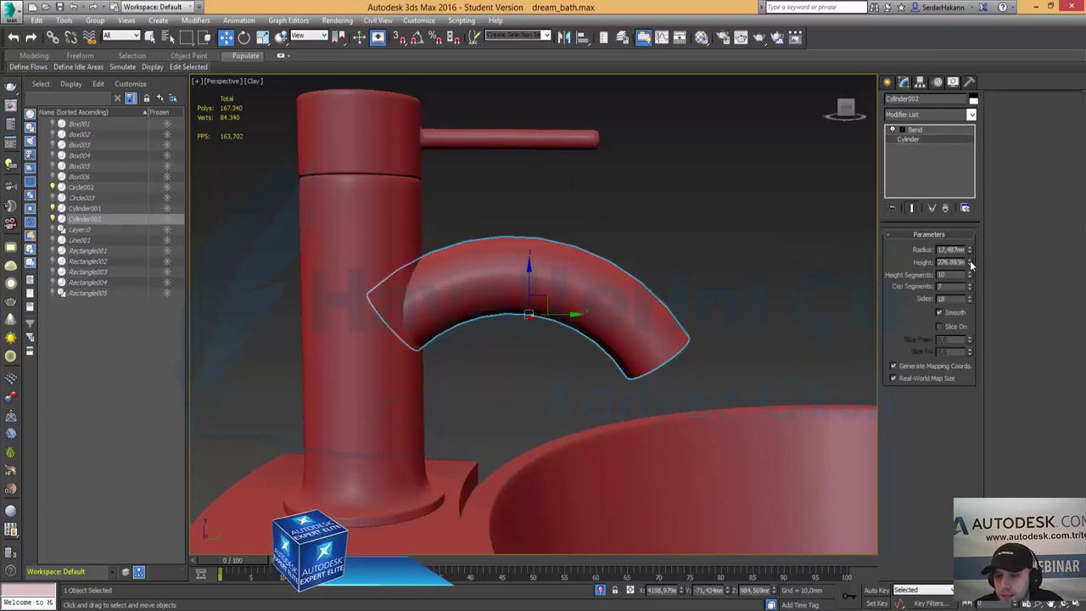
mouse_move(969, 262)
left_mouse_down()
mouse_move(967, 247)
mouse_move(967, 258)
left_mouse_up()
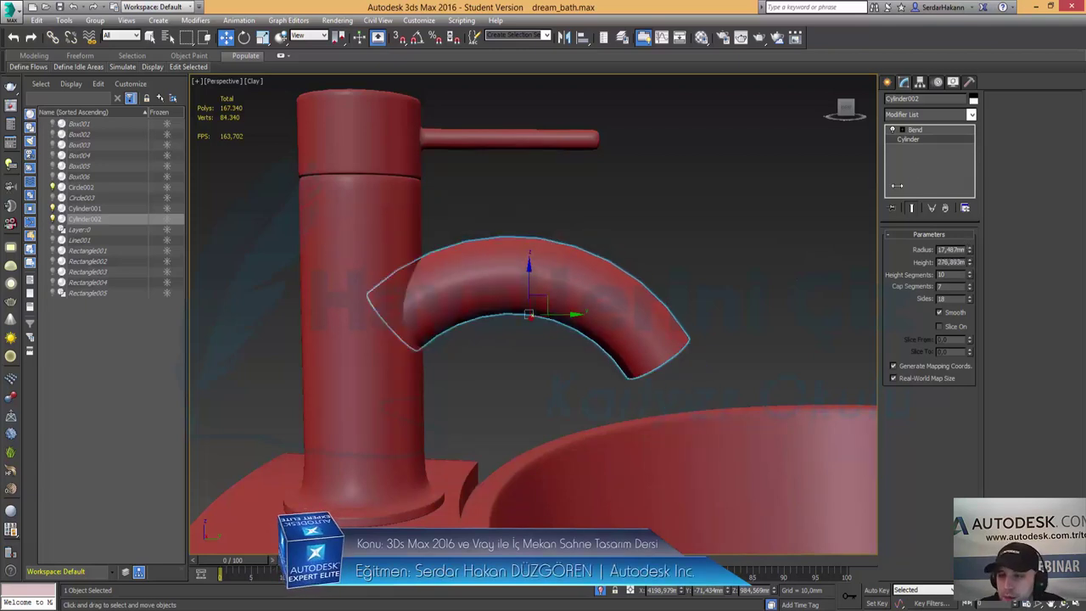
left_click(937, 133)
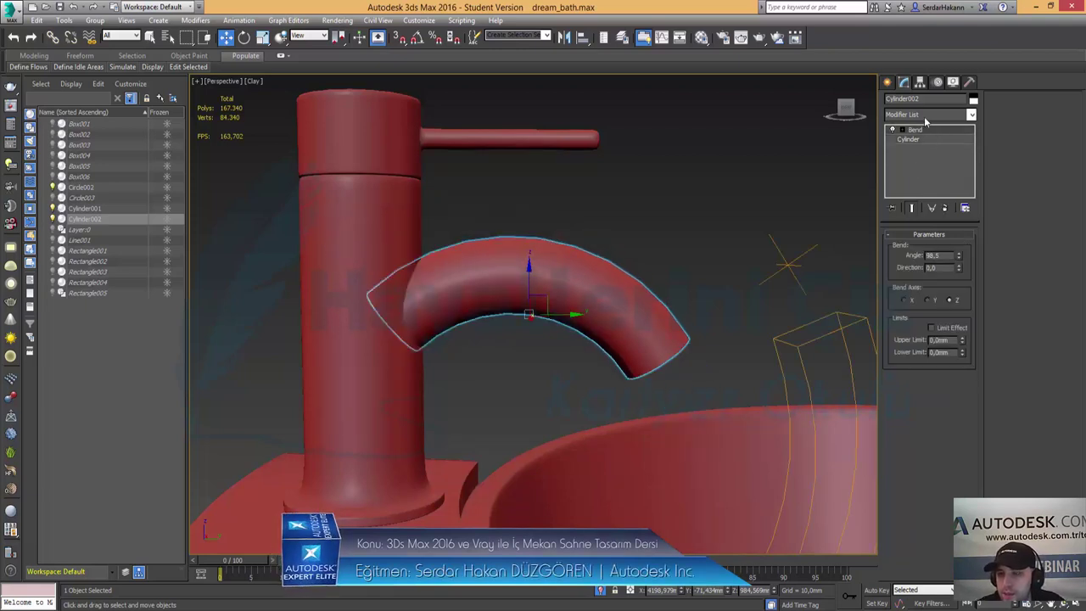
Add an FFD 4x4x4 to the spout, replacing a trial FFD(cyl), and enter Control Points.
left_click(926, 115)
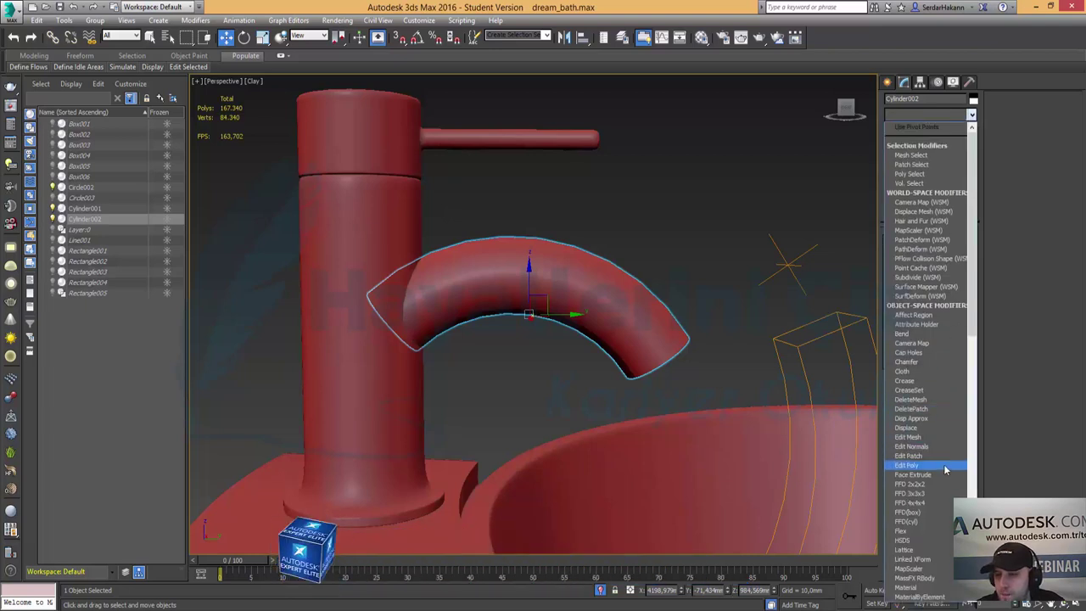
left_click(927, 520)
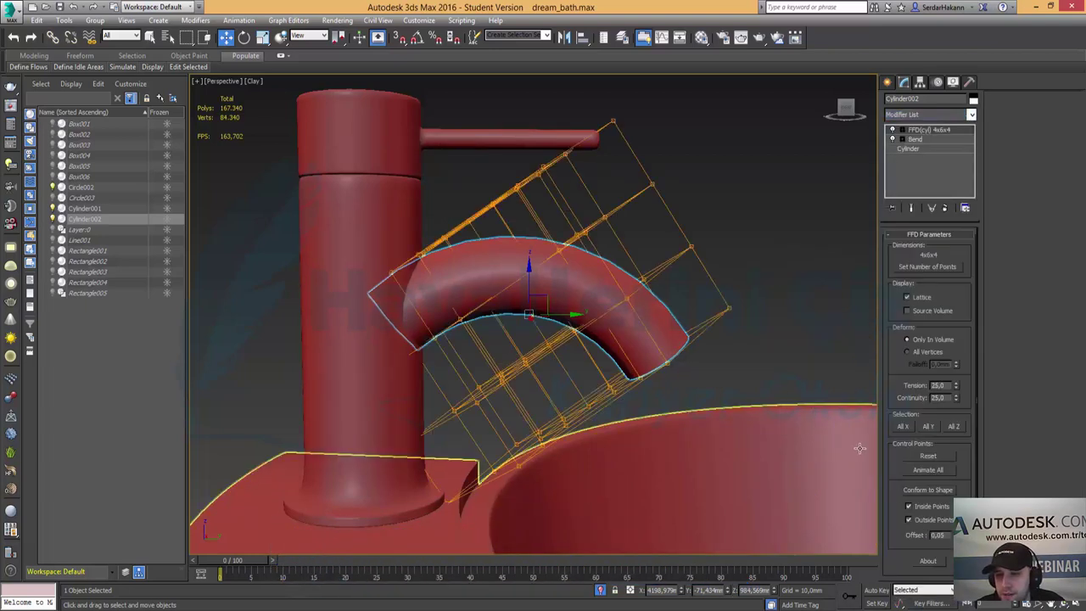
left_click(946, 209)
left_click(933, 115)
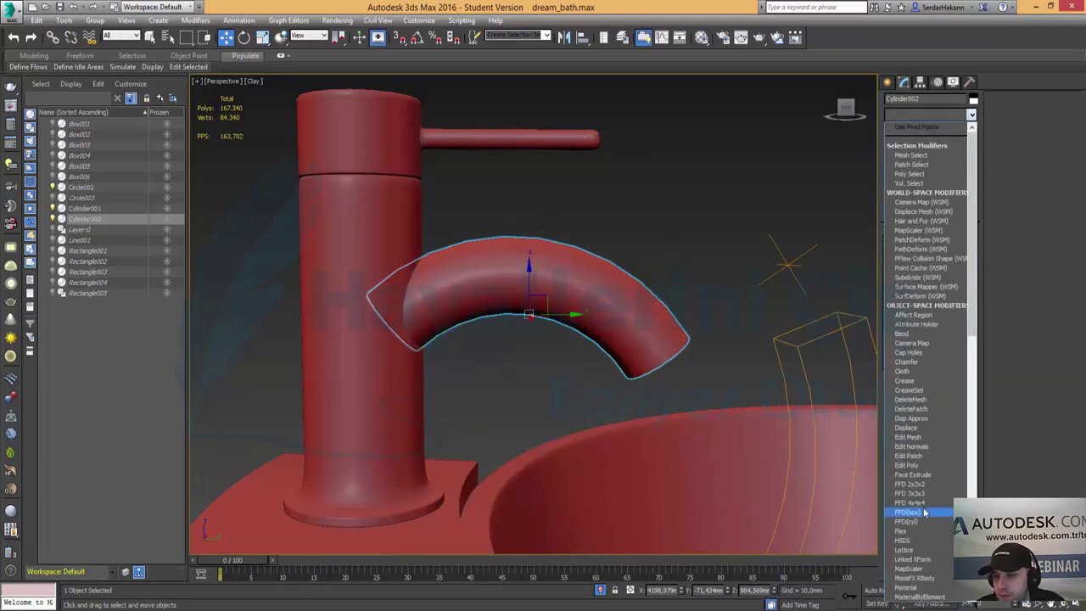
left_click(923, 502)
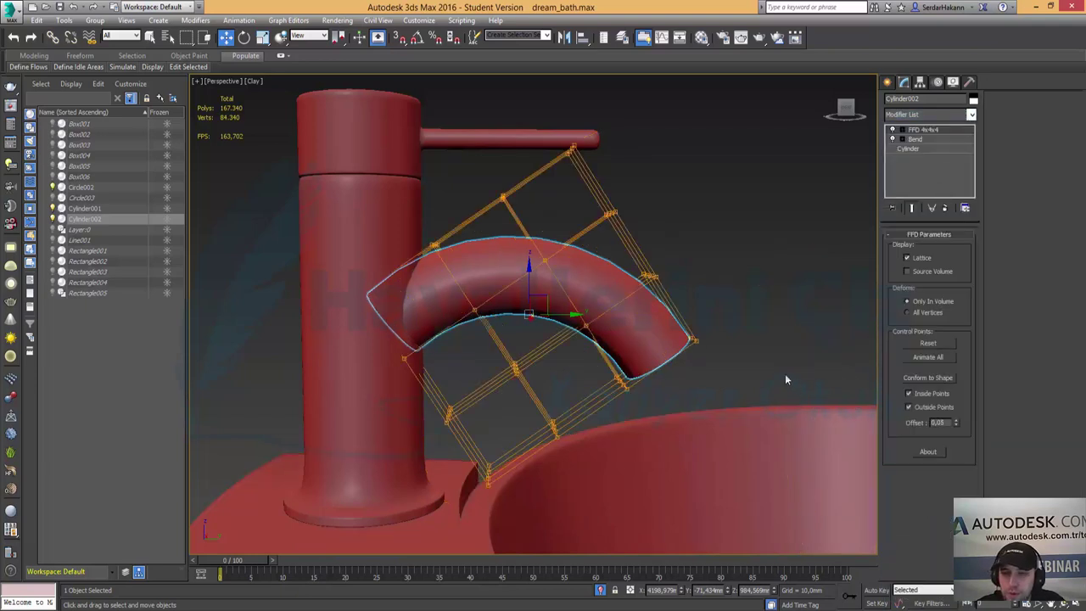
left_click(893, 130)
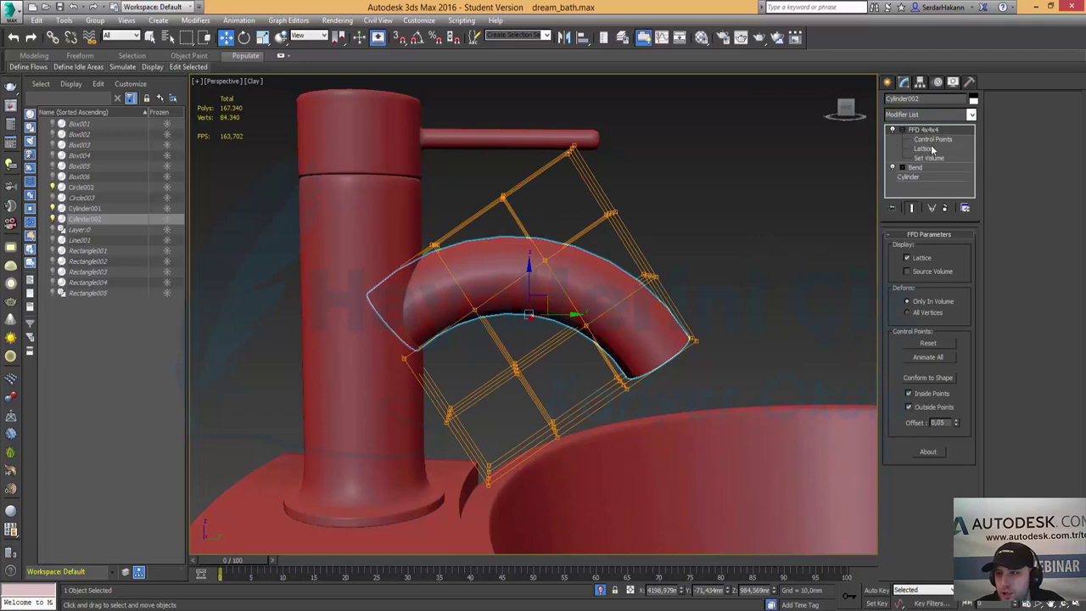
left_click(932, 139)
key("e")
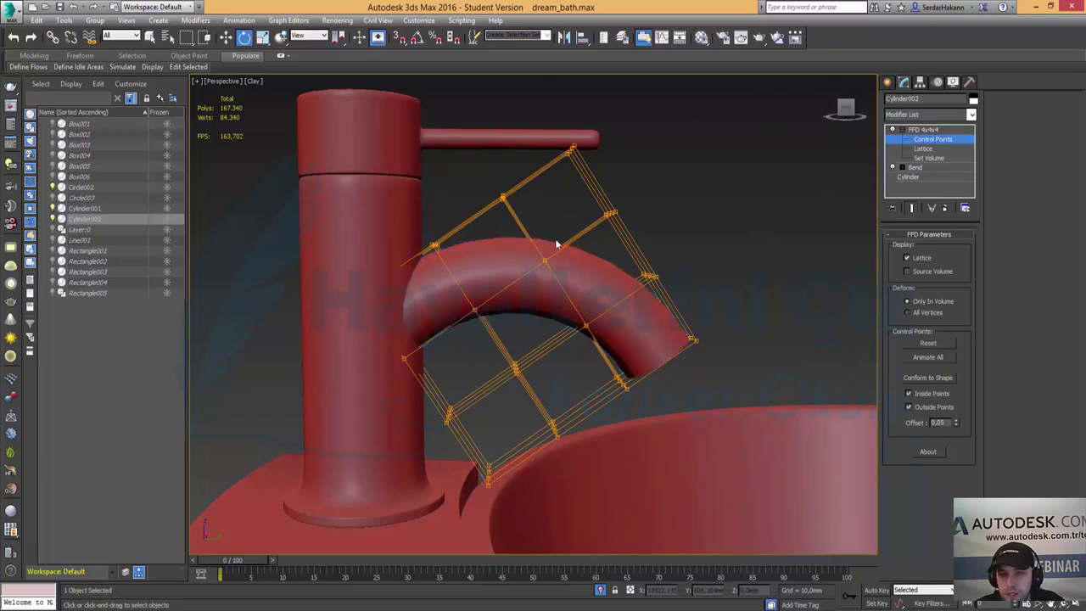
Rotate the FFD lattice at the Lattice level to line it up with the axes.
left_click(928, 159)
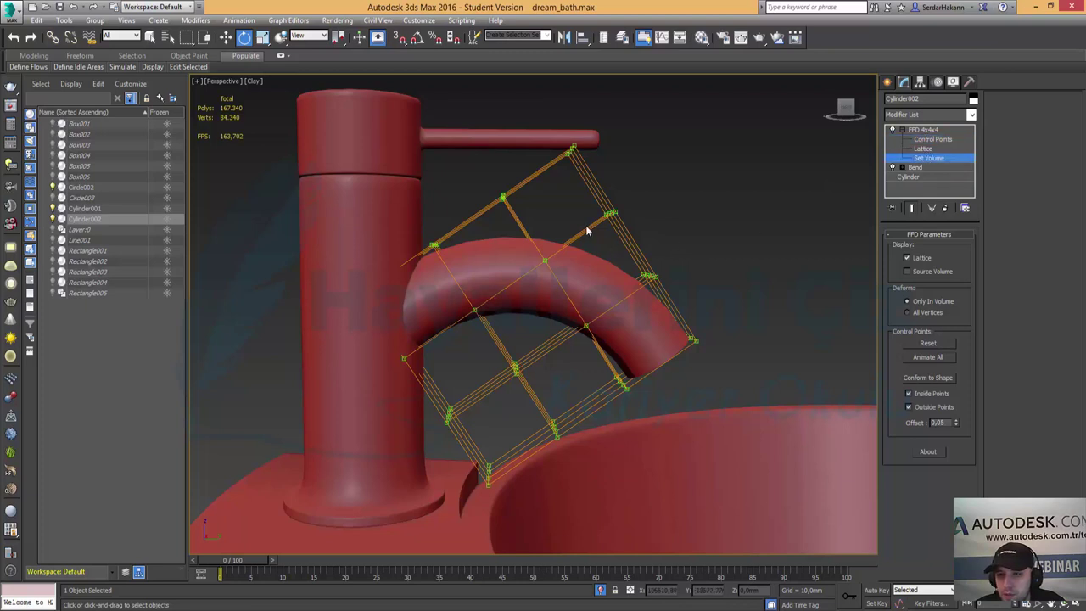
left_click(924, 149)
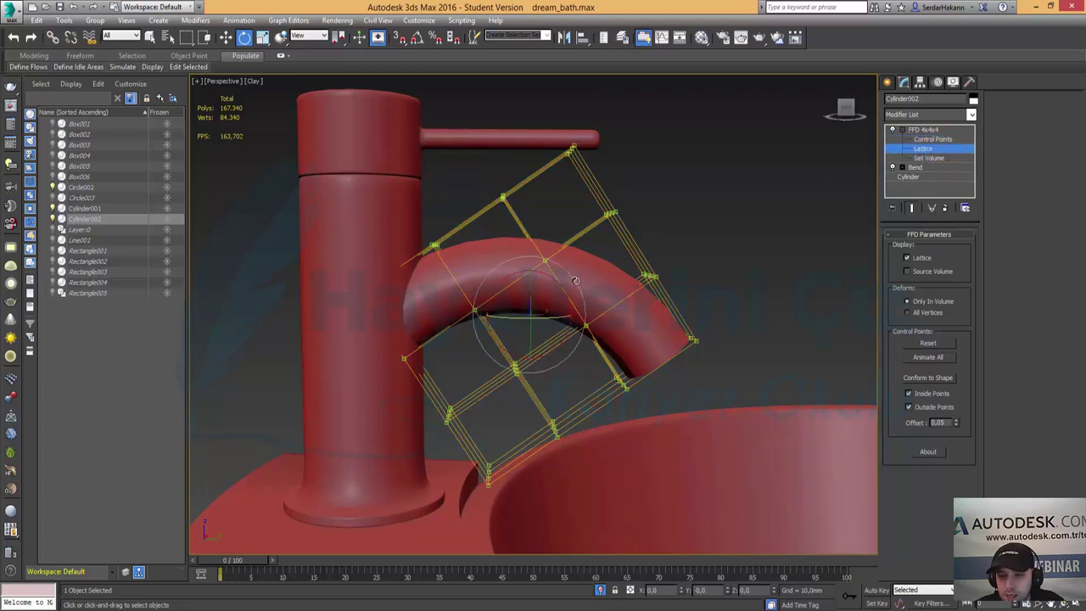
left_click_drag(575, 281, 588, 286)
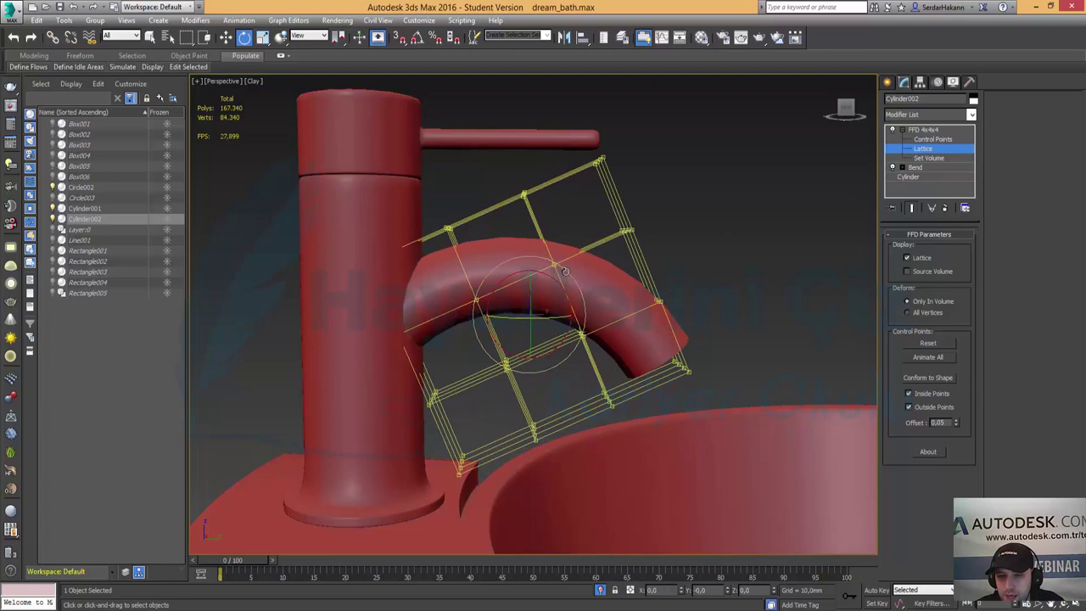
left_click_drag(564, 270, 583, 294)
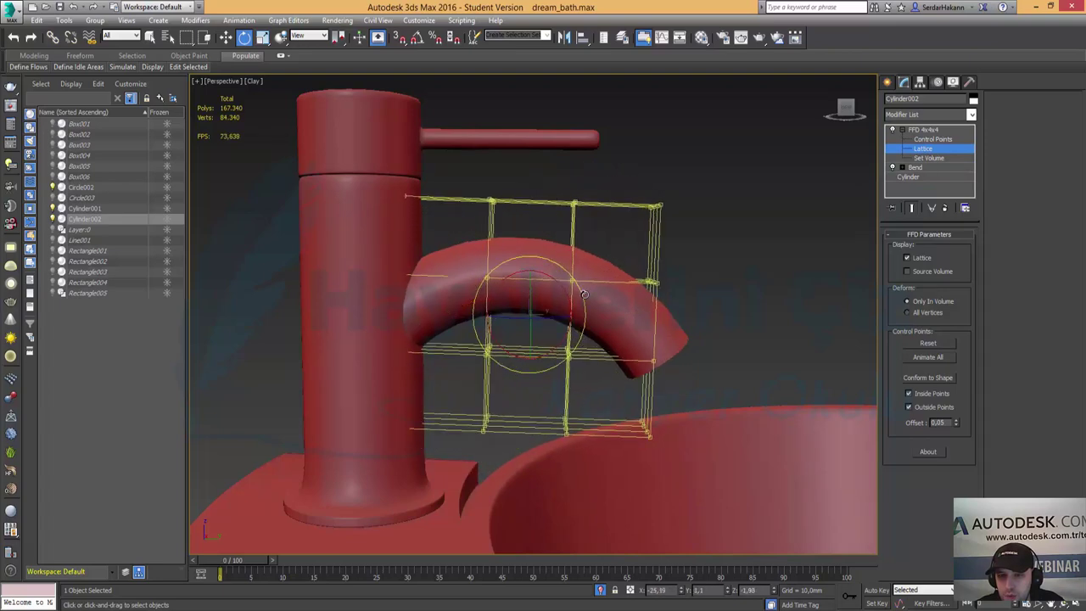
key("ctrl+z")
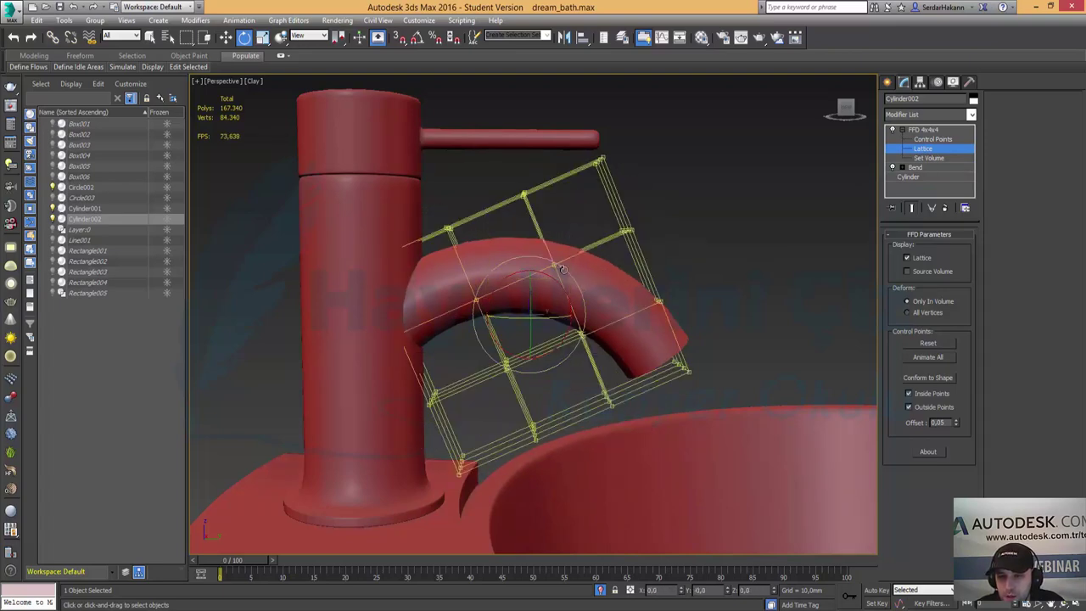
left_click_drag(562, 268, 545, 312)
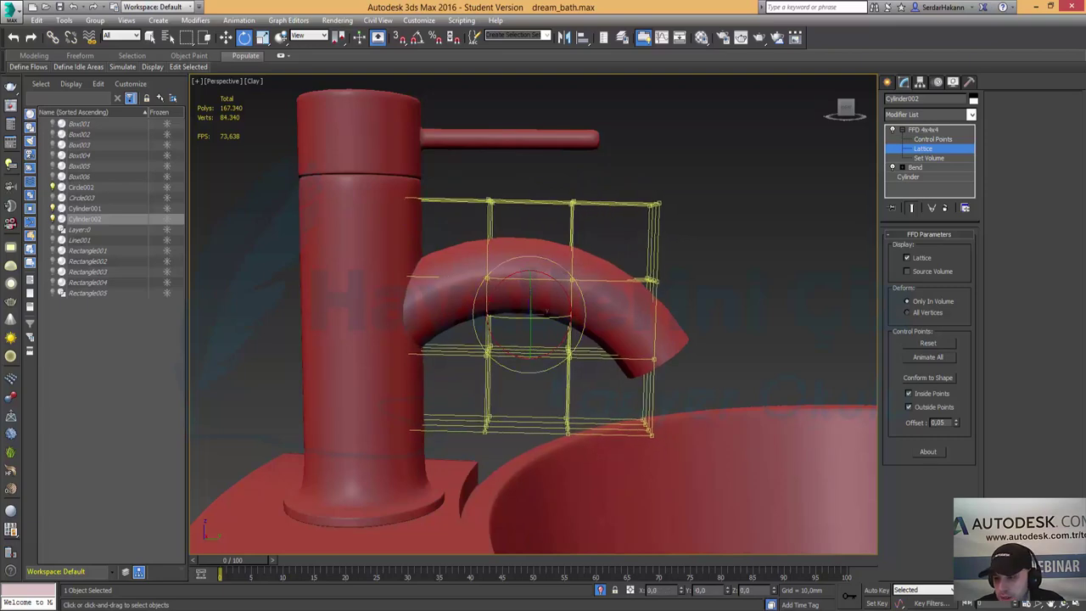
Maximize the side view and rotate the lattice slightly clockwise.
key("alt+w")
left_click(343, 441)
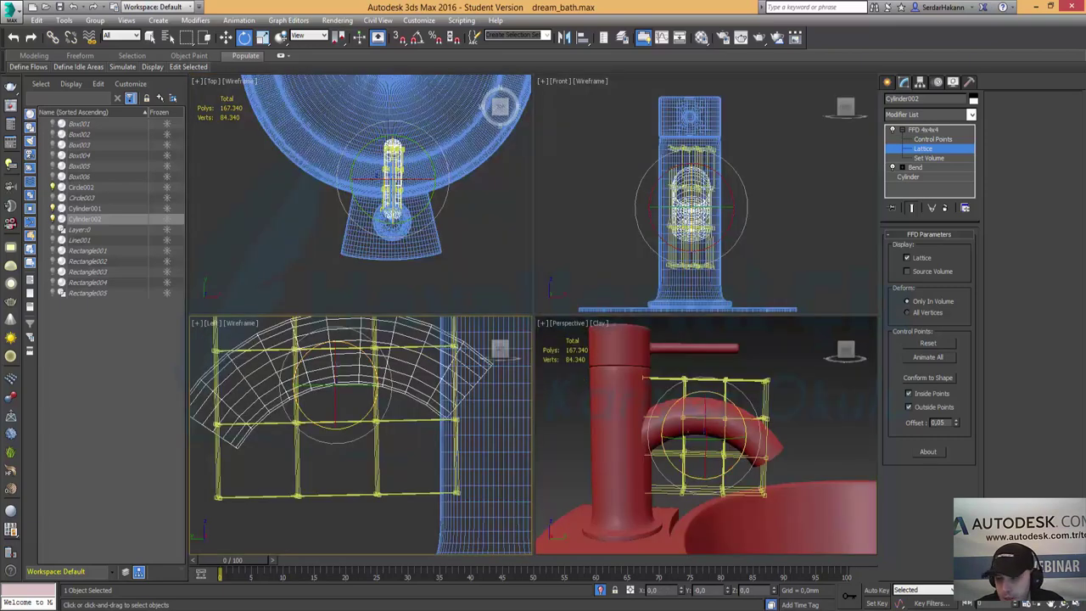
left_click(1075, 602)
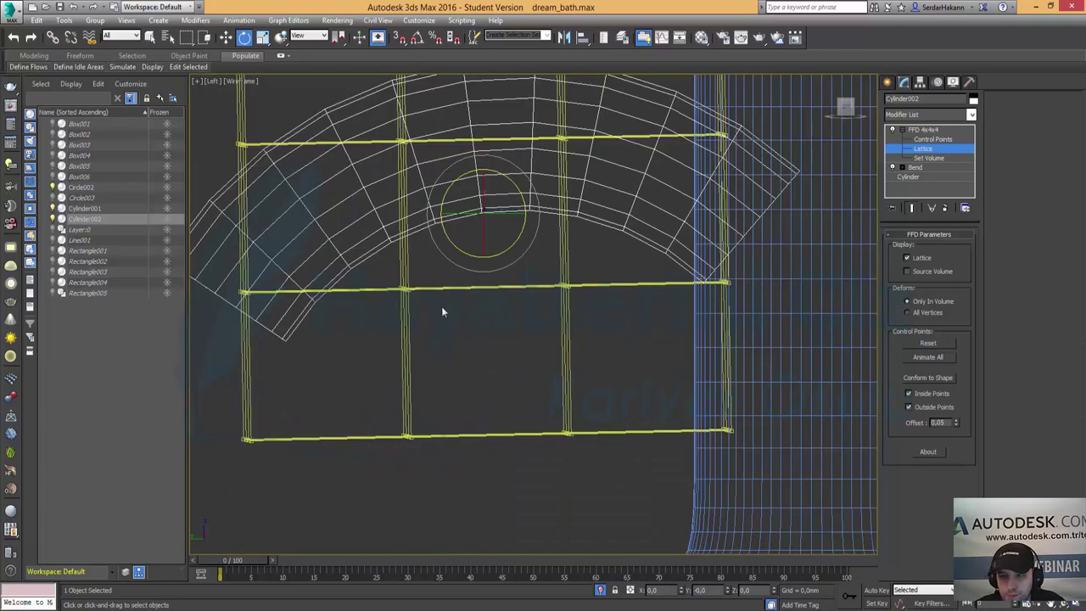
scroll(441, 311, "down", 1)
scroll(490, 370, "down", 3)
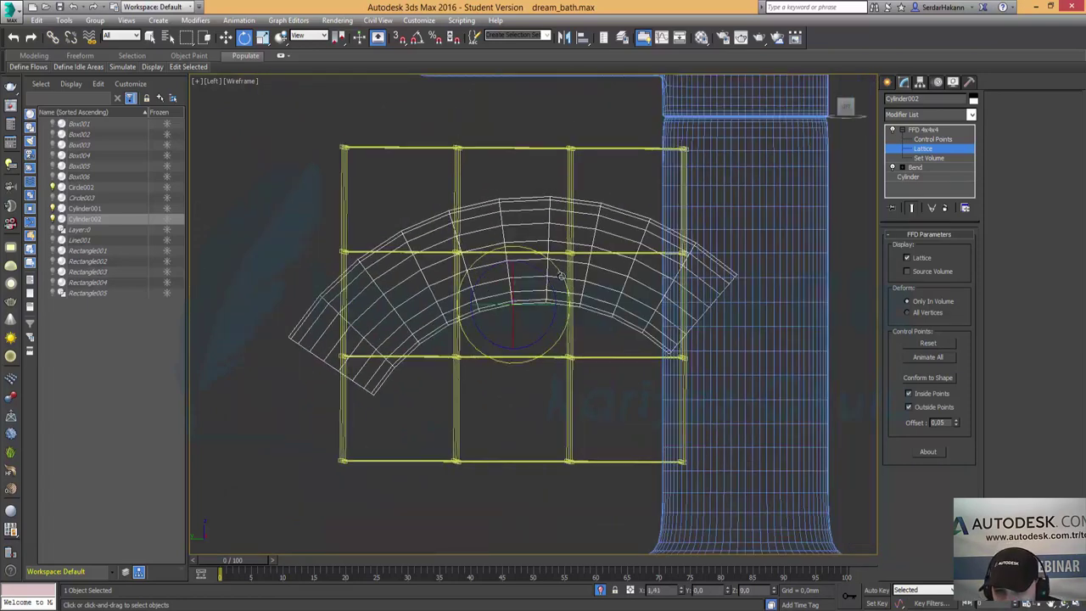
left_click_drag(560, 274, 560, 274)
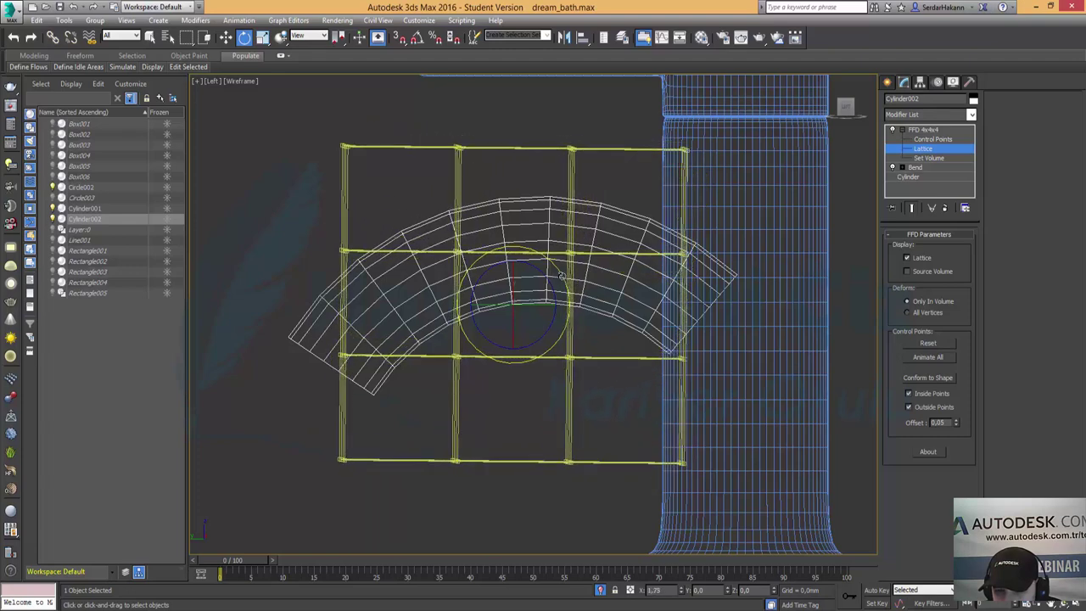
Select the lattice's left control points and try pushing them left, undoing the move.
left_click(933, 140)
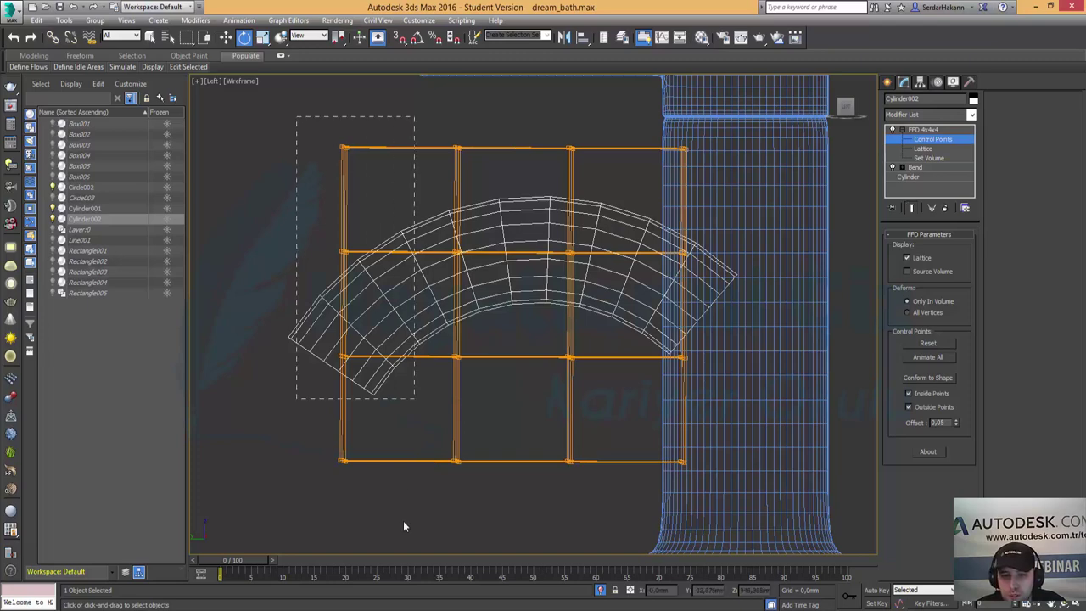
scroll(386, 362, "down", 5)
key("w")
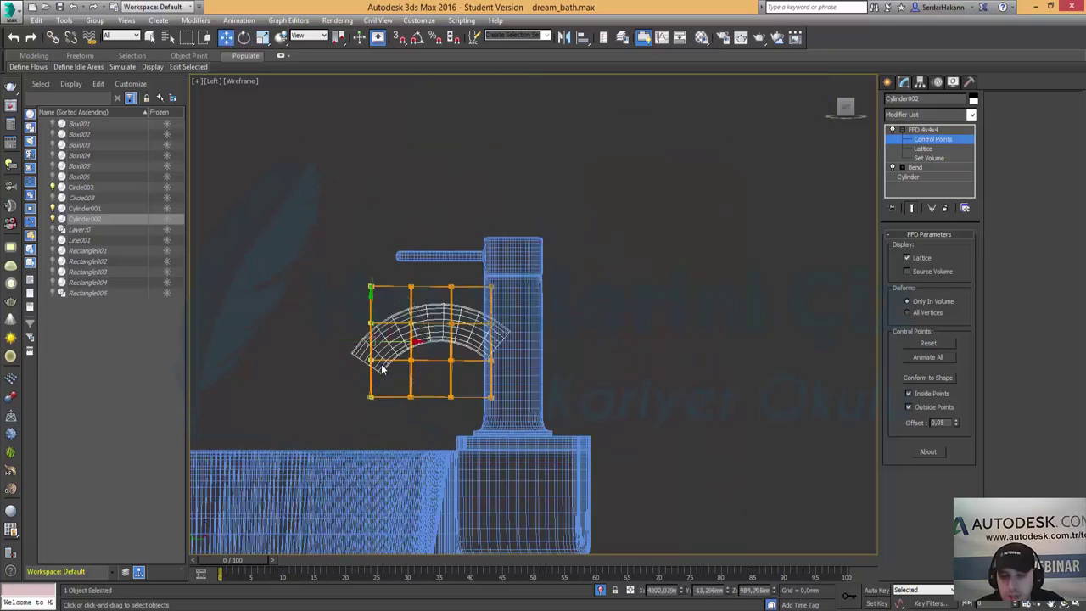
middle_click_drag(384, 365, 599, 385)
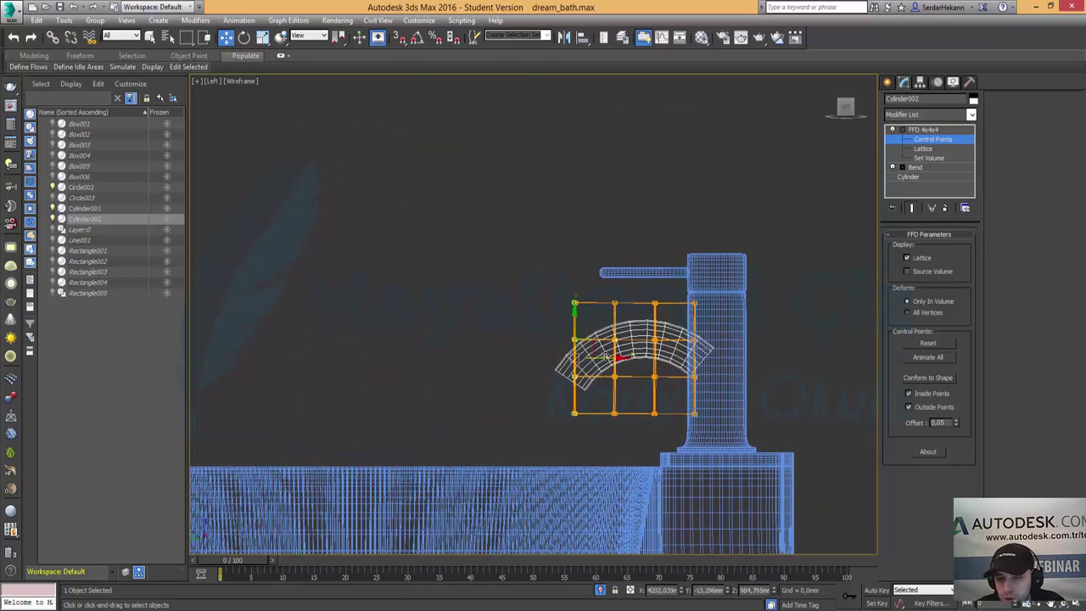
left_click_drag(575, 339, 512, 304)
left_click_drag(593, 415, 650, 439)
left_click_drag(633, 359, 620, 370)
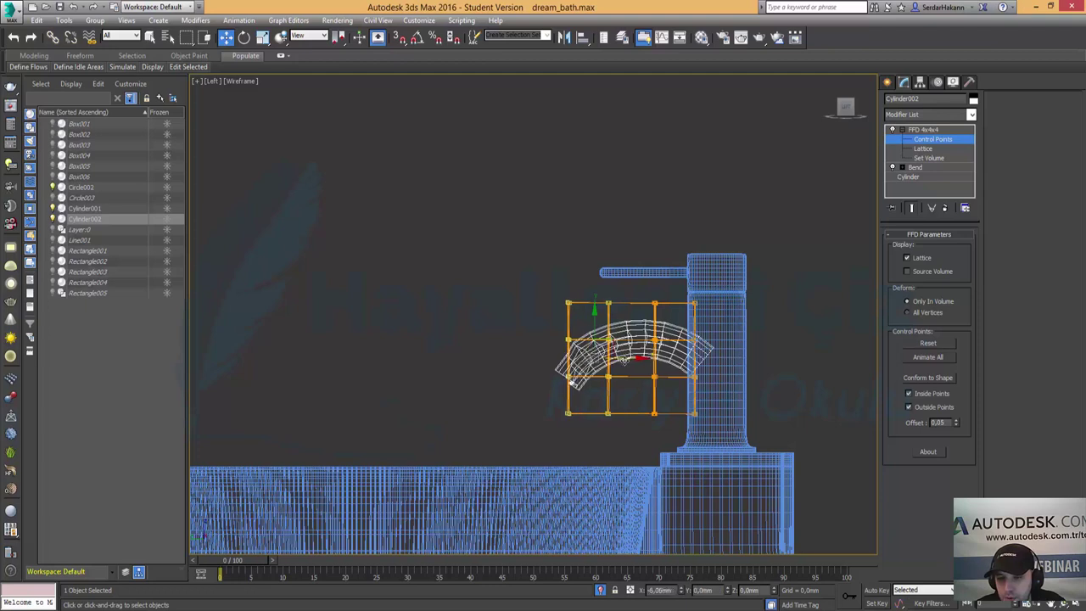
key("ctrl+z")
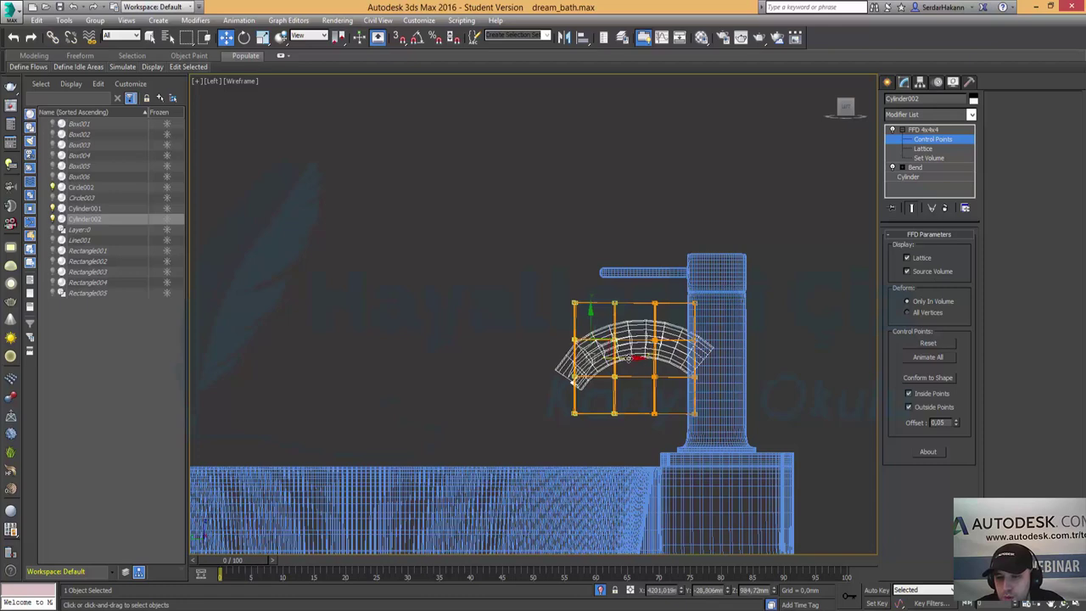
Exit control-point editing and restore four viewports with Perspective active.
left_click(939, 140)
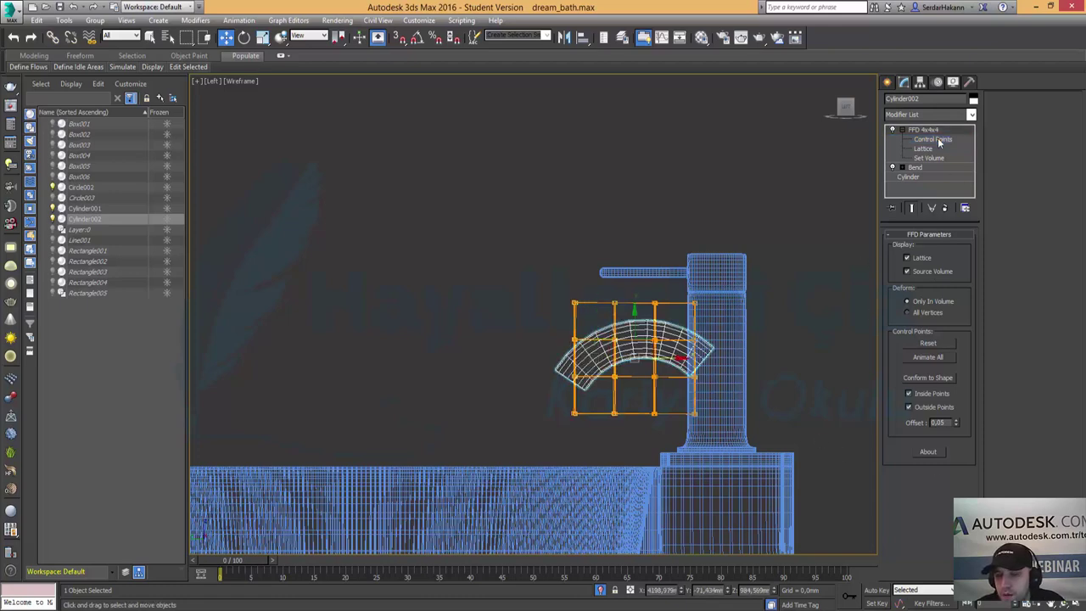
key("alt+w")
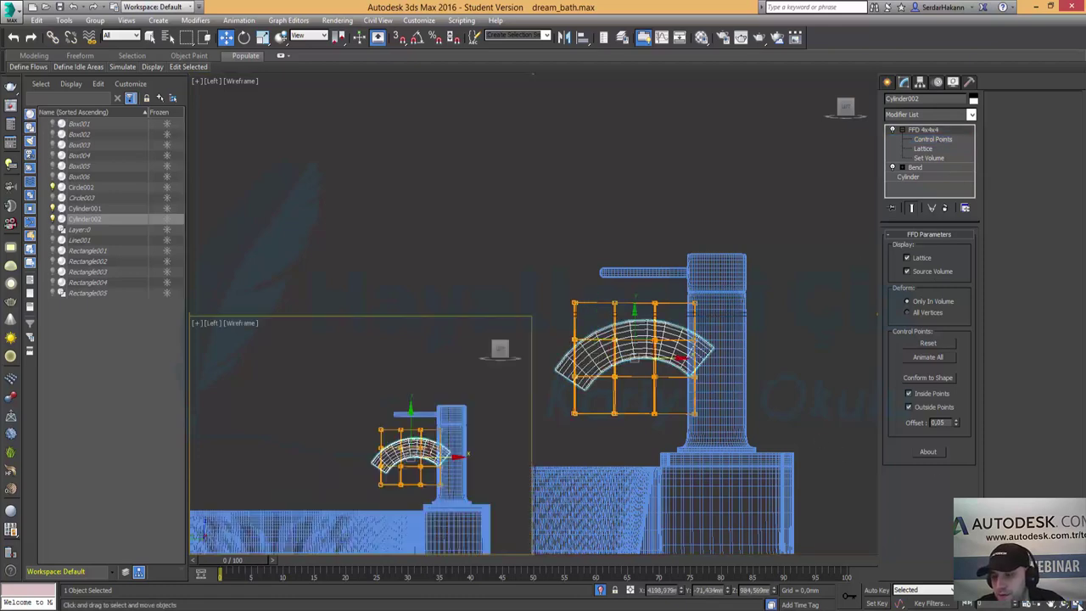
left_click(741, 418)
Delete the spout's FFD 4x4x4 modifier and add an FFD(cyl) modifier in its place.
middle_click_drag(740, 419, 662, 420, "alt")
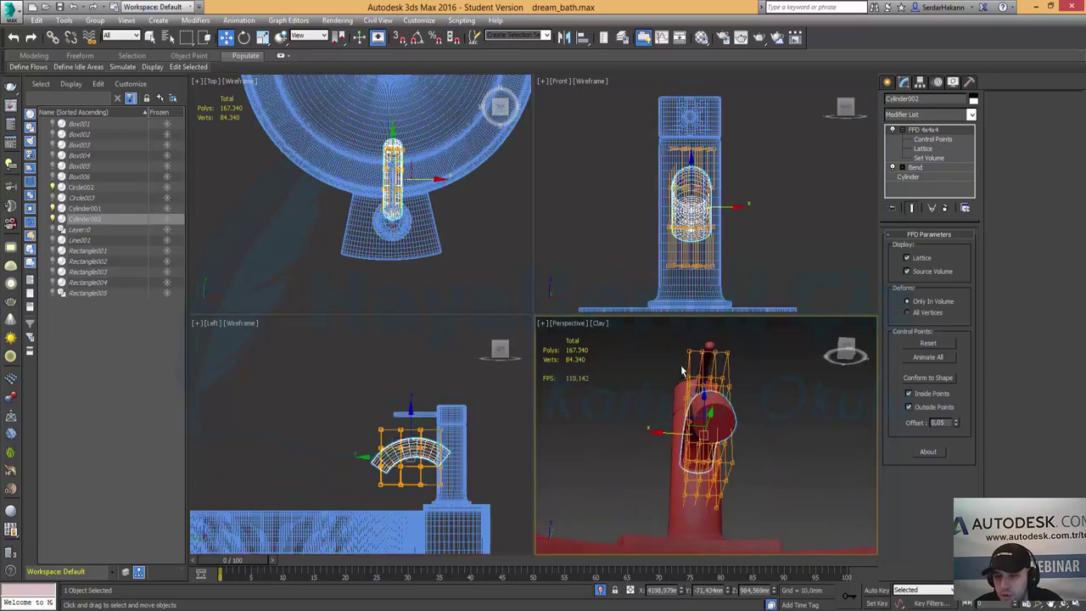
left_click(946, 207)
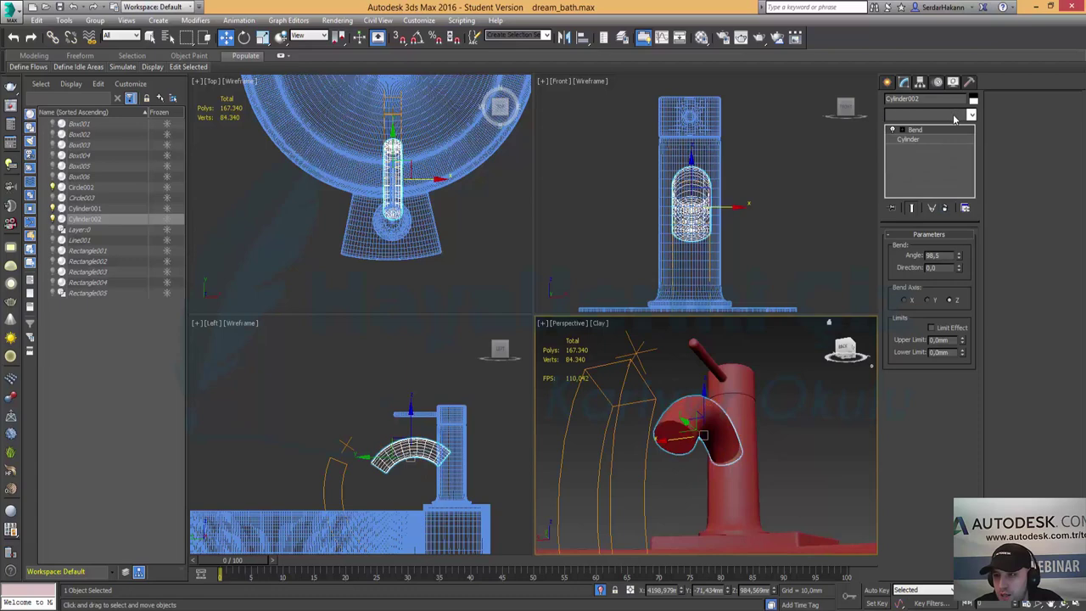
left_click(954, 119)
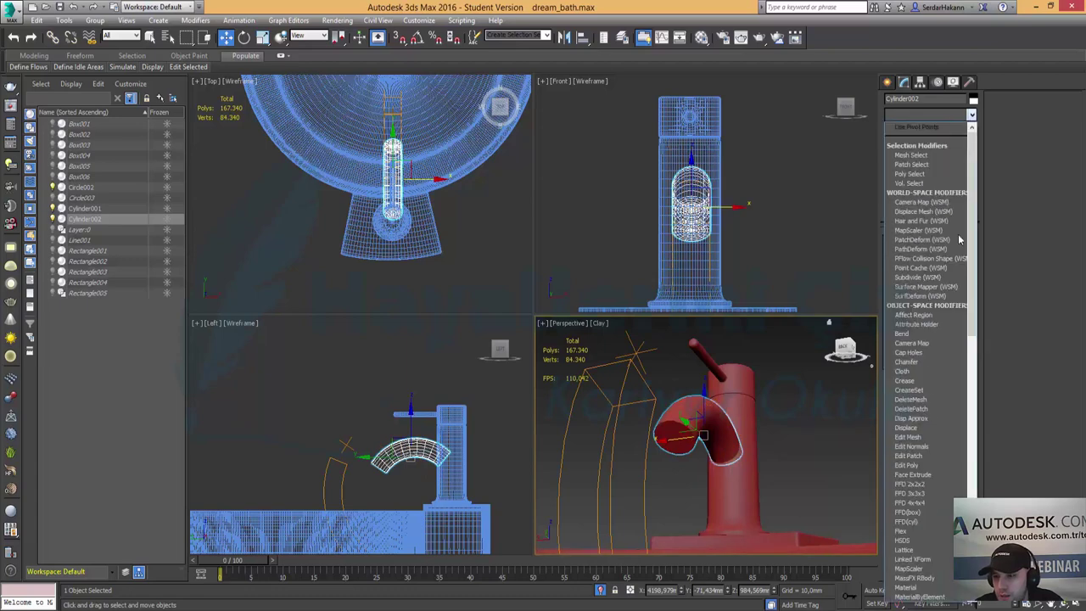
left_click(929, 525)
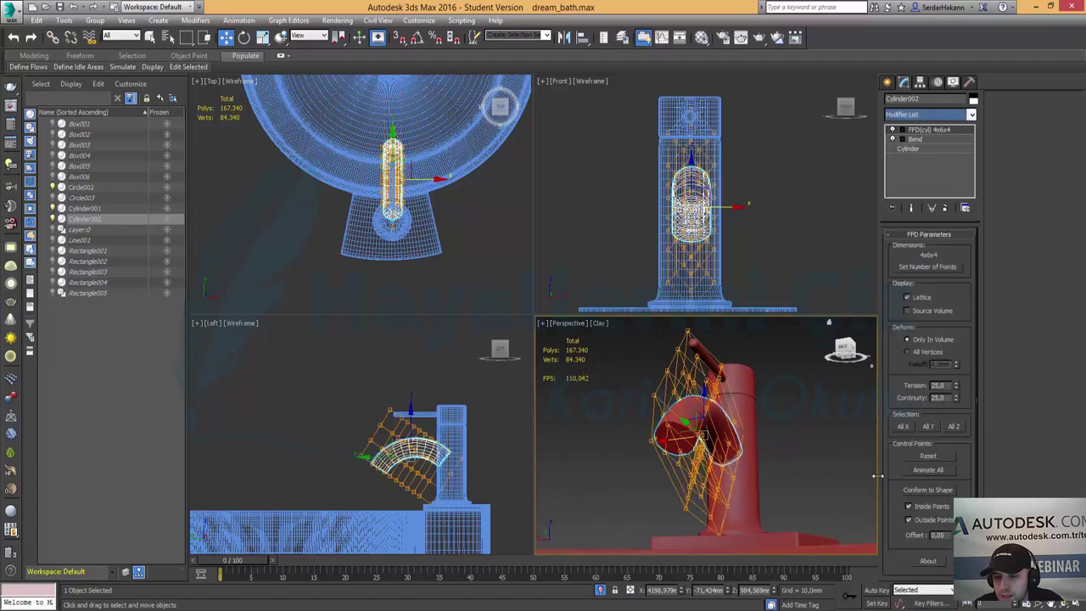
Rotate the FFD(cyl) lattice upright around the spout in the Left view.
left_click(427, 430)
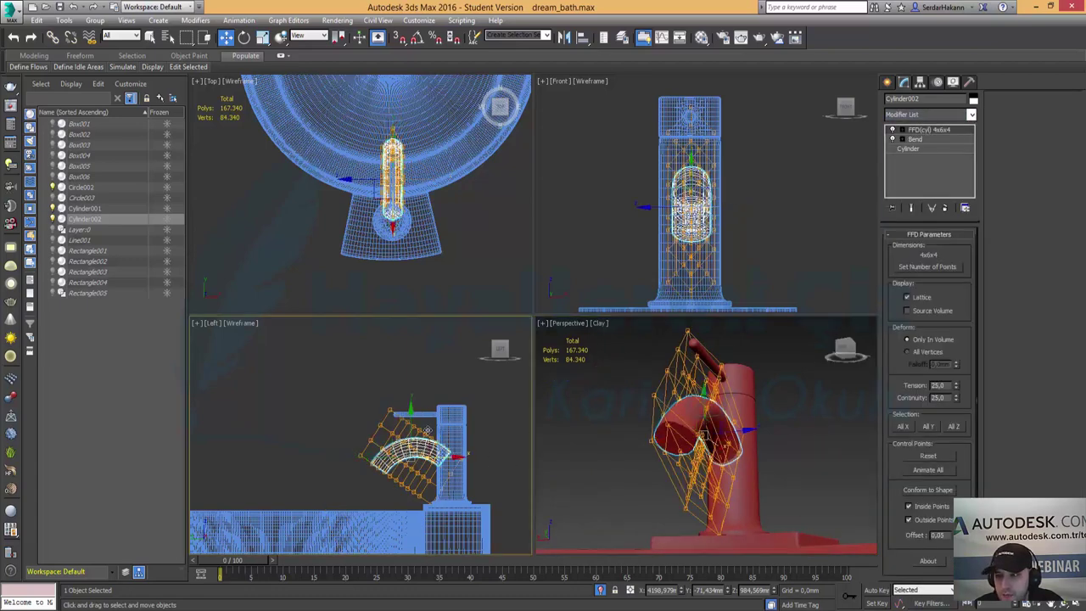
left_click(902, 131)
key("2")
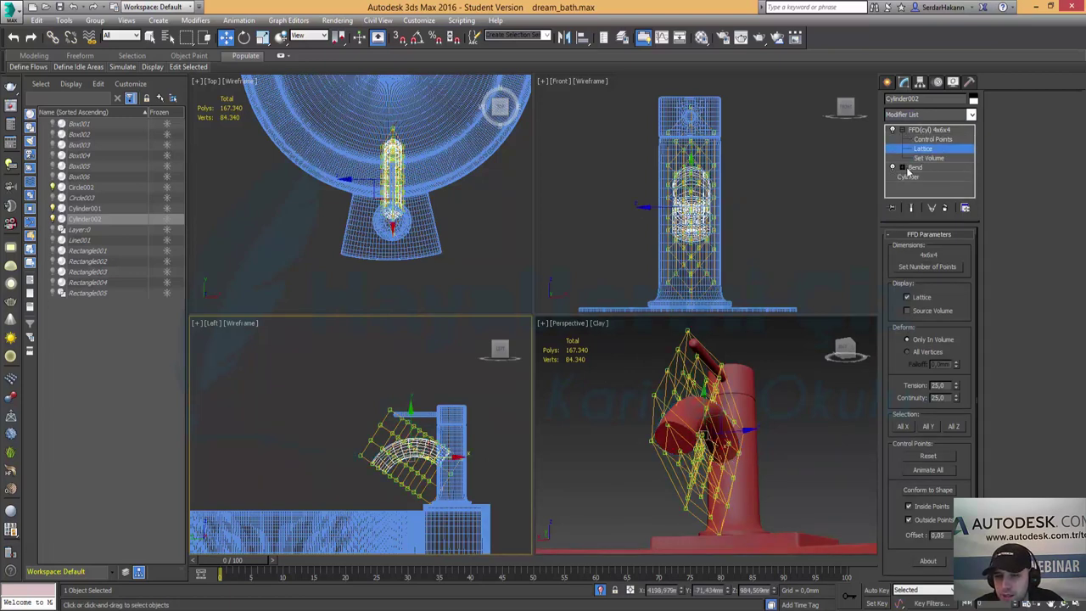
left_click(243, 38)
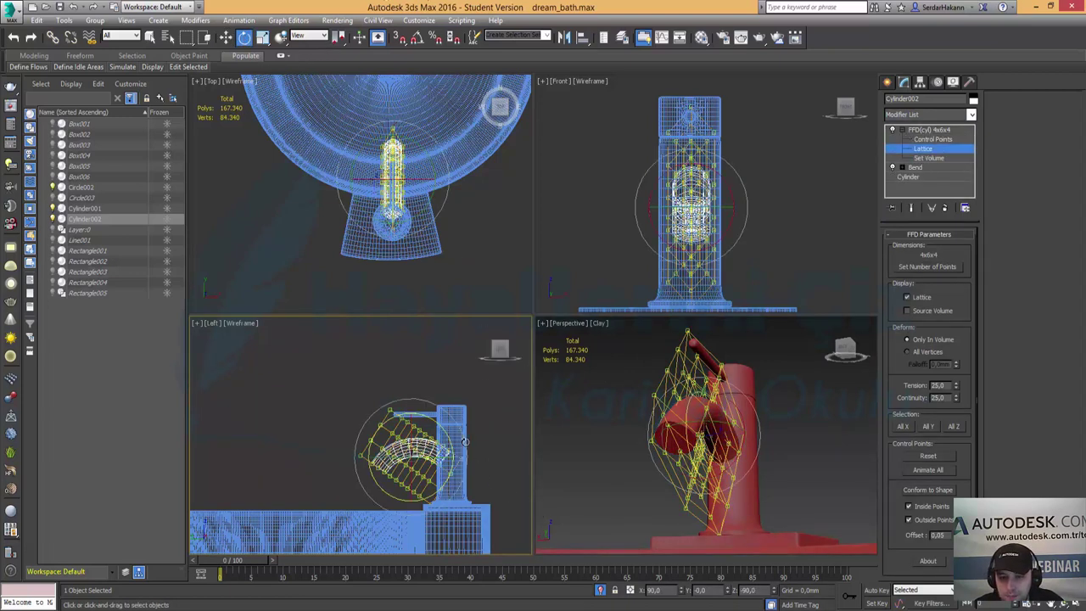
left_click_drag(462, 435, 369, 413)
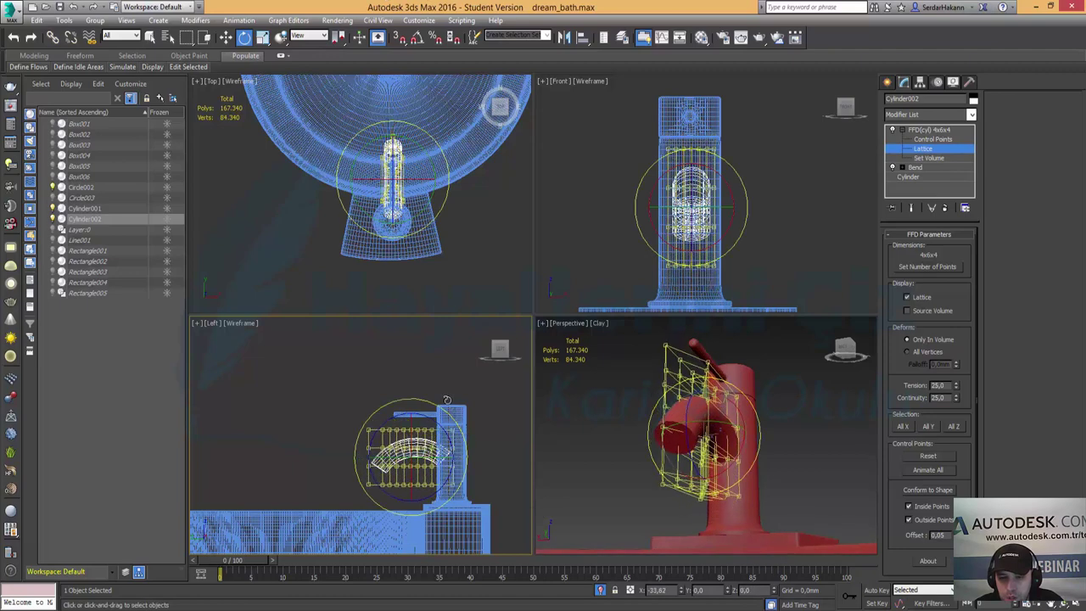
Select a group of FFD(cyl) control points in the Left view and try sliding them left.
left_click(915, 139)
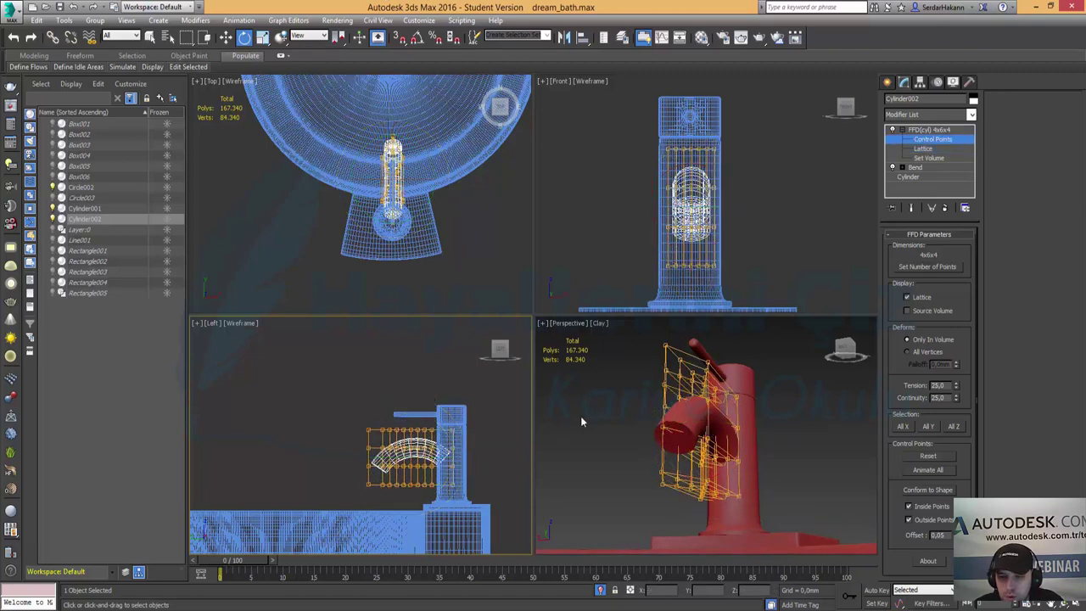
left_click_drag(327, 397, 403, 498)
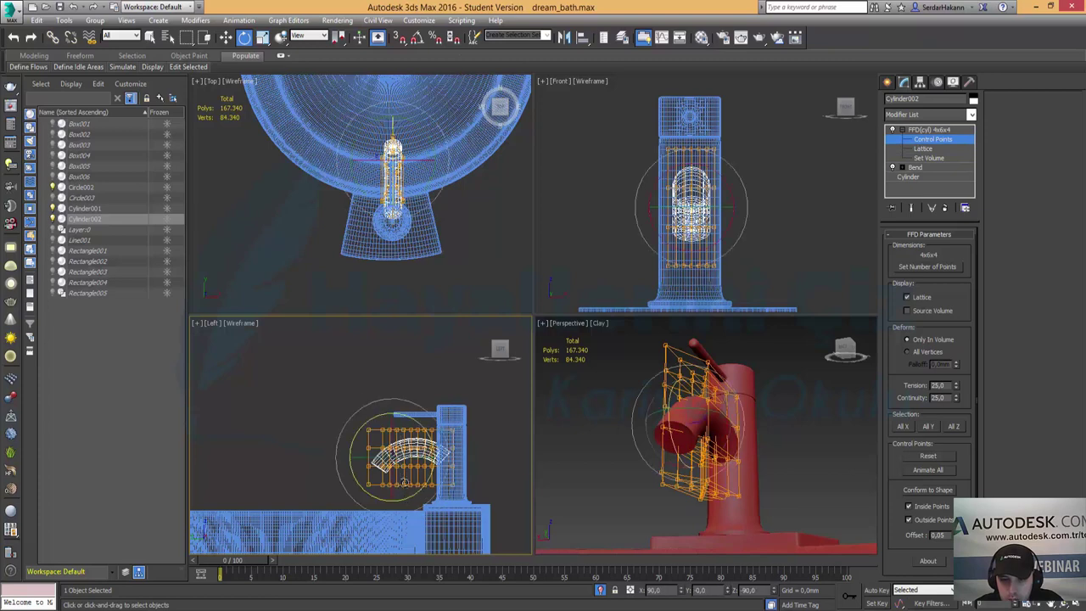
key("w")
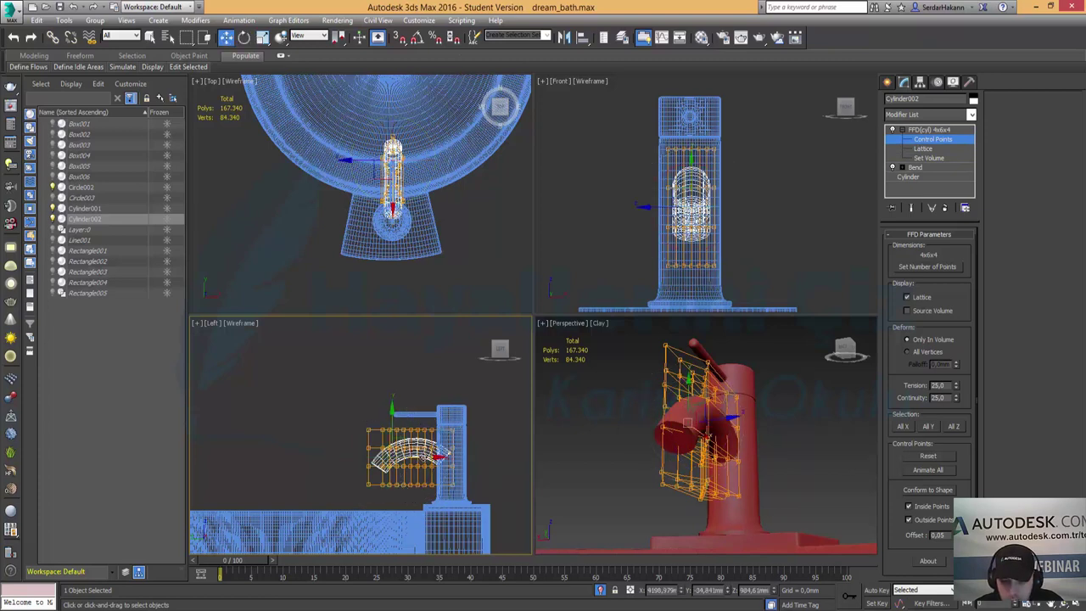
left_click_drag(398, 458, 388, 458)
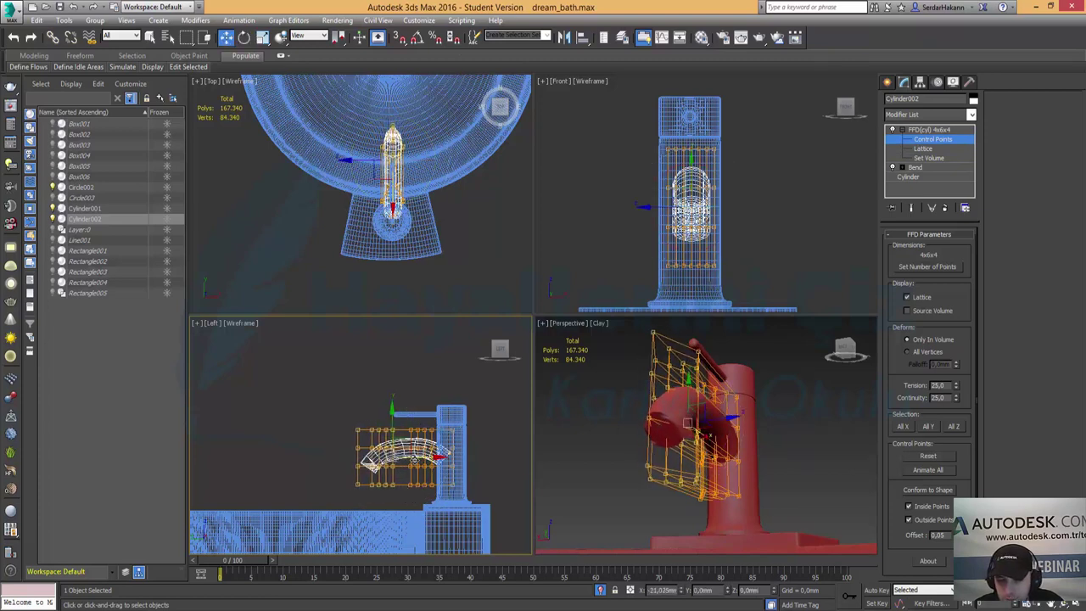
right_click(412, 465)
Nudge other lattice points up in the maximized Top view, then delete the FFD(cyl) modifier.
right_click(430, 231)
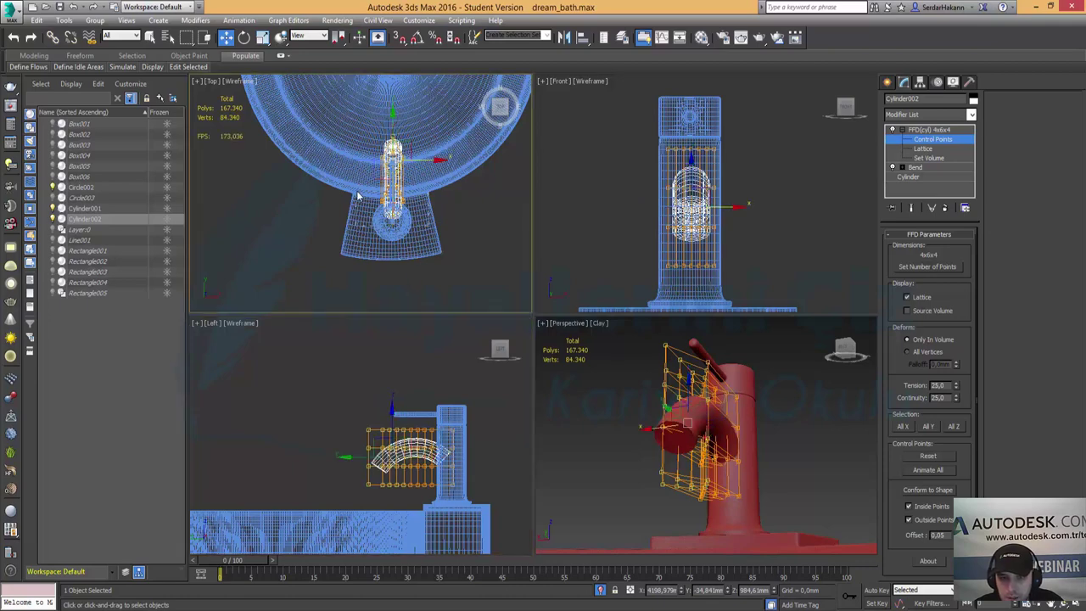
left_click_drag(462, 266, 462, 266)
scroll(420, 199, "up", 2)
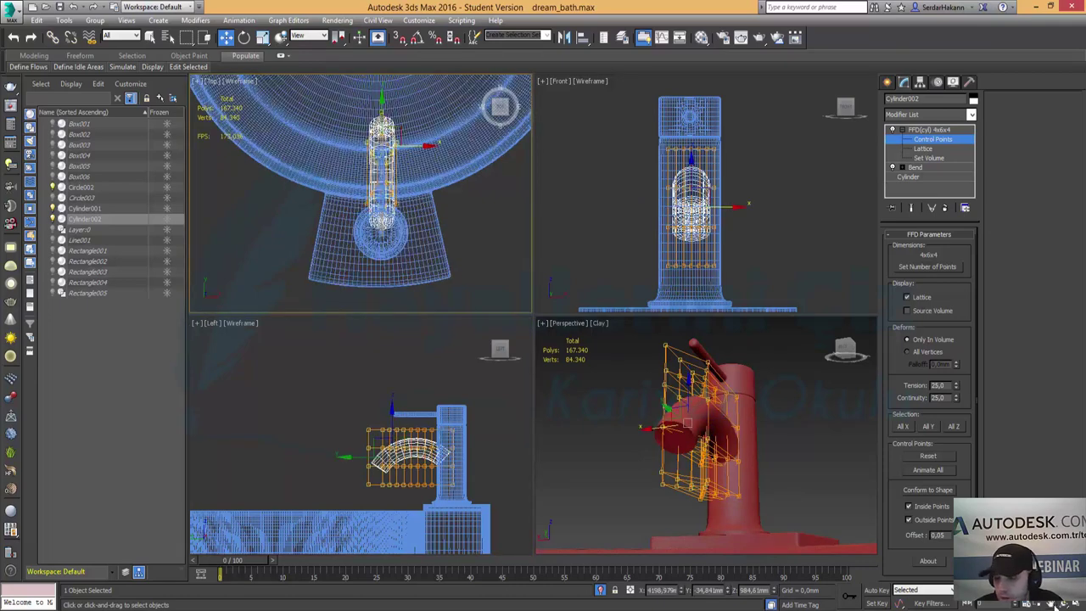
key("alt+w")
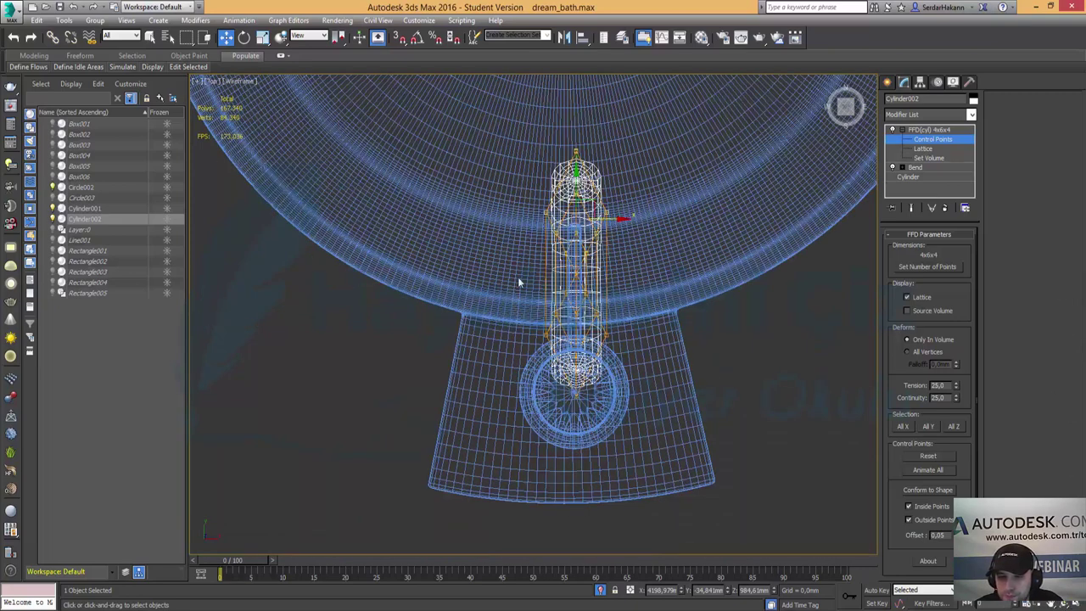
left_click_drag(503, 212, 687, 426)
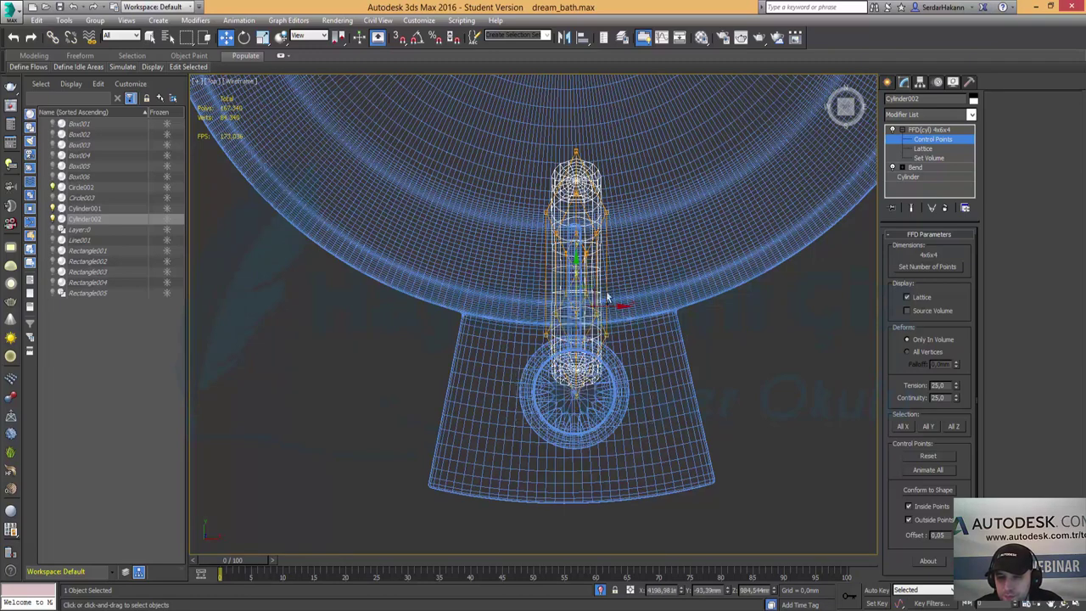
left_click_drag(576, 255, 576, 252)
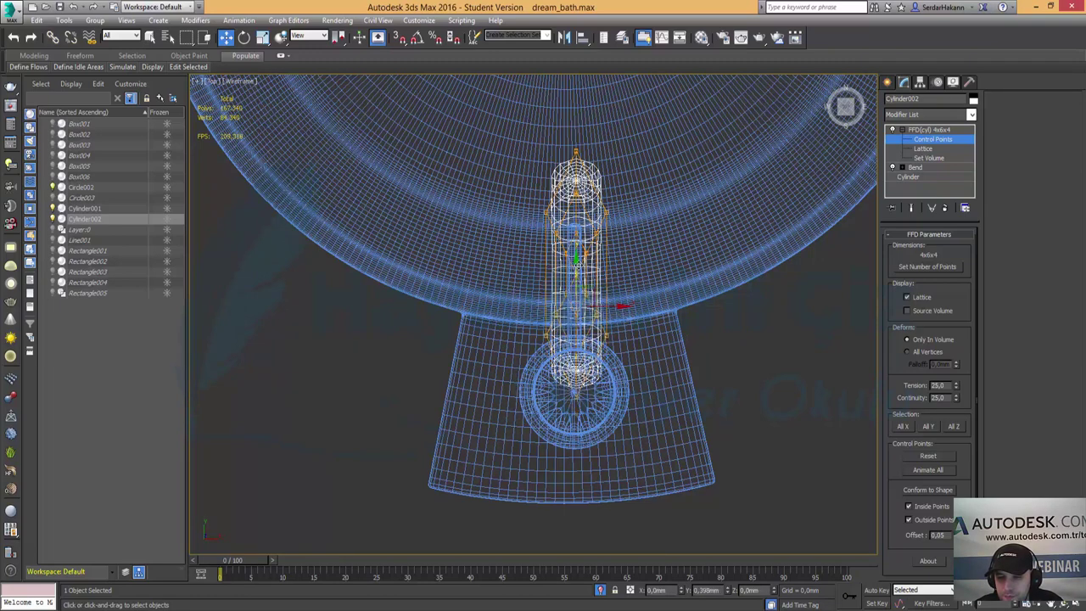
left_click(944, 209)
Convert the bent spout to an Editable Poly in the maximized Left view.
key("alt+w")
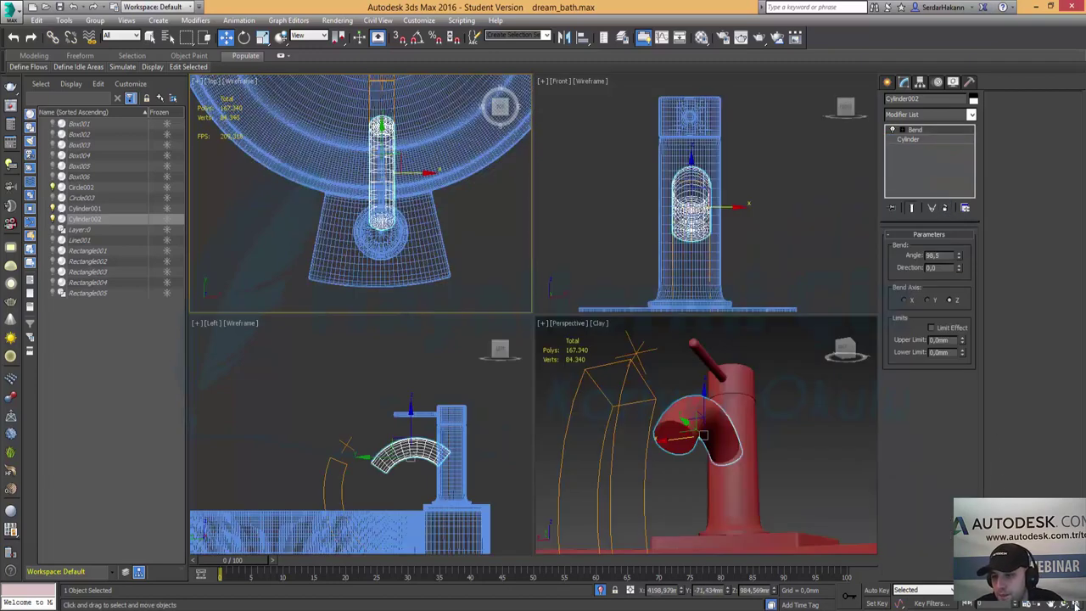
left_click(703, 436)
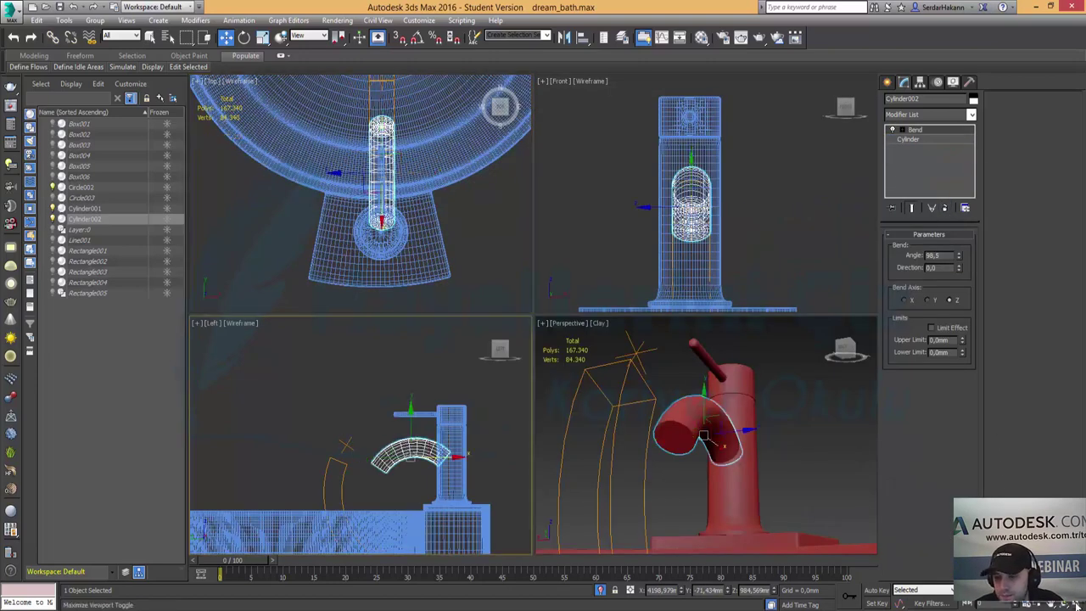
left_click(407, 458)
key("alt+w")
right_click(672, 359)
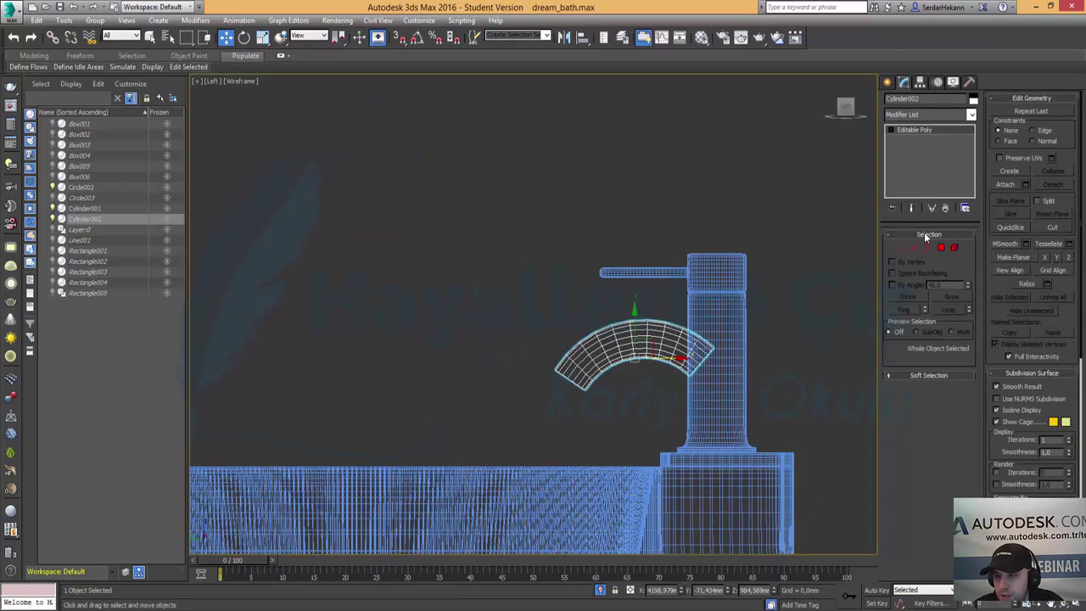
Pull the spout's outer-end vertices further left to lengthen the tip.
left_click(900, 248)
left_click_drag(506, 283, 552, 321)
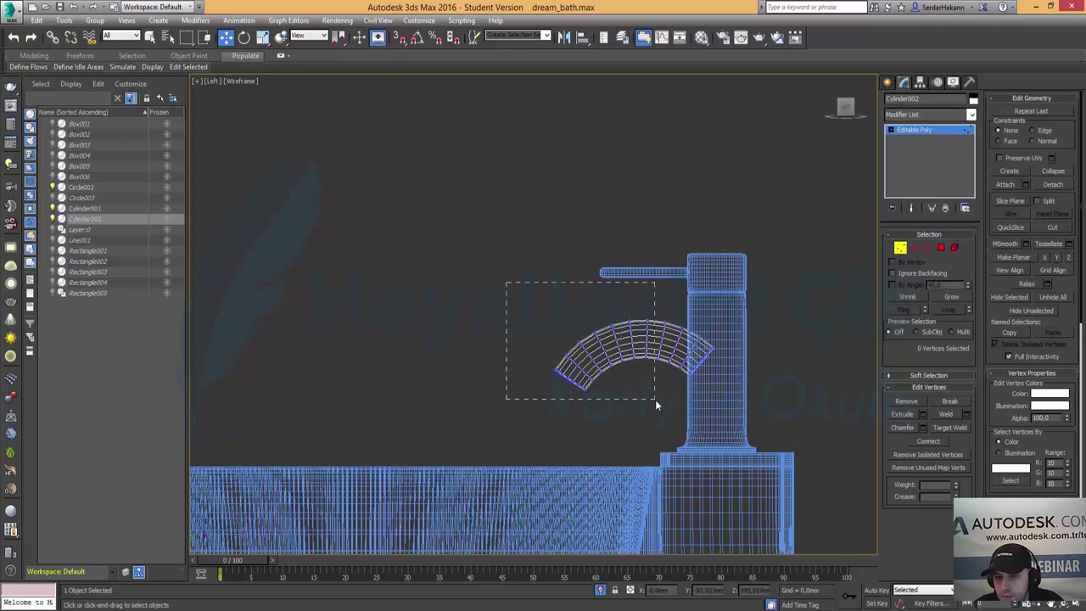
left_click_drag(637, 405, 639, 403)
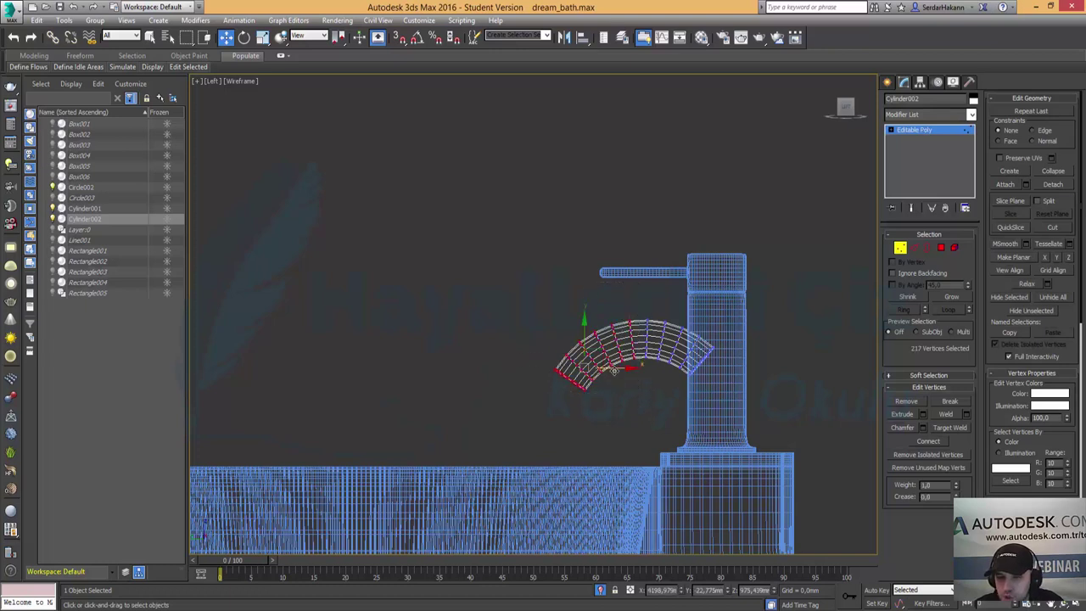
left_click_drag(613, 368, 585, 381)
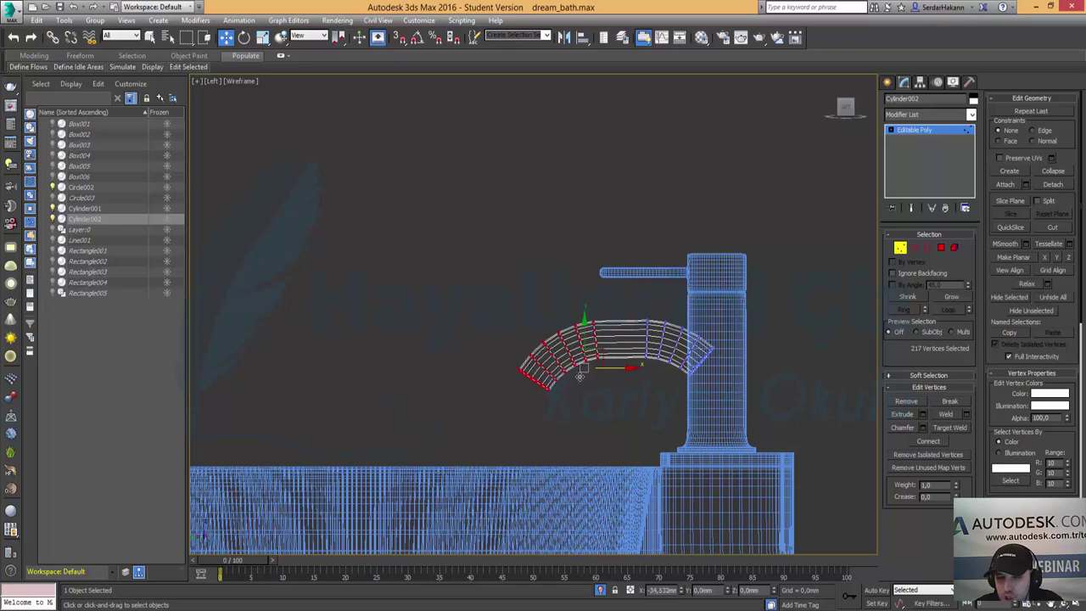
left_click(899, 247)
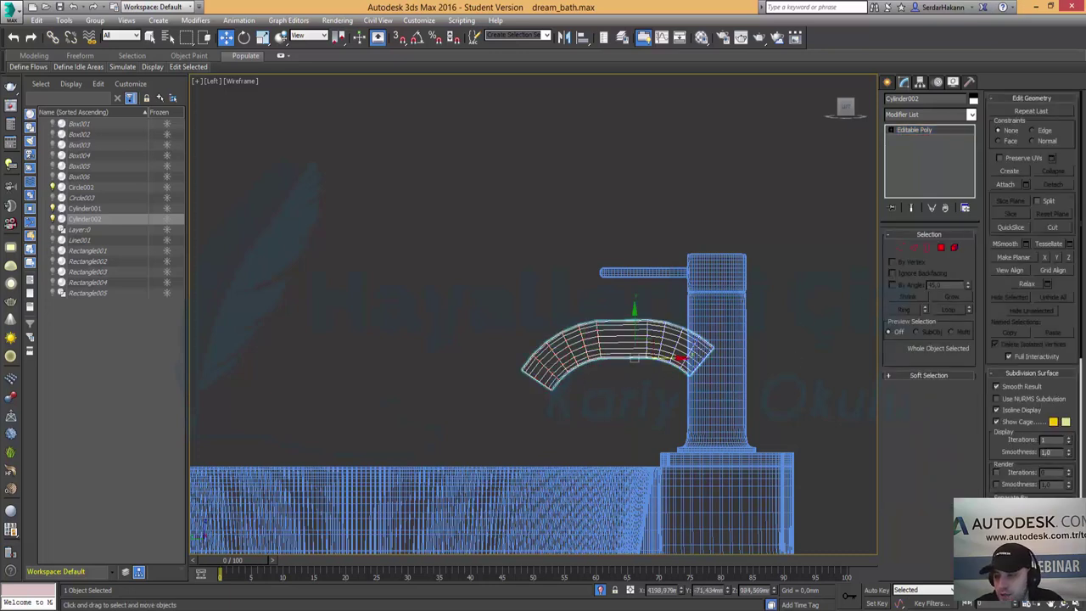
key("alt+w")
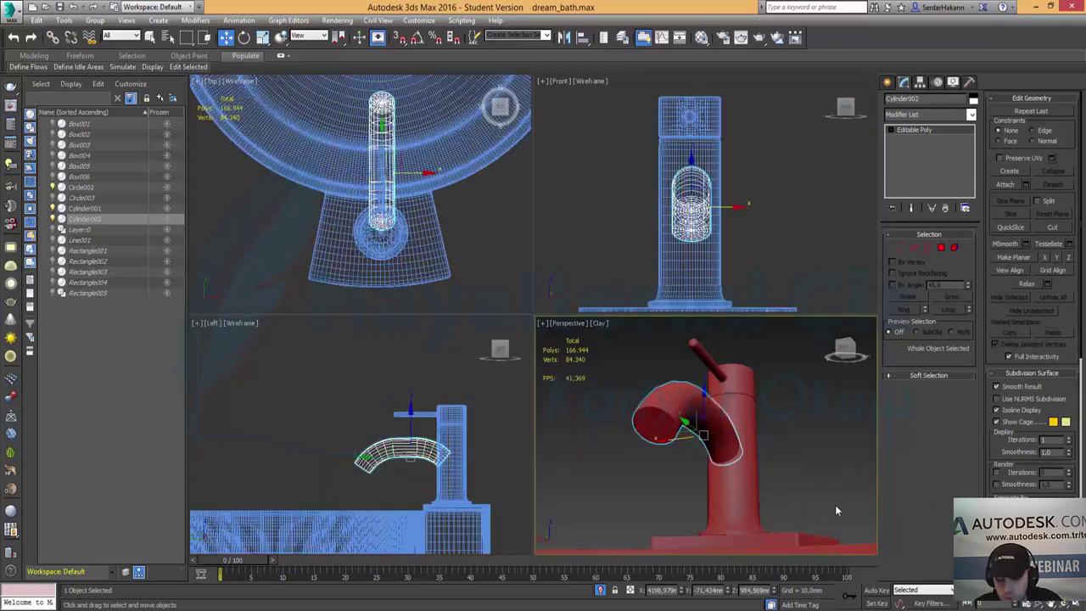
Turn on Edged Faces and frame the spout's end cap in a maximized Perspective view.
key("F4")
key("alt+w")
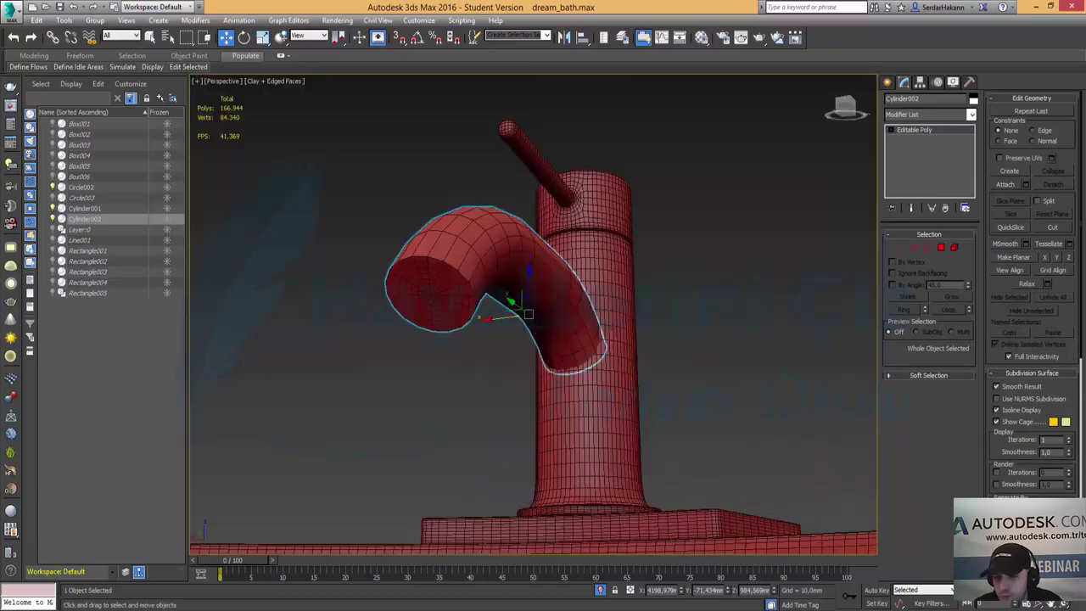
middle_click_drag(521, 256, 503, 312)
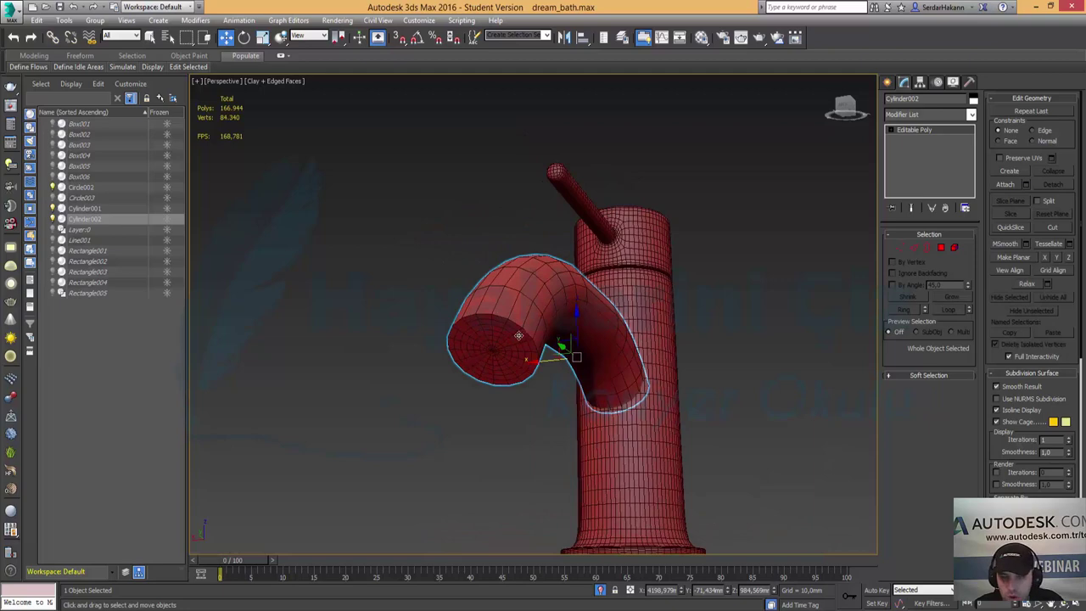
scroll(518, 335, "up", 2)
scroll(516, 339, "up", 2)
scroll(512, 364, "up", 2)
scroll(516, 352, "up", 2)
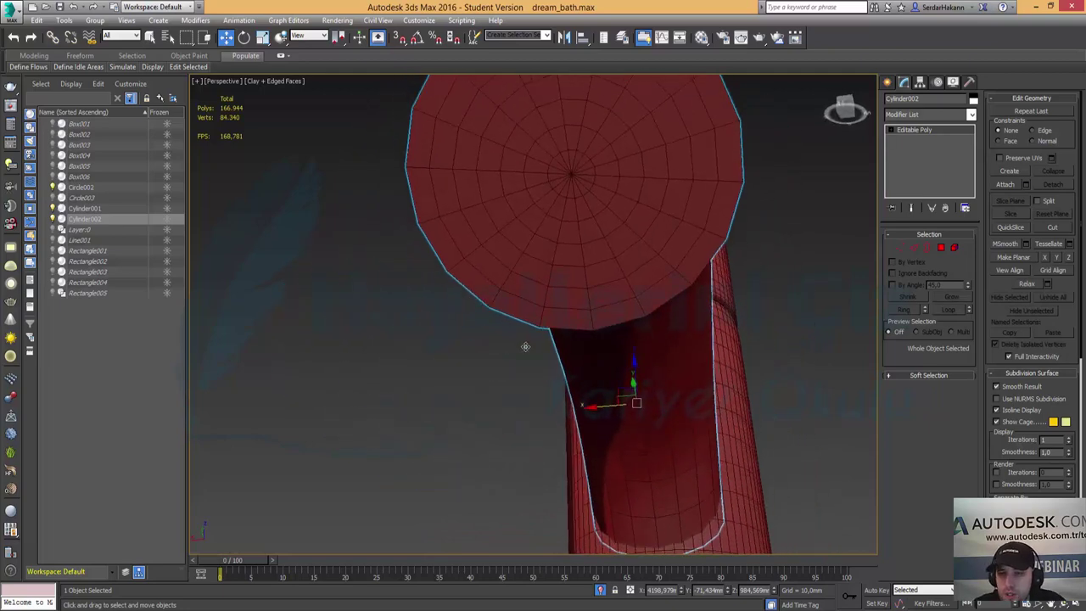
middle_click_drag(611, 226, 603, 300, "alt")
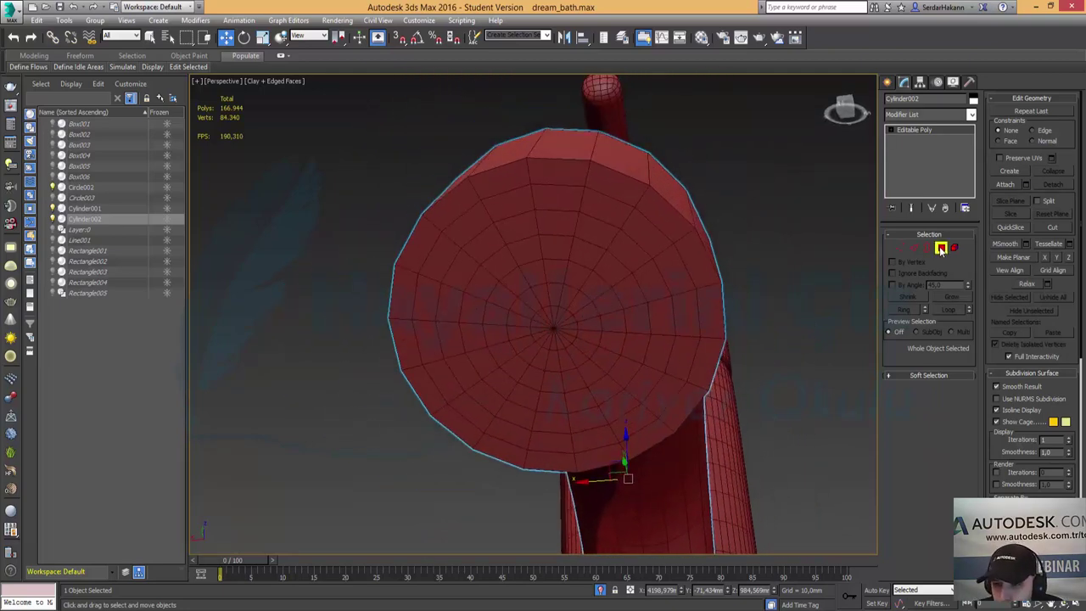
Select the end cap's centre face and grow the selection across the whole cap.
left_click(940, 247)
left_click(567, 337)
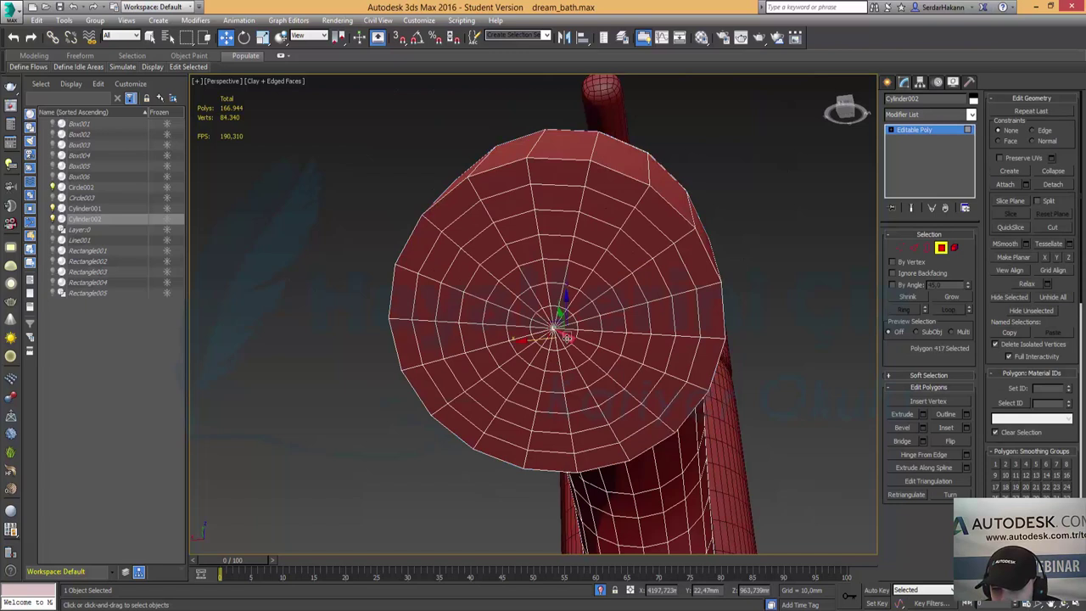
left_click(915, 298)
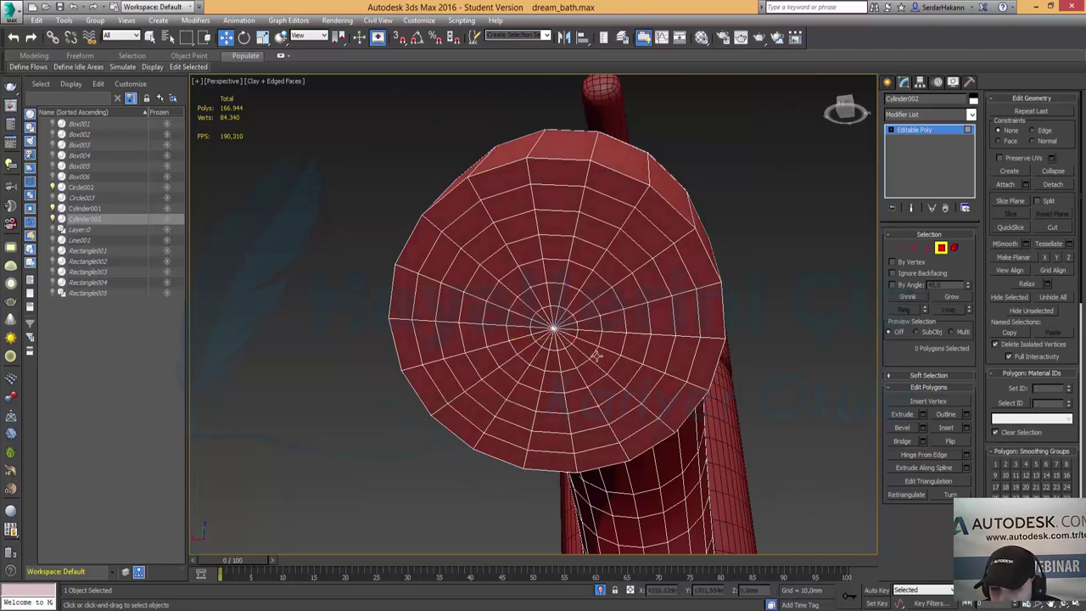
key("ctrl+z")
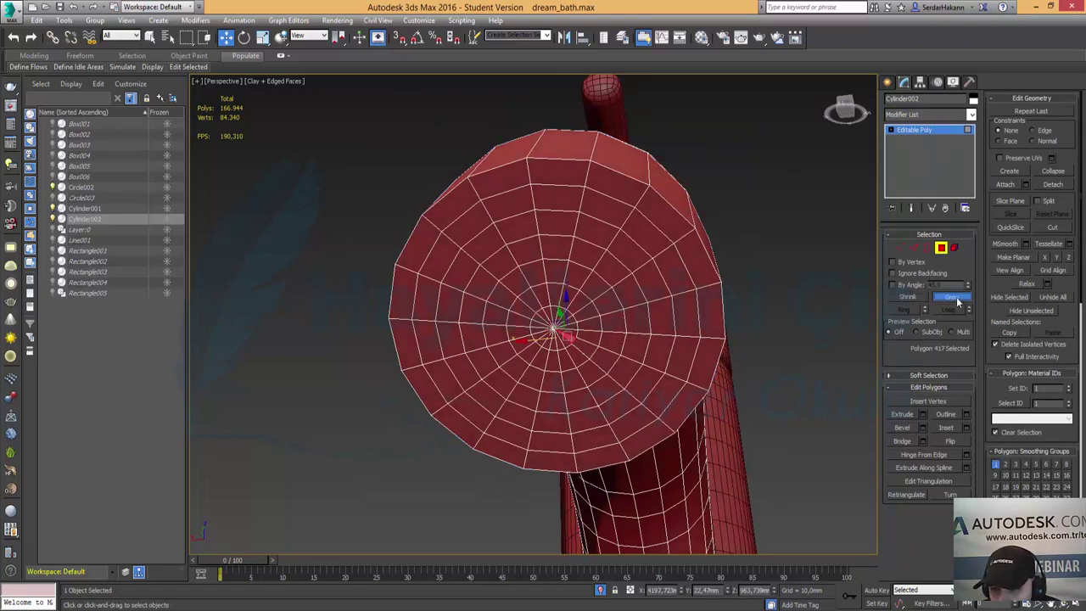
left_click(956, 297)
left_click(955, 297)
left_click(956, 297)
left_click(956, 297)
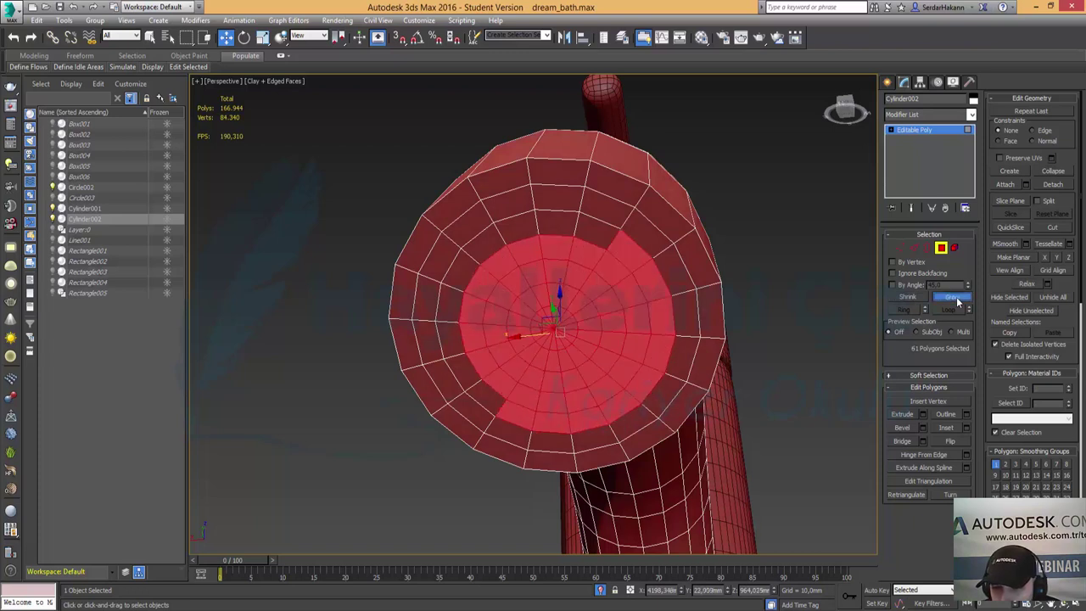
left_click(956, 296)
left_click(956, 297)
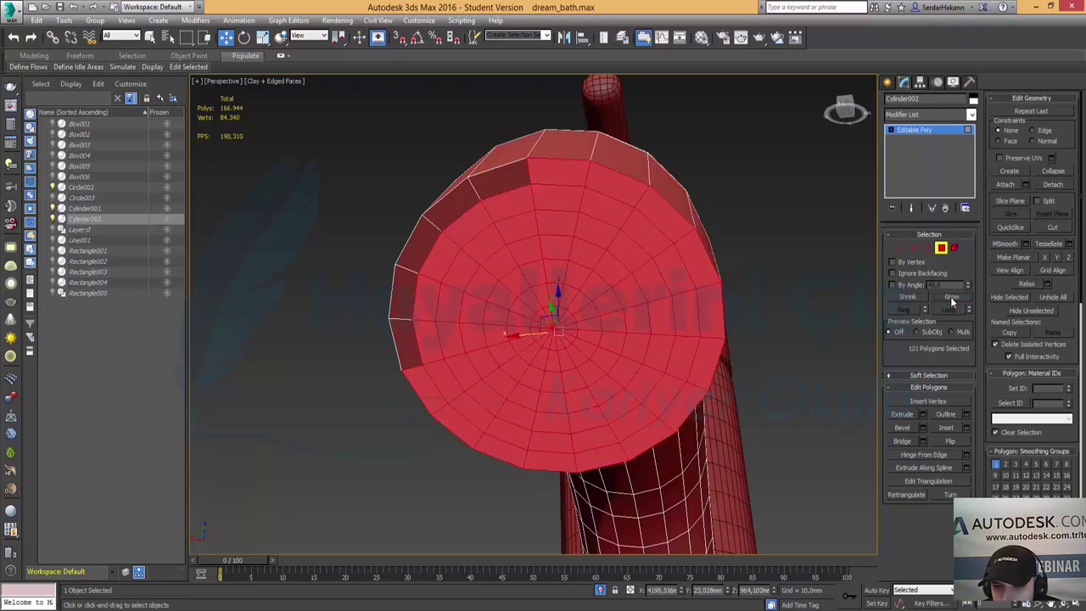
Deselect the cap's outer rim faces all the way around, leaving the inner faces for Extrude.
left_click(464, 209, "ctrl")
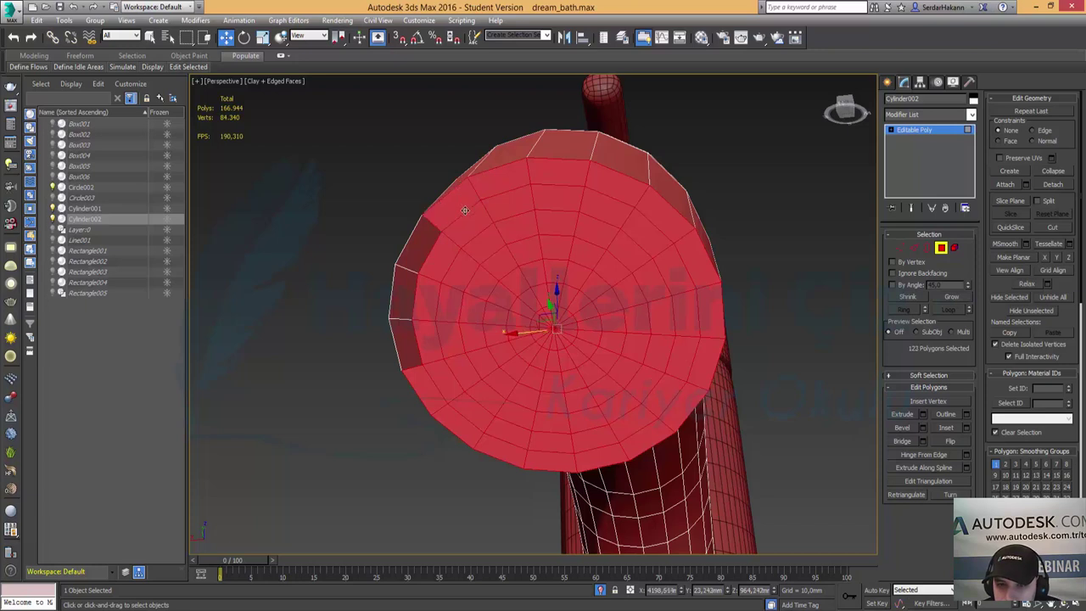
left_click(459, 204, "alt")
left_click(500, 178, "alt")
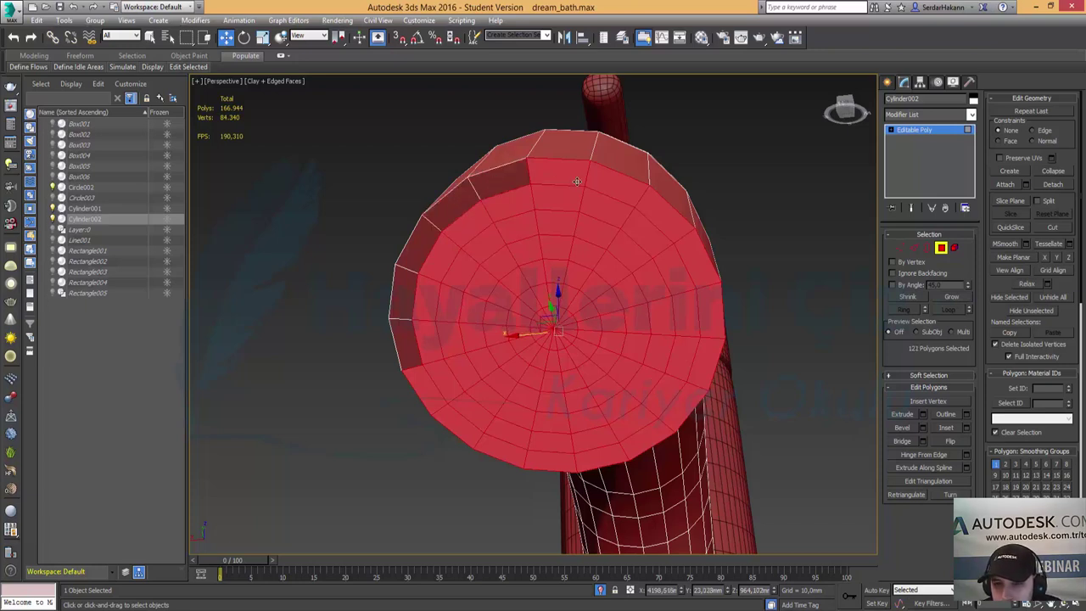
left_click(577, 174, "alt")
left_click(628, 186, "alt")
left_click(665, 221, "alt")
left_click(697, 261, "alt")
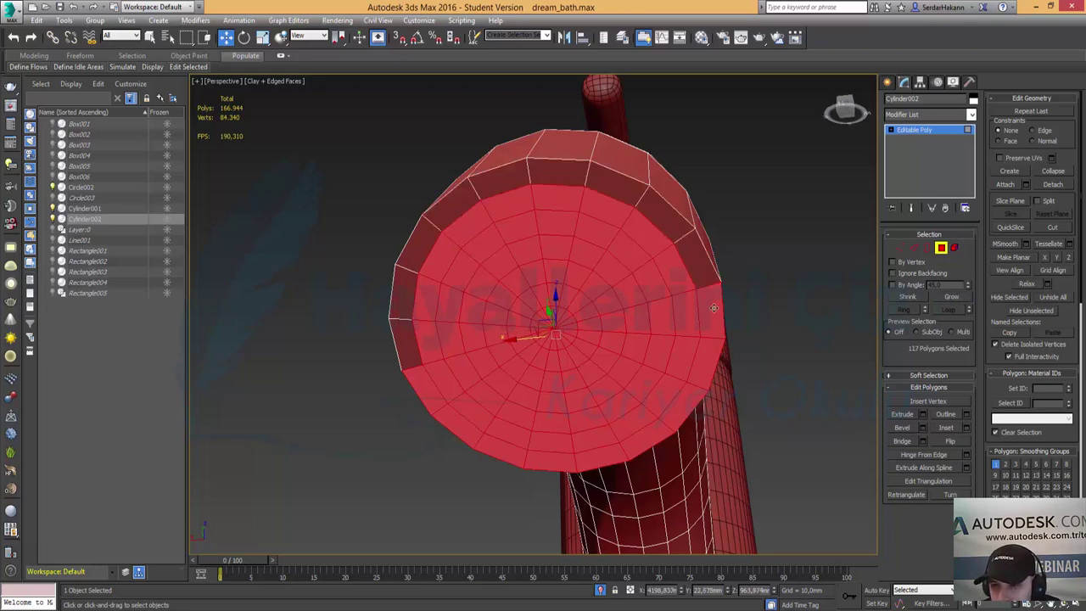
left_click(714, 311, "alt")
left_click(703, 365, "alt")
left_click(687, 404, "alt")
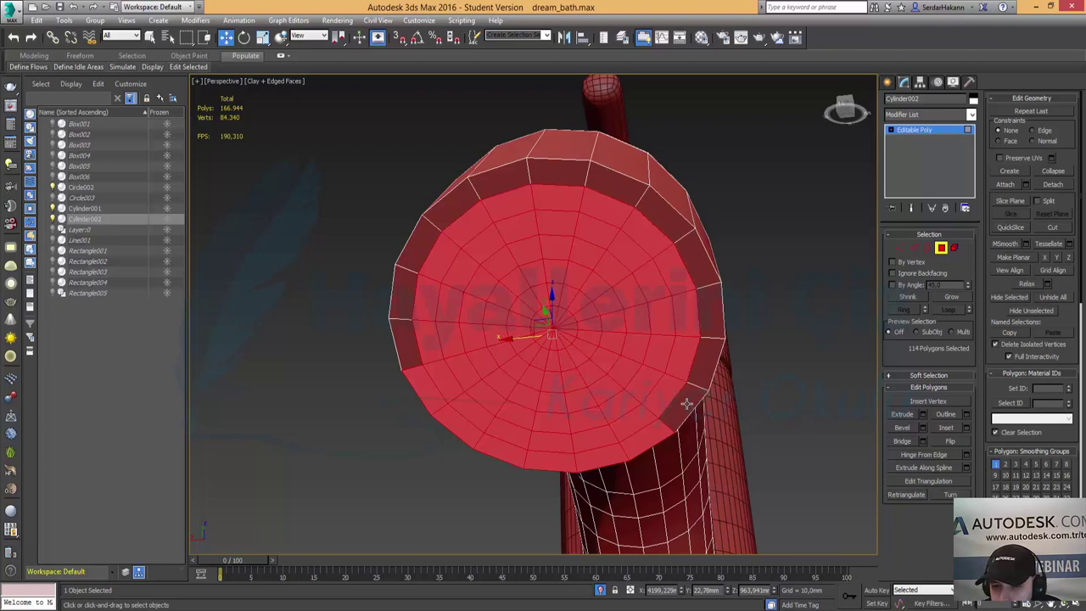
left_click(641, 448, "alt")
left_click(597, 464, "alt")
left_click(542, 461, "alt")
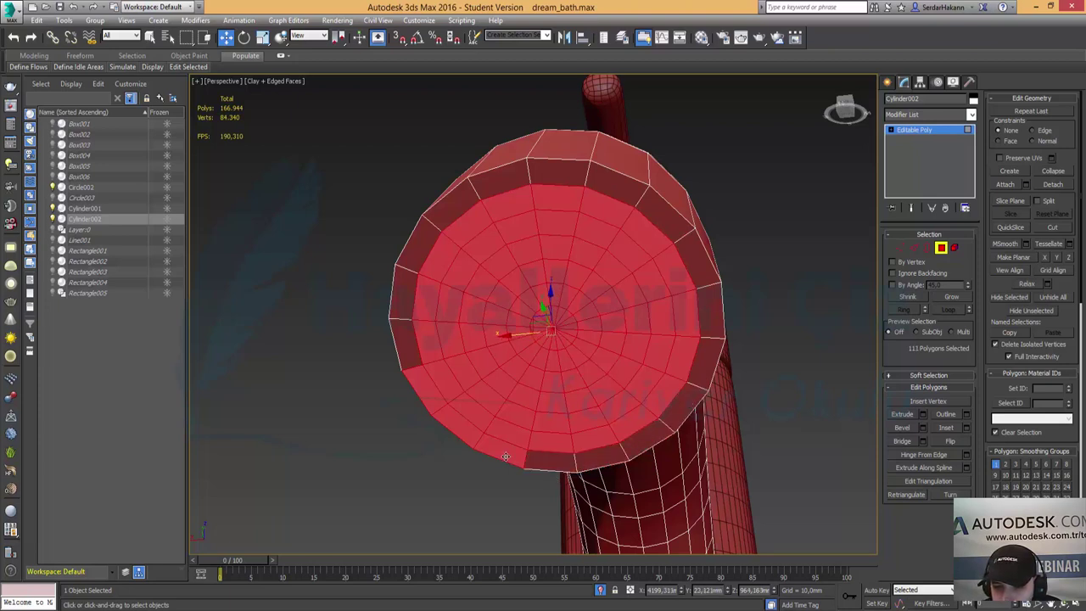
left_click(505, 456, "alt")
left_click(456, 423, "alt")
left_click(435, 399, "alt")
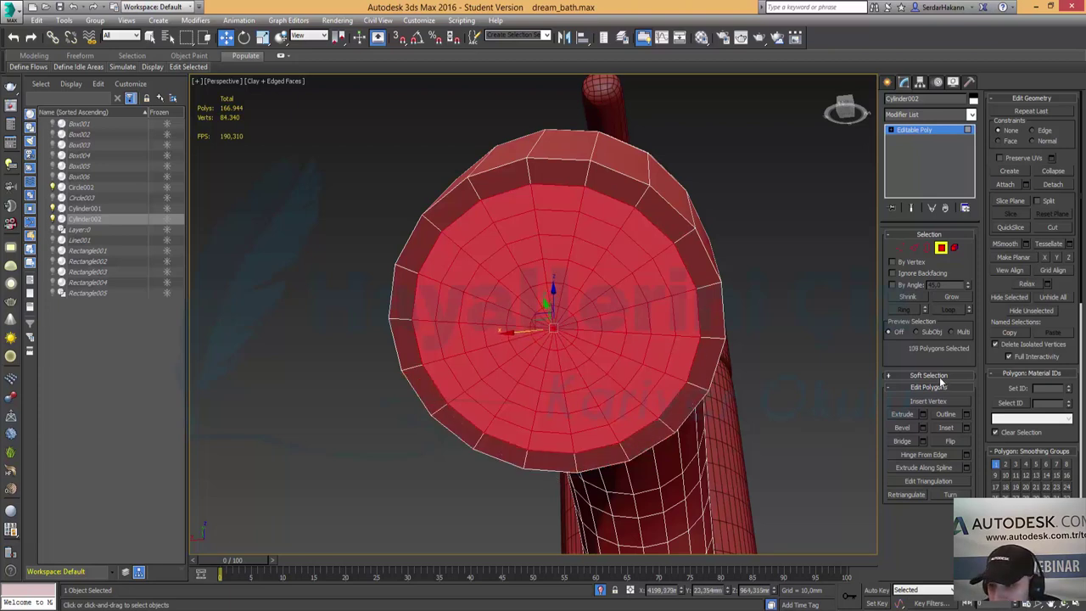
left_click(922, 415)
Change the extrusion type and drag its Height inward to about -19.3 mm.
middle_click_drag(682, 315, 655, 298, "alt")
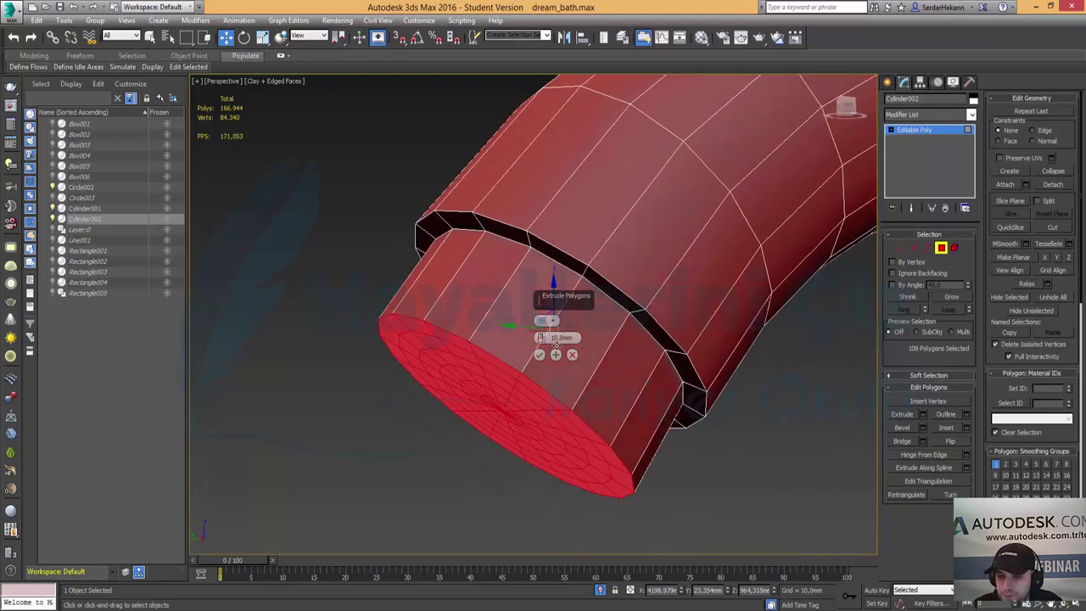
left_click(547, 321)
left_click(585, 341)
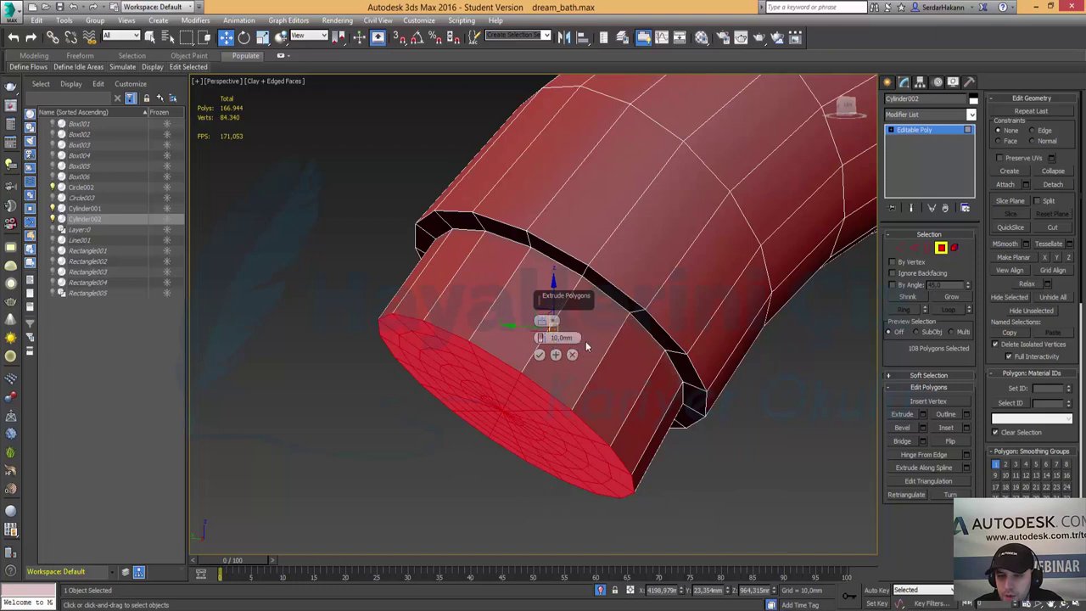
left_click_drag(542, 341, 552, 437)
middle_click_drag(690, 174, 632, 226, "alt")
scroll(632, 226, "down", 5)
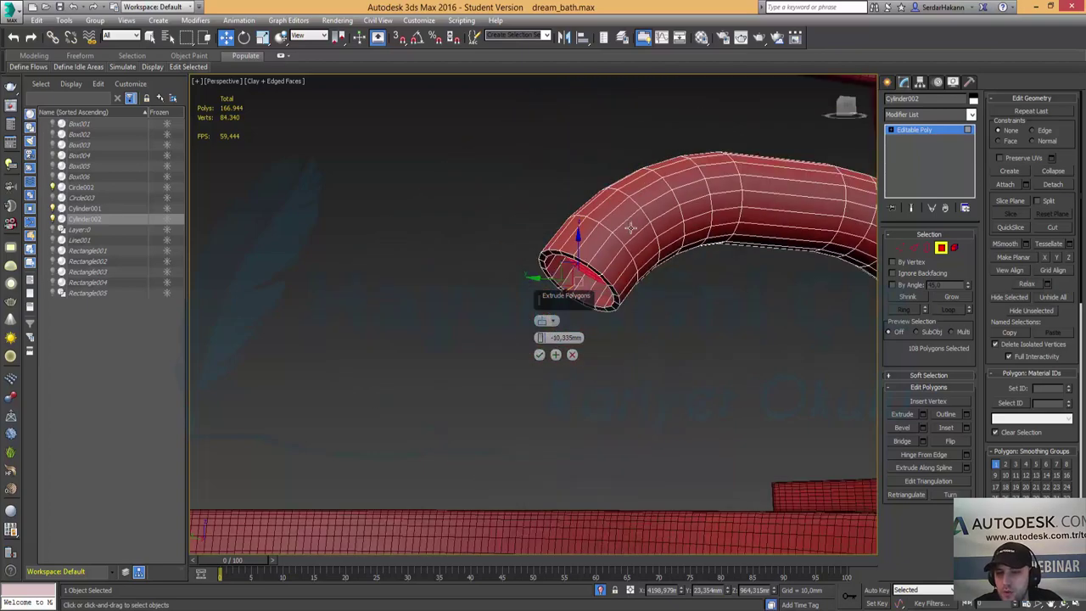
mouse_move(609, 291)
middle_mouse_down("alt")
mouse_move(745, 307)
mouse_move(703, 279)
middle_mouse_up("alt")
scroll(745, 307, "up", 2)
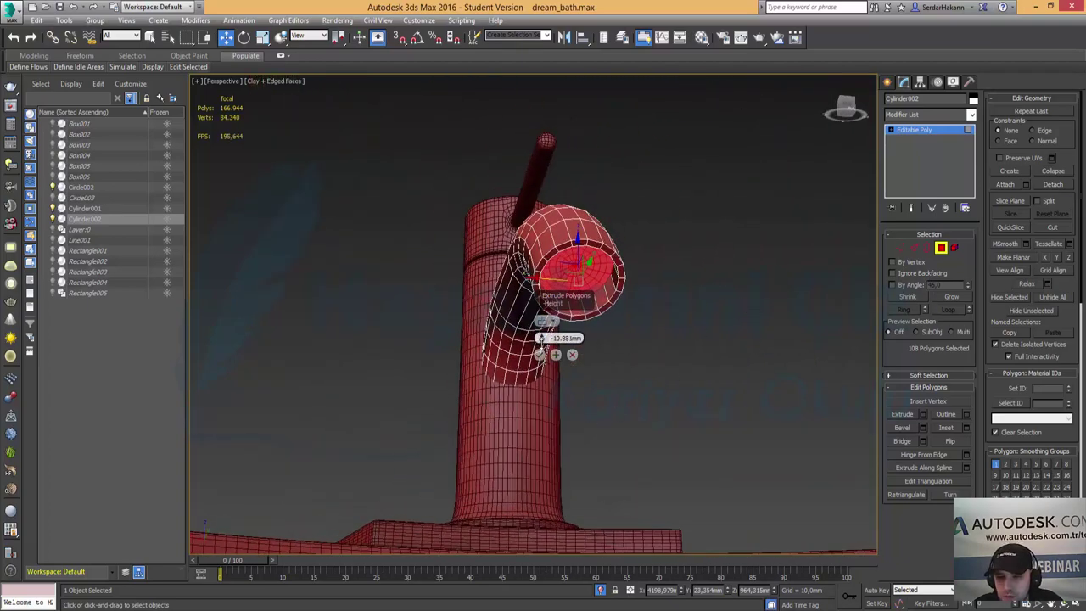
mouse_move(541, 338)
left_mouse_down()
mouse_move(546, 386)
mouse_move(579, 453)
mouse_move(570, 379)
left_mouse_up()
Confirm the inward extrusion and look straight into the hollow spout opening.
middle_click_drag(647, 277, 623, 284, "alt")
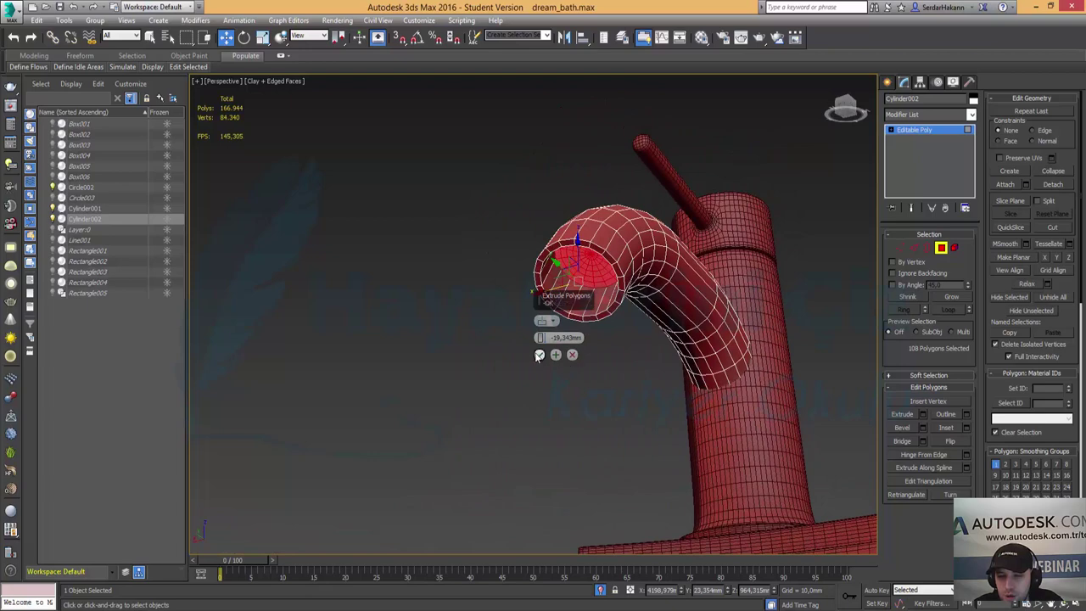
left_click(538, 356)
scroll(560, 297, "up", 3)
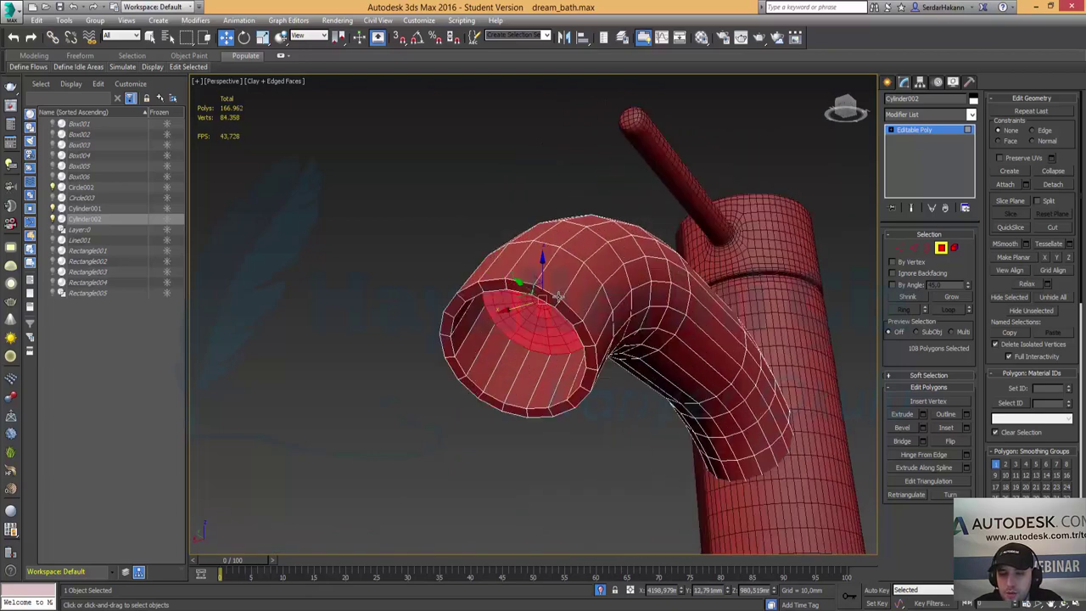
scroll(560, 297, "up", 3)
mouse_move(547, 375)
middle_mouse_down("alt")
mouse_move(564, 344)
mouse_move(579, 349)
middle_mouse_up("alt")
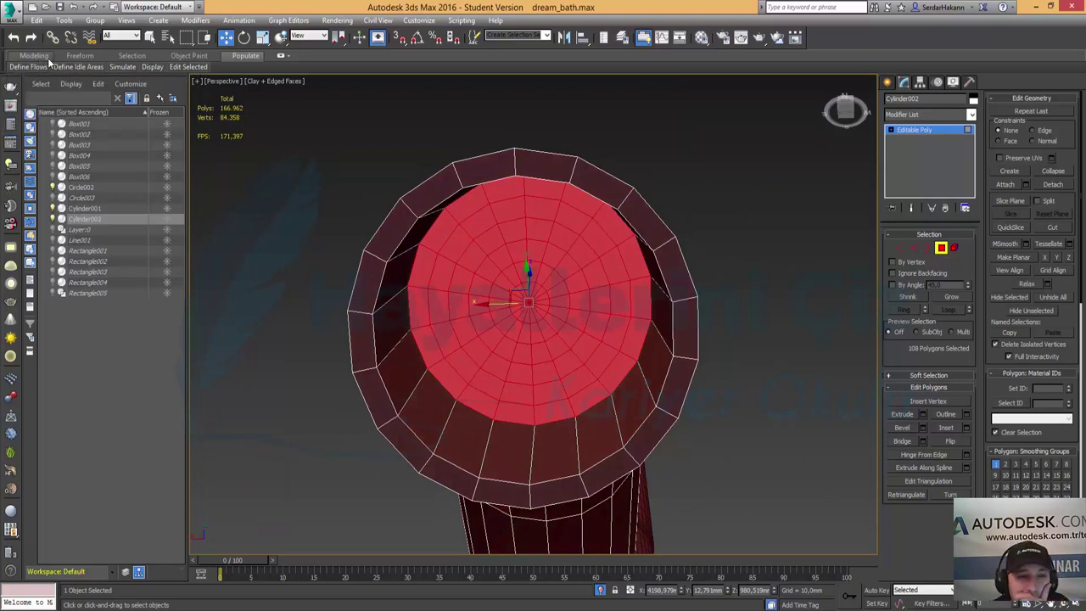
Browse the Freeform, Modeling, Object Paint and Selection ribbon tabs, exit Polygon level, and minimize the ribbon.
left_click(68, 53)
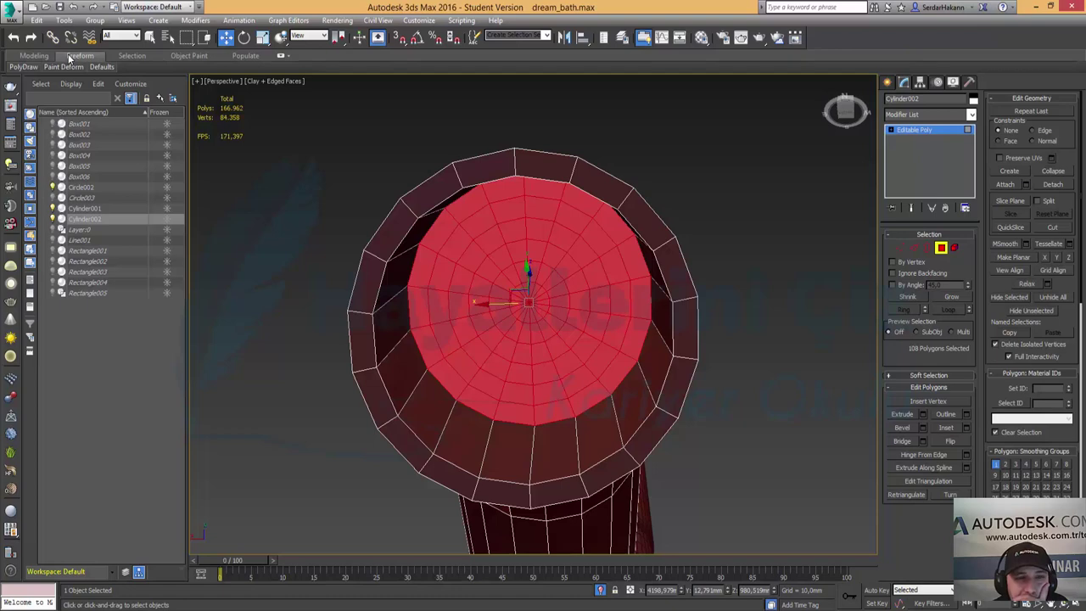
left_click(100, 68)
left_click(282, 57)
left_click(281, 56)
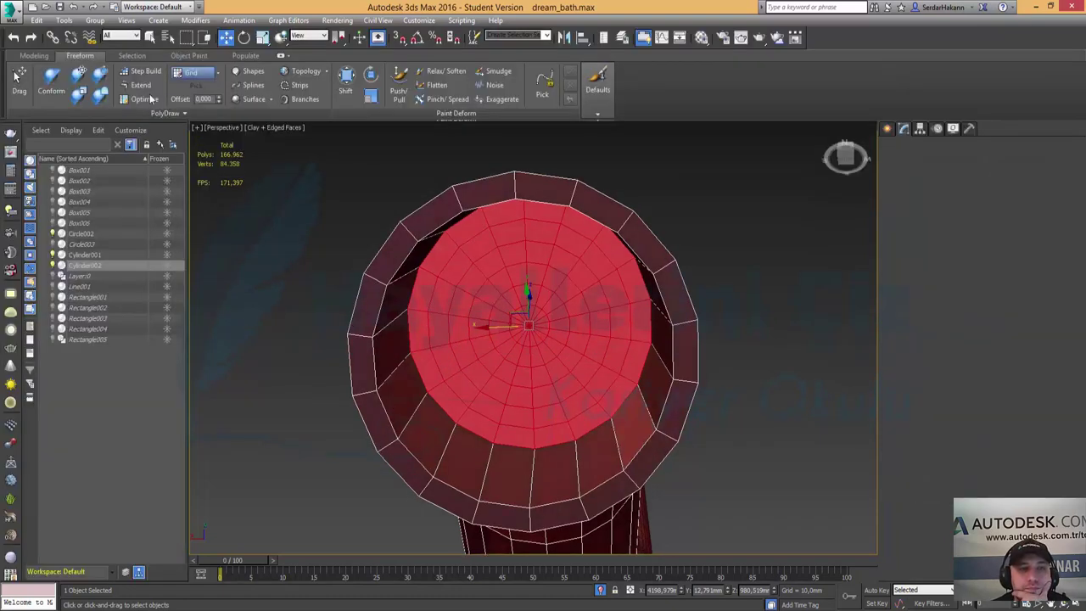
left_click(46, 55)
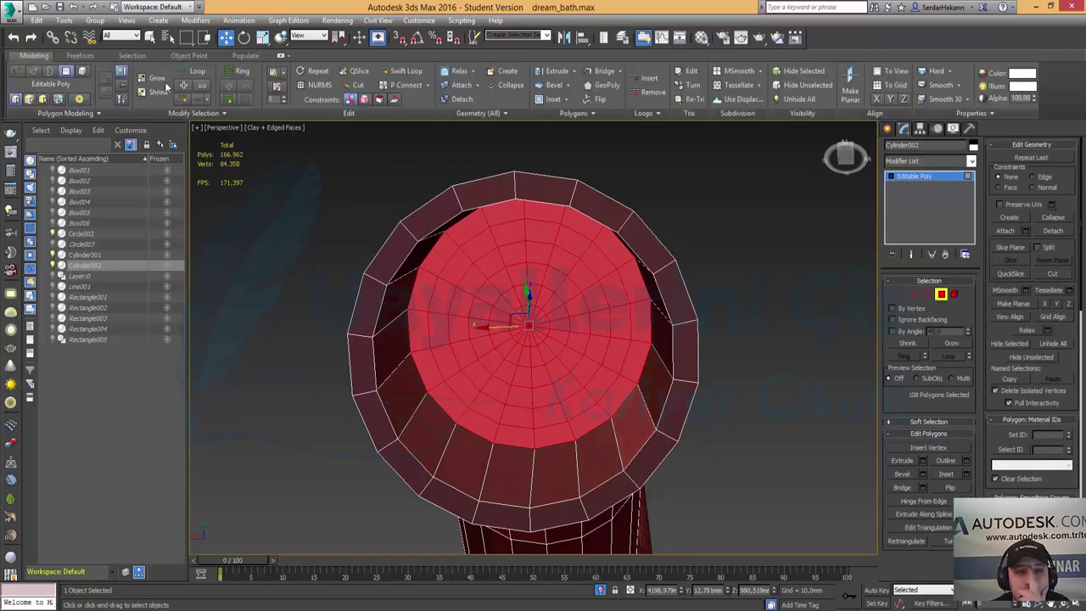
left_click(207, 57)
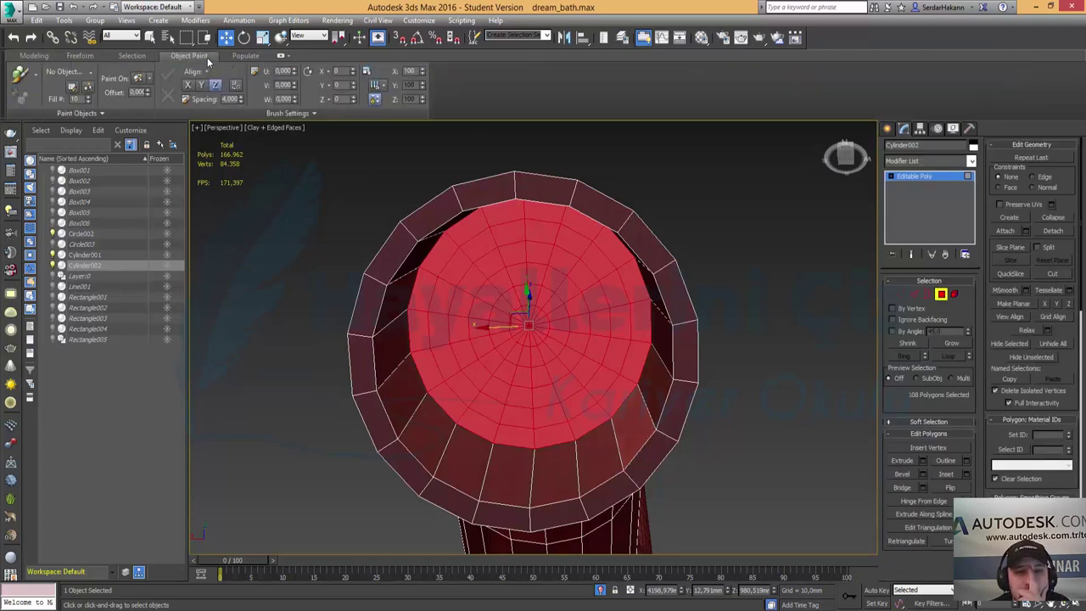
left_click(127, 56)
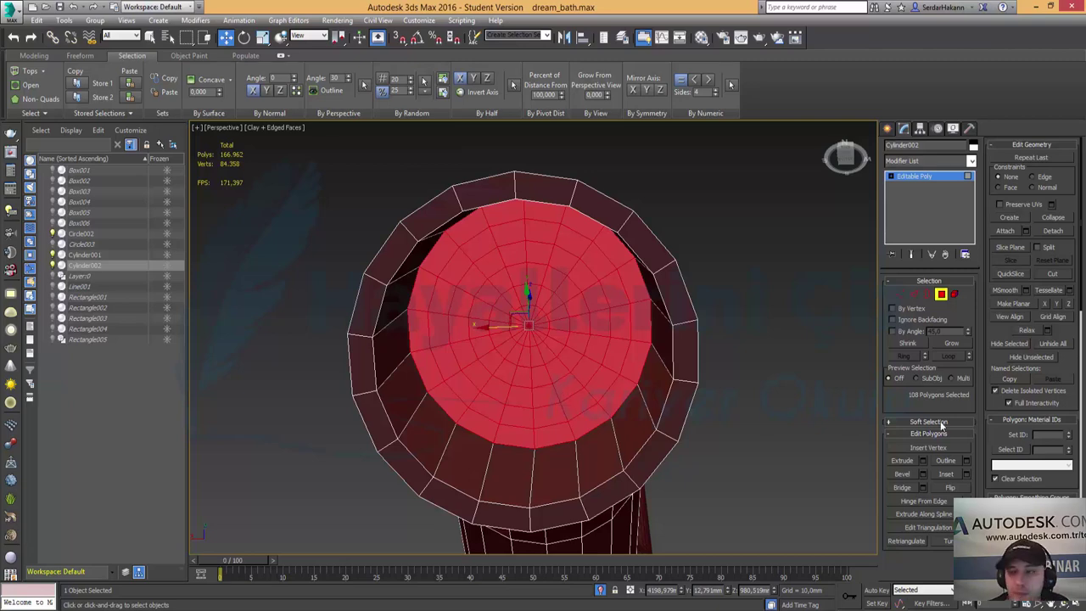
left_click(944, 293)
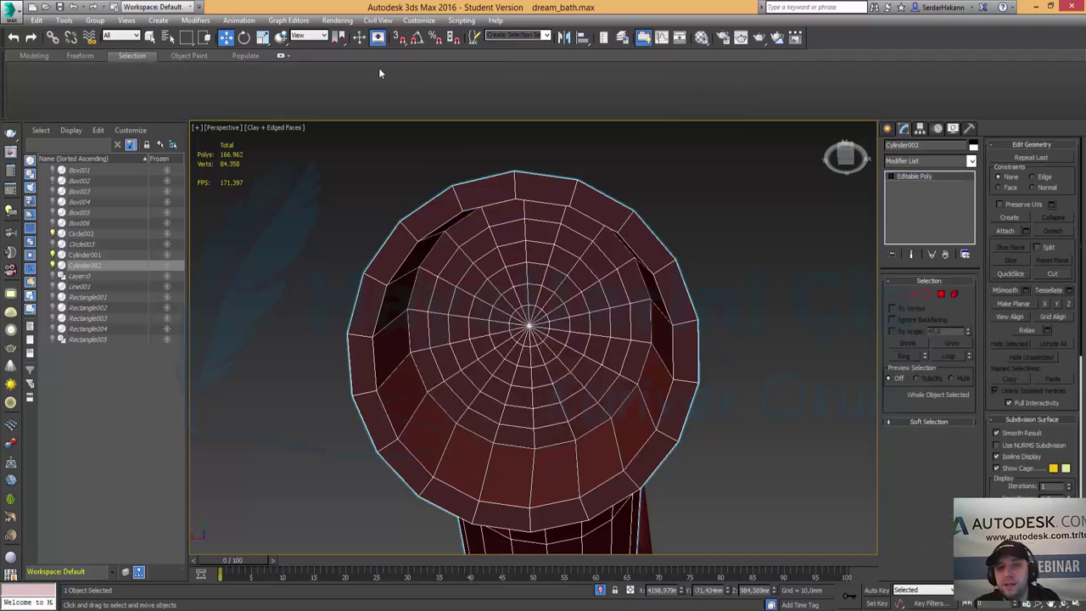
left_click(281, 56)
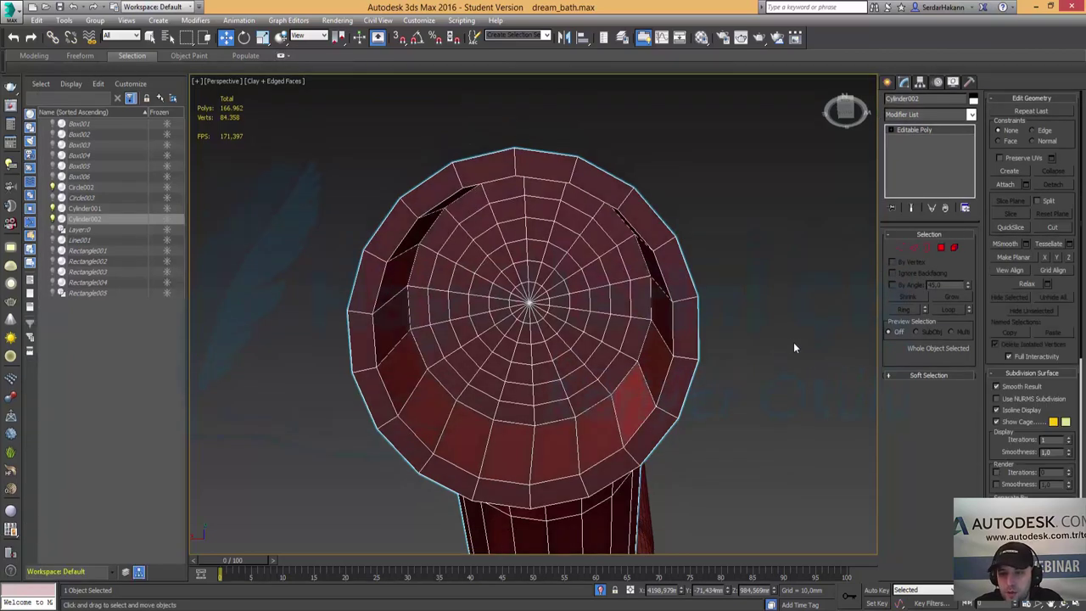
Save the scene and end isolation to show the whole bathroom.
left_click(786, 333)
mouse_move(796, 315)
middle_mouse_down("alt")
mouse_move(739, 356)
mouse_move(727, 407)
mouse_move(658, 348)
mouse_move(691, 376)
mouse_move(787, 380)
middle_mouse_up("alt")
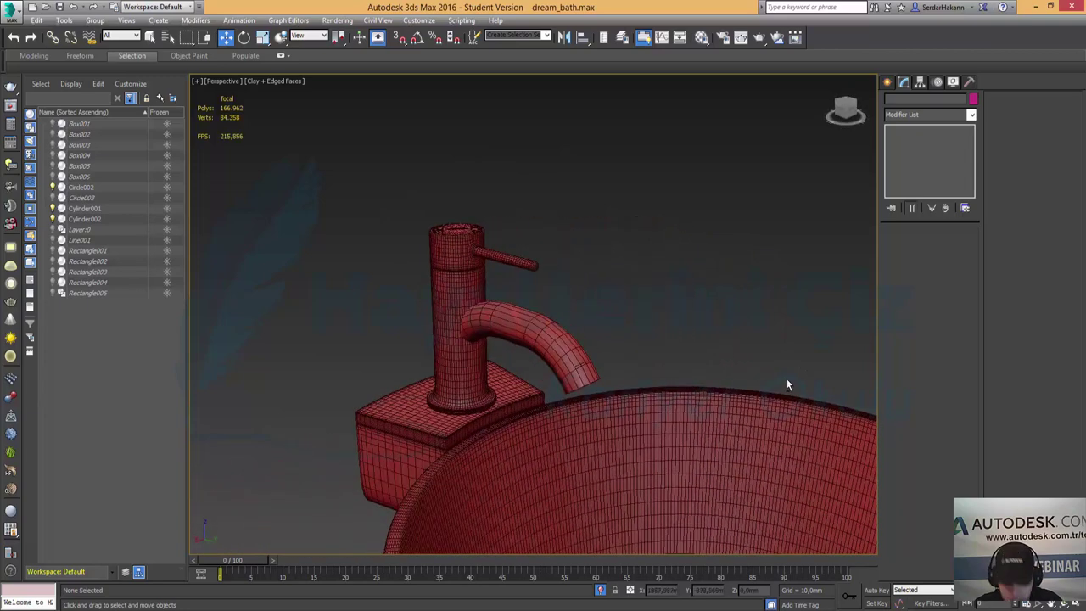
key("ctrl+s")
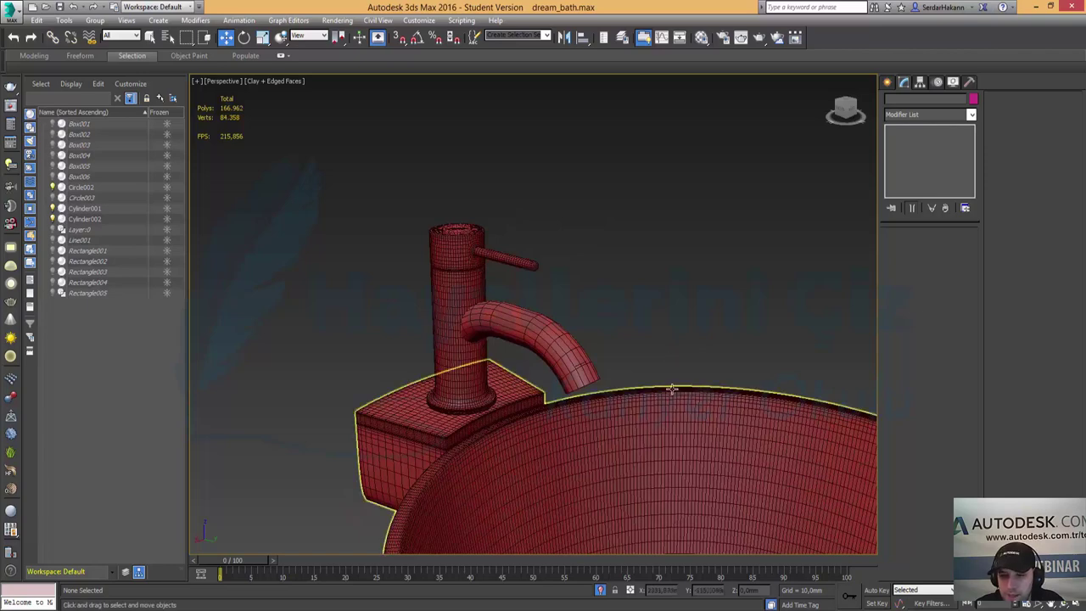
right_click(709, 238)
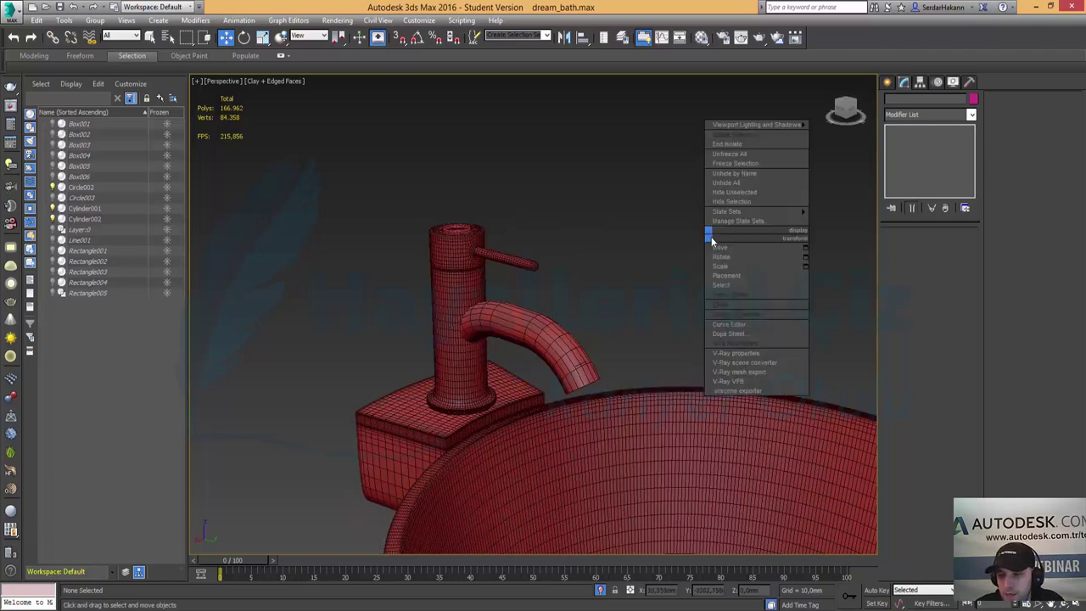
left_click(734, 161)
Attach the spout to Cylinder001's Editable Poly and return to its TurboSmooth at 2 iterations.
left_click(555, 309)
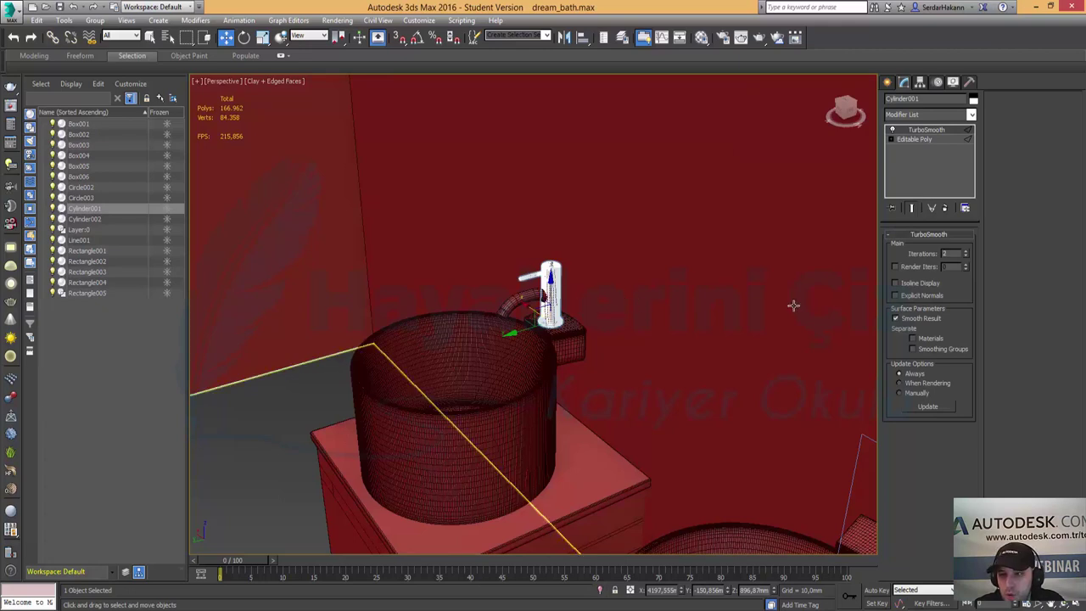
left_click(921, 139)
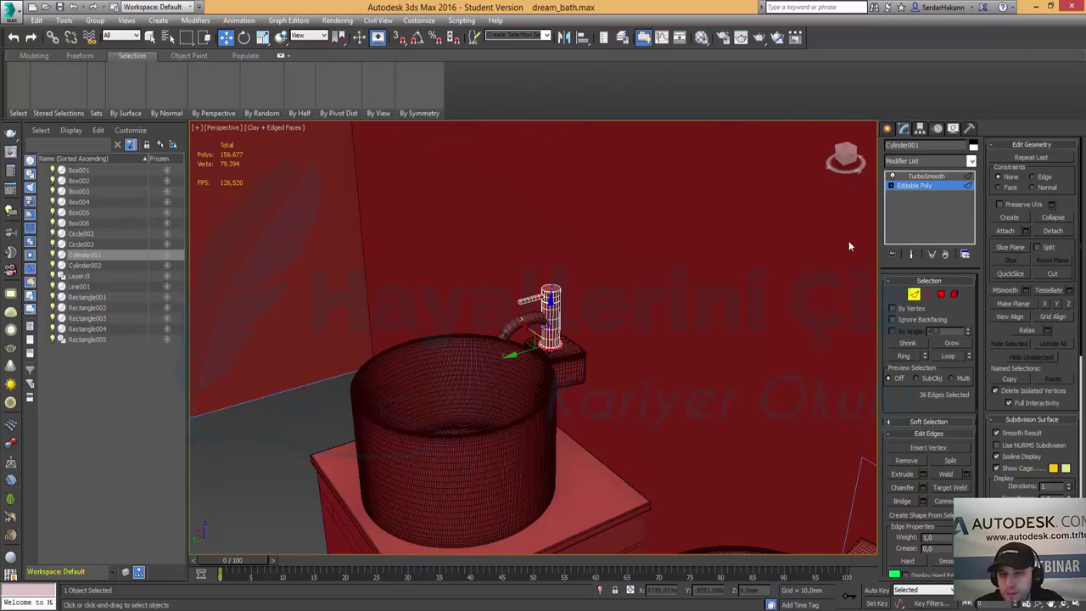
left_click(1006, 231)
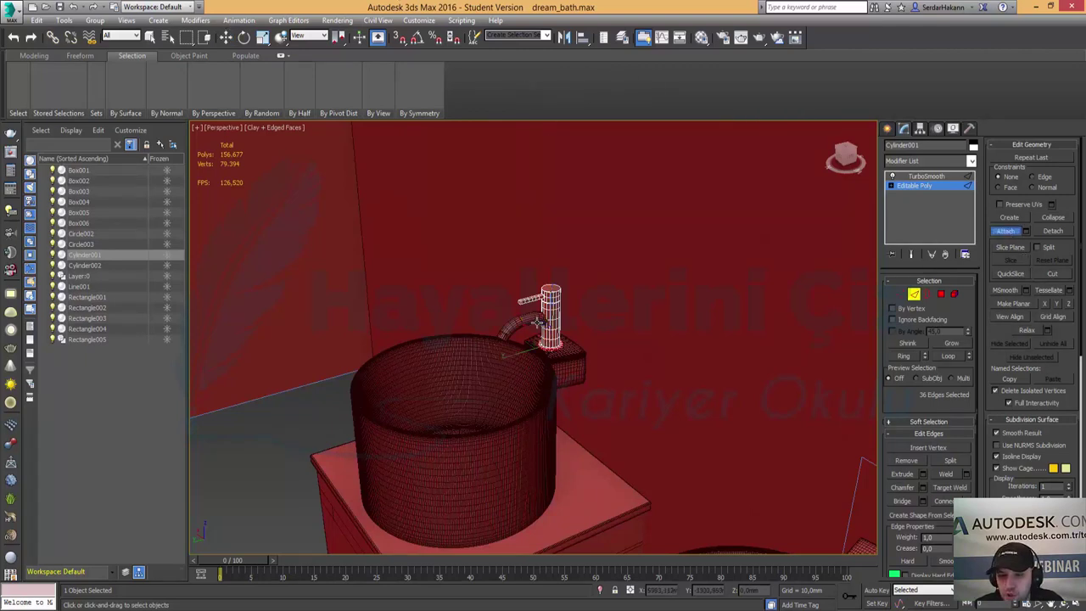
left_click(507, 327)
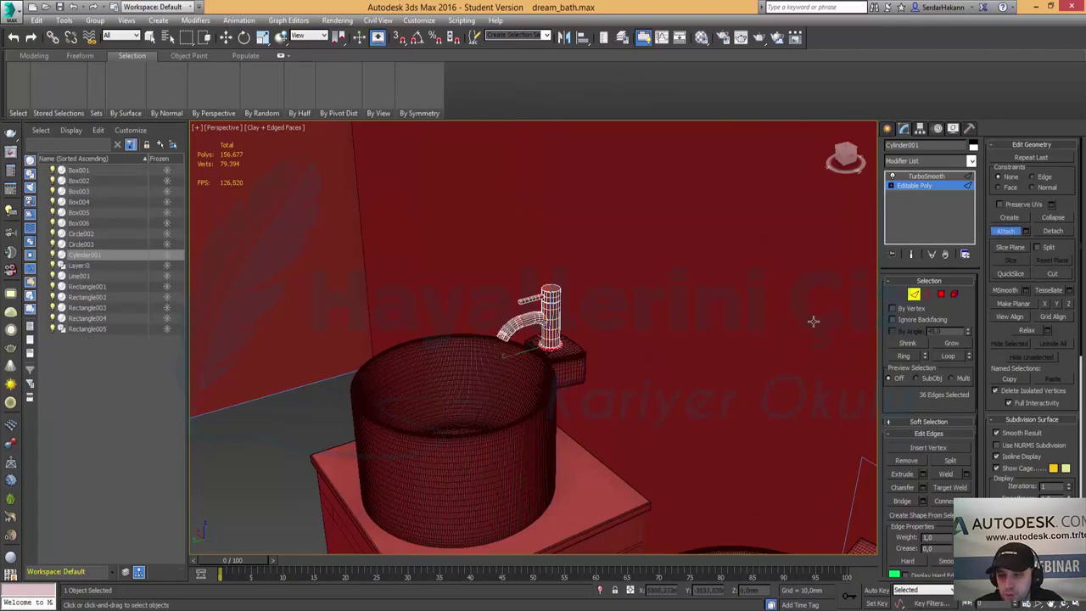
left_click(1007, 232)
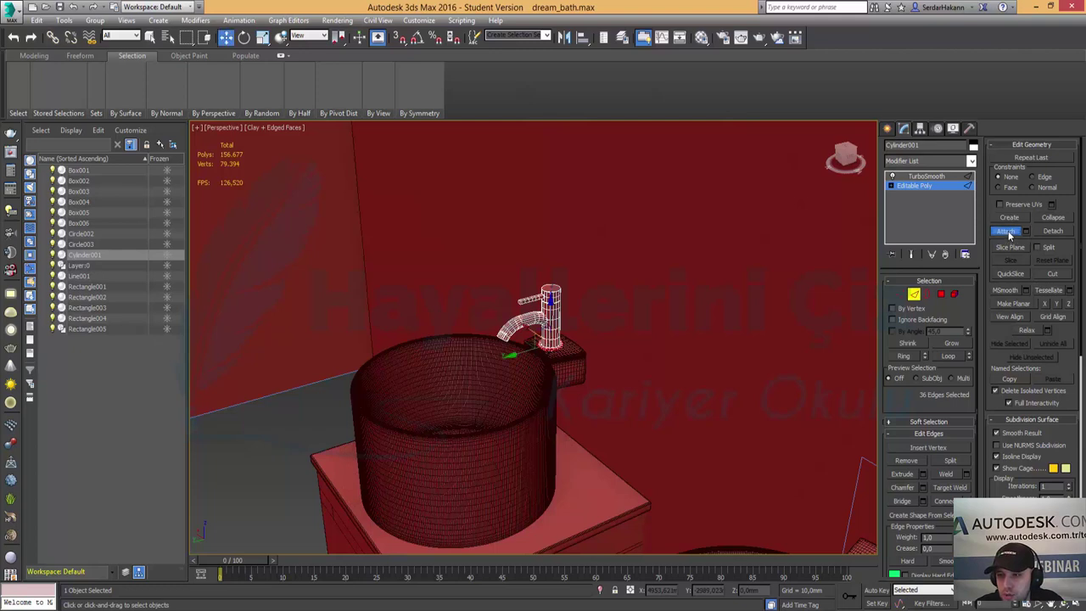
left_click(926, 176)
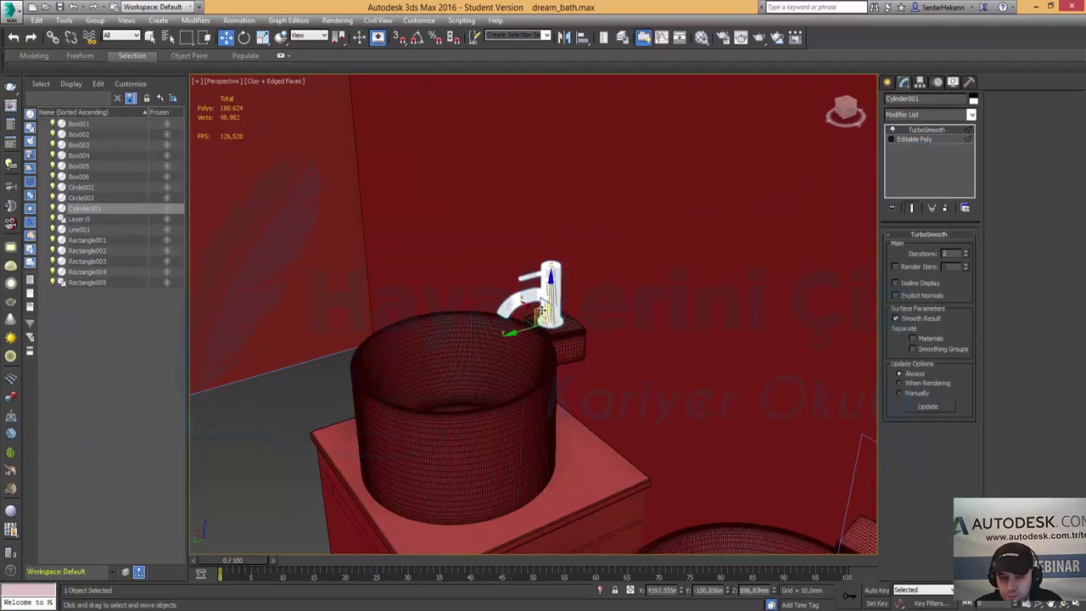
scroll(540, 311, "up", 5)
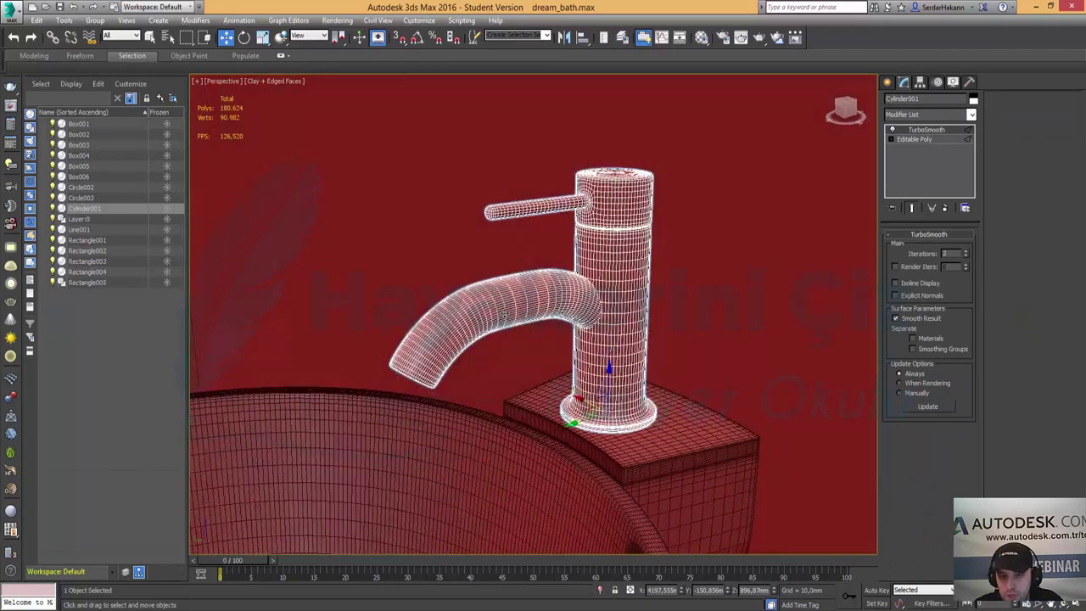
Maximize the Top view and shift the faucet slightly left along X.
mouse_move(541, 310)
middle_mouse_down("alt")
mouse_move(530, 273)
mouse_move(551, 299)
mouse_move(594, 306)
middle_mouse_up("alt")
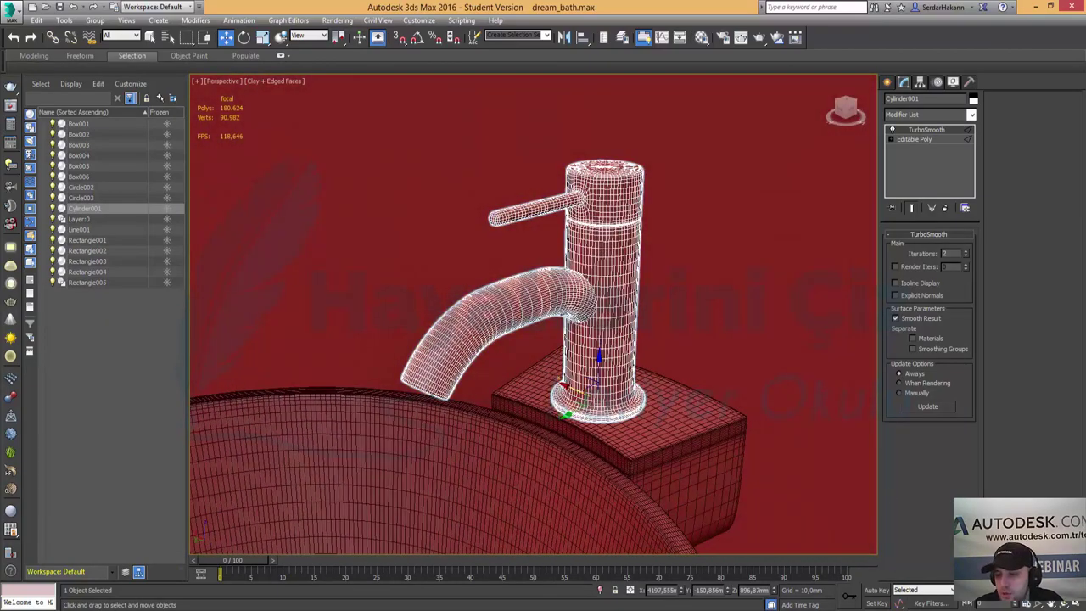
left_click(1074, 602)
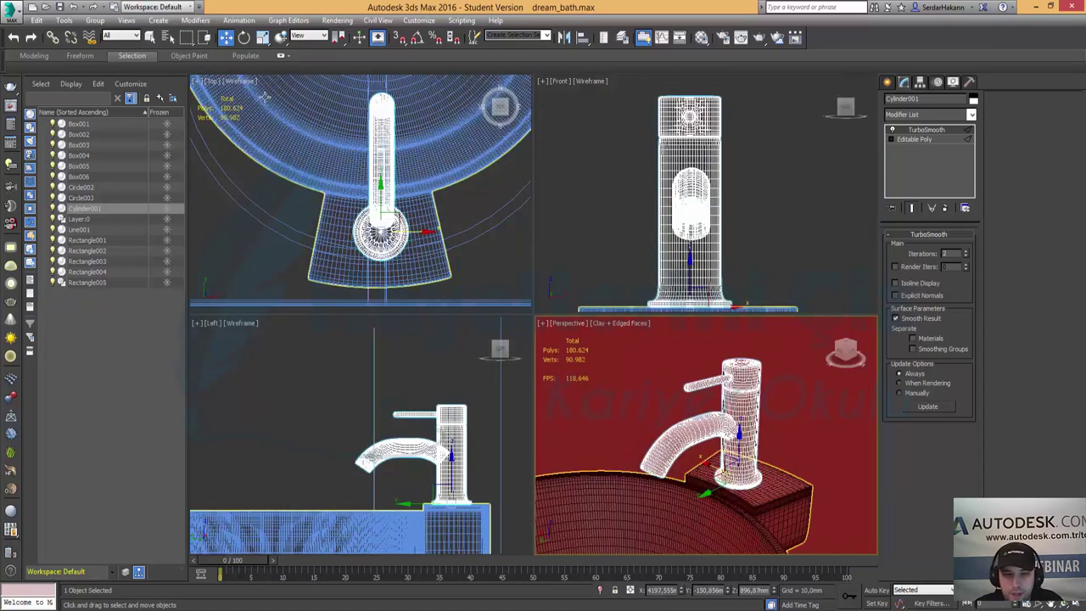
left_click(1074, 603)
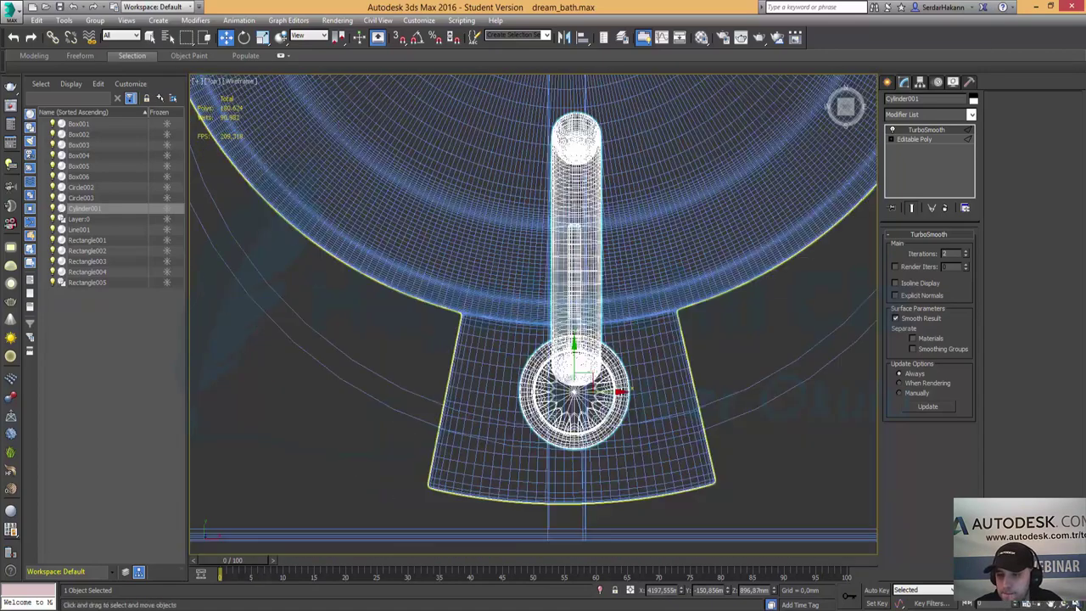
scroll(585, 293, "down", 2)
scroll(486, 284, "down", 2)
scroll(485, 346, "down", 2)
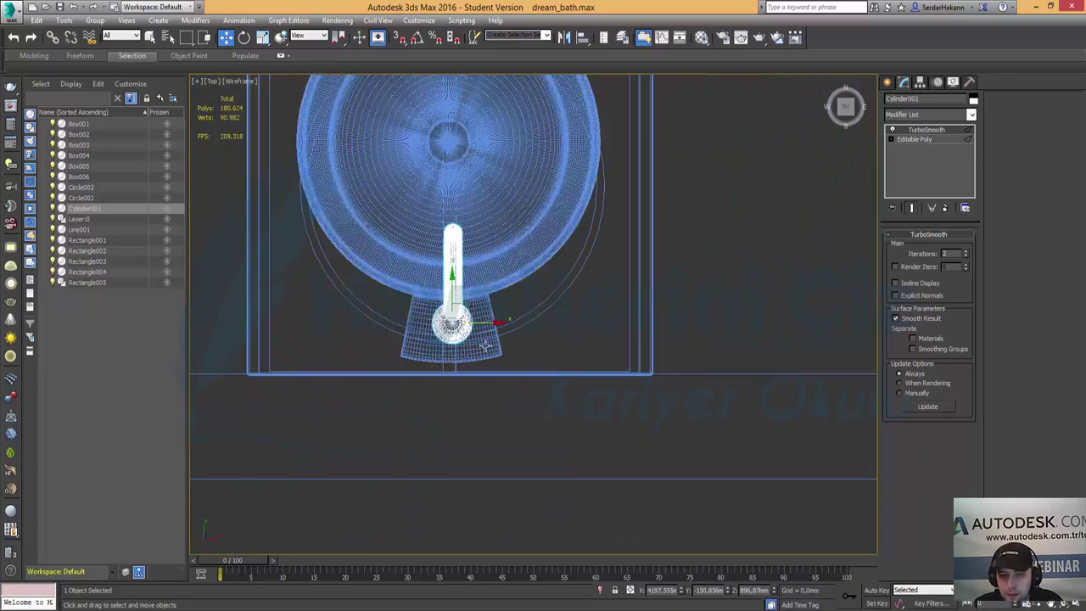
left_click_drag(502, 321, 498, 321)
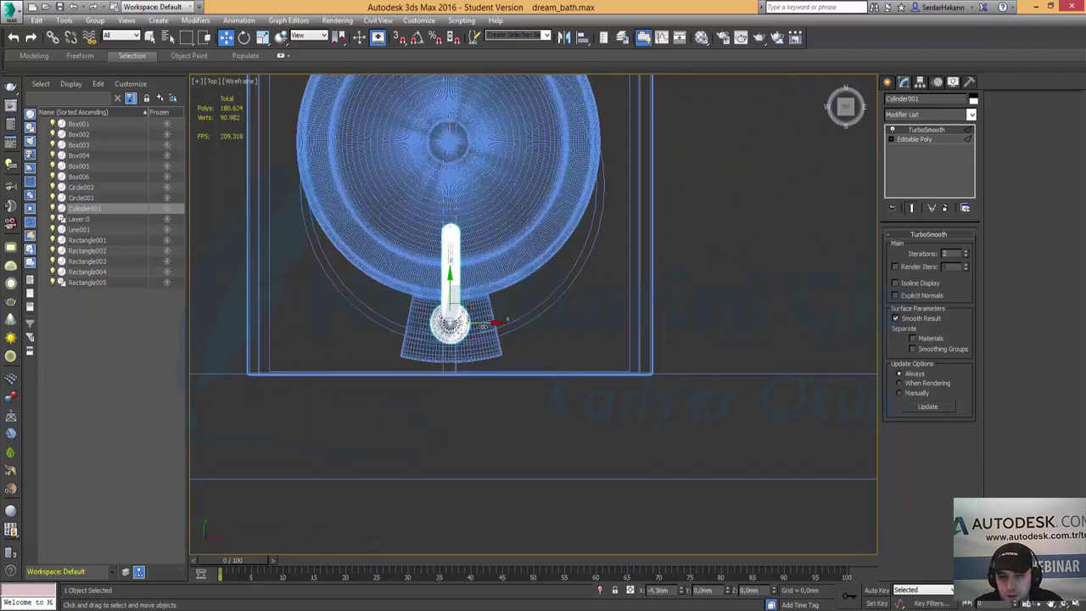
Shift-copy the faucet onto the left sink as an Instance.
scroll(497, 296, "down", 2)
mouse_move(698, 334)
middle_mouse_down()
mouse_move(456, 364)
mouse_move(602, 376)
middle_mouse_up()
scroll(487, 369, "down", 2)
scroll(511, 380, "down", 2)
scroll(603, 376, "up", 1)
scroll(602, 376, "up", 3)
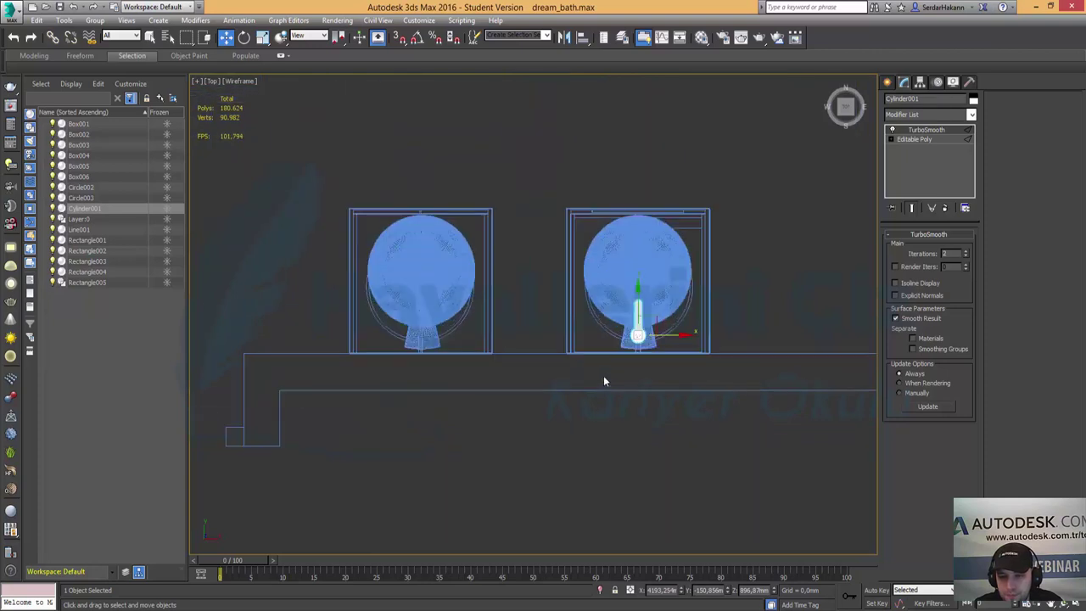
left_click_drag(675, 337, 459, 344, "shift")
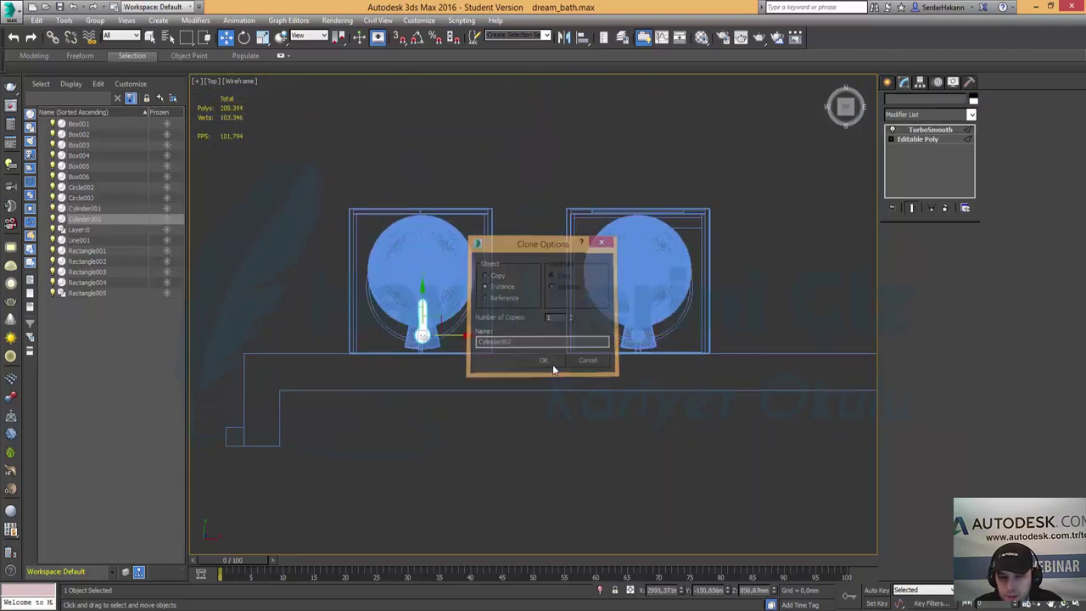
left_click(552, 364)
Nudge the instanced faucet left along X behind the basin and deselect it.
scroll(413, 335, "up", 4)
scroll(414, 335, "up", 1)
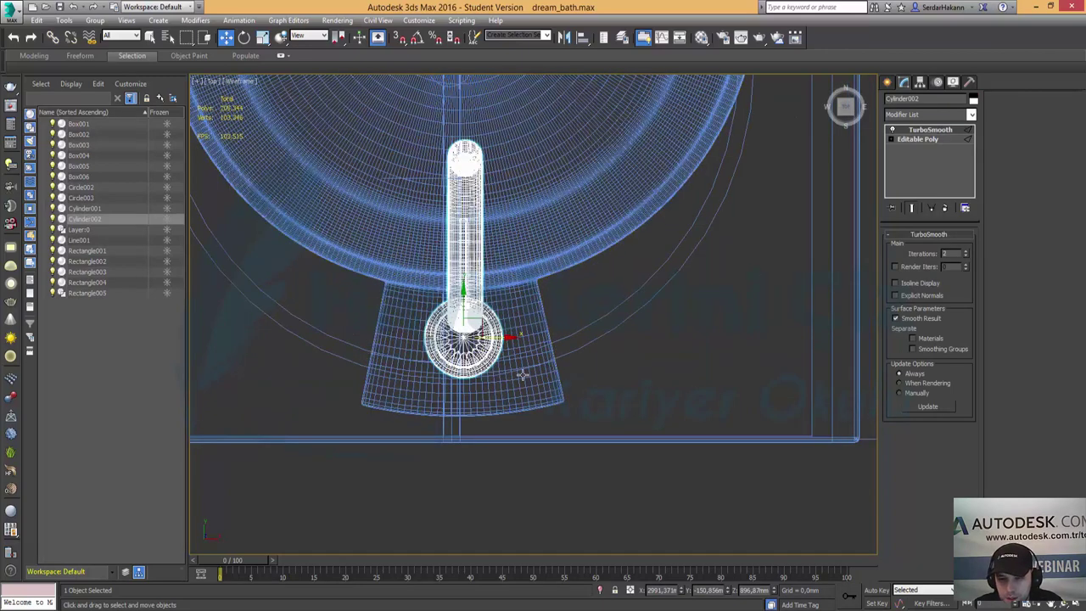
left_click_drag(507, 341, 499, 338)
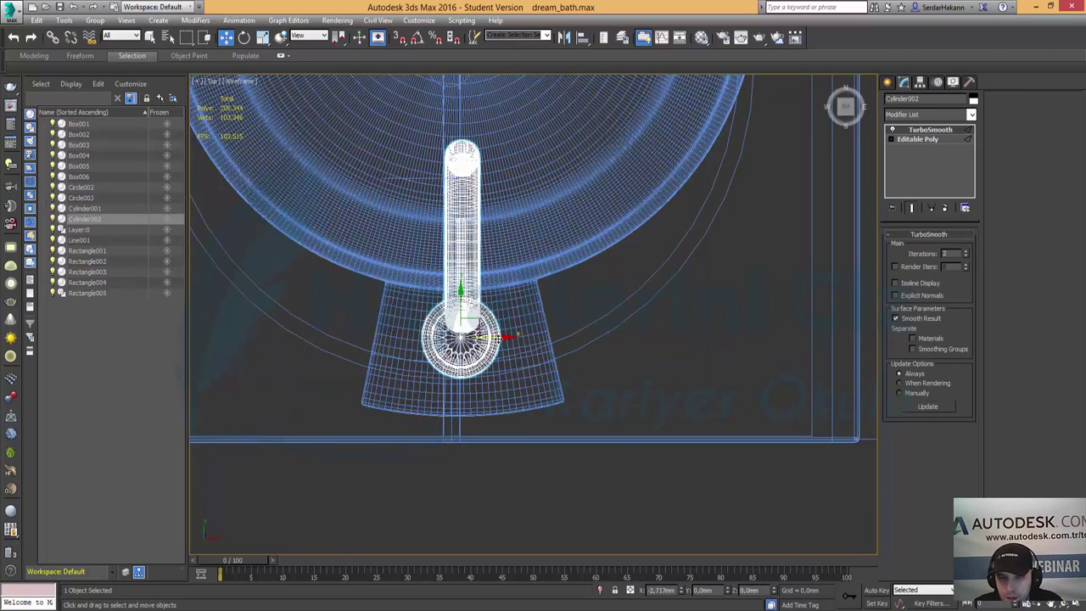
left_click(711, 382)
scroll(686, 373, "down", 5)
middle_click_drag(685, 400, 590, 401)
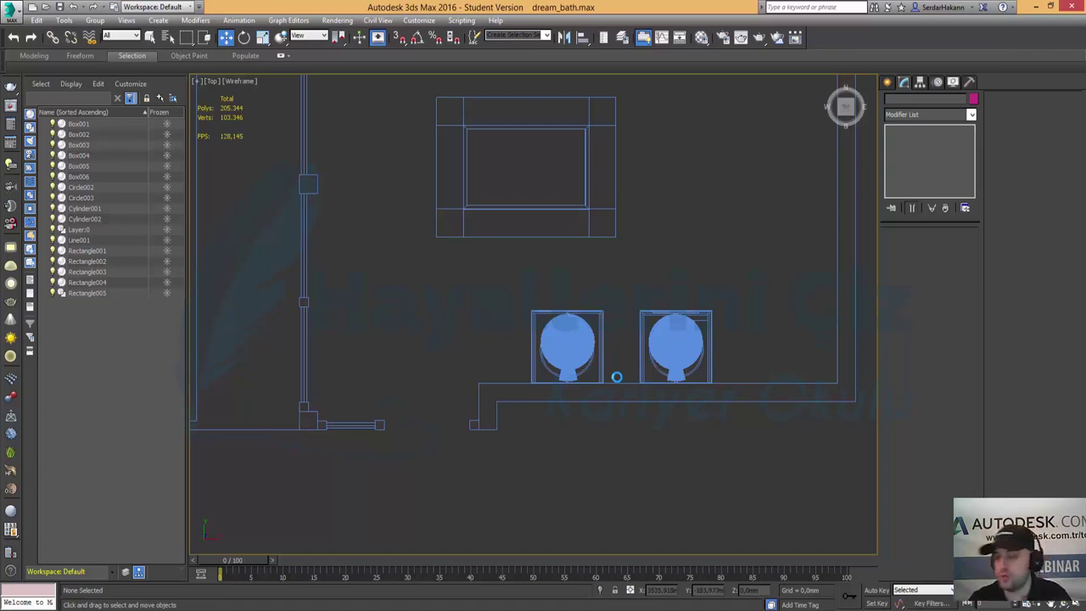
Maximize the Perspective view, framing both vanity sinks with their matching faucets.
key("alt+w")
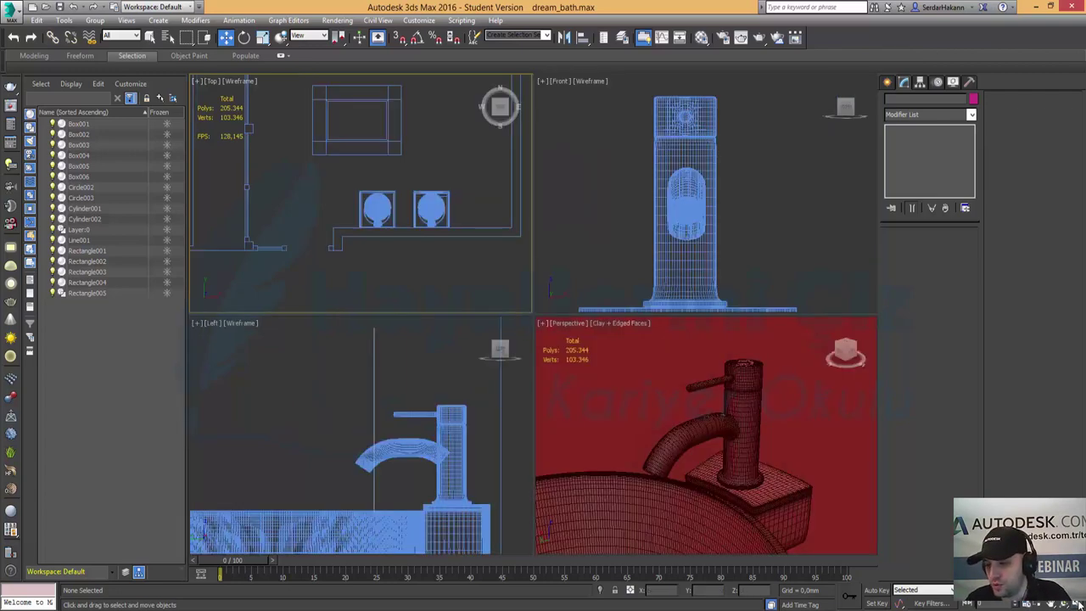
scroll(718, 462, "down", 2)
scroll(725, 454, "down", 2)
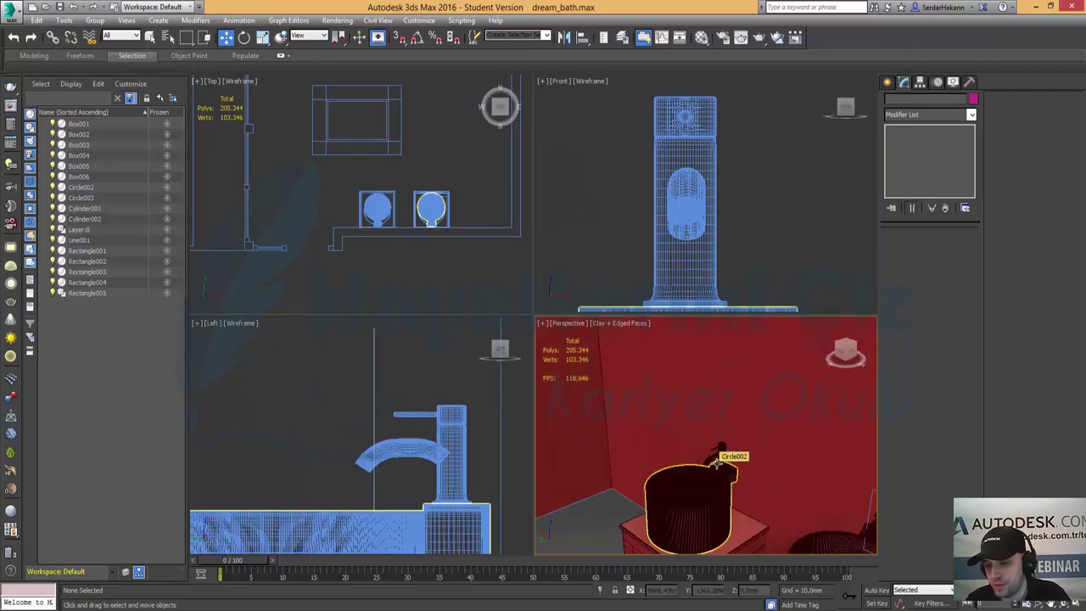
scroll(729, 454, "down", 2)
scroll(737, 451, "down", 2)
middle_click_drag(737, 451, 670, 398)
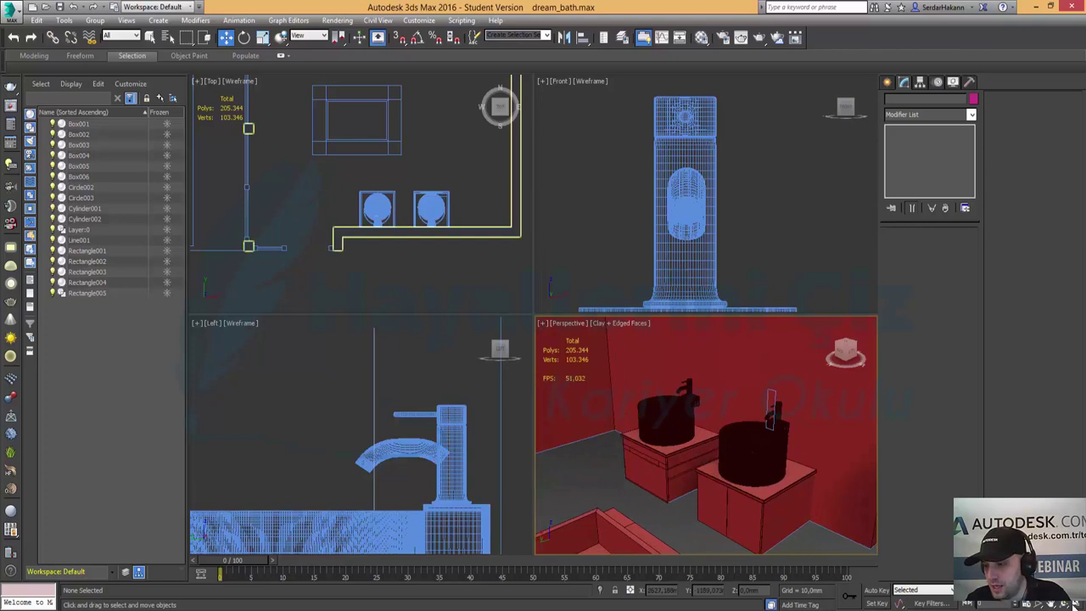
key("alt+w")
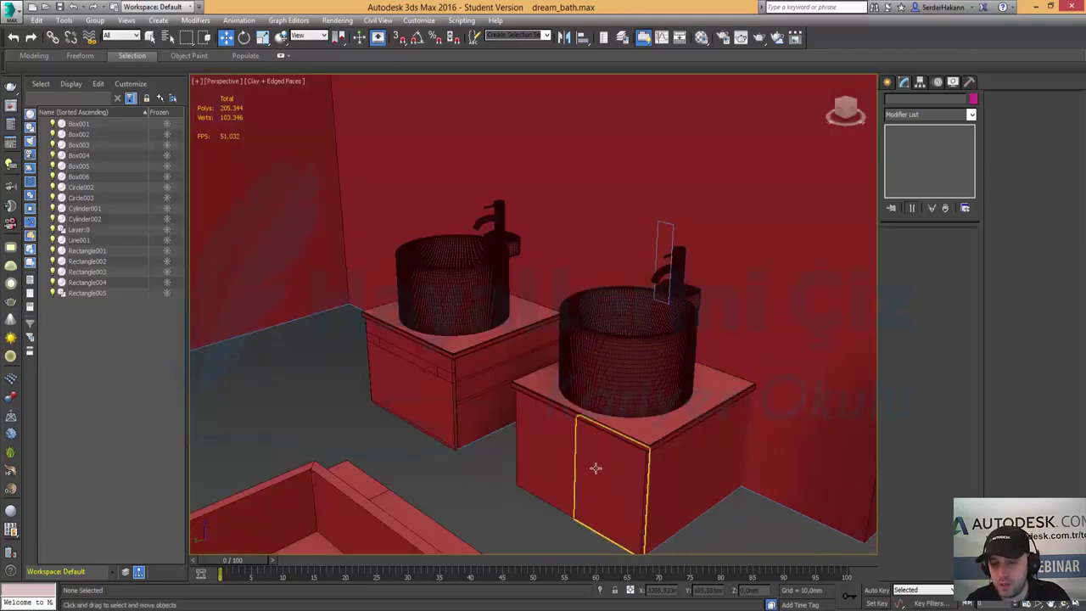
mouse_move(597, 453)
middle_mouse_down("alt")
mouse_move(632, 456)
mouse_move(554, 477)
mouse_move(577, 458)
middle_mouse_up("alt")
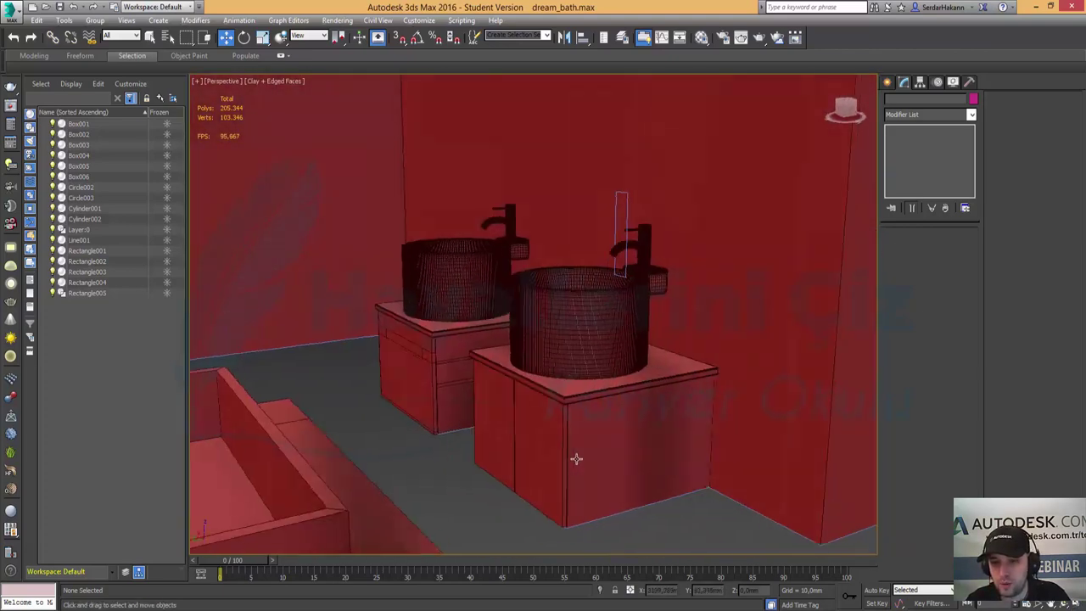
scroll(585, 457, "up", 2)
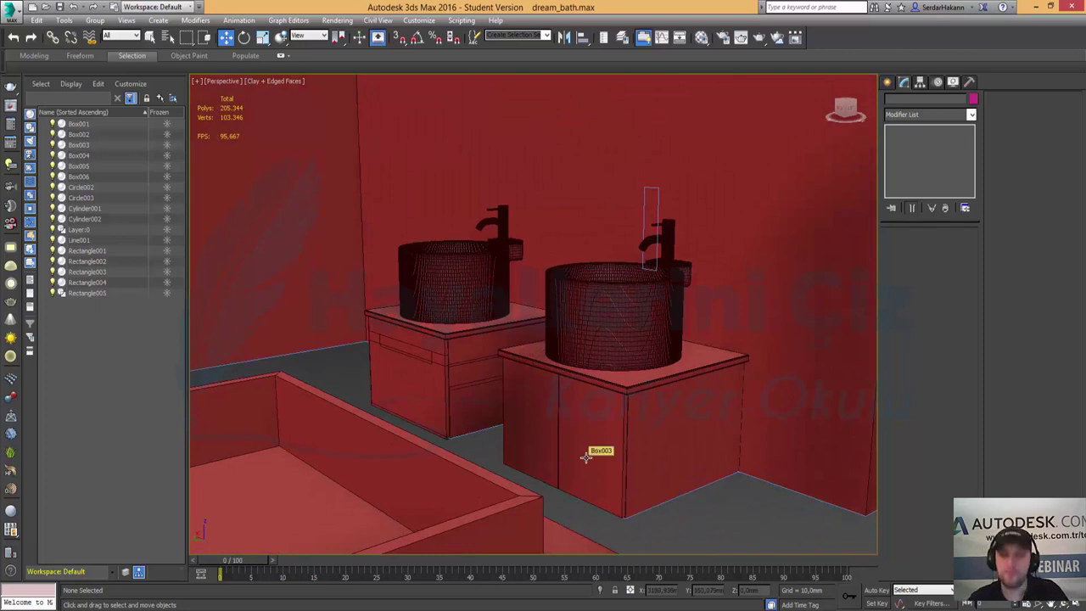